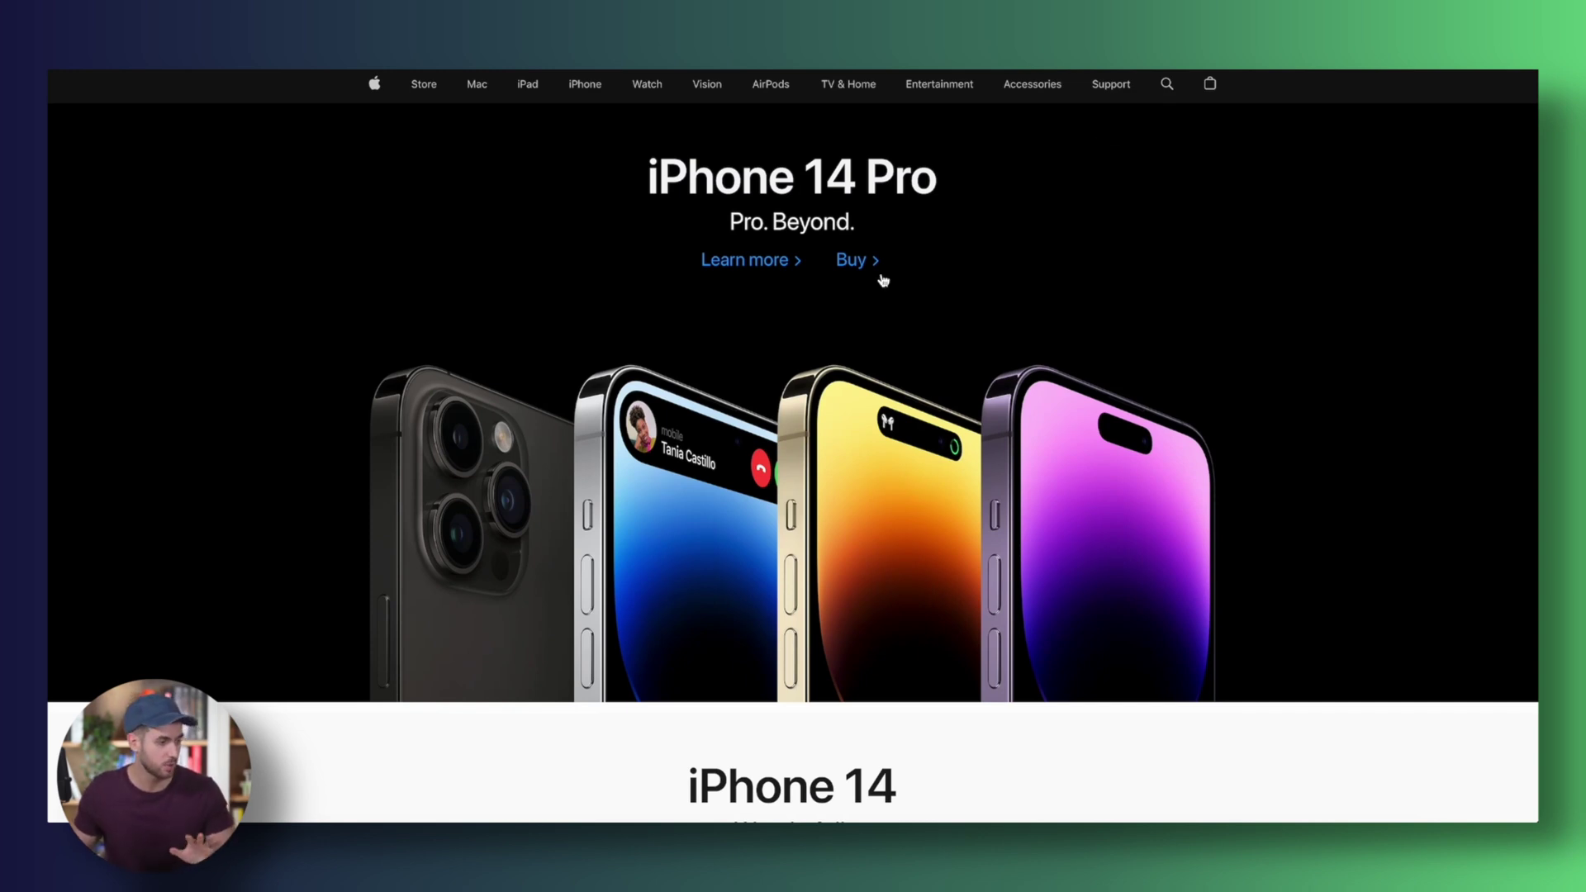
- Scroll apple.com down past the iPhone 14 section and back up to the top
scroll(524, 446, "down", 10)
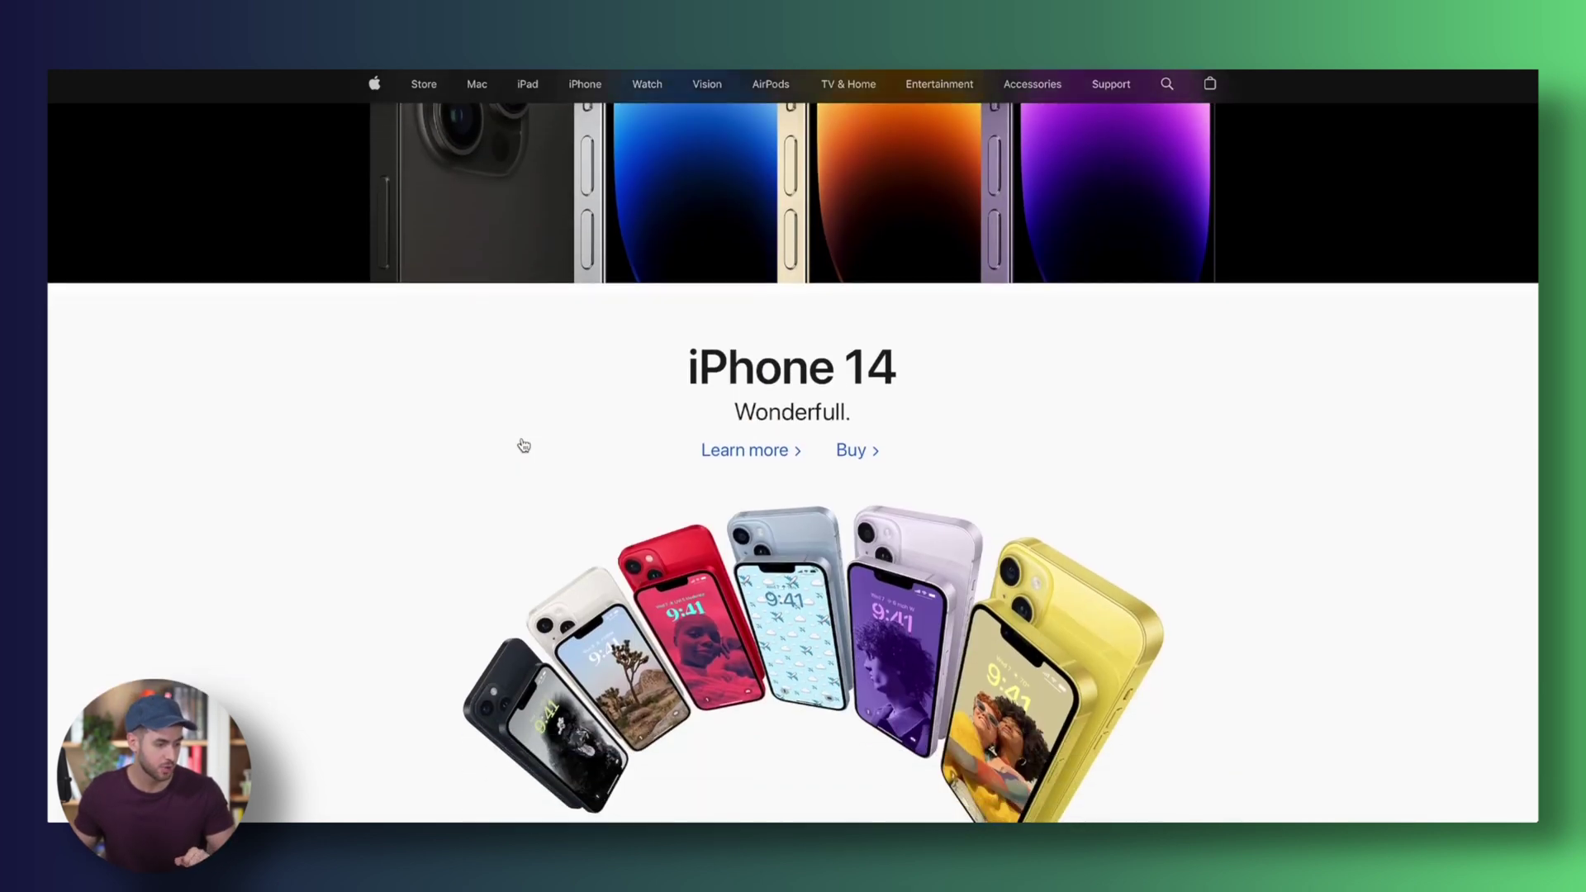
scroll(524, 447, "down", 9)
scroll(524, 446, "up", 15)
scroll(524, 446, "up", 4)
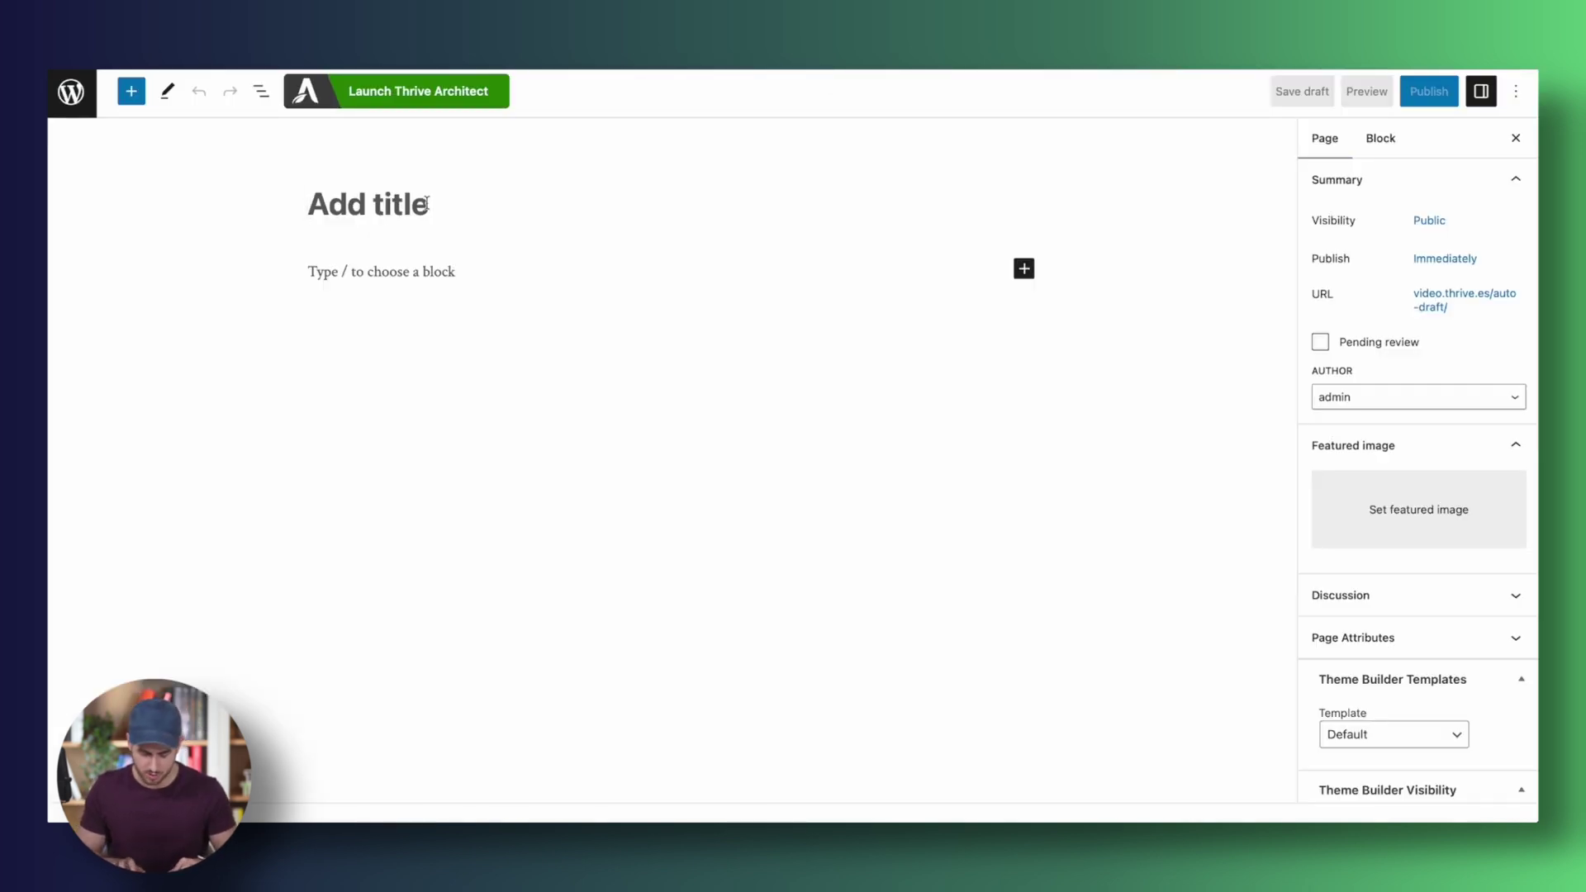
- Save the page as draft 'Apple - Wireframe' and open it in Thrive Architect as Completely Blank Page
type("Apple - Wir")
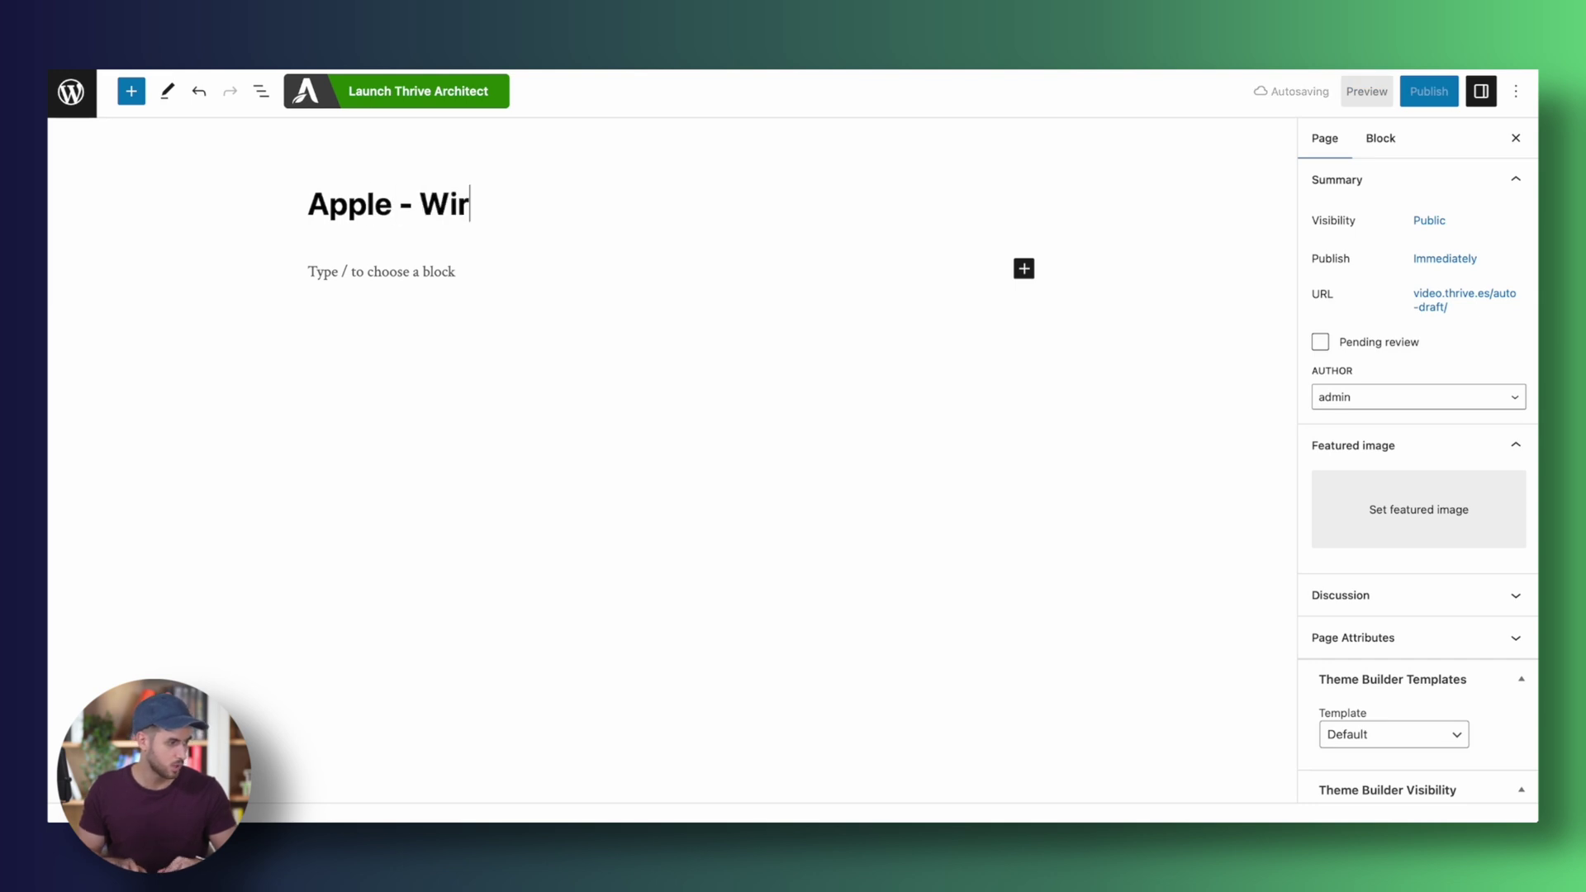
type("eframe")
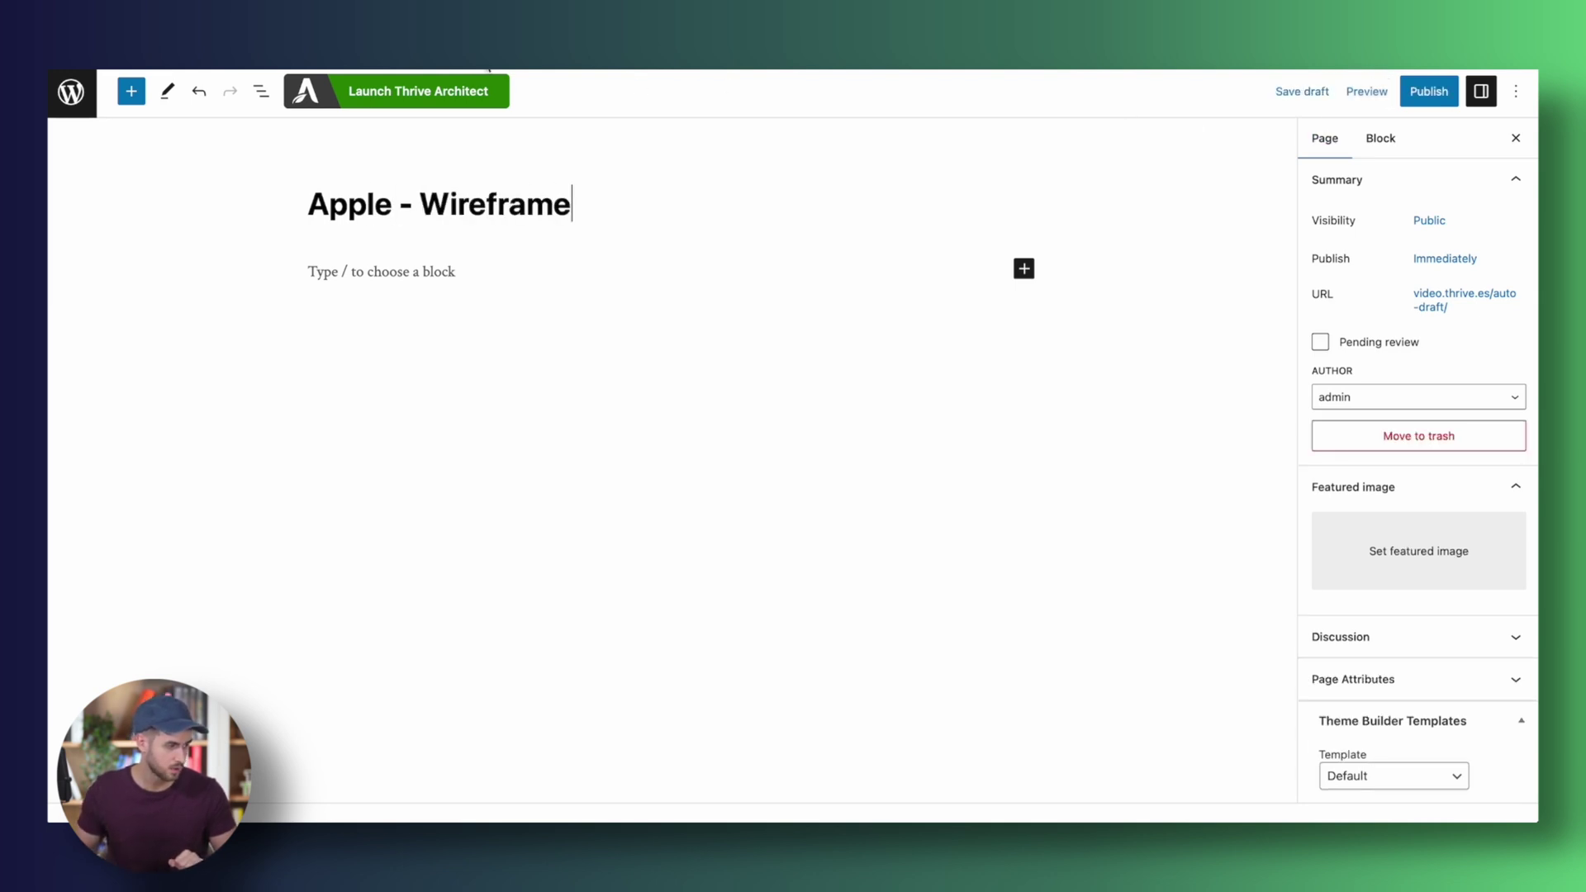
left_click(1323, 96)
left_click(425, 92)
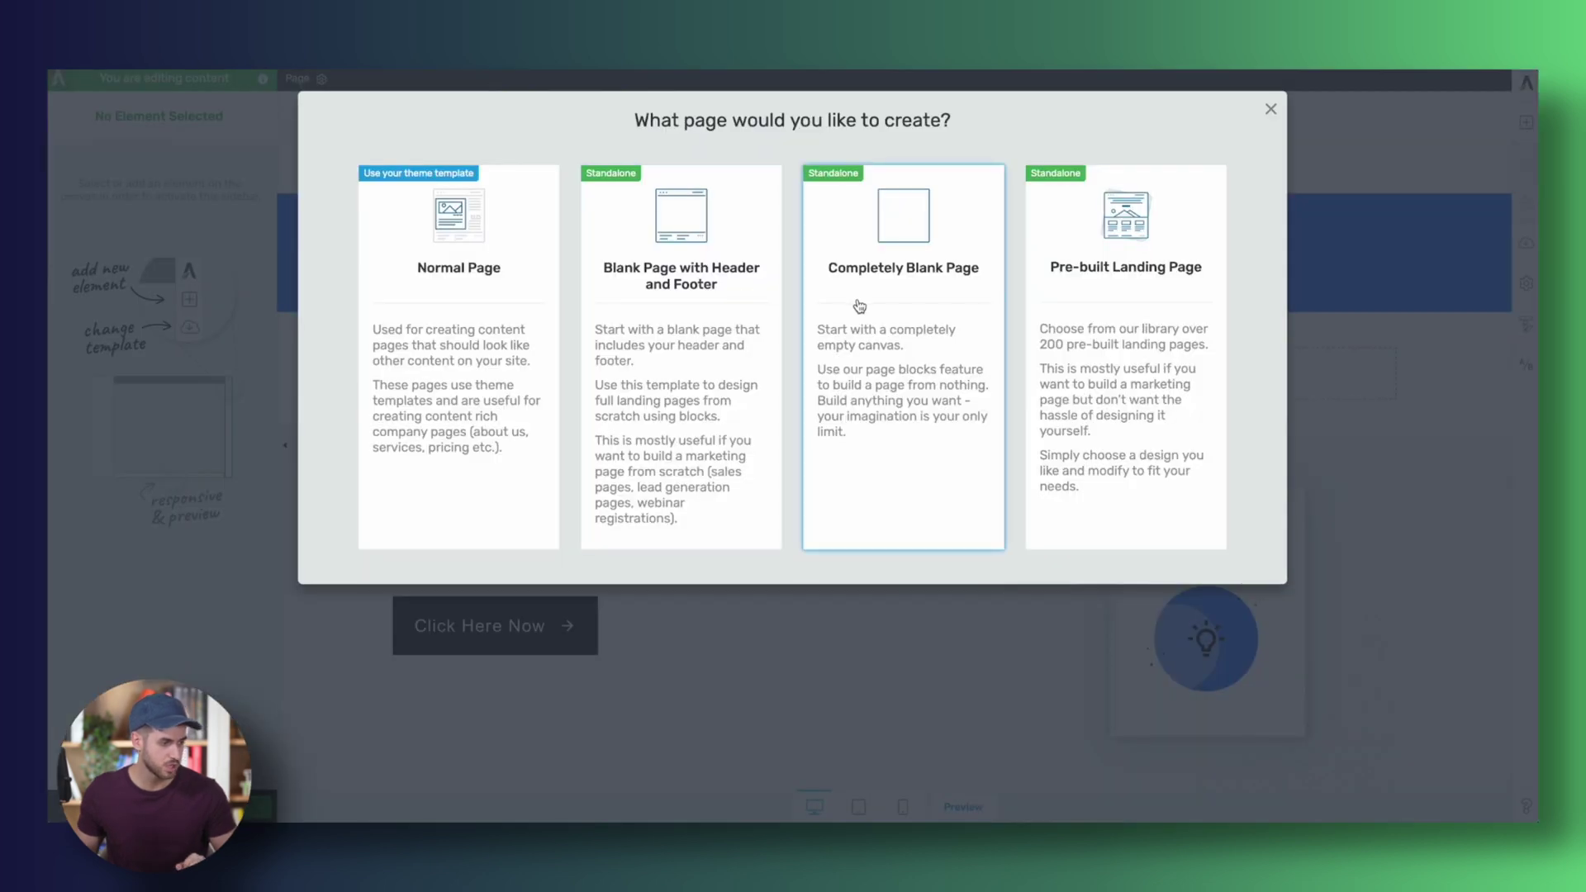
left_click(860, 306)
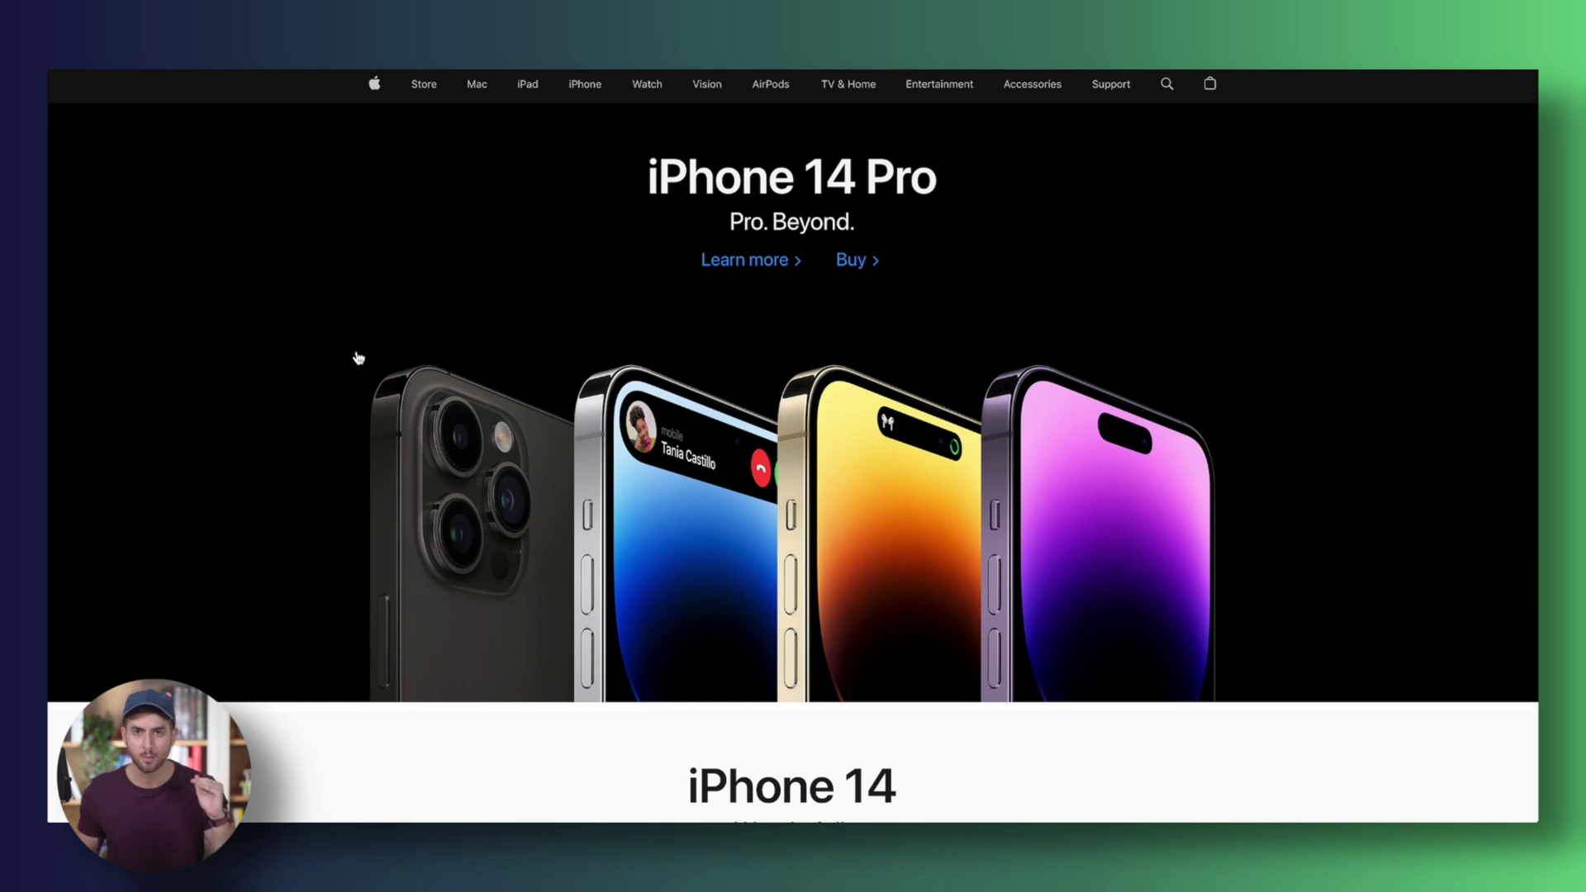
scroll(358, 357, "down", 1)
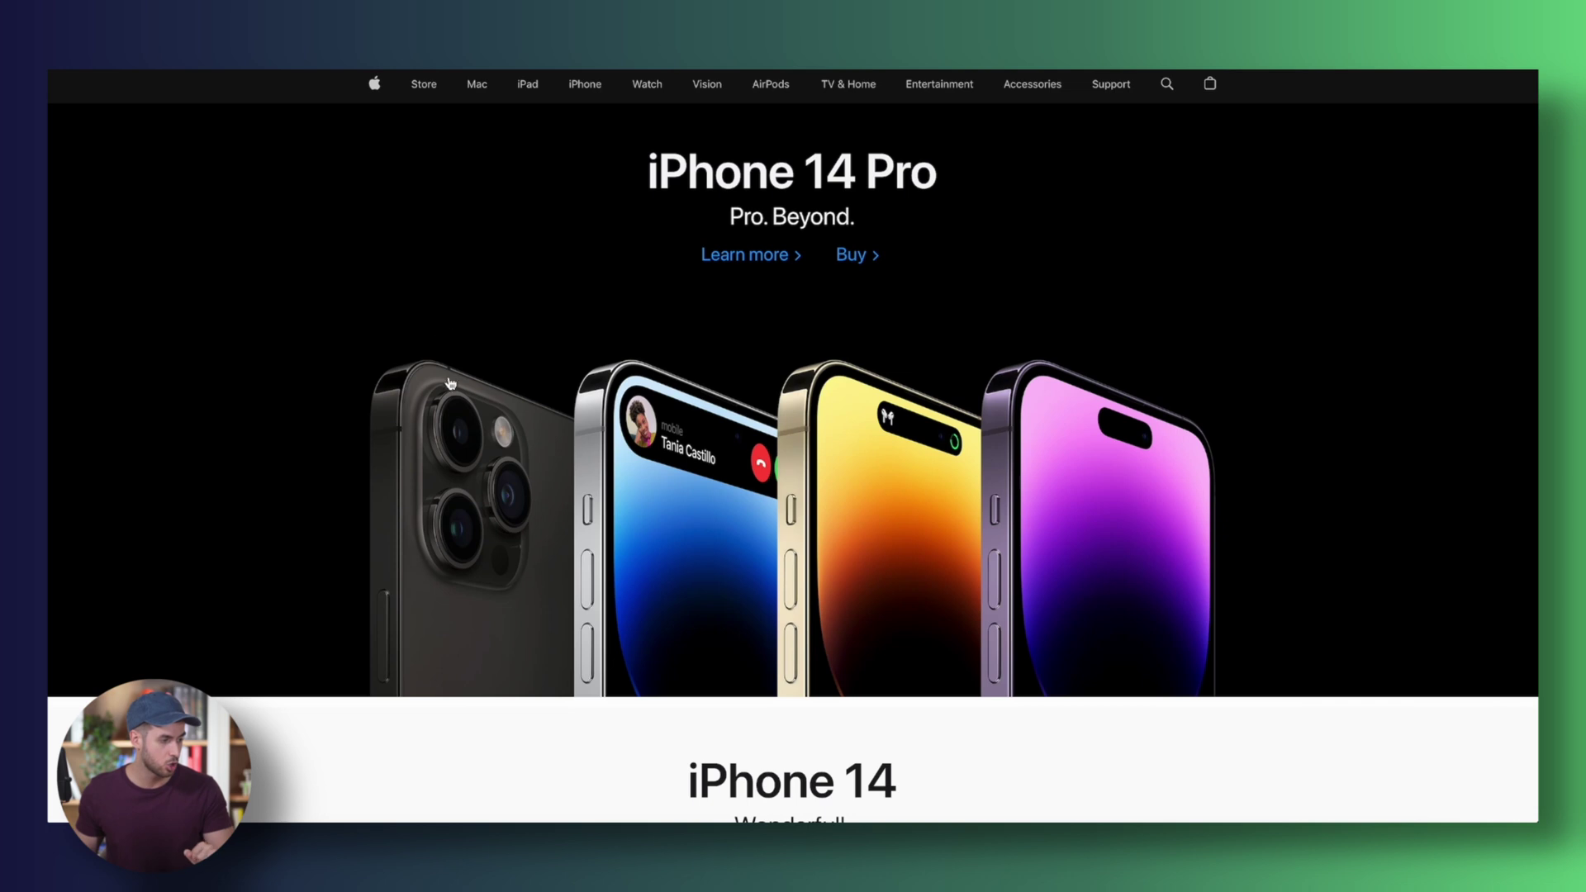
scroll(551, 308, "down", 7)
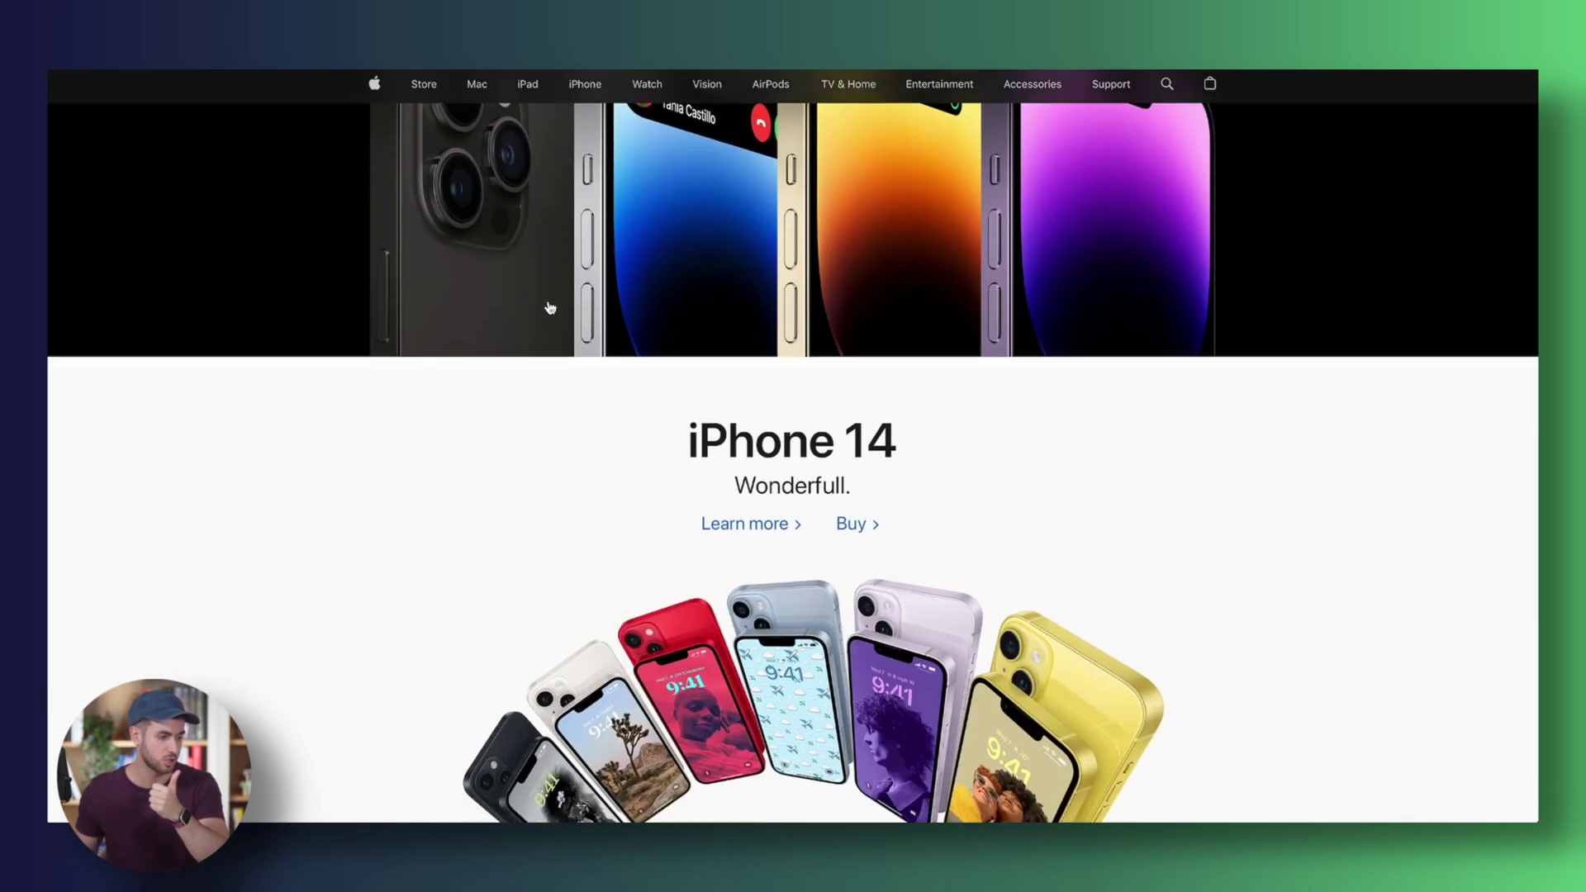
scroll(388, 364, "down", 8)
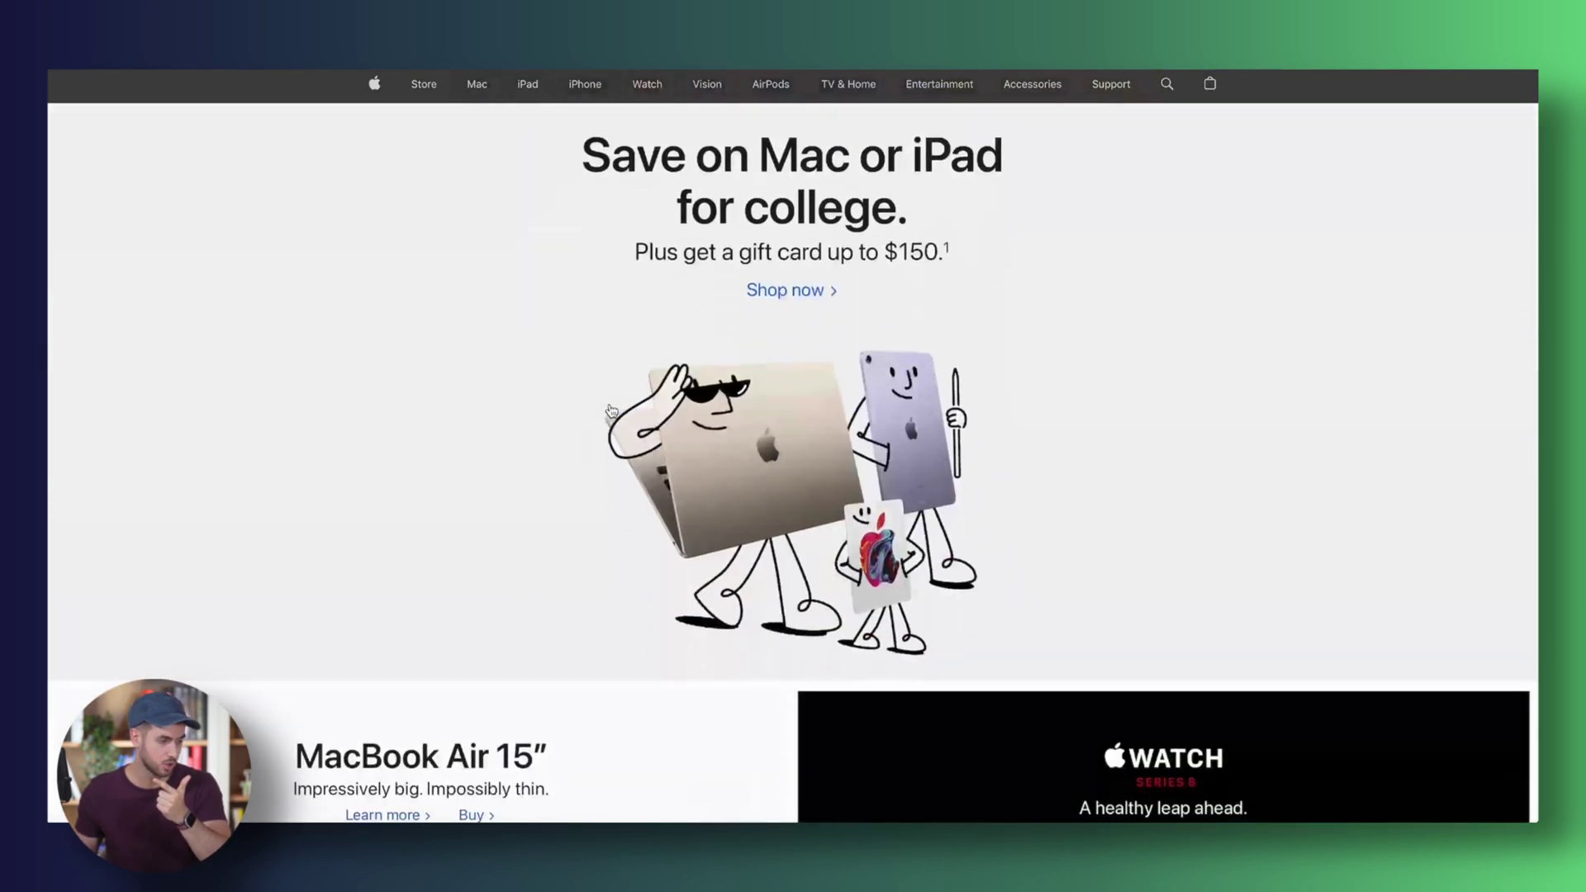
scroll(763, 393, "down", 4)
scroll(763, 393, "down", 2)
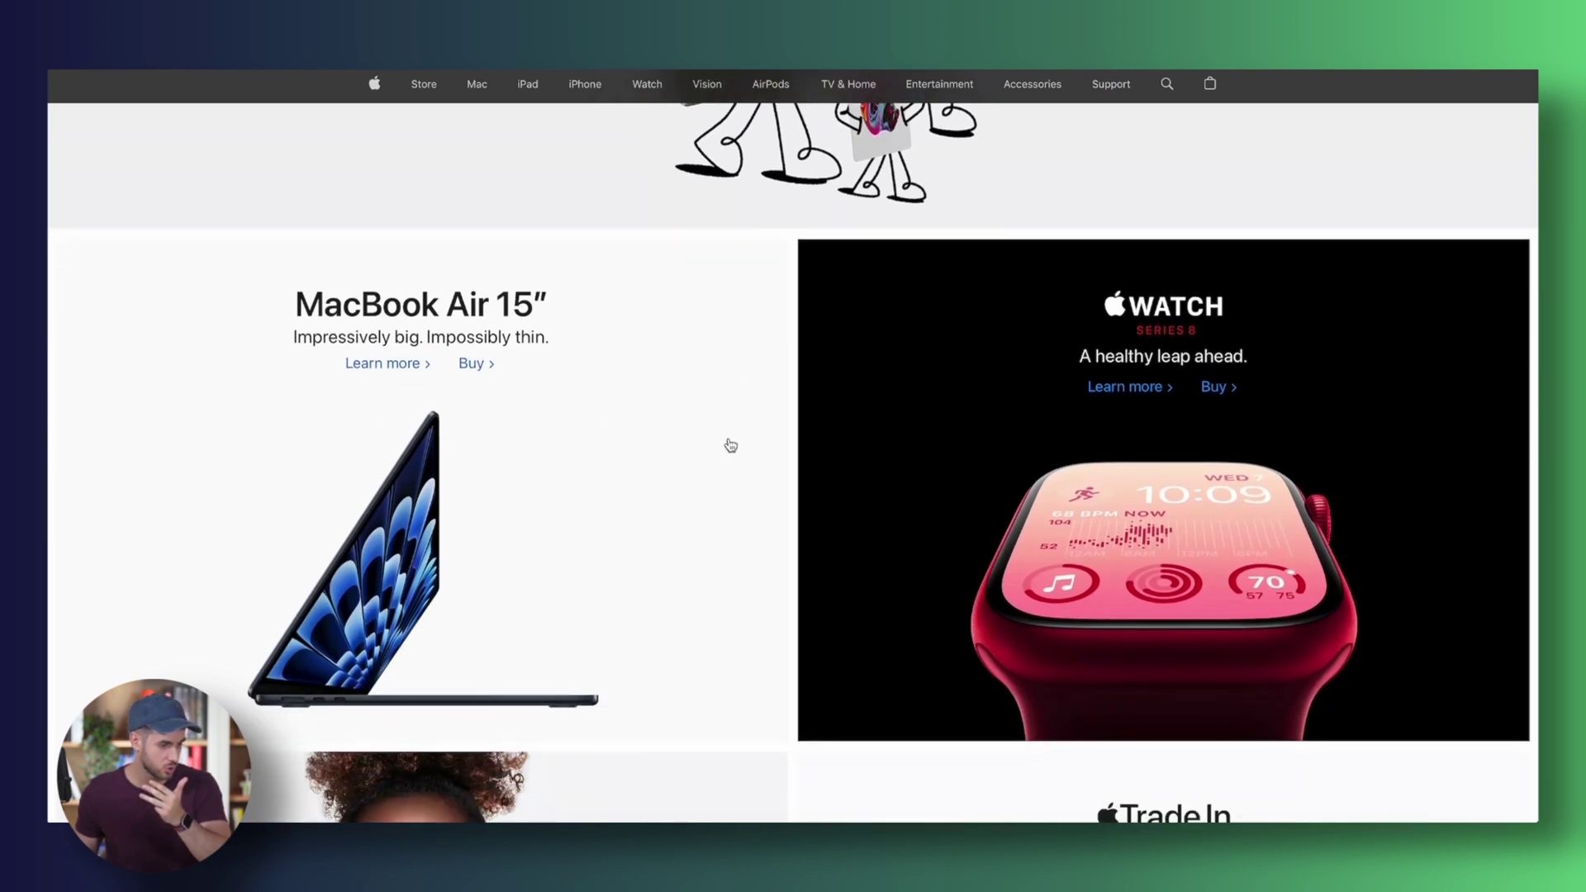
scroll(934, 461, "down", 8)
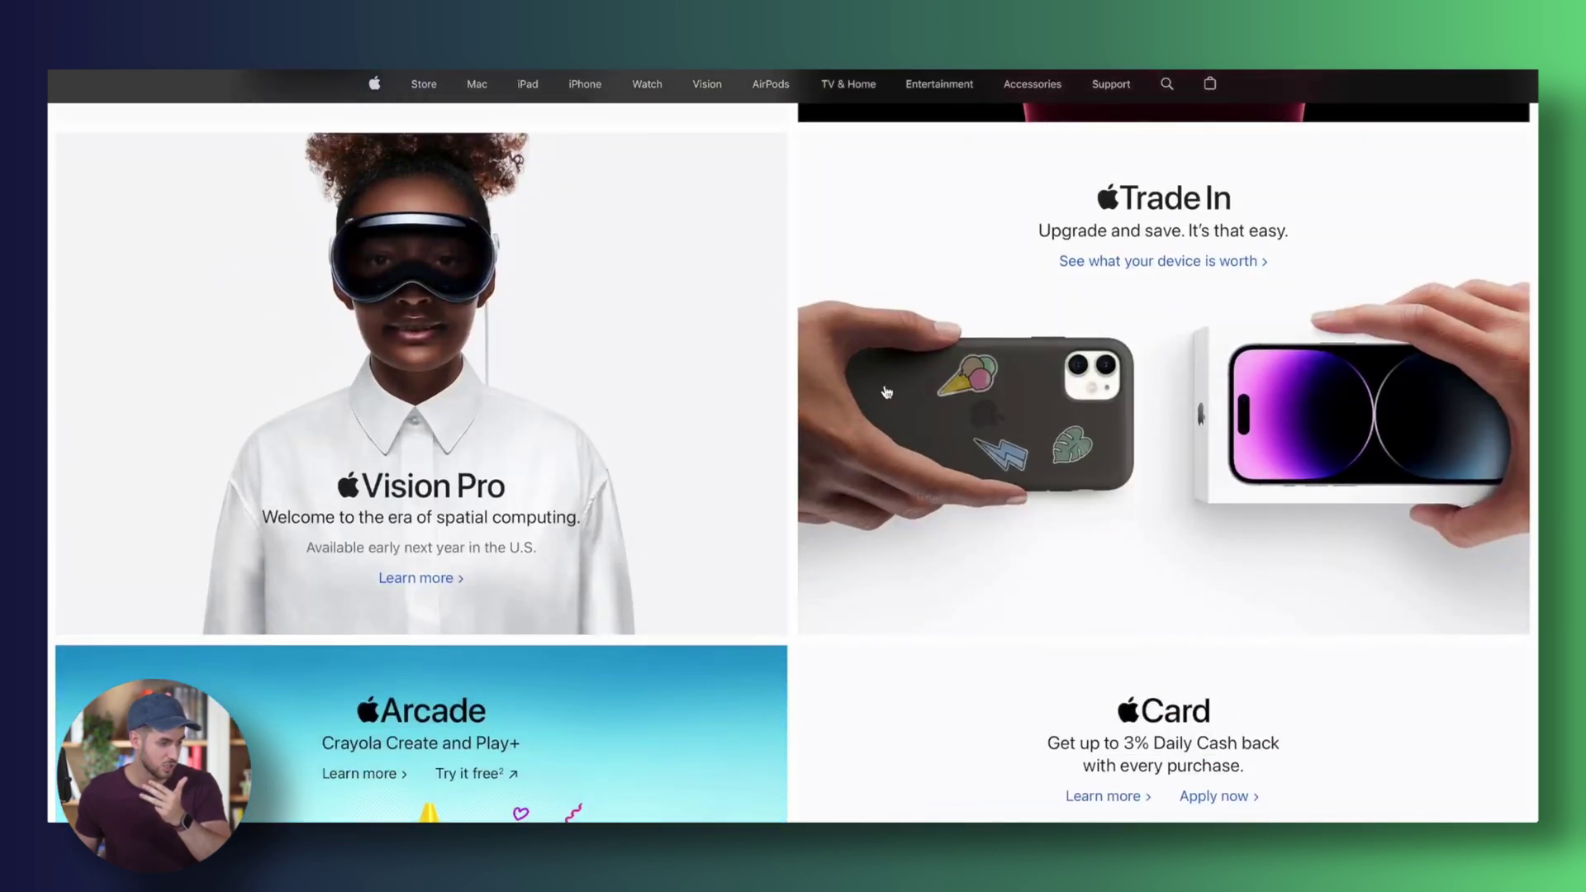
scroll(669, 389, "down", 3)
scroll(669, 389, "up", 2)
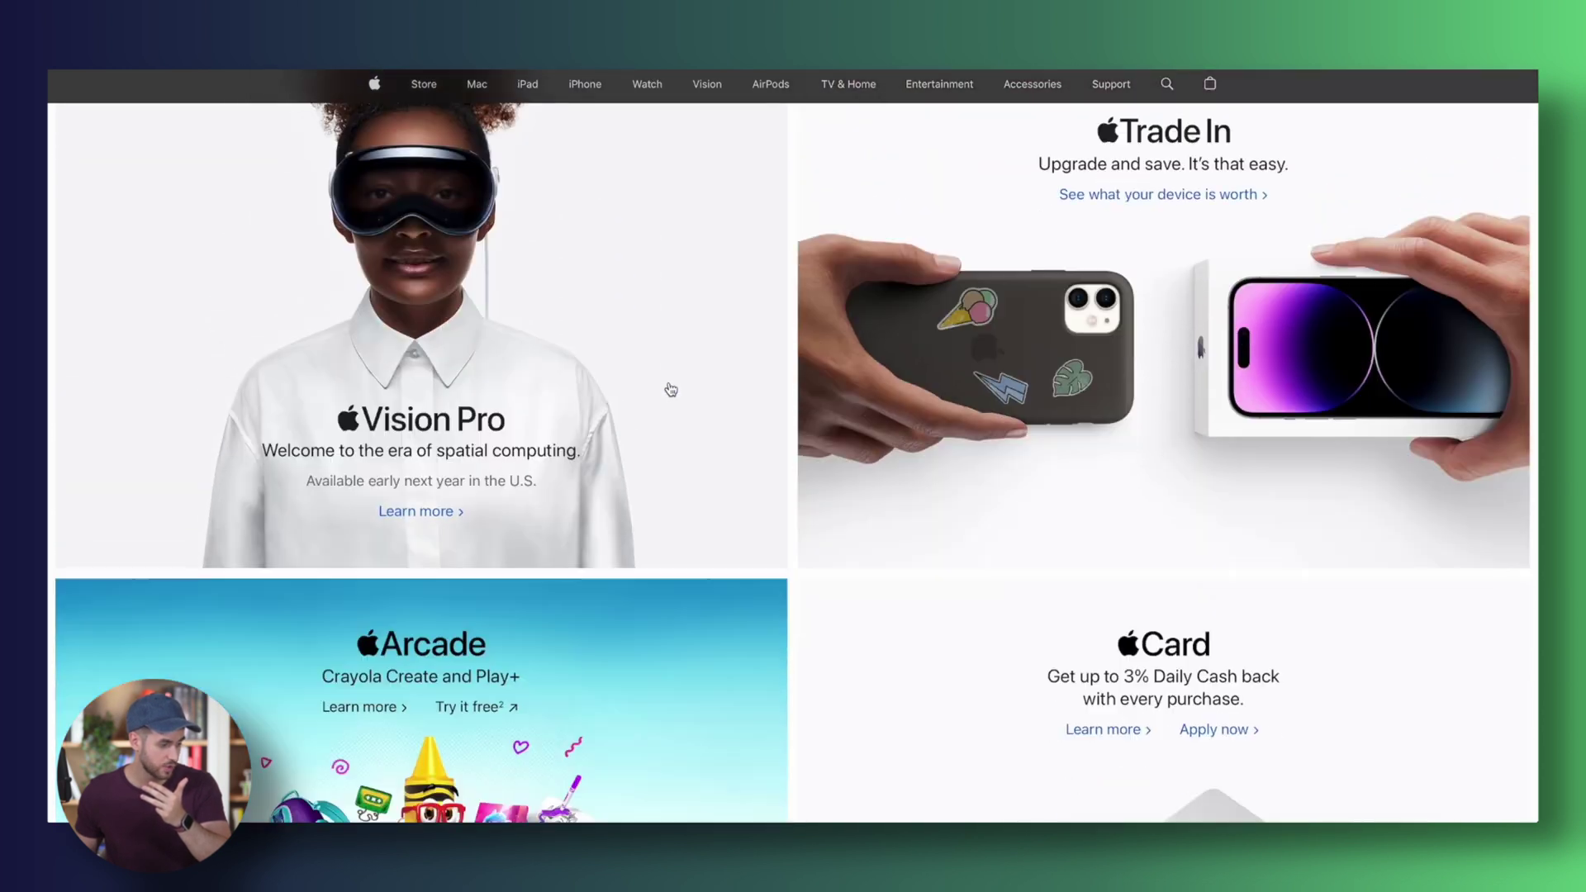
scroll(670, 389, "down", 6)
scroll(671, 389, "up", 3)
scroll(670, 368, "down", 4)
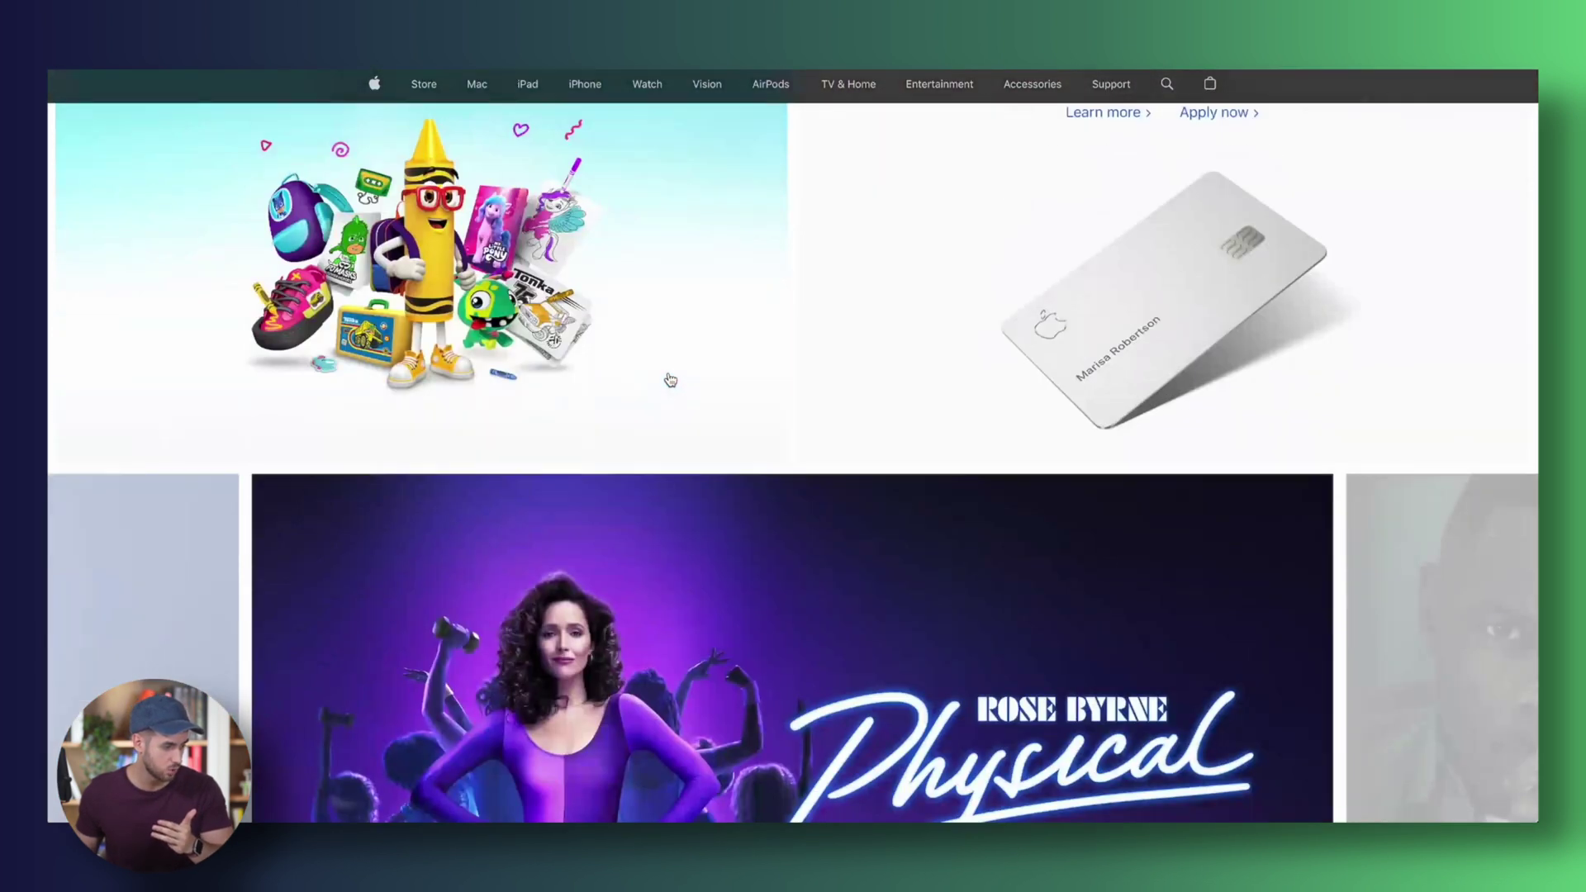
scroll(670, 364, "down", 4)
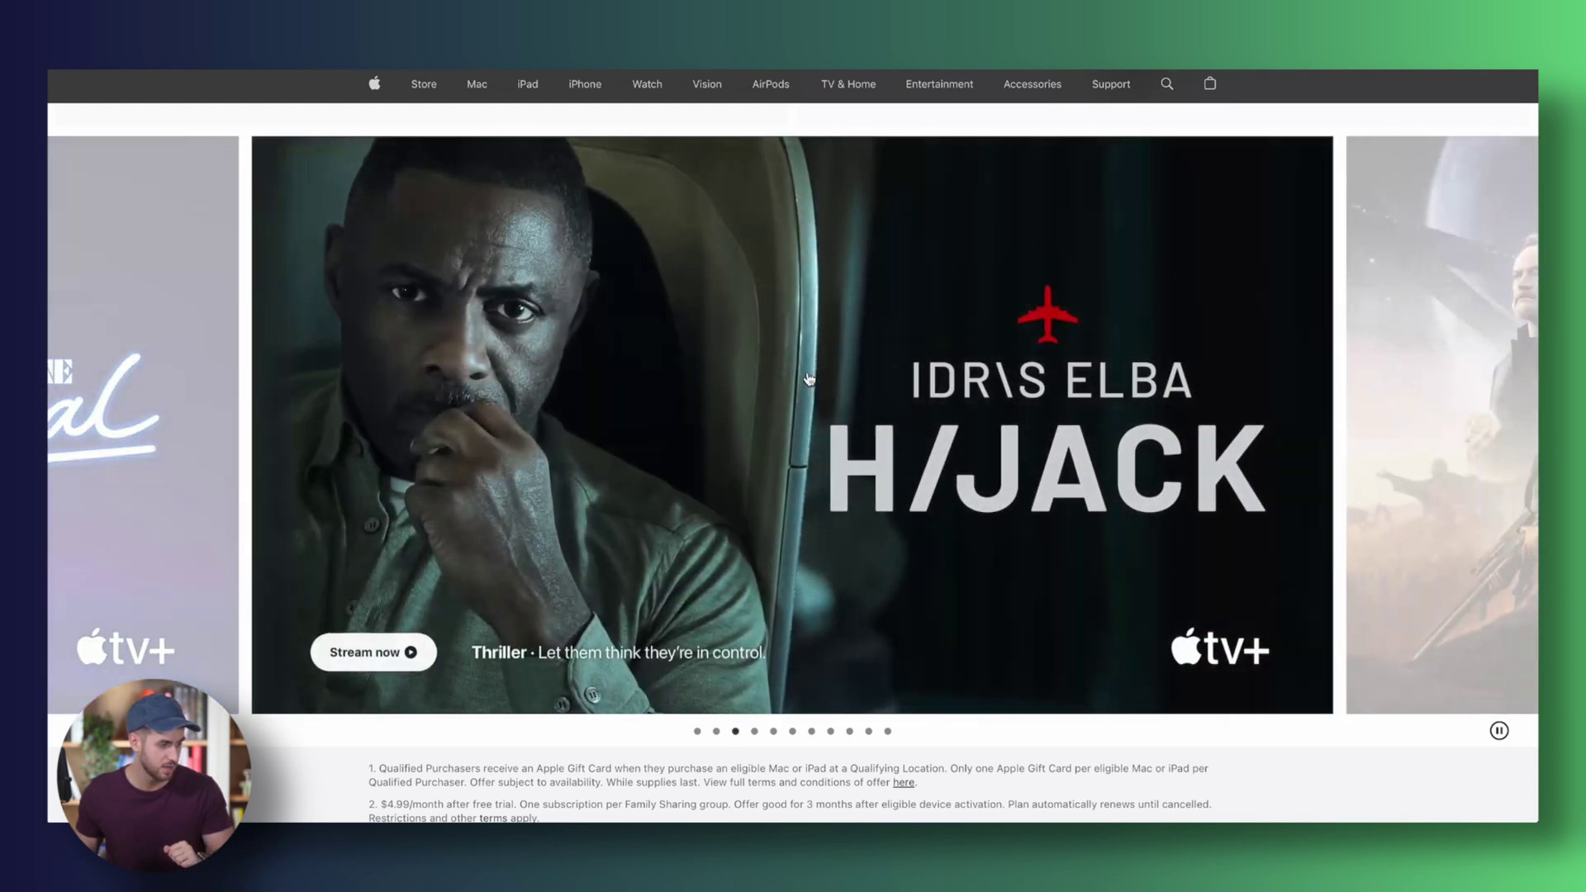
scroll(809, 379, "up", 15)
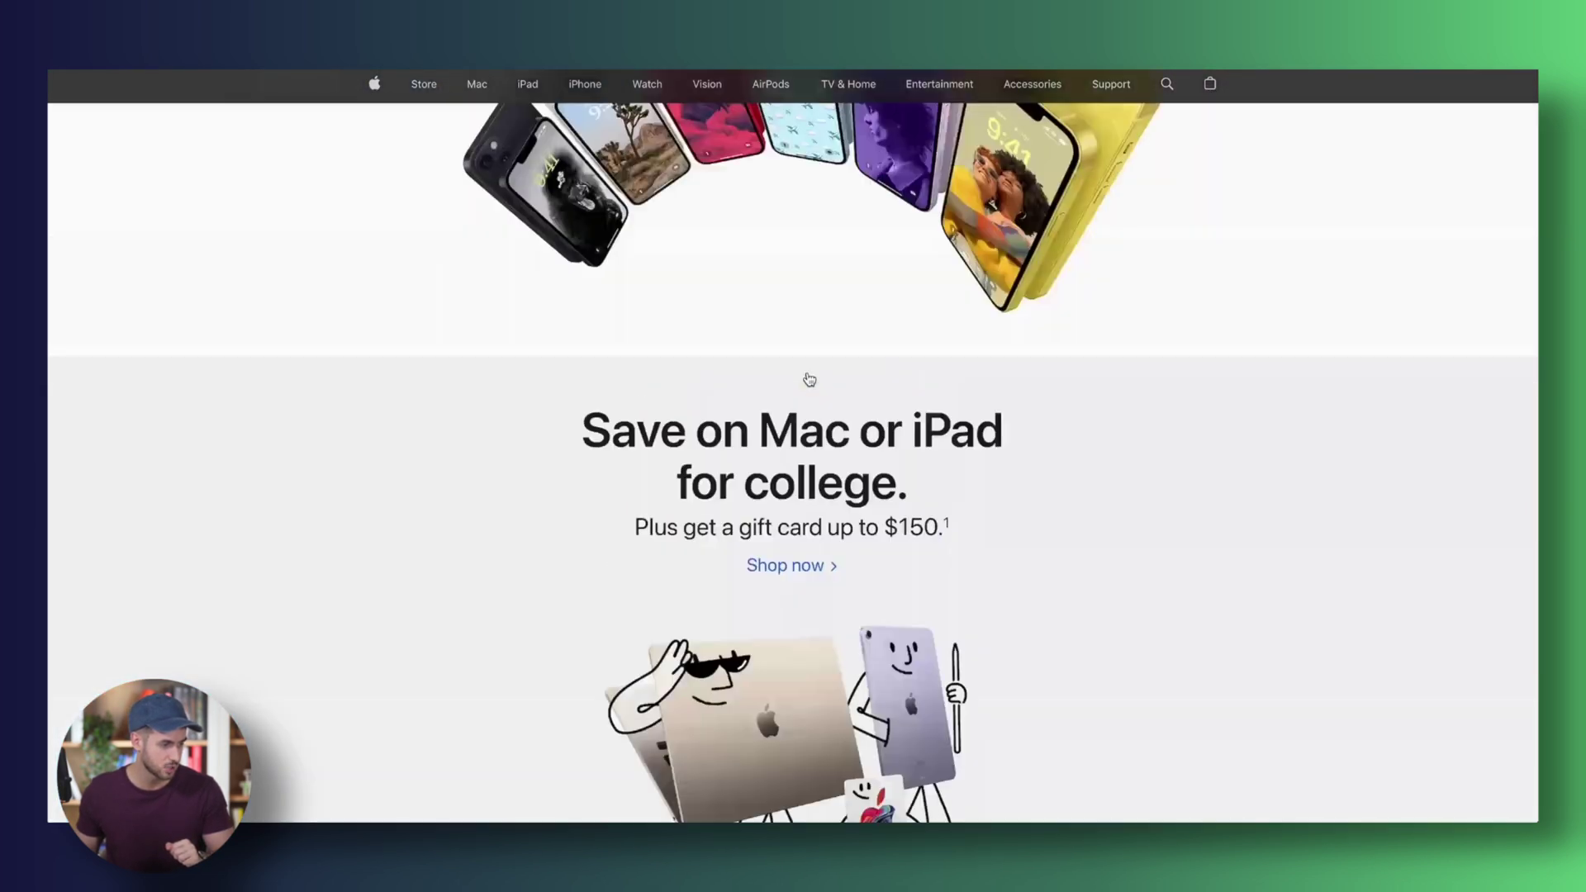
scroll(809, 379, "up", 10)
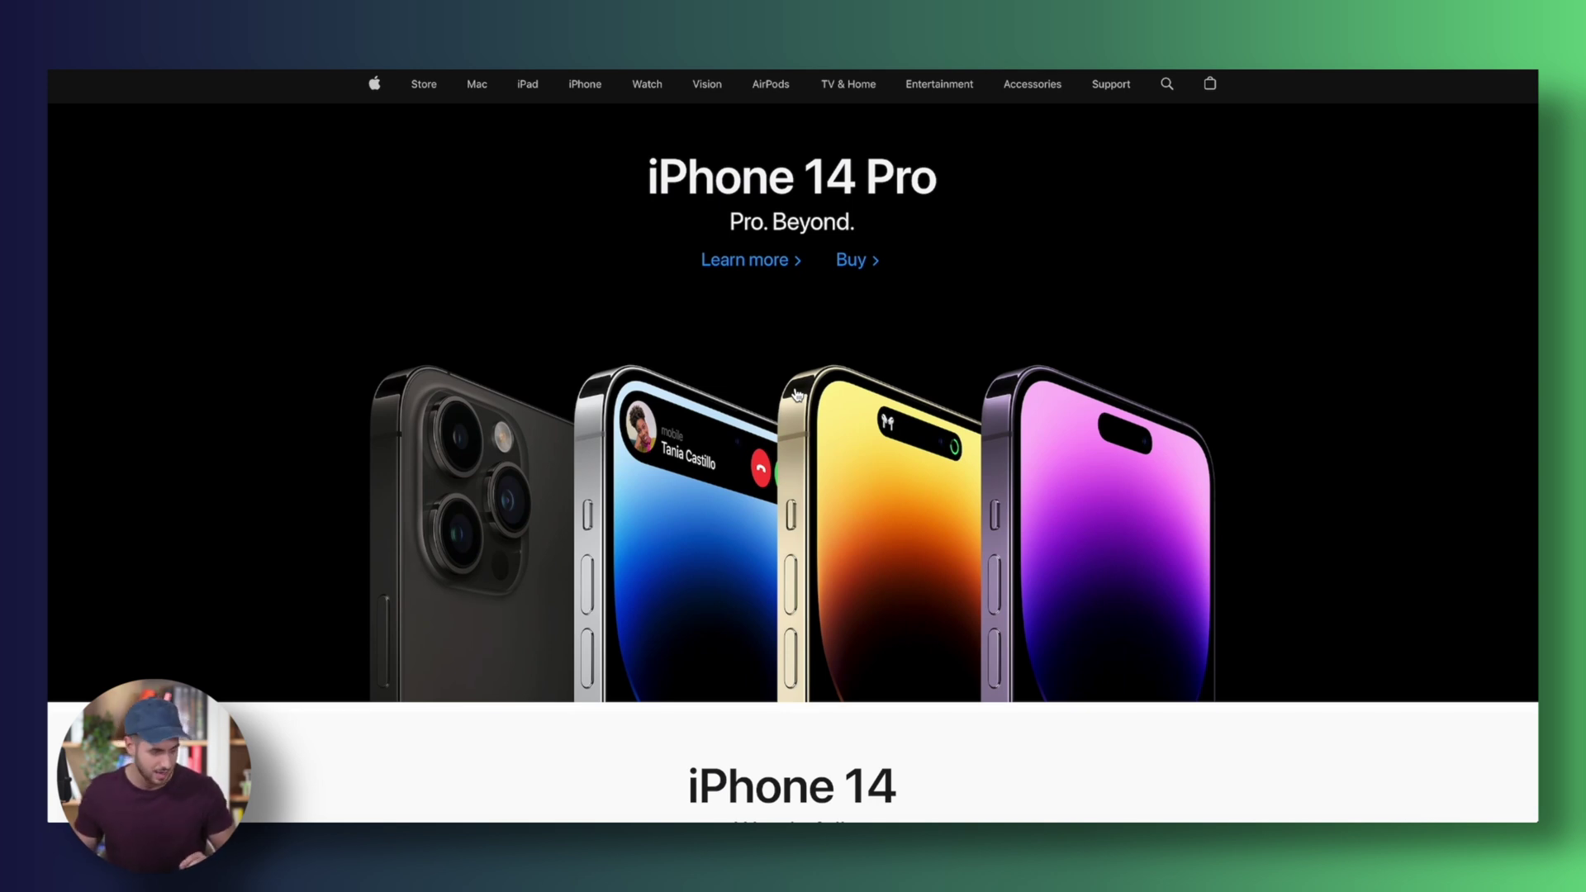
right_click(245, 250)
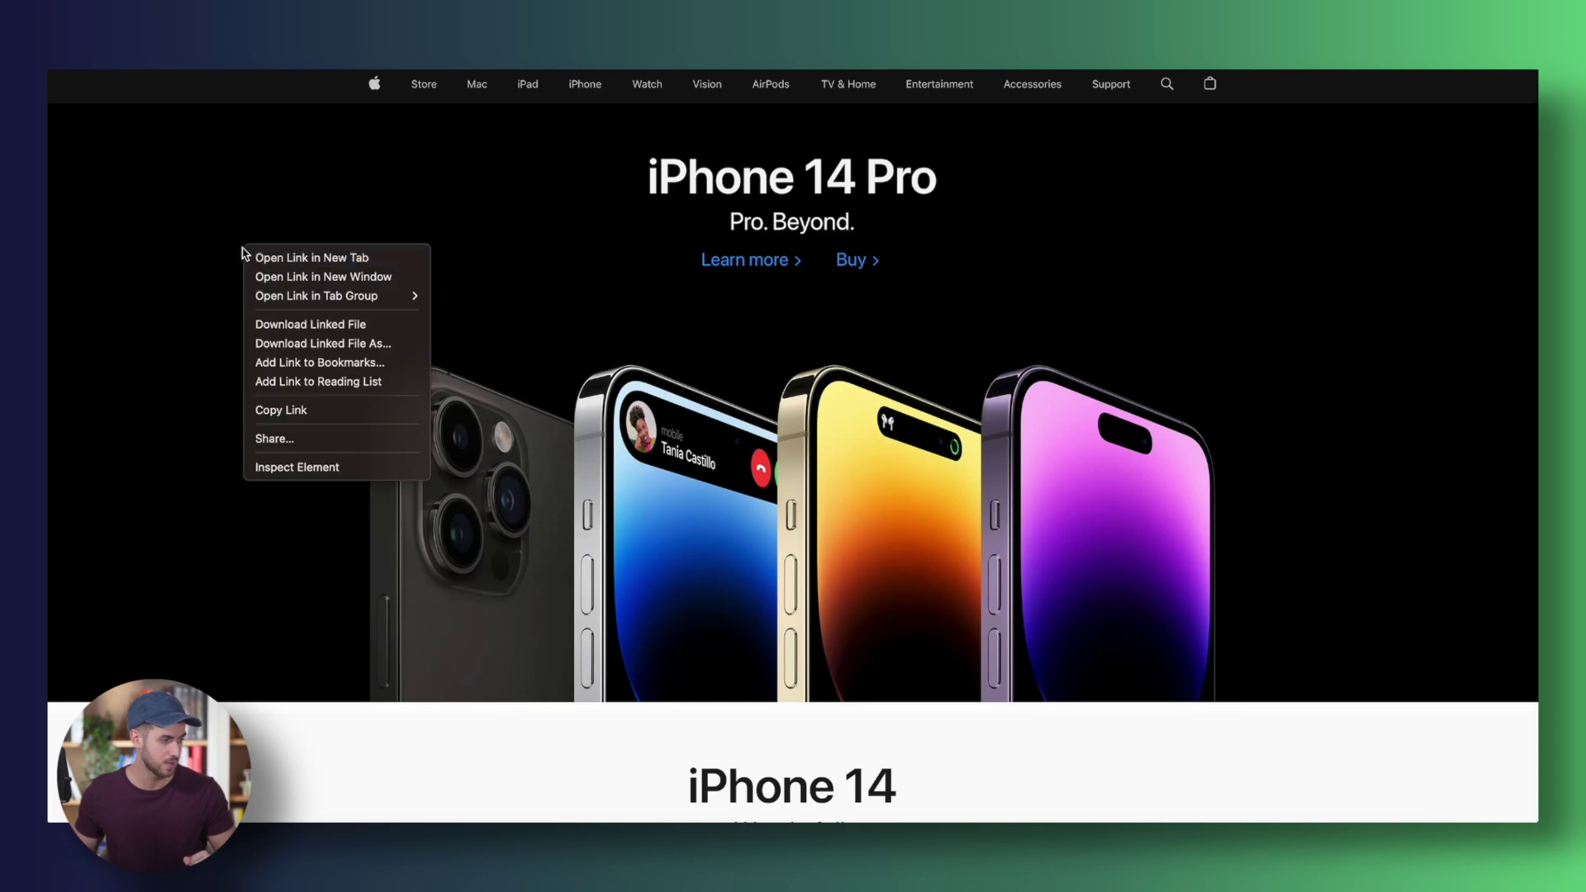
left_click(312, 468)
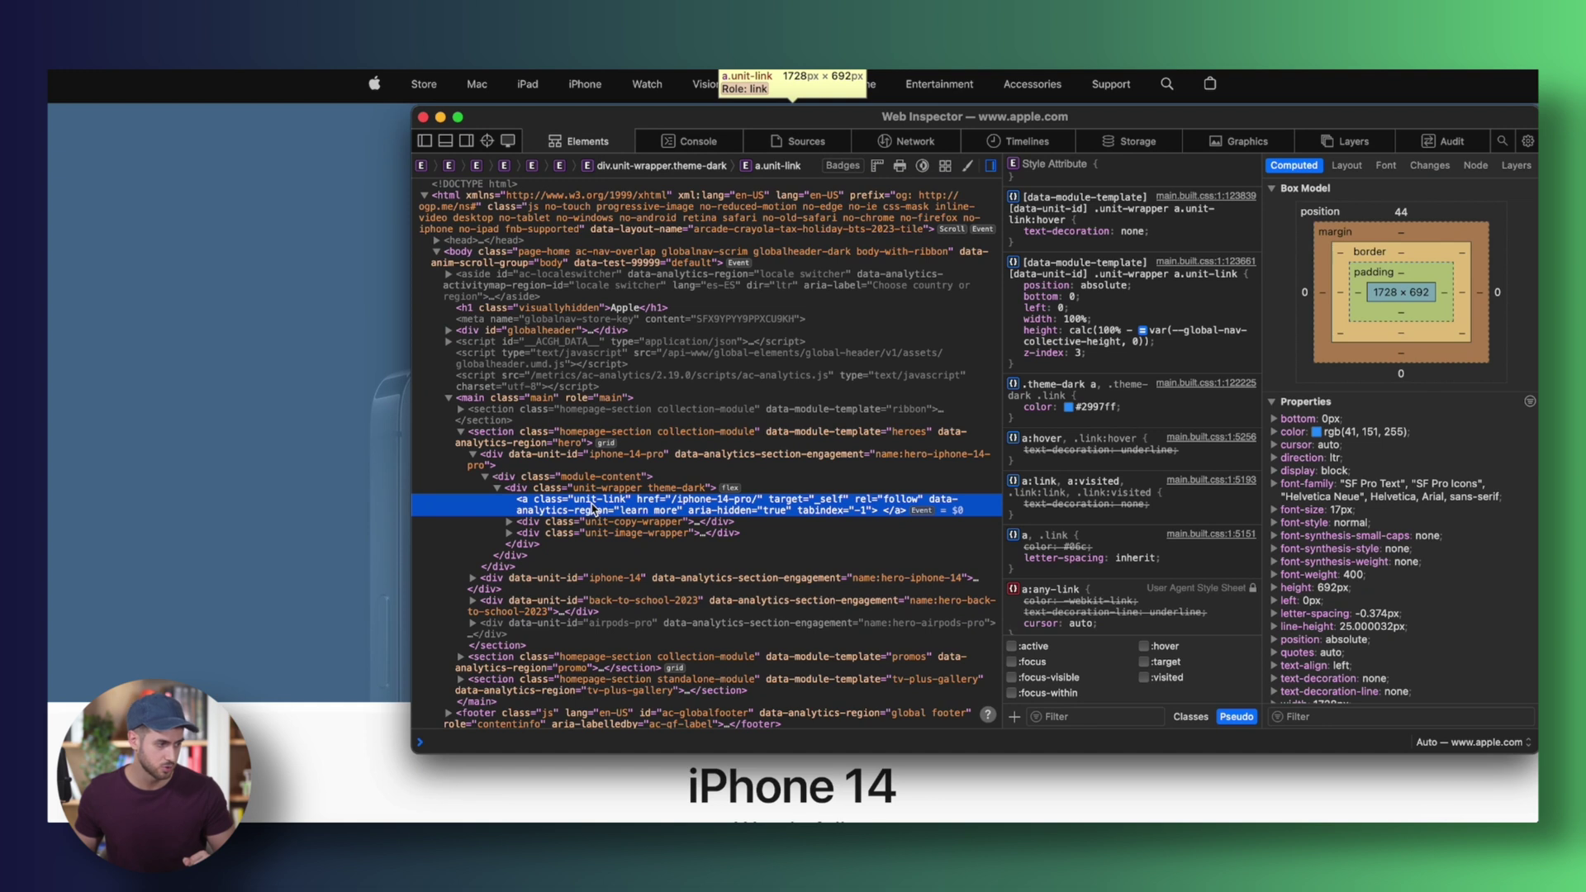
left_click(423, 118)
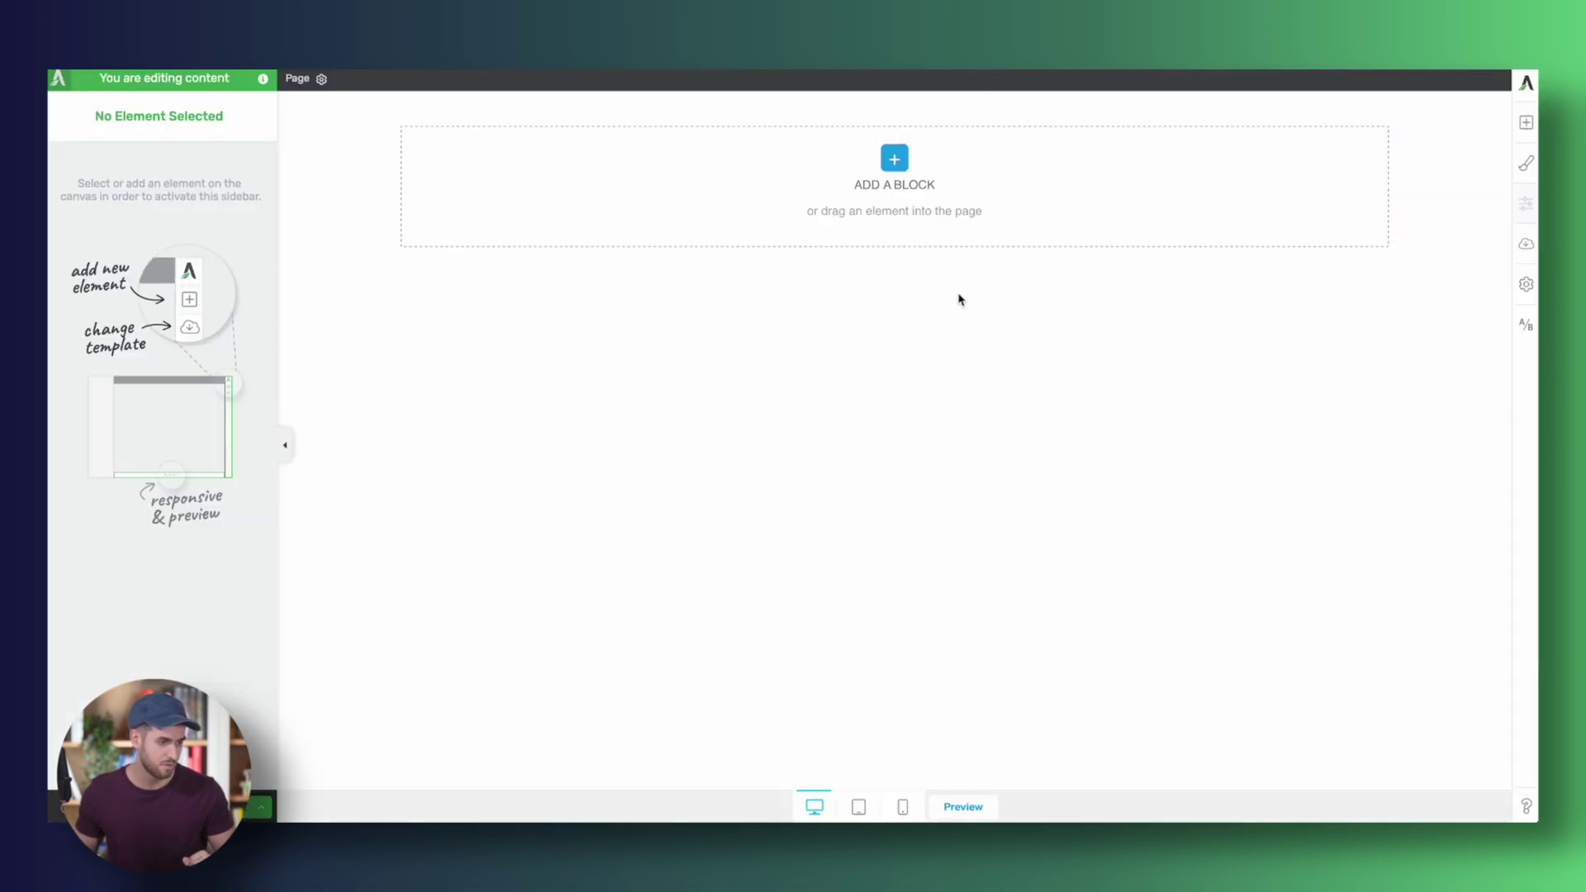
- Add a background section to the blank page with a minimum height of 700 px
left_click(1527, 123)
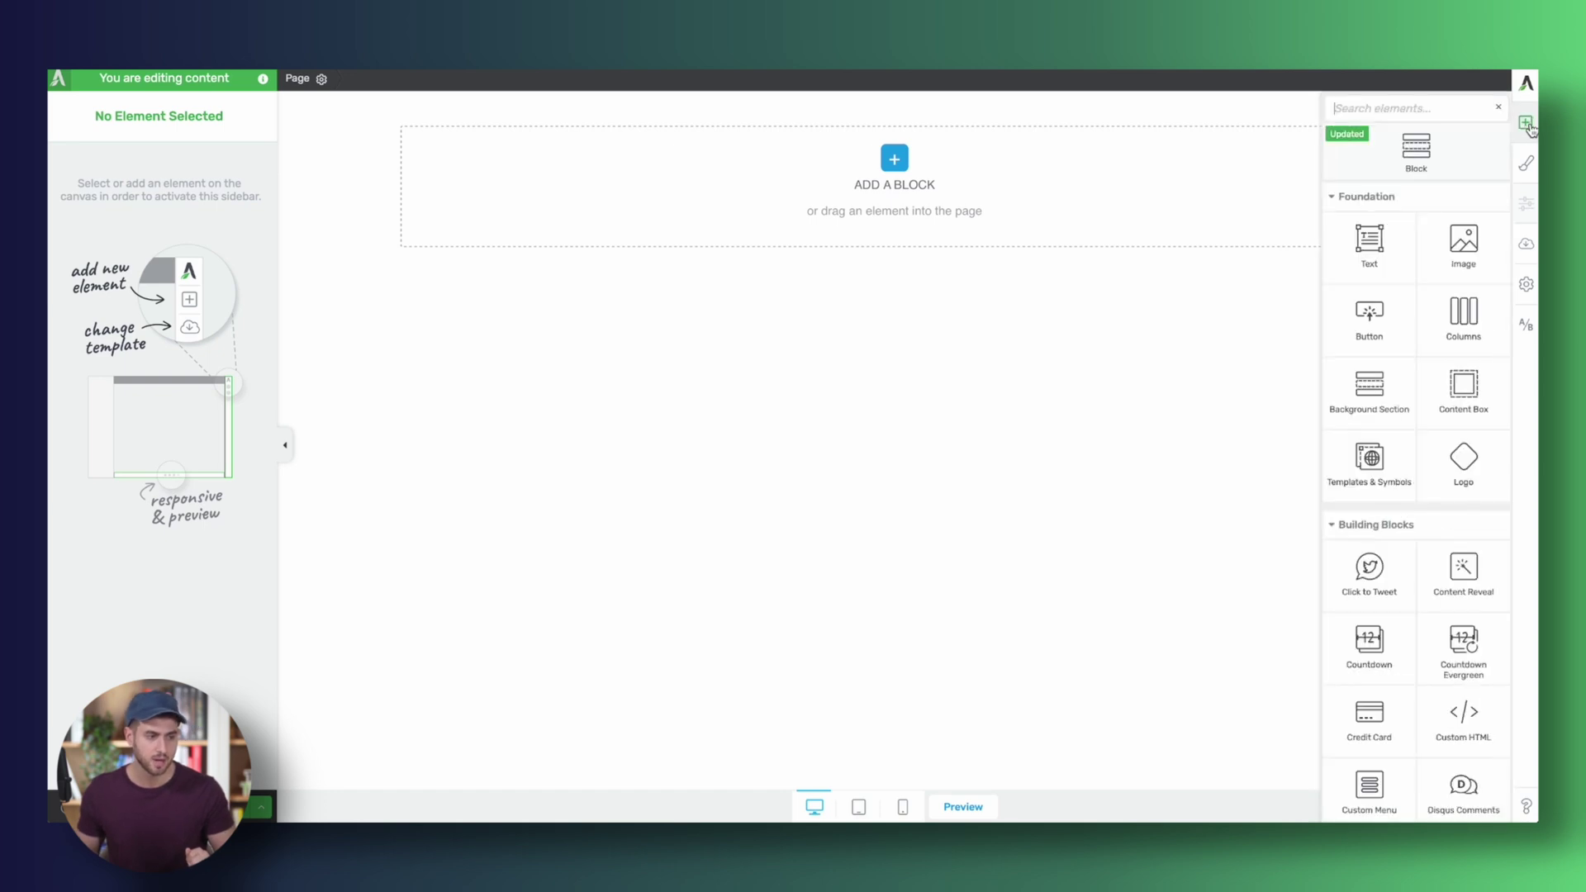
left_click_drag(1352, 423, 1357, 403)
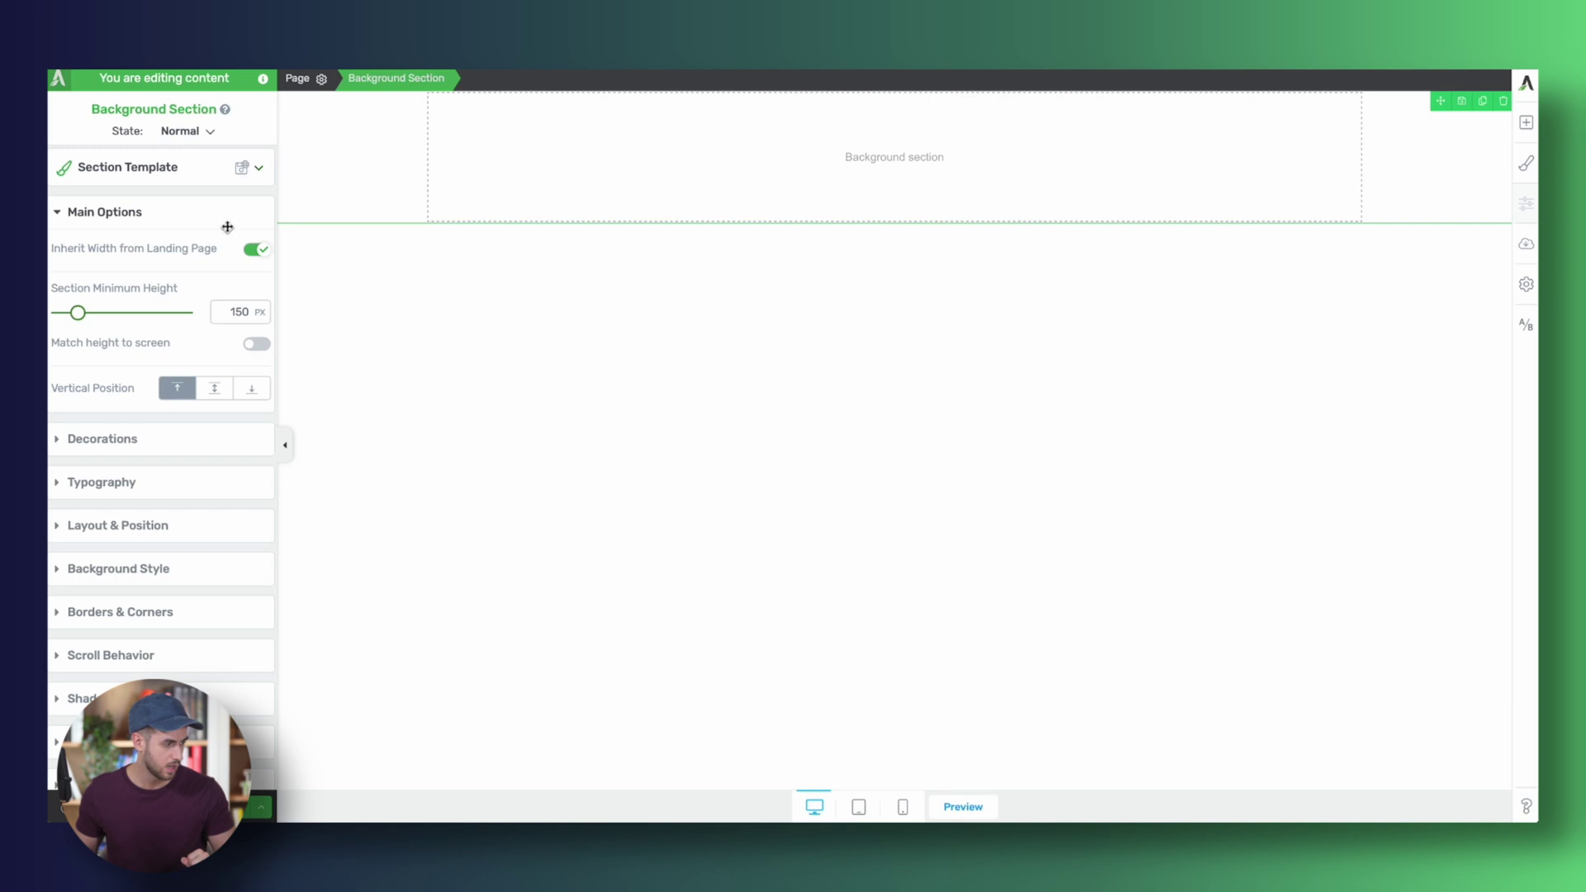
double_click(218, 310)
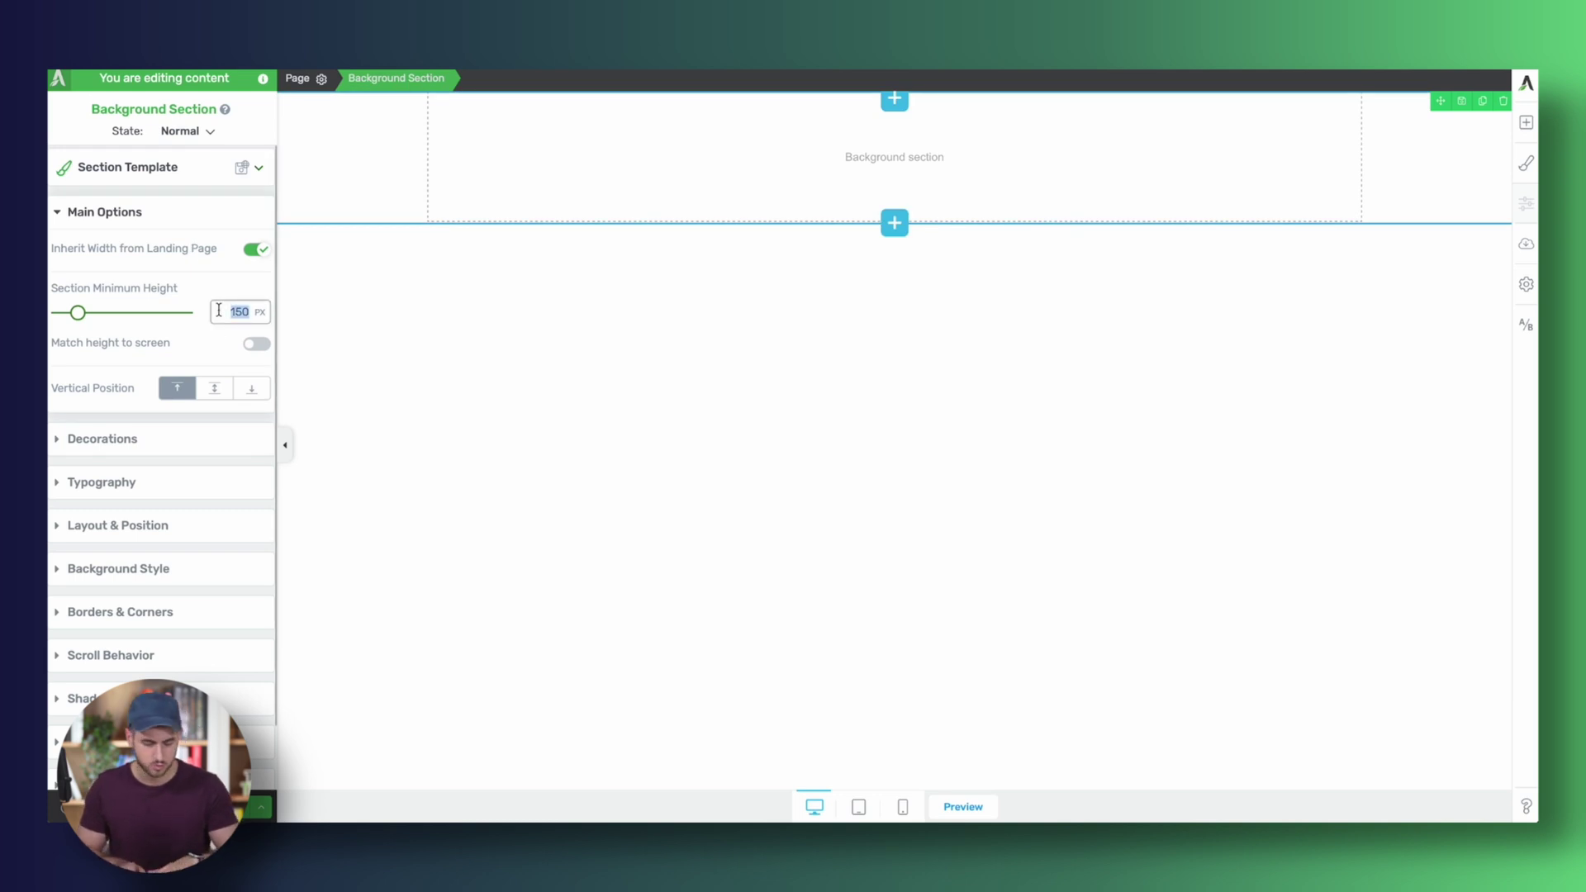
type("7900")
key("BackSpace")
key("BackSpace")
key("BackSpace")
type("00")
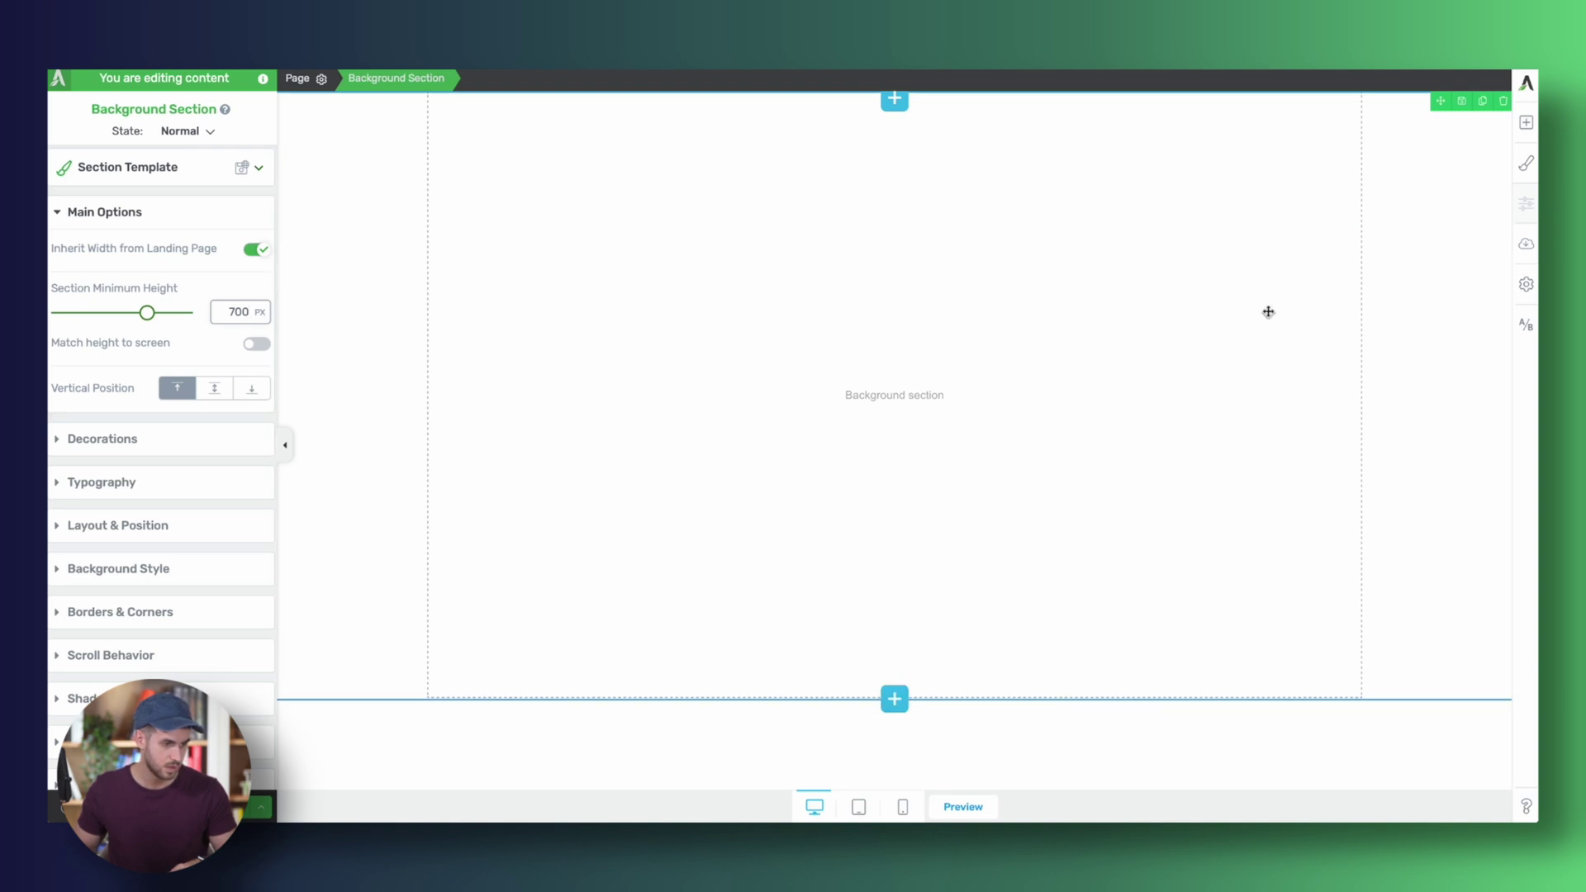
- Duplicate the 700 px background section twice so identical sections stack
left_click(1483, 101)
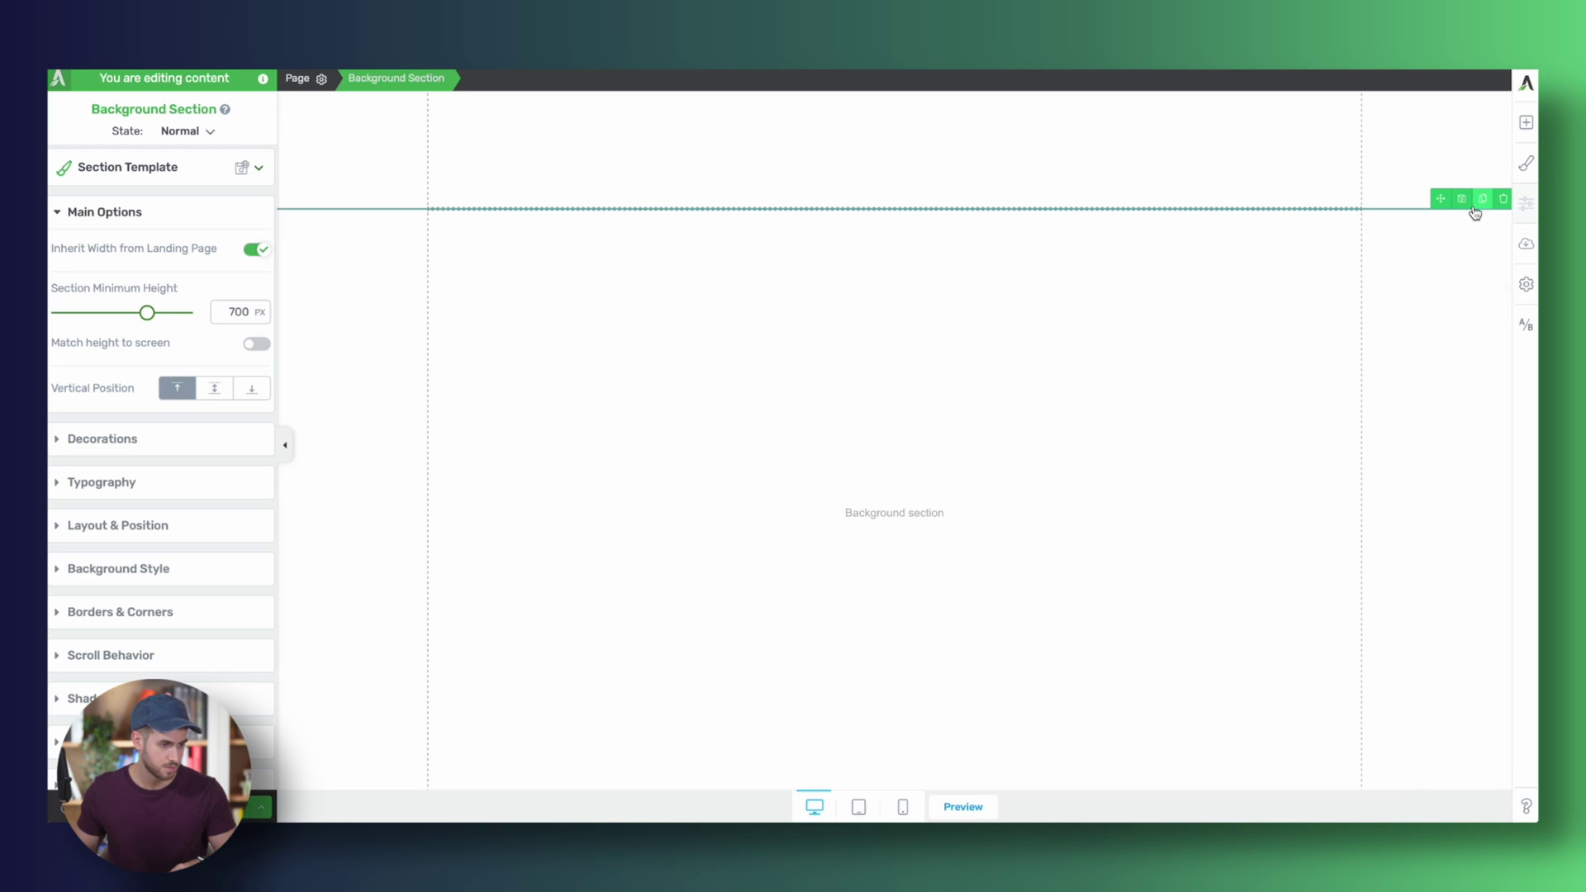
left_click(1478, 207)
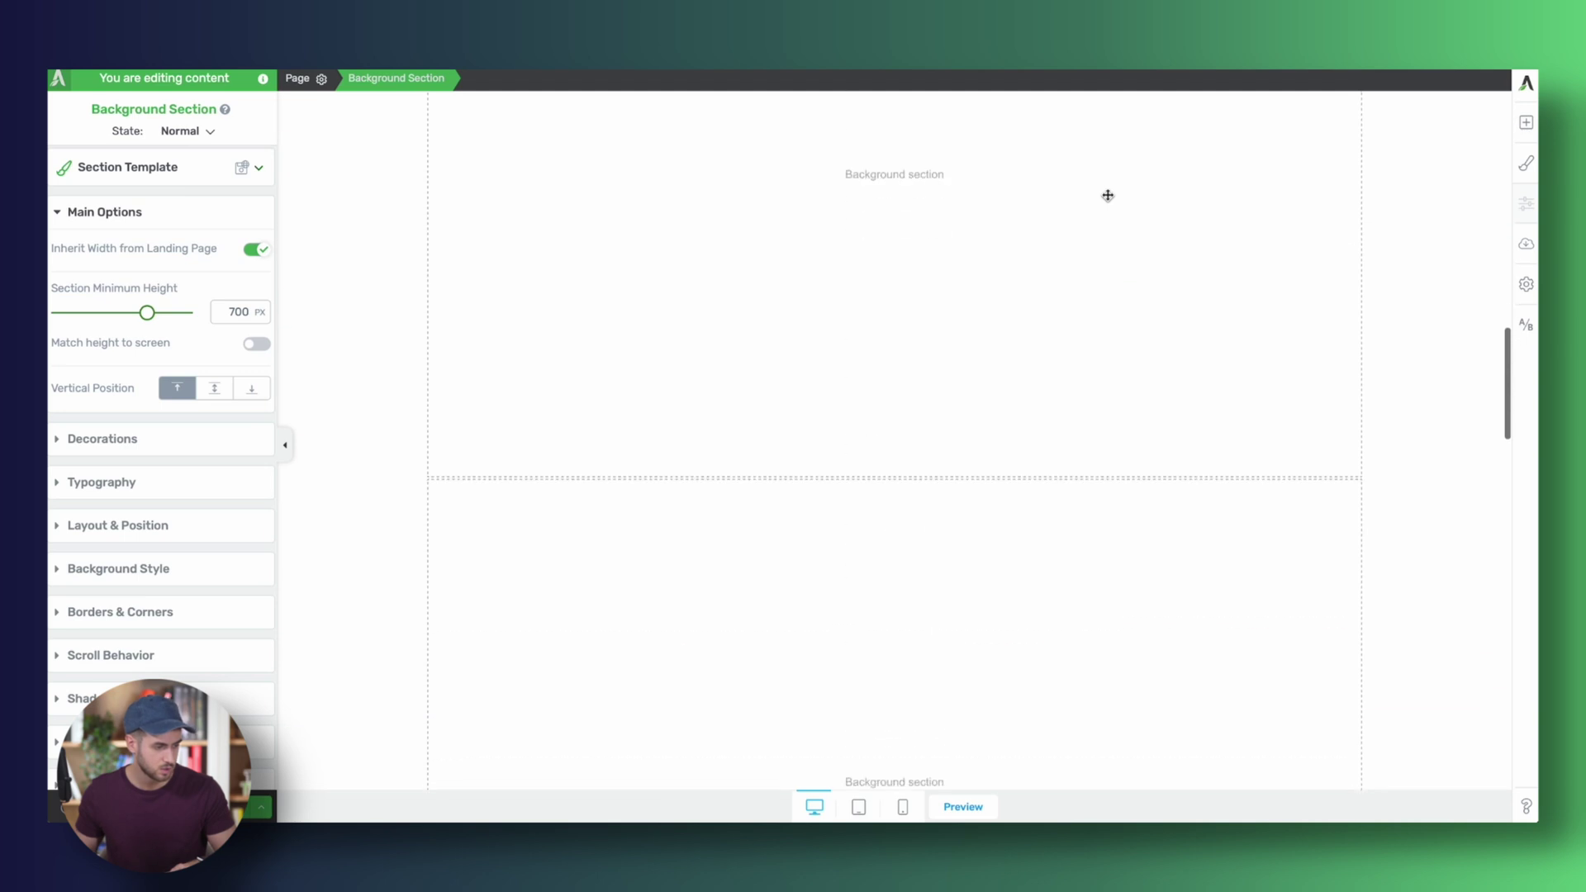
scroll(1108, 195, "down", 15)
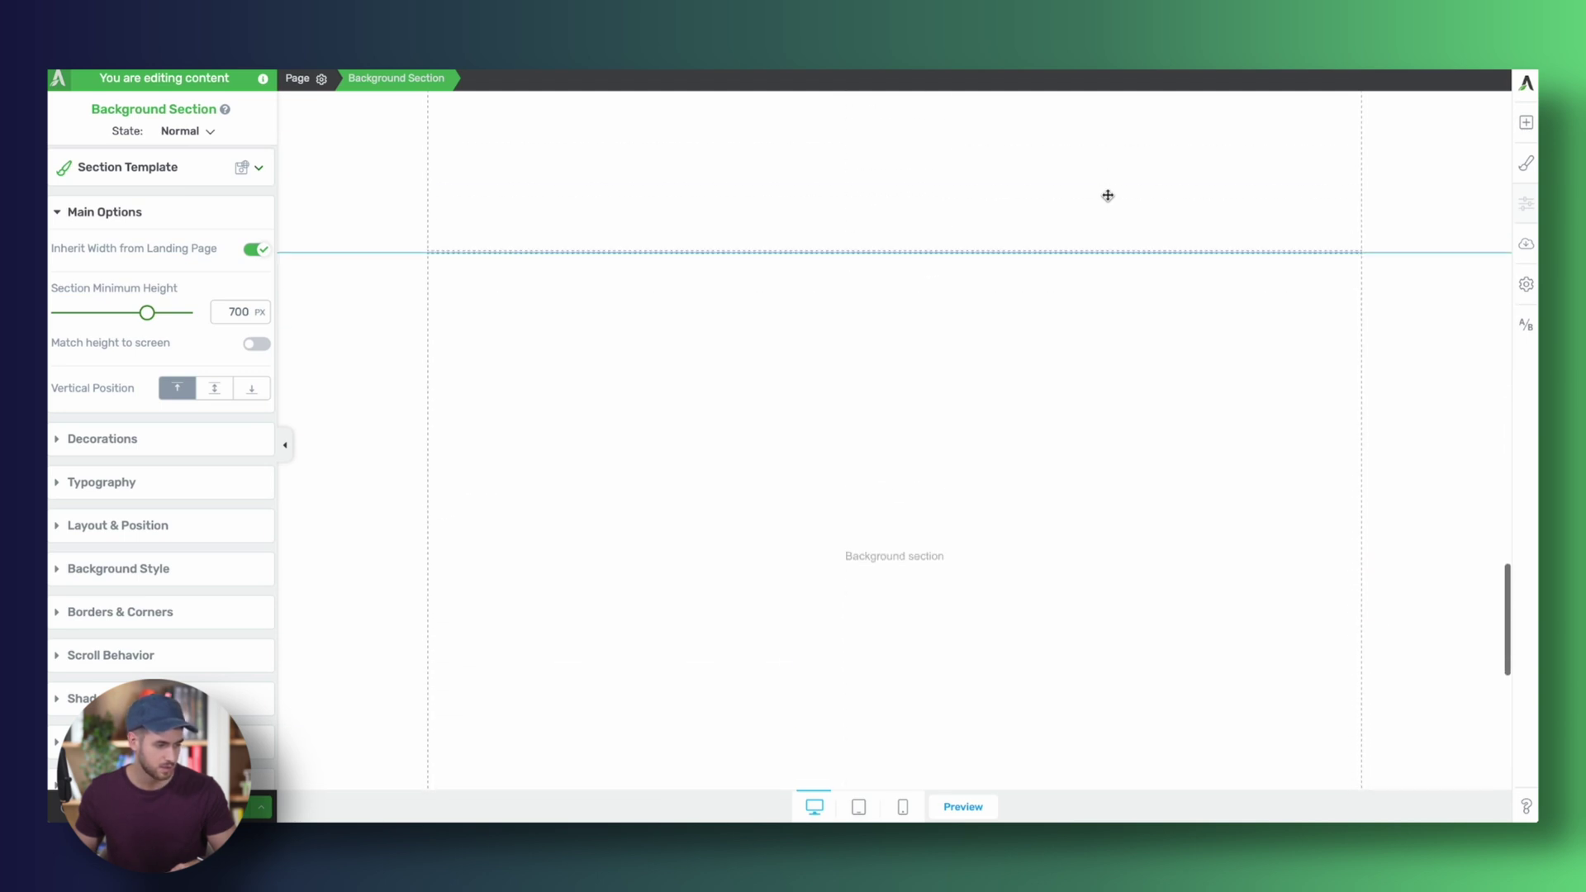
scroll(1108, 195, "up", 15)
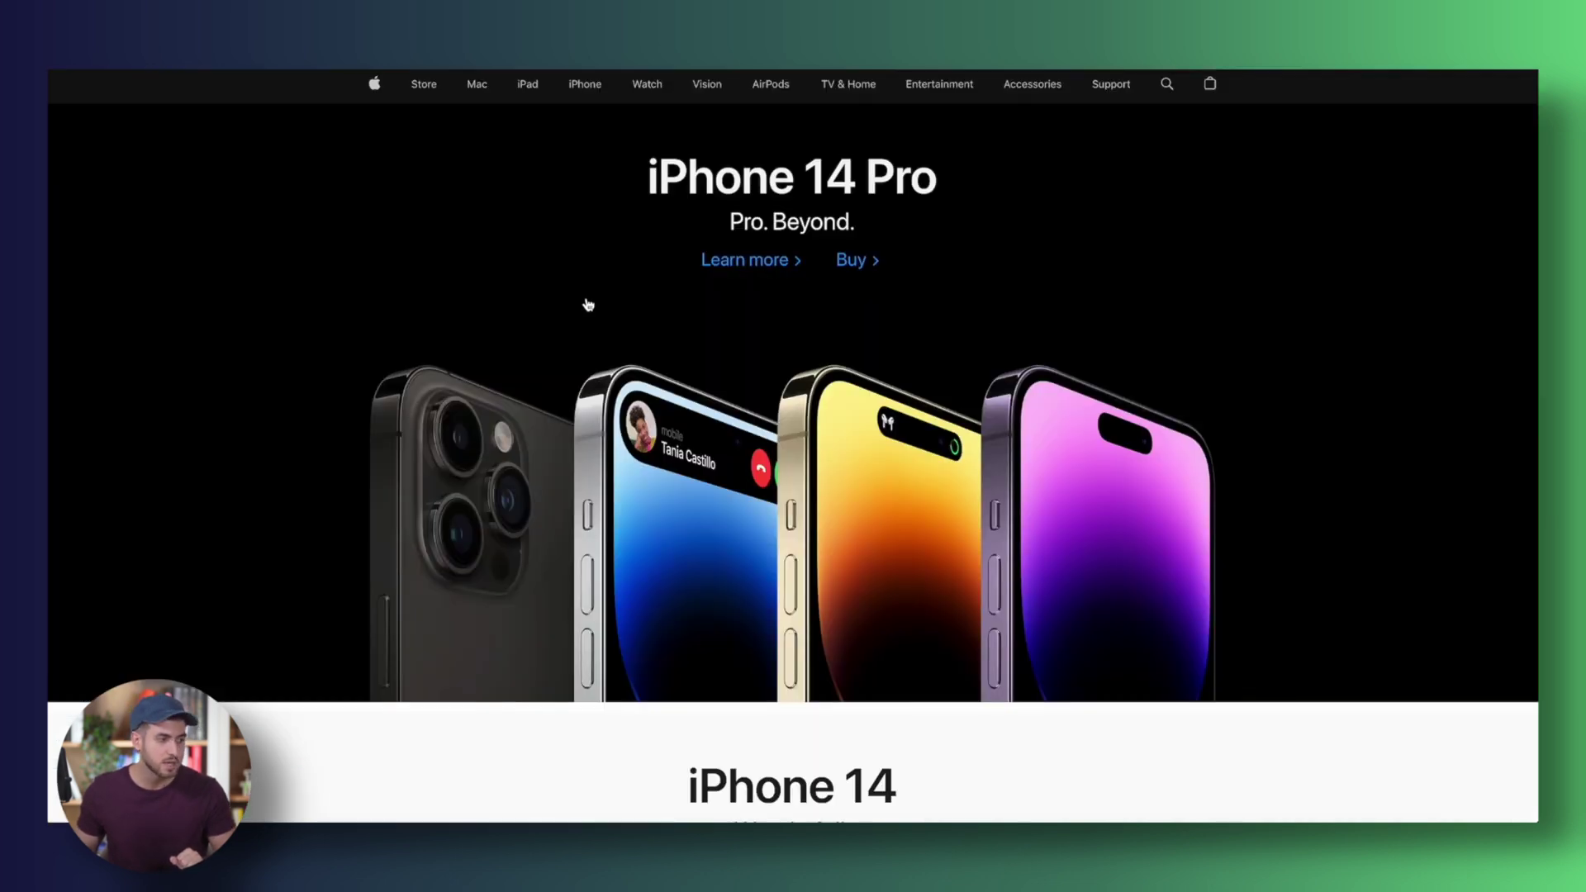
- Scroll Apple's homepage down to the iPhone 14 section and back up
scroll(134, 304, "down", 6)
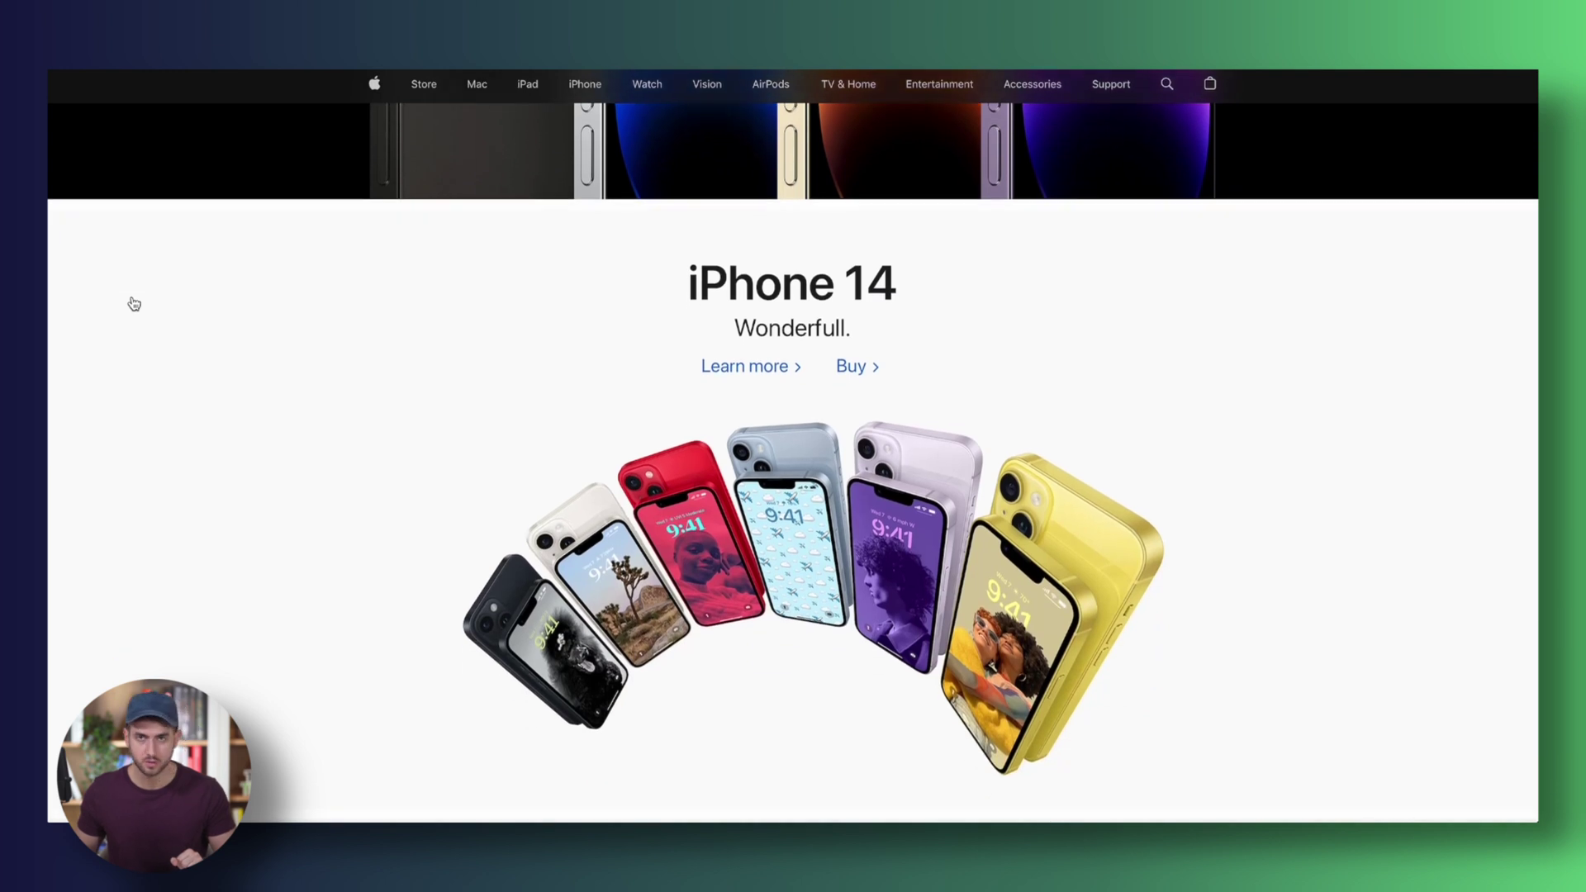
scroll(132, 303, "up", 6)
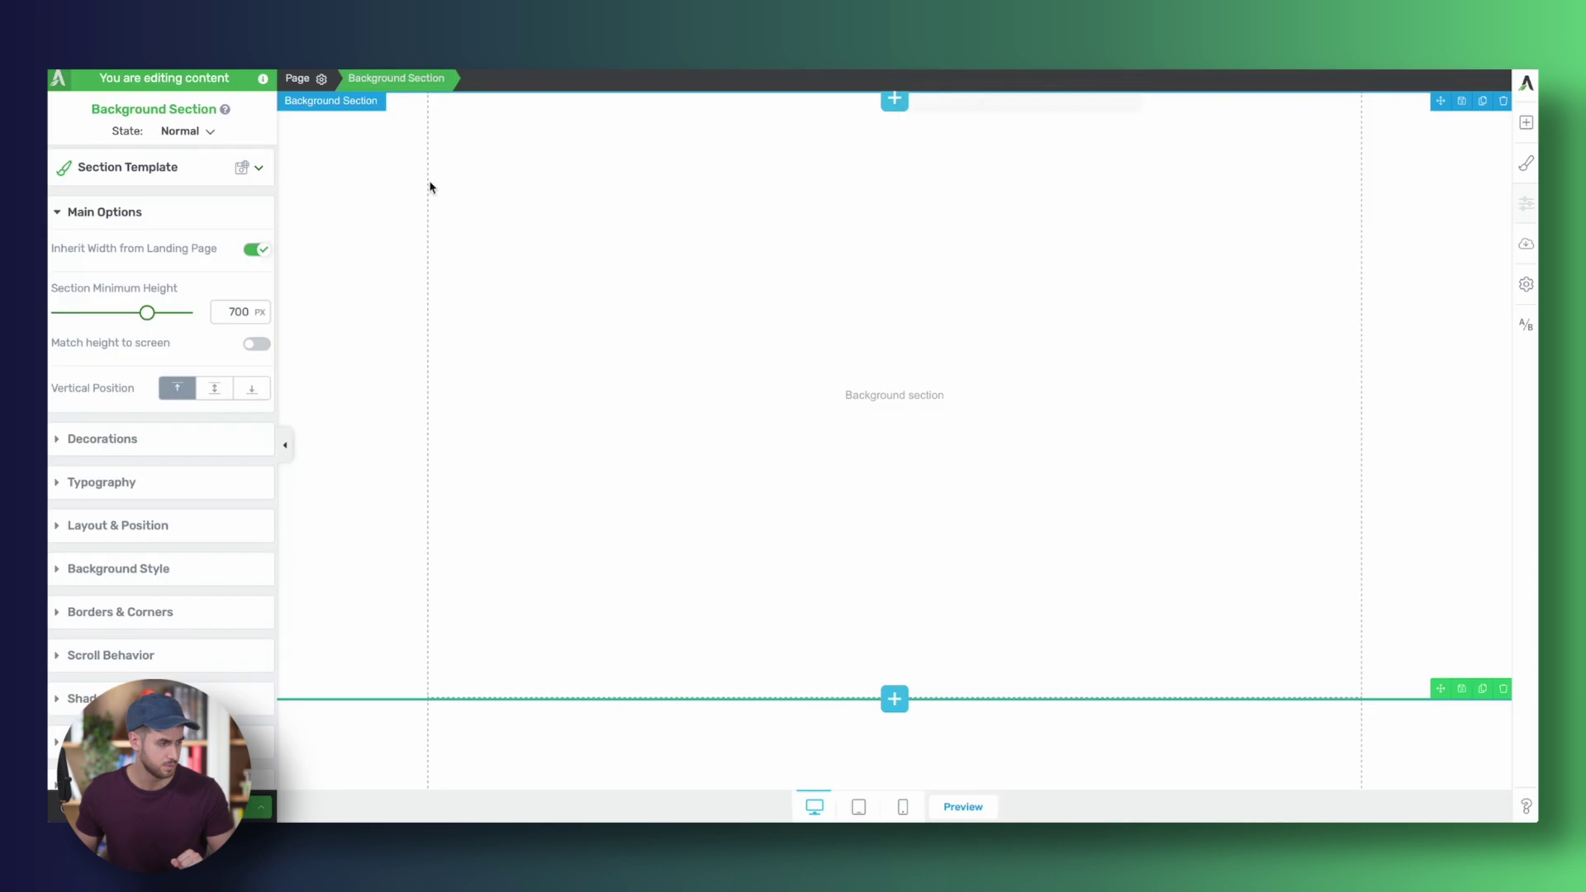
- Give the first section a solid black #000000 background
left_click(119, 567)
left_click(70, 497)
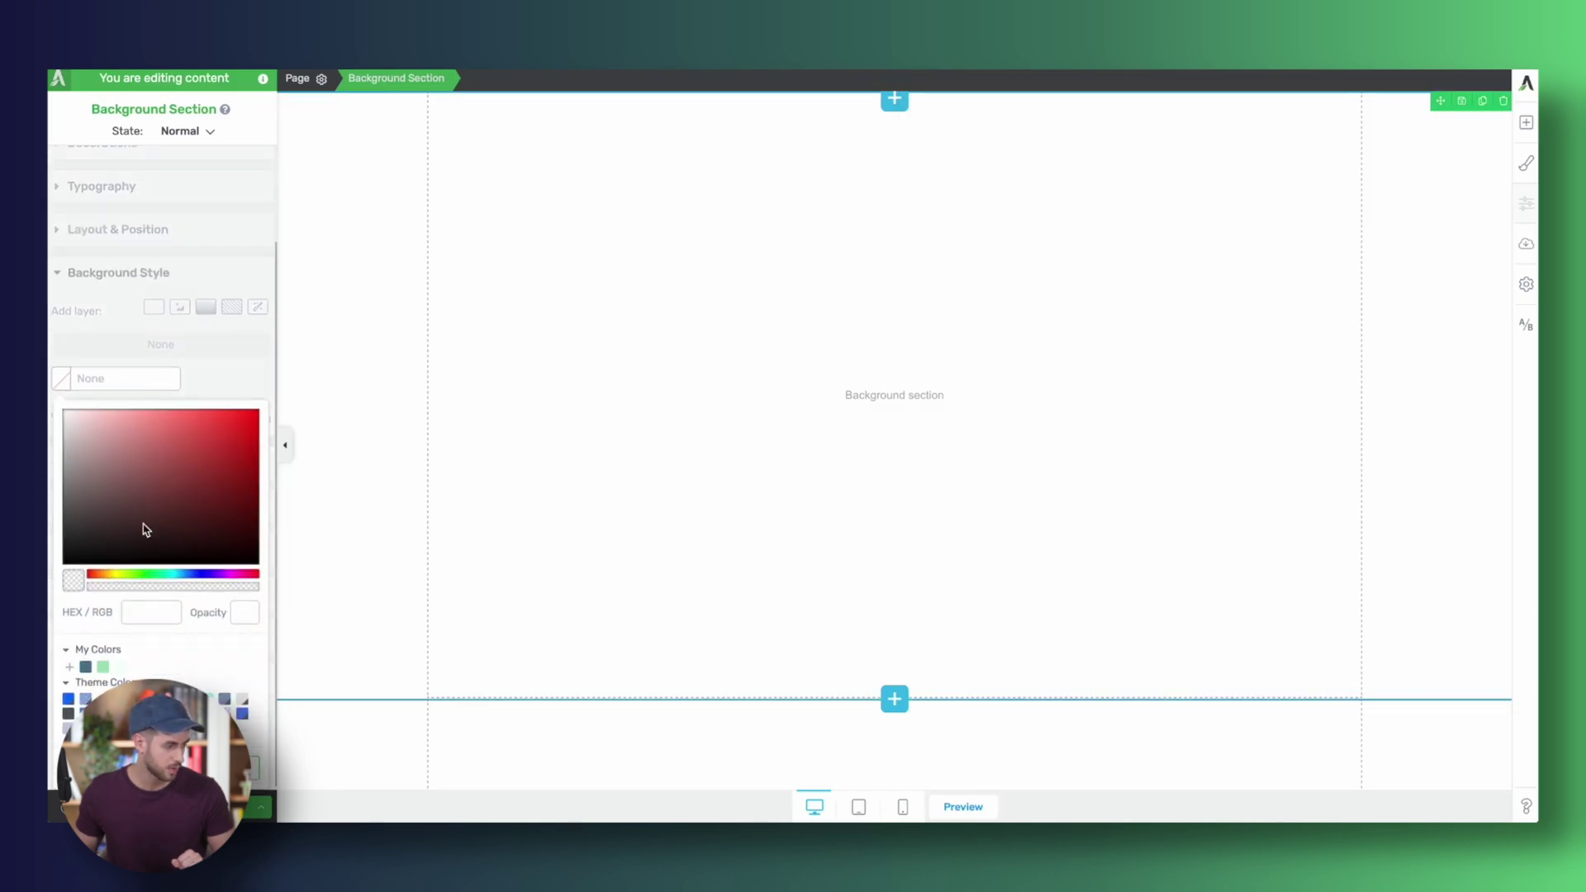
left_click_drag(142, 529, 48, 607)
left_click(1466, 227)
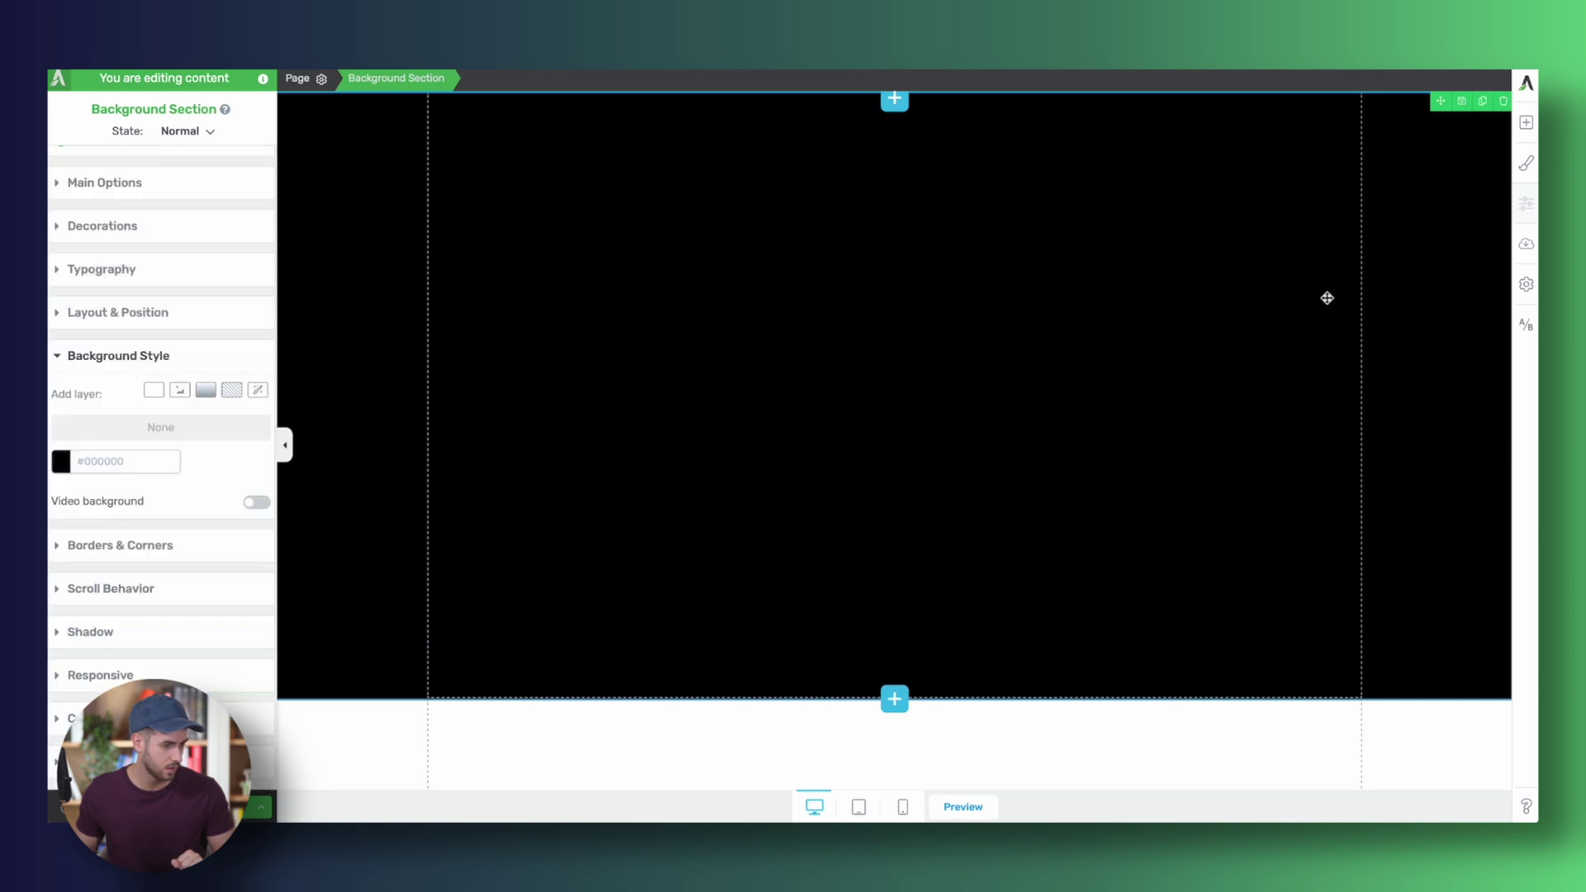
left_click(190, 193)
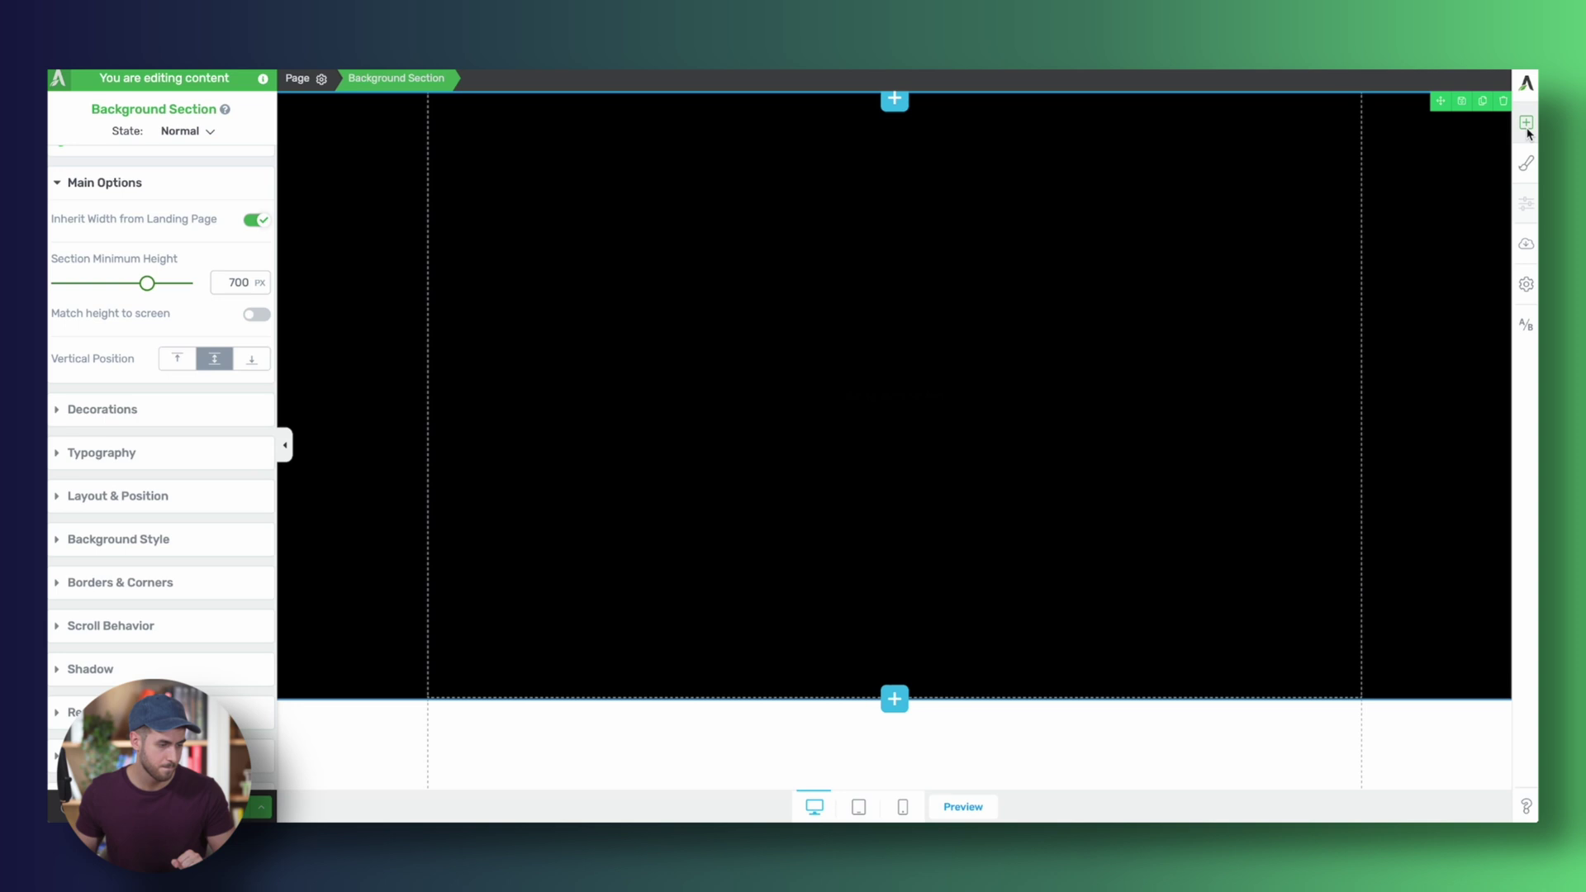
- Drop a content box into the black section and centre its contents vertically
left_click(1527, 124)
left_click_drag(1446, 415, 1074, 405)
left_click(214, 392)
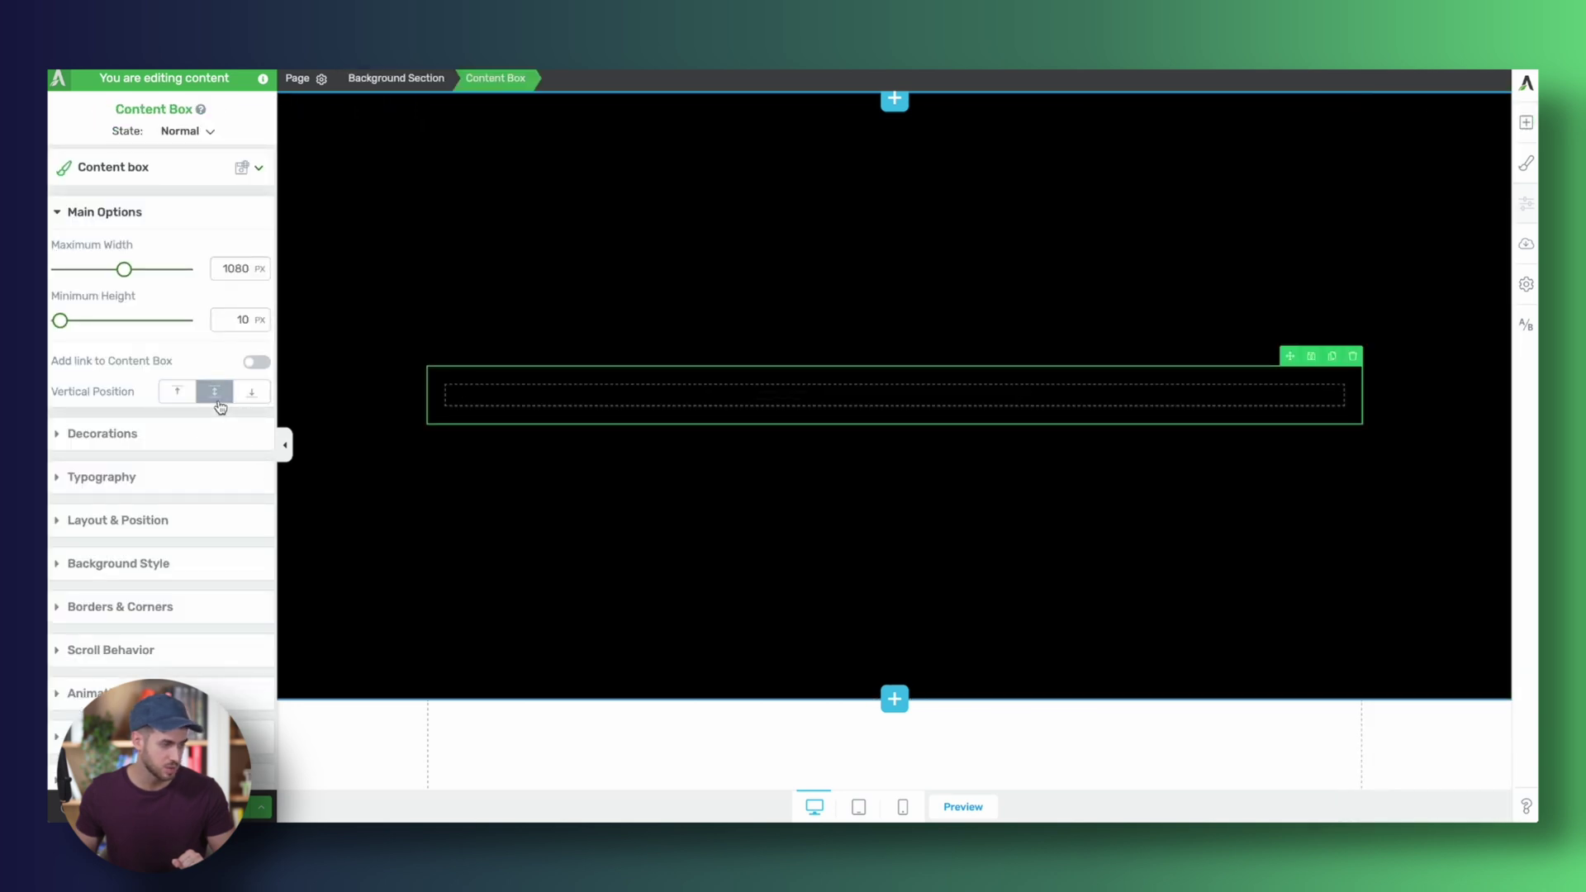
- Add a text element inside the content box and set its font to Inter
left_click(1526, 122)
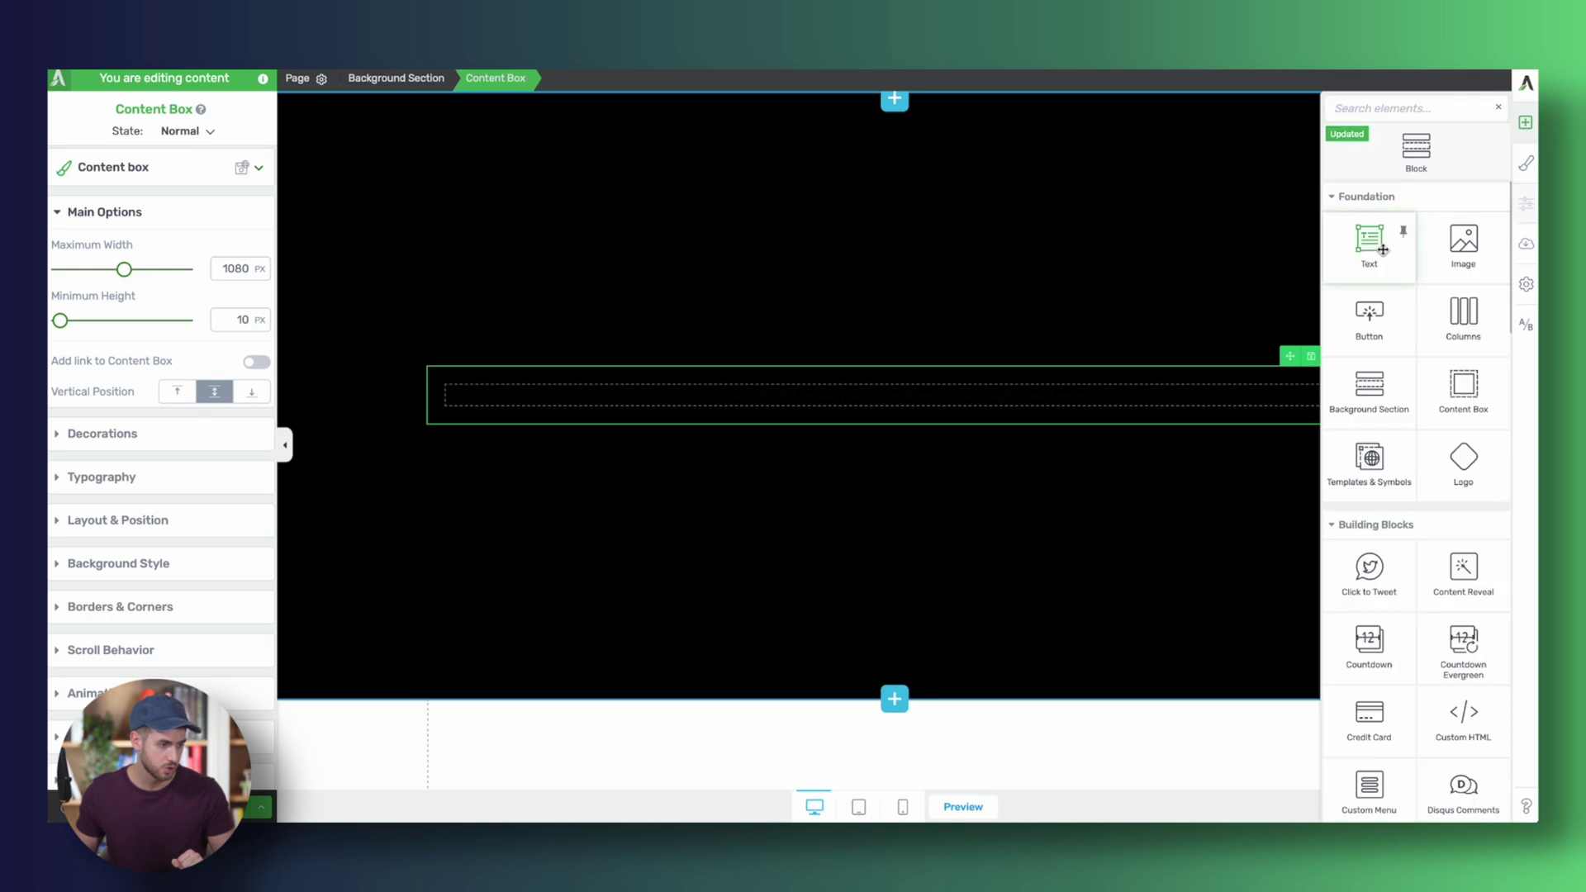
left_click_drag(1369, 240, 1009, 414)
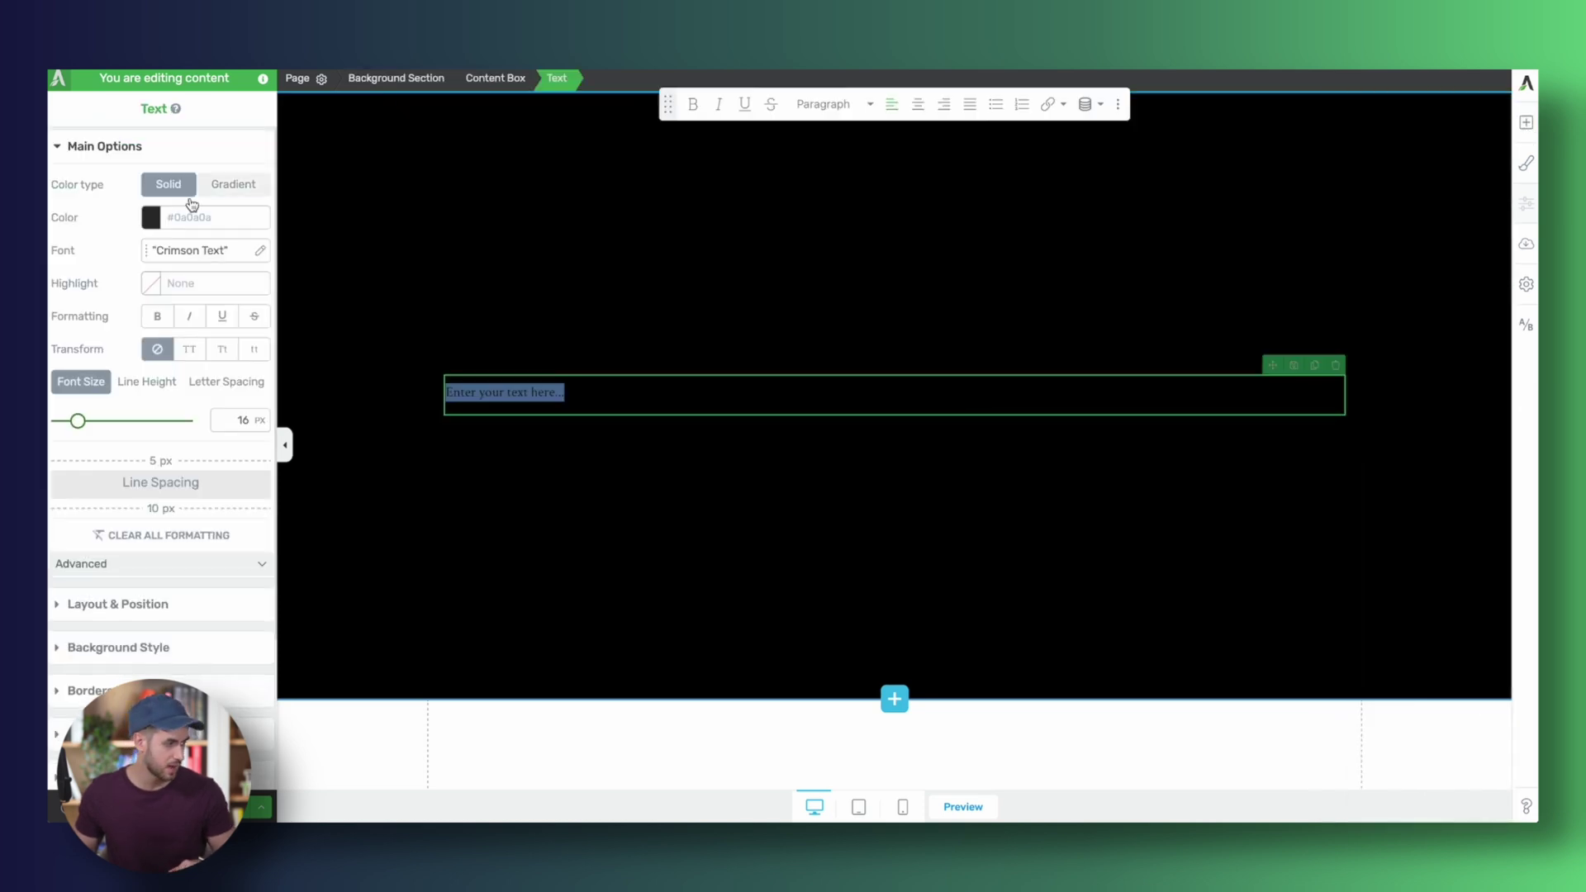
left_click(195, 252)
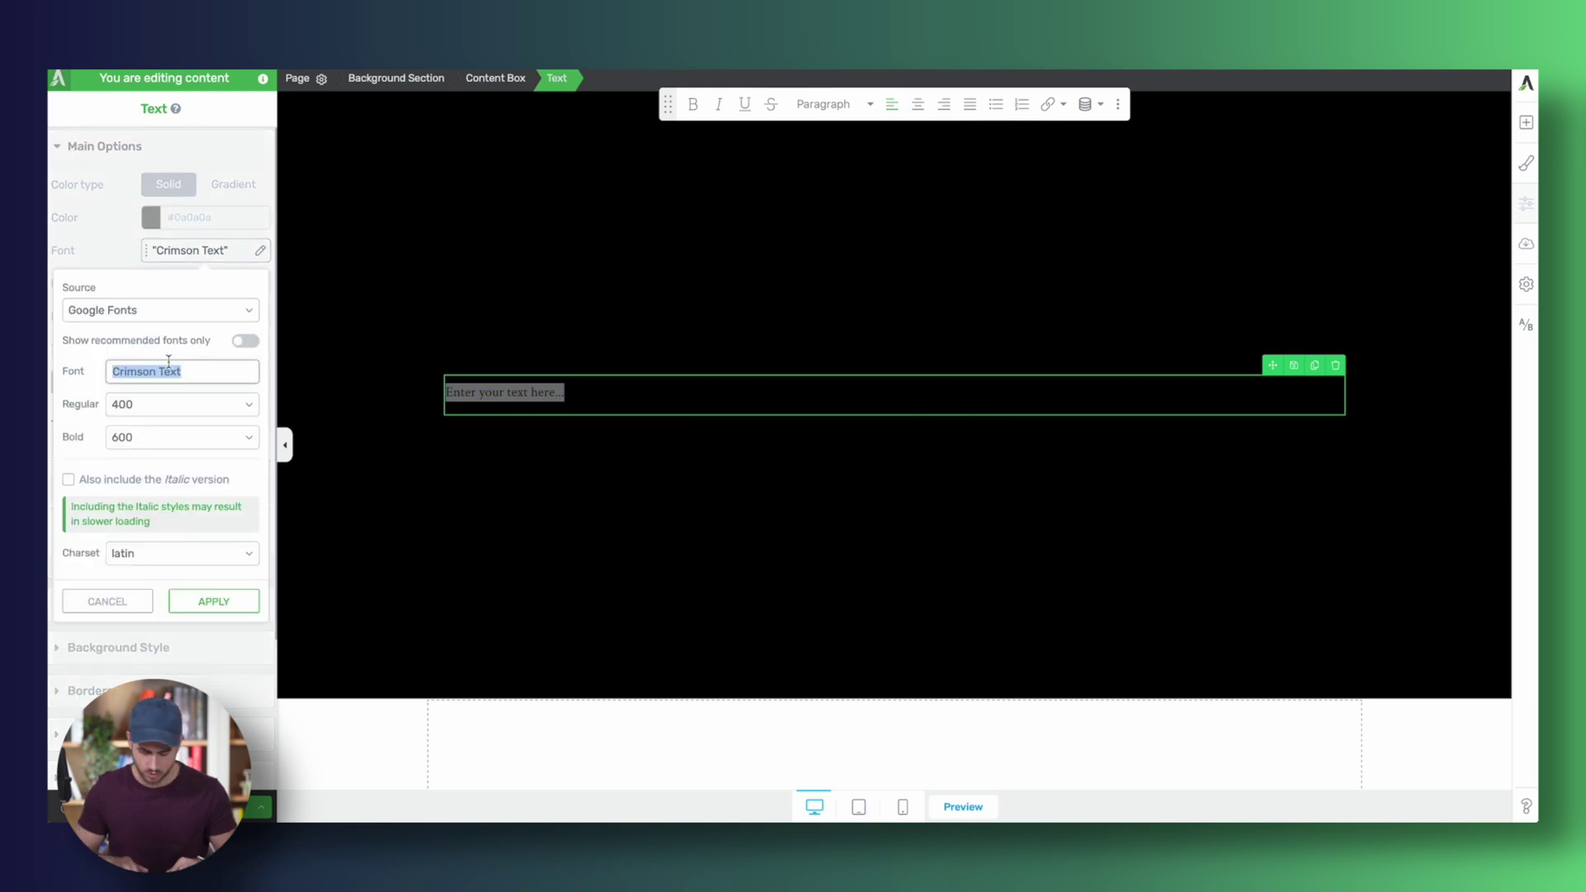
type("inter")
left_click(205, 397)
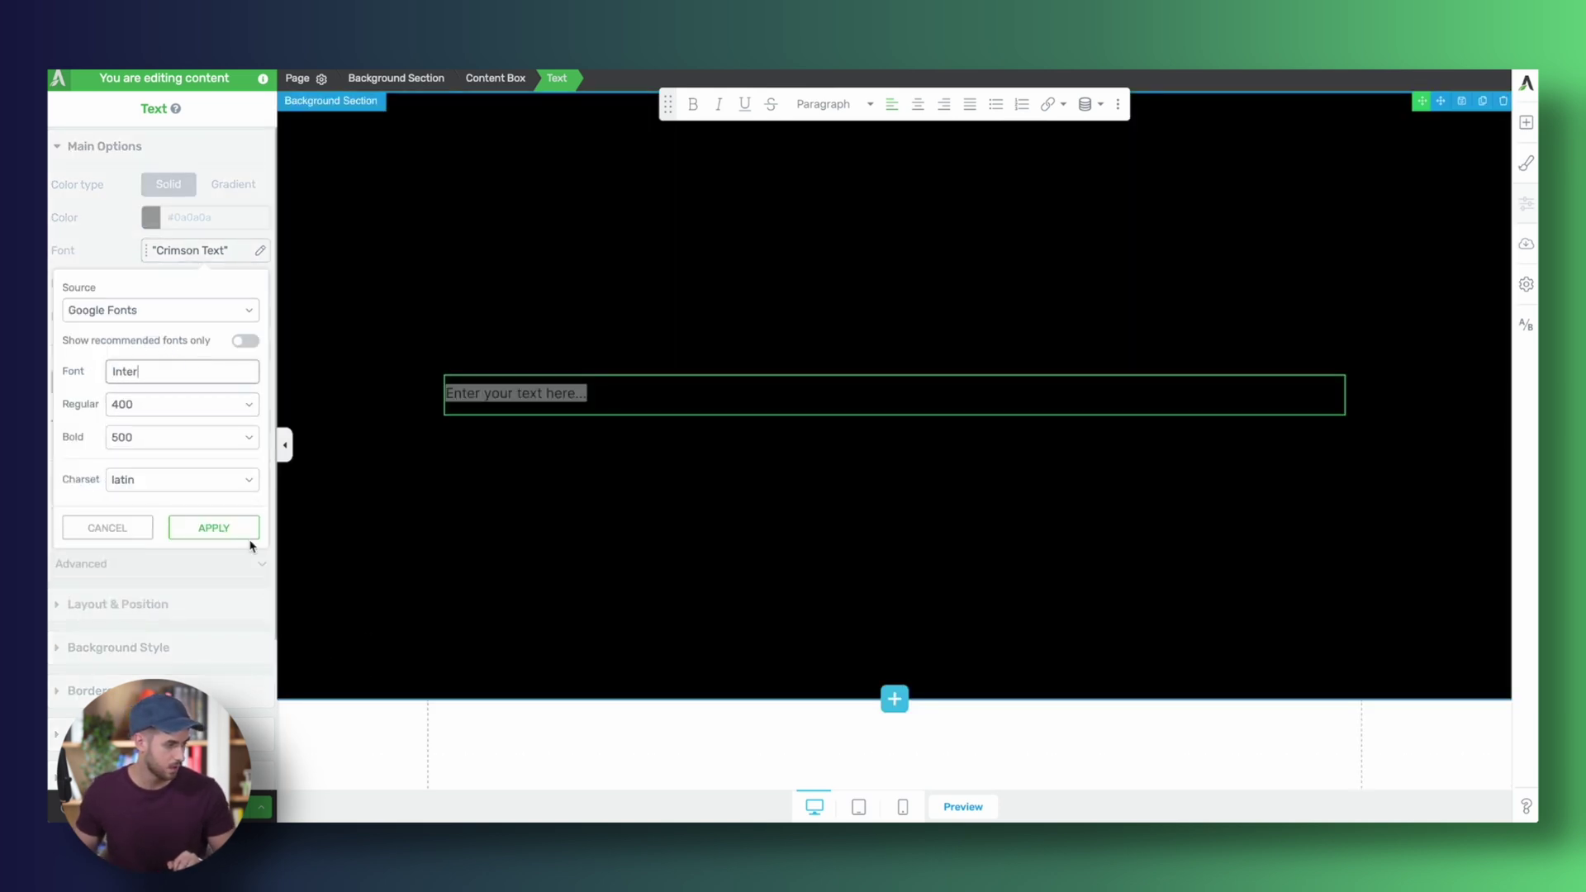
left_click(250, 535)
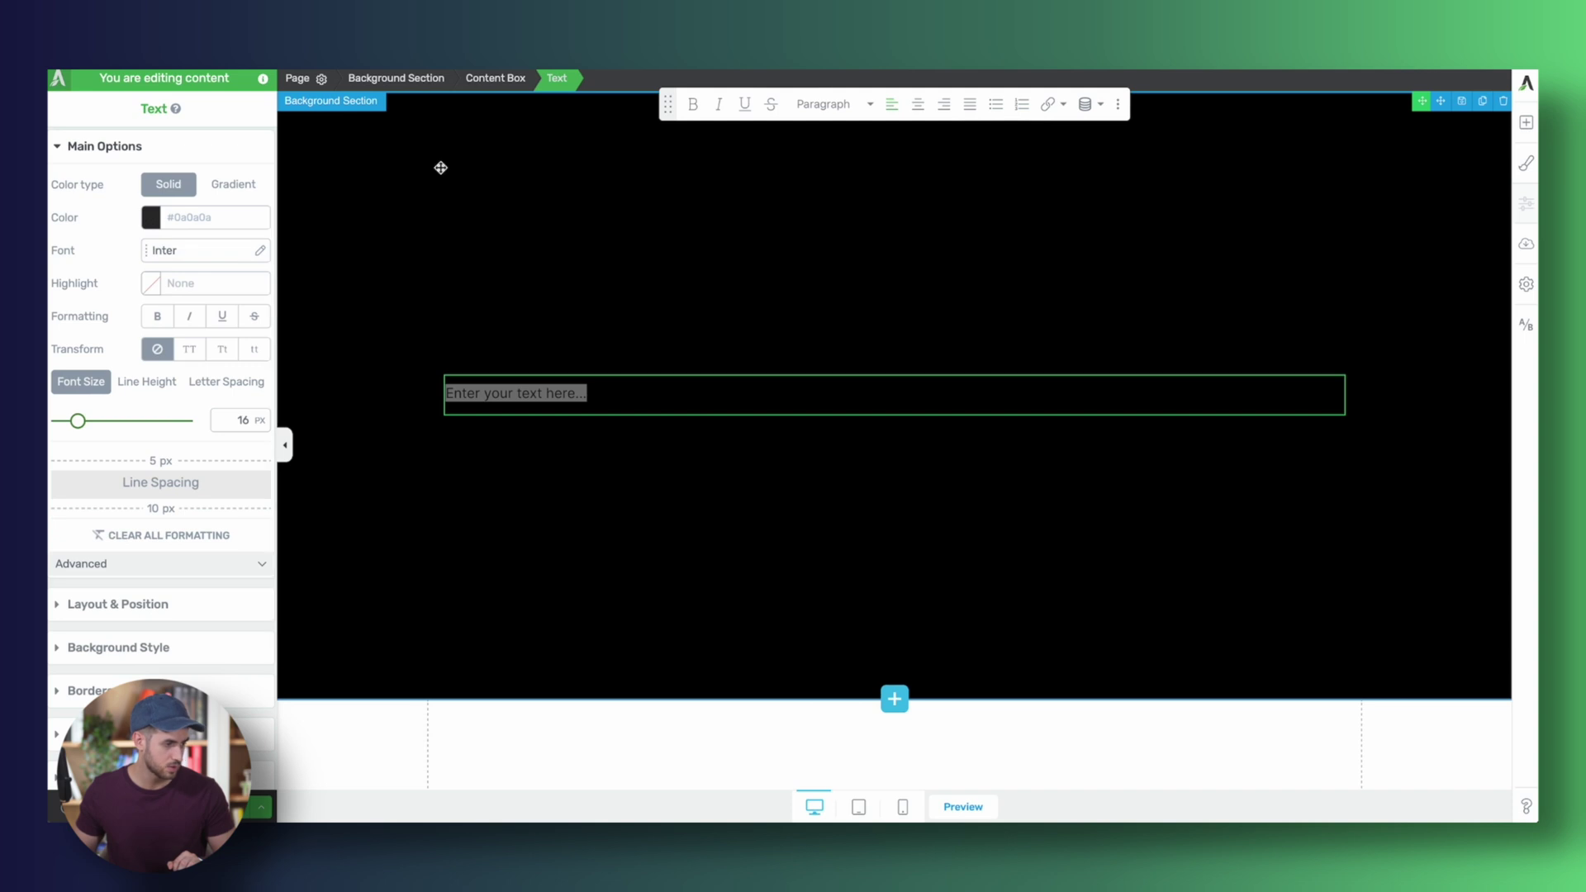
- Make the text a centre-aligned Heading 1 in the Inter font
left_click(858, 108)
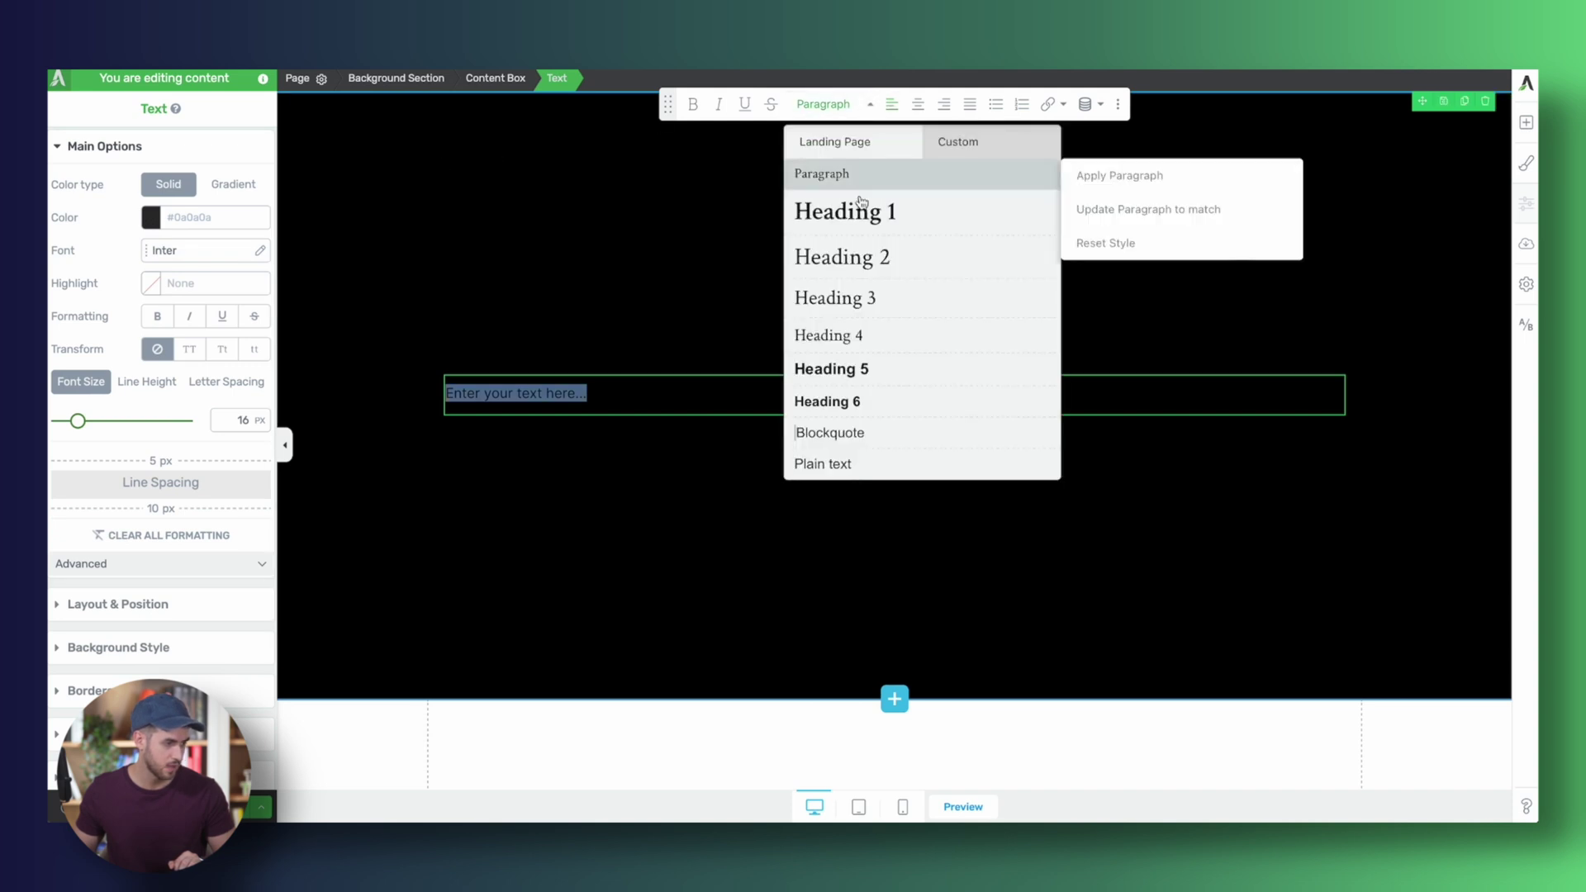
left_click(865, 261)
left_click(921, 105)
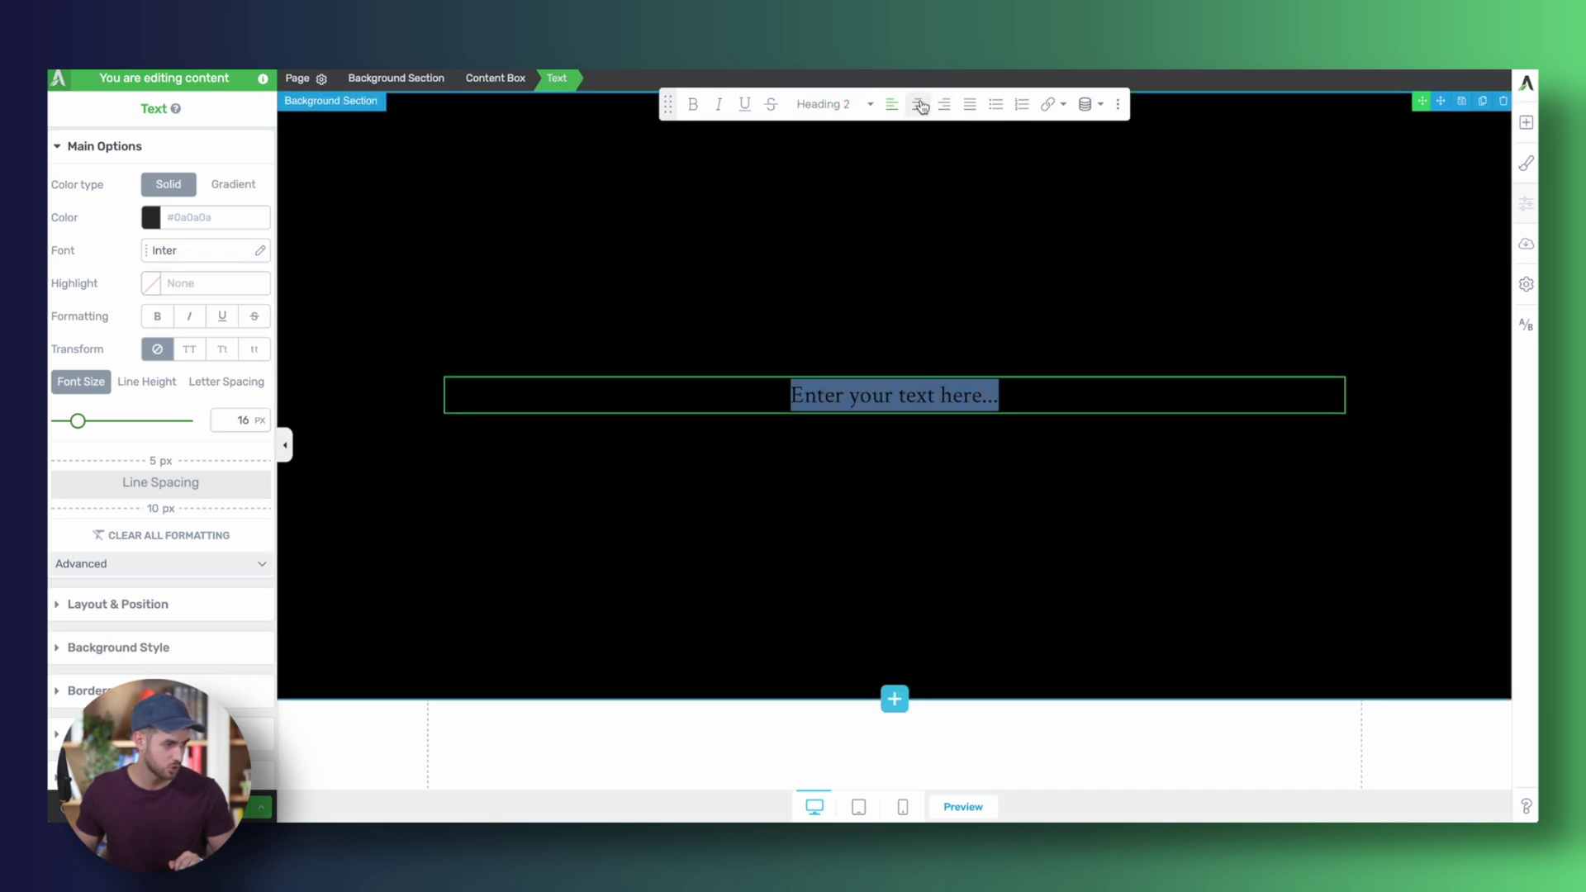
left_click(870, 104)
left_click(870, 230)
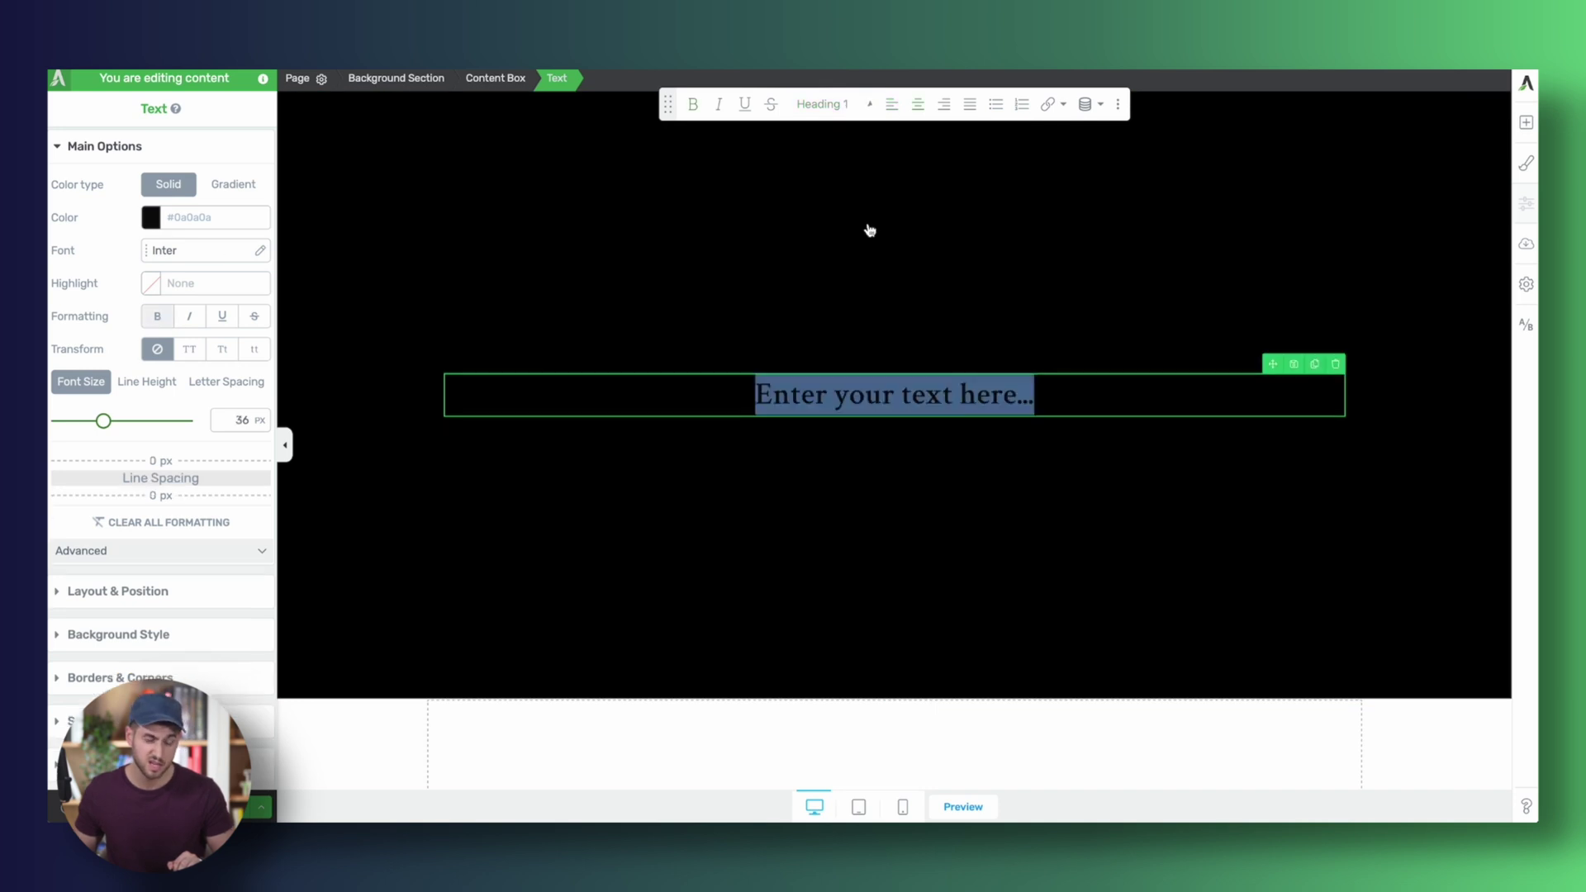
left_click(165, 253)
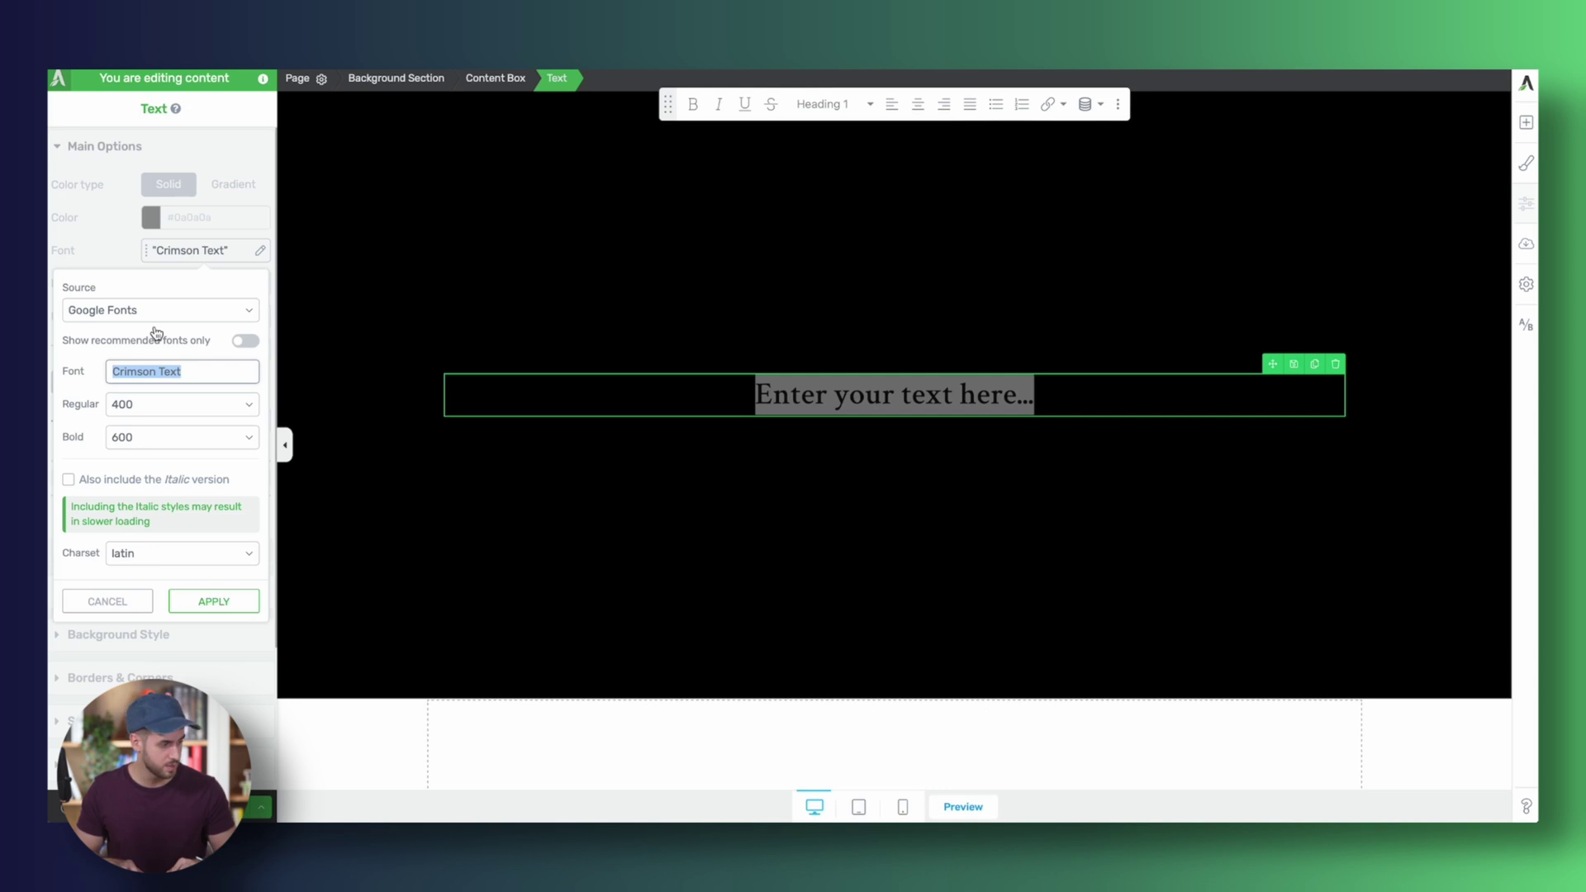
type("Inter")
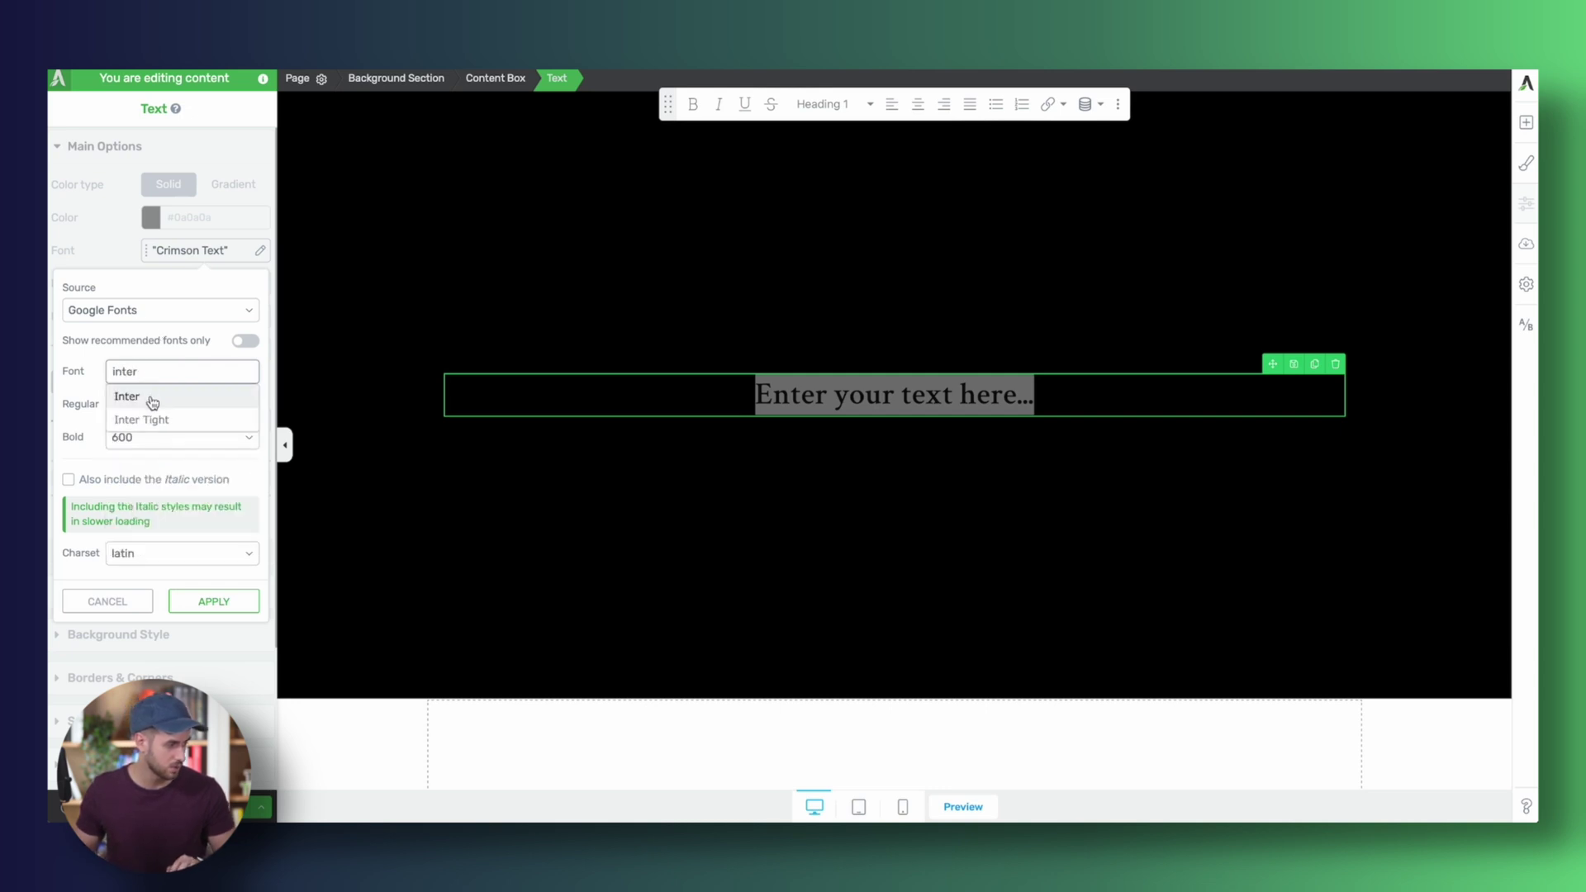
left_click(152, 399)
left_click(219, 536)
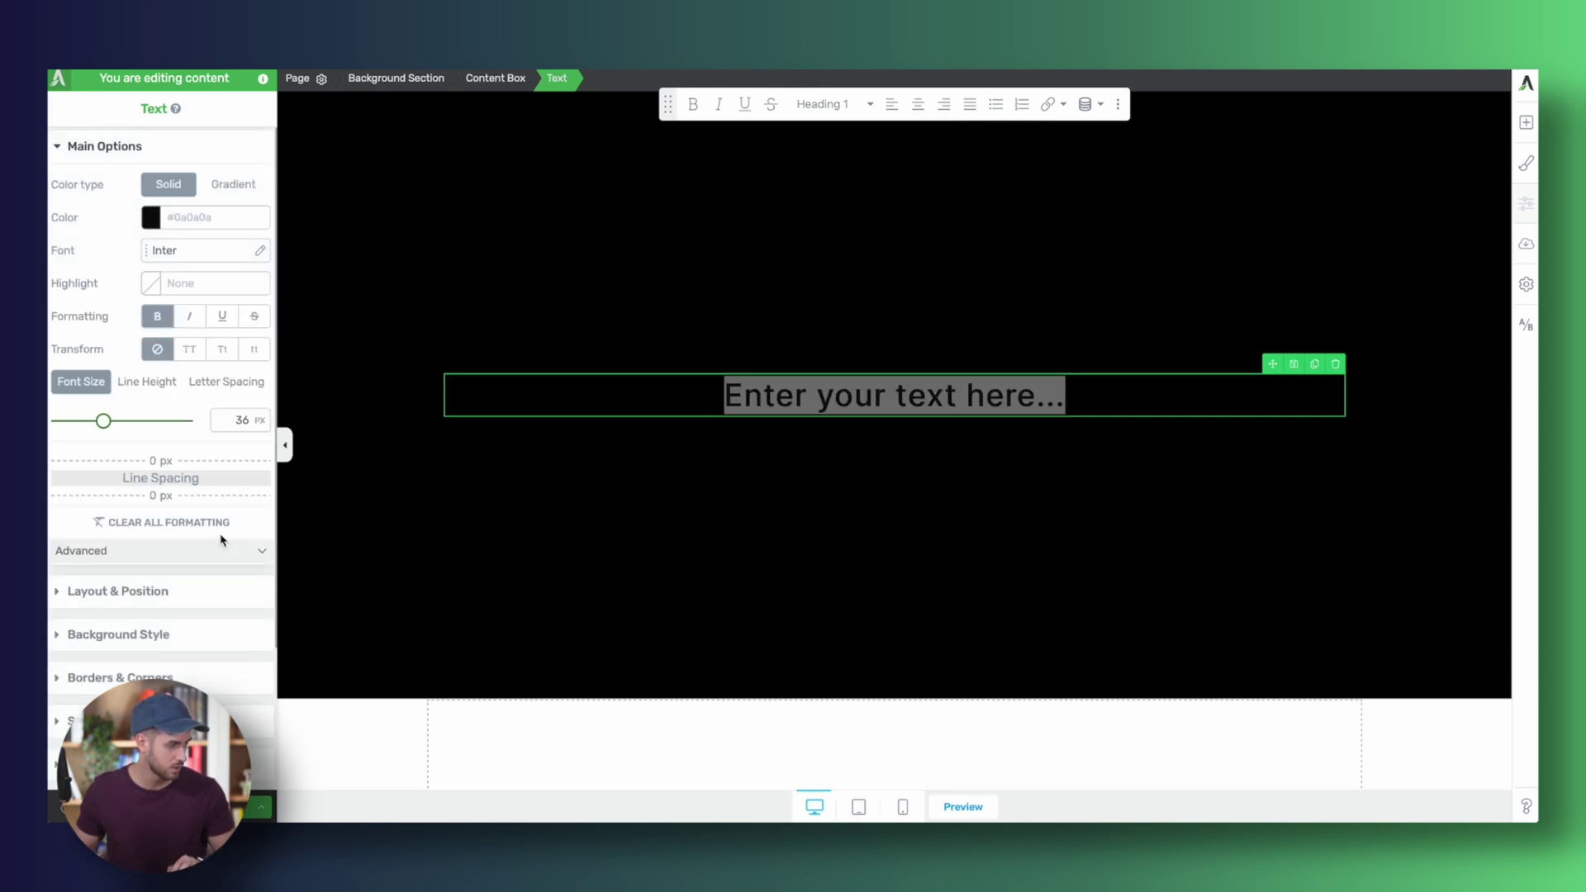
- Colour the heading white, size it 52 px, and tighten its letter spacing to -2 px
left_click(151, 218)
left_click(64, 248)
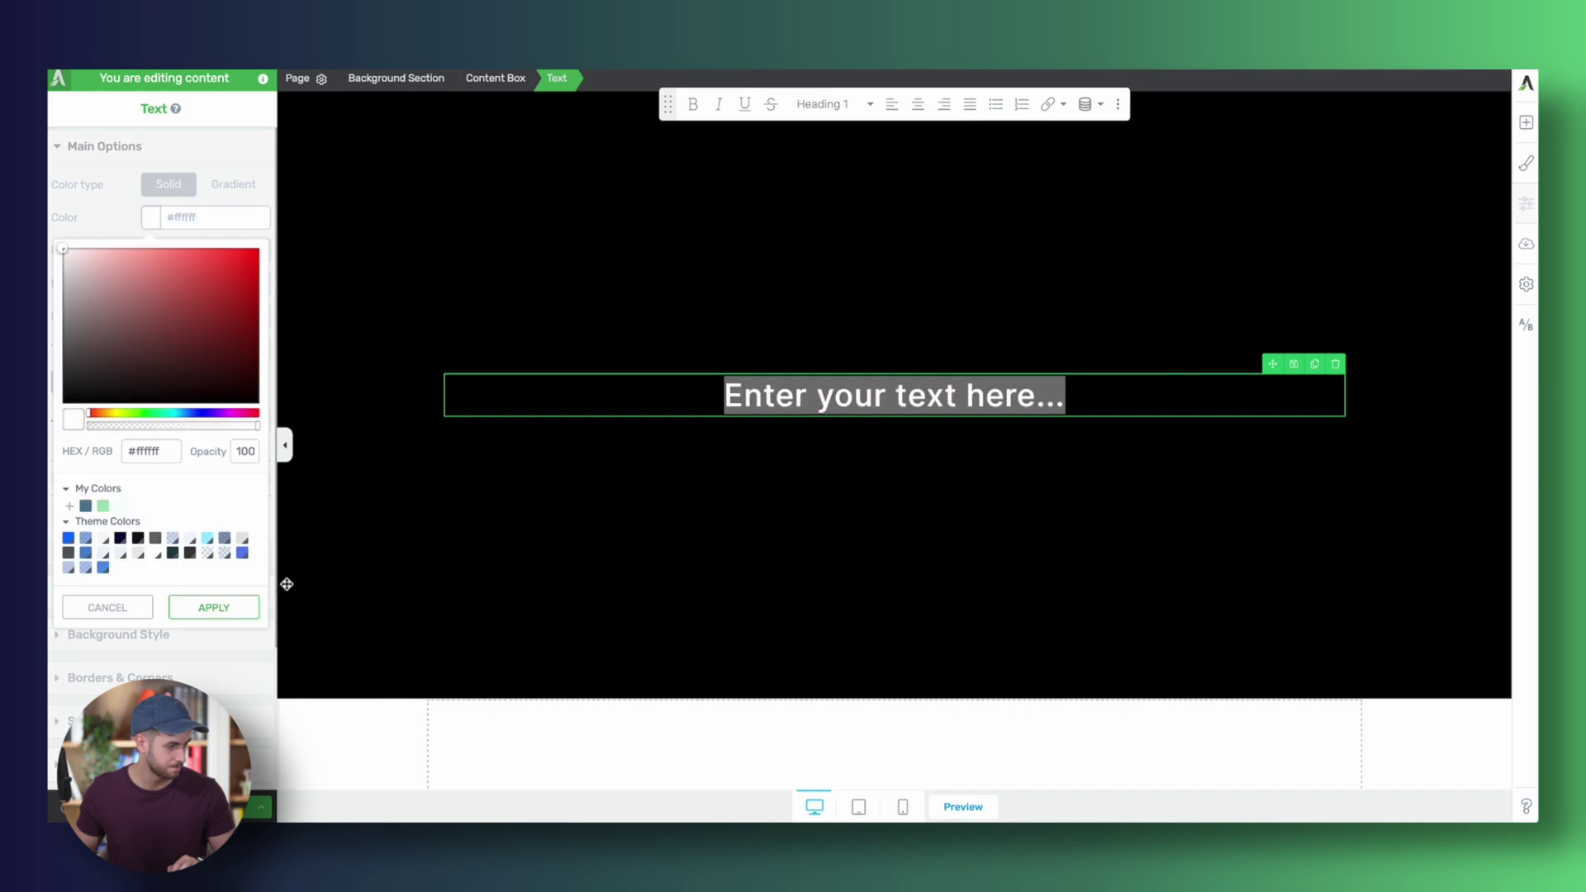
left_click(229, 615)
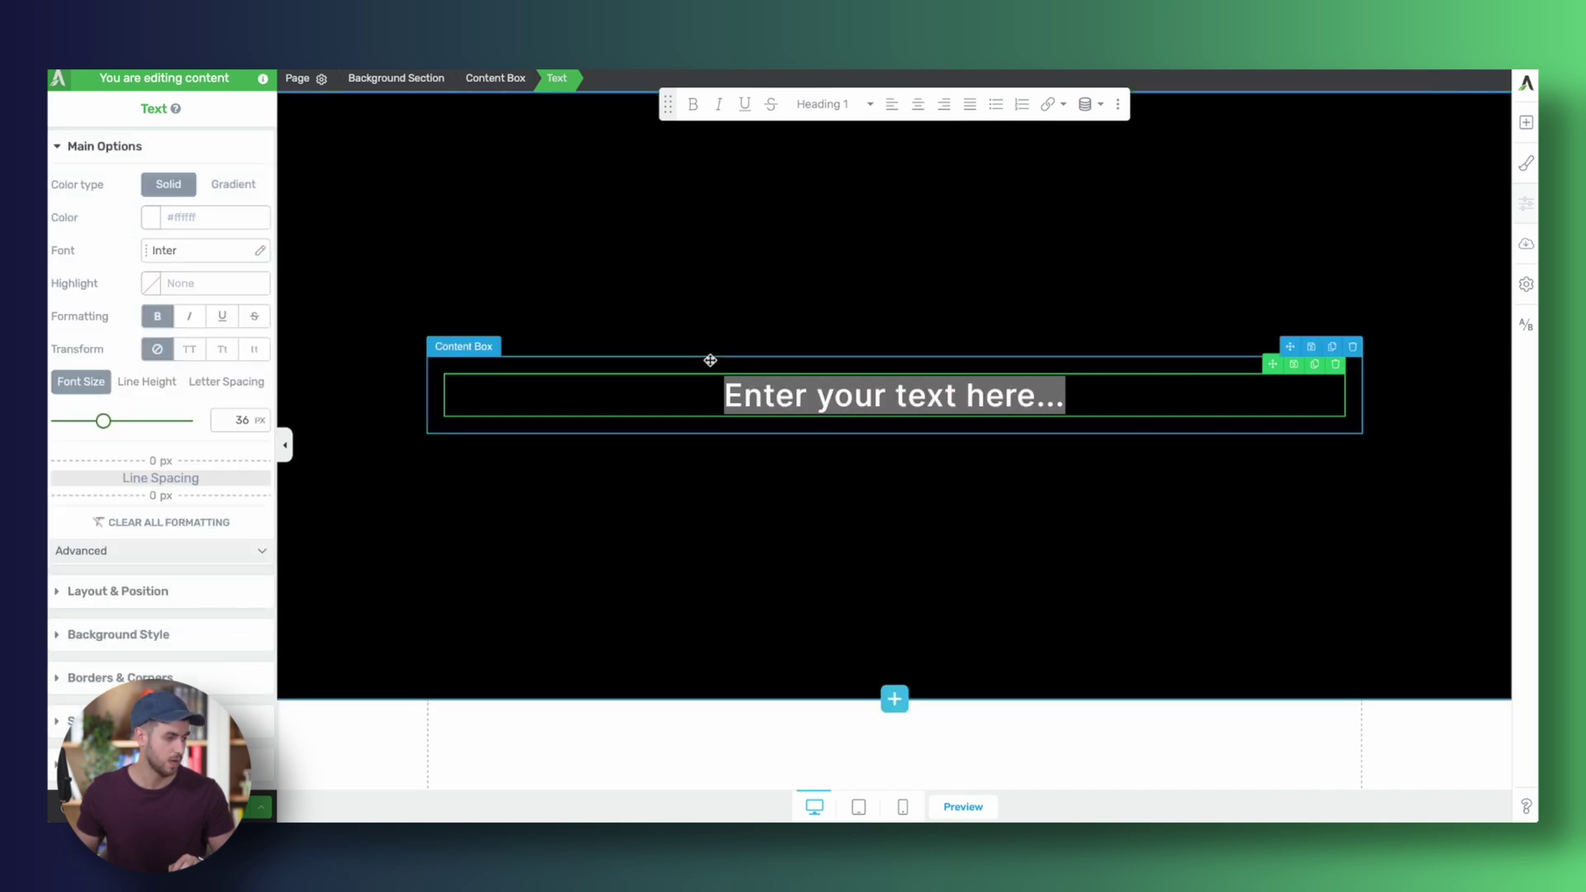
double_click(237, 421)
type("52")
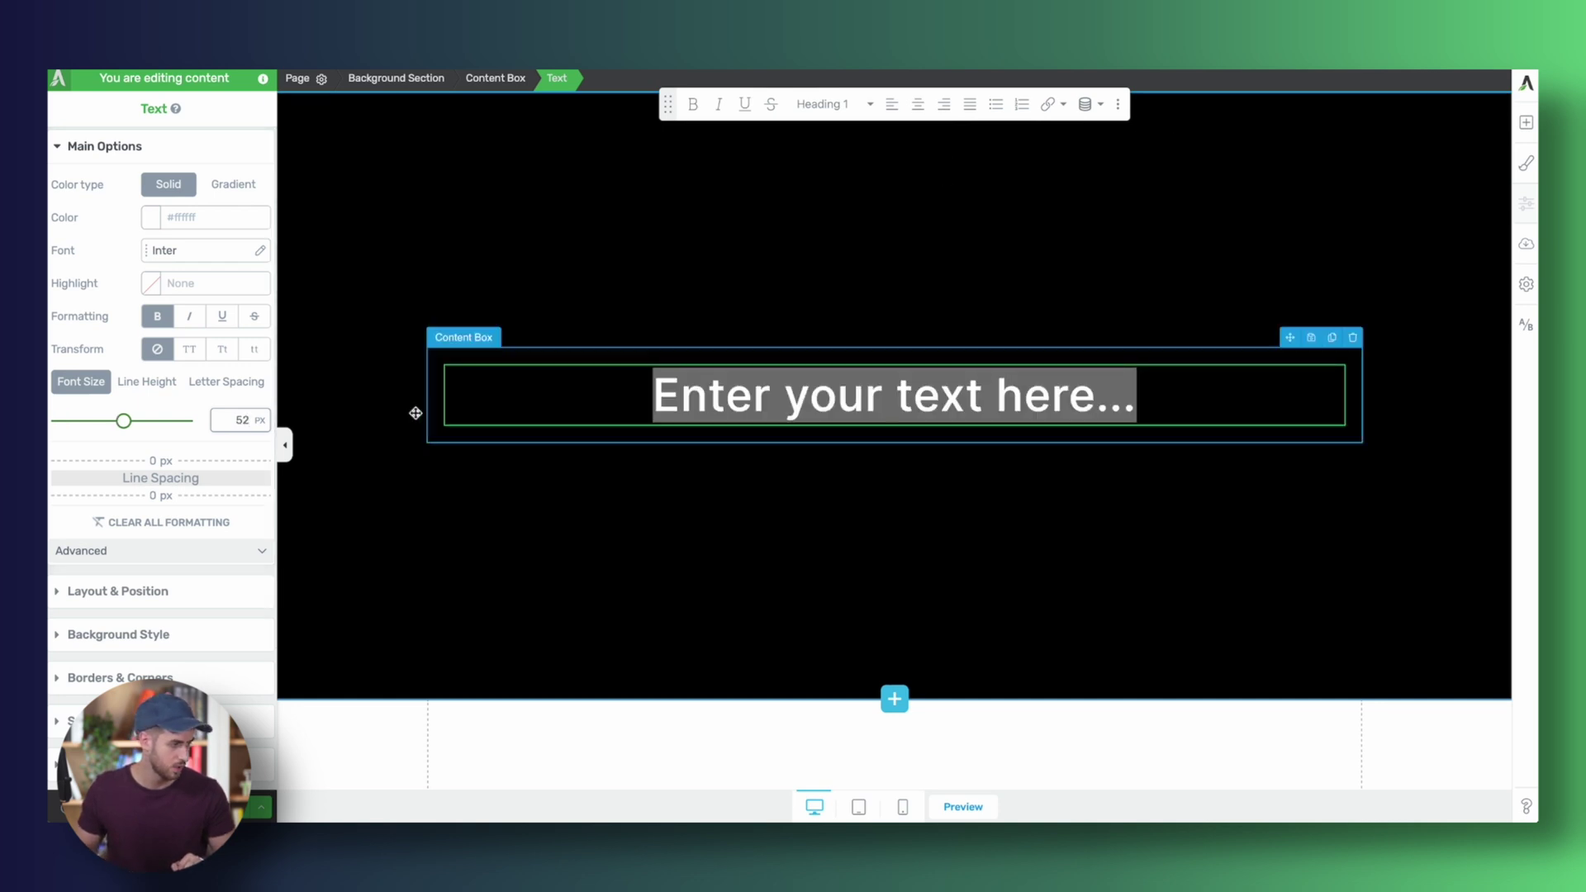
left_click(237, 382)
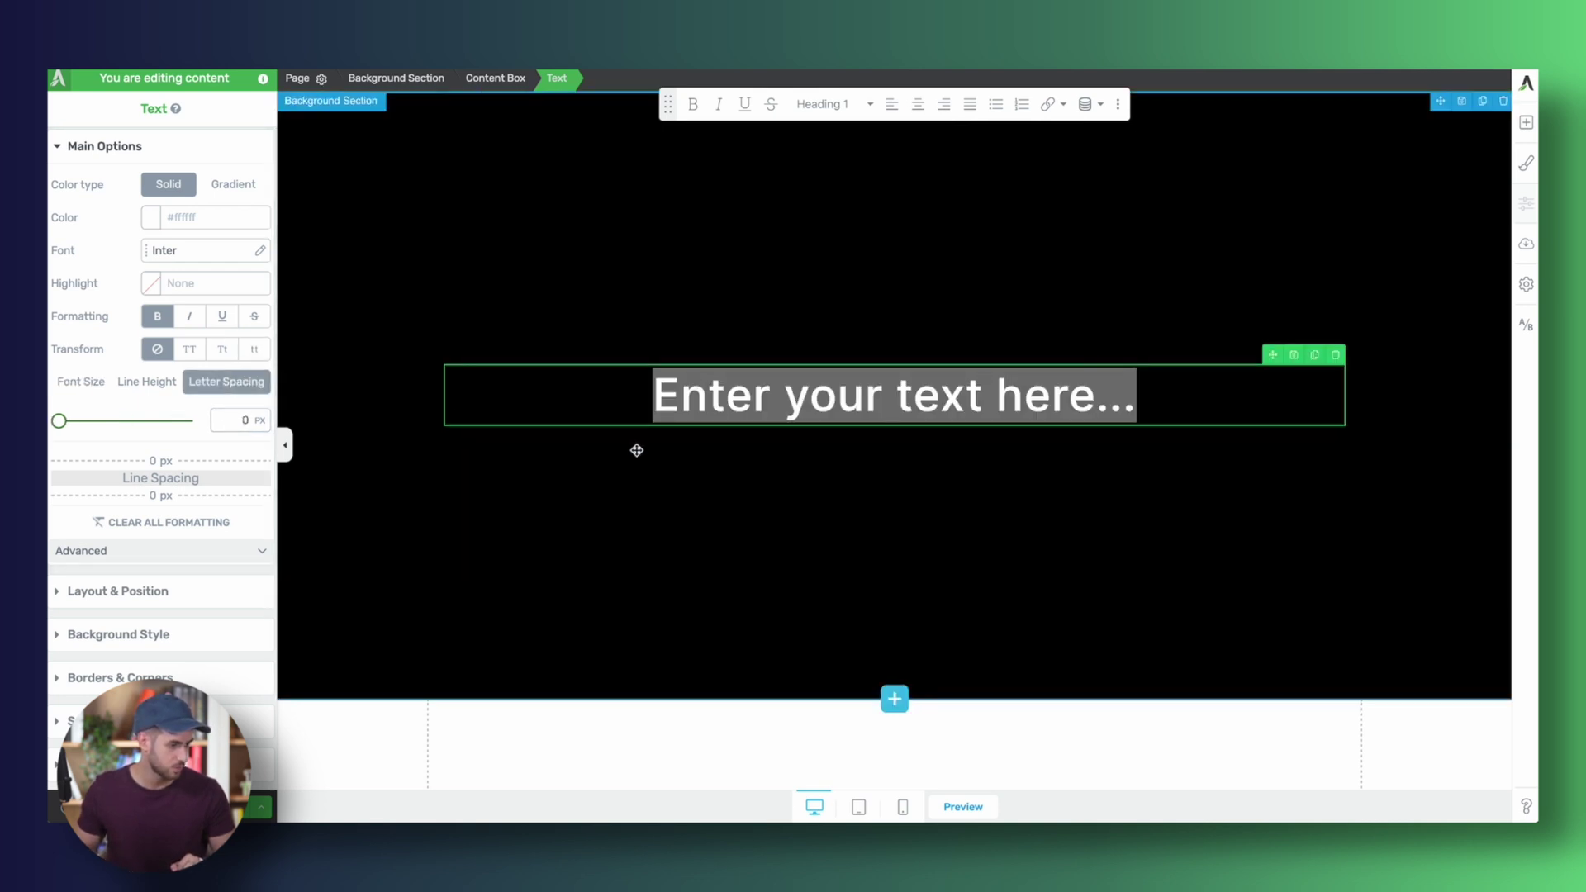
type("-")
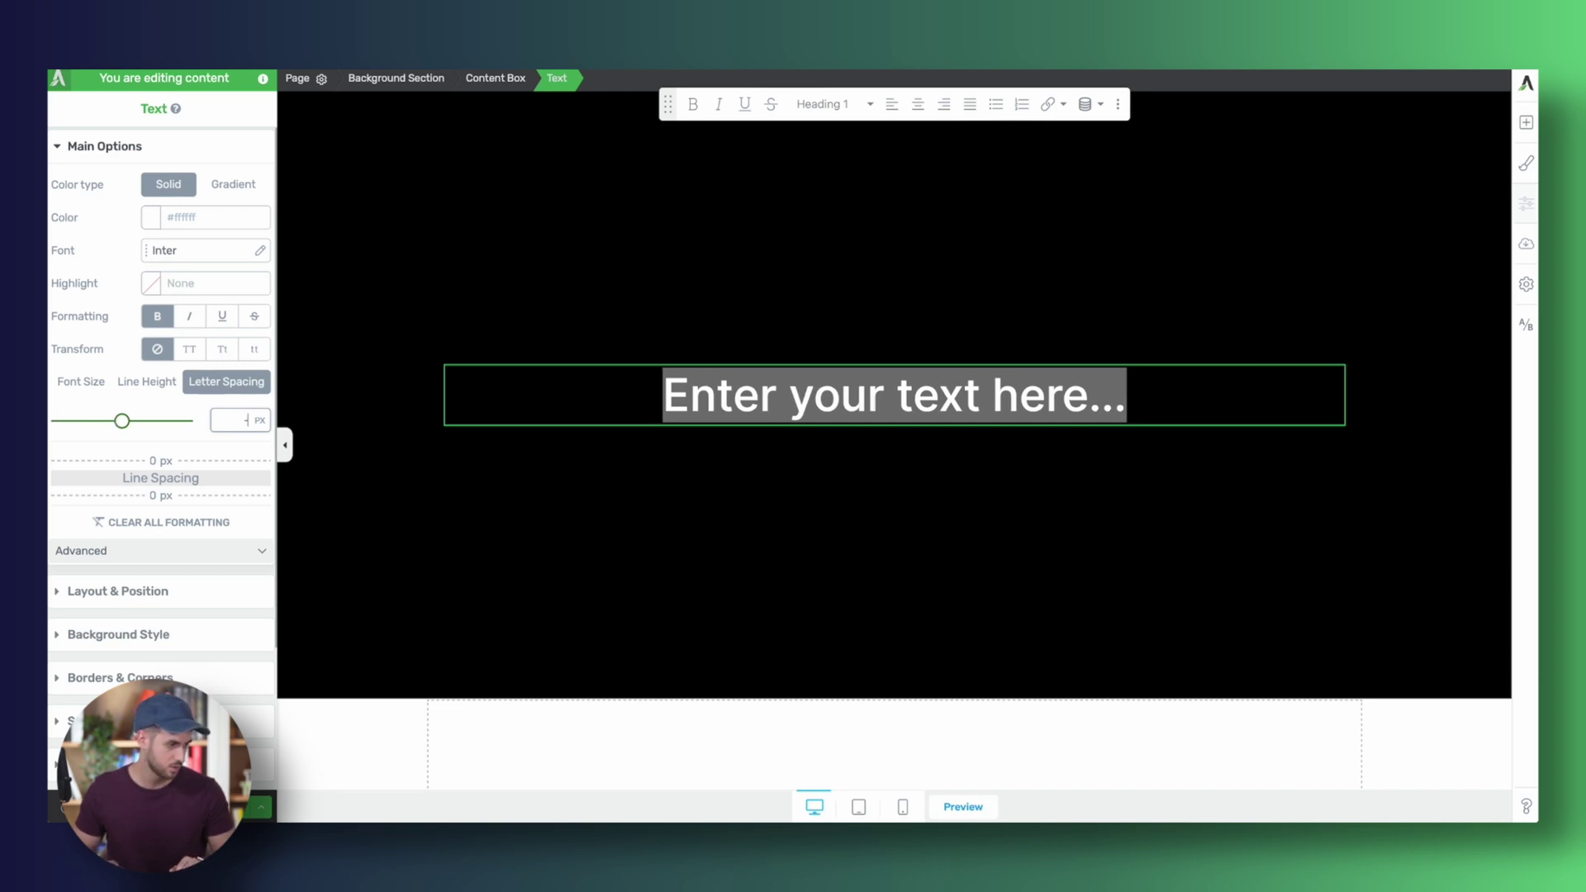
type("12")
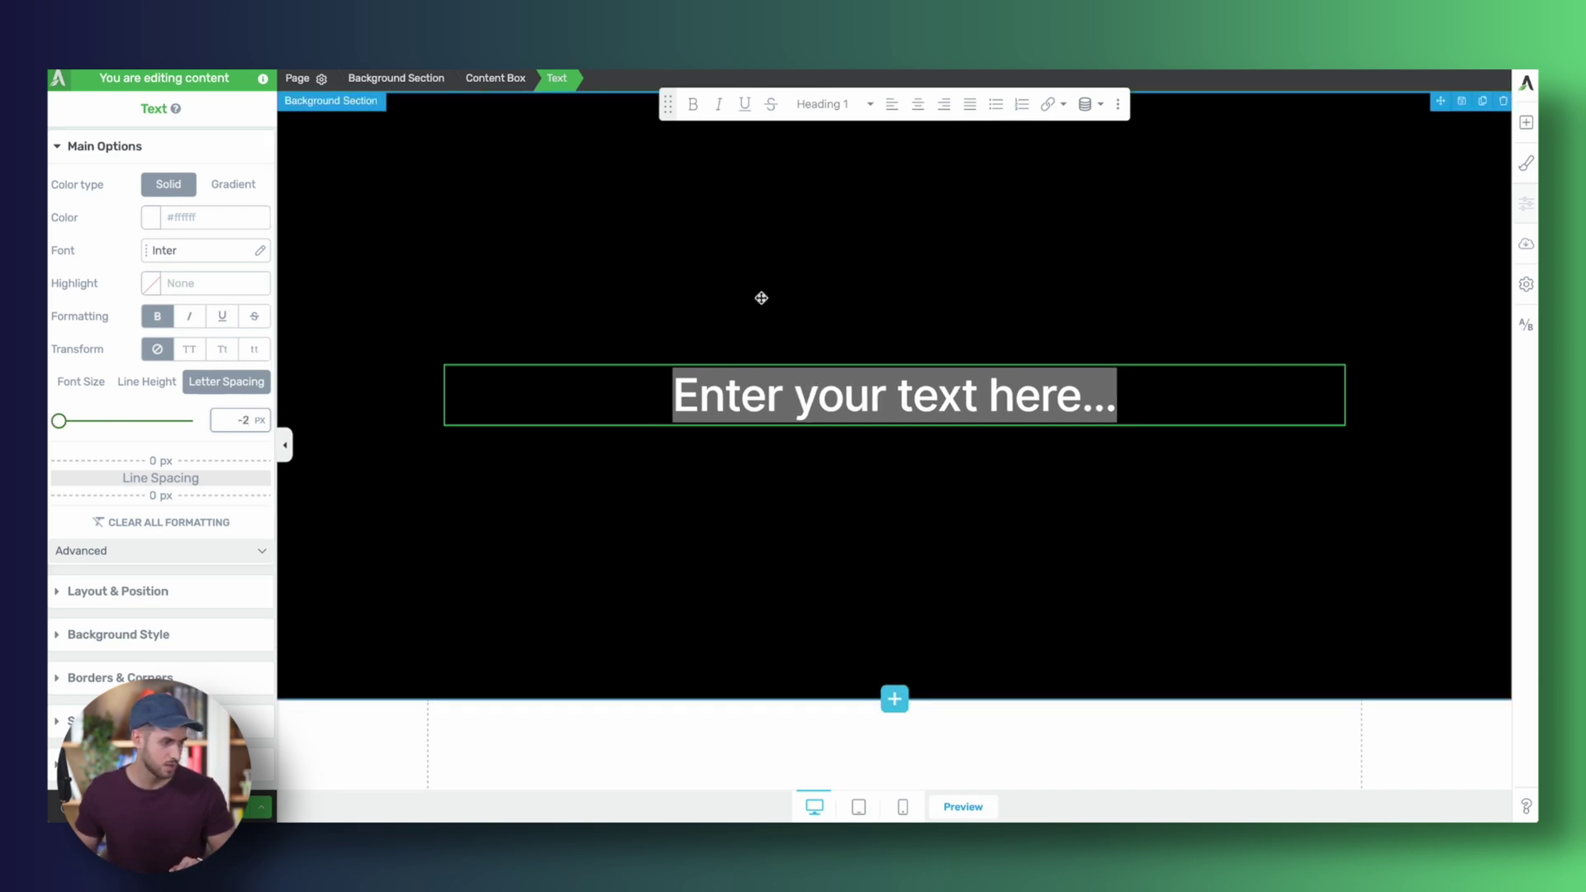
left_click(761, 297)
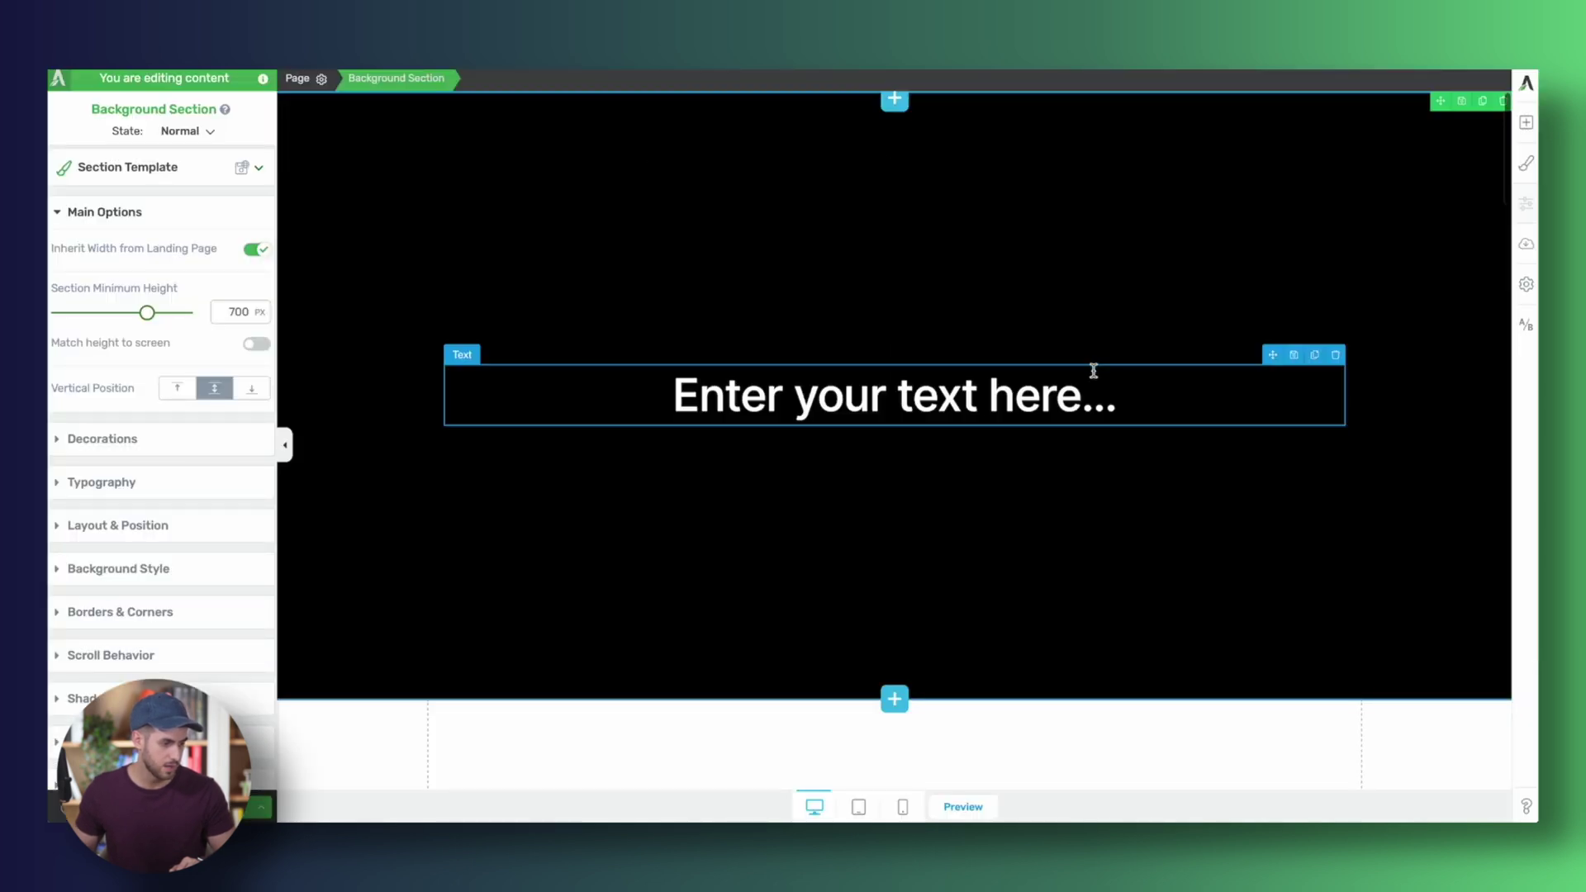
- Duplicate the heading and shrink the copy to 32 px as a subheading
left_click(1093, 372)
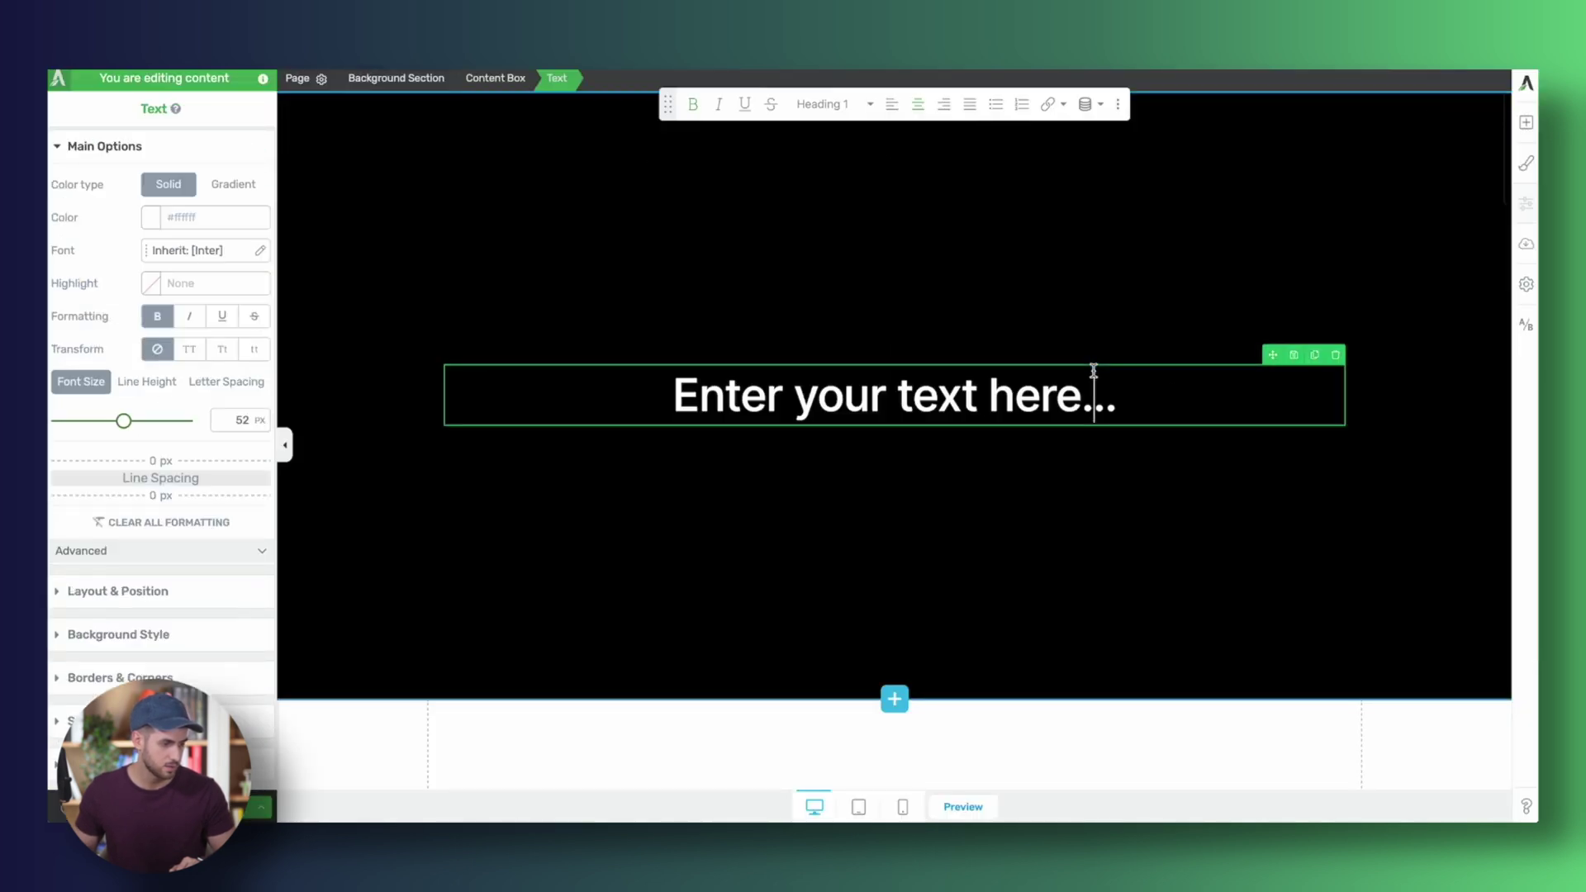
left_click(1315, 355)
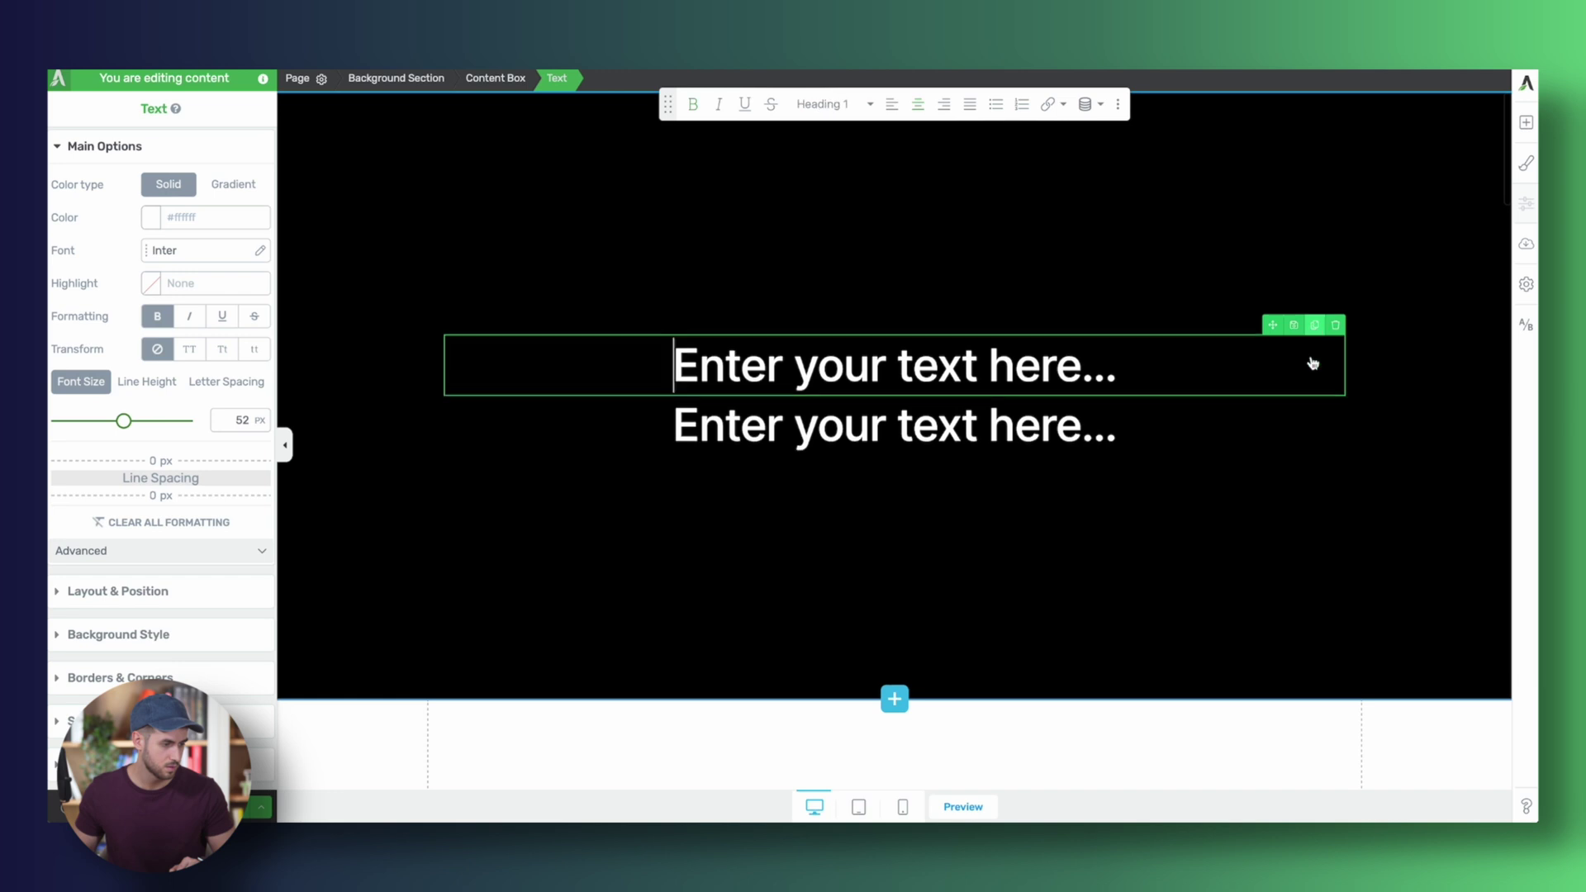
triple_click(973, 419)
double_click(242, 420)
type("32")
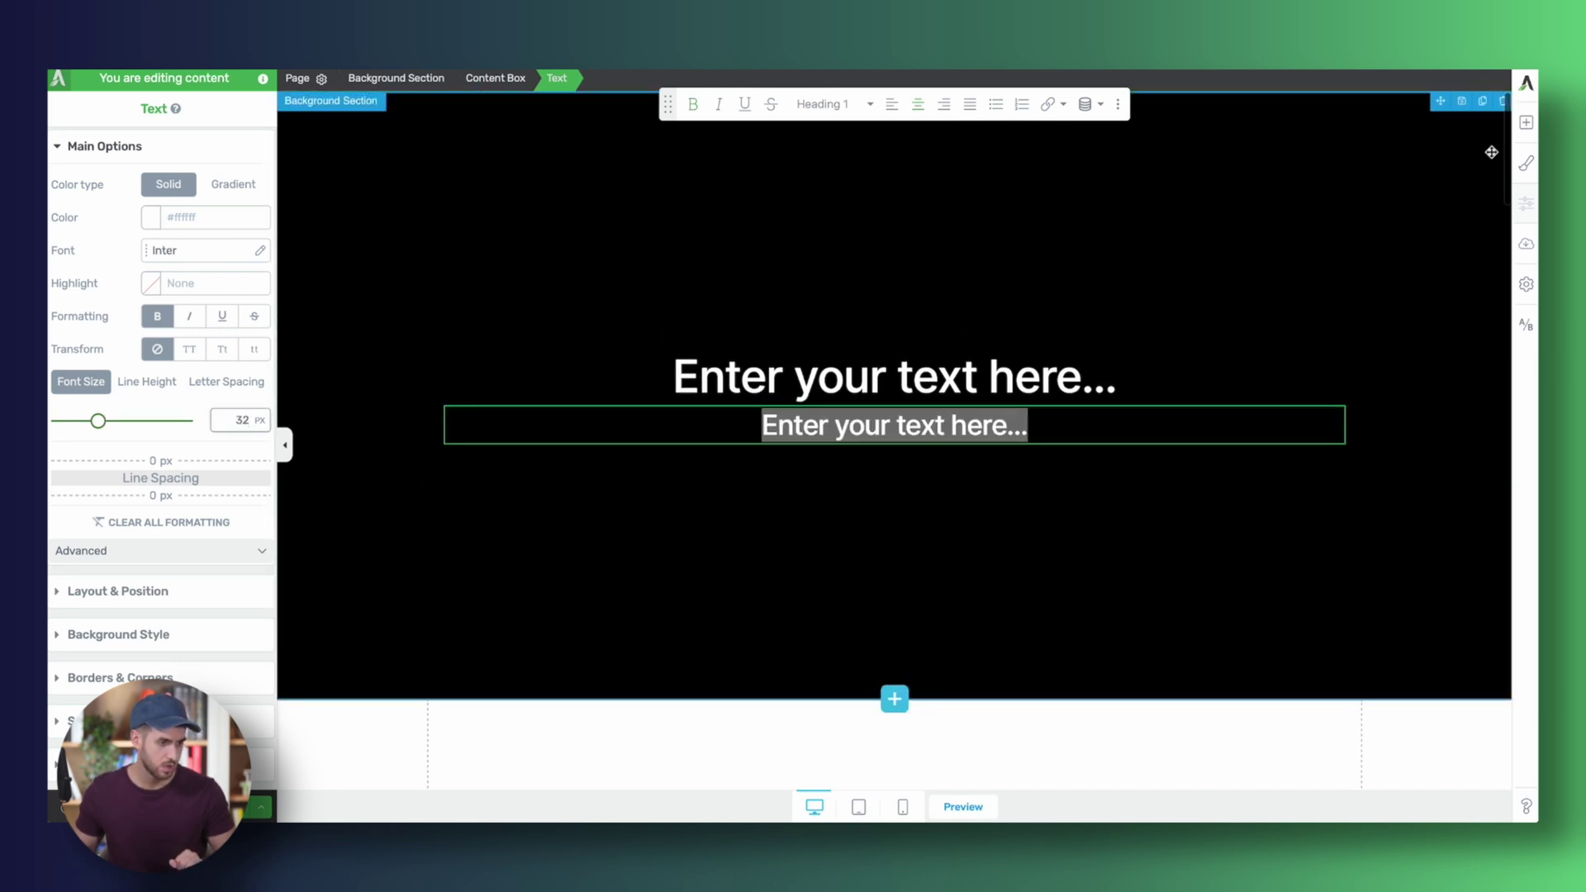
- Place a columns element below the content box and bring up its layout choices
left_click(1526, 122)
left_click_drag(1463, 312, 1006, 454)
left_click(893, 444)
- Choose the 1/2+1/2 column layout and move the columns into a new content box
left_click(795, 493)
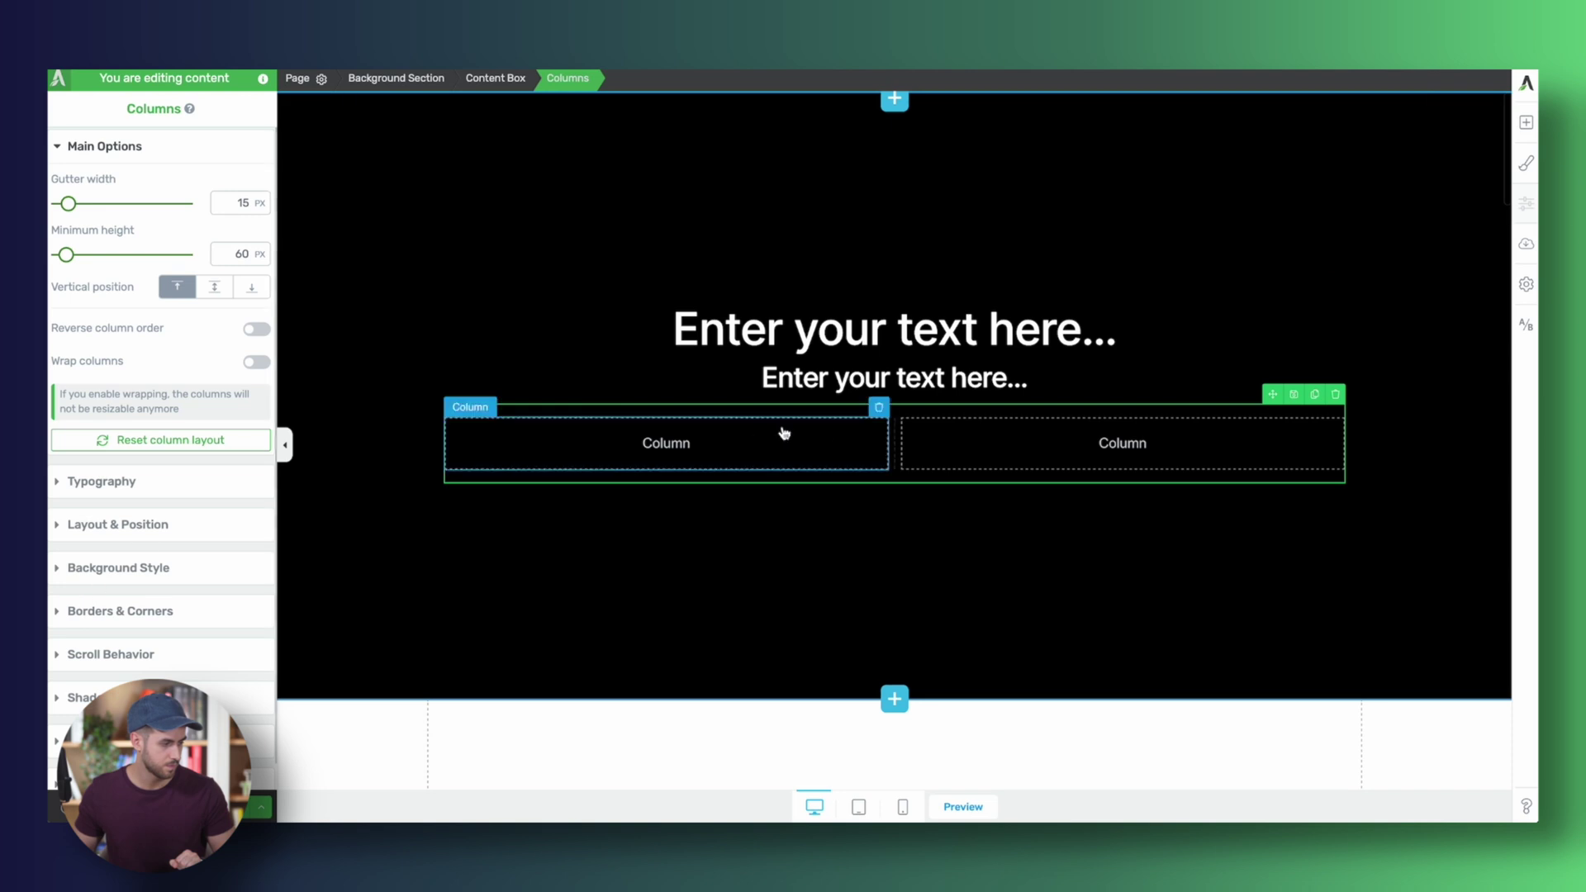
left_click(1528, 124)
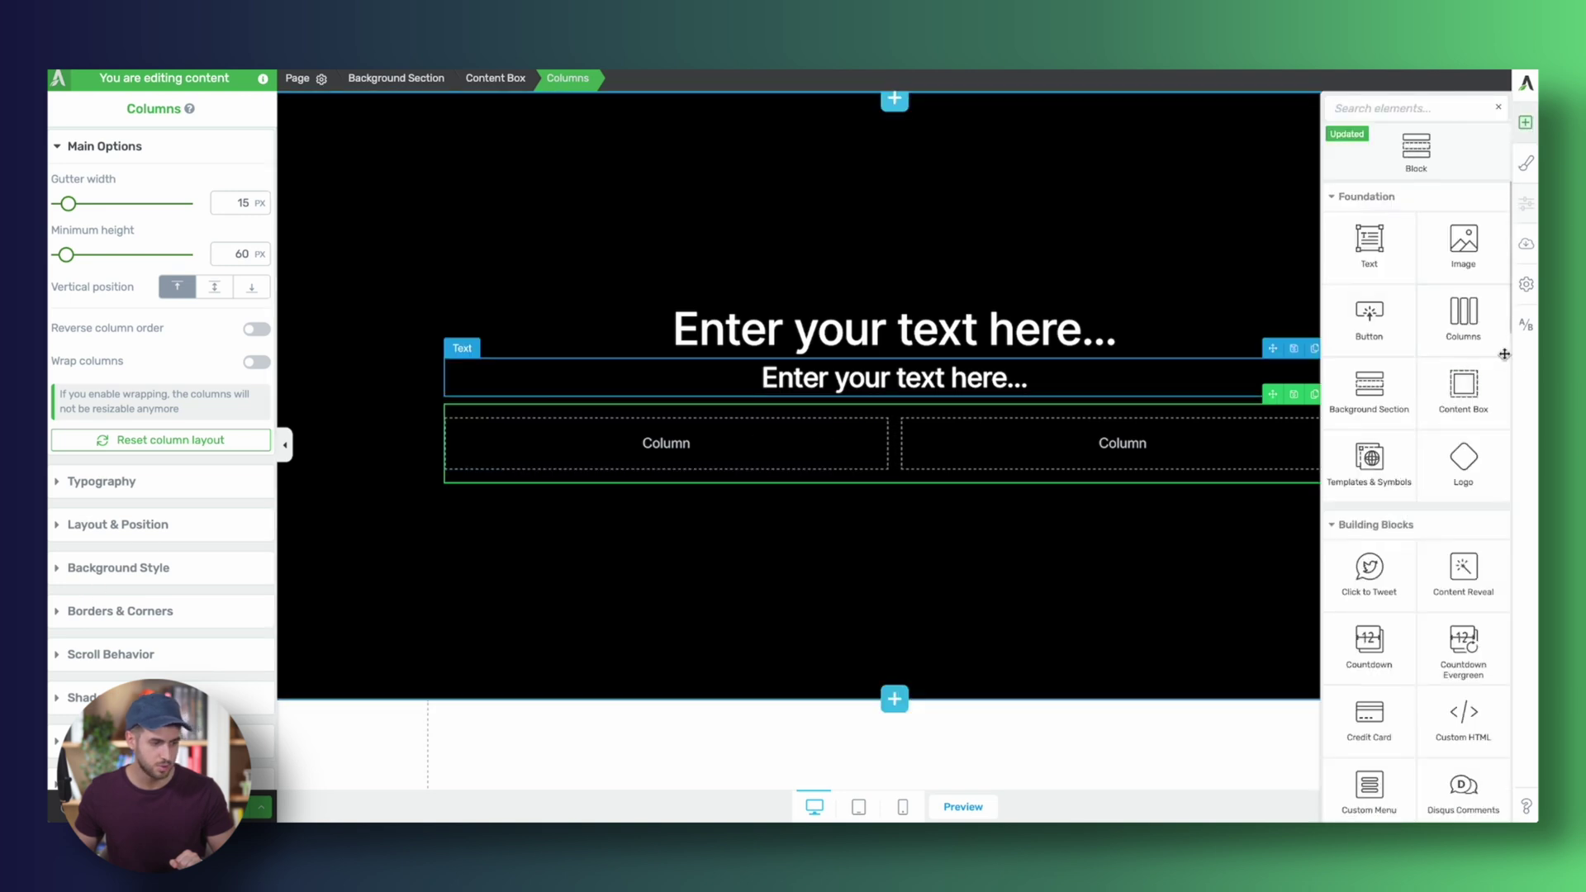
left_click_drag(1465, 389, 1041, 432)
left_click(1020, 461)
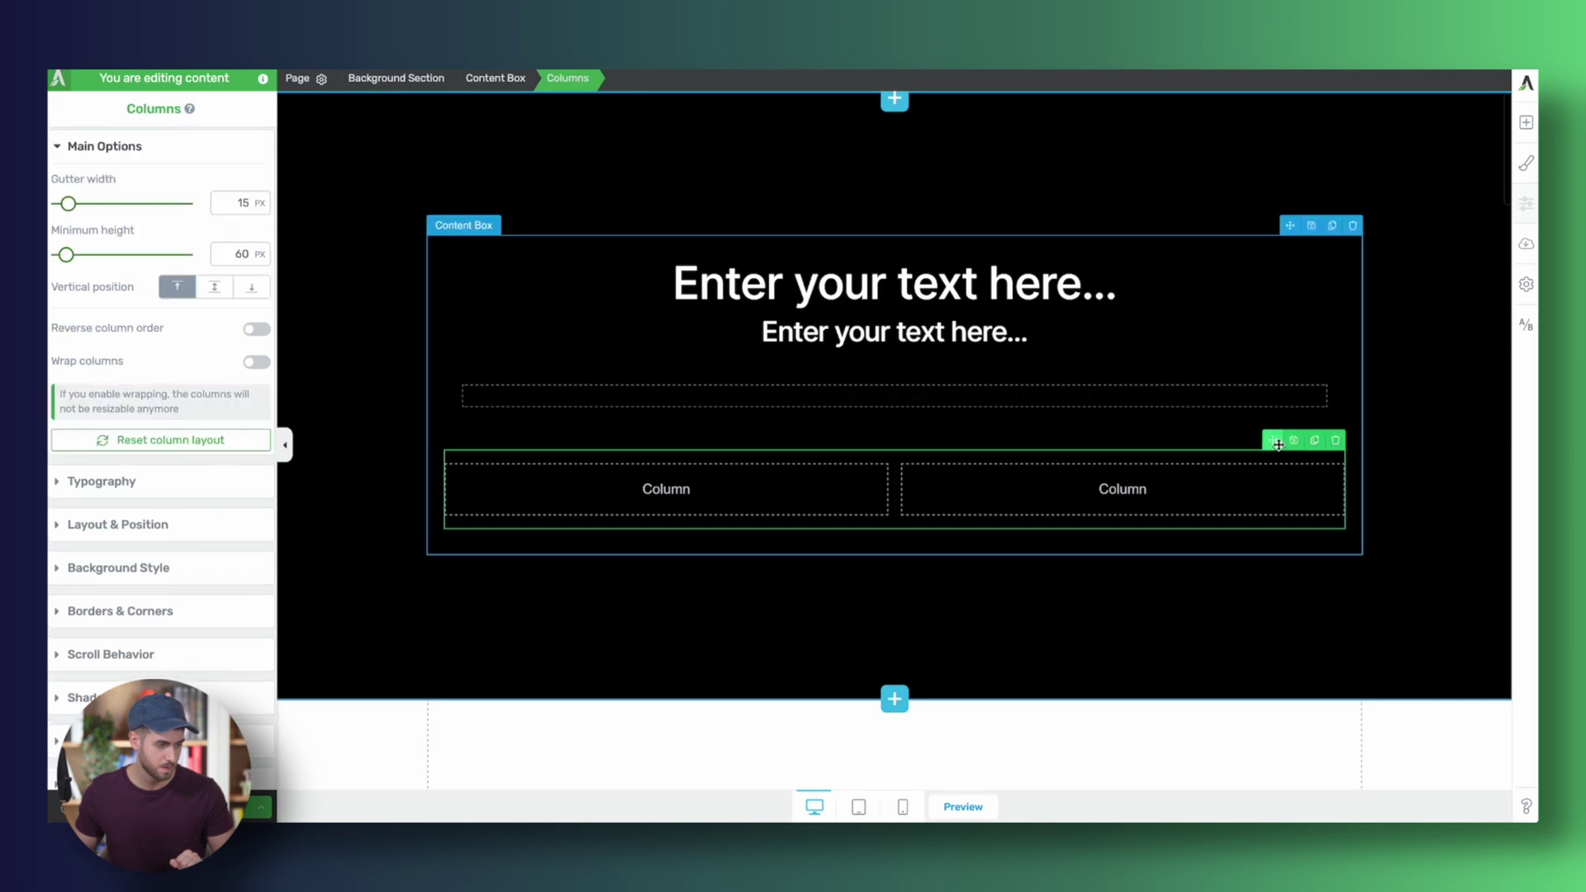
left_click_drag(1274, 442, 1070, 445)
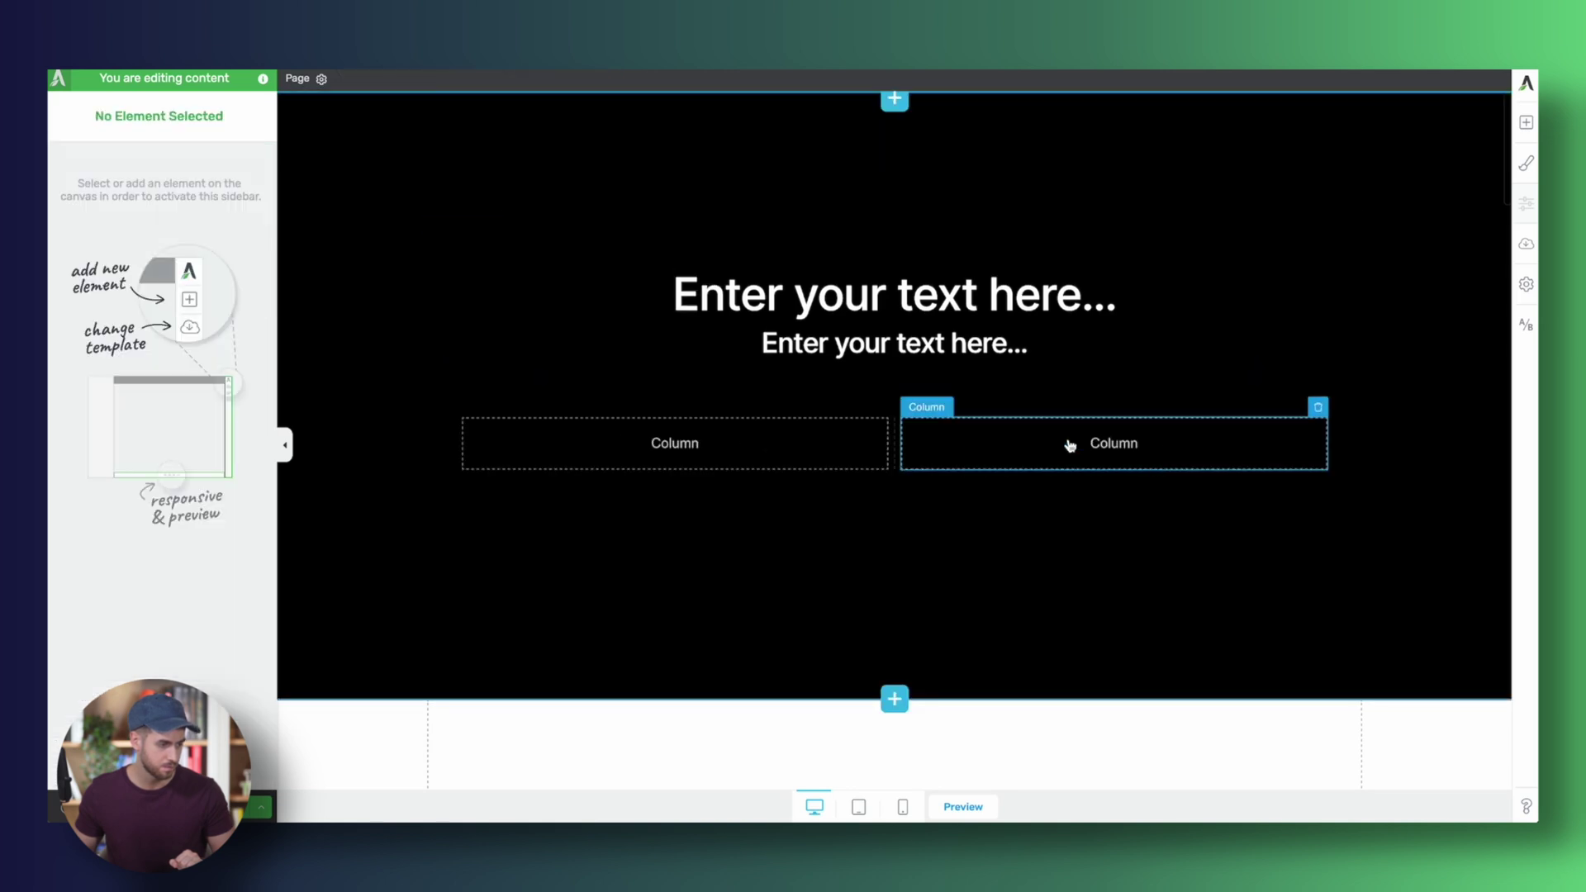
- Cap the columns' content box at 555 px, centre it, and add a button to the left column
left_click(857, 411)
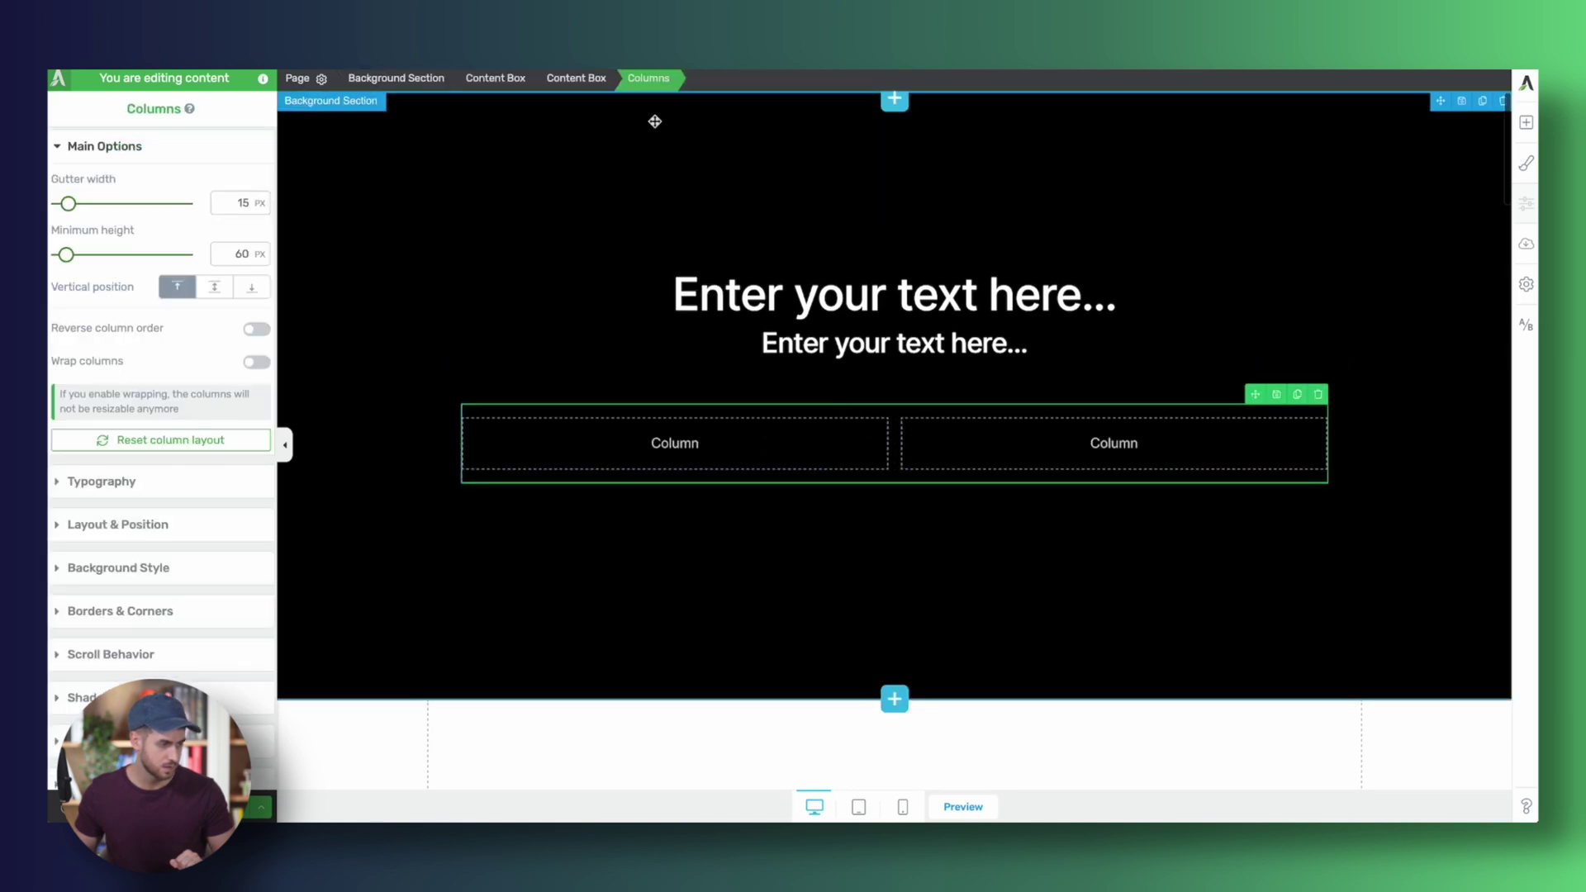
left_click(590, 78)
left_click_drag(124, 273, 89, 273)
left_click(123, 523)
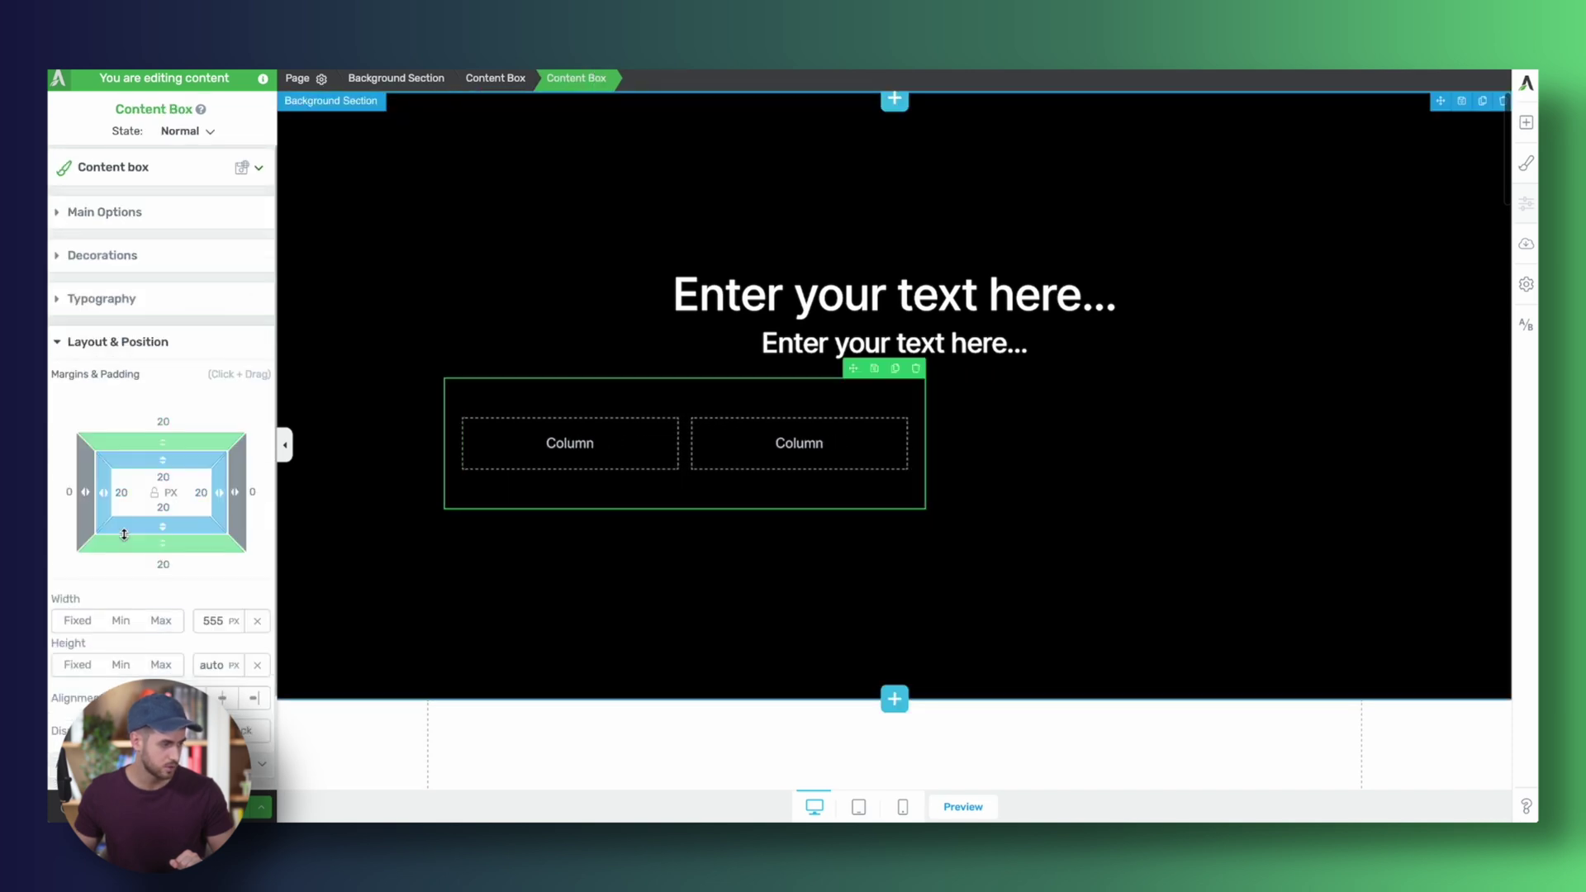
left_click(223, 698)
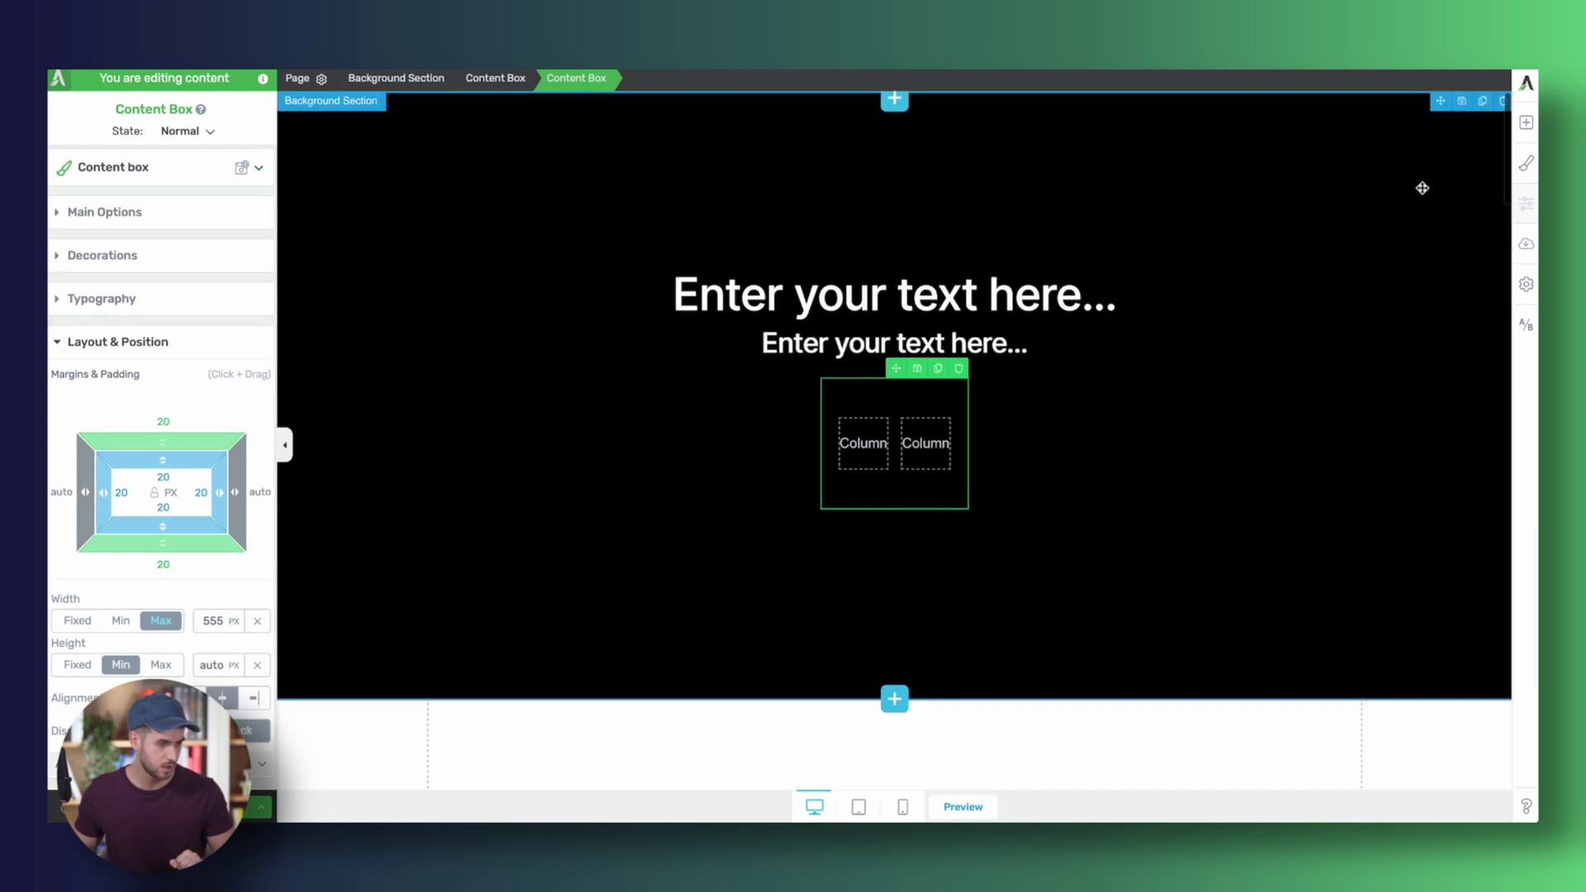
left_click(1526, 122)
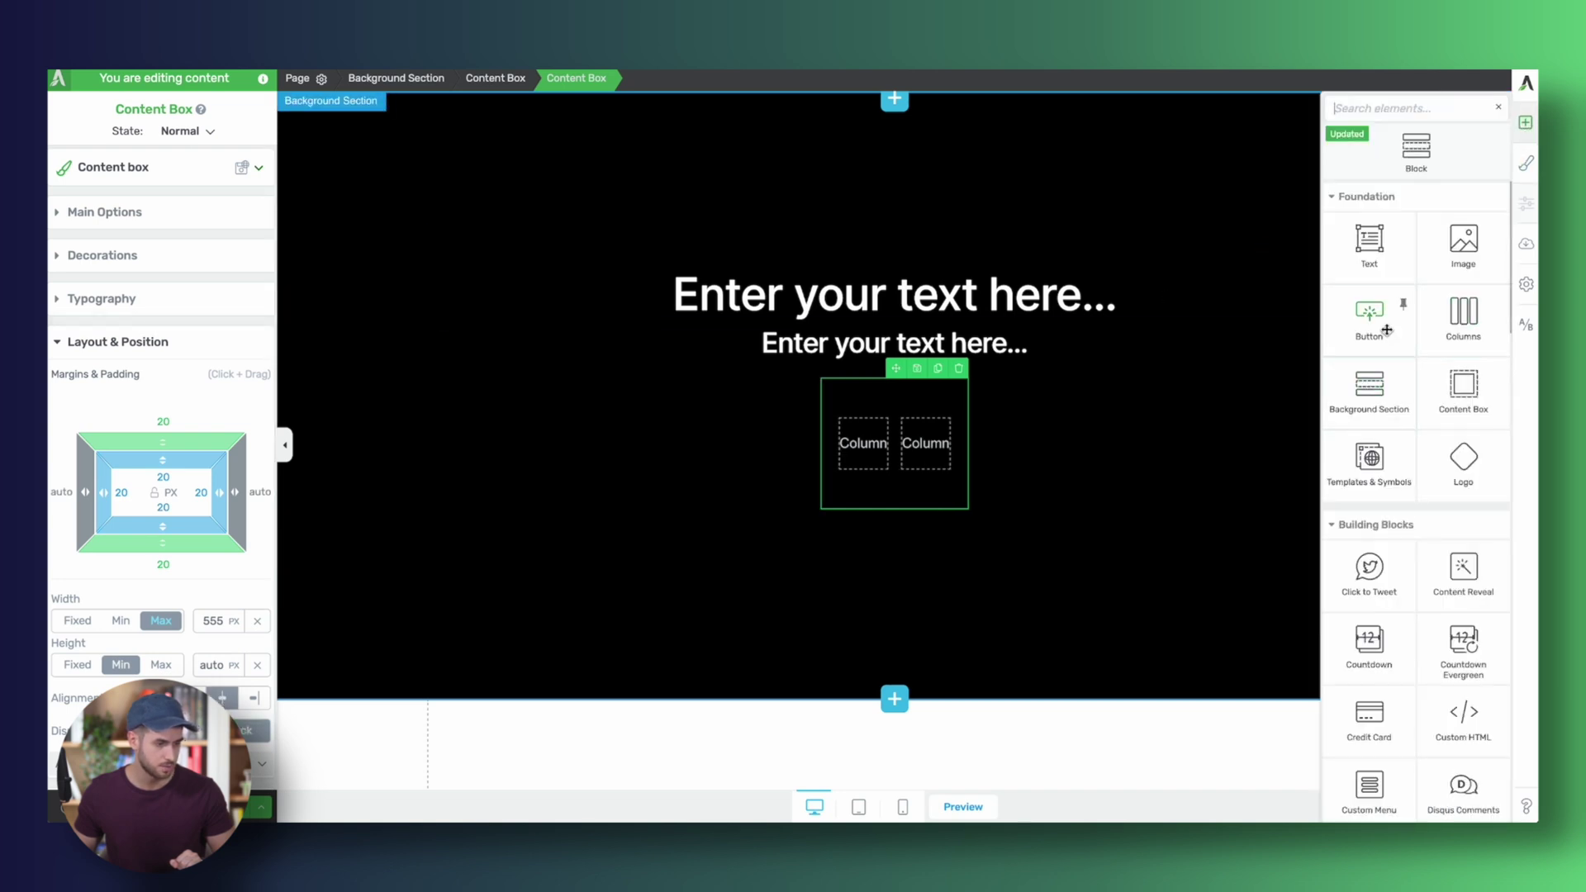
left_click_drag(1369, 314, 886, 493)
- Move the duplicated 'Click Here Now' button into the right column beside the other
left_click(866, 392)
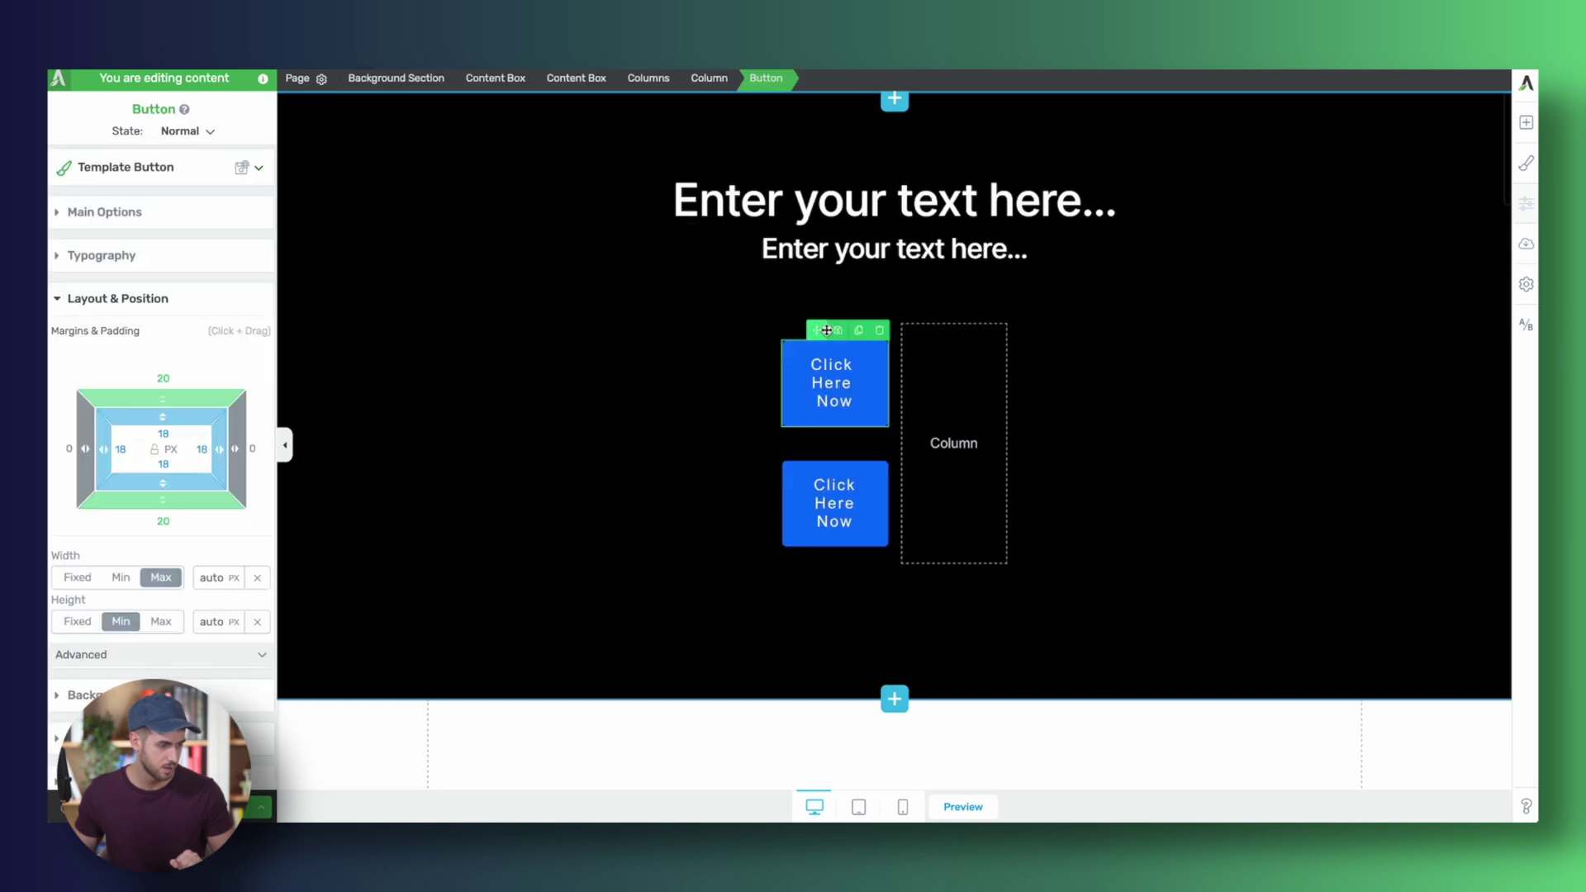
left_click_drag(826, 331, 981, 531)
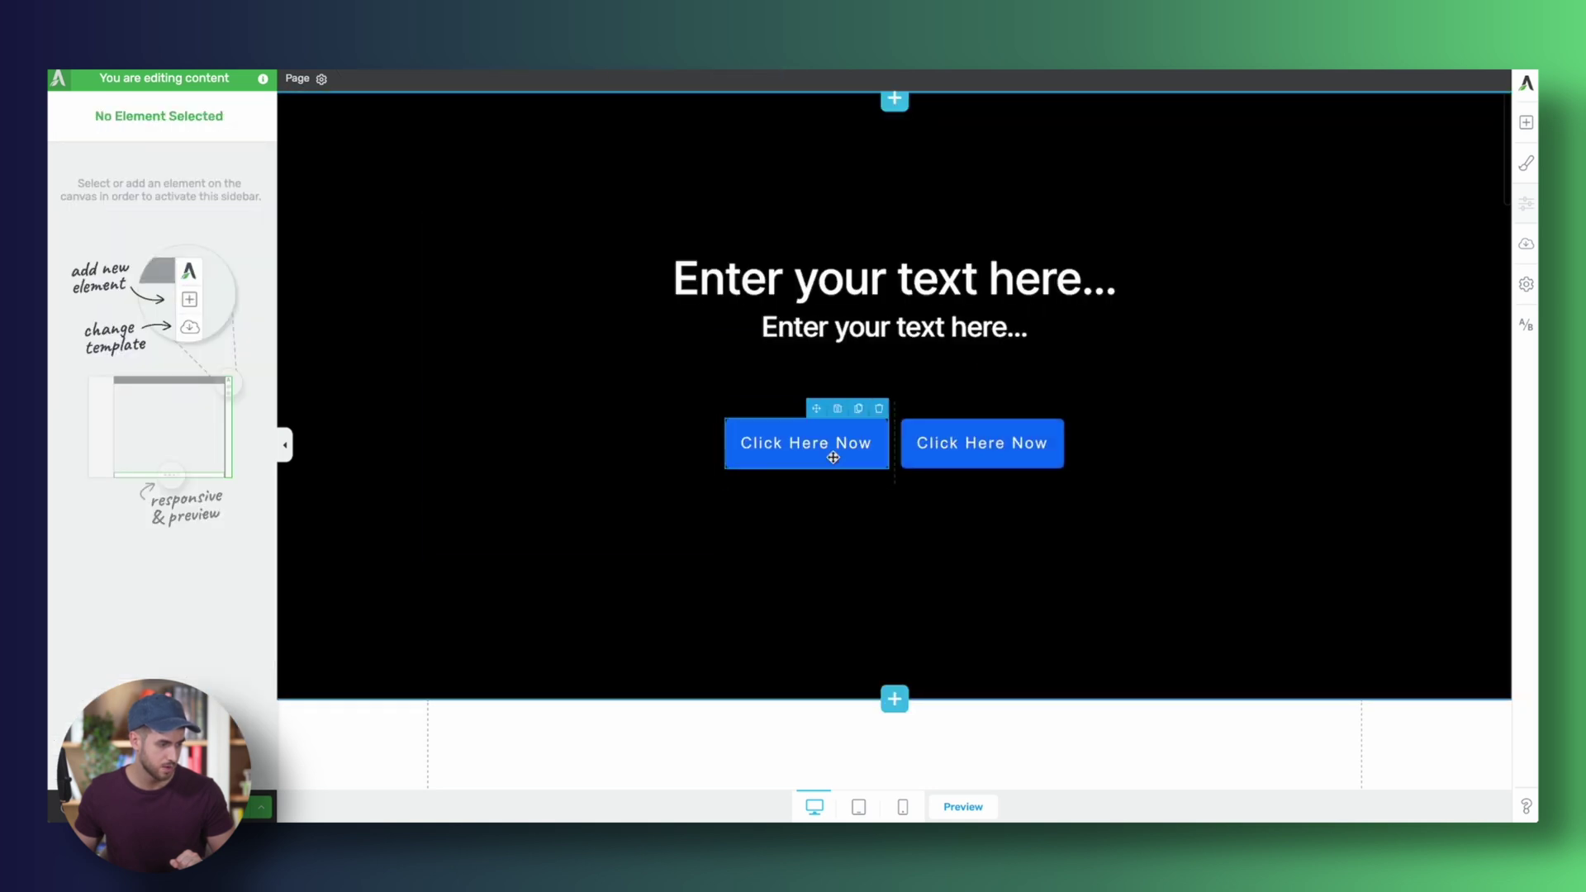
left_click(840, 383)
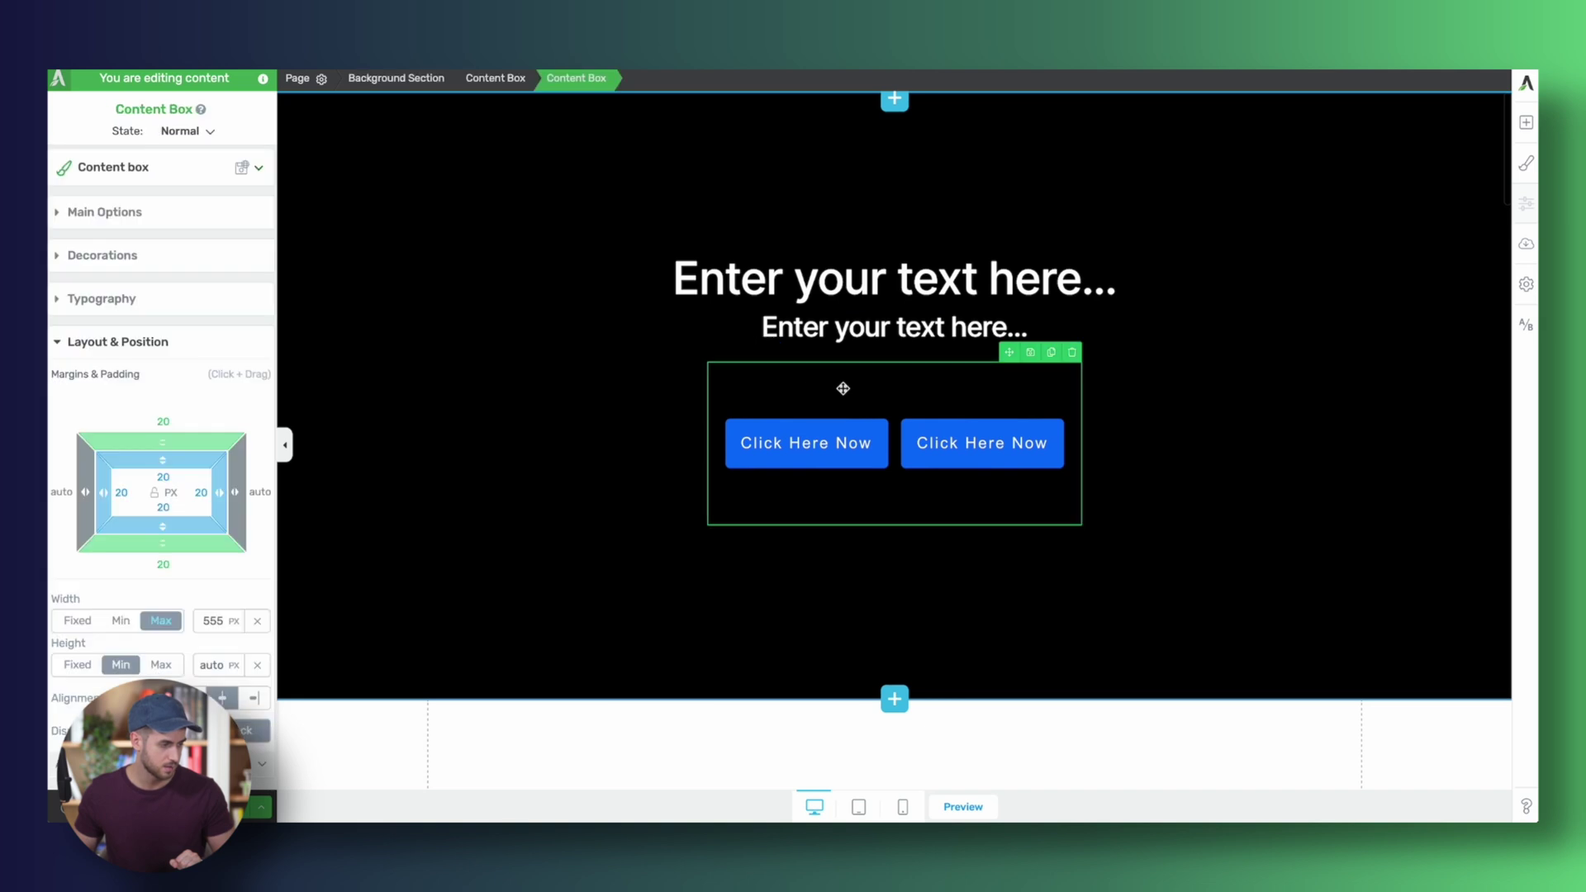
- Set the button box's top and bottom margins and all padding to 0
left_click(186, 414)
type("0")
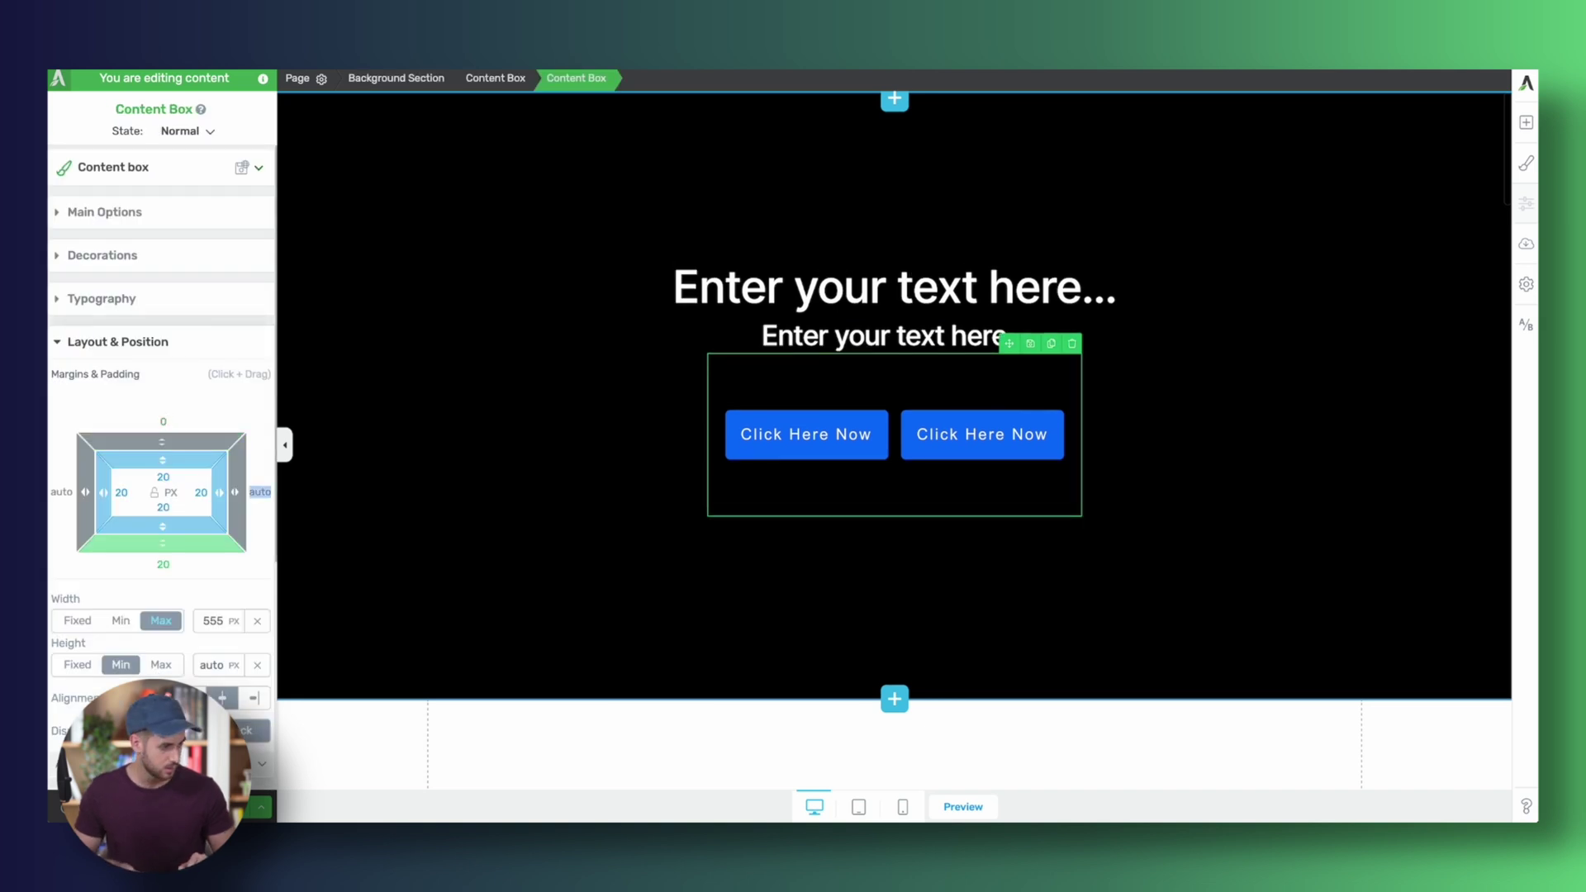
key("Tab")
type("0")
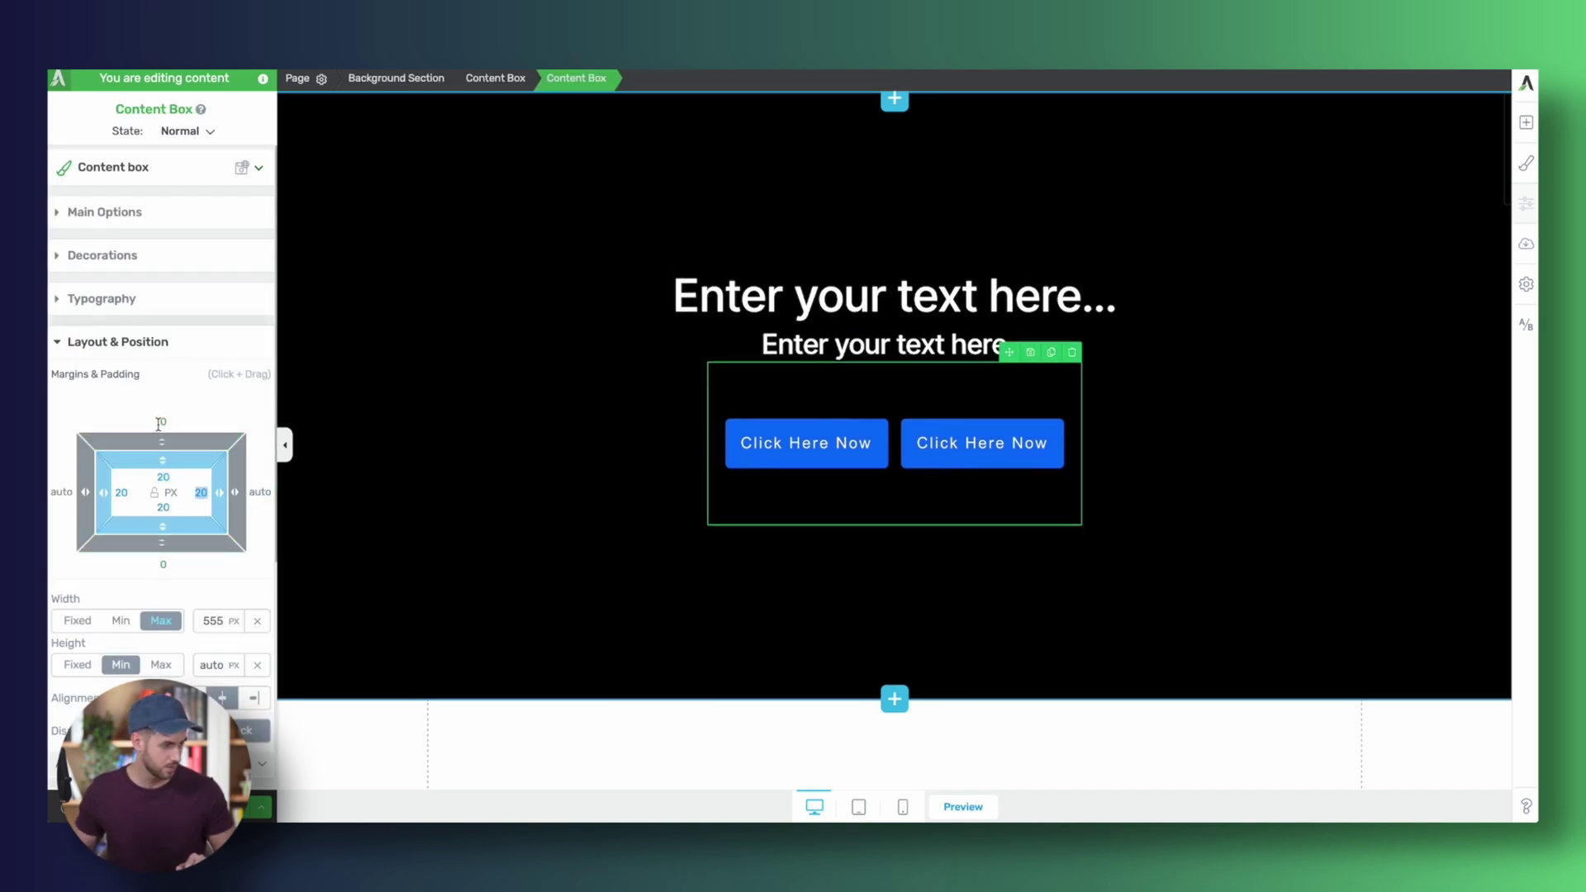
left_click(177, 477)
type("0")
key("Tab")
type("0")
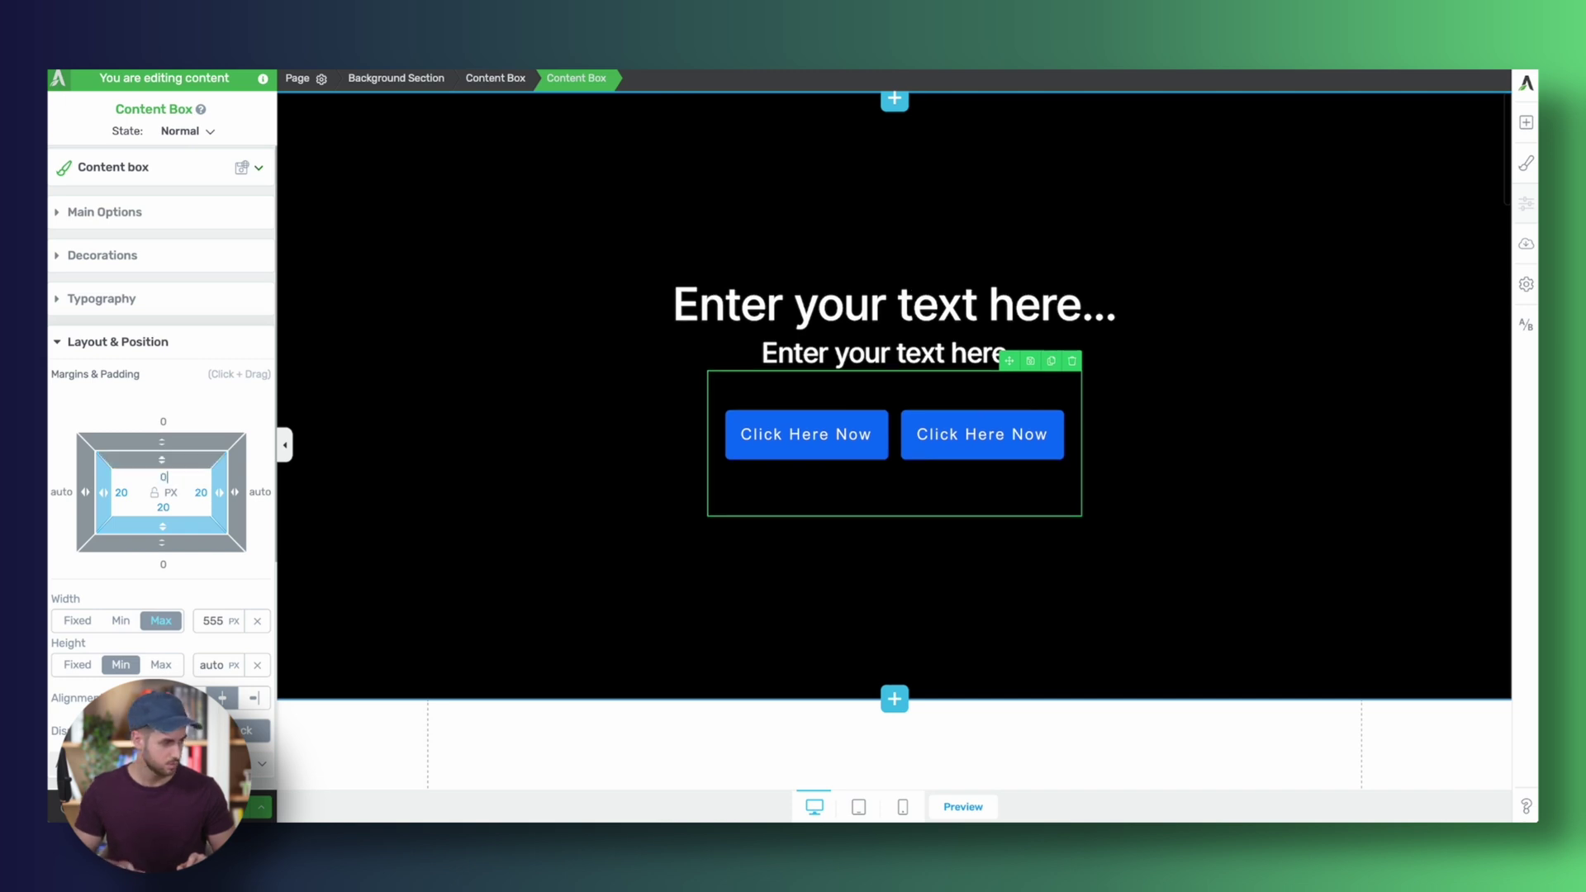
key("Tab")
type("0")
key("Tab")
type("0")
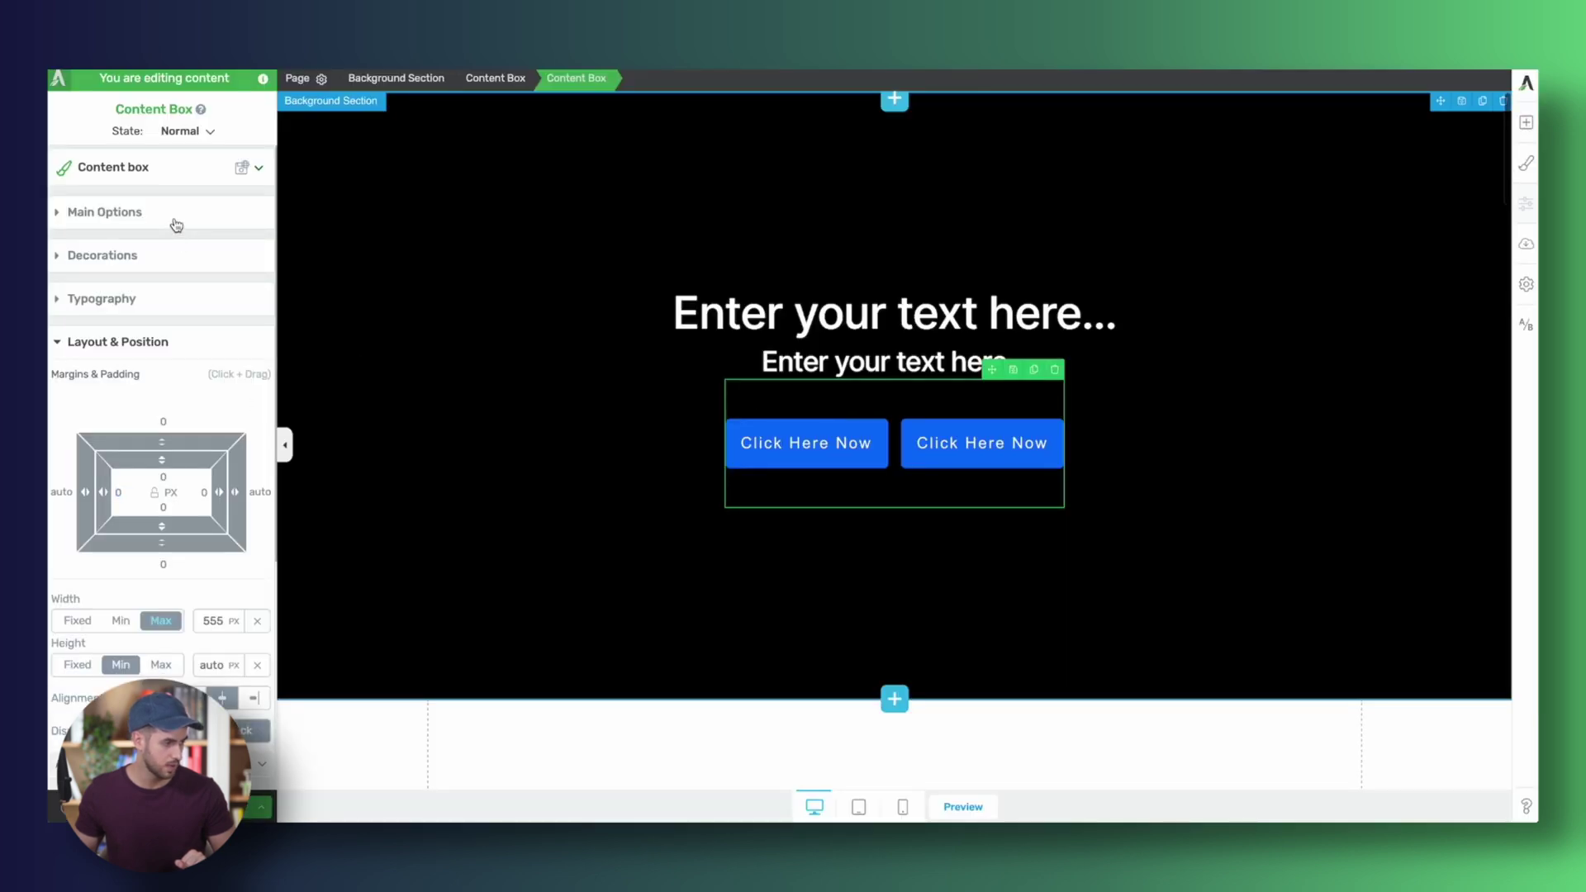
- Remove the first button's solid fill, delete the second, and copy the plain button into the right column
left_click(176, 219)
scroll(177, 496, "down", 1)
left_click(181, 479)
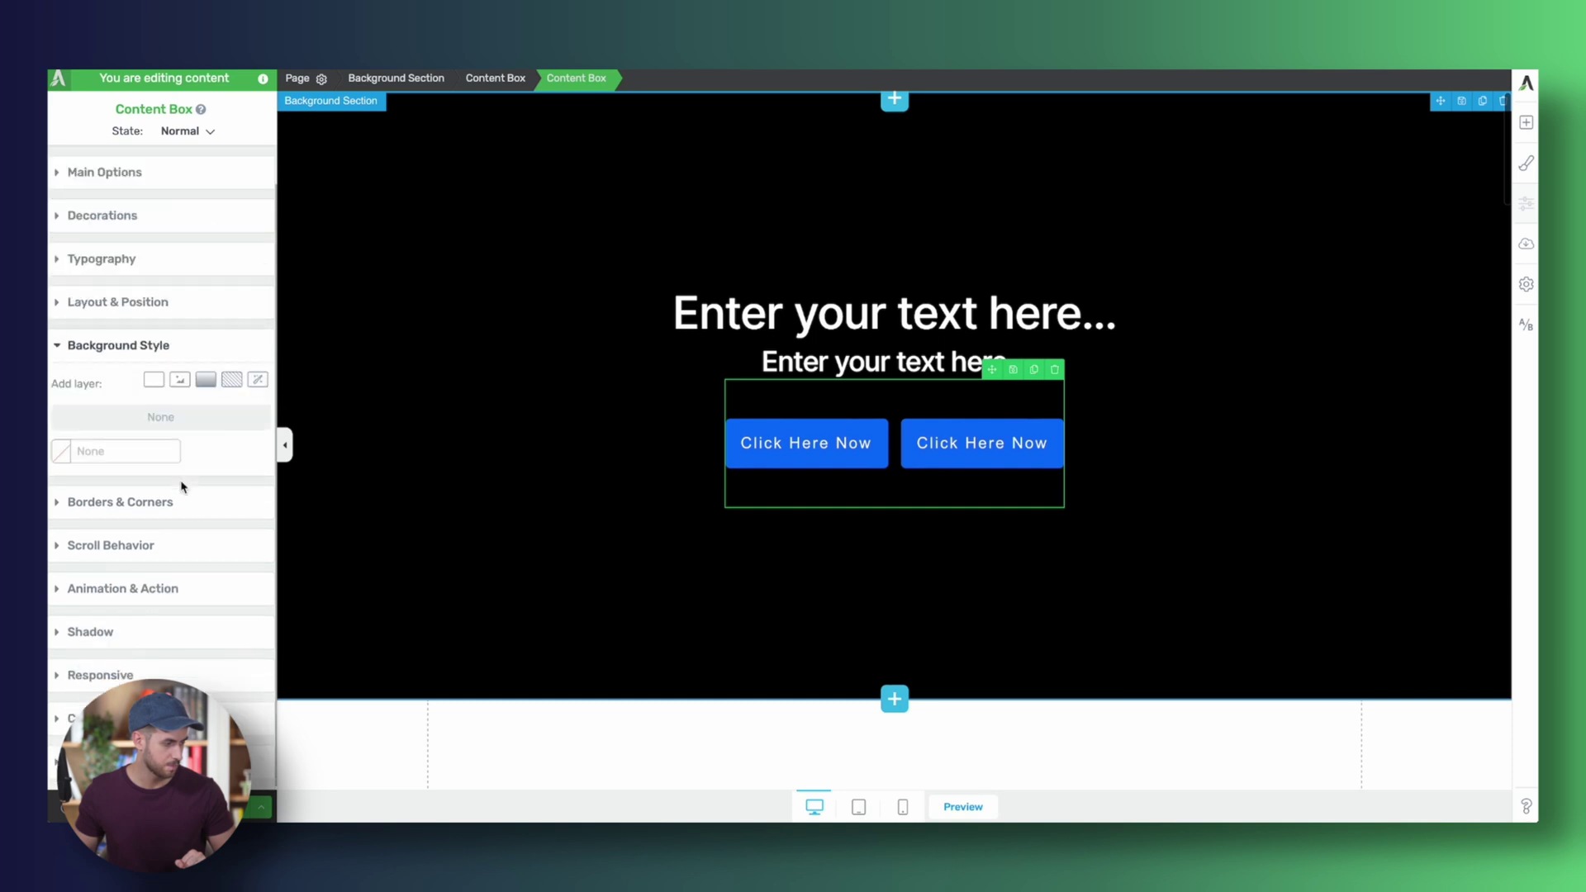
left_click(805, 467)
left_click(257, 421)
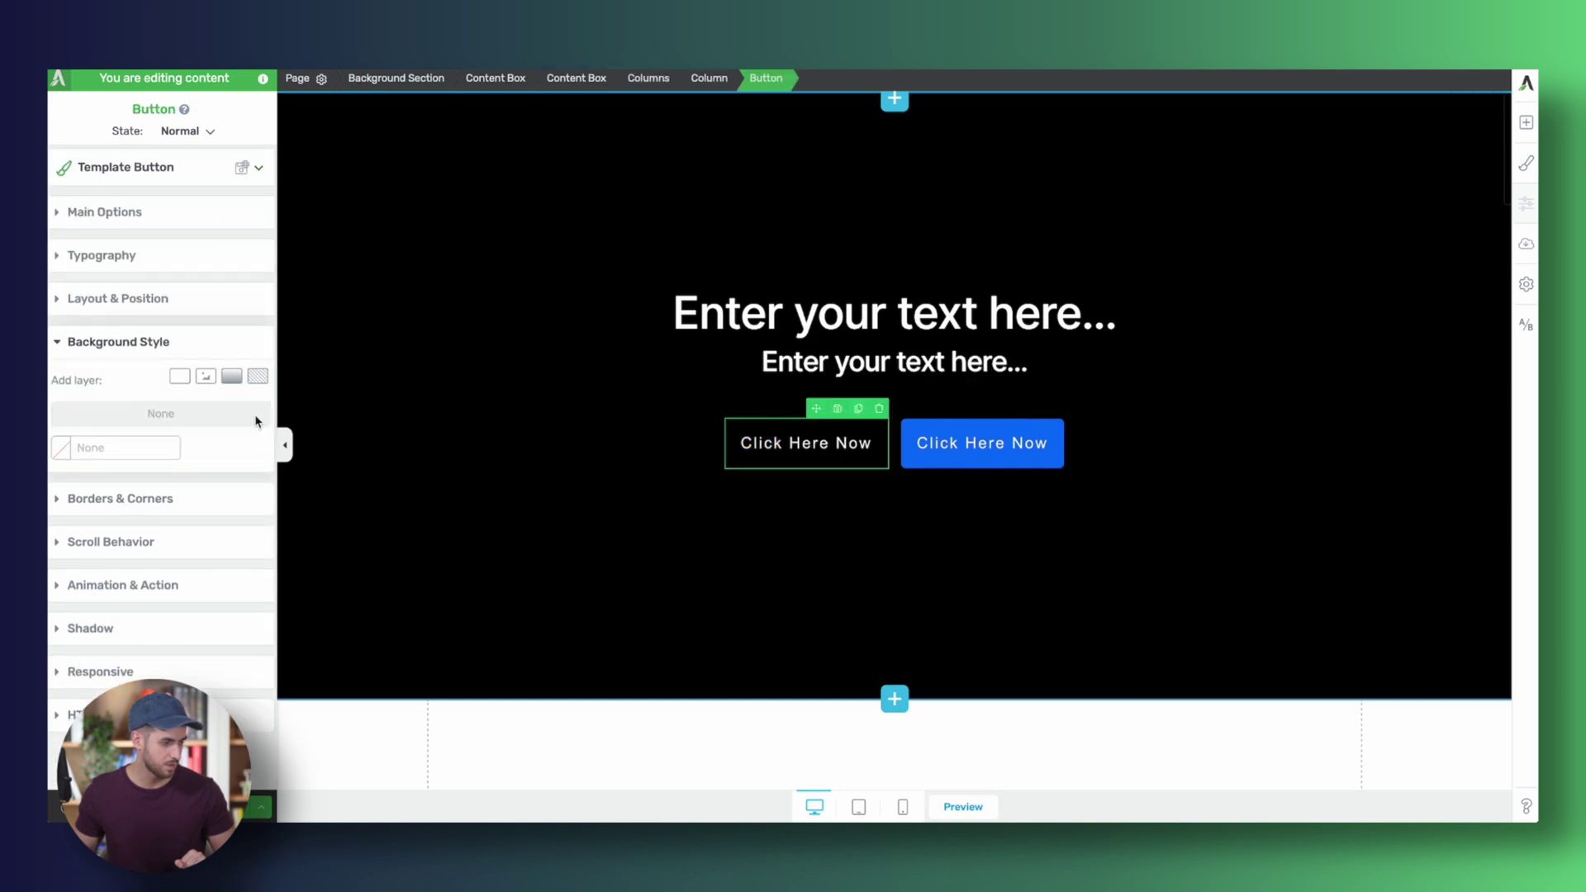
left_click(1052, 413)
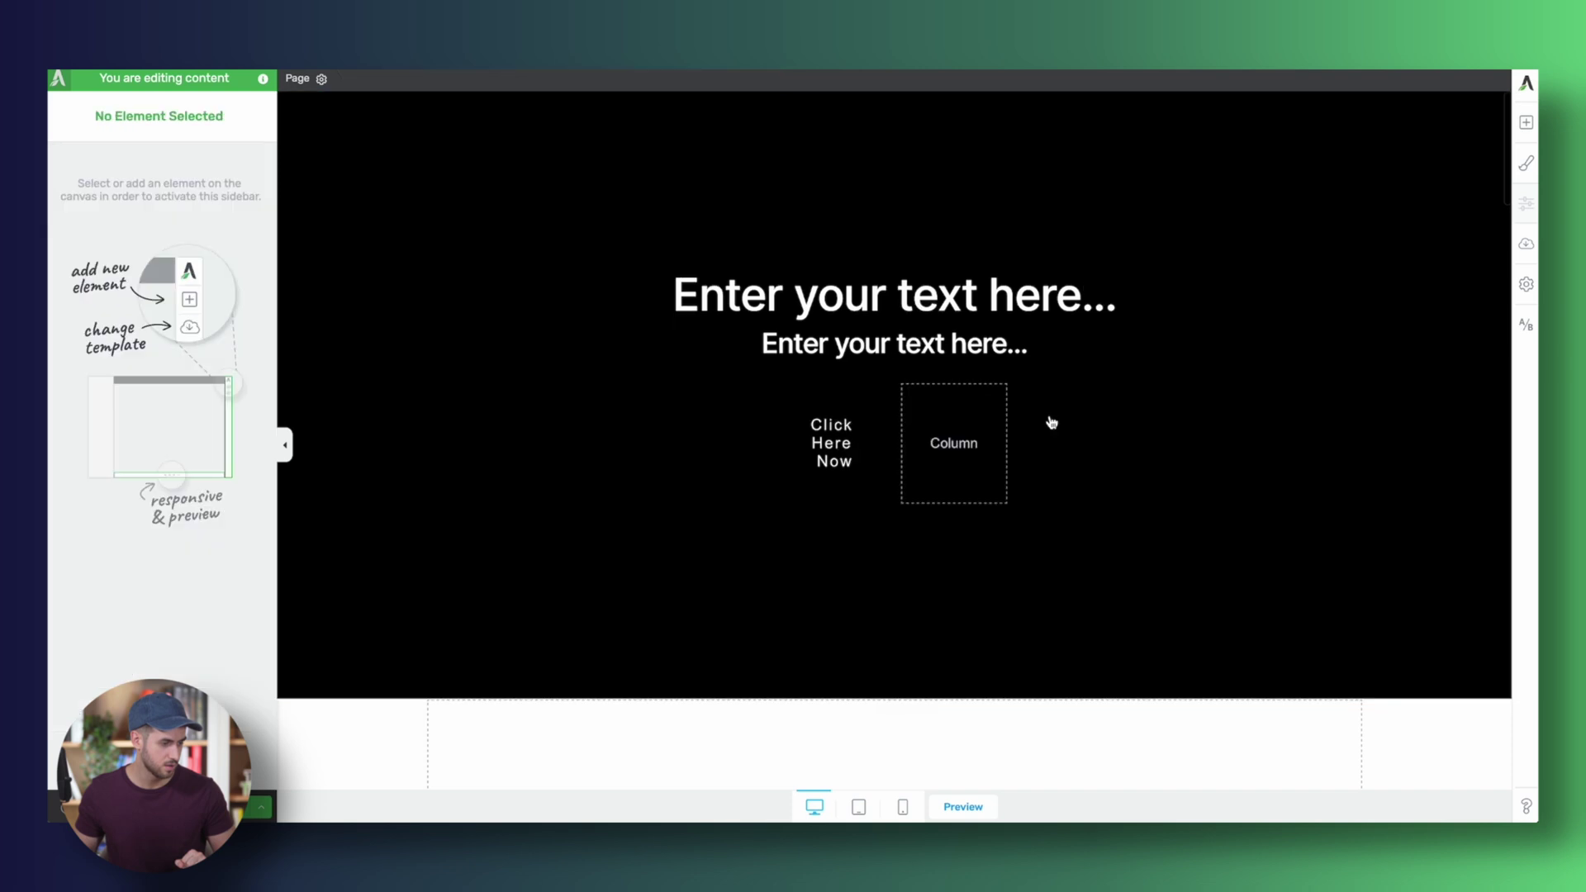
left_click(864, 402)
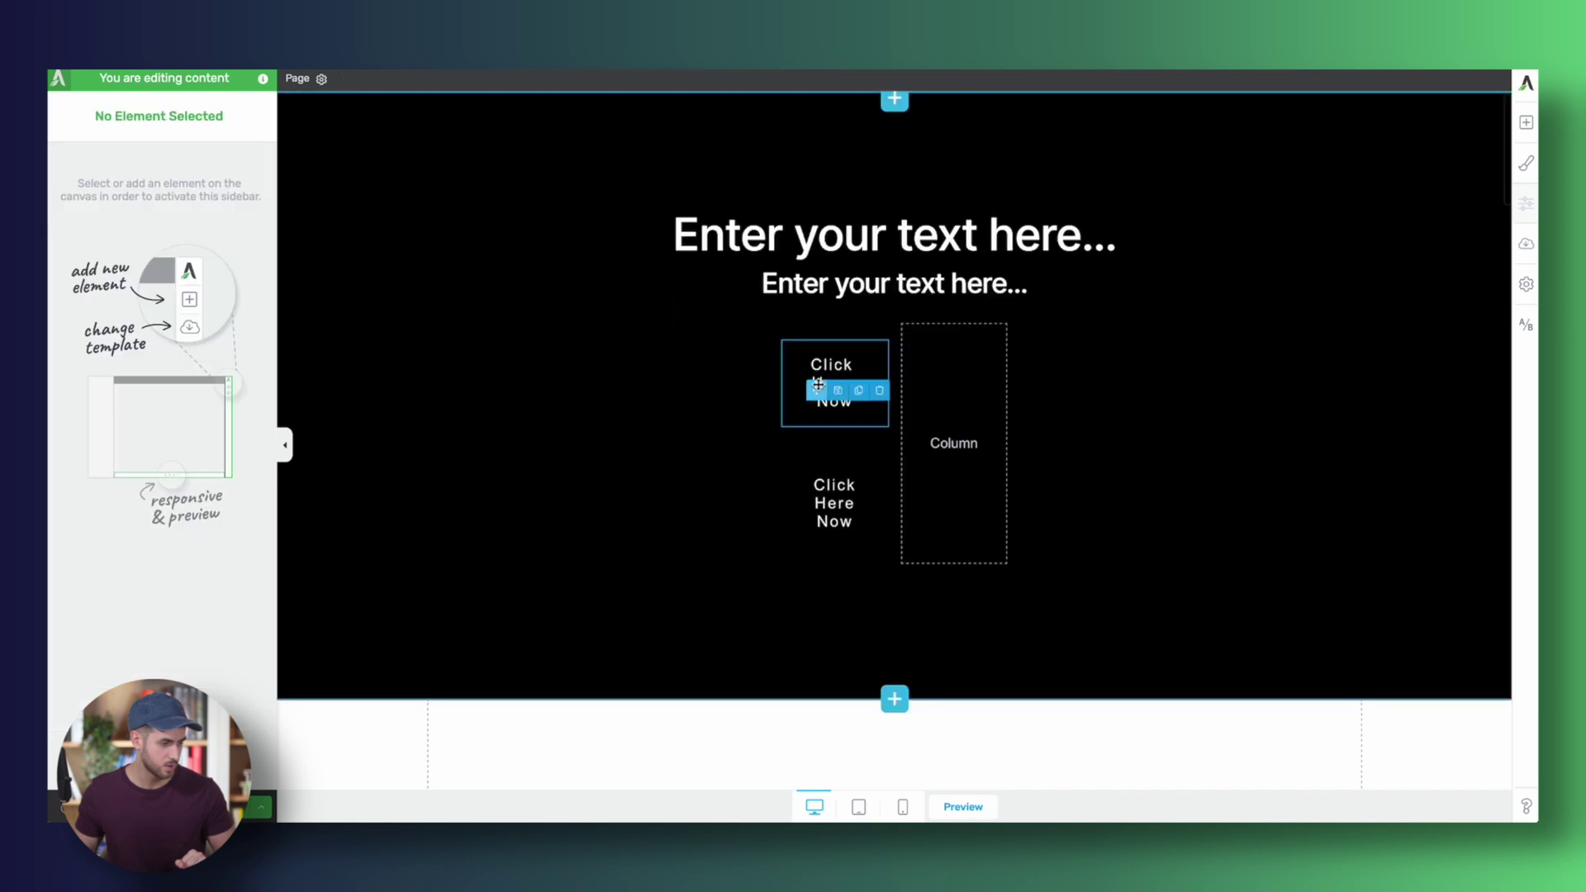
left_click_drag(817, 390, 958, 467)
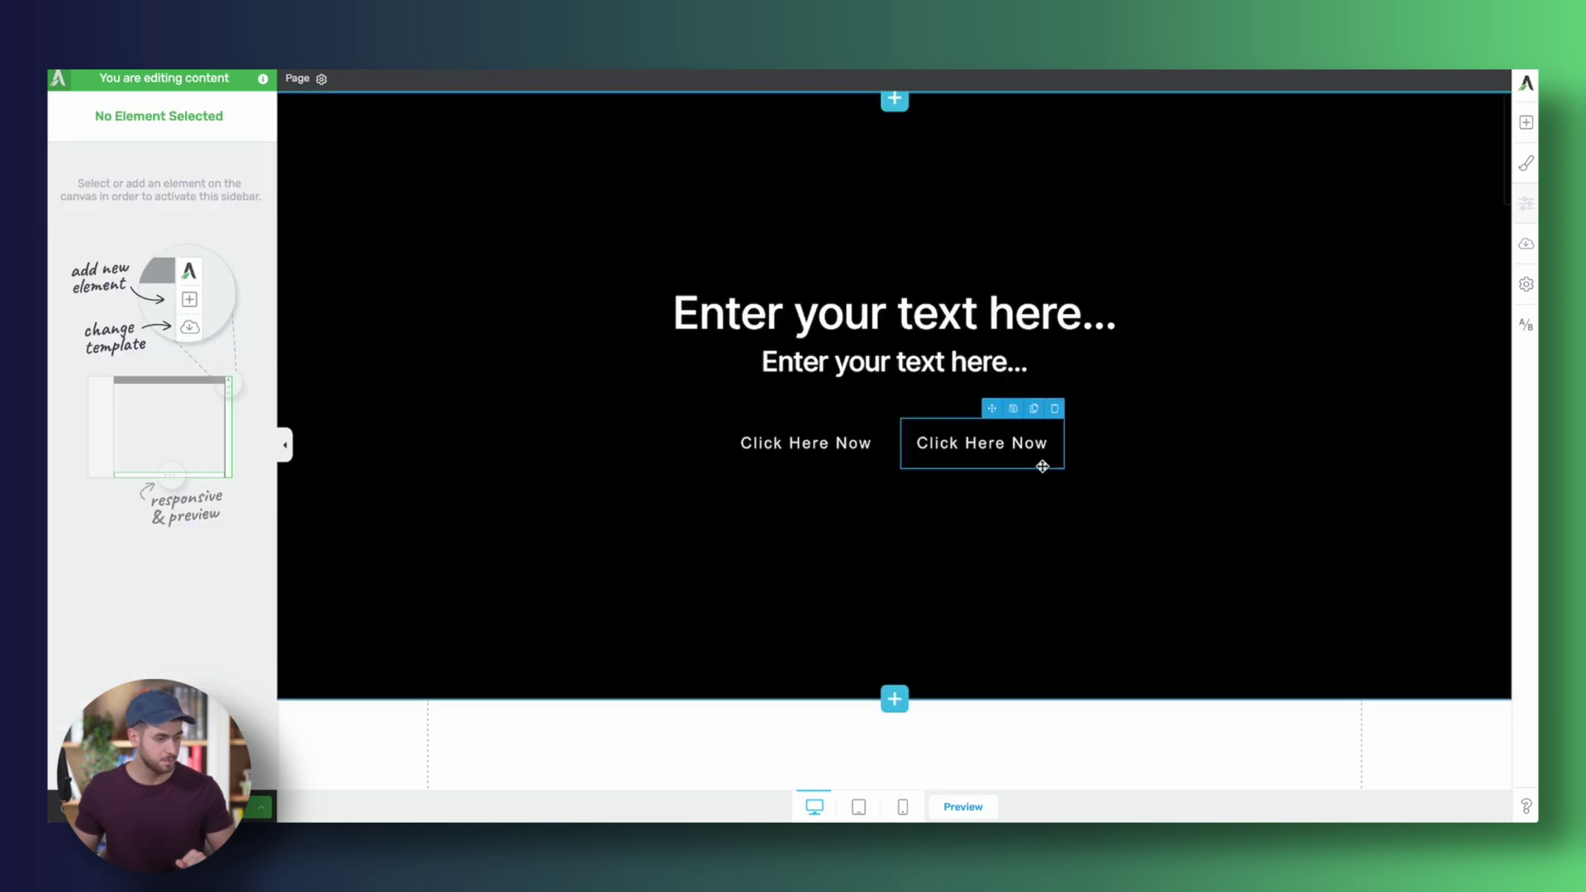
- Colour both 'Click Here Now' button labels blue
double_click(1022, 443)
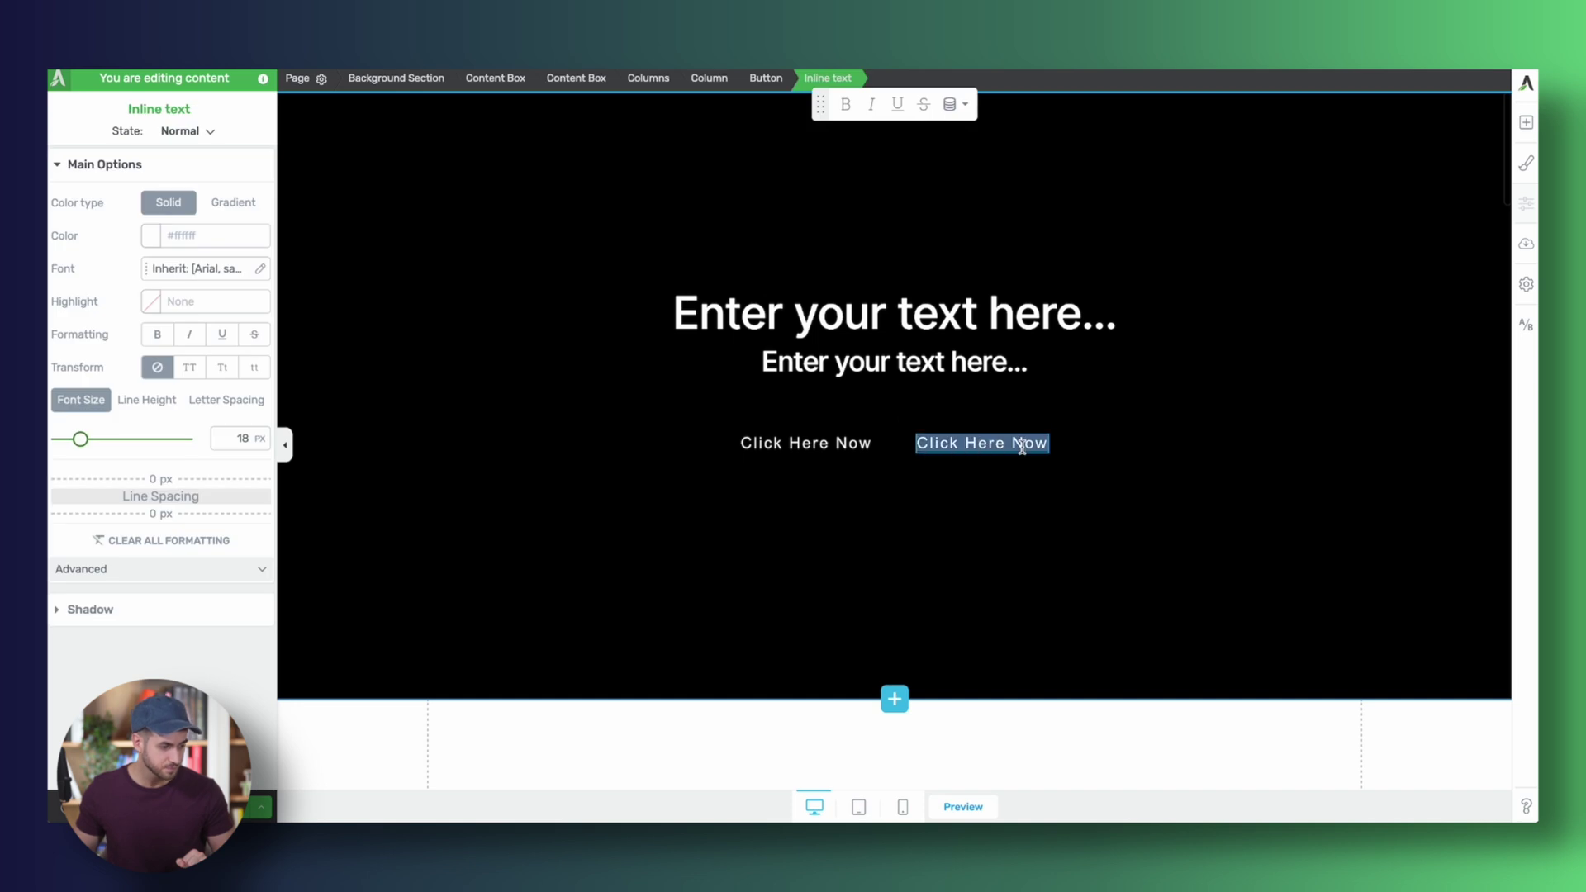
left_click(151, 236)
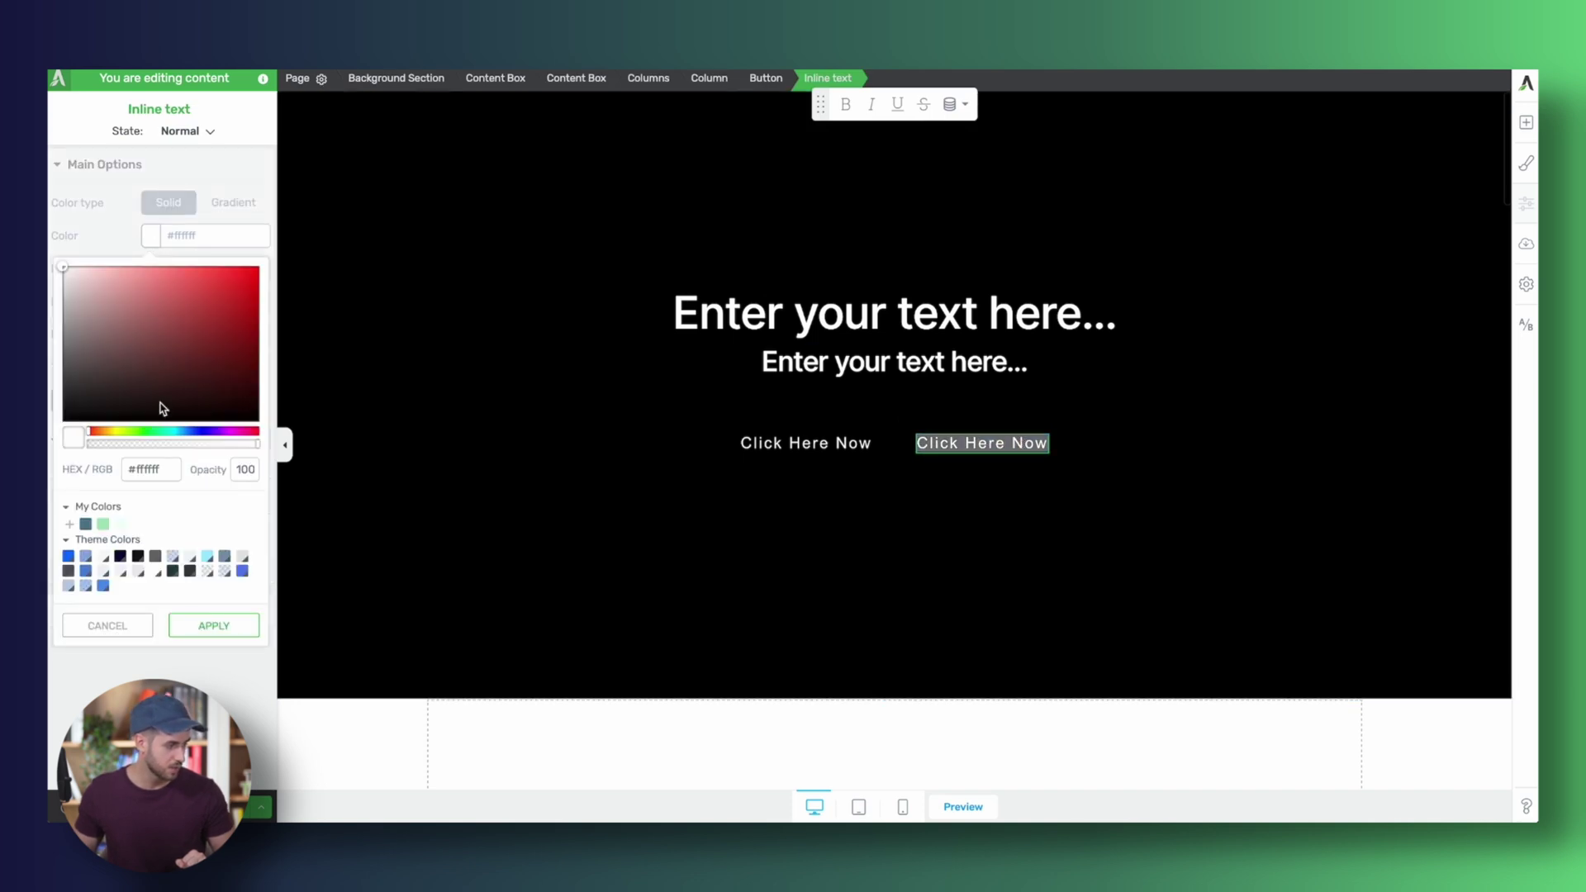
left_click(68, 558)
left_click(760, 452)
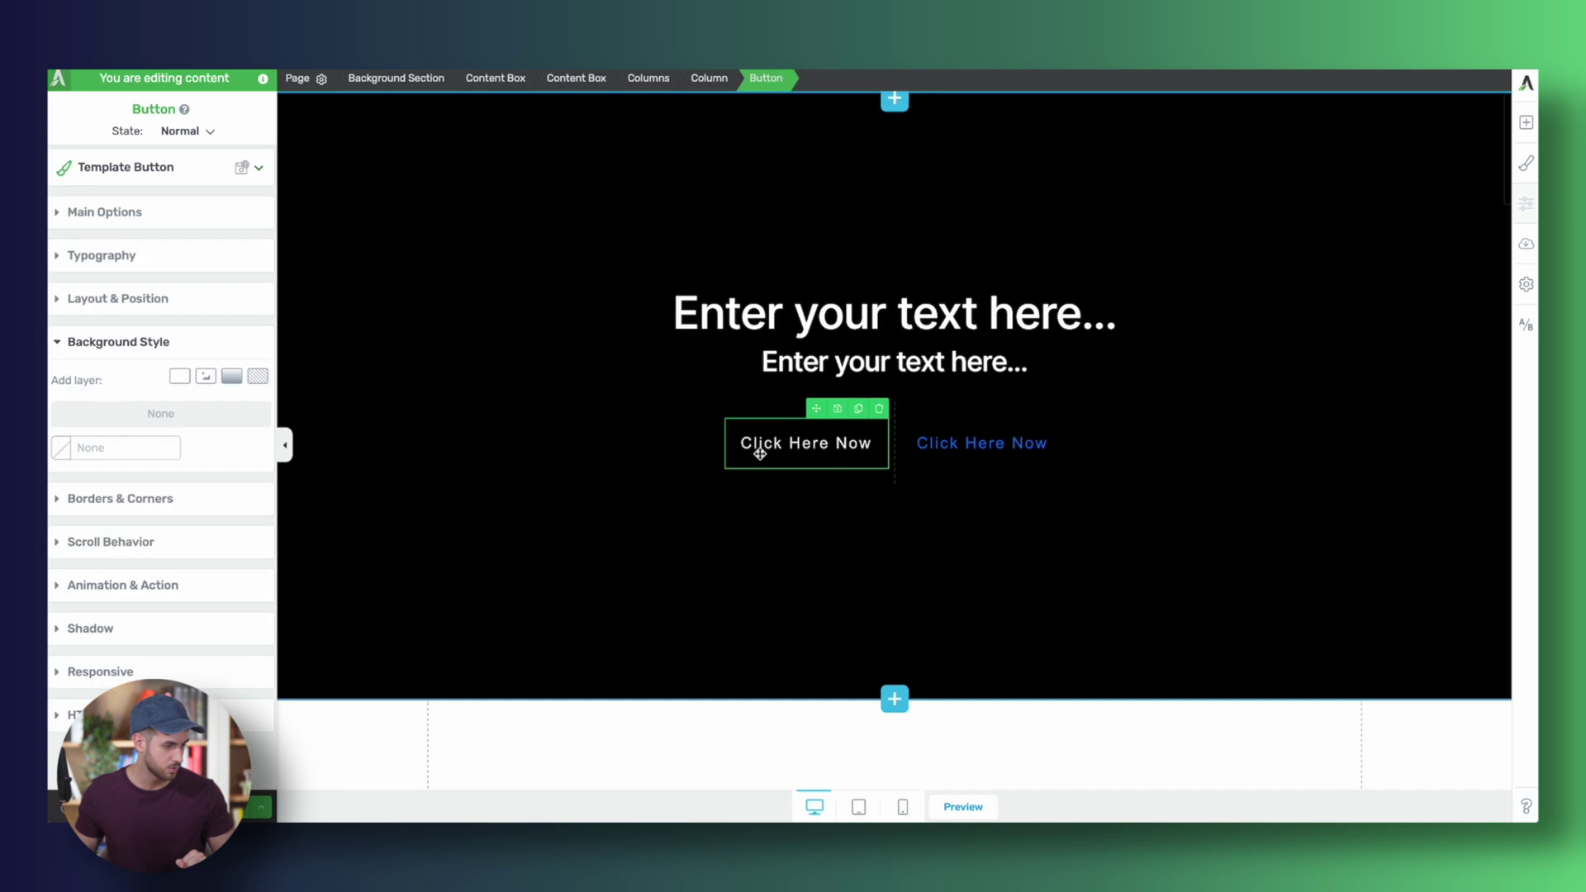
double_click(778, 452)
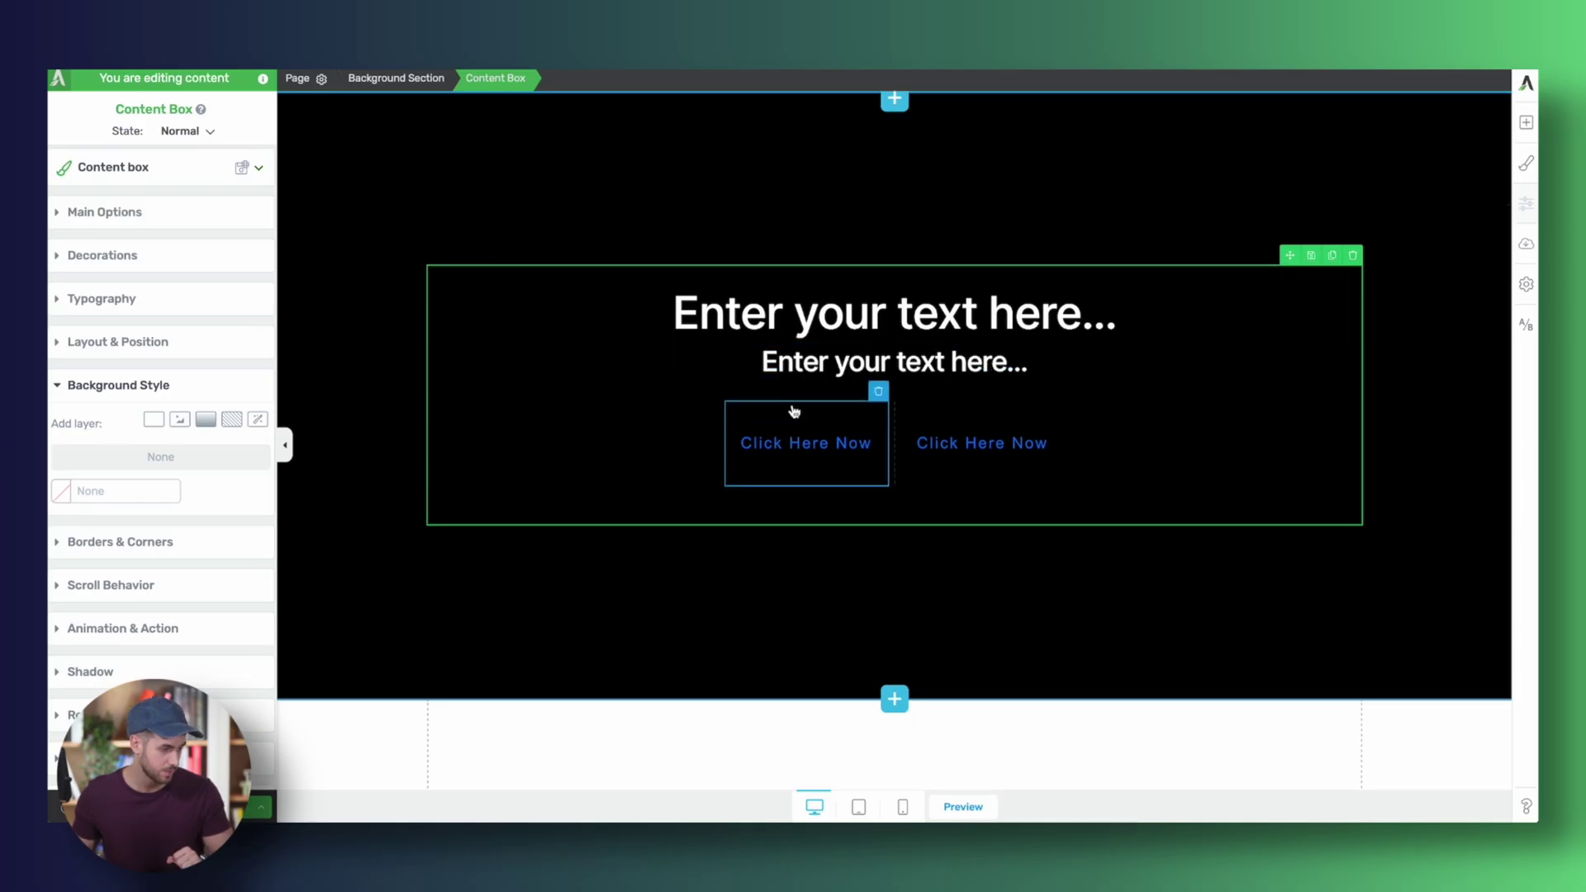
- Zero the Columns element's bottom margin and its top and bottom padding
left_click(777, 393)
left_click(776, 393)
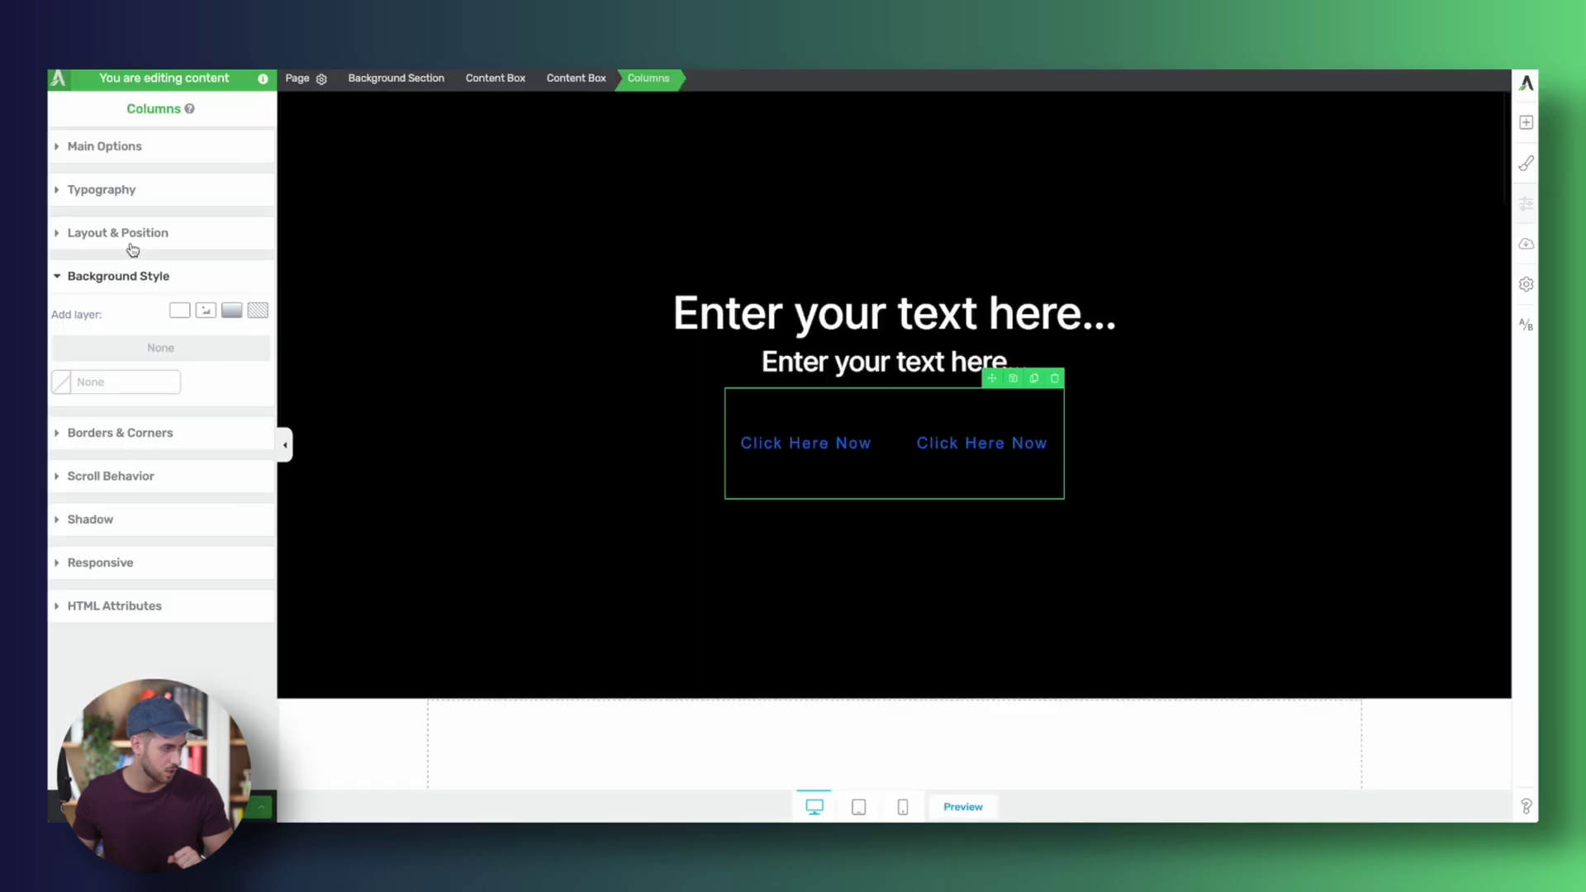
left_click(132, 248)
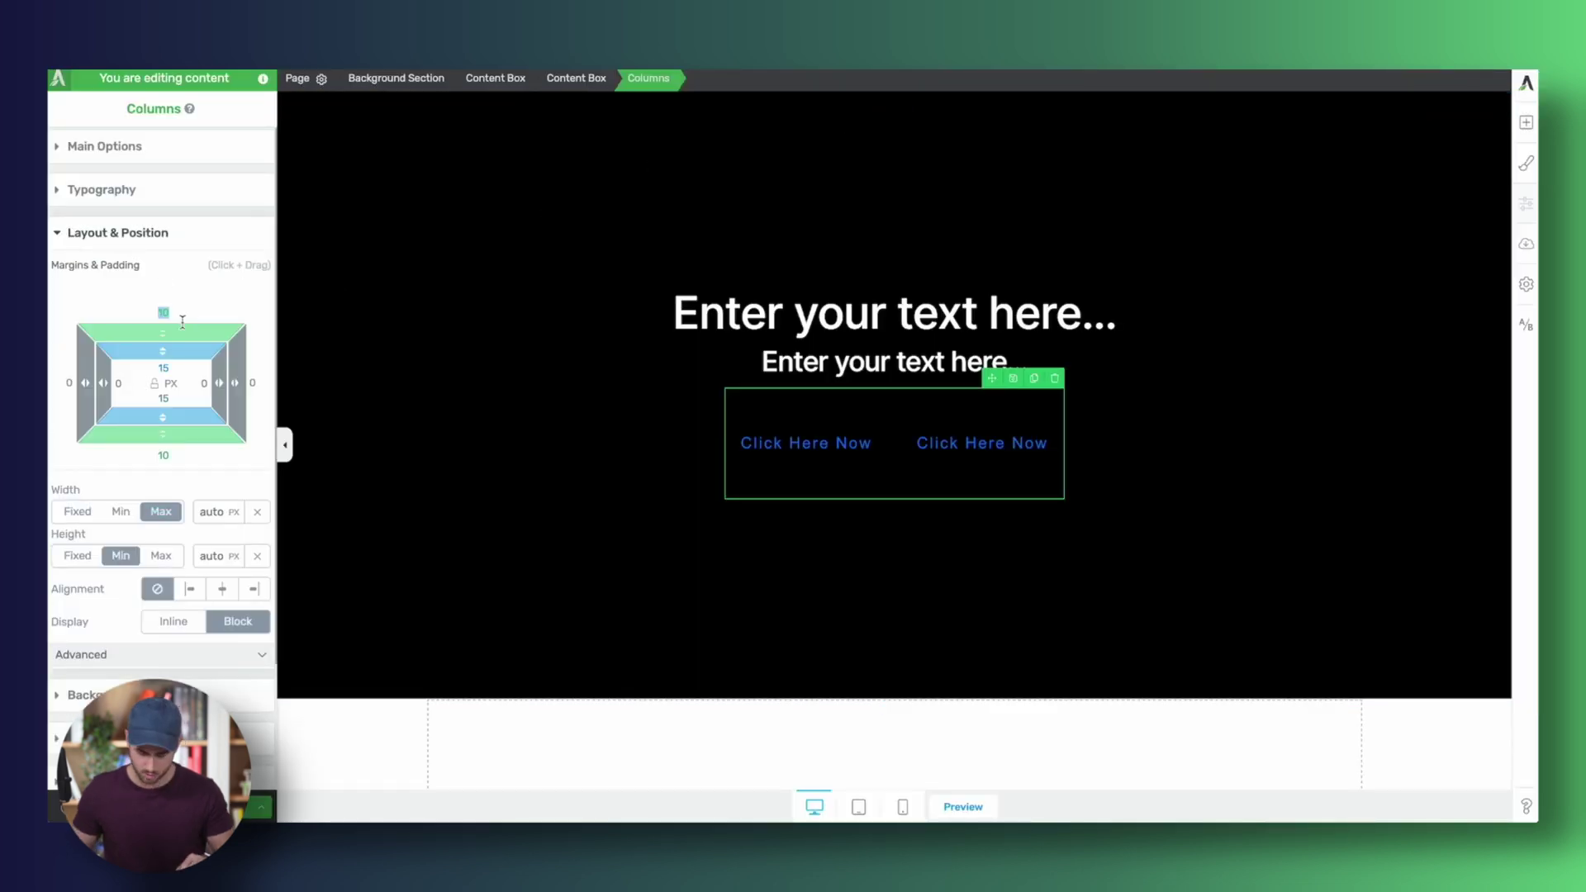
key("Tab")
type("0")
key("Tab")
type("0")
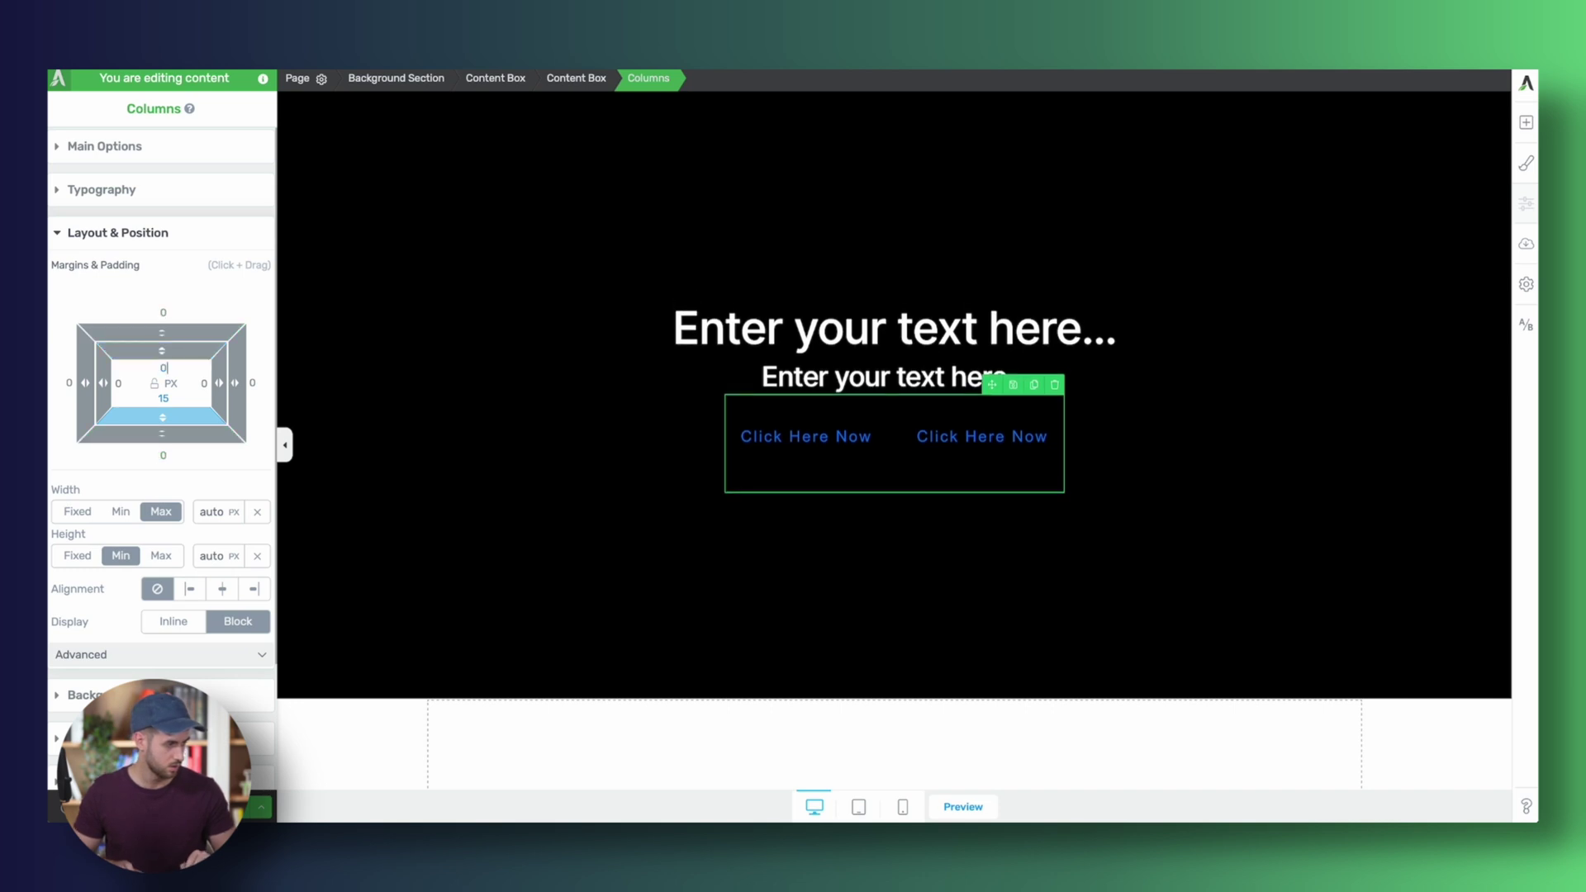
type("0")
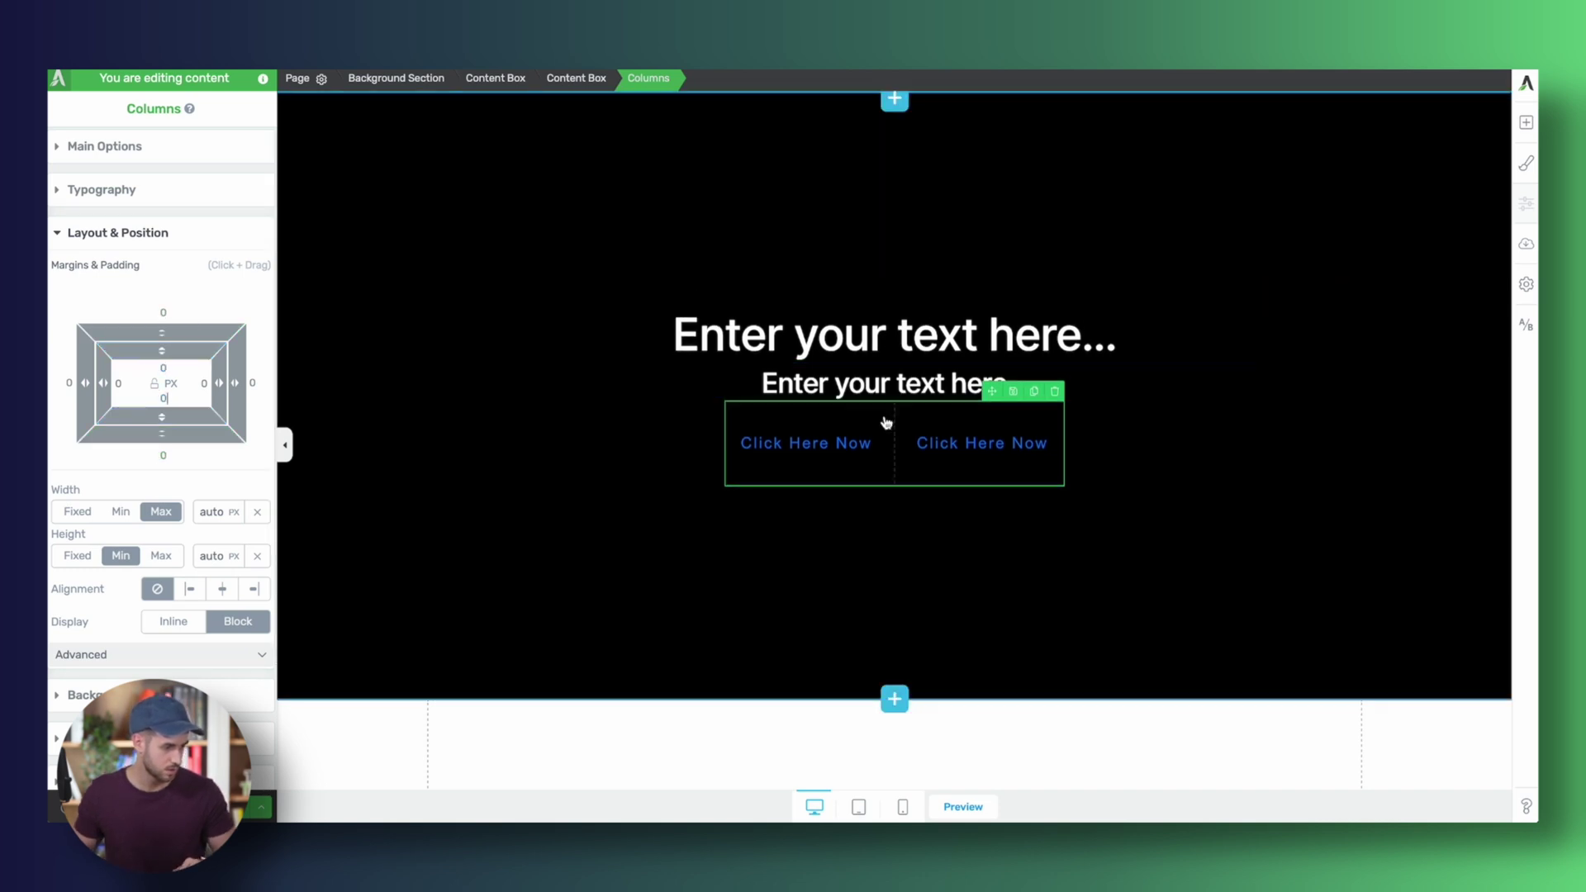
- Set both Click Here Now buttons' top and bottom margins to 0
left_click(826, 424)
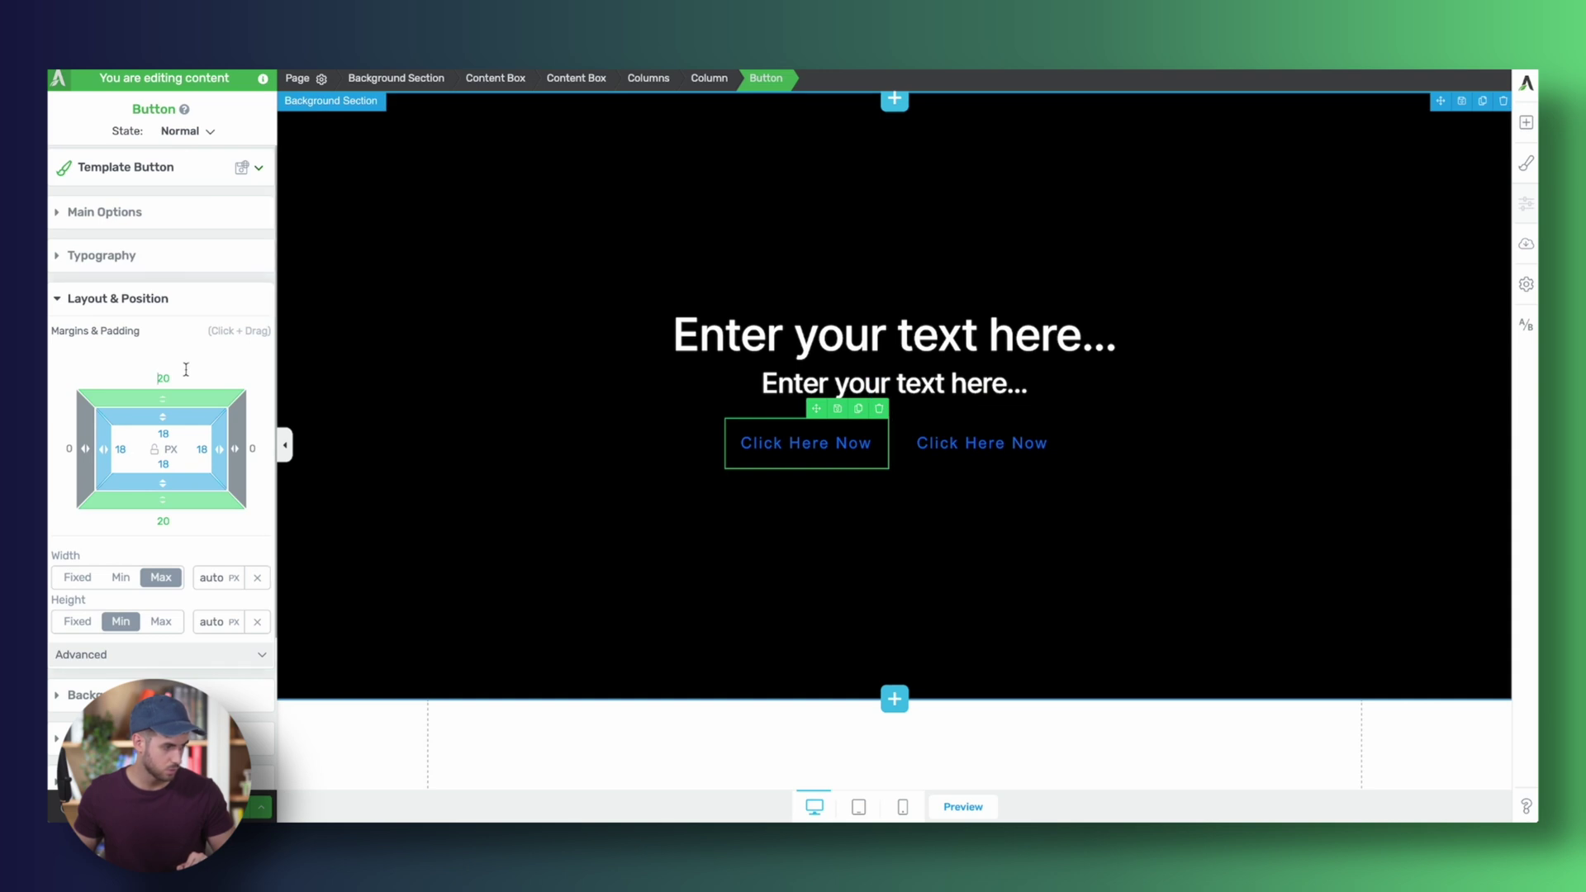
type("0")
key("Tab")
type("0")
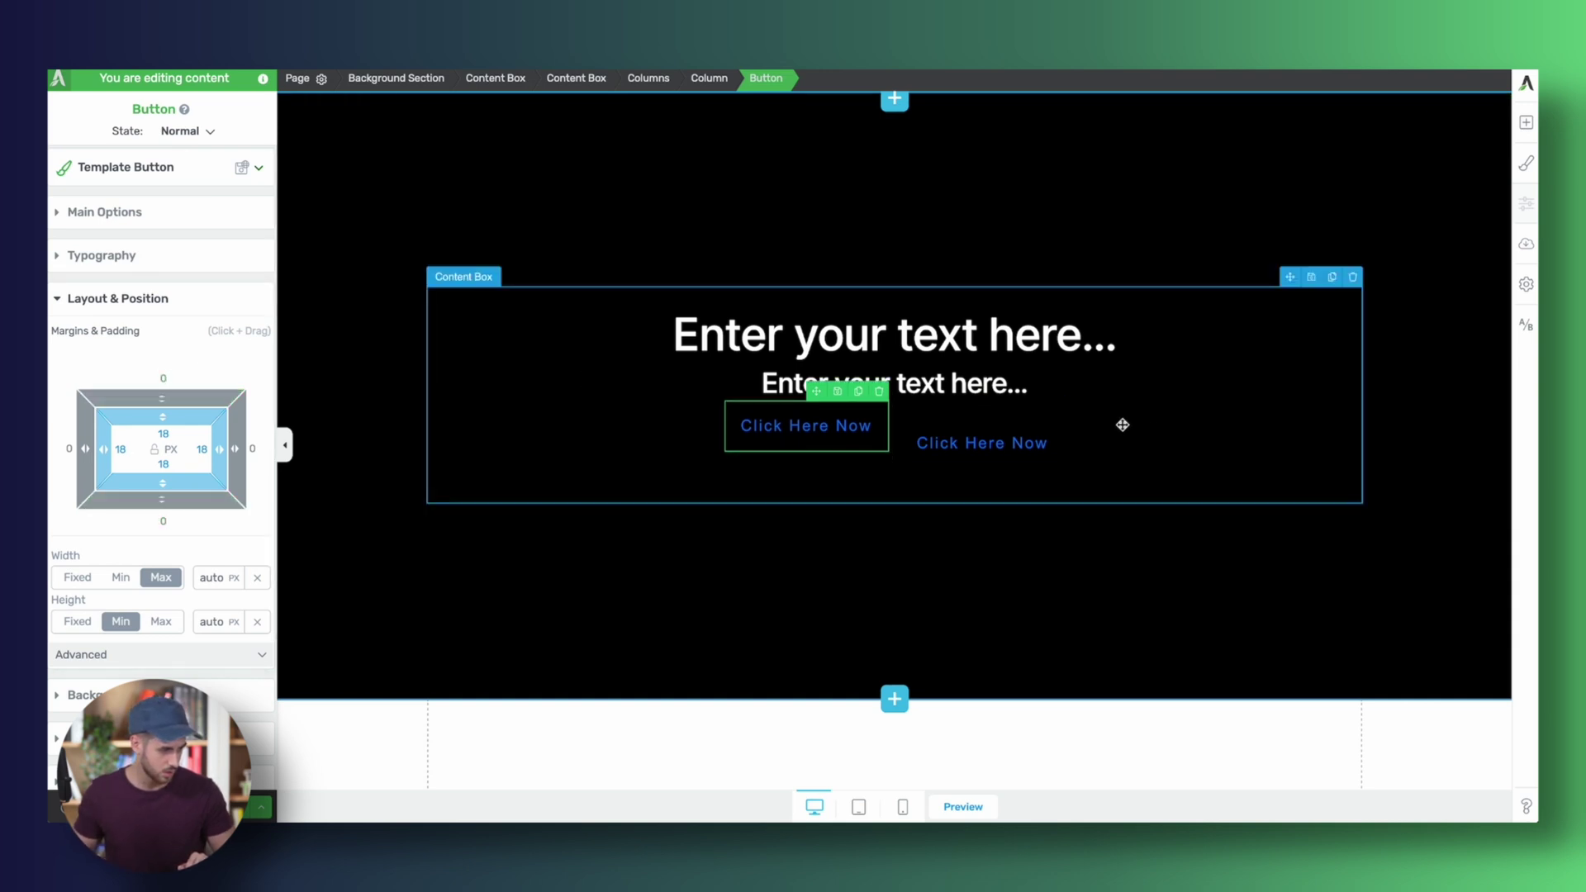
left_click(972, 428)
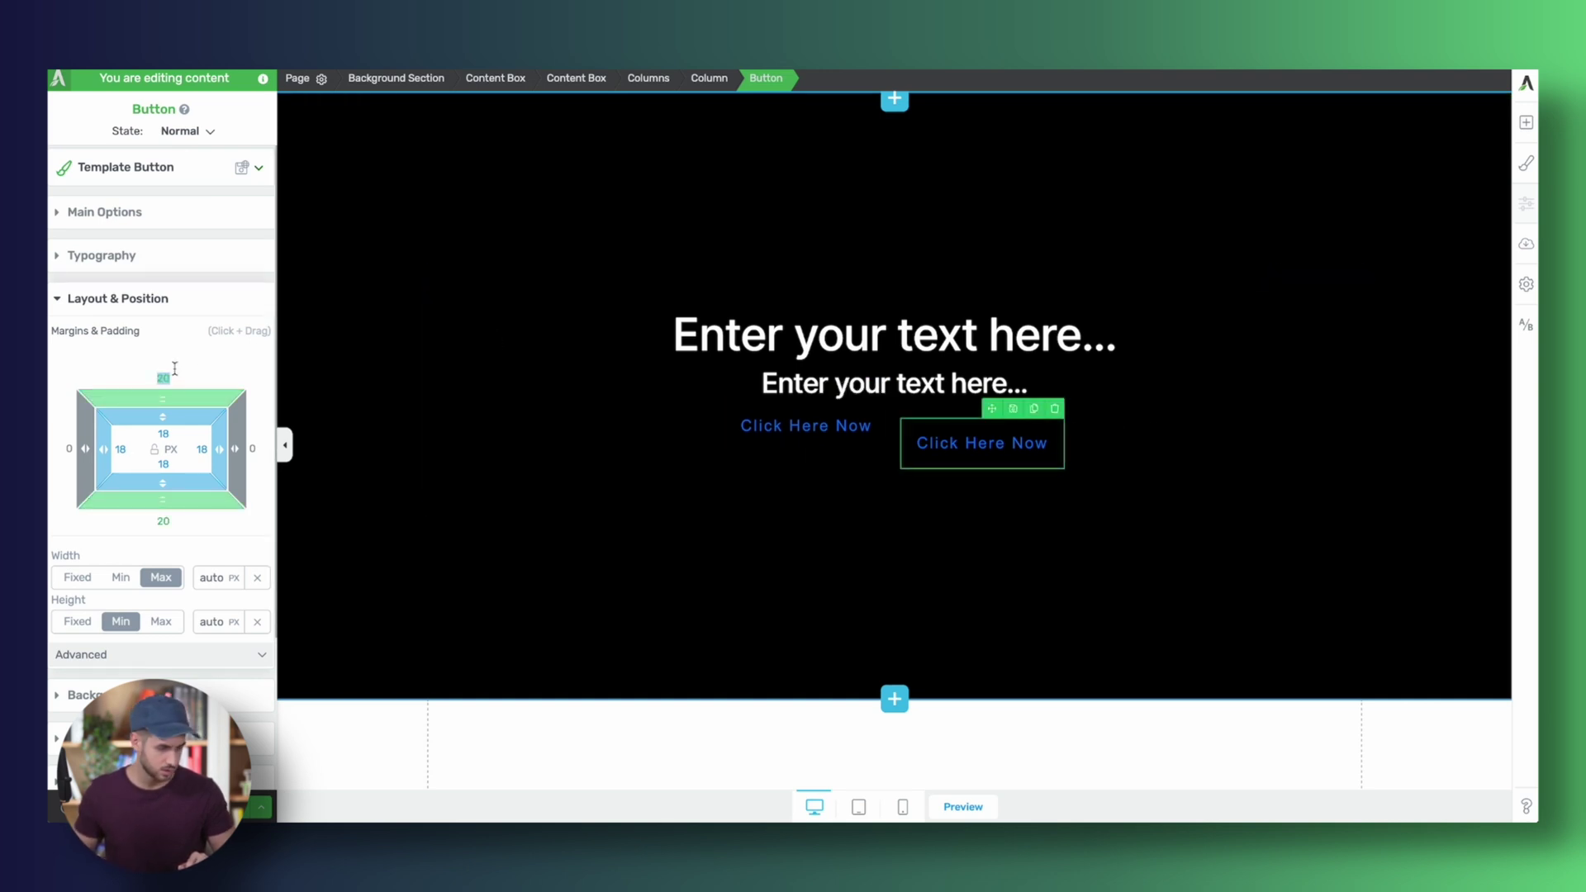
type("00")
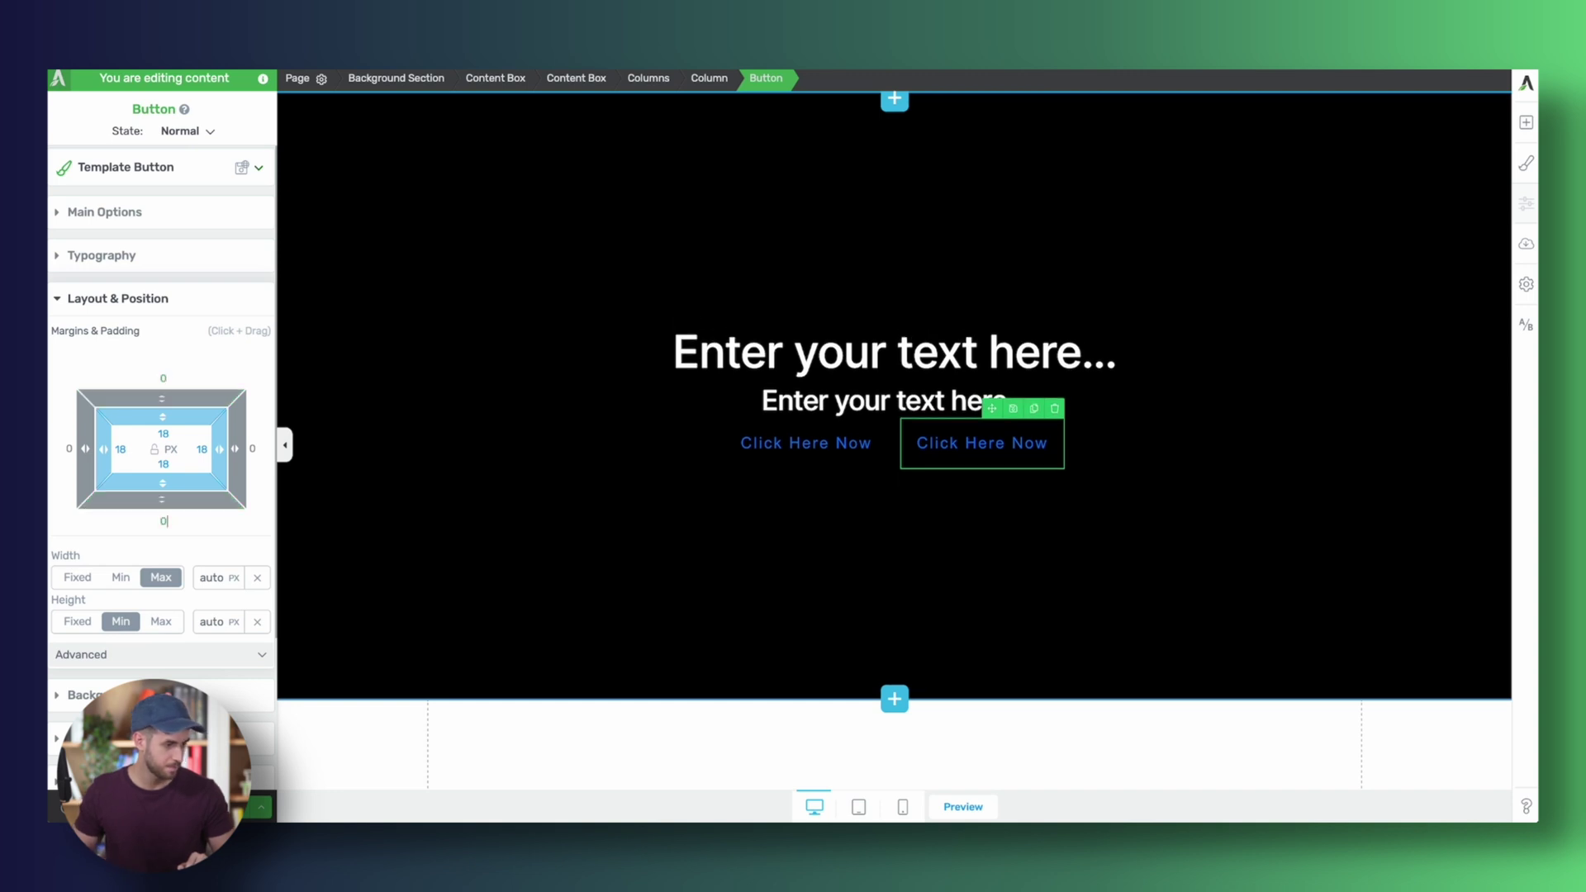
left_click(701, 546)
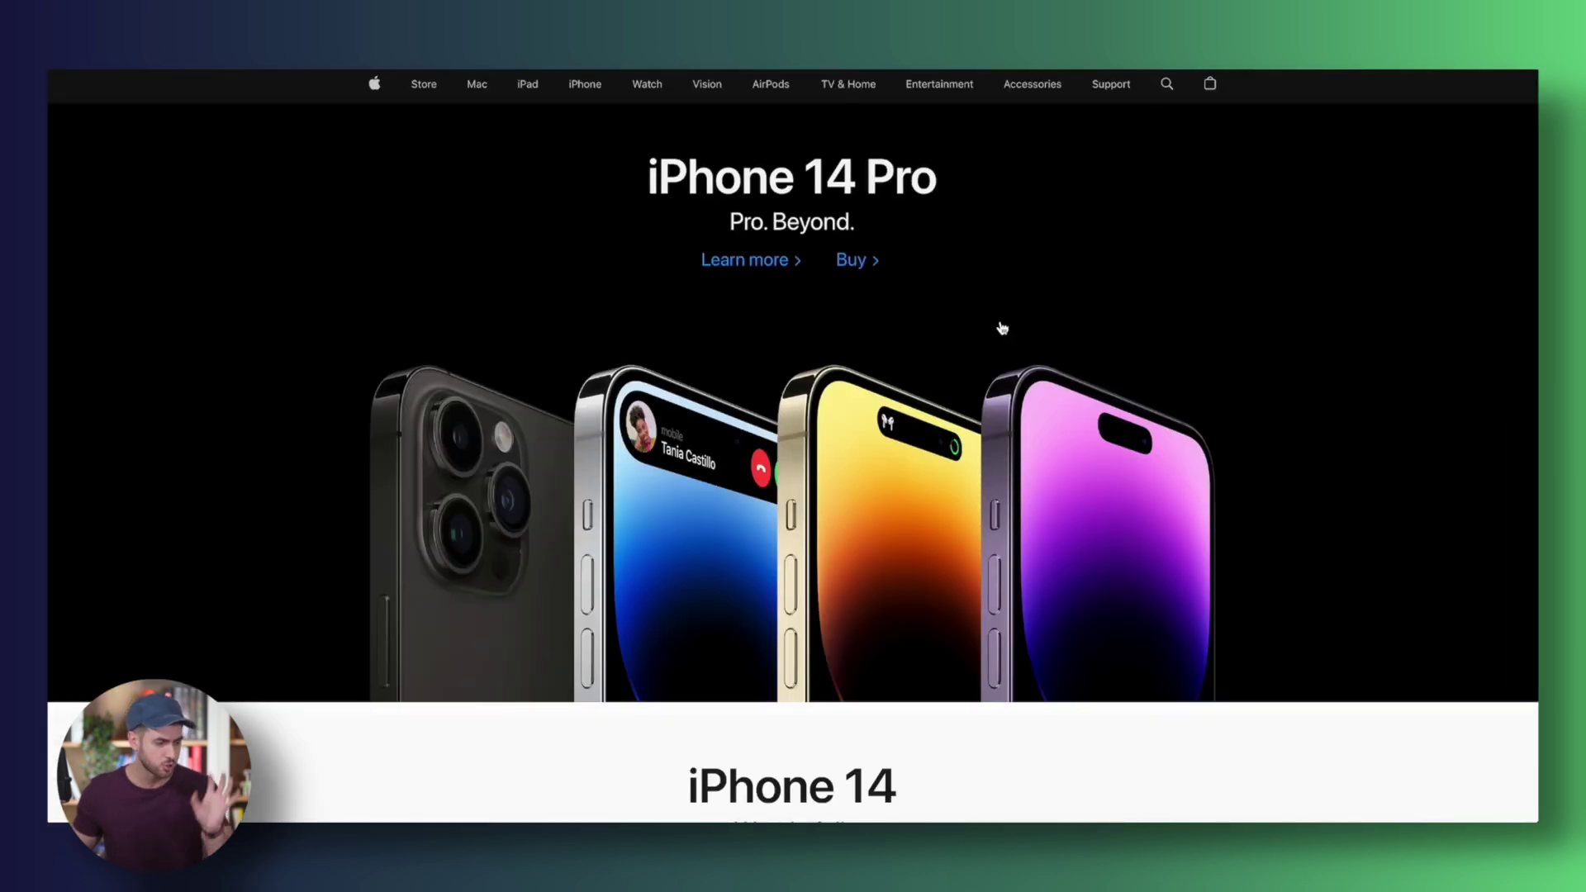
scroll(971, 395, "down", 10)
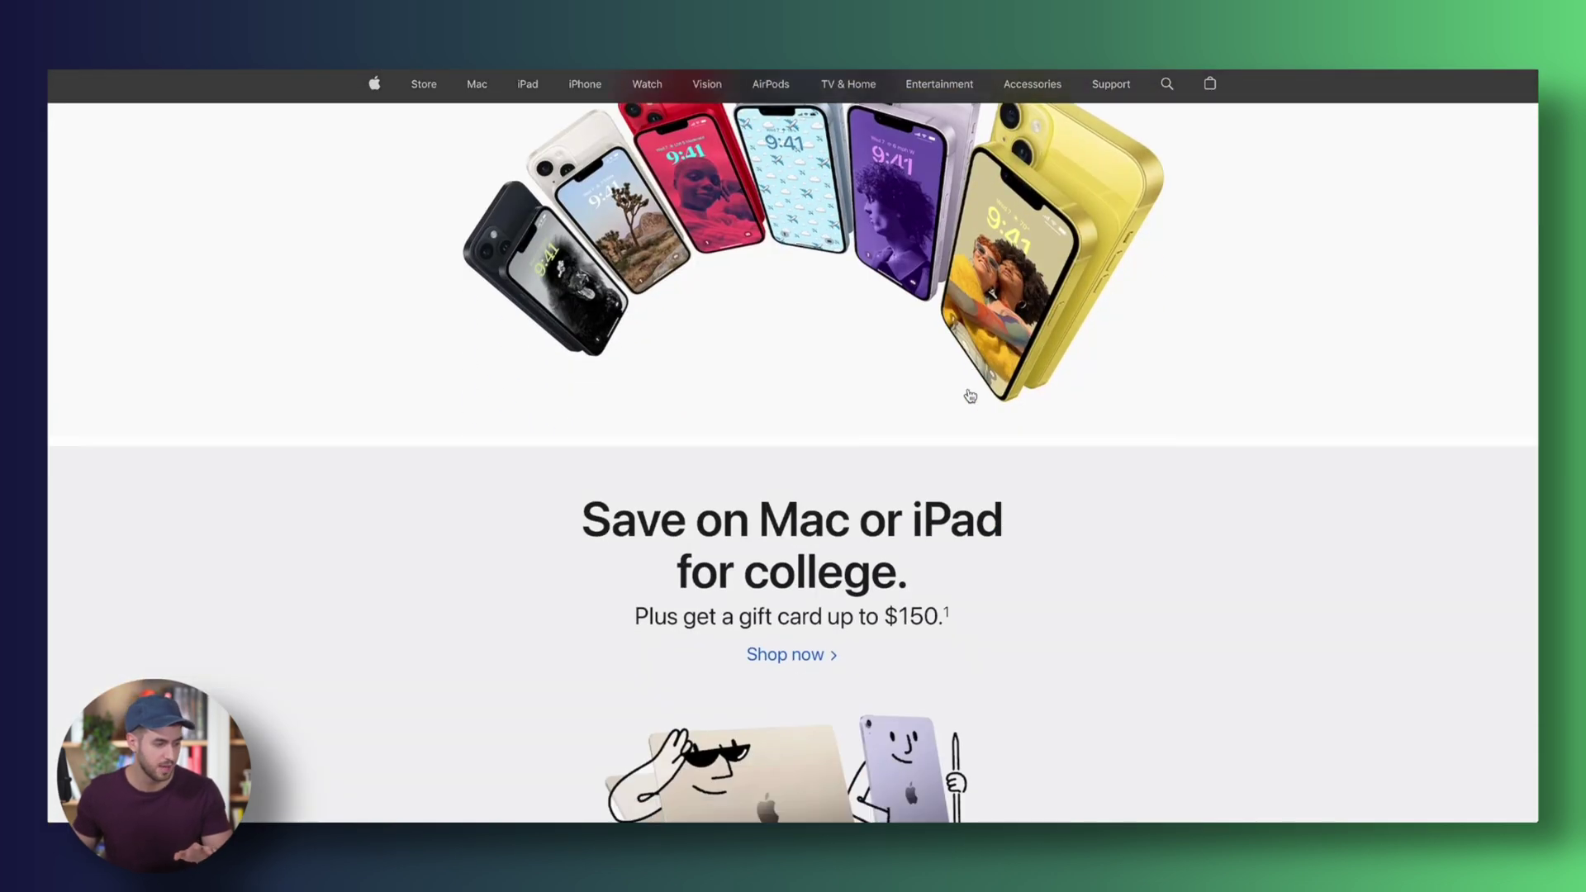
scroll(971, 395, "down", 5)
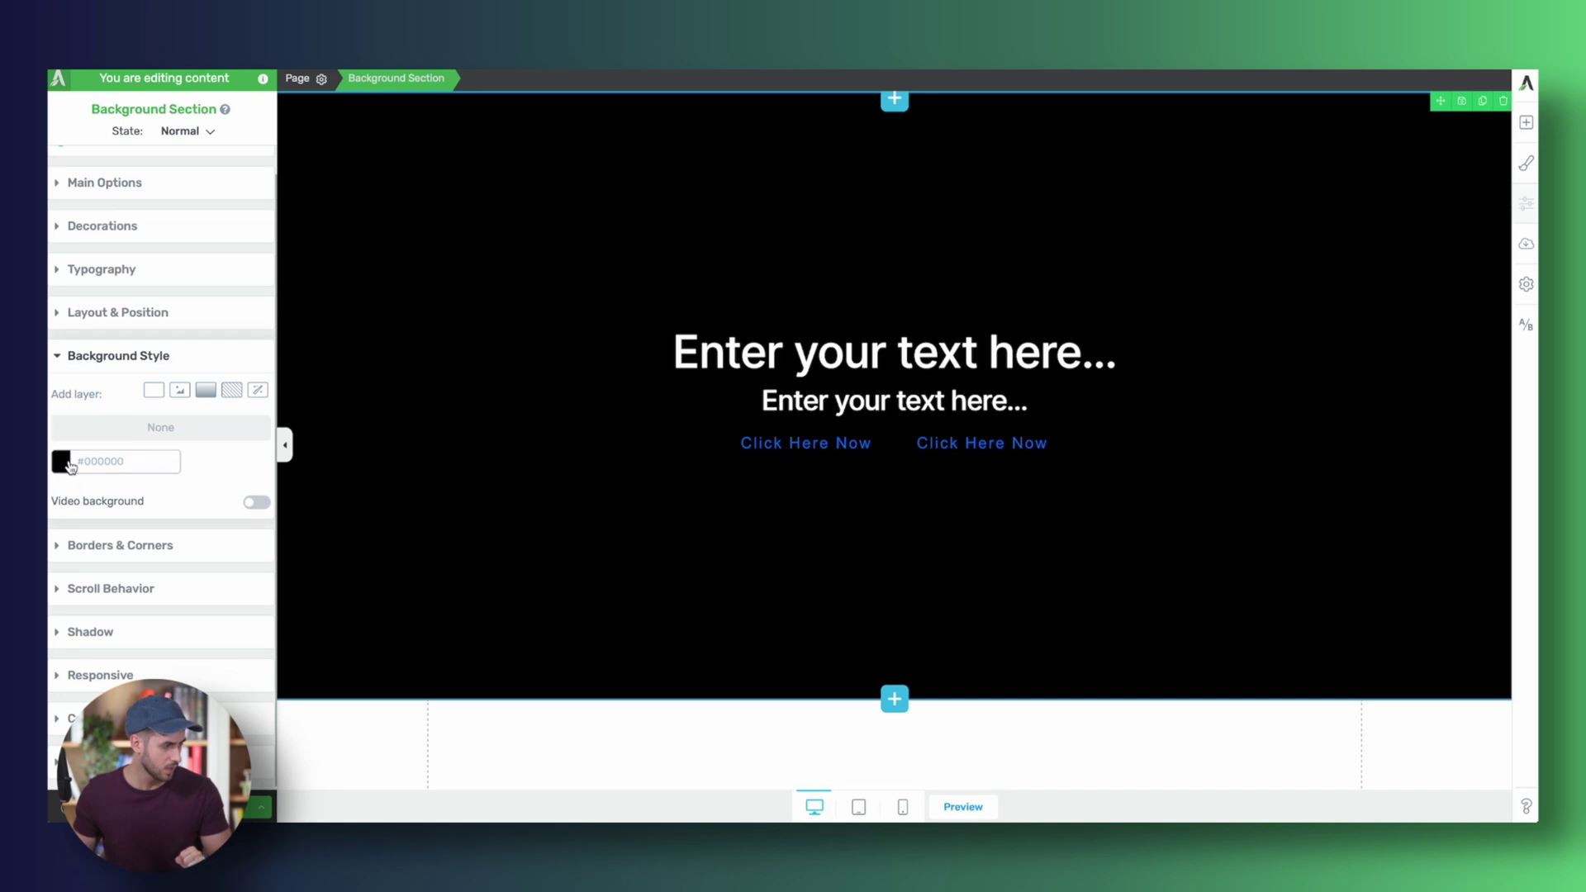
- Add the iPhone 14 Pro photo from the Media Library as the hero's background image layer
left_click(182, 393)
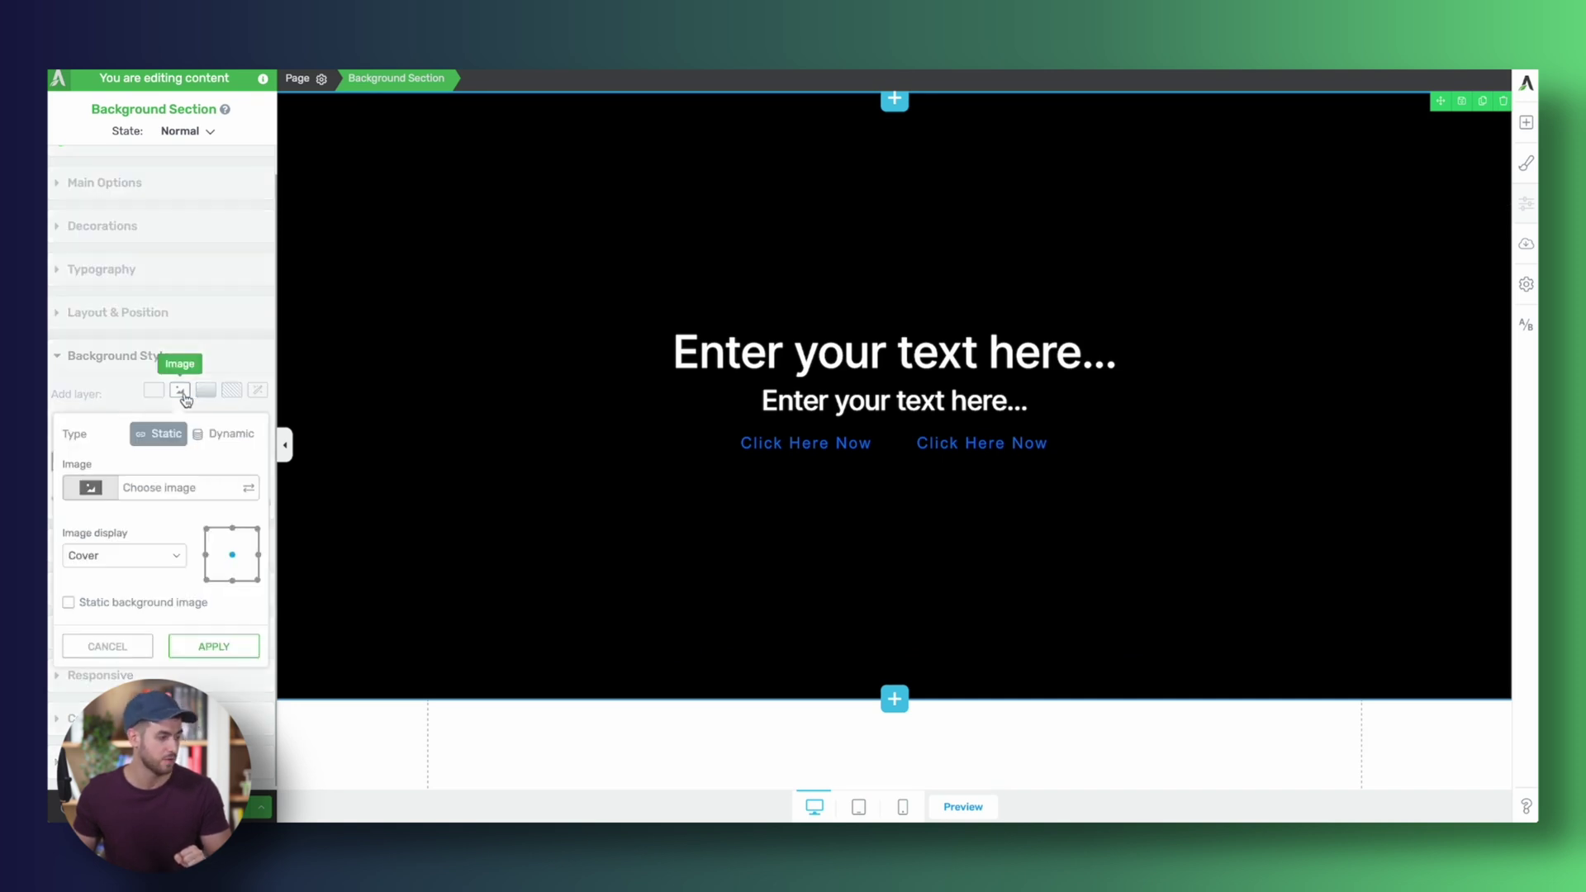
left_click(167, 489)
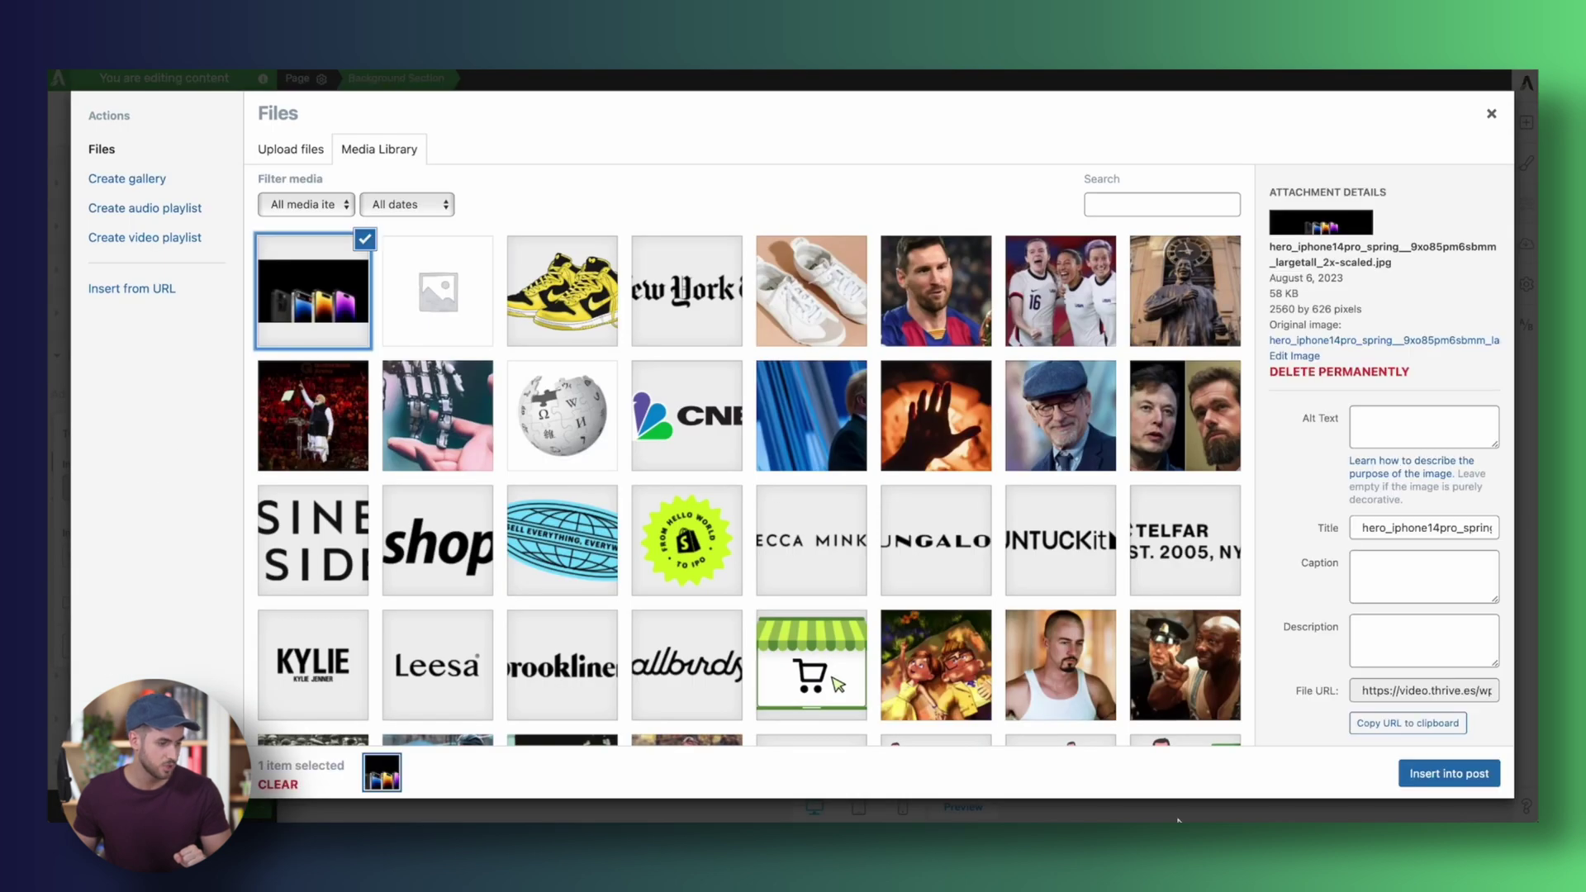
left_click(1456, 775)
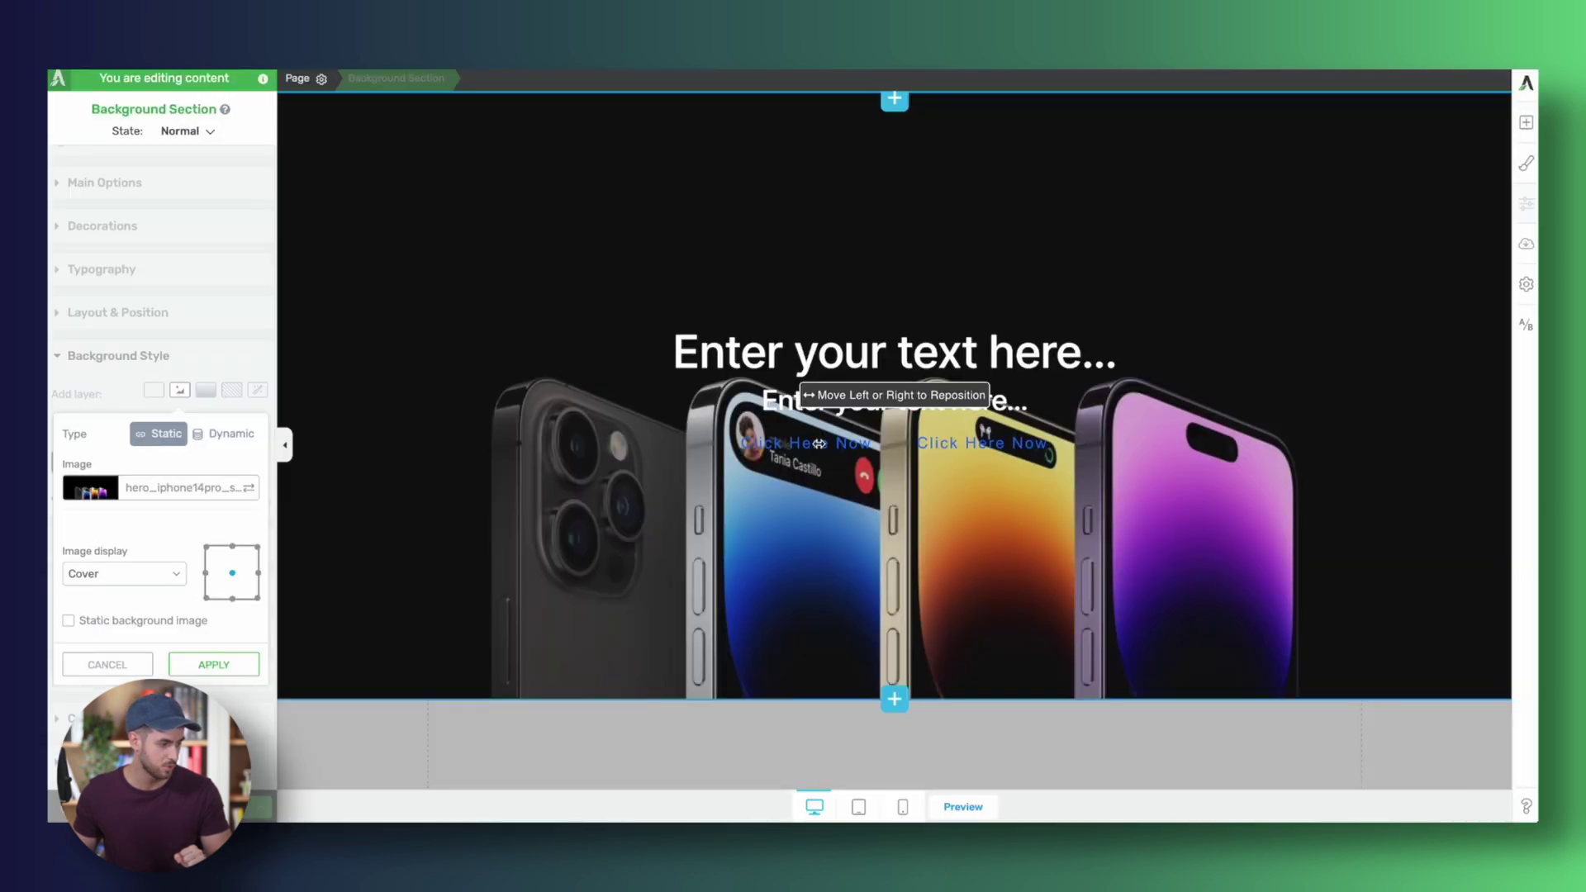
left_click(246, 664)
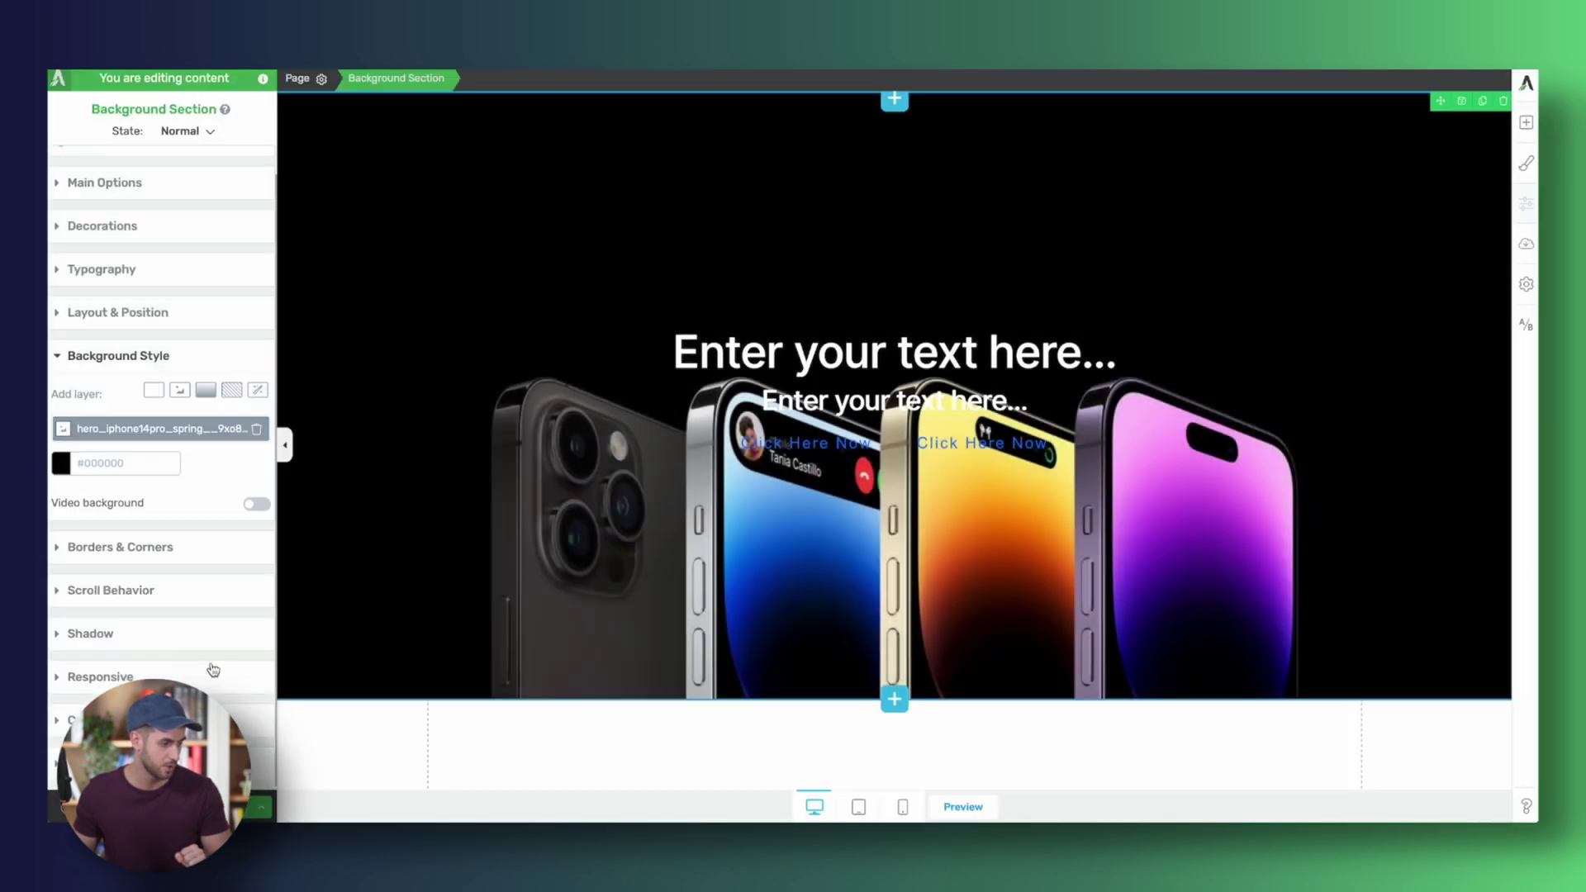
- Offset the hero Content Box vertically to -136 px in Advanced positioning
left_click(703, 316)
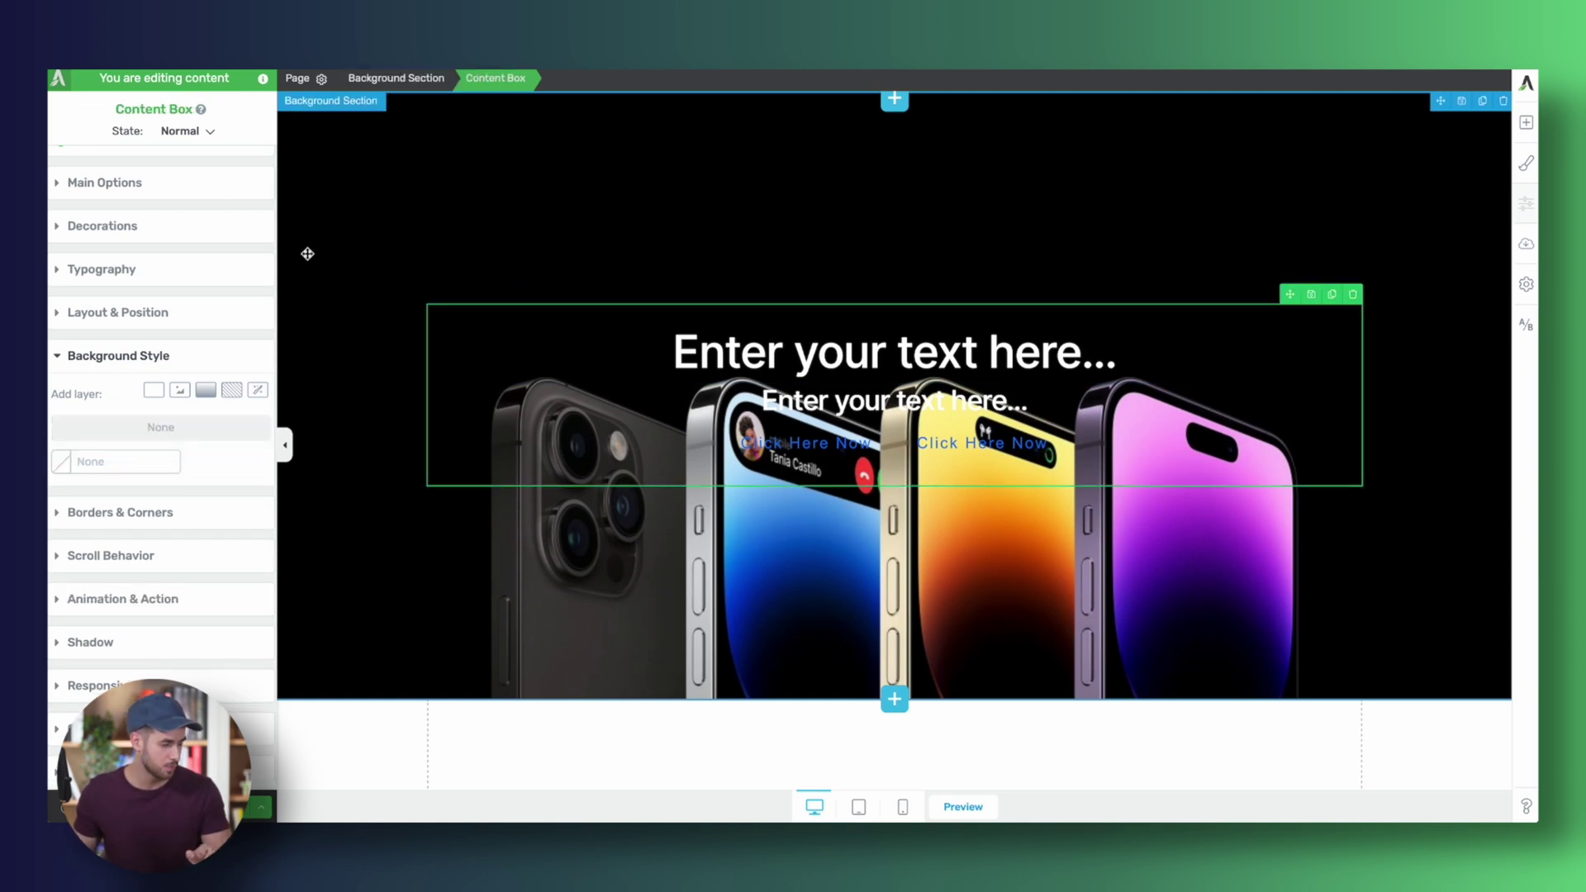
left_click(334, 210)
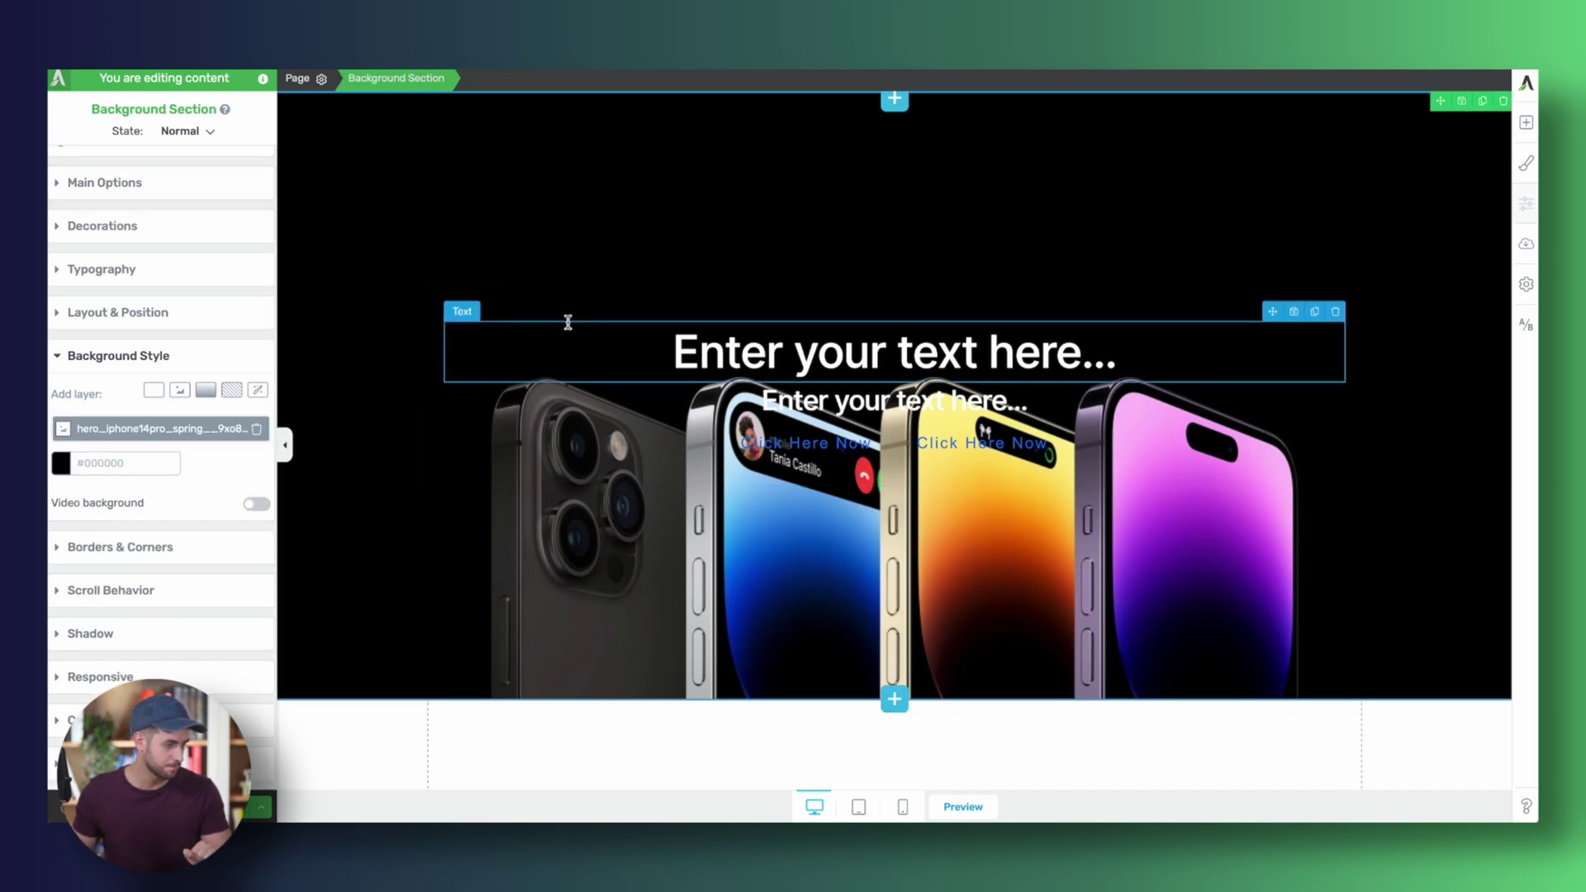
left_click(541, 310)
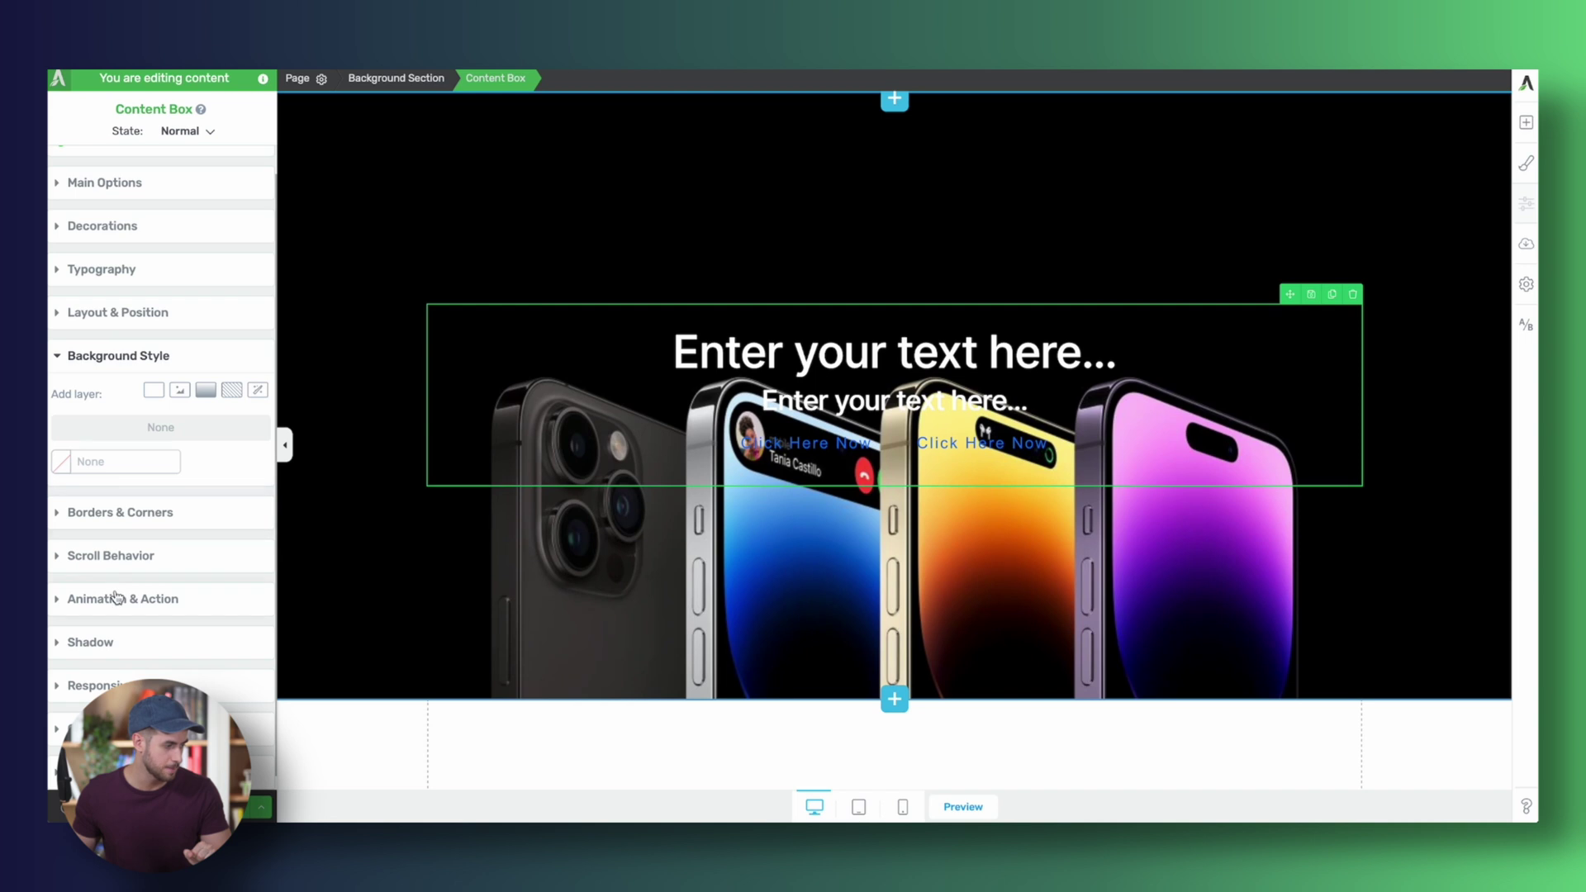
left_click(149, 319)
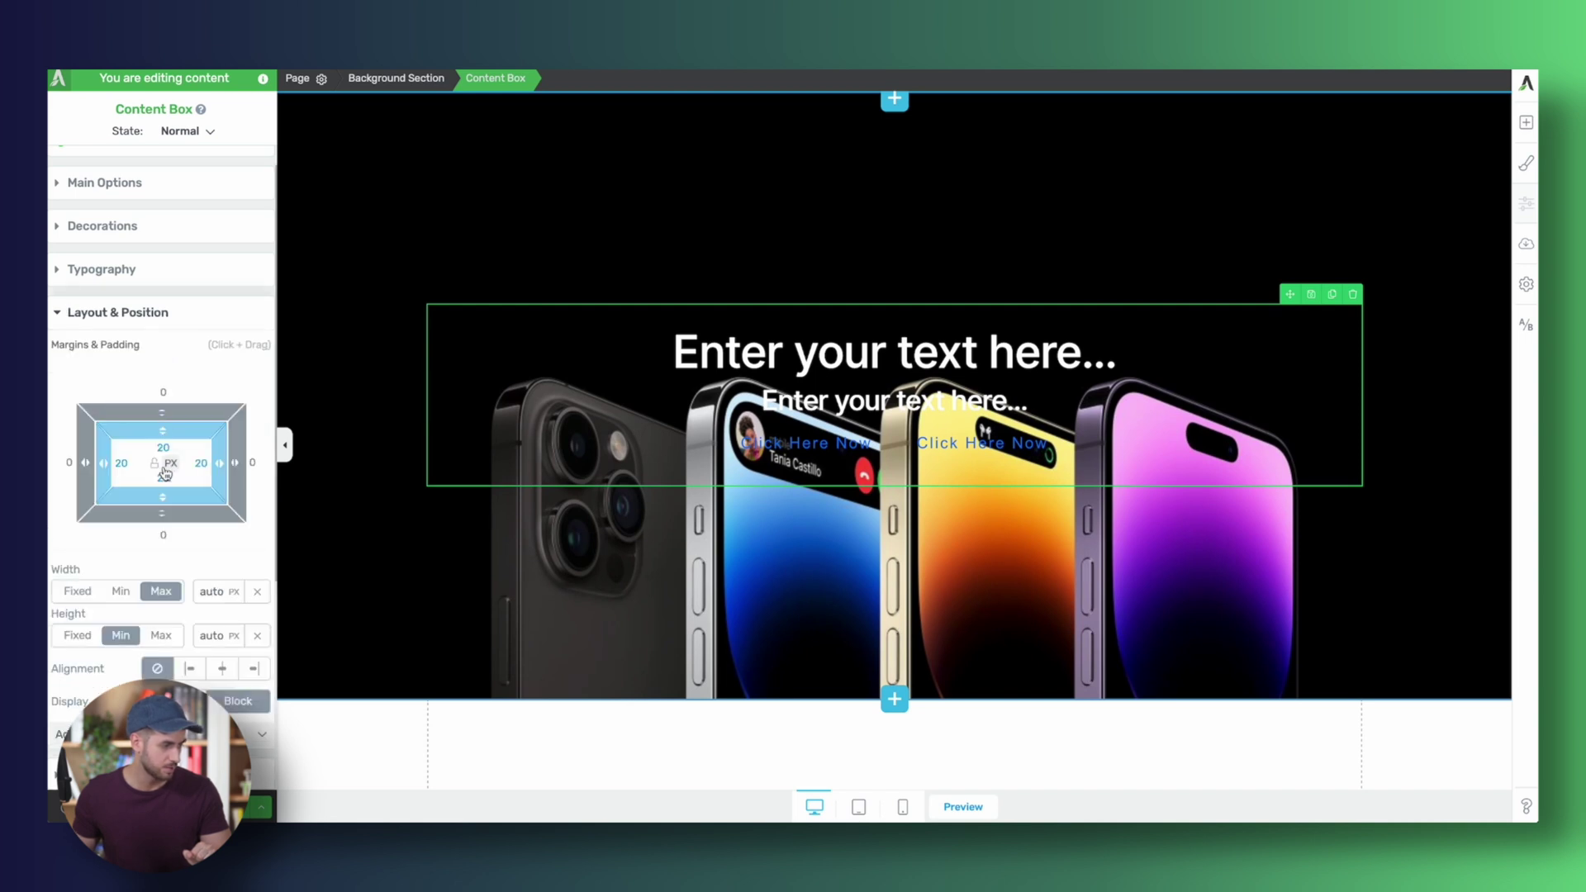
scroll(168, 598, "down", 3)
left_click(181, 527)
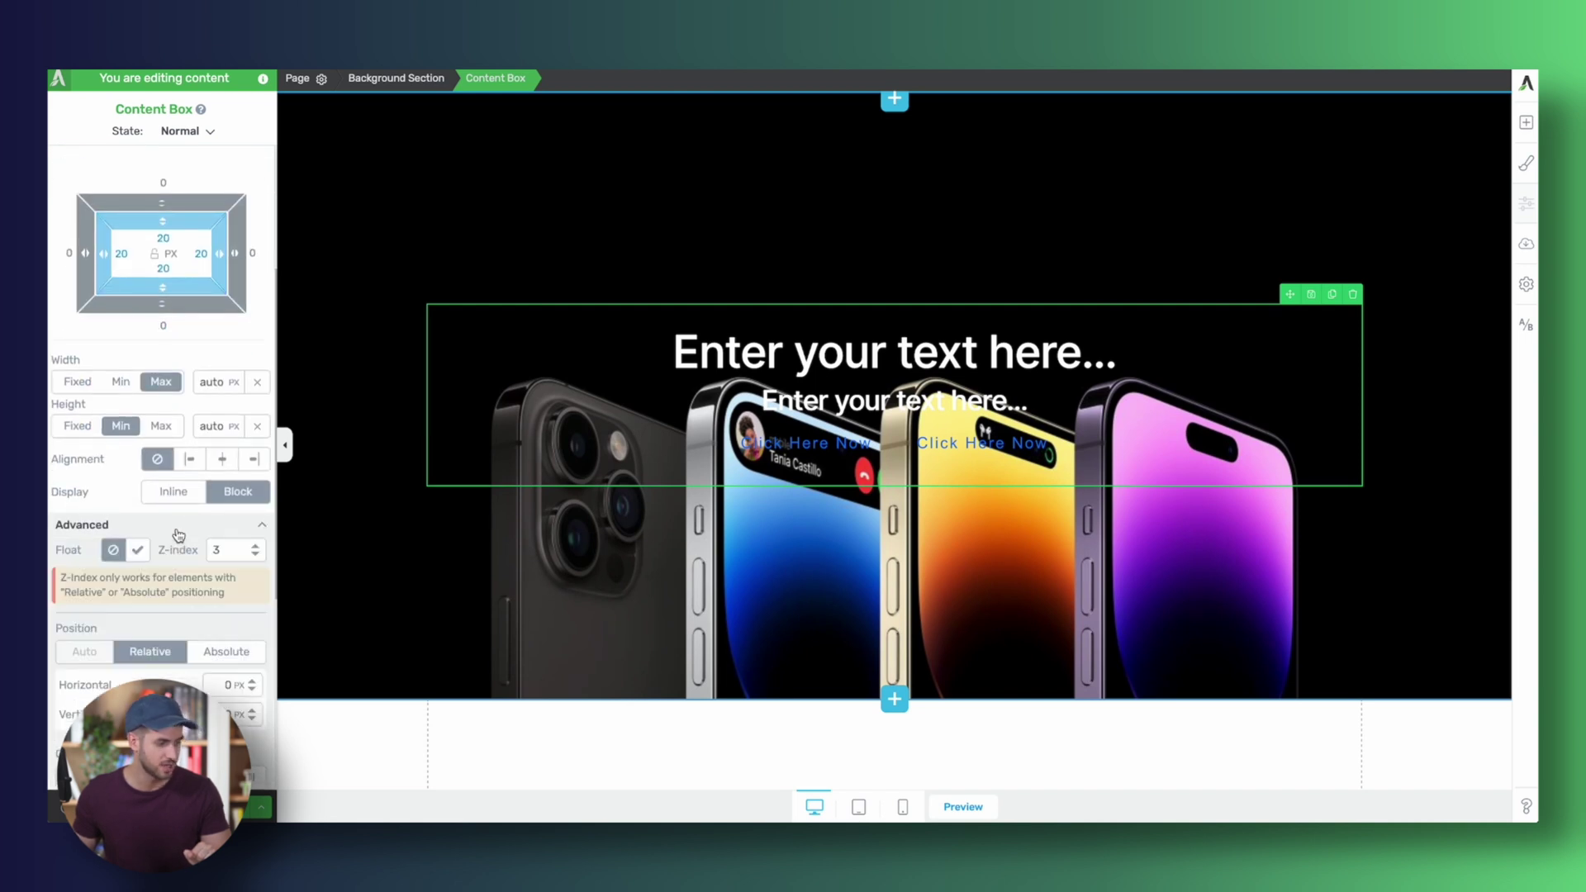
scroll(176, 616, "down", 1)
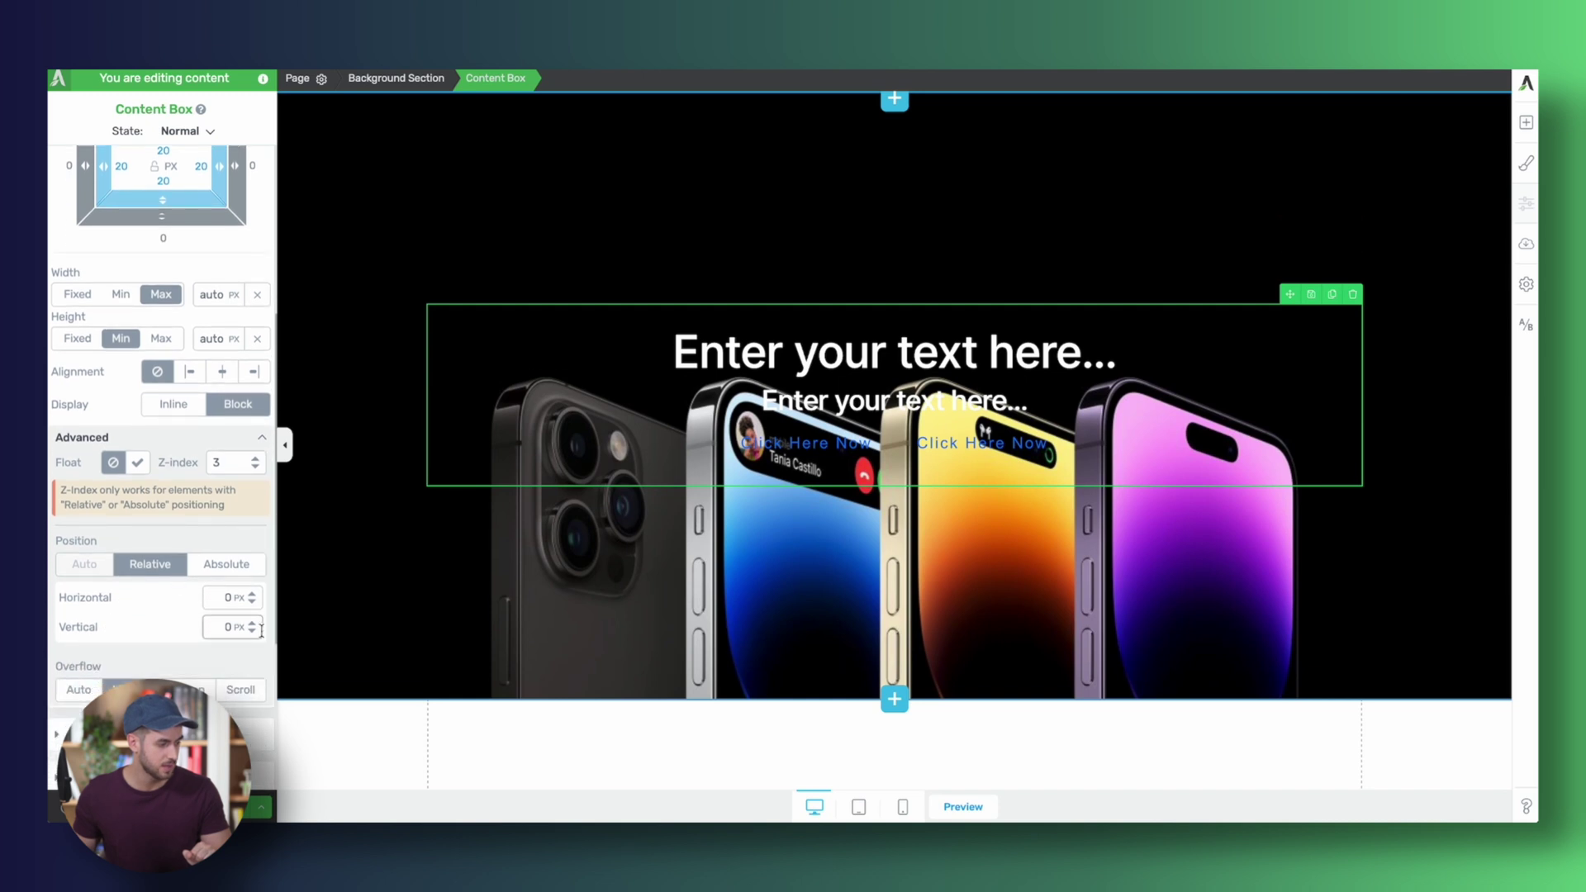
left_click_drag(254, 626, 283, 447)
left_click(283, 447)
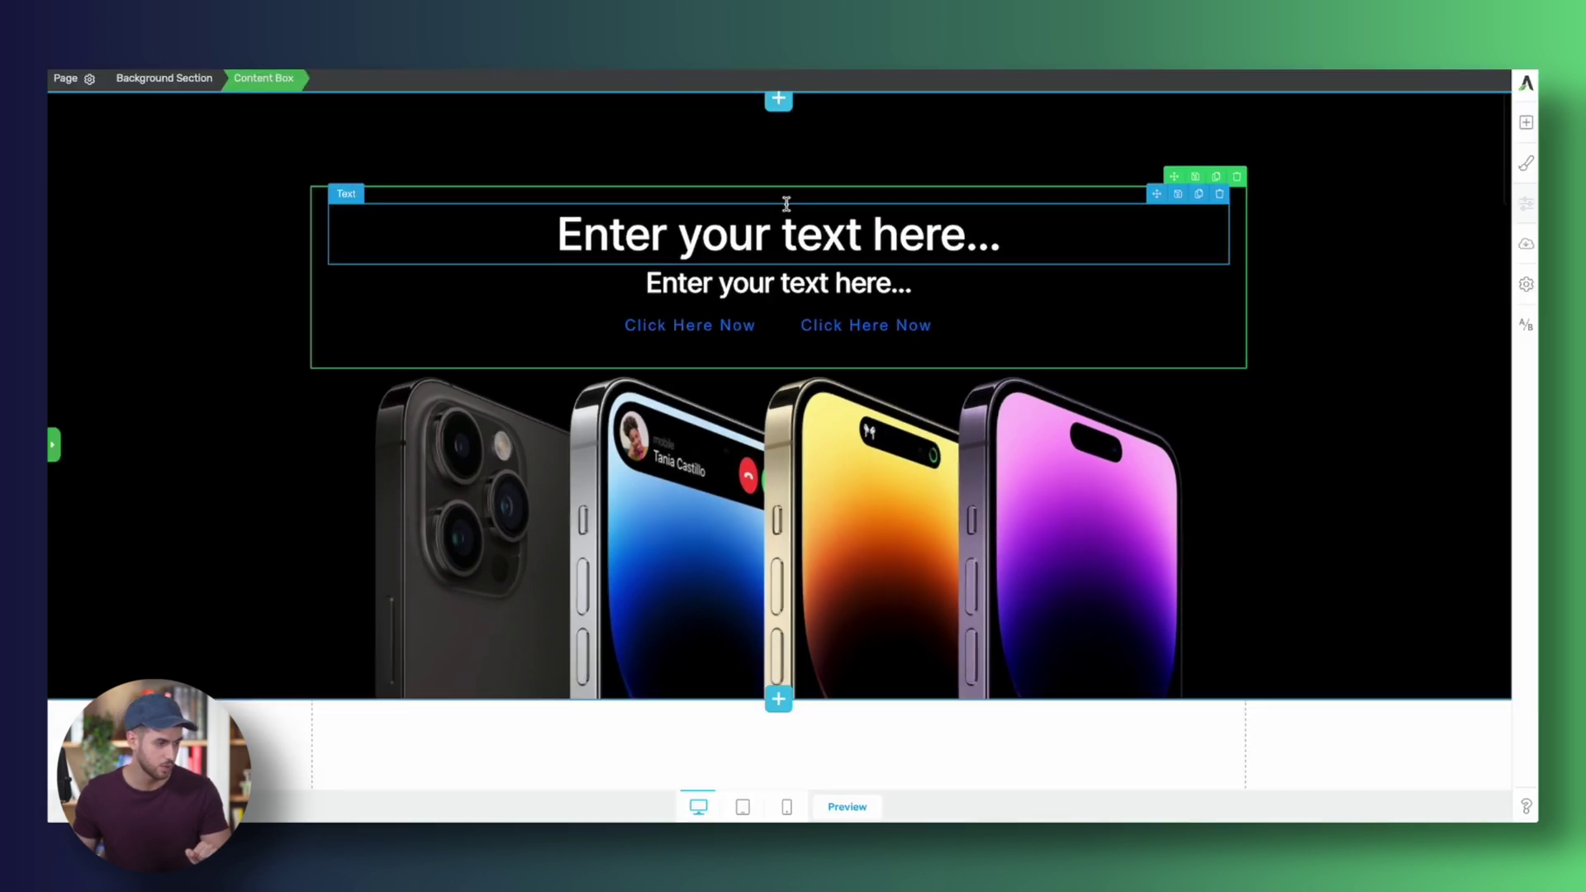
- Replace the hero heading's placeholder text with 'iPhone 14'
left_click(787, 203)
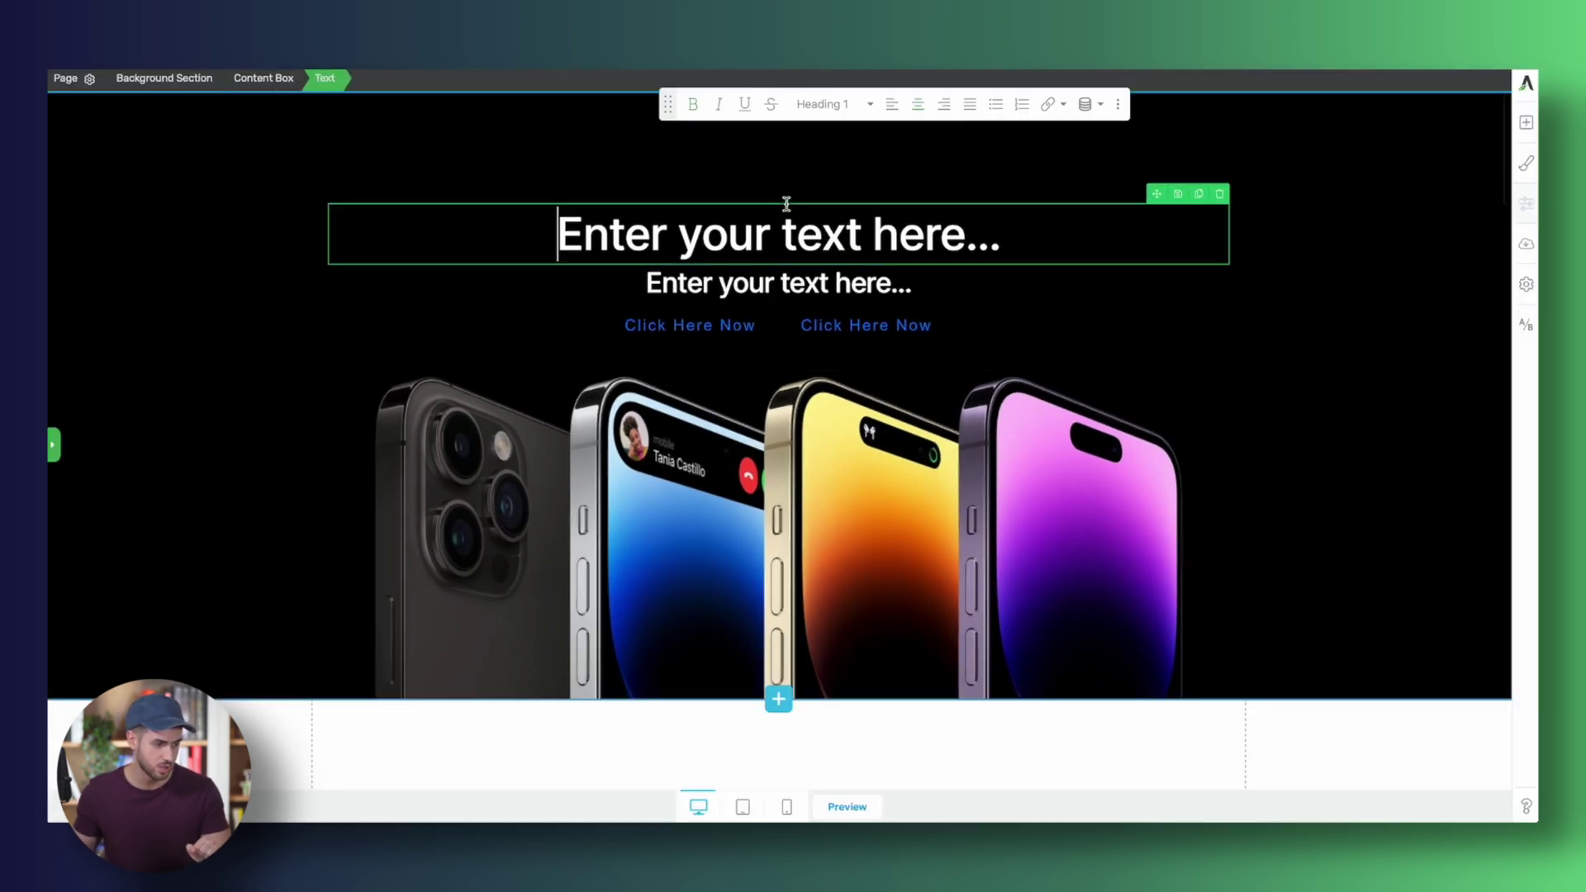
key("ctrl+a")
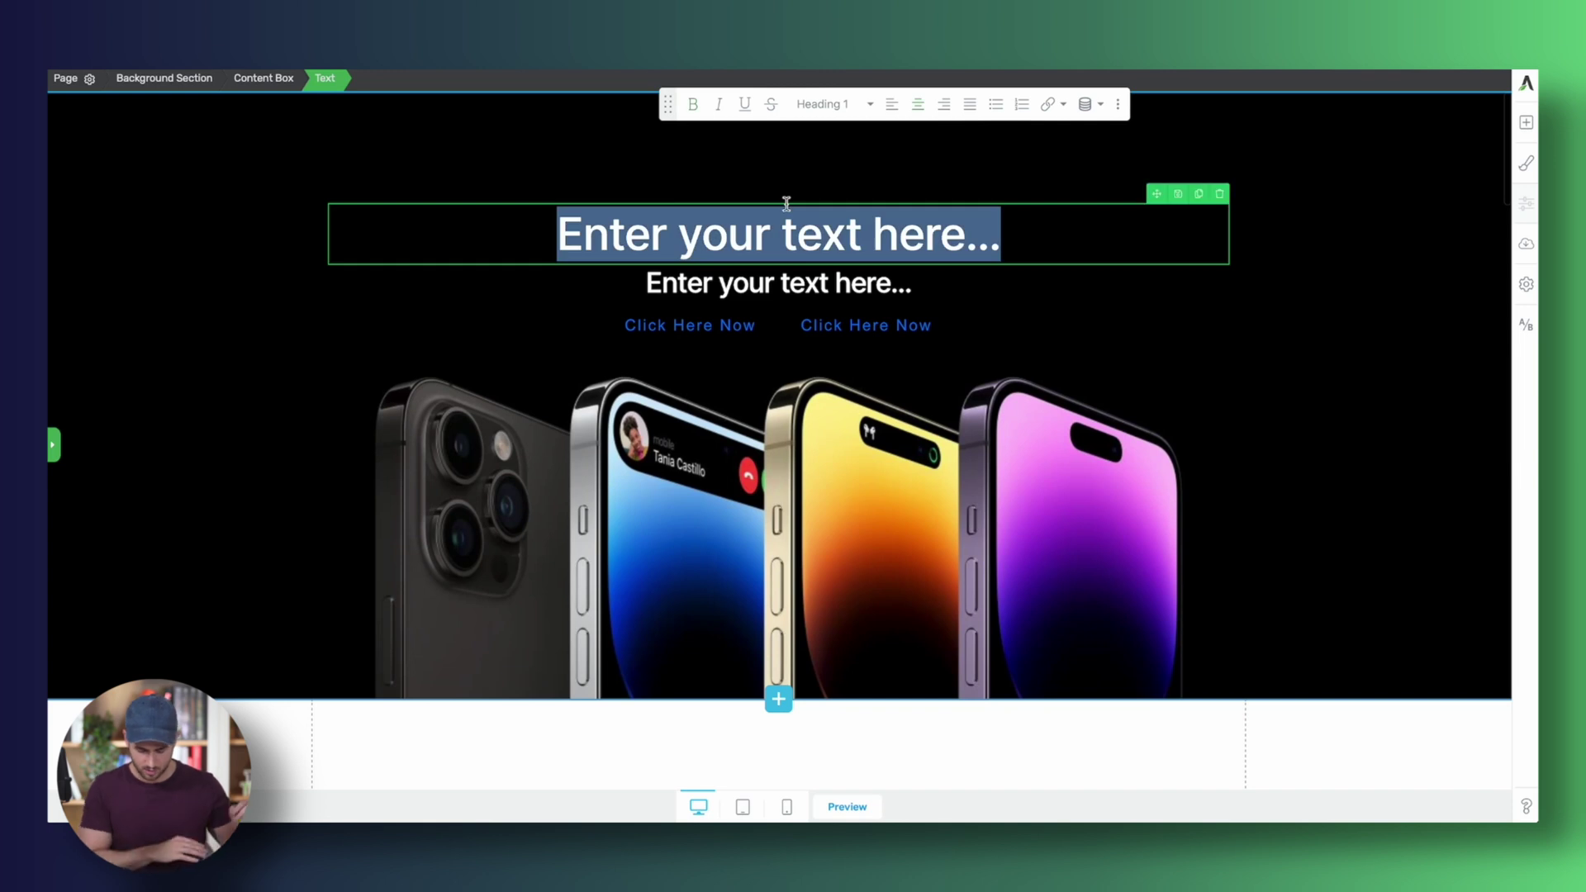
type("iPhone 14")
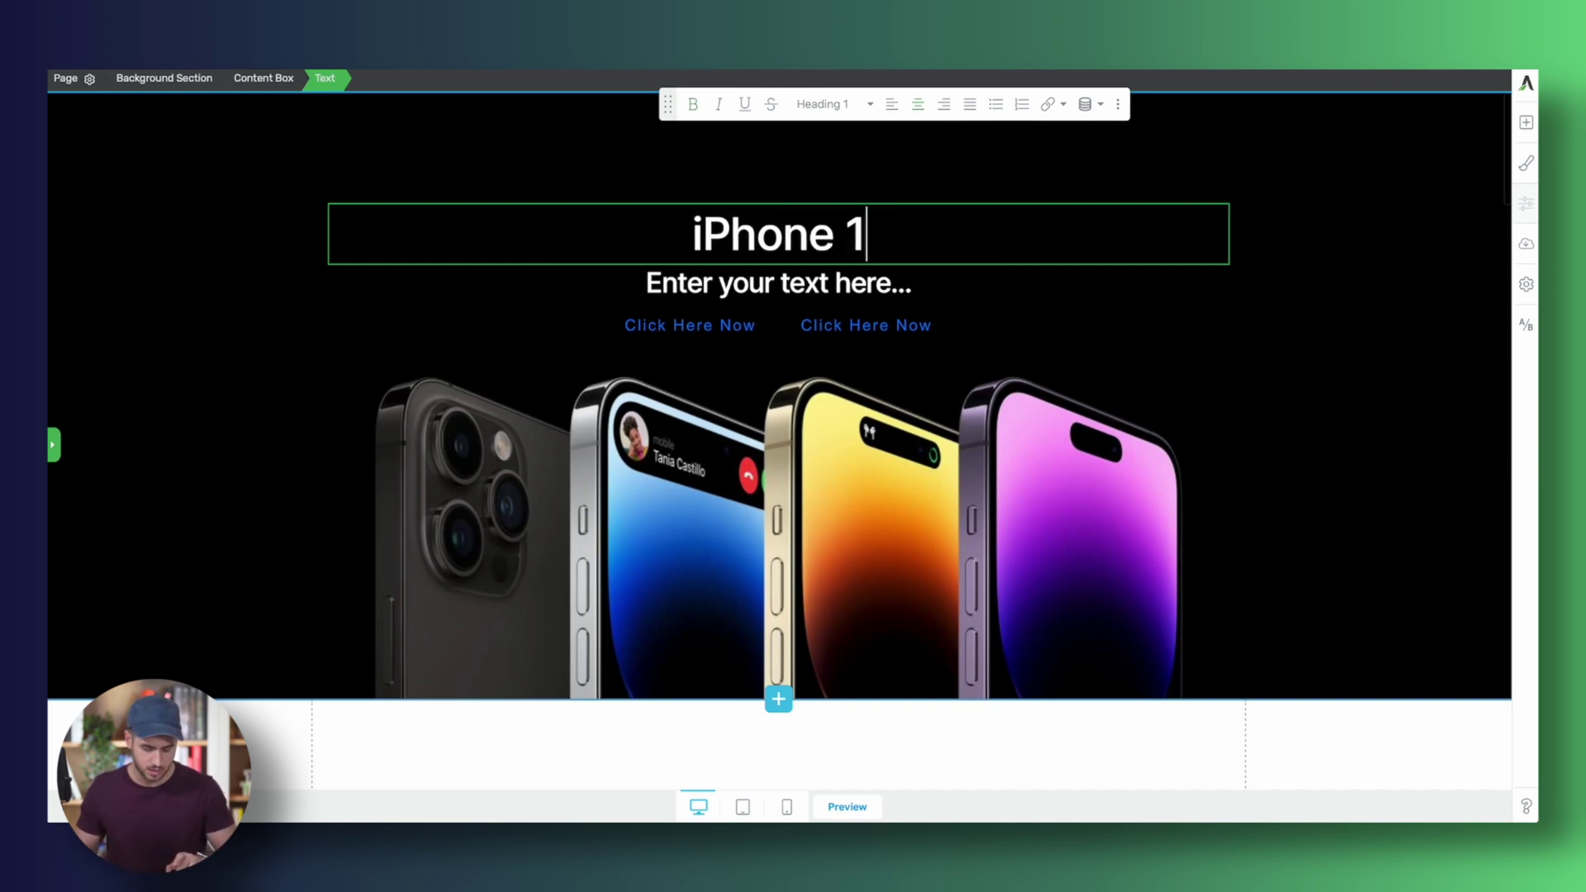
left_click(1041, 284)
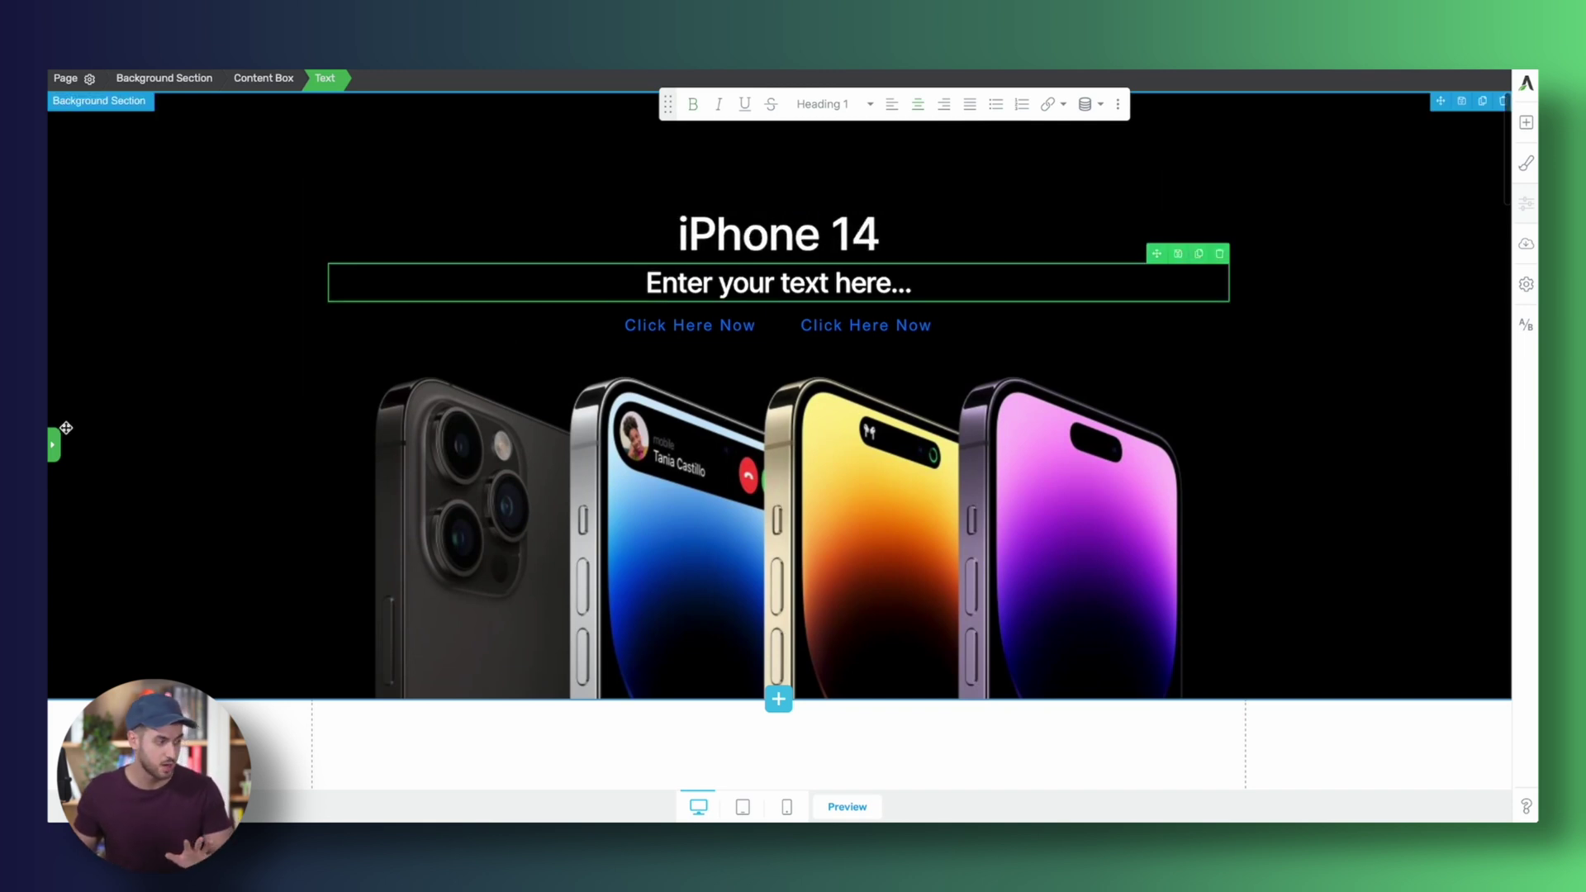
left_click(58, 443)
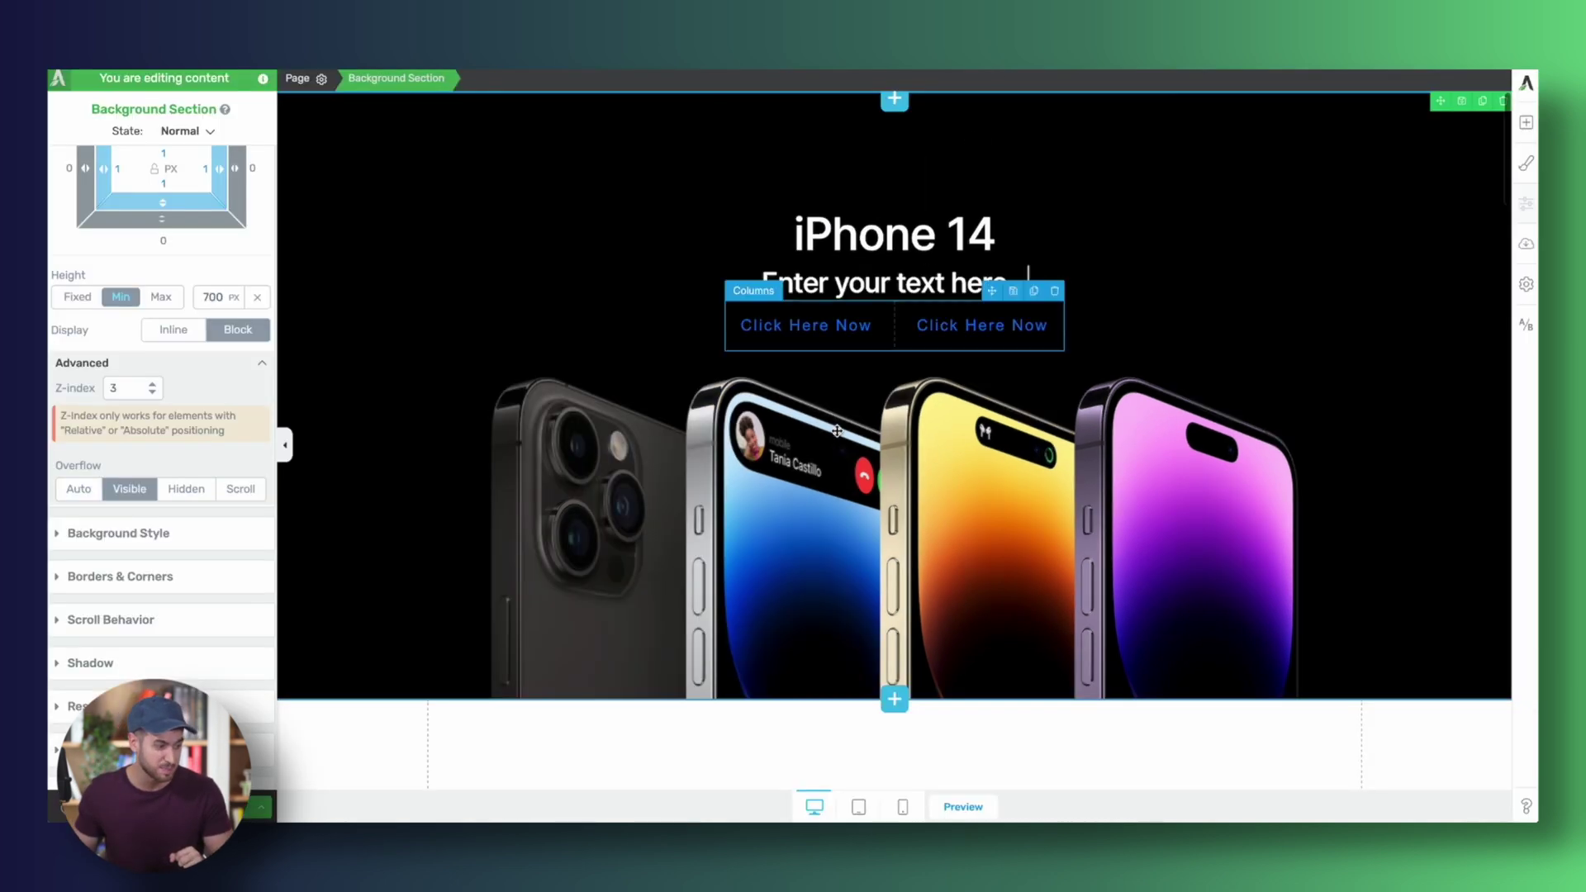
- Give the second section a white #ffffff background and delete its phone image layer
scroll(825, 442, "down", 6)
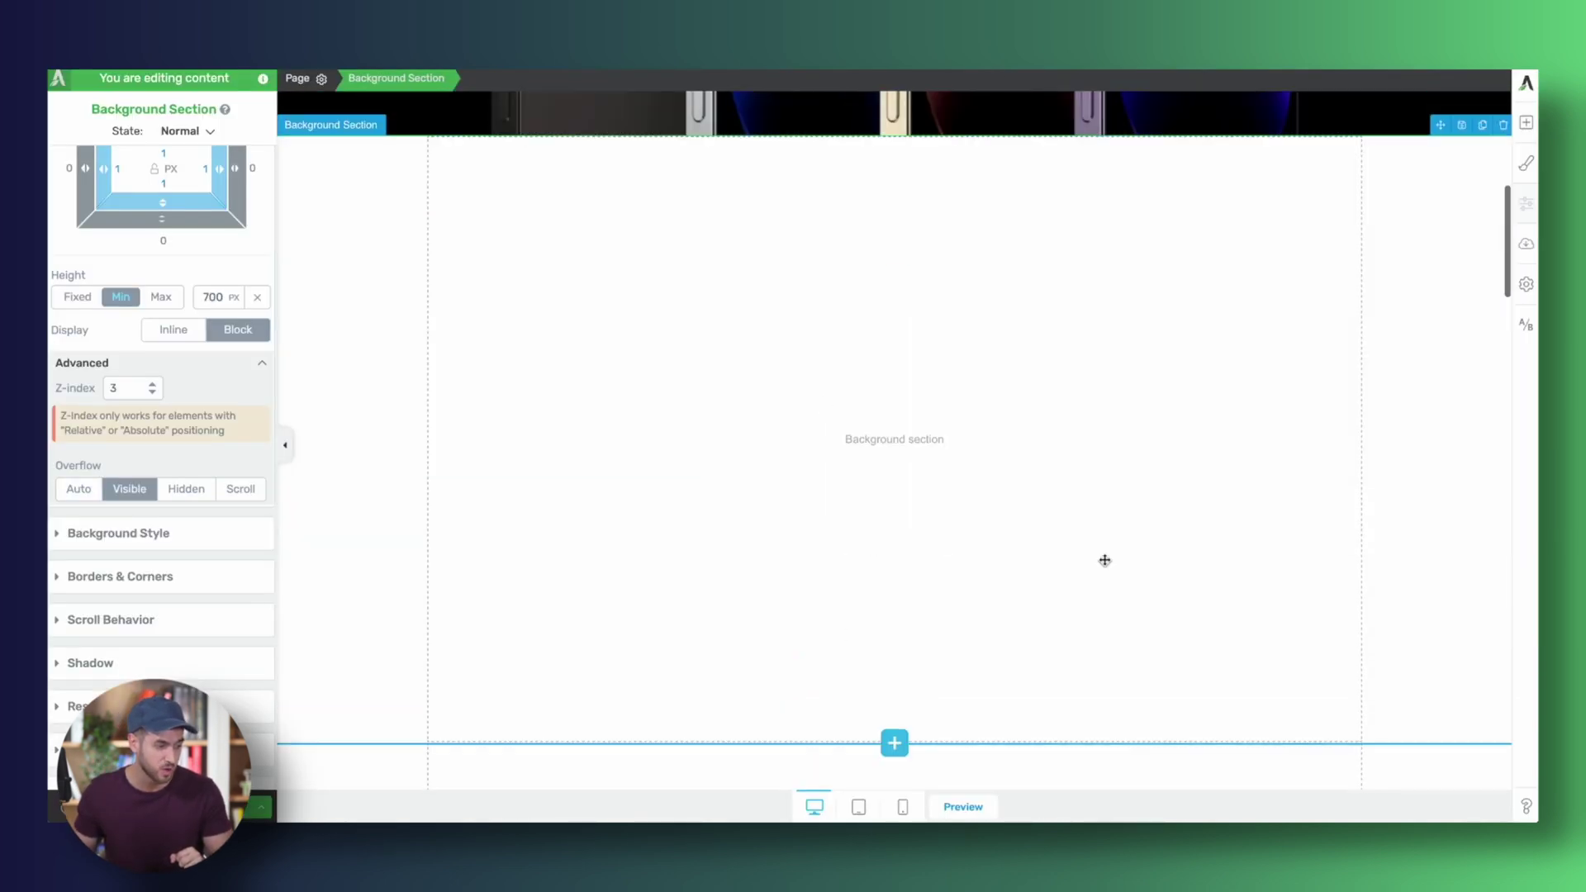
scroll(1105, 561, "up", 6)
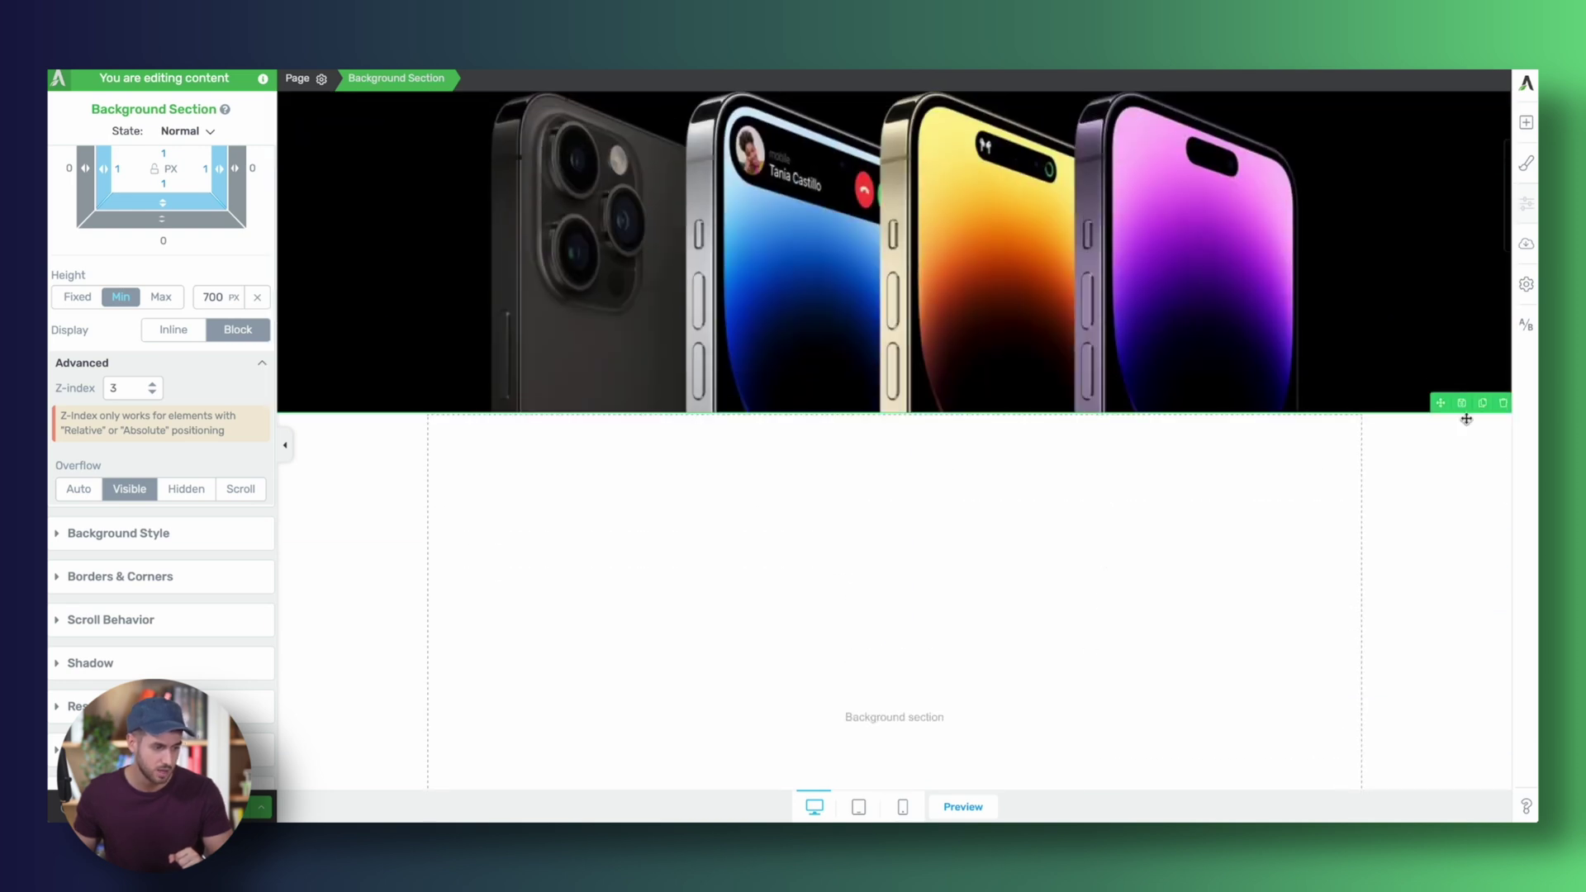
left_click(1498, 415)
scroll(1356, 347, "up", 4)
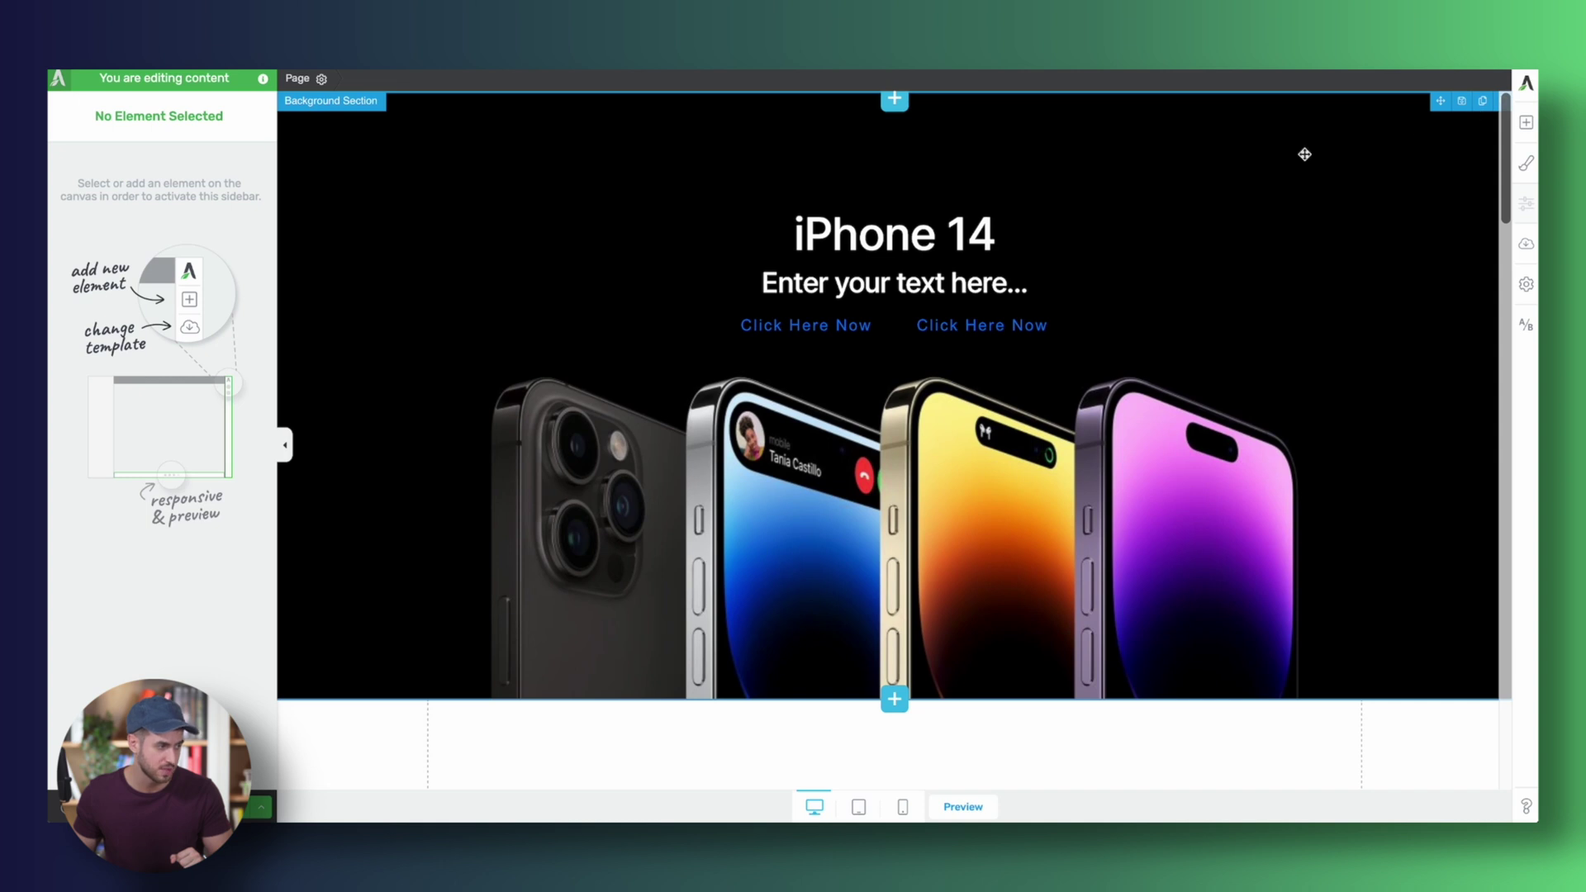
left_click(1305, 154)
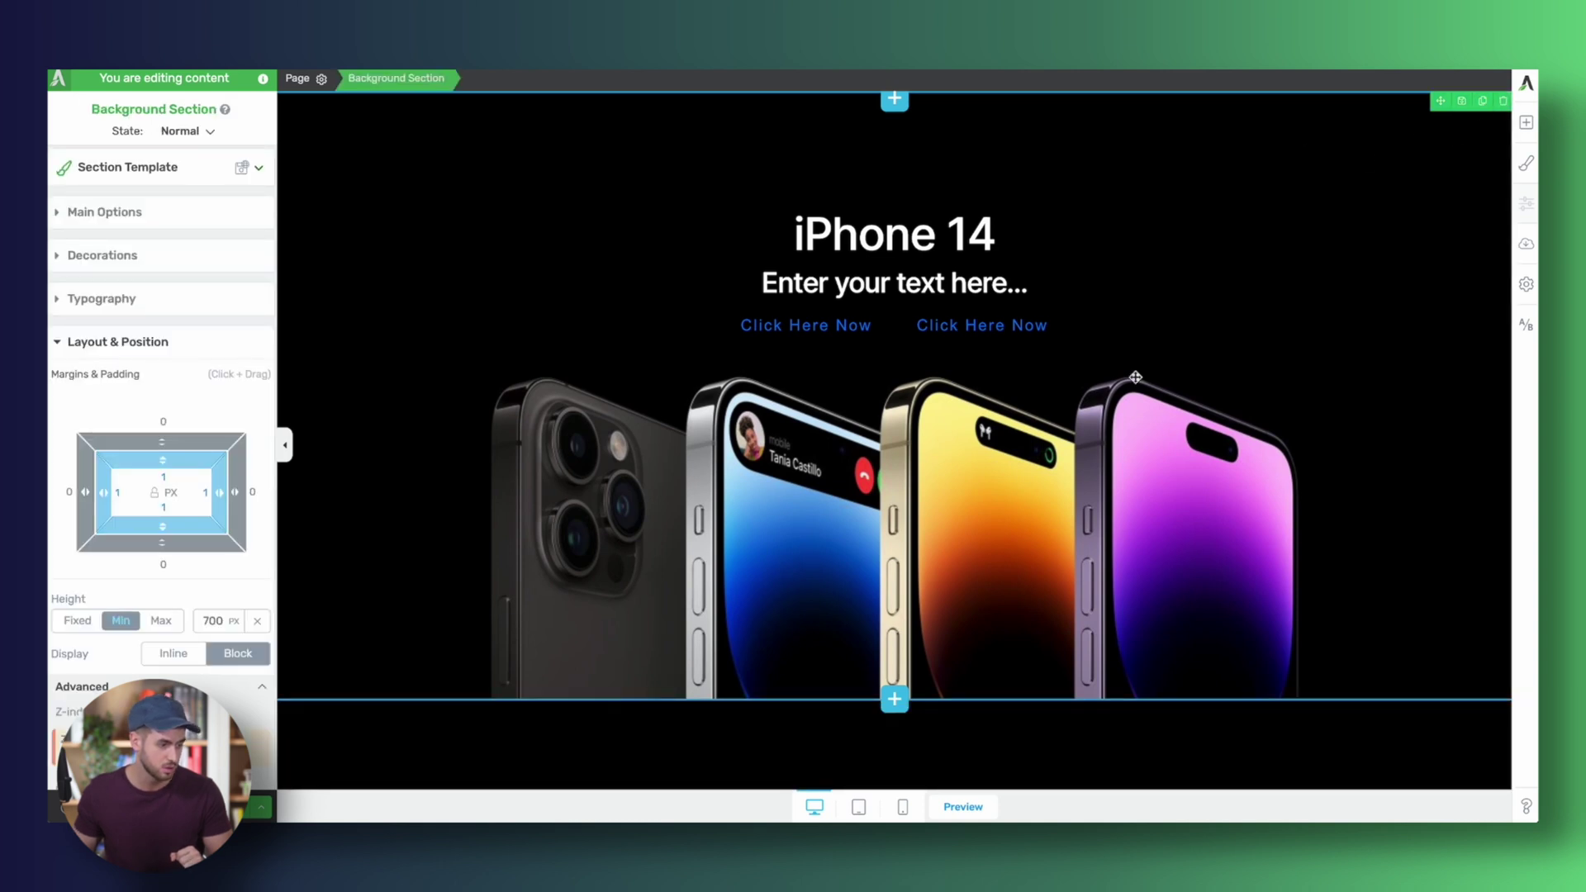
scroll(570, 297, "up", 1)
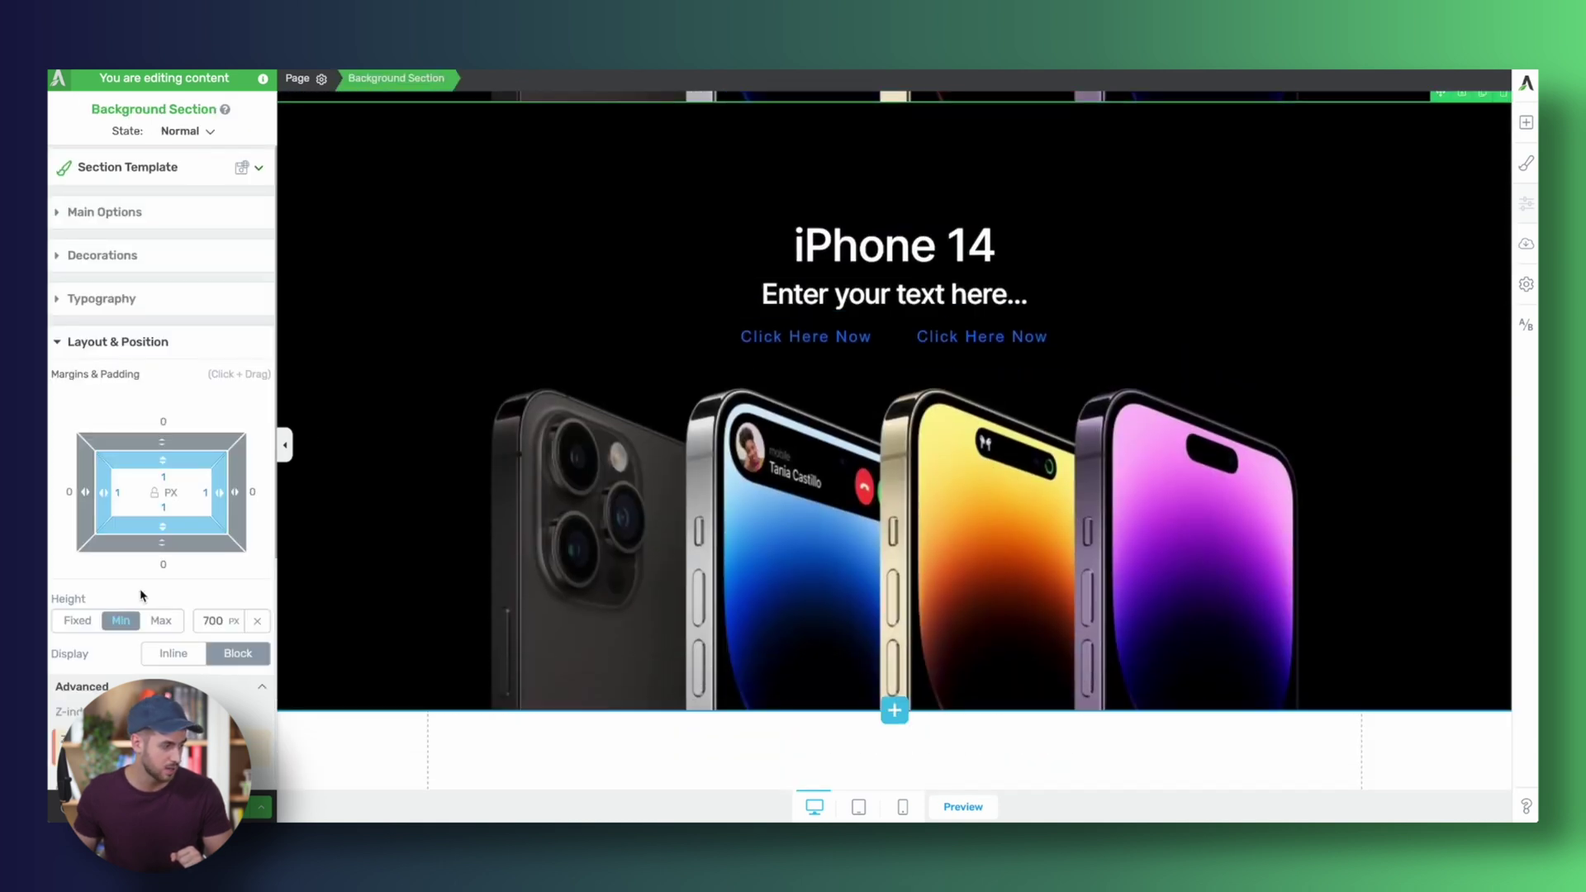
scroll(129, 600, "down", 5)
left_click(135, 508)
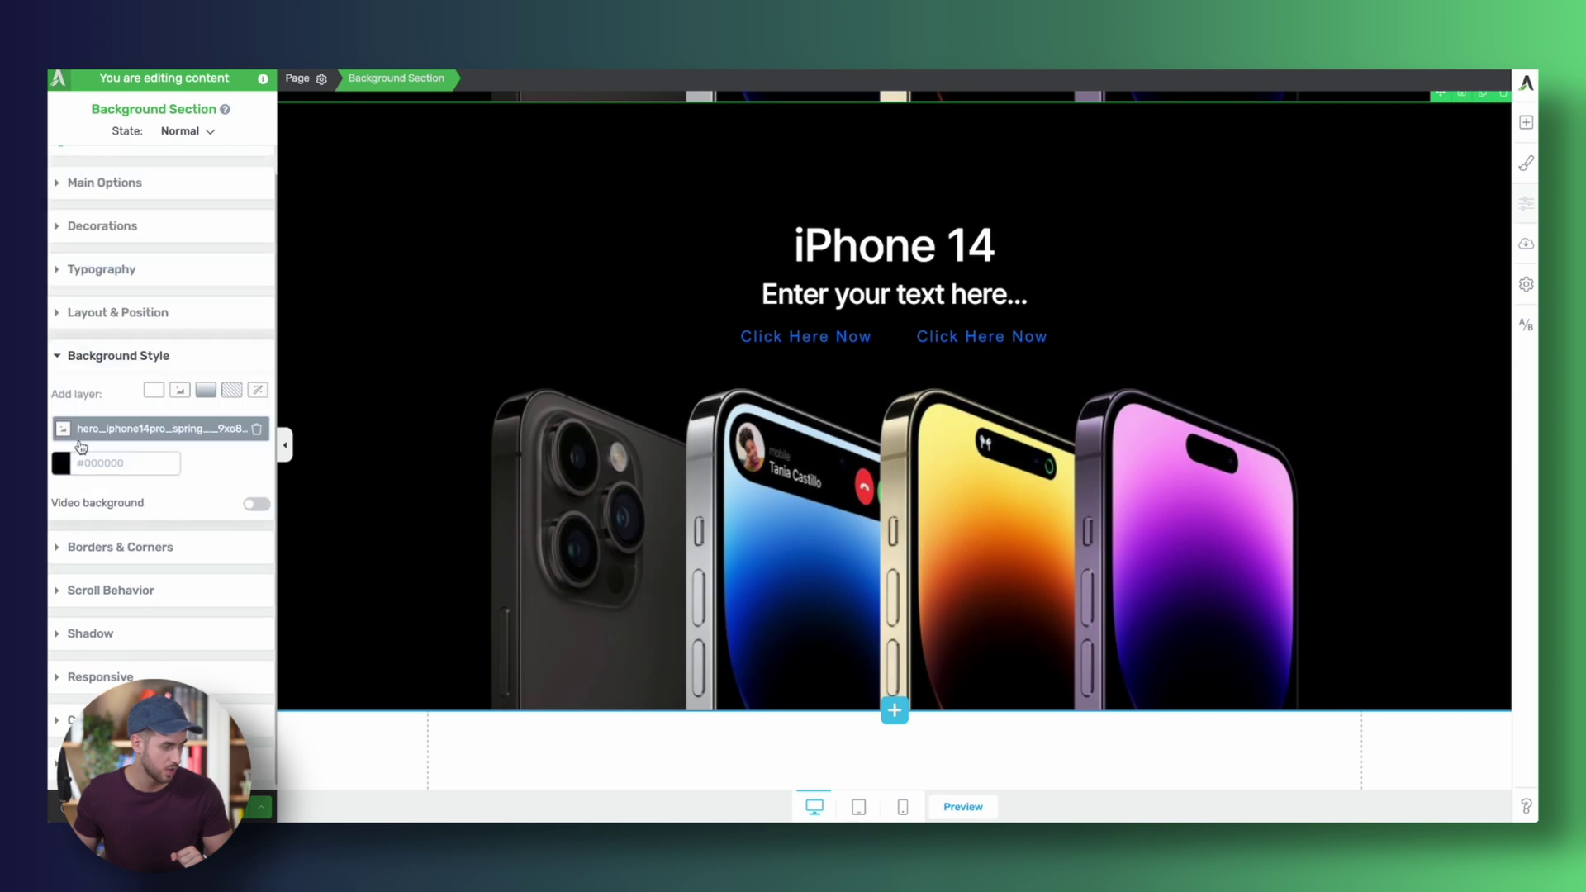
left_click(62, 464)
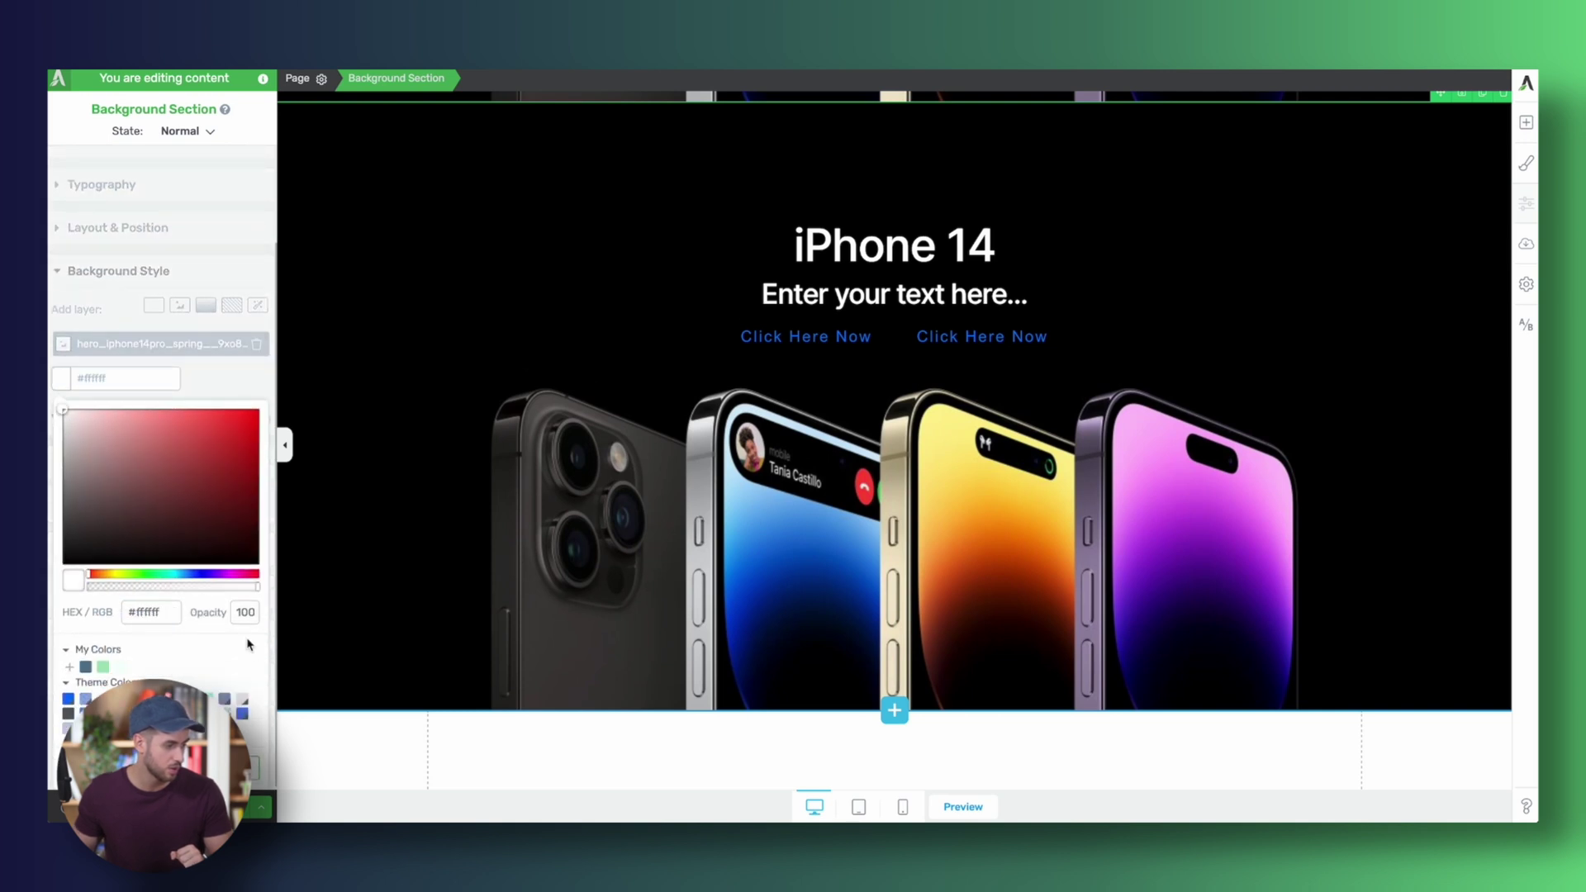
left_click(523, 426)
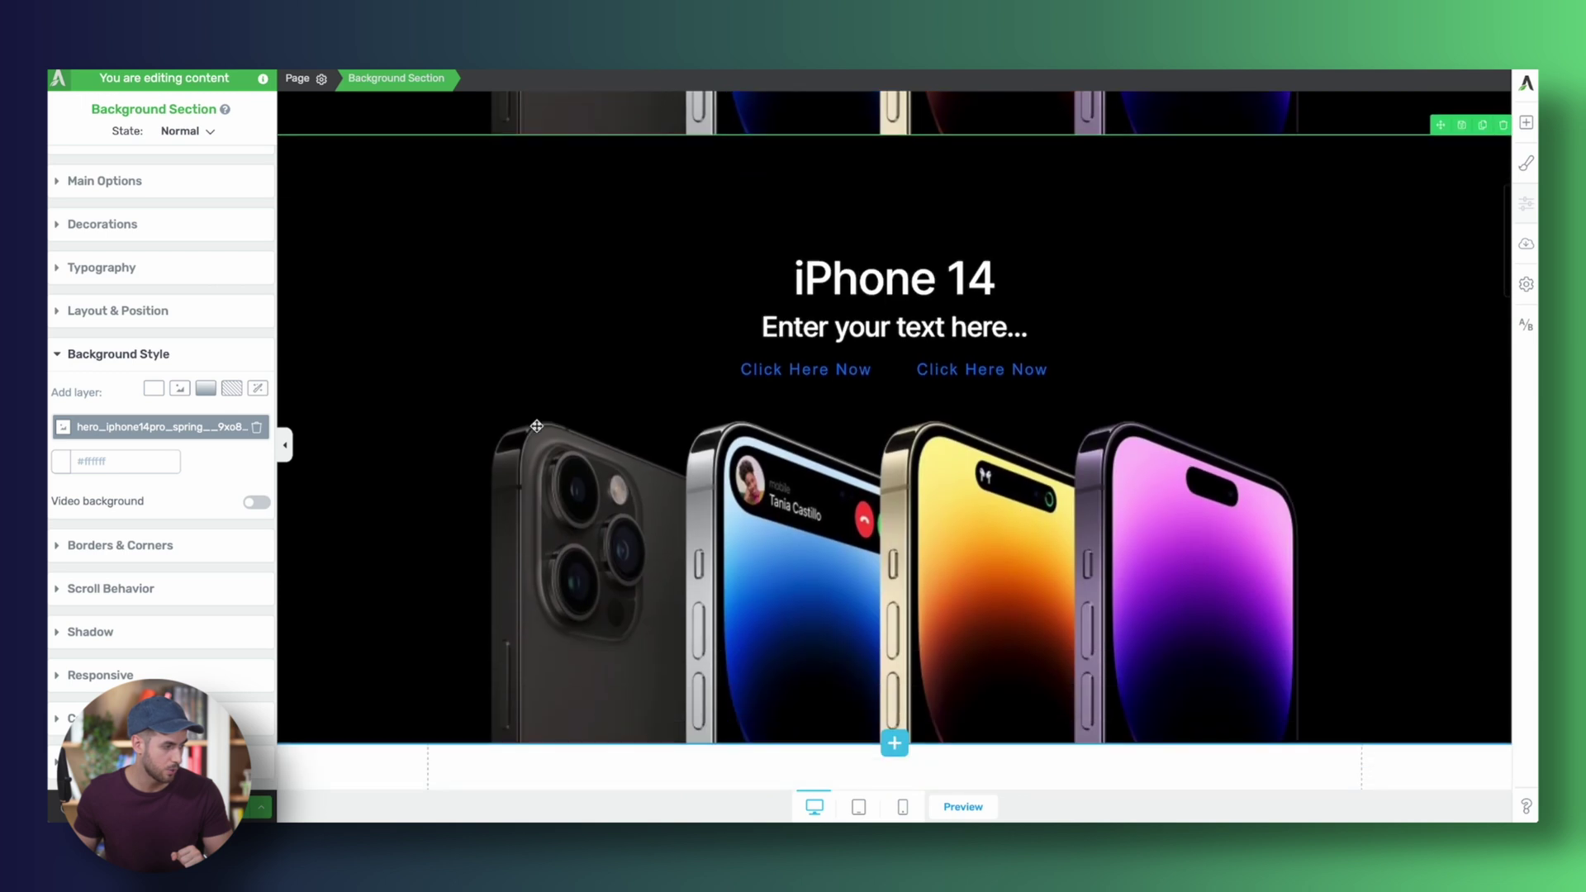
left_click(257, 427)
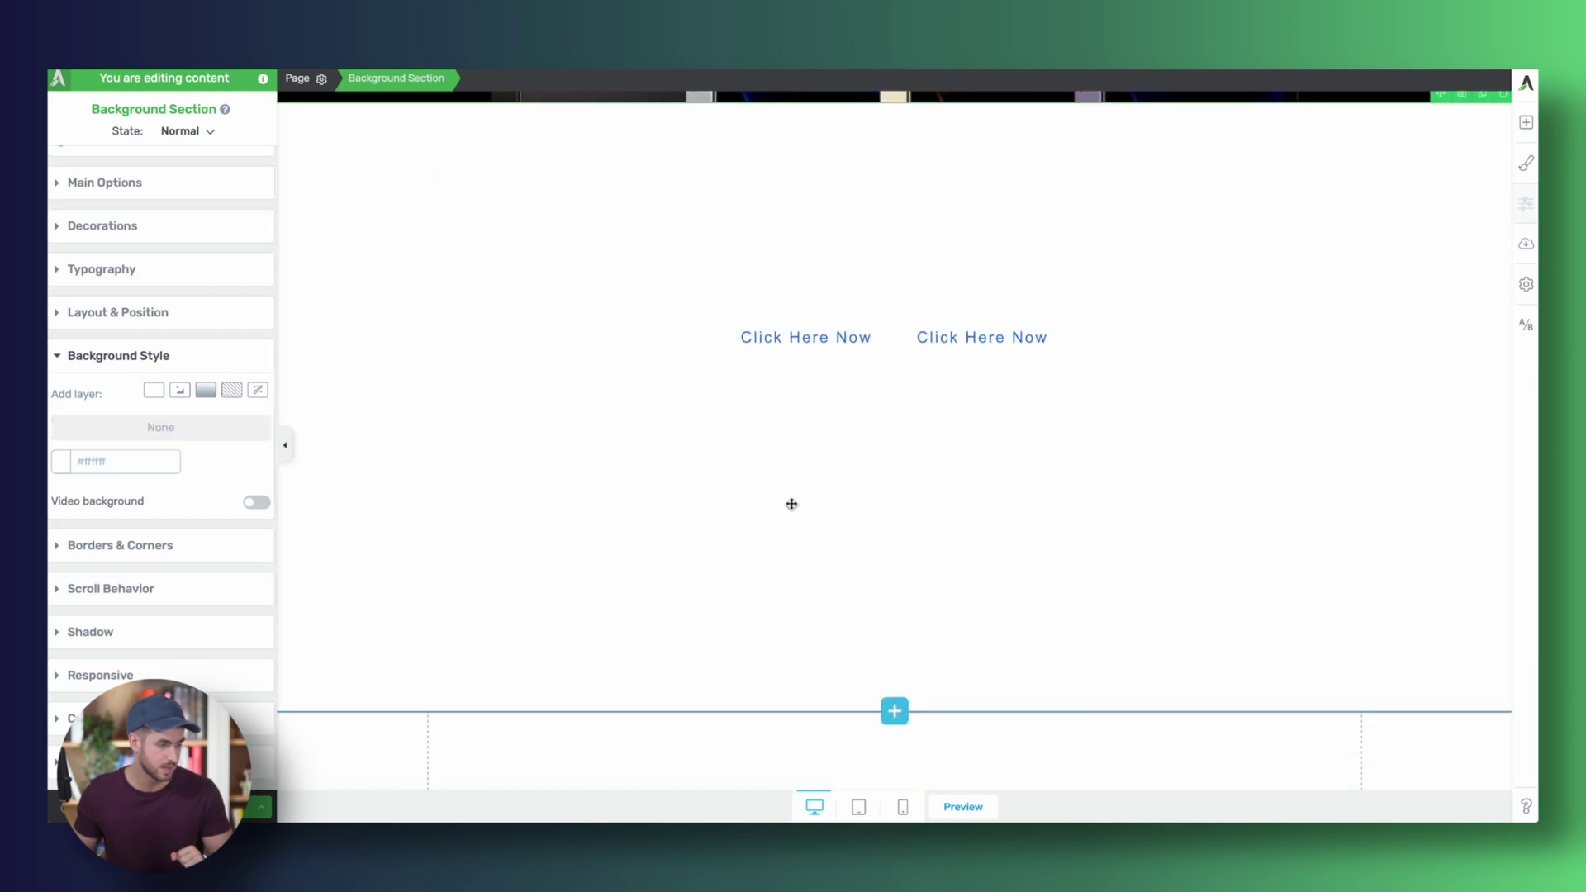
- Set the iPhone 14 heading and subheading text colour to black #000000
scroll(792, 504, "up", 5)
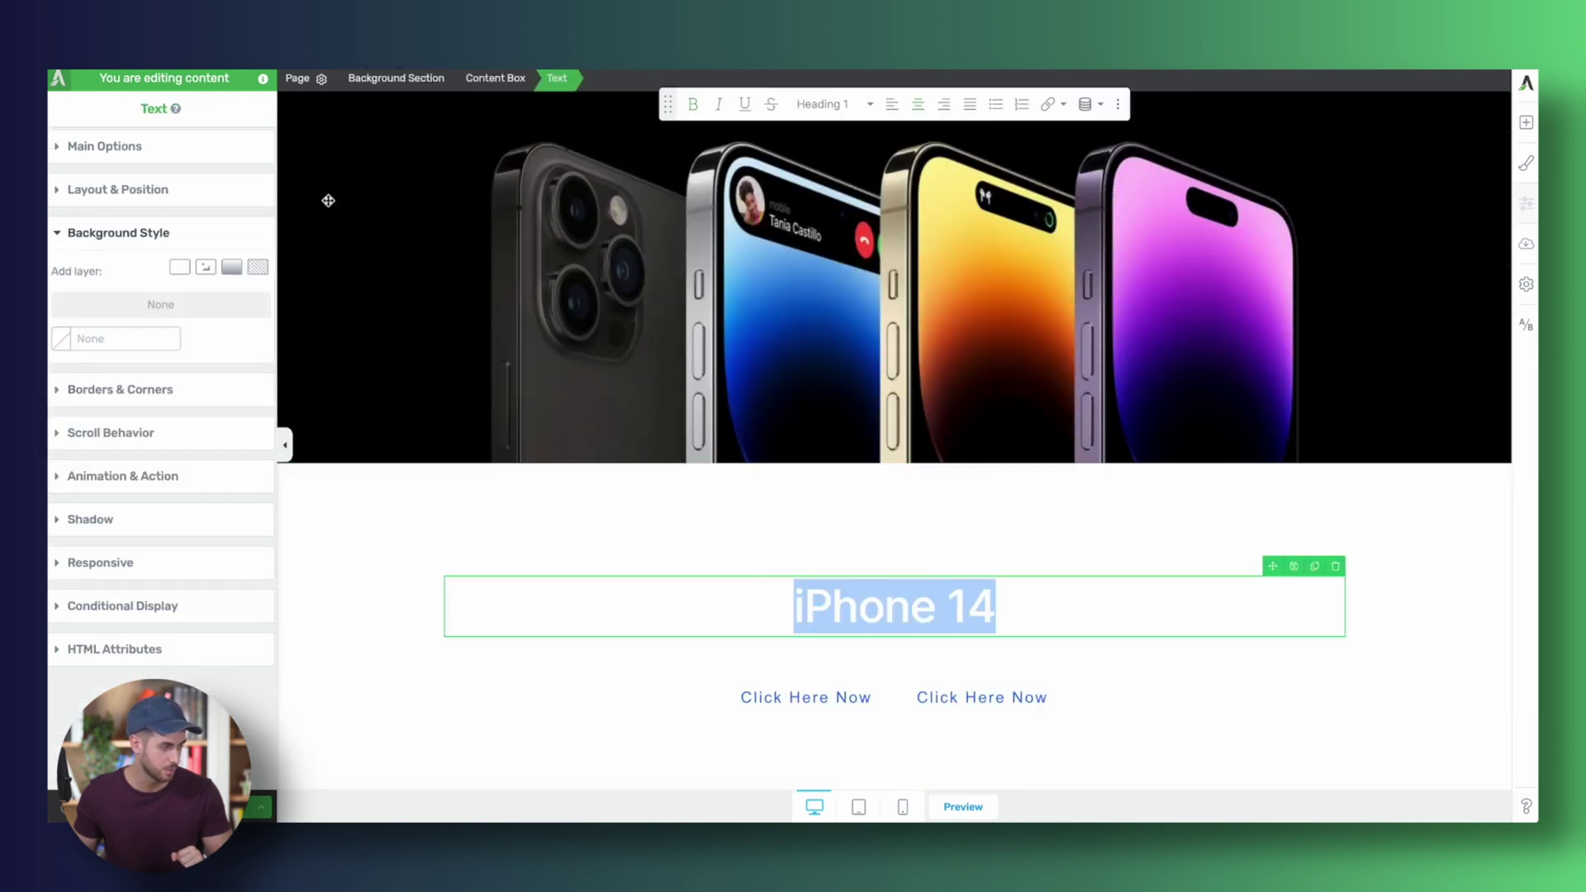
left_click(140, 152)
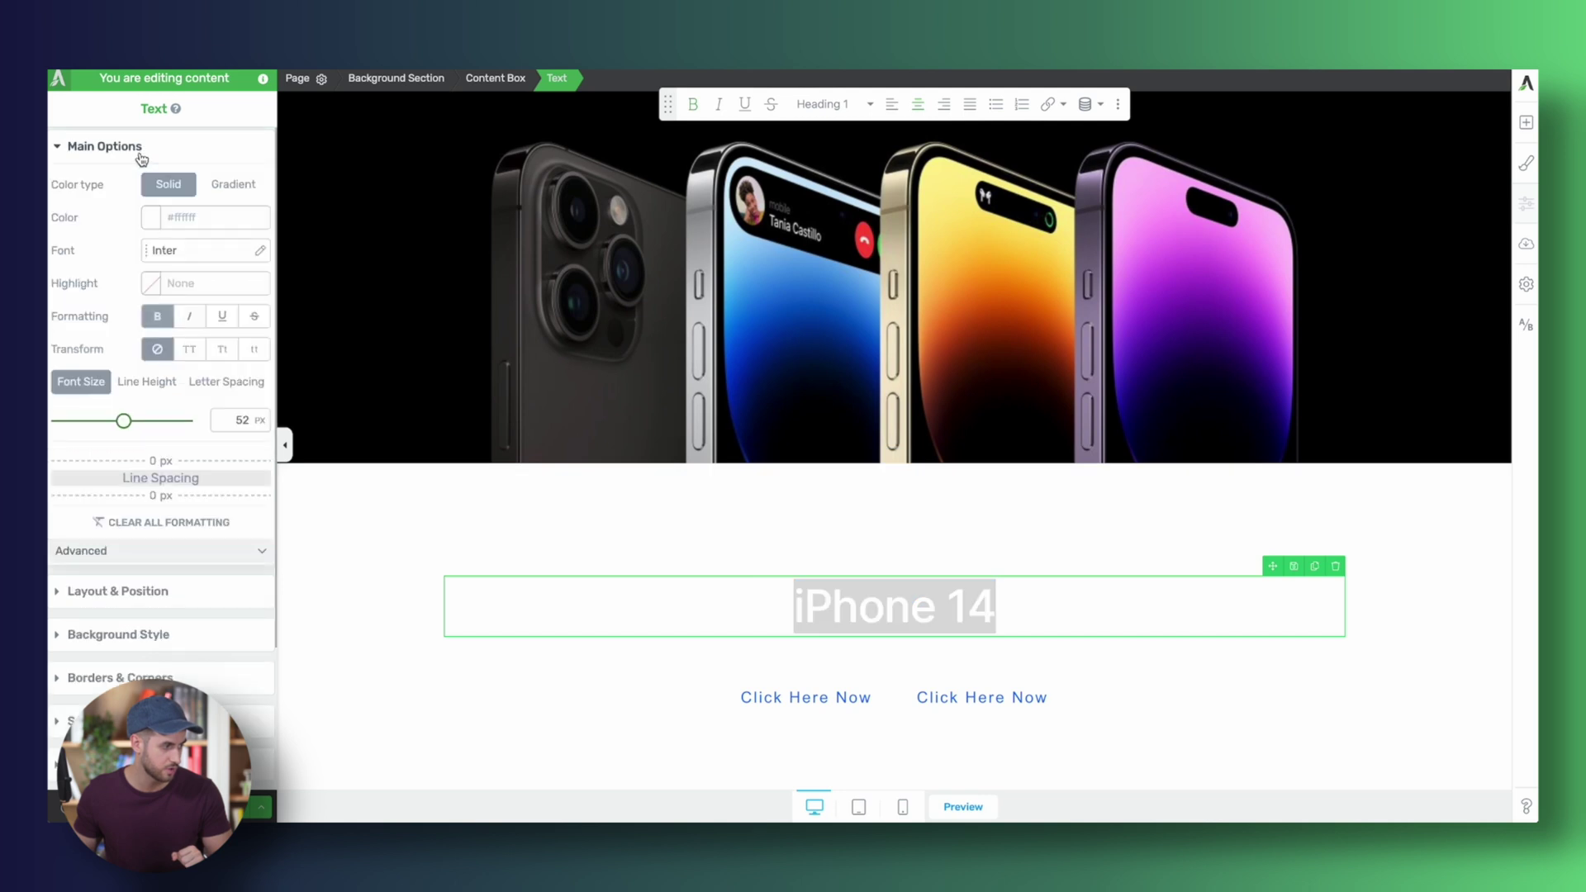
left_click(152, 219)
left_click_drag(66, 252, 48, 438)
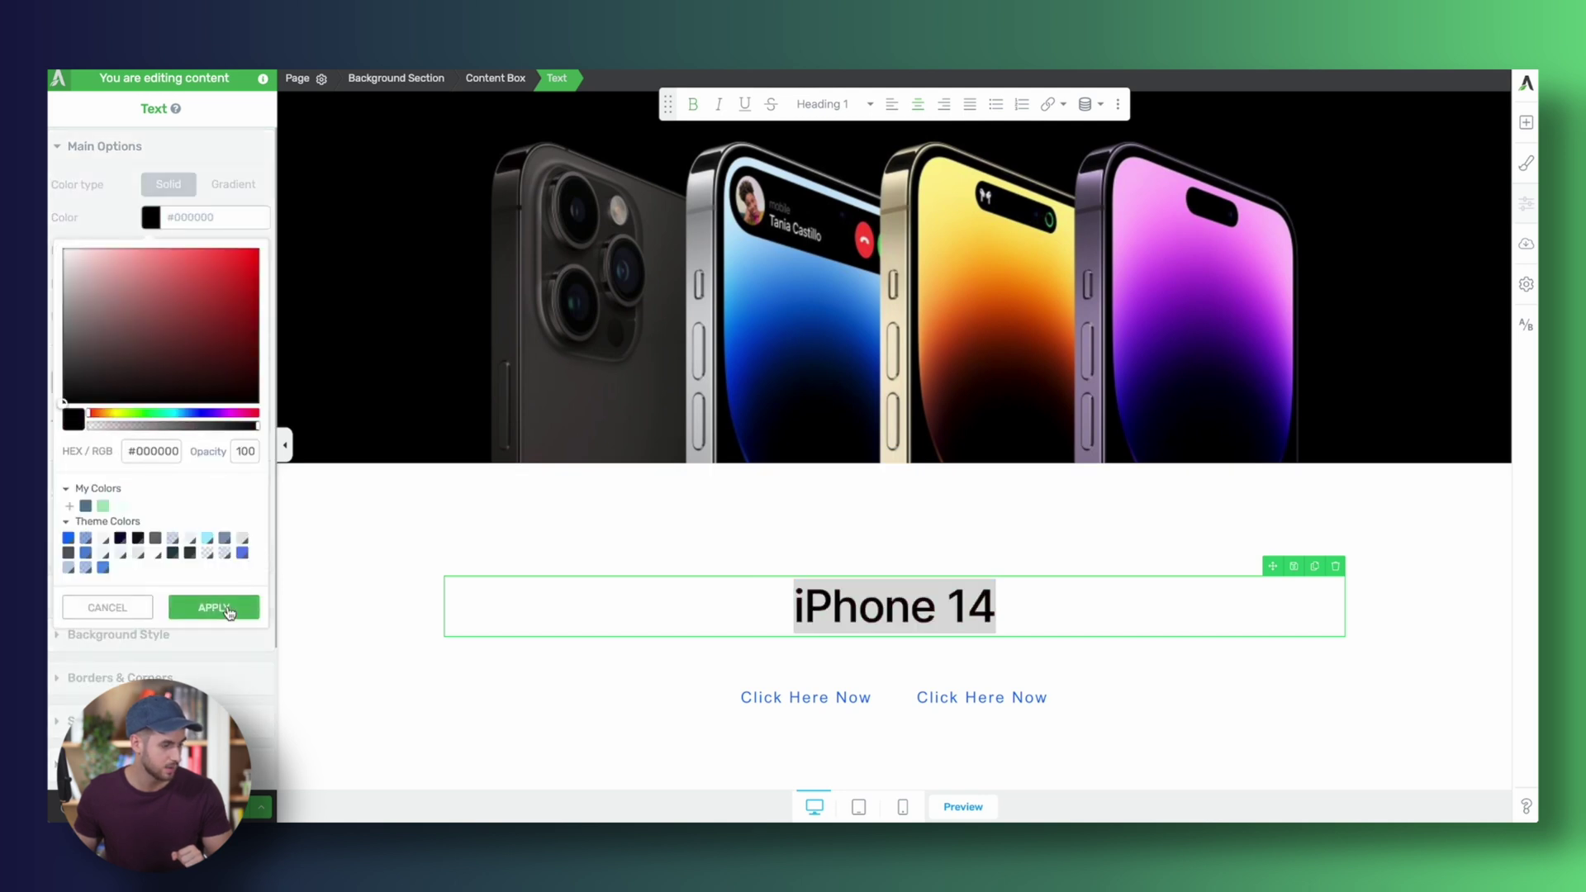
left_click(217, 608)
left_click(798, 676)
left_click(158, 220)
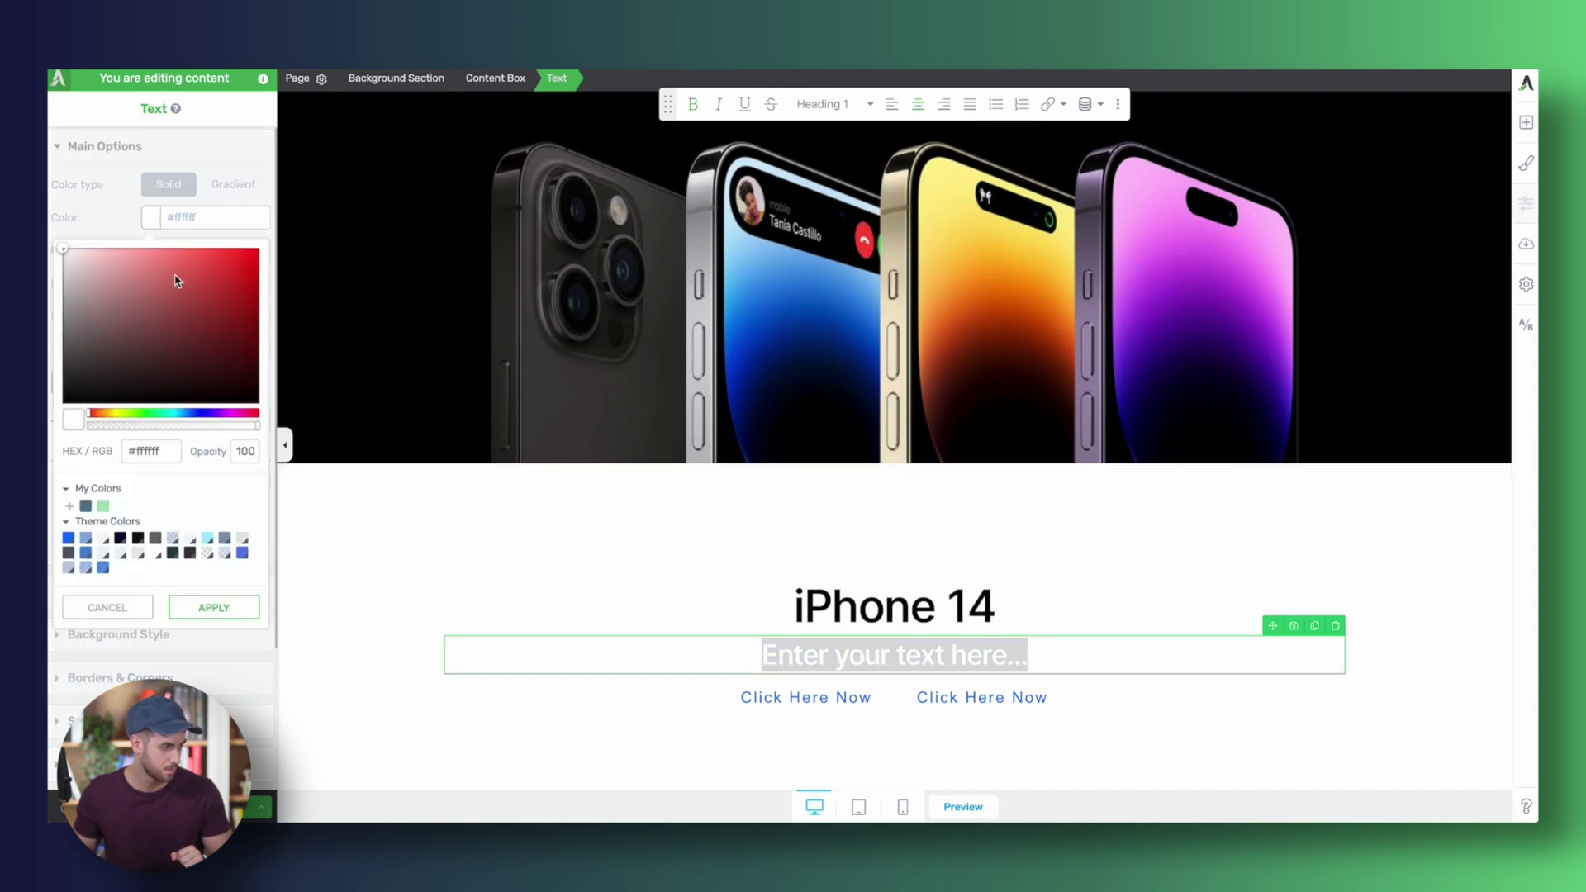
left_click_drag(185, 311, 48, 439)
left_click(213, 608)
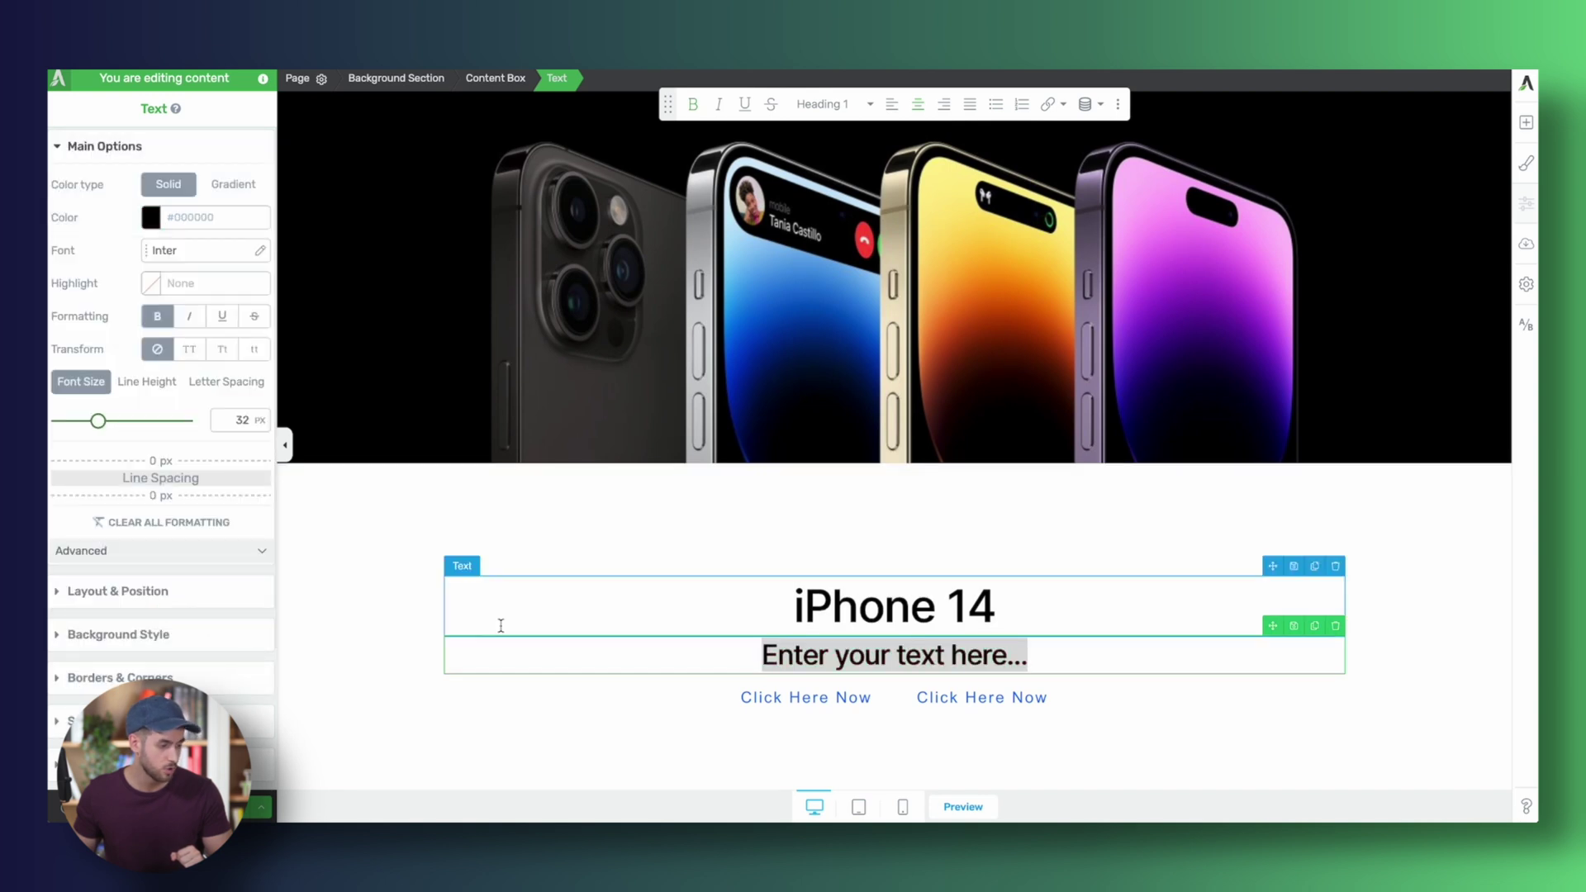
left_click(403, 633)
- Sample Apple's light grey colour and duplicate the white iPhone 14 section
scroll(403, 633, "down", 5)
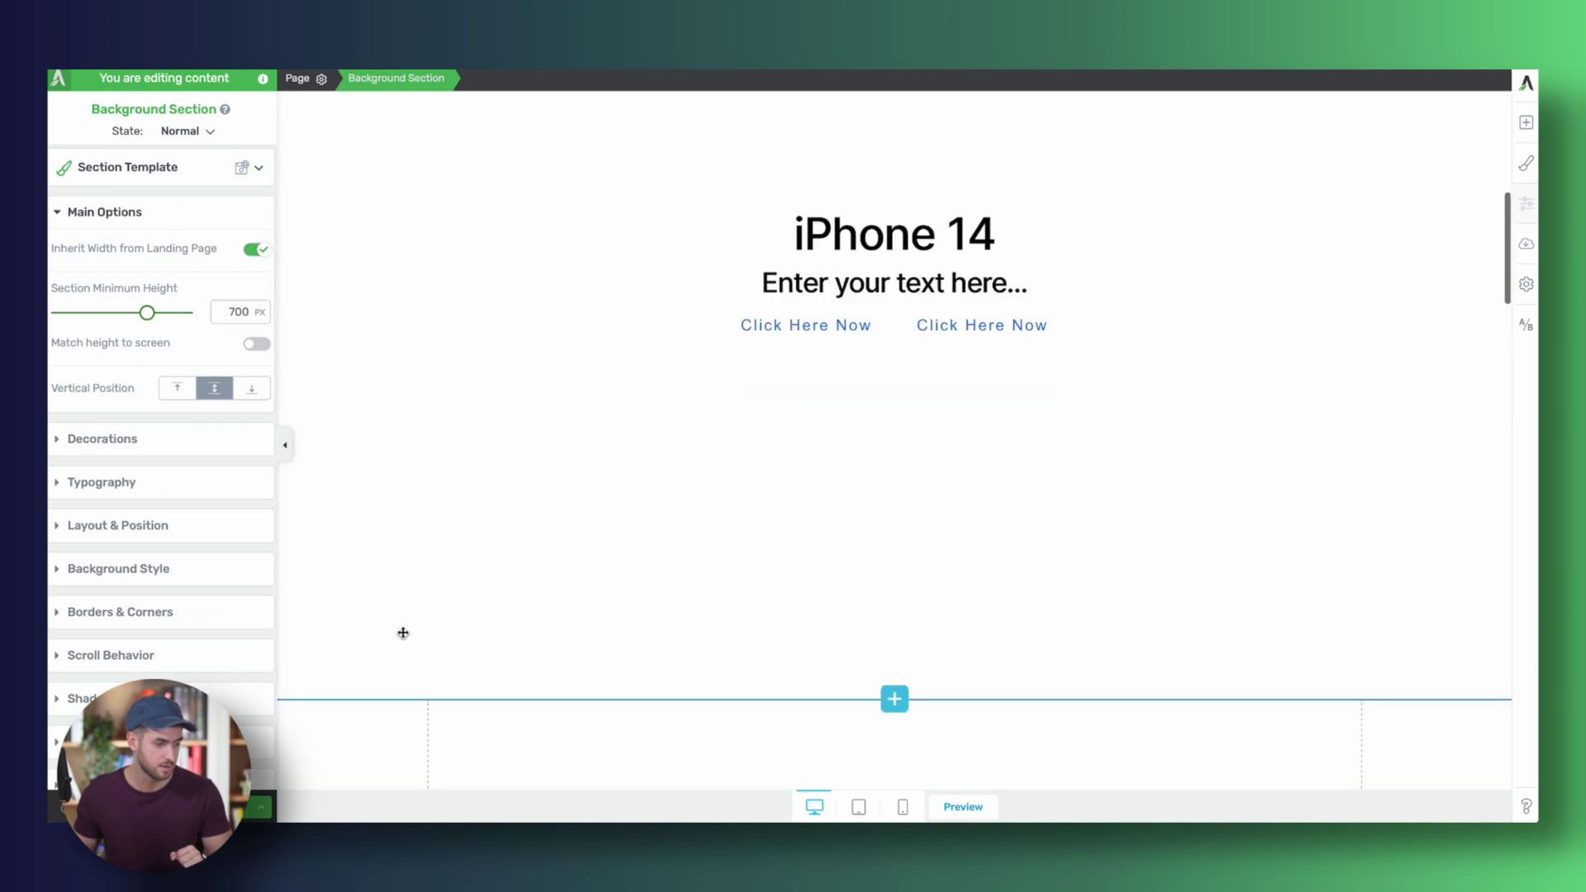
scroll(403, 633, "up", 2)
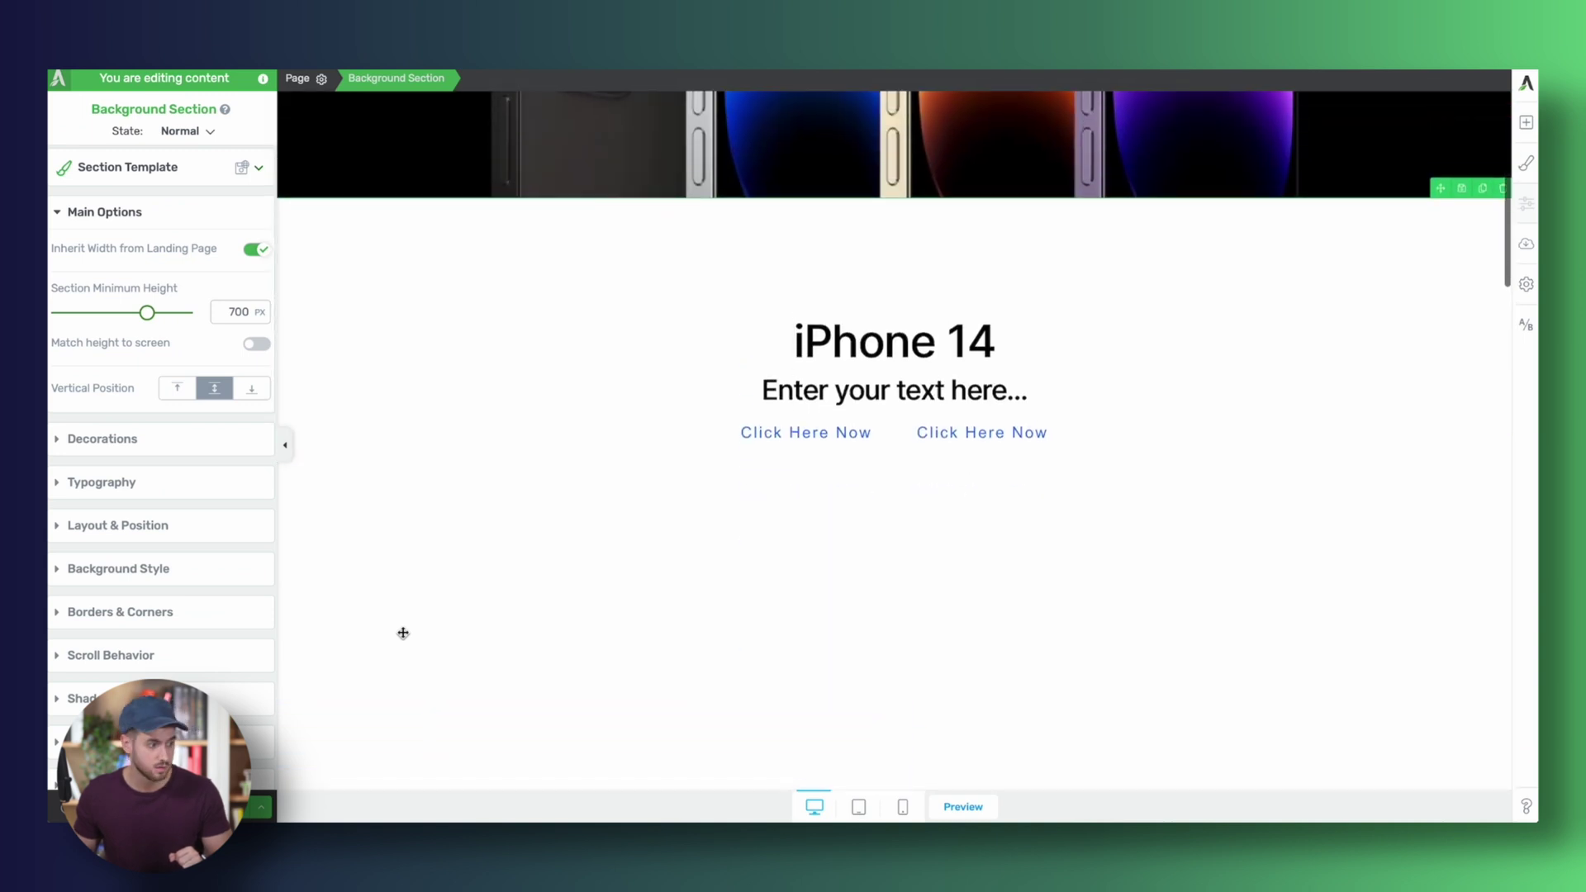
scroll(403, 633, "down", 2)
scroll(400, 634, "up", 6)
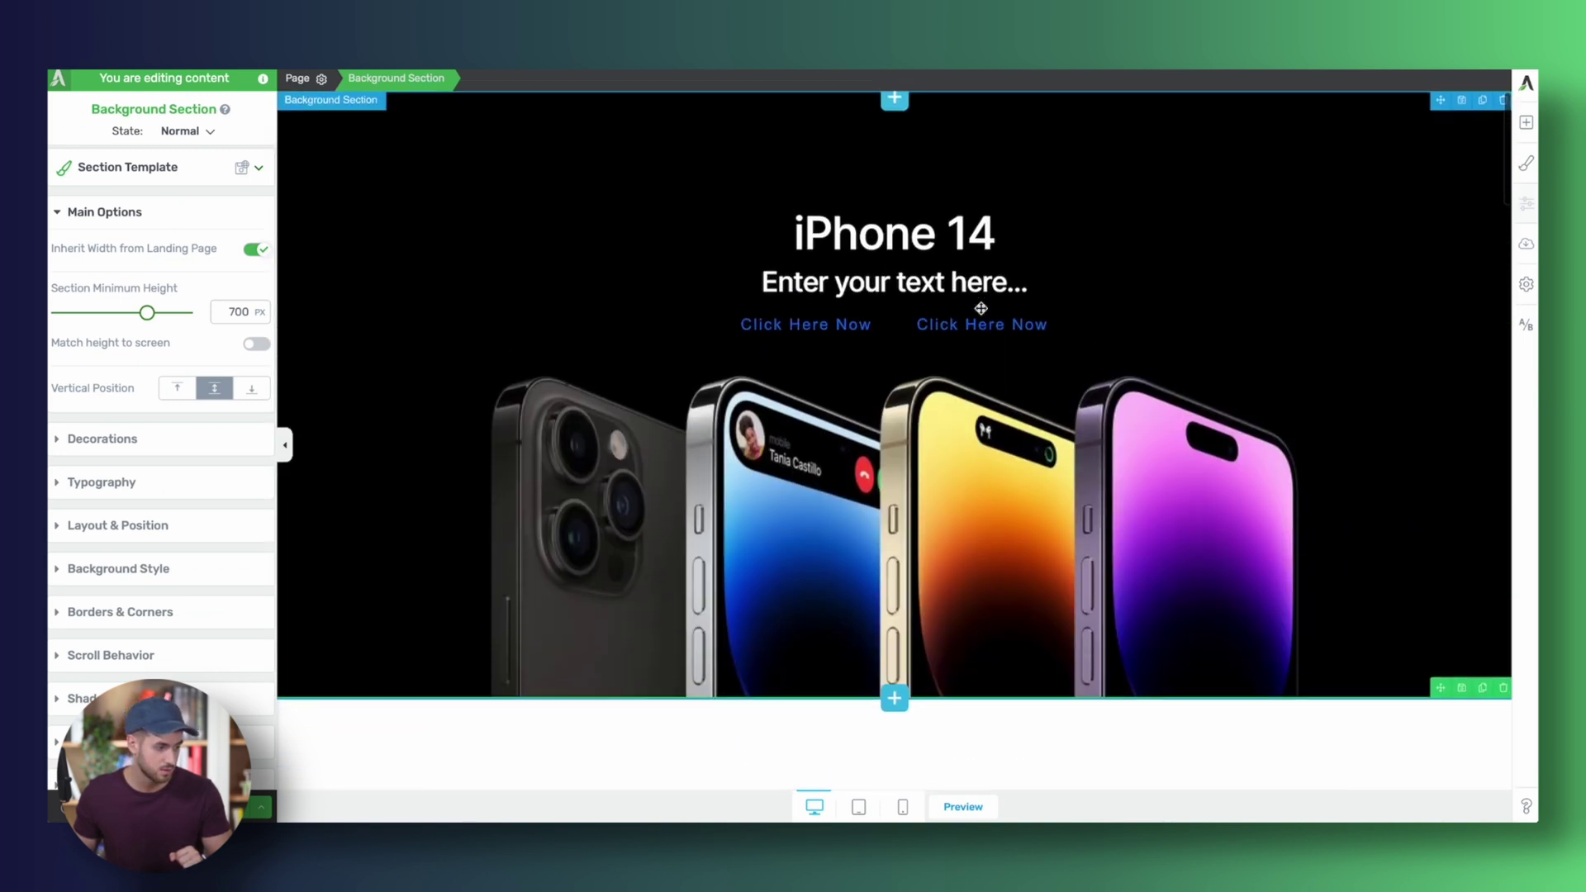
scroll(981, 308, "down", 1)
scroll(981, 309, "up", 2)
scroll(980, 308, "down", 1)
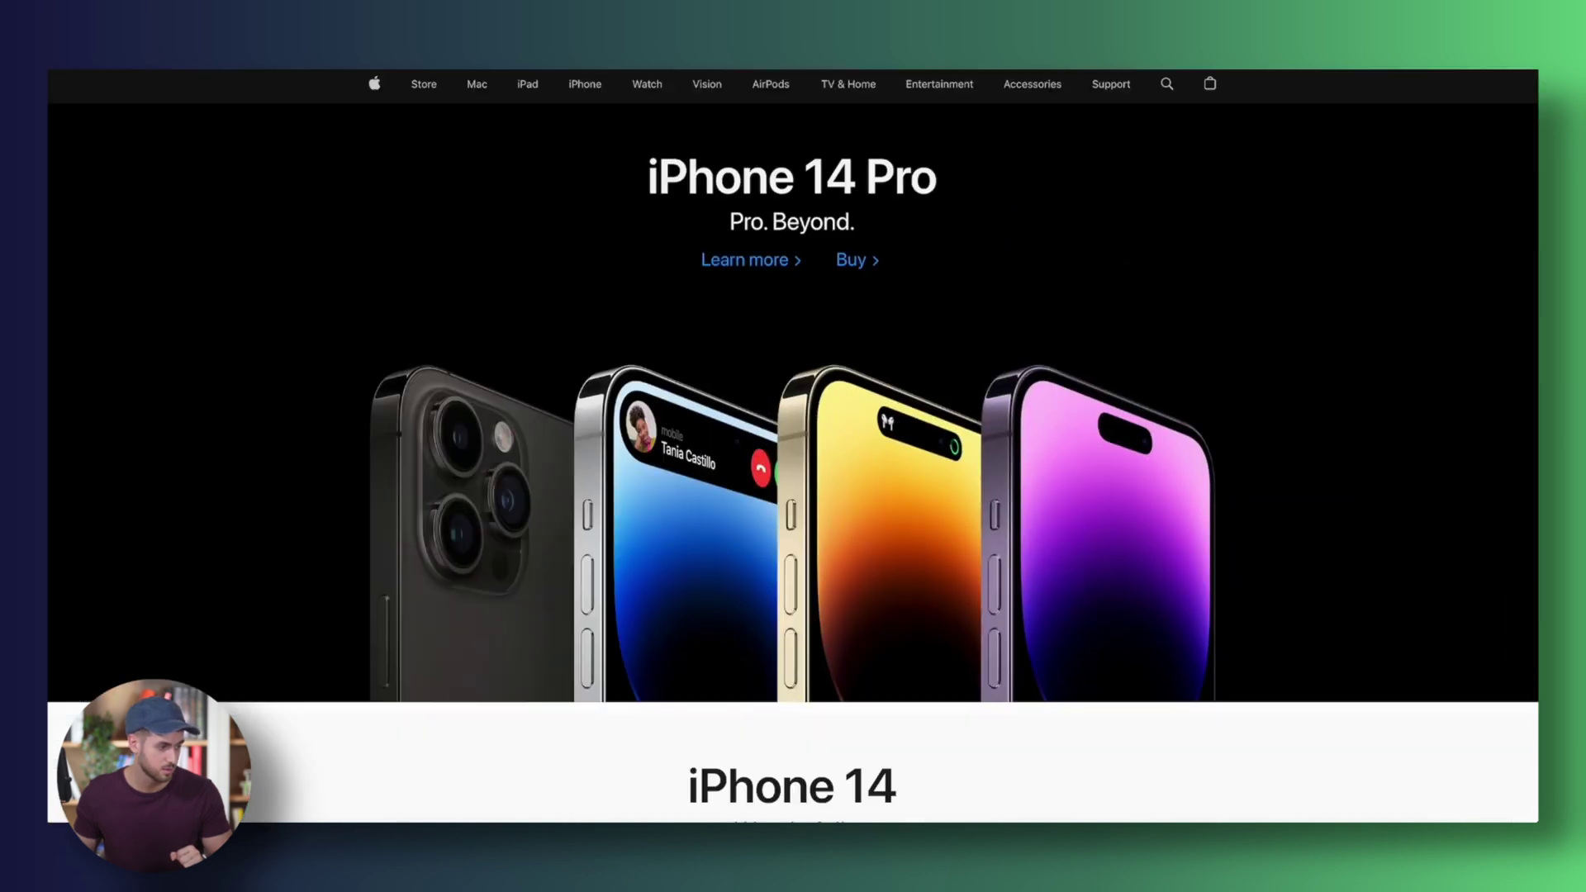
scroll(842, 379, "down", 12)
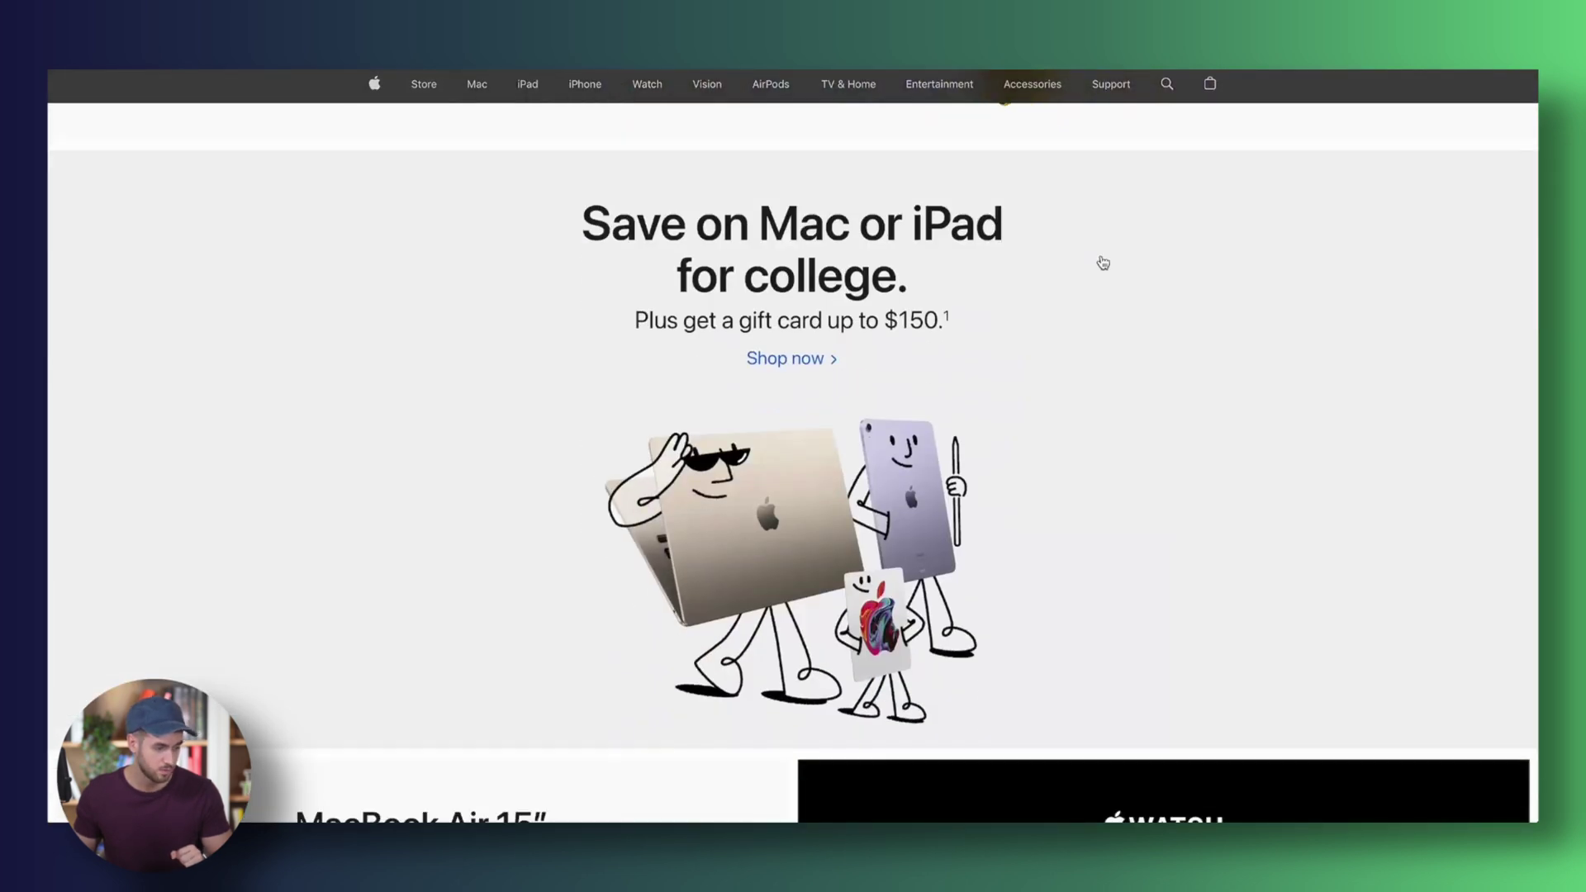
key("super+shift+p")
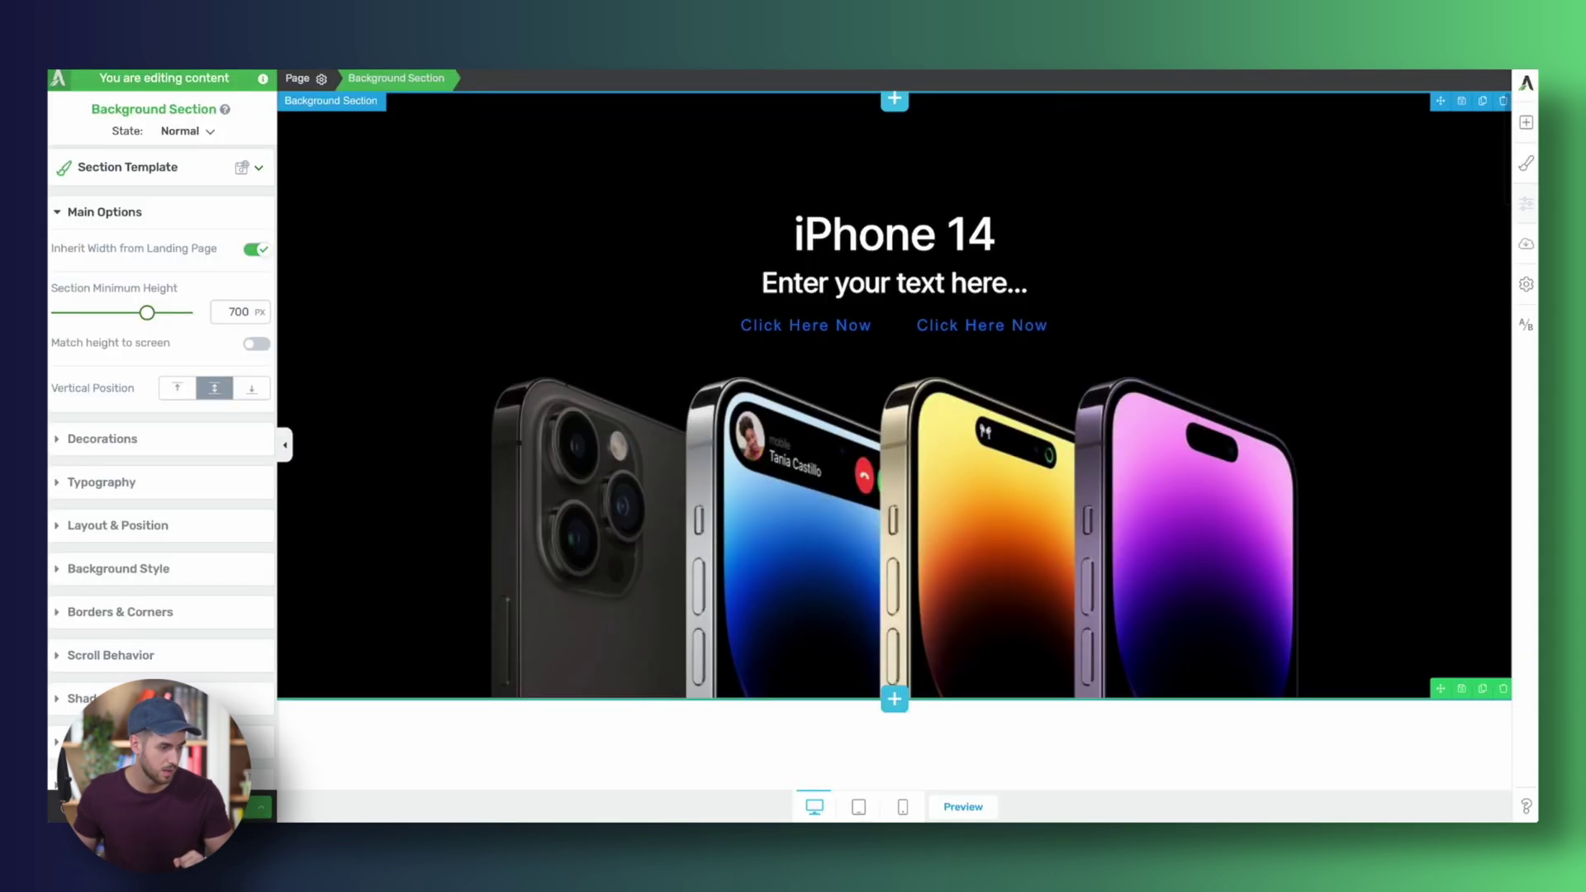
scroll(1419, 339, "down", 5)
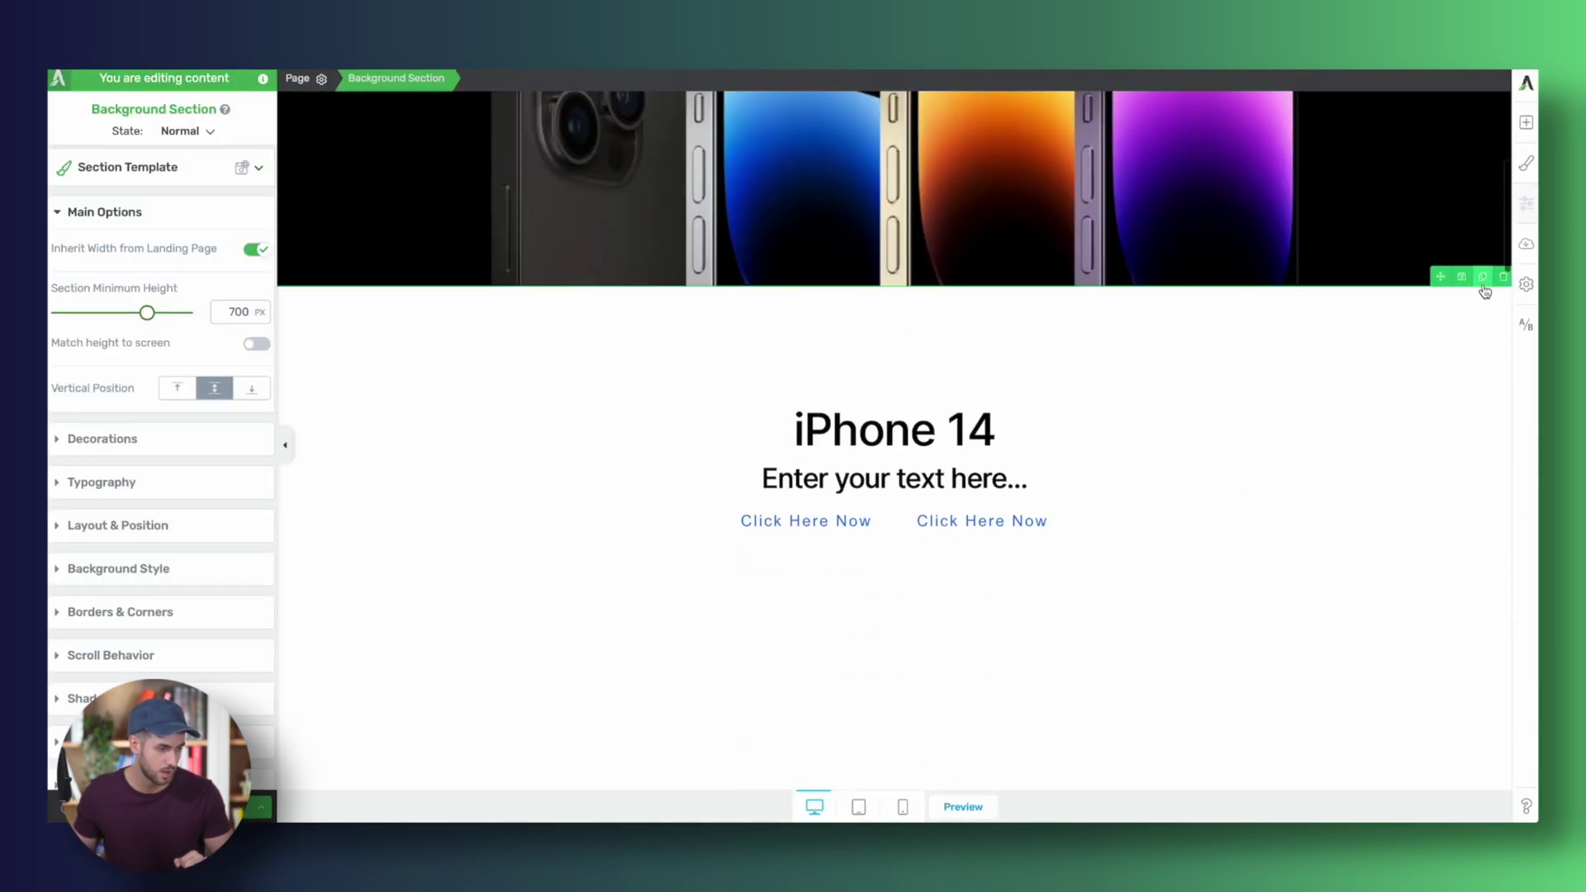
left_click(1483, 277)
- Set the duplicated section's background colour to light grey #f2f2f4
left_click(435, 555)
left_click(386, 560)
left_click(147, 570)
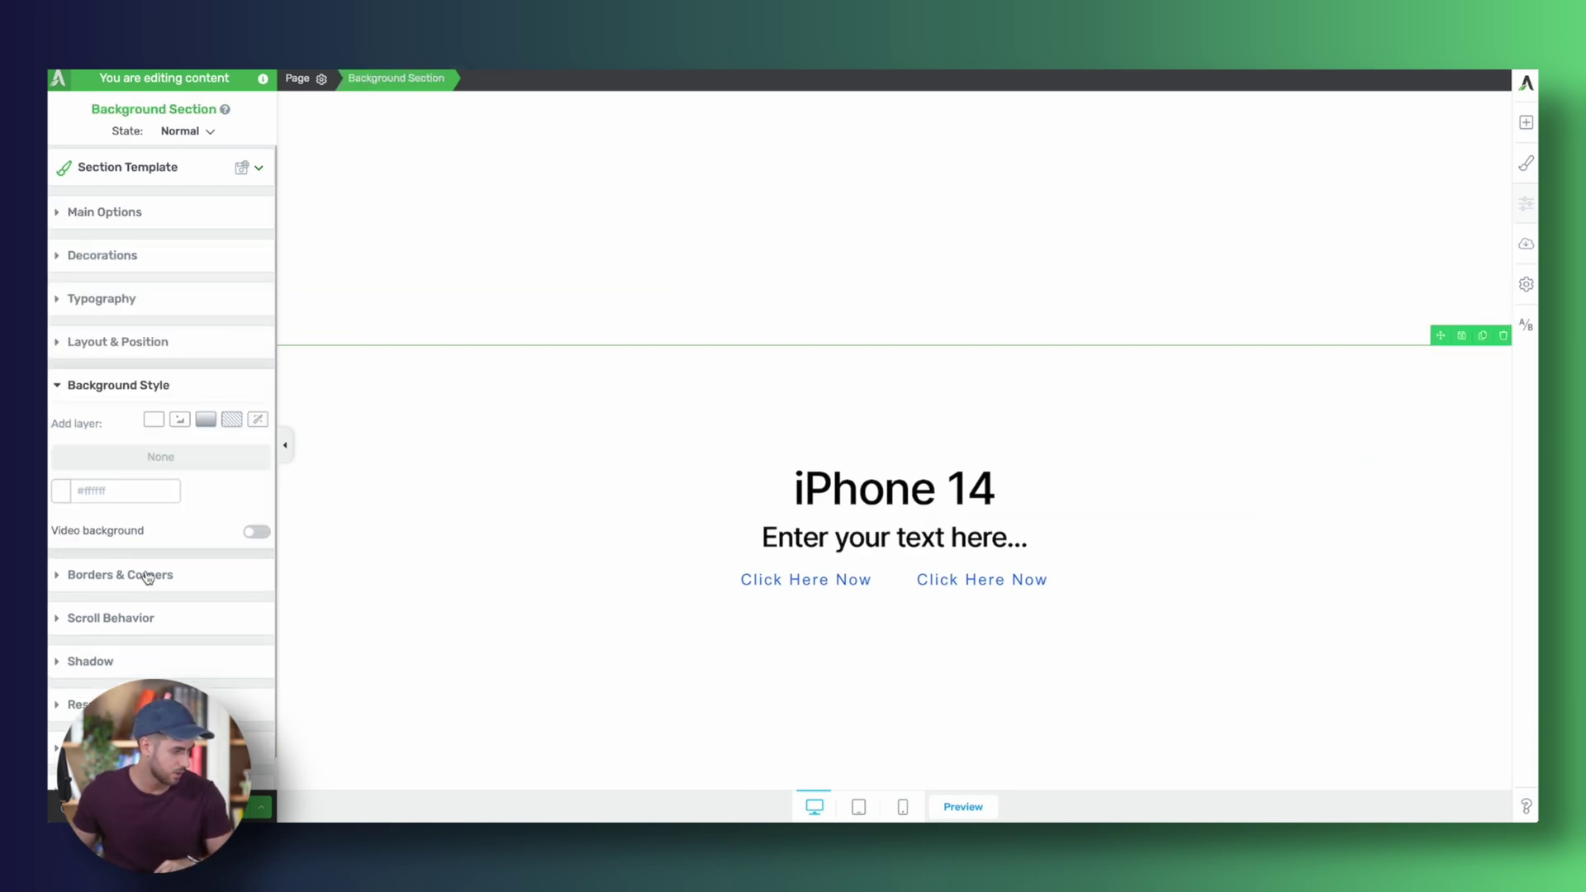
left_click(59, 493)
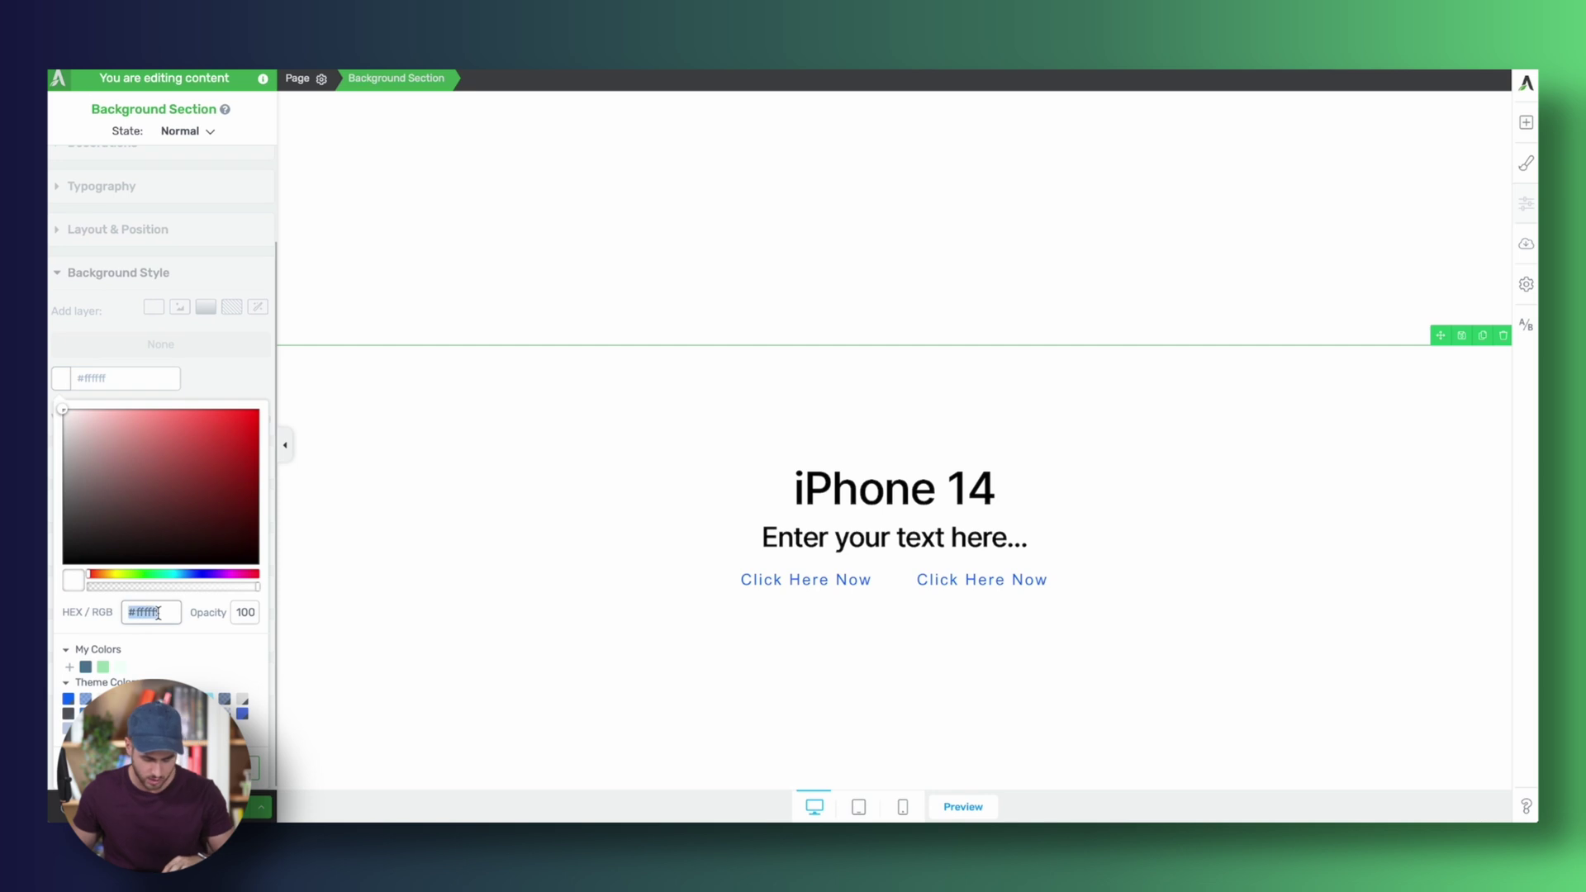
type("#f2f2f4")
left_click(472, 537)
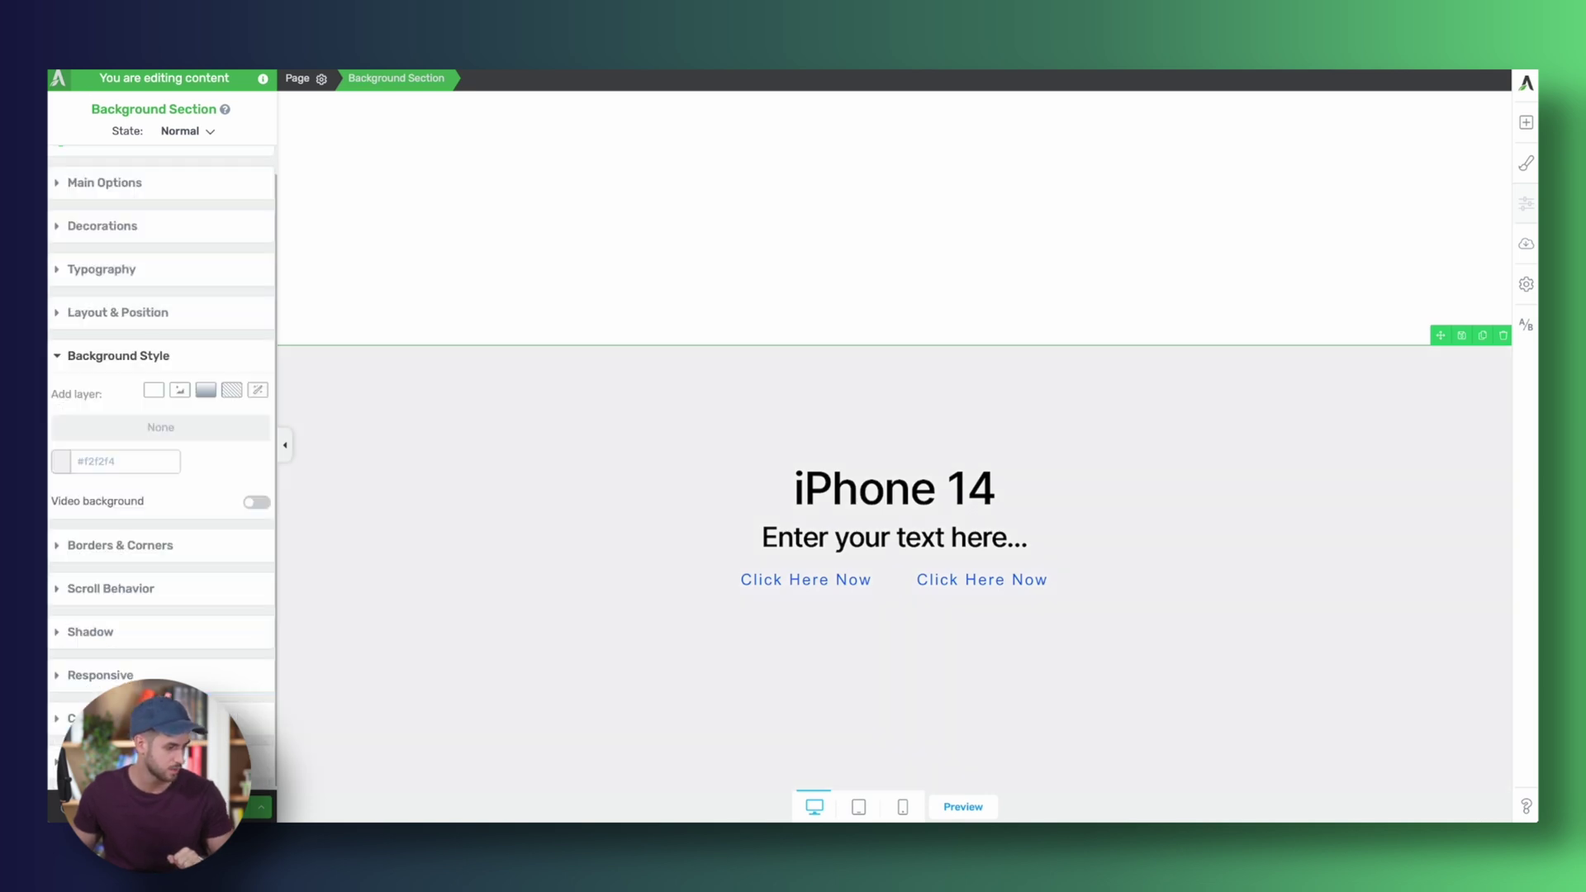
scroll(472, 537, "down", 5)
scroll(472, 537, "down", 3)
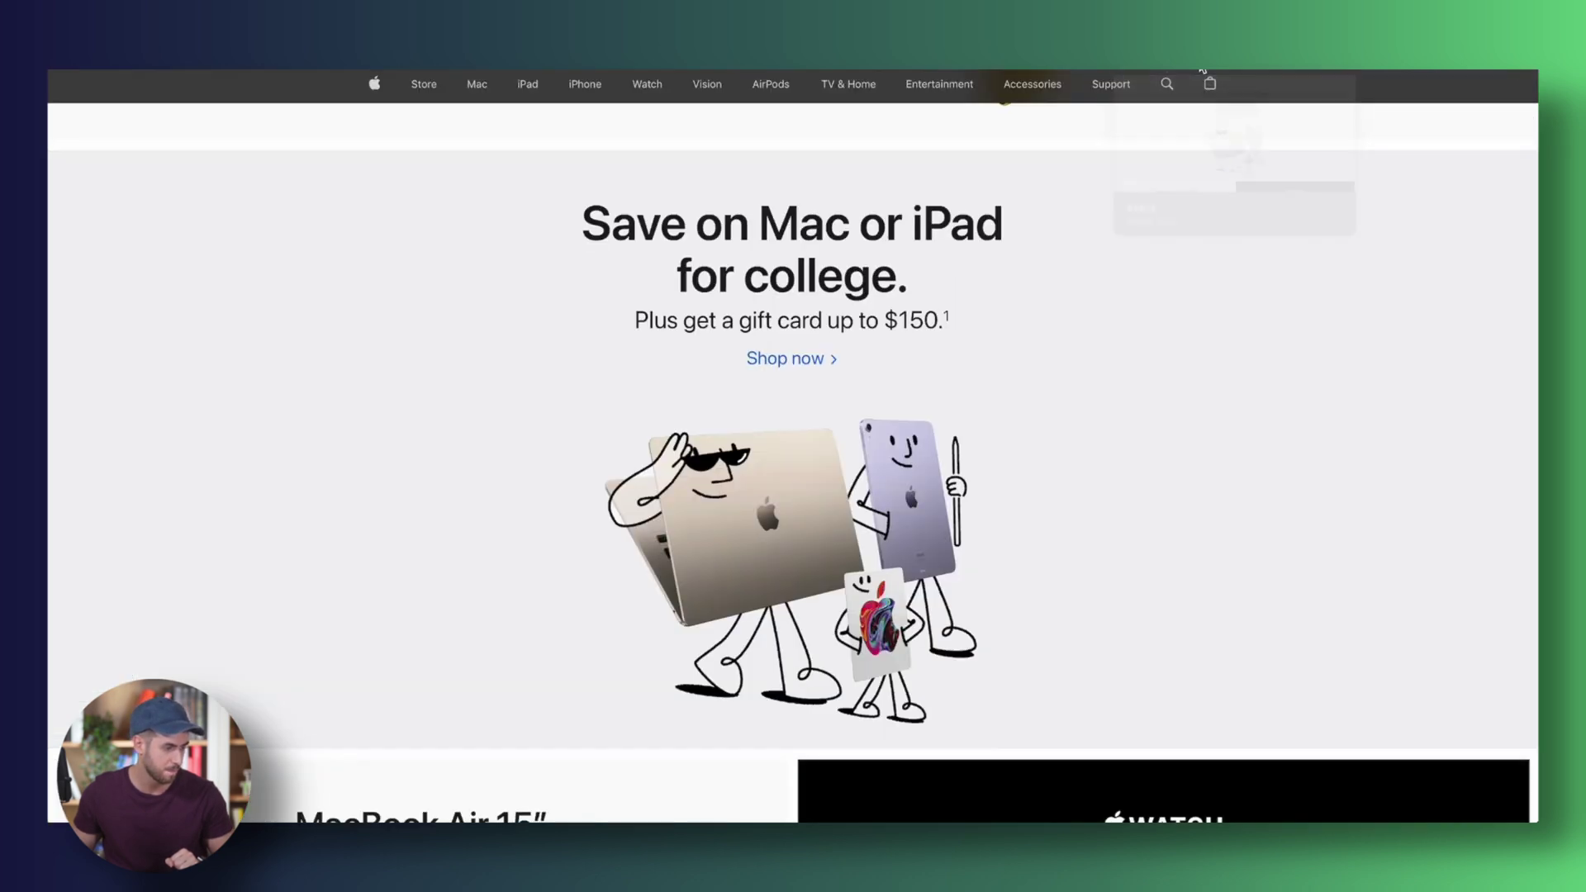
scroll(954, 349, "down", 8)
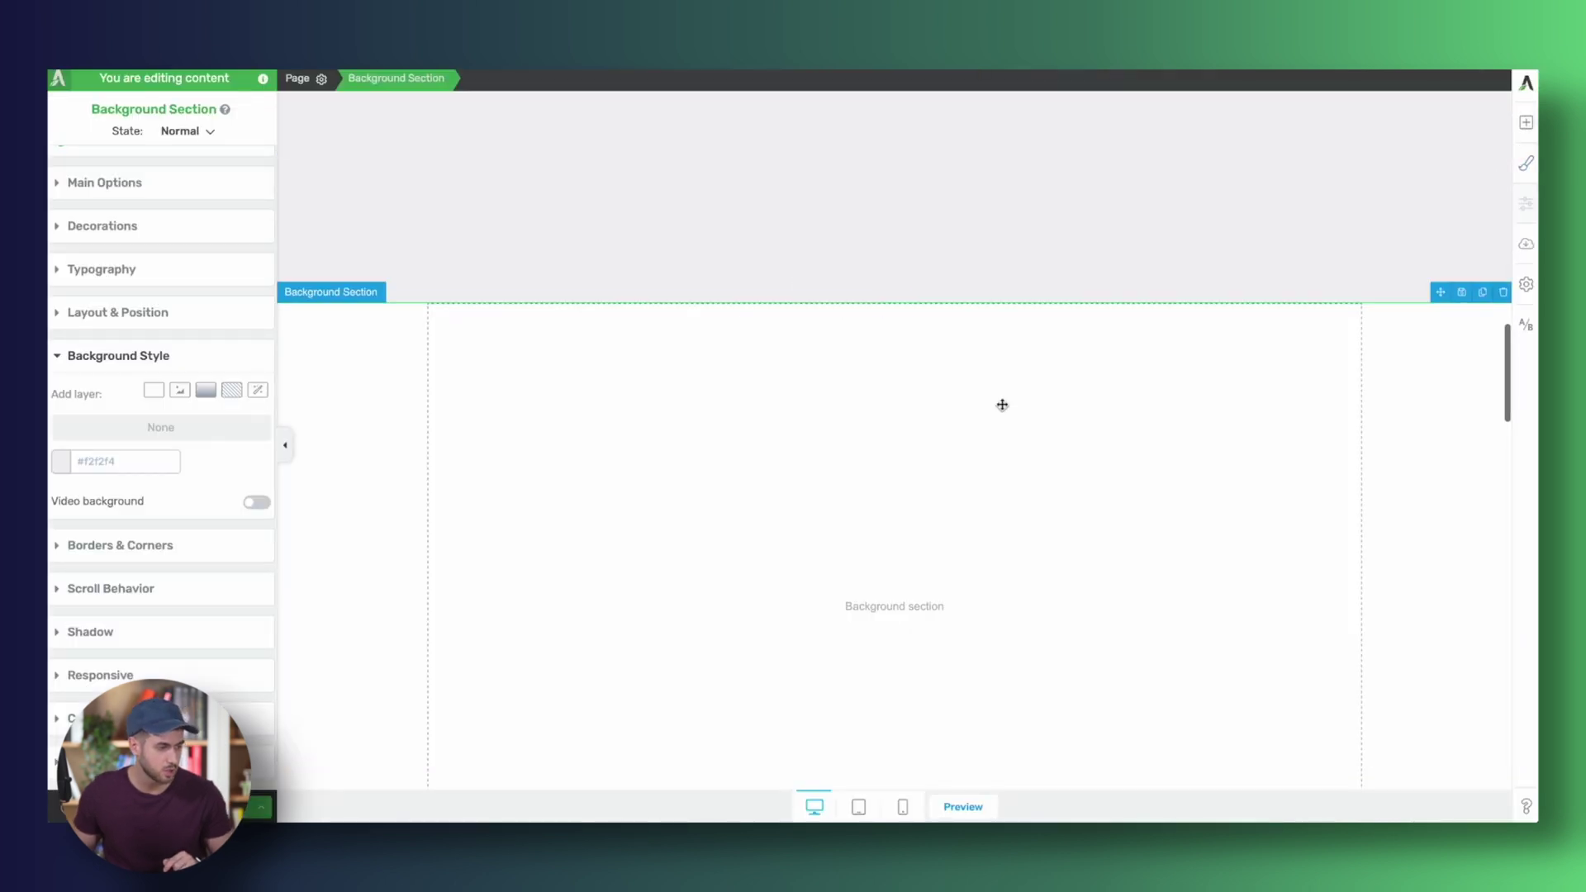
- Drop a Columns element into the empty section and choose the 1/2 + 1/2 layout
scroll(892, 494, "down", 2)
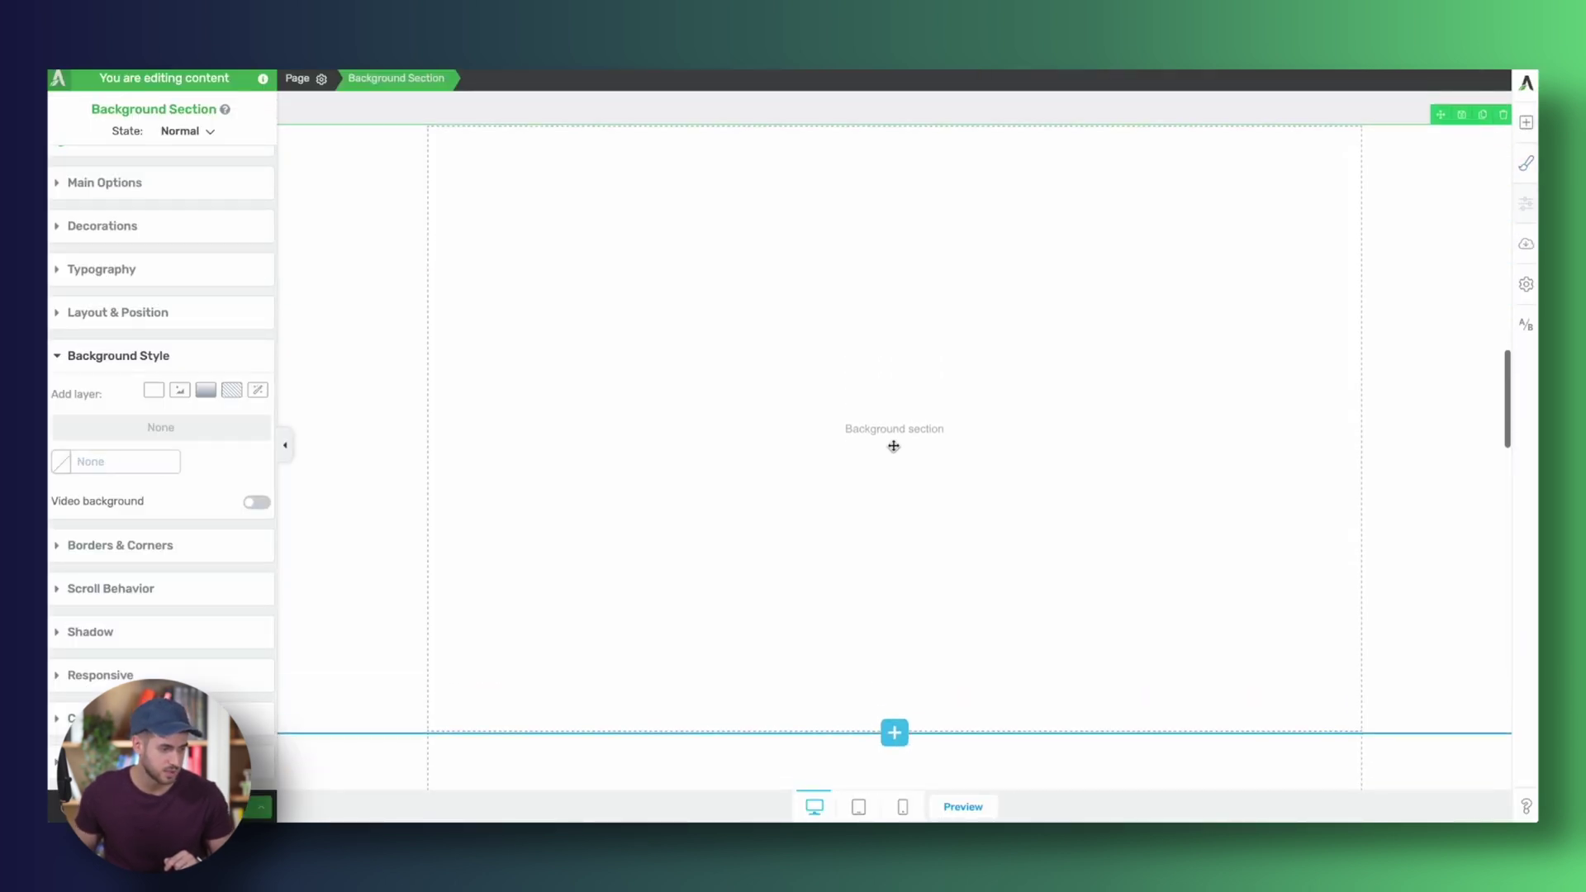
left_click(1528, 123)
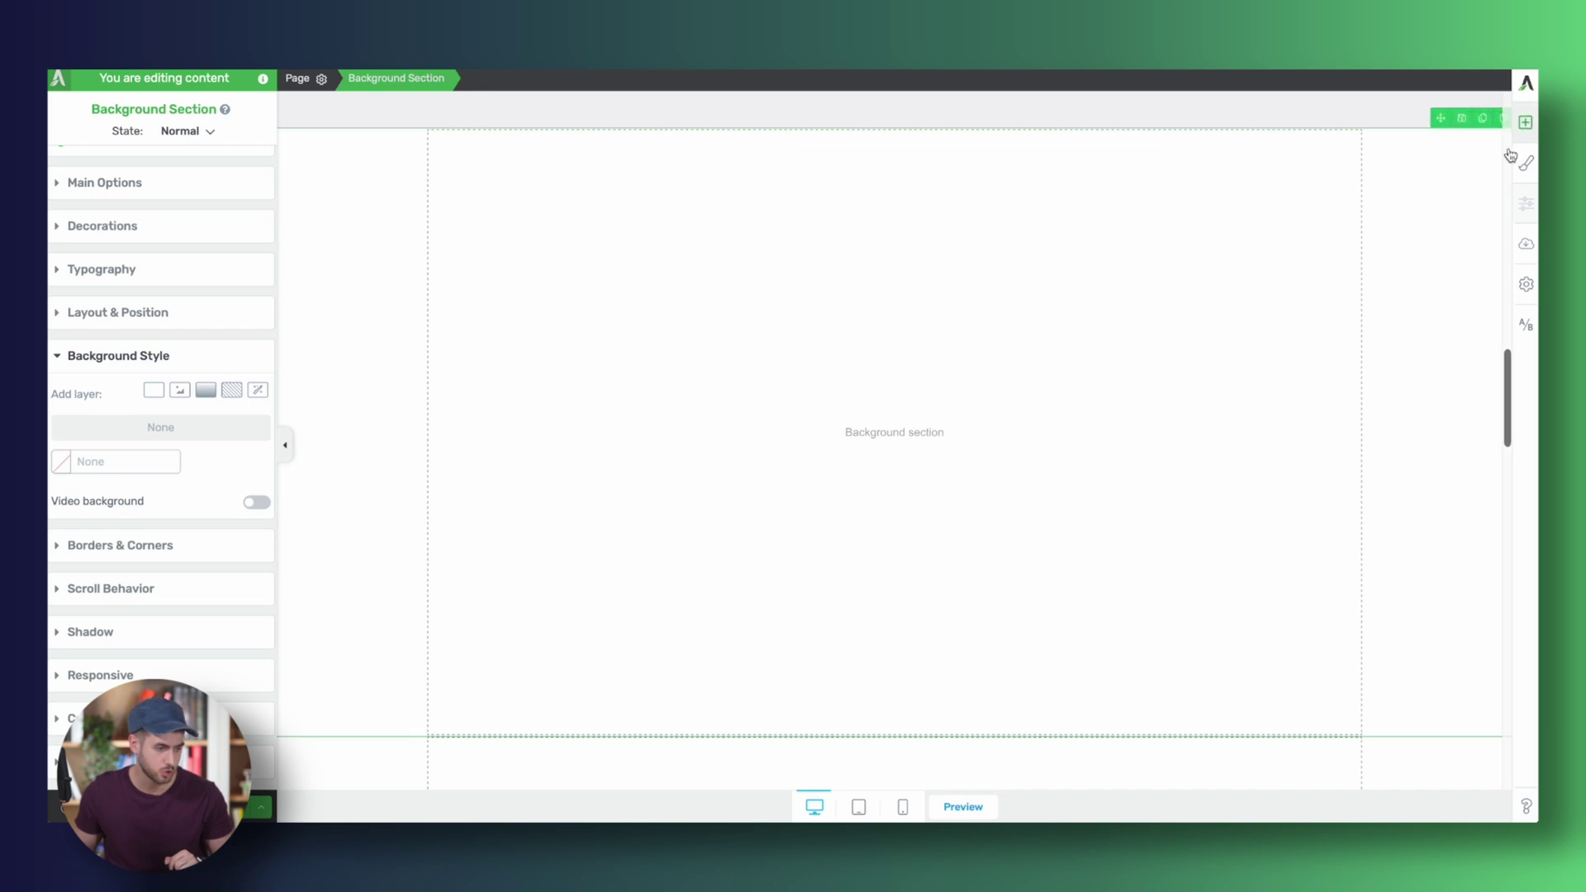
left_click_drag(1464, 326, 1037, 405)
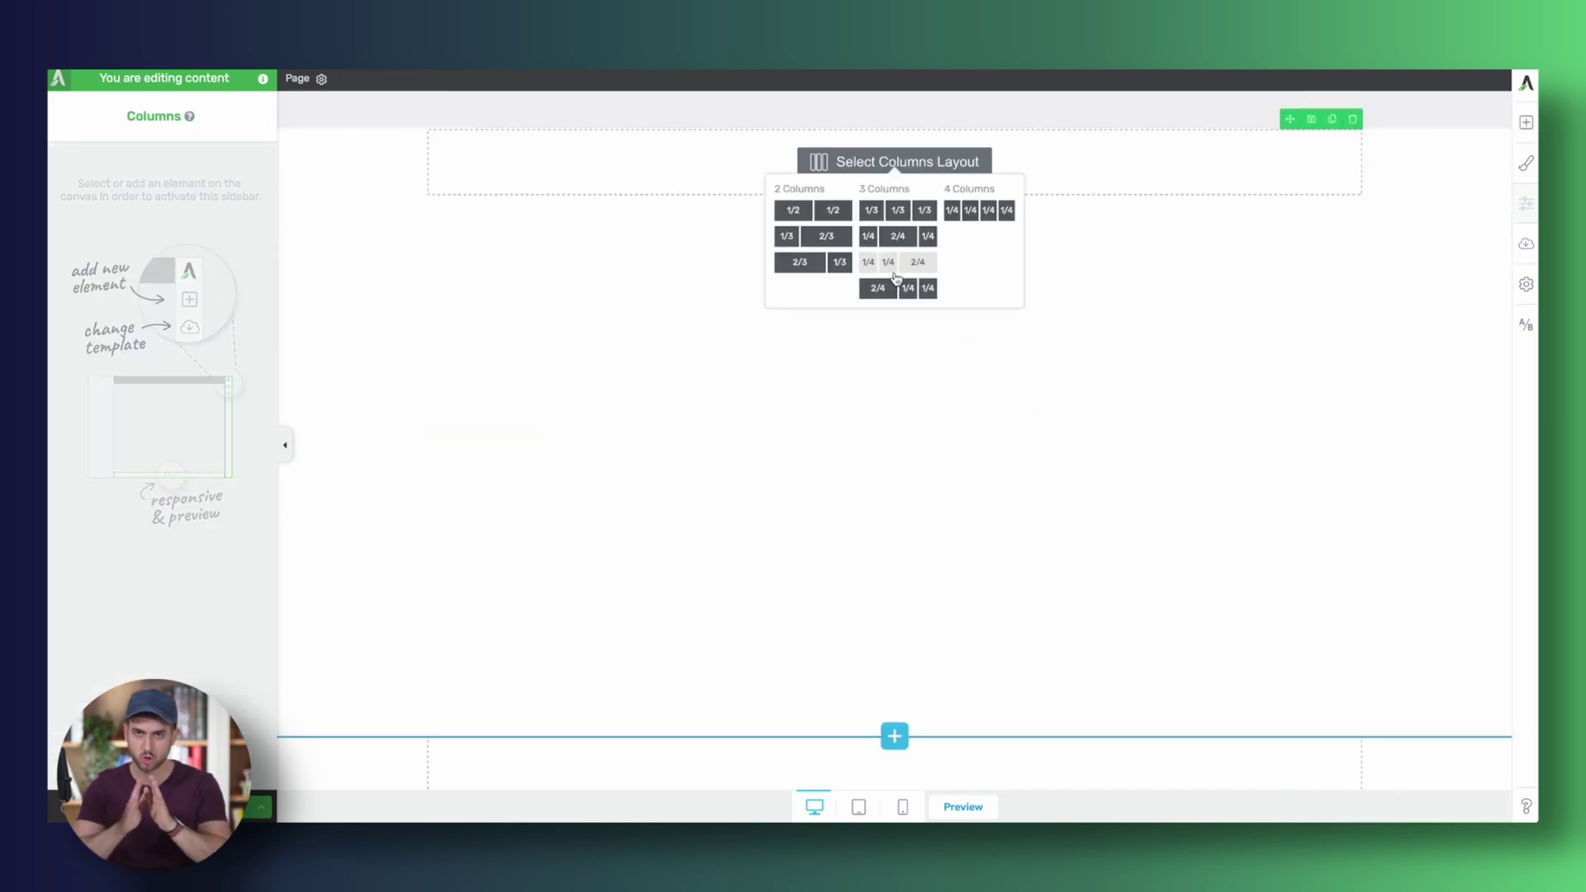
left_click(842, 213)
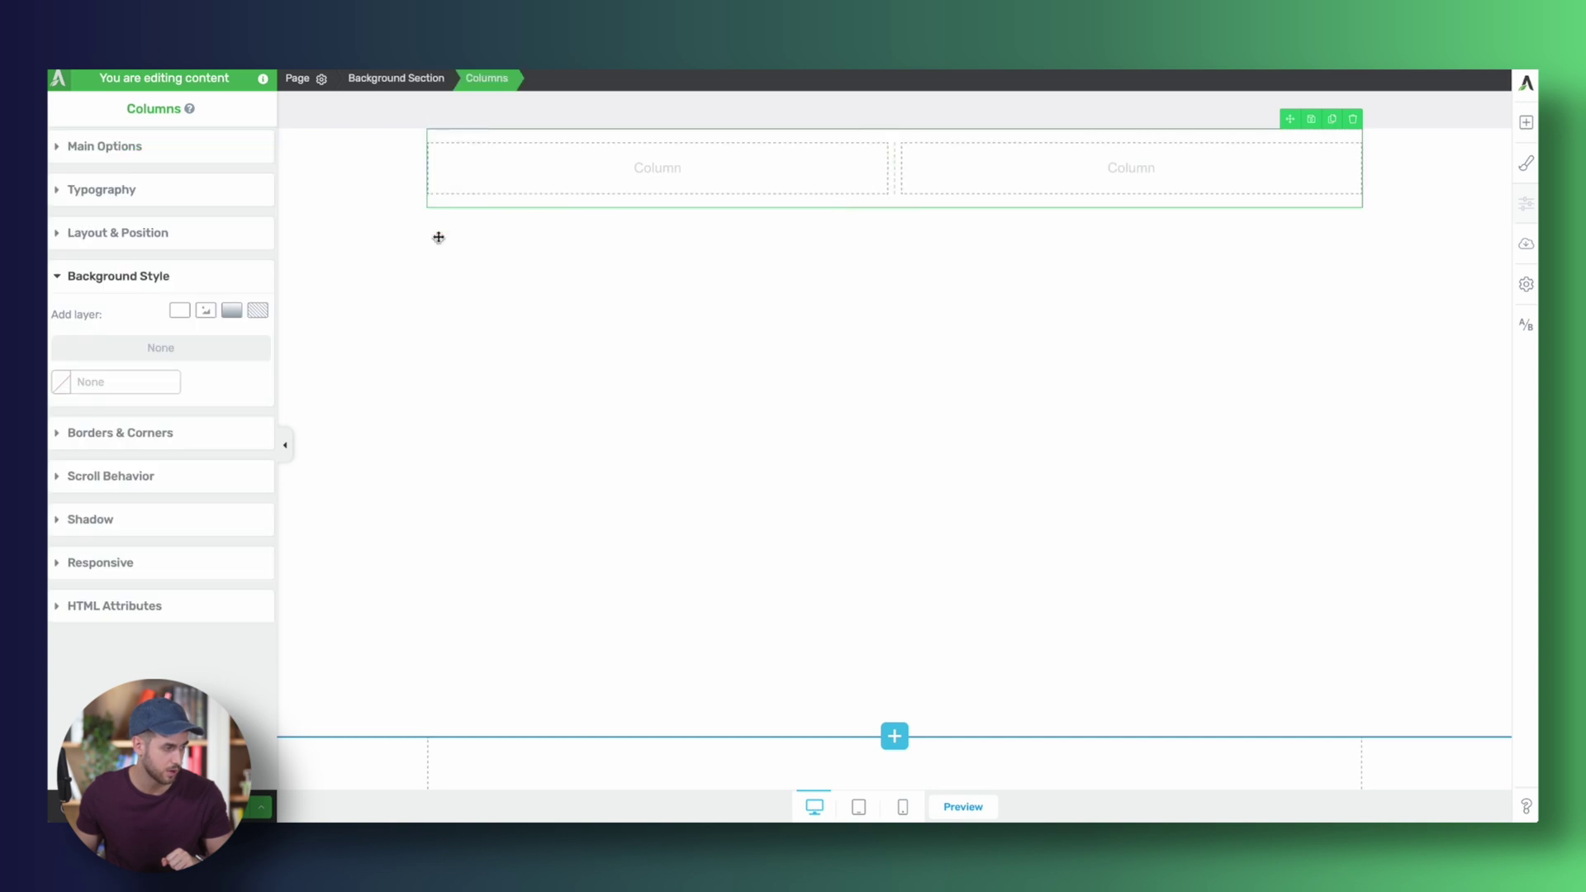
left_click(414, 262)
- Turn off the section's Inherit Width from Landing Page option
left_click(188, 216)
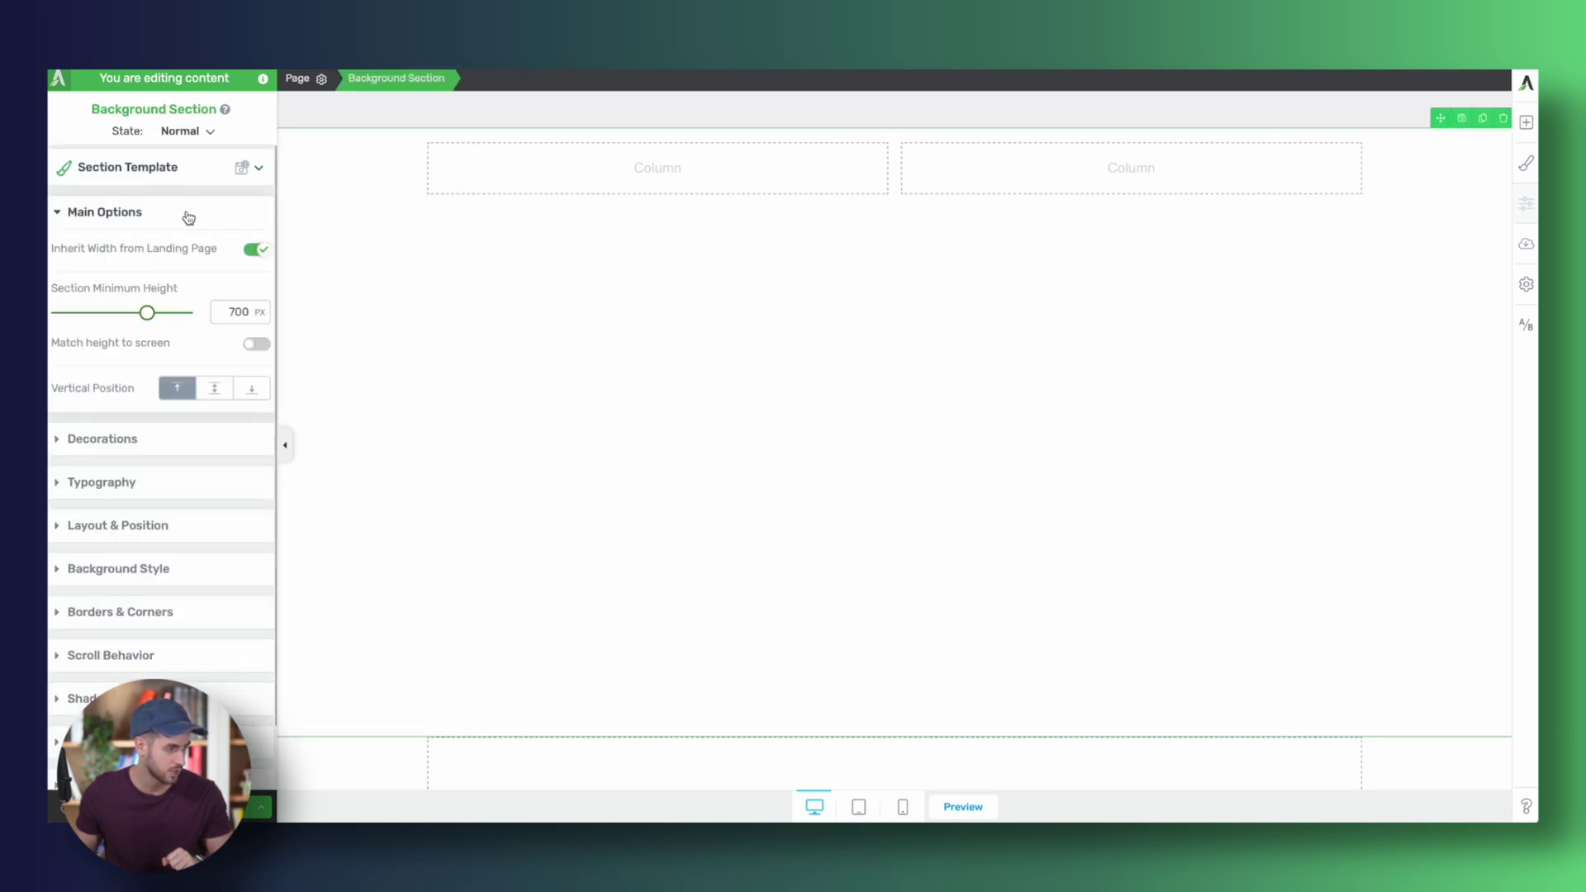
left_click(256, 251)
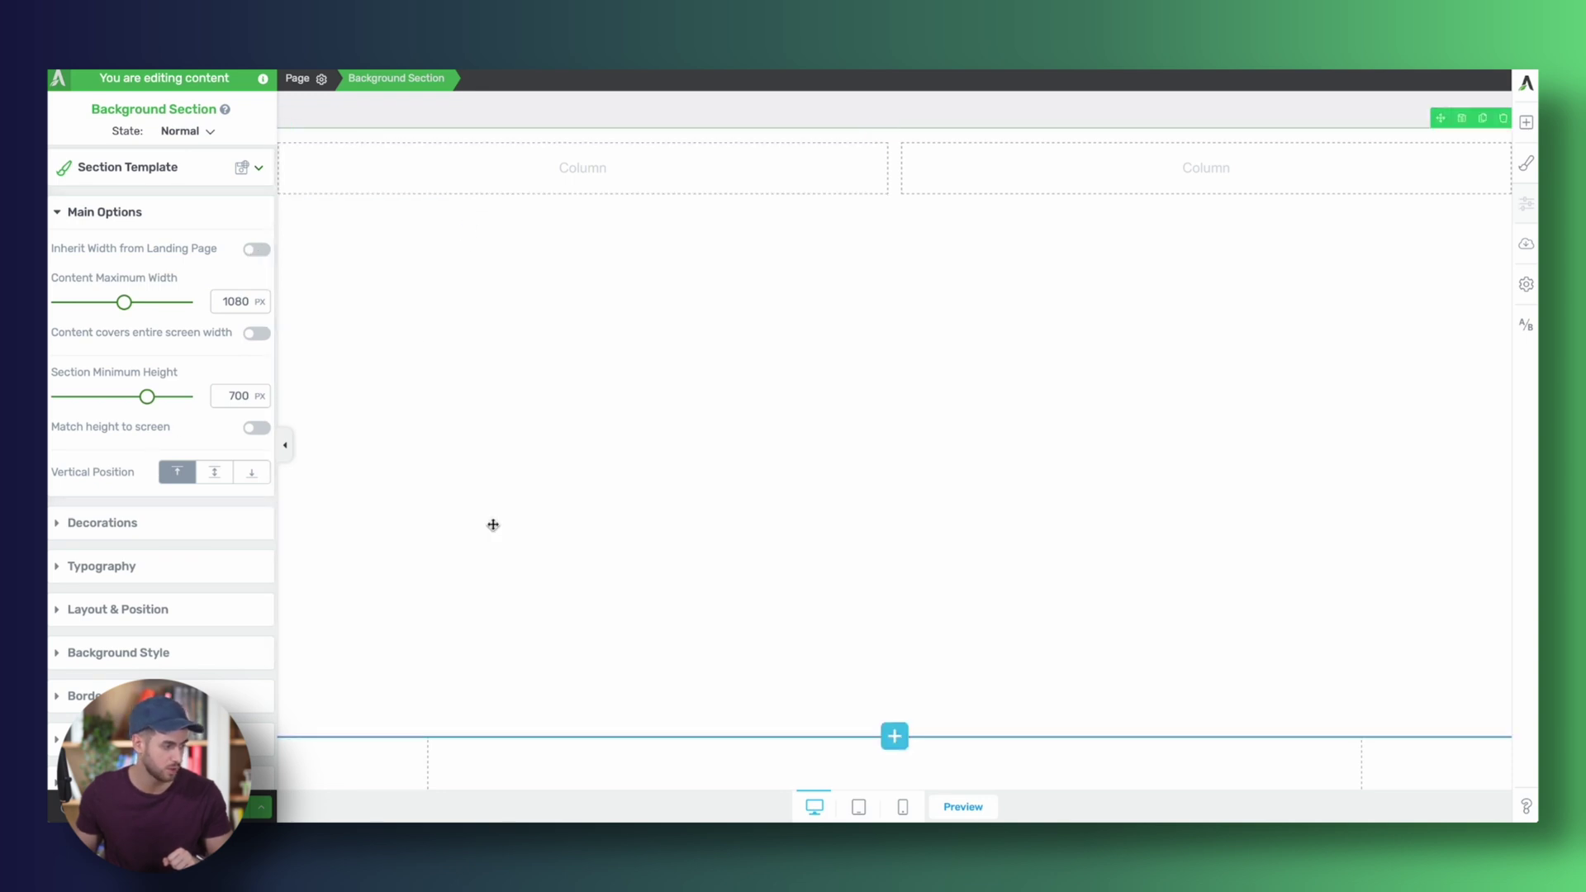
scroll(122, 633, "down", 2)
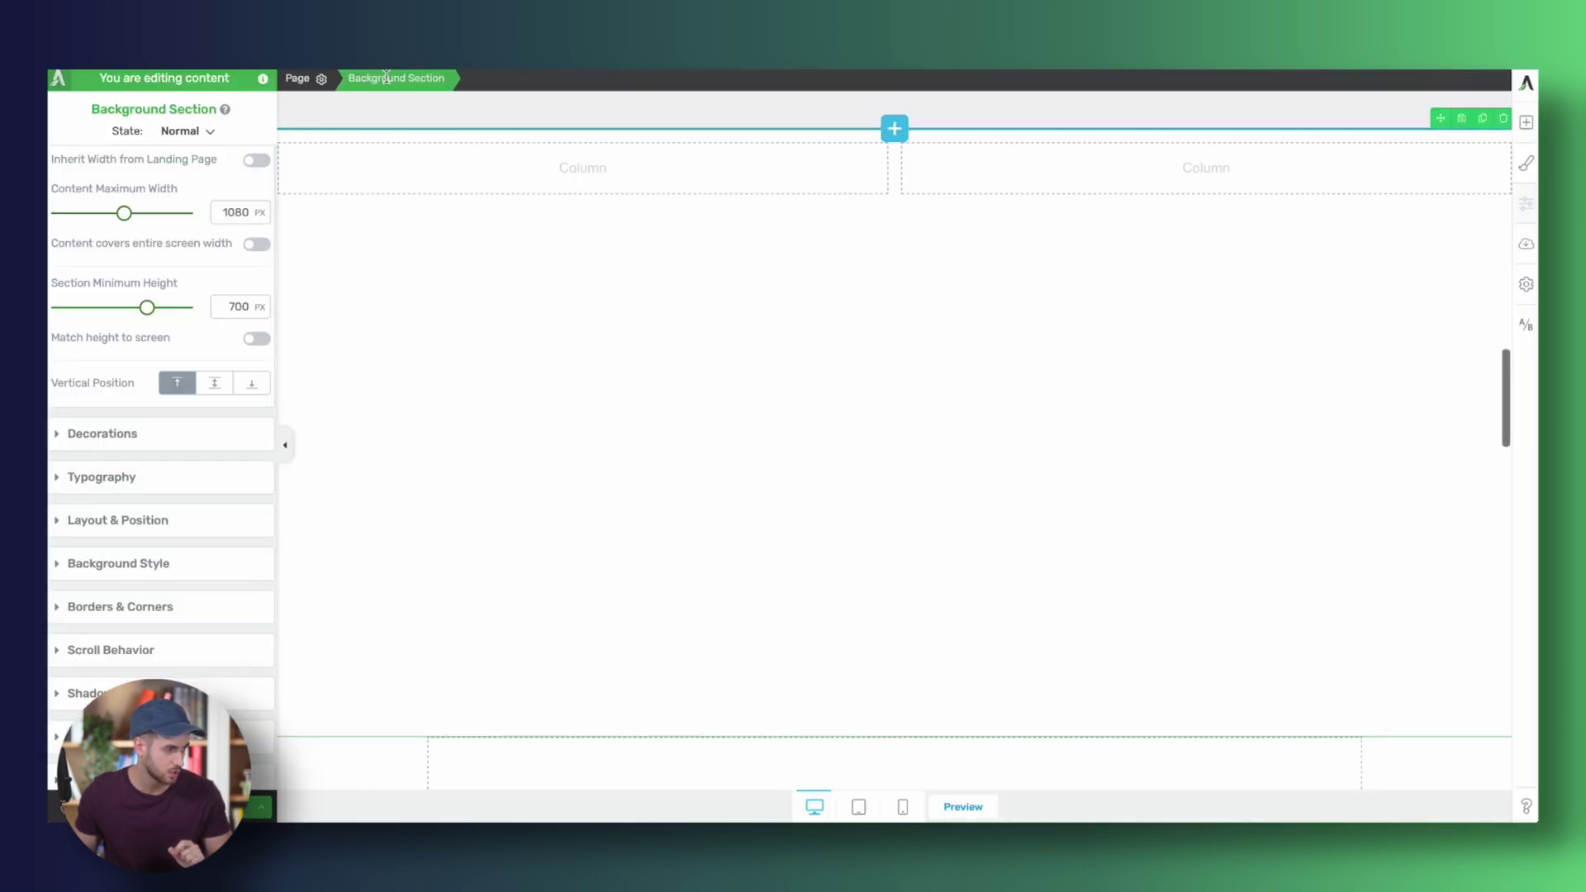
- Set the section's left and right padding to 20 px
left_click(151, 566)
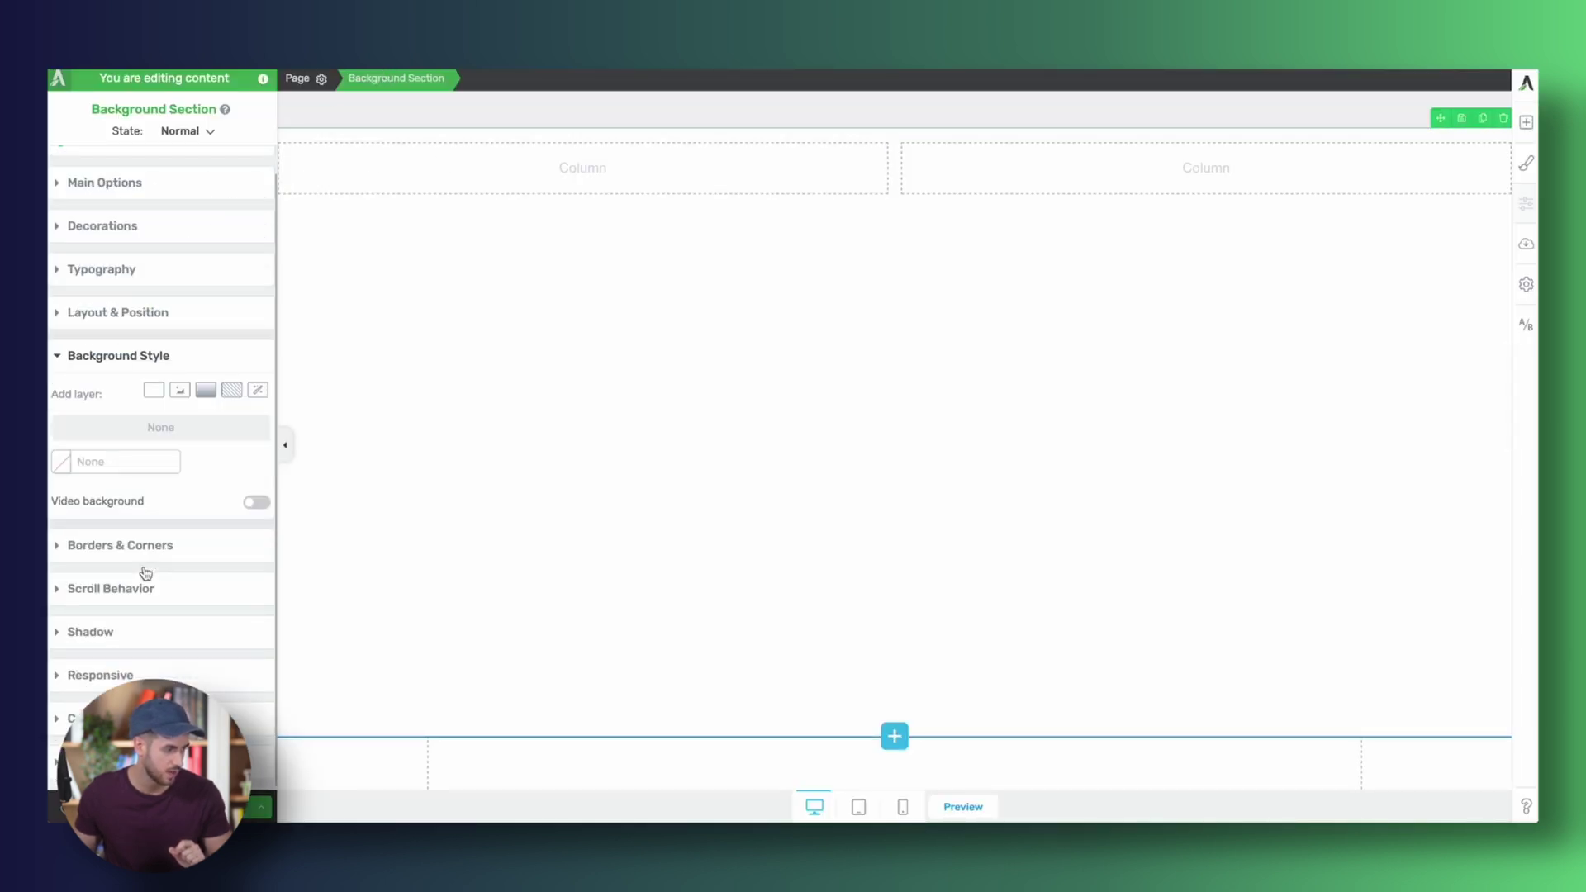
left_click(138, 310)
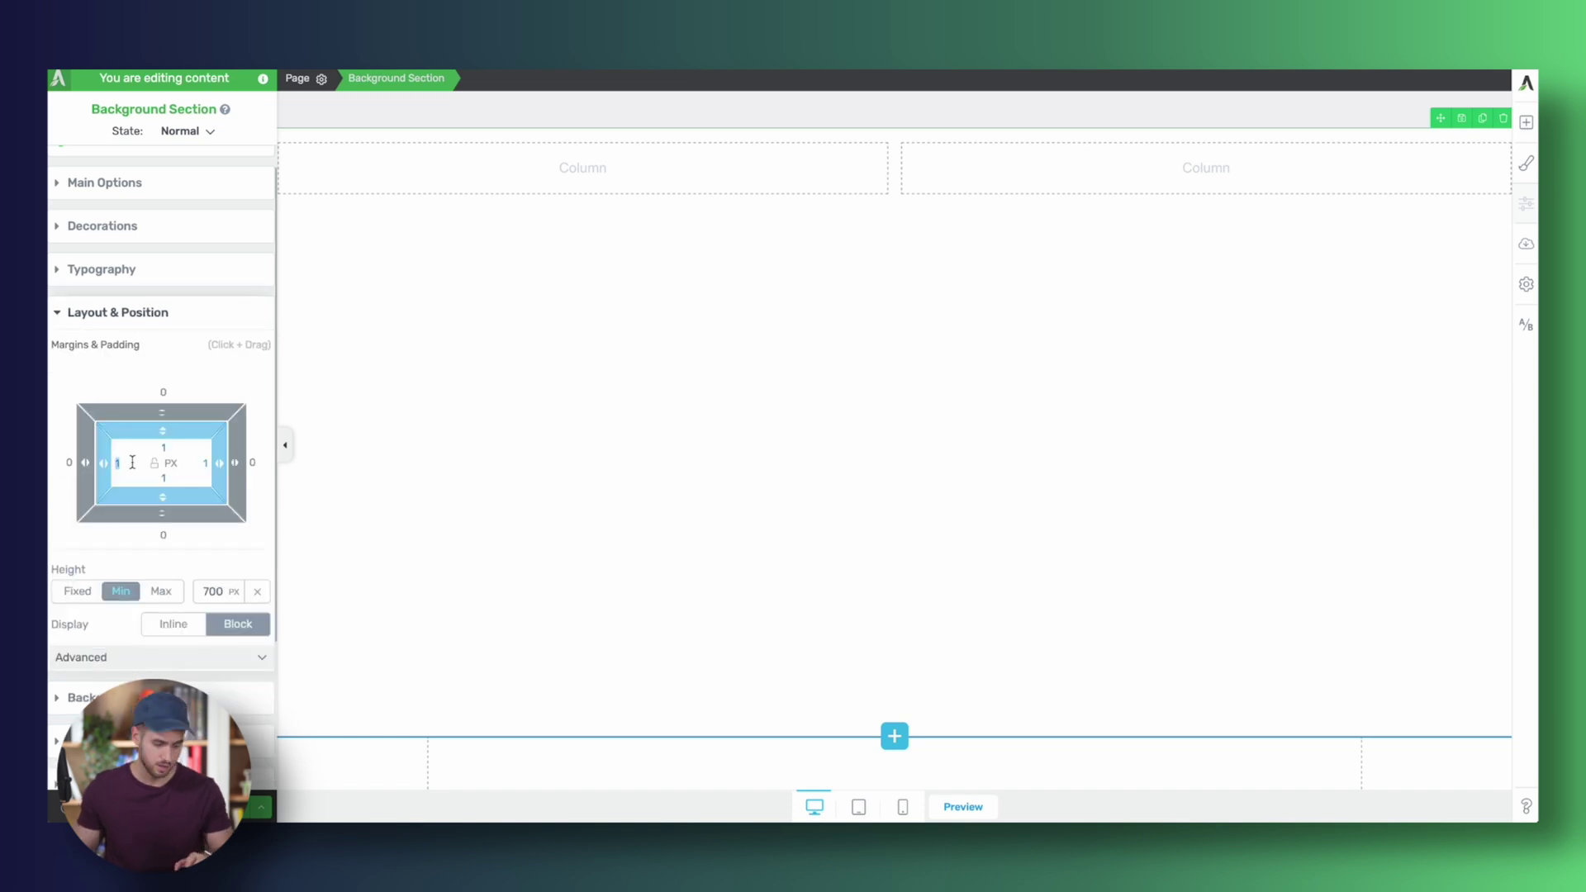
type("20")
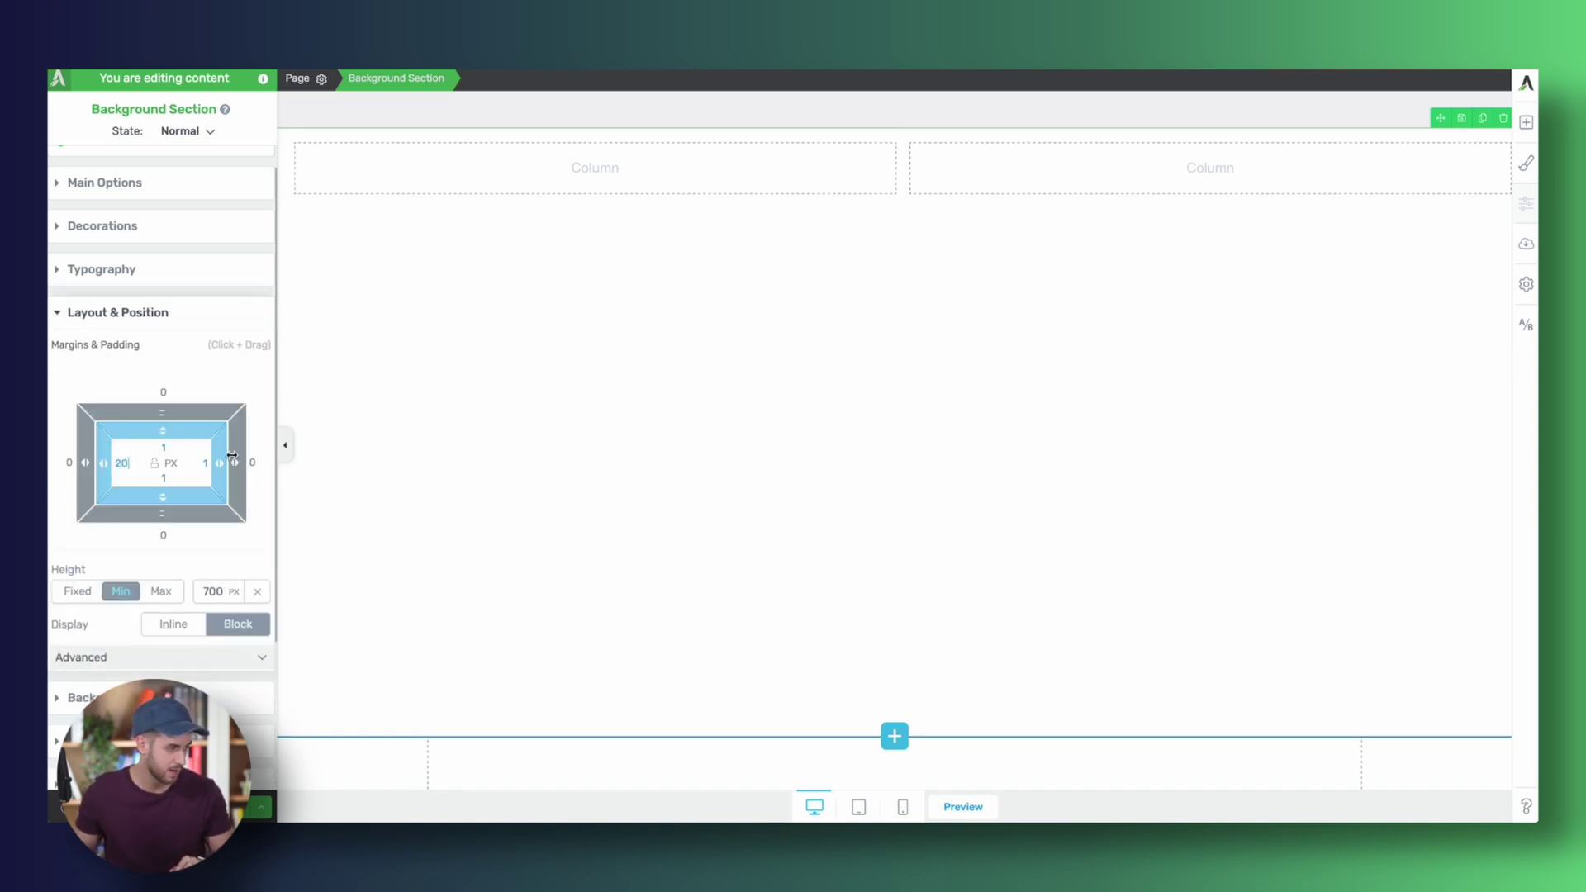
type("20")
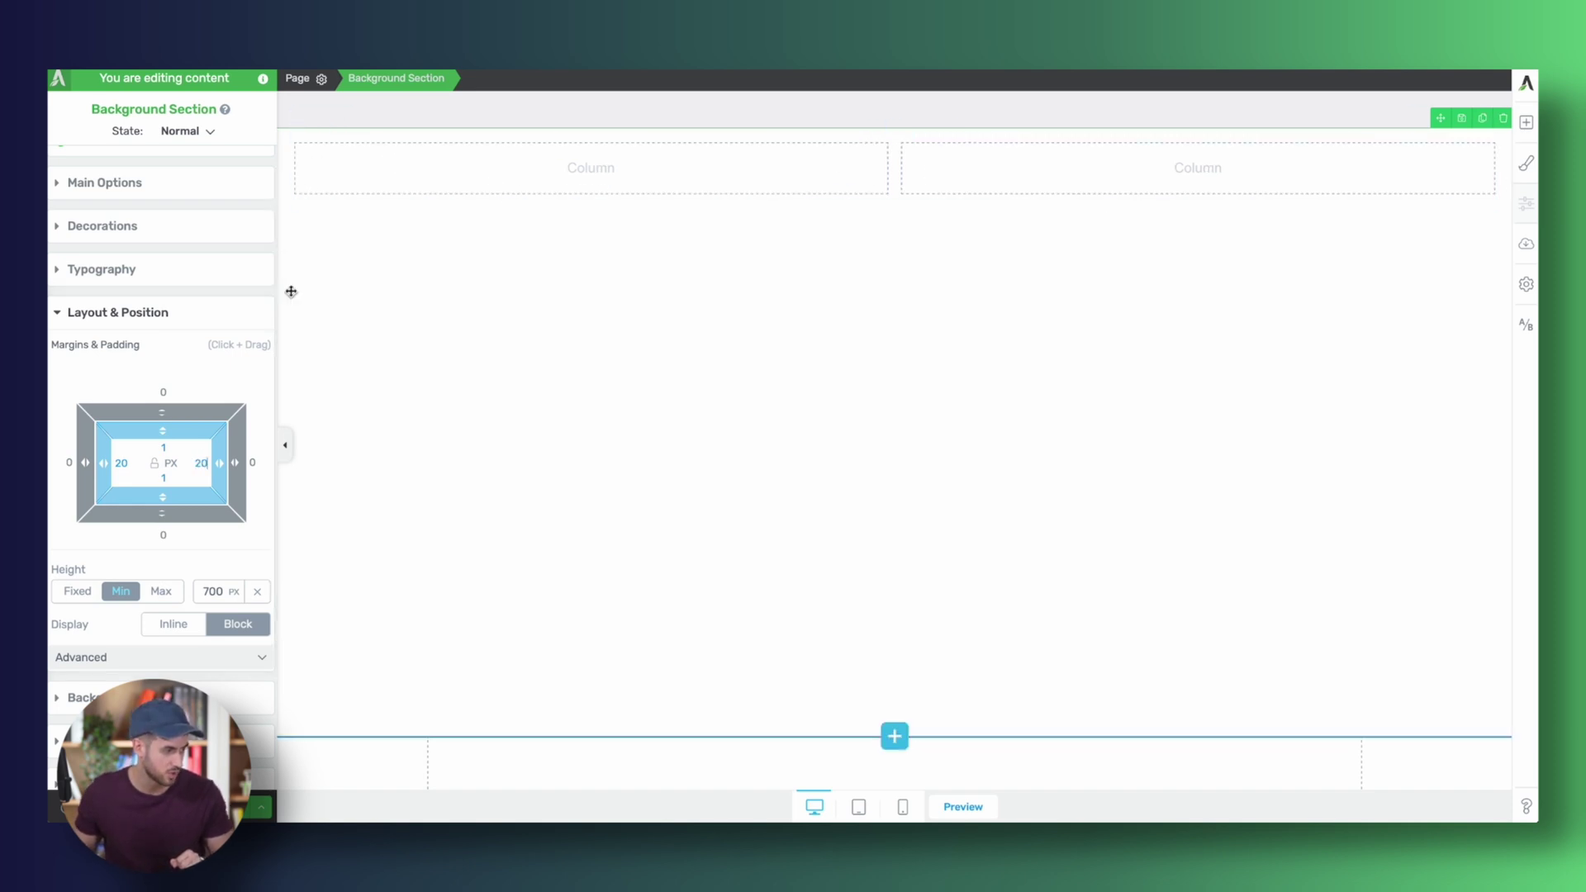
left_click(286, 446)
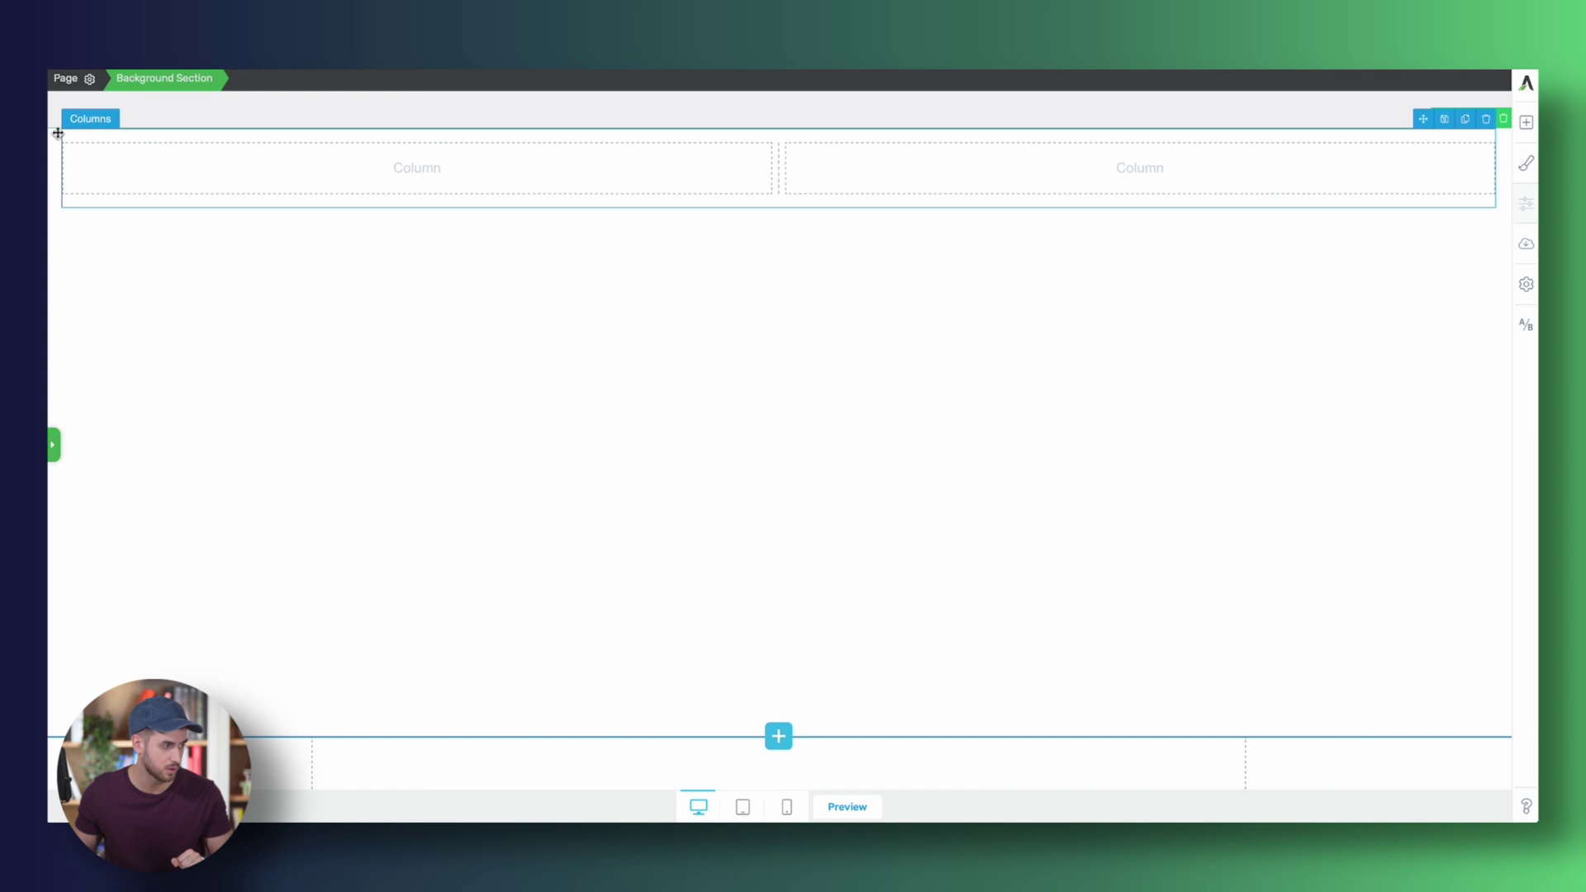
left_click(55, 450)
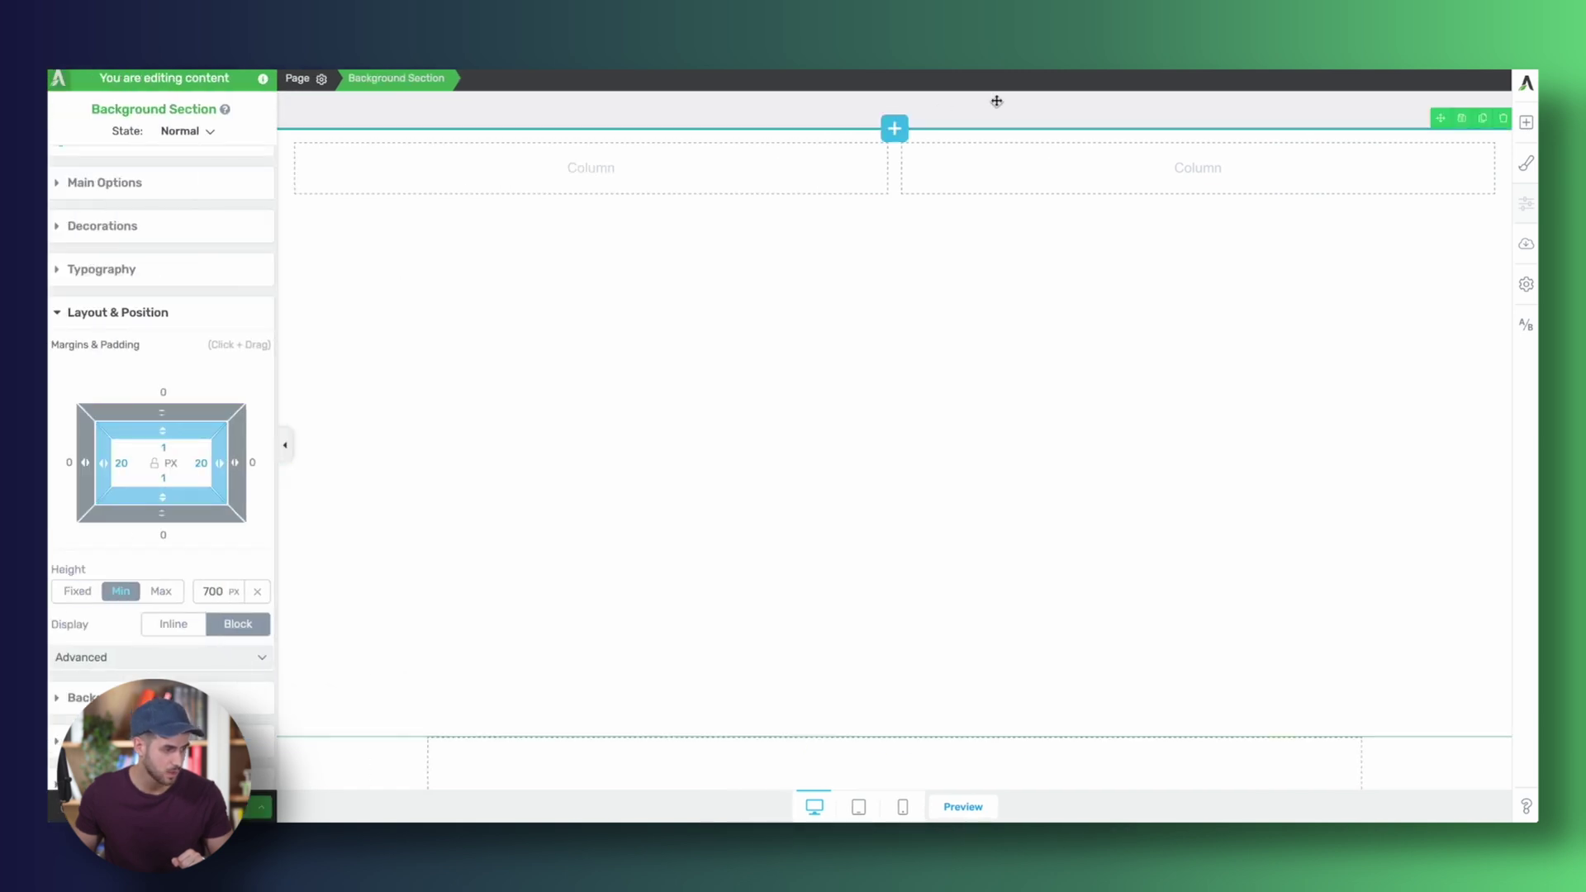
left_click(899, 200)
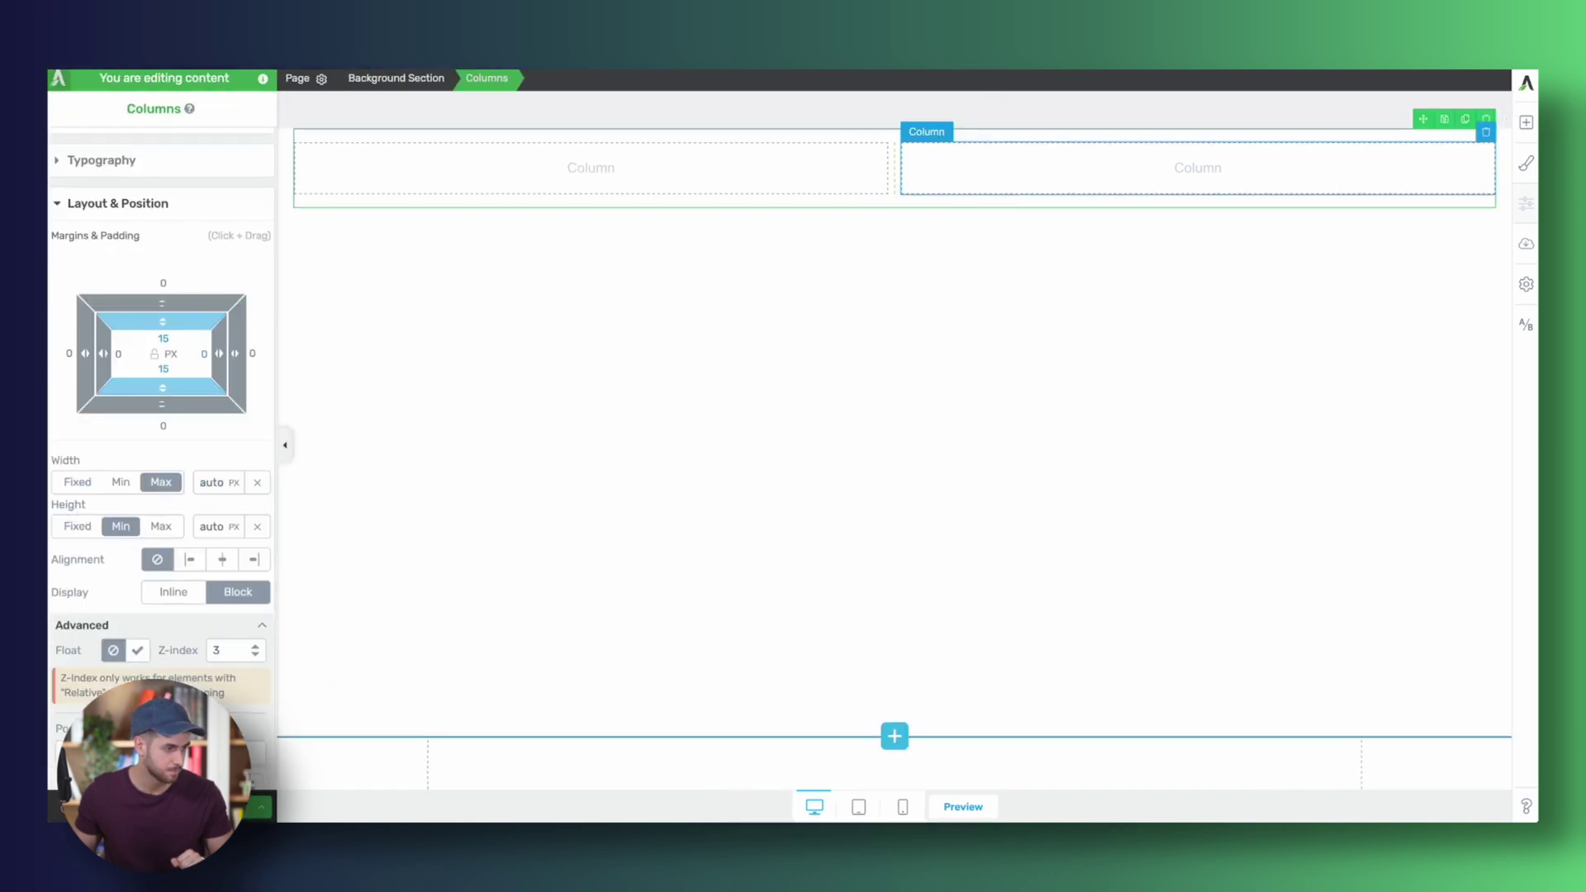
- Inspect the Watch tile's markup on Apple's homepage in the web inspector
mouse_move(1169, 71)
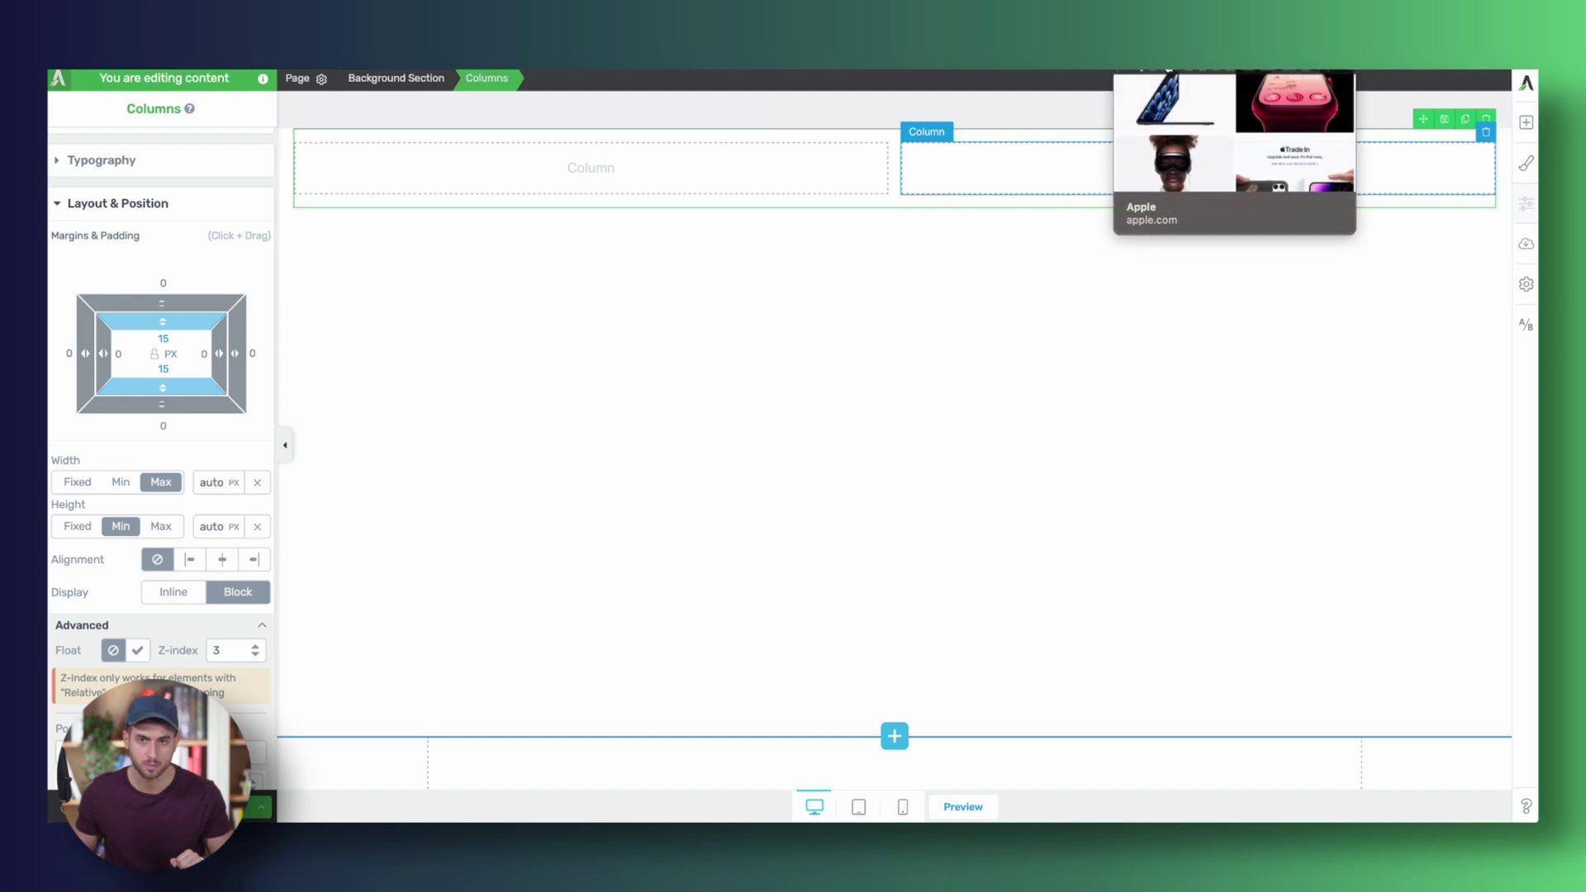
left_click(1168, 72)
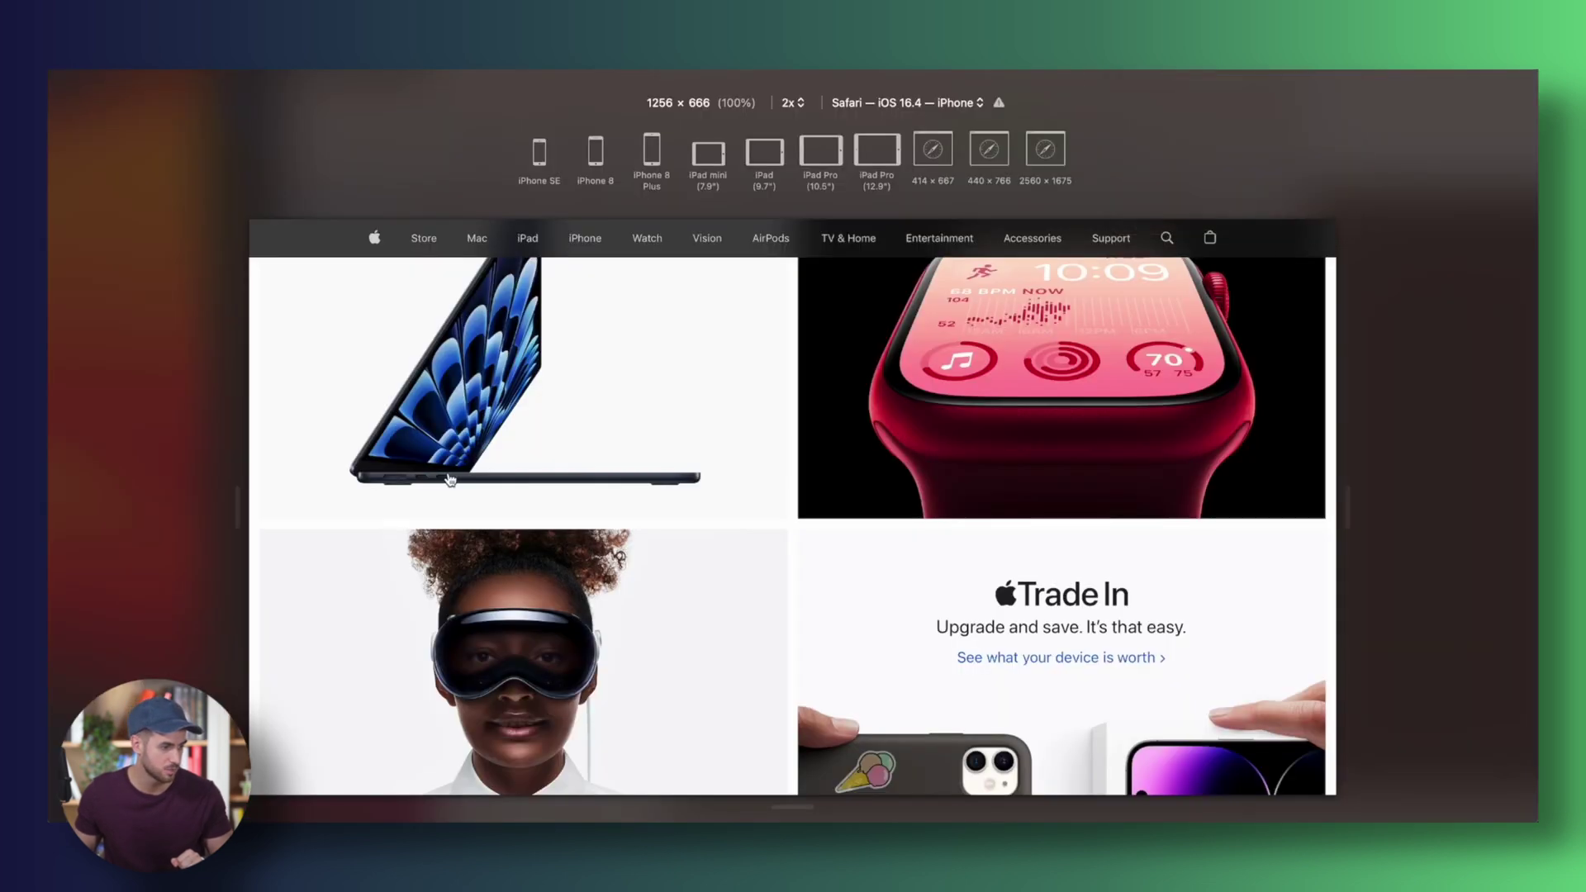
scroll(450, 479, "up", 3)
key("alt+super+r")
right_click(678, 369)
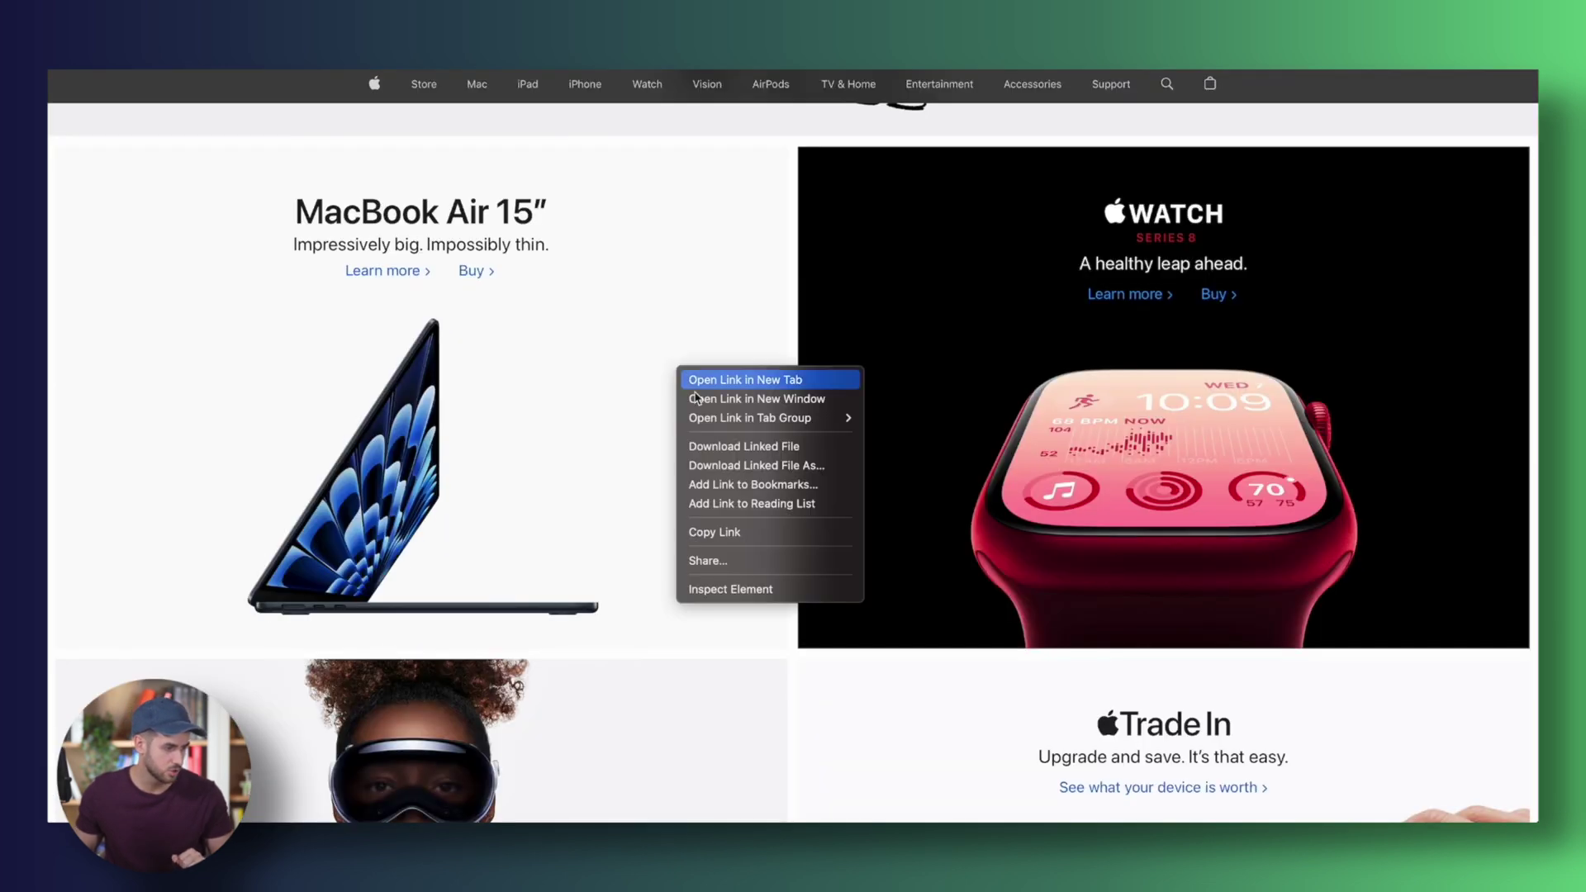
left_click(730, 590)
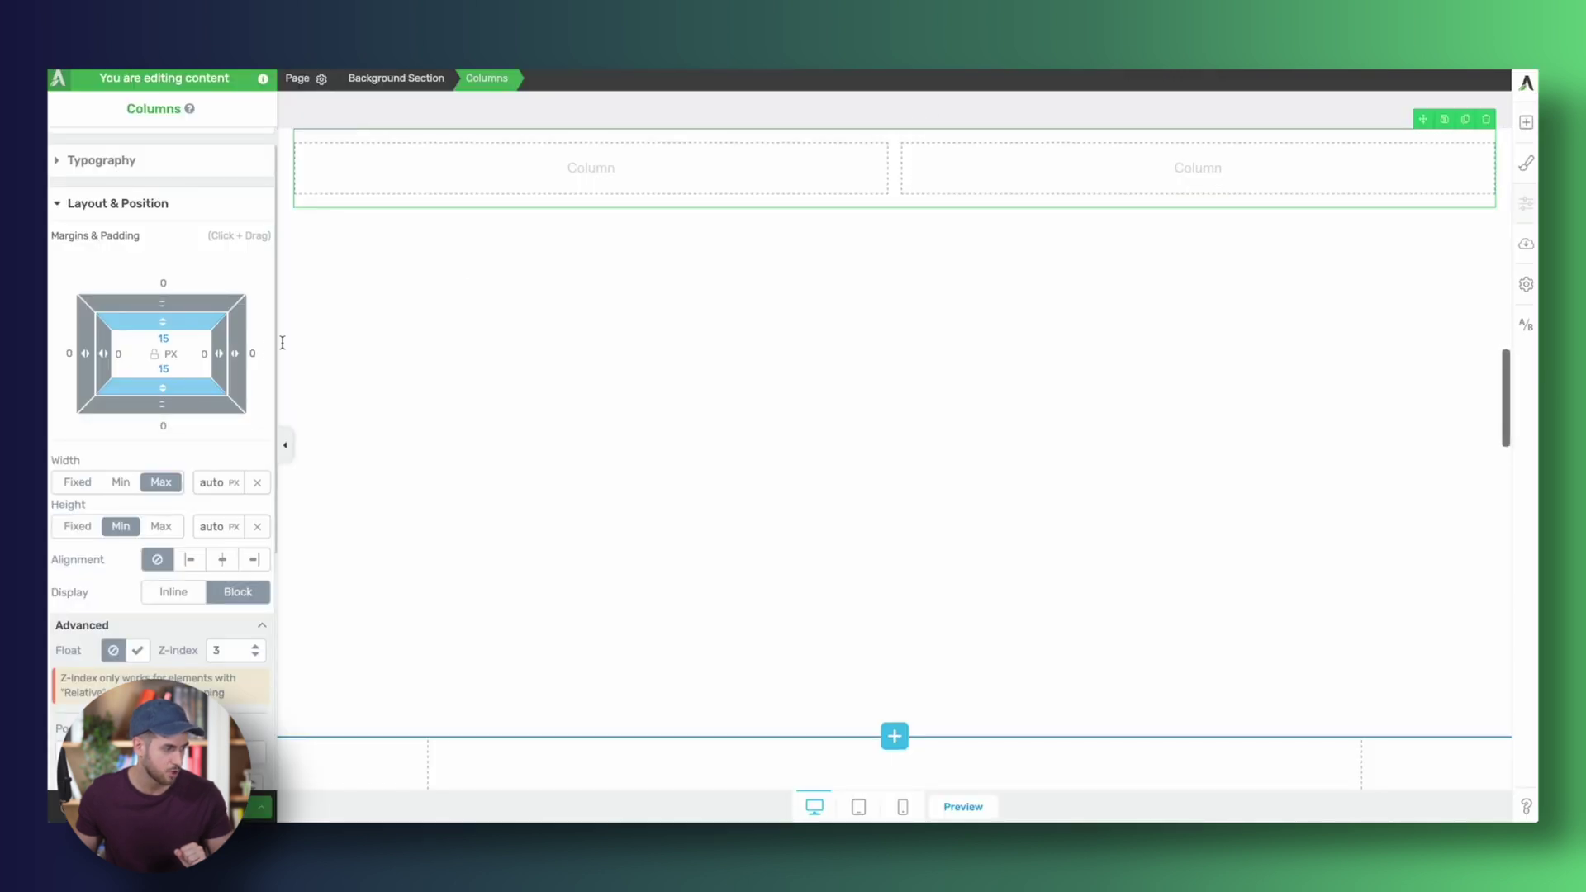
- Bring up the two-column row's Main Options in Thrive Architect
left_click(159, 162)
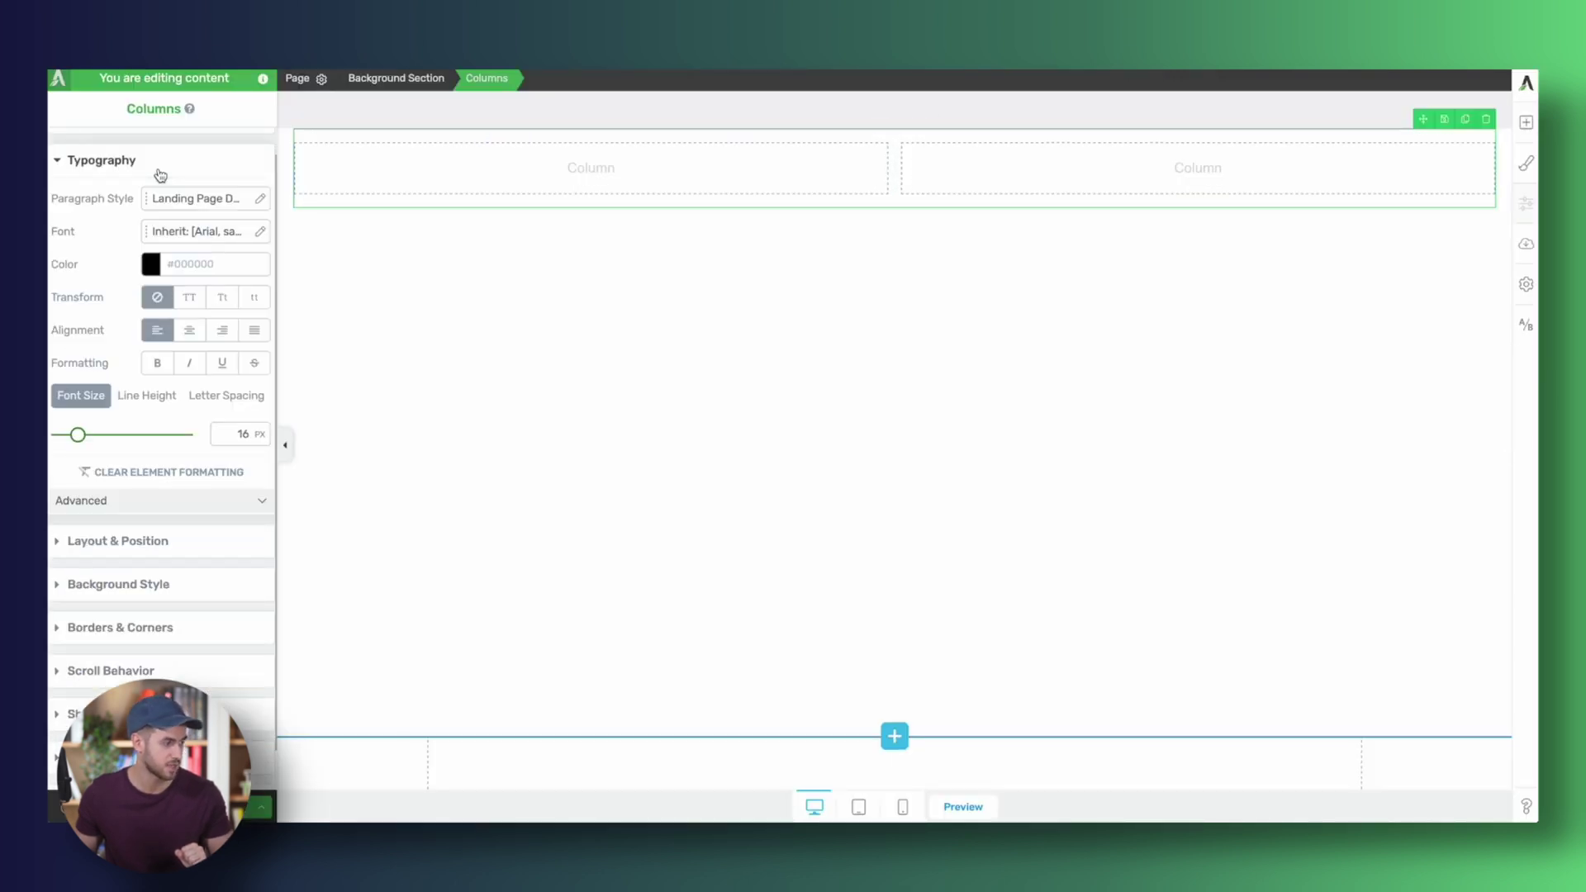
scroll(157, 170, "up", 1)
left_click(220, 142)
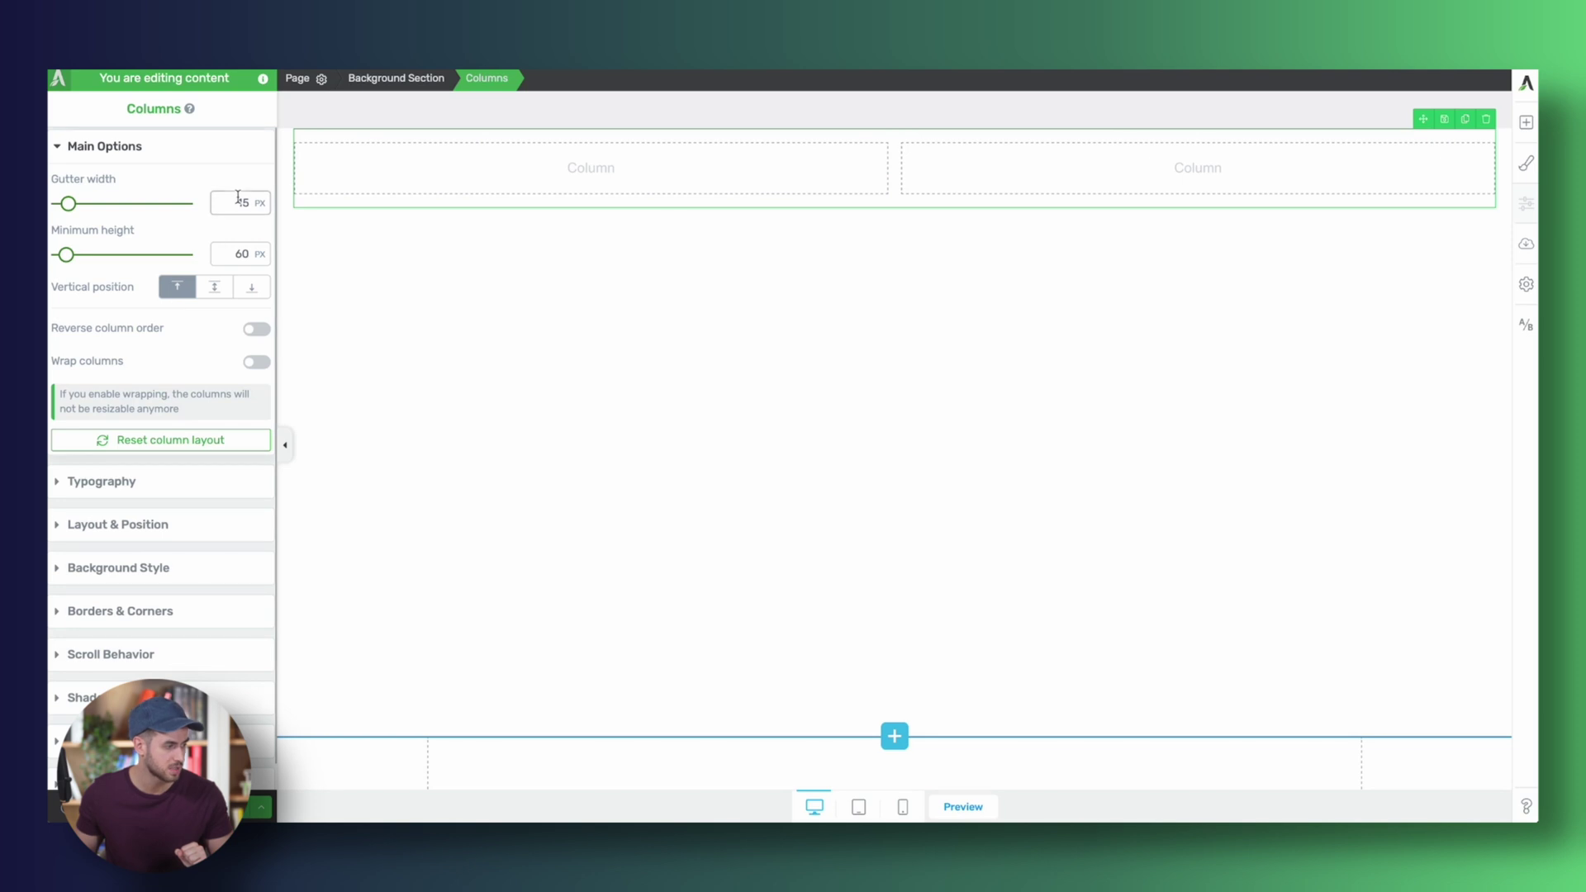
- Set the row's minimum height to 636 and the left column's background to #fafafa
type("636")
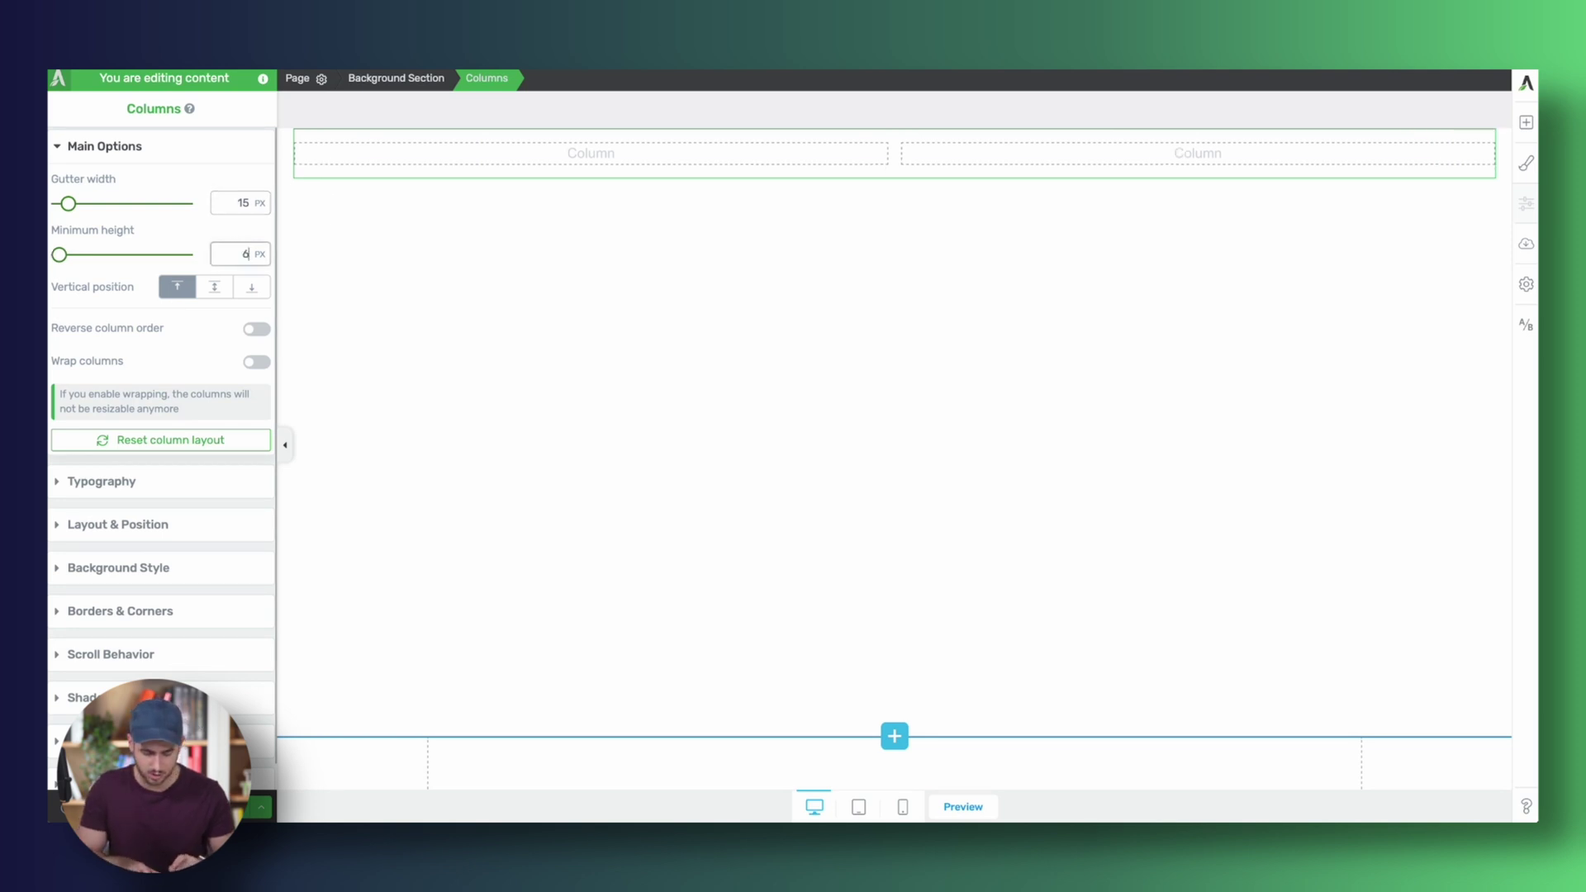
left_click(846, 380)
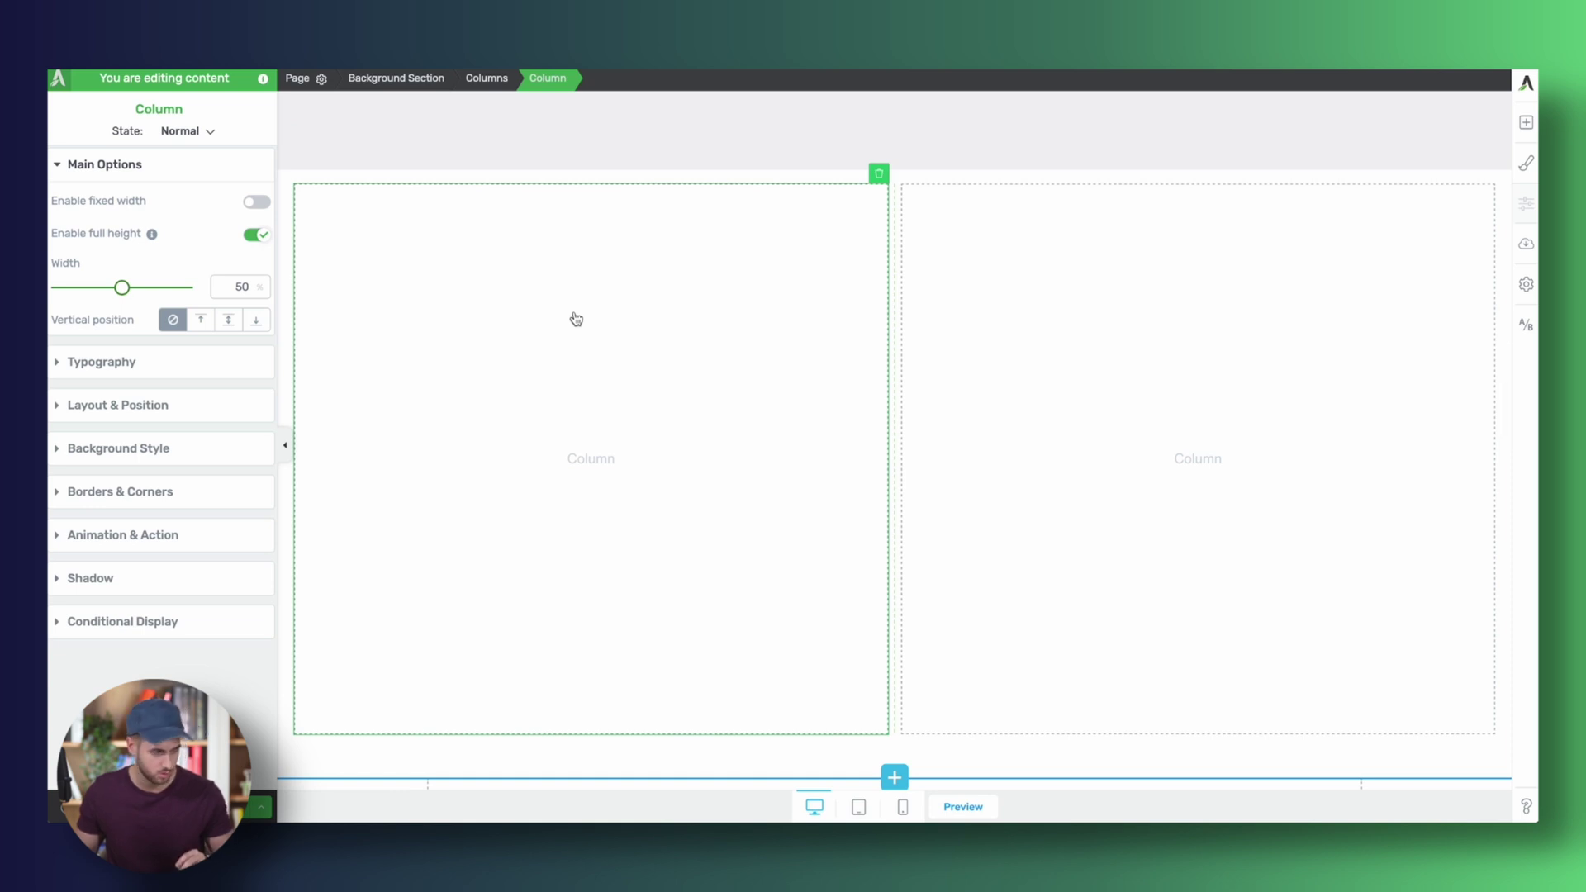
left_click(170, 460)
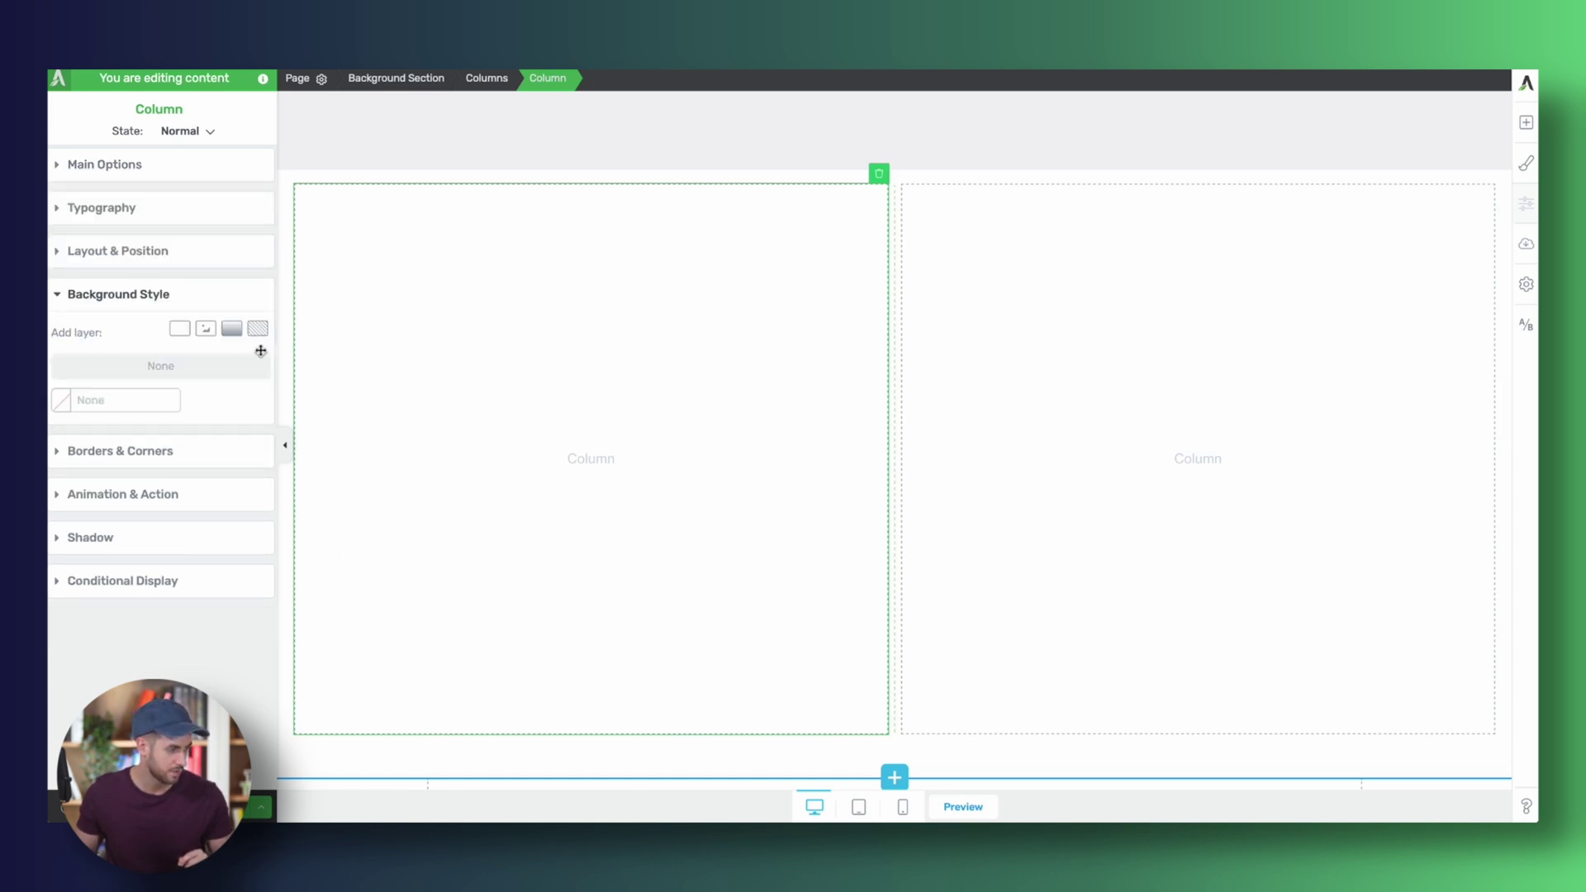
left_click(83, 399)
left_click(149, 613)
type("#fafafa")
key("Return")
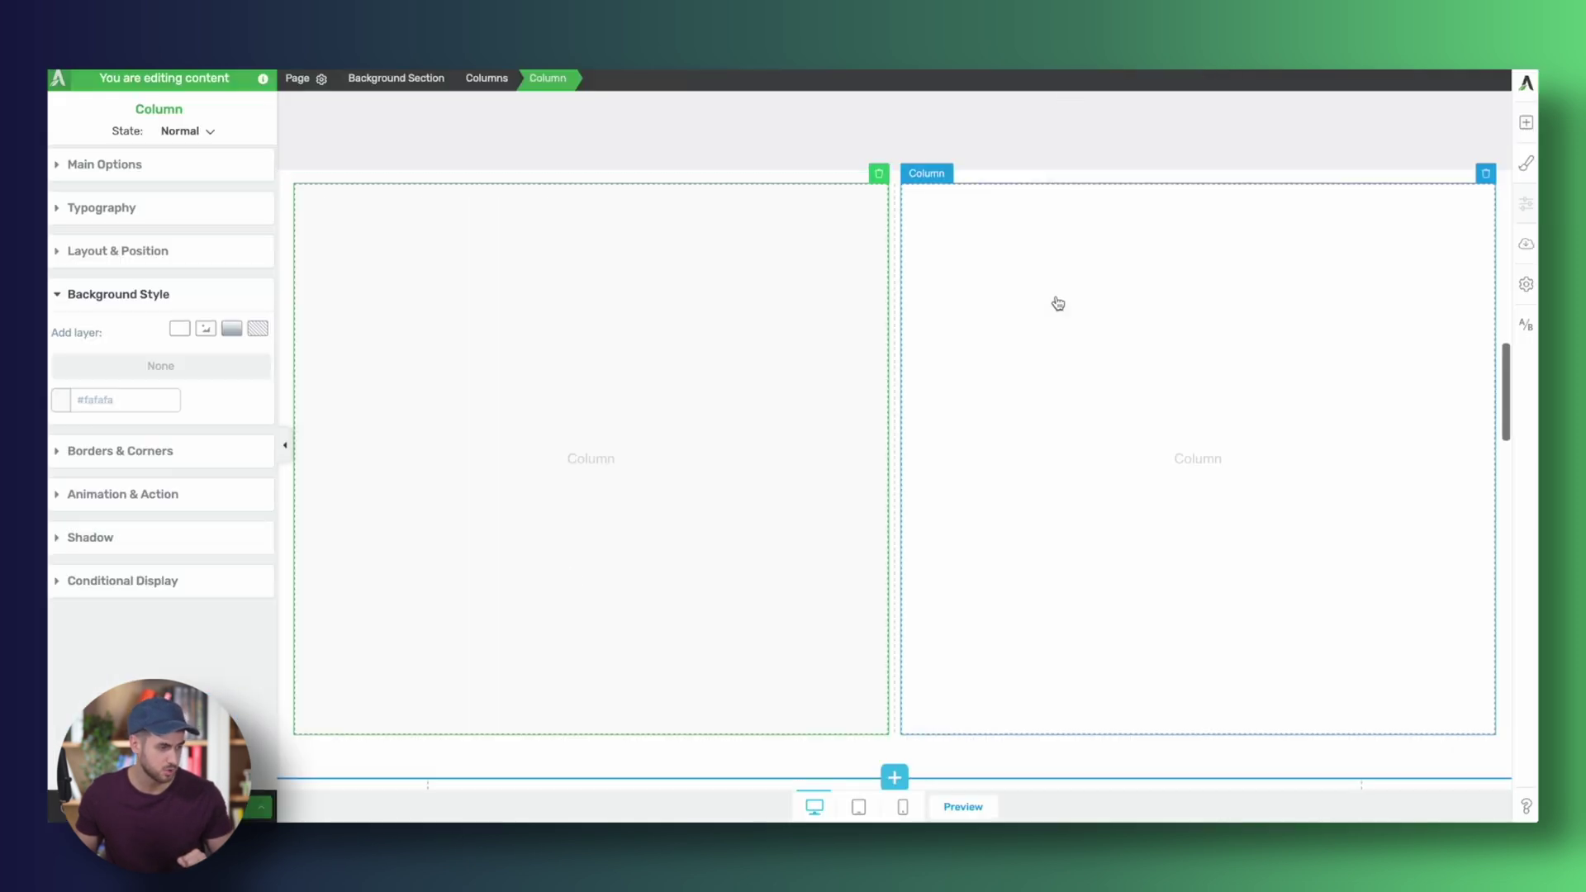
- Give the right column a near-black #060606 background
left_click(1055, 305)
left_click(60, 400)
left_click_drag(130, 468, 59, 567)
key("Return")
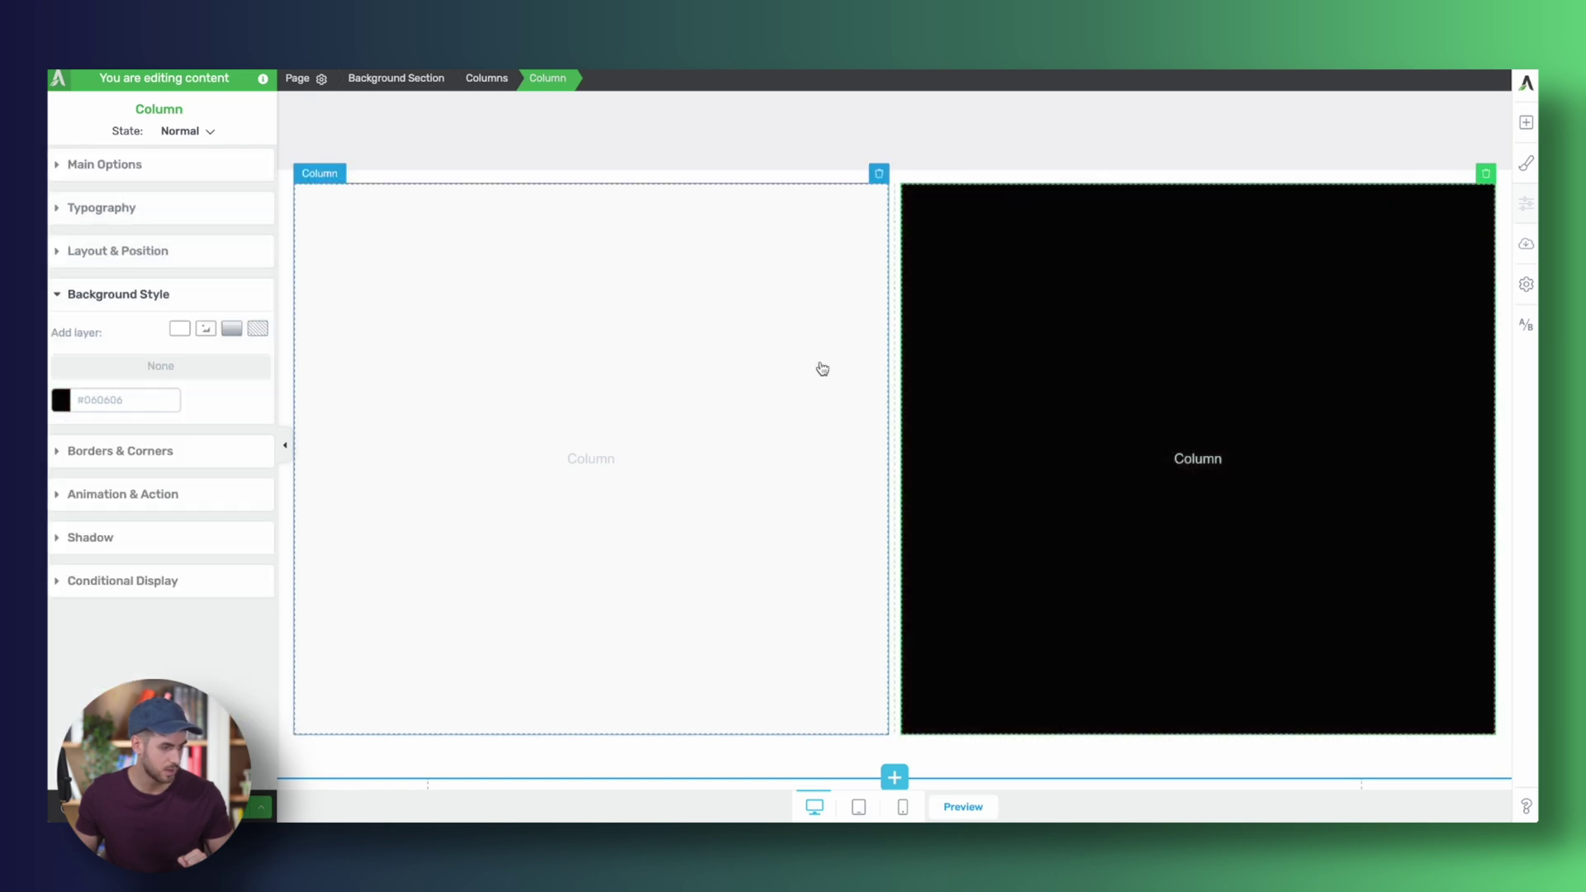
scroll(818, 364, "up", 6)
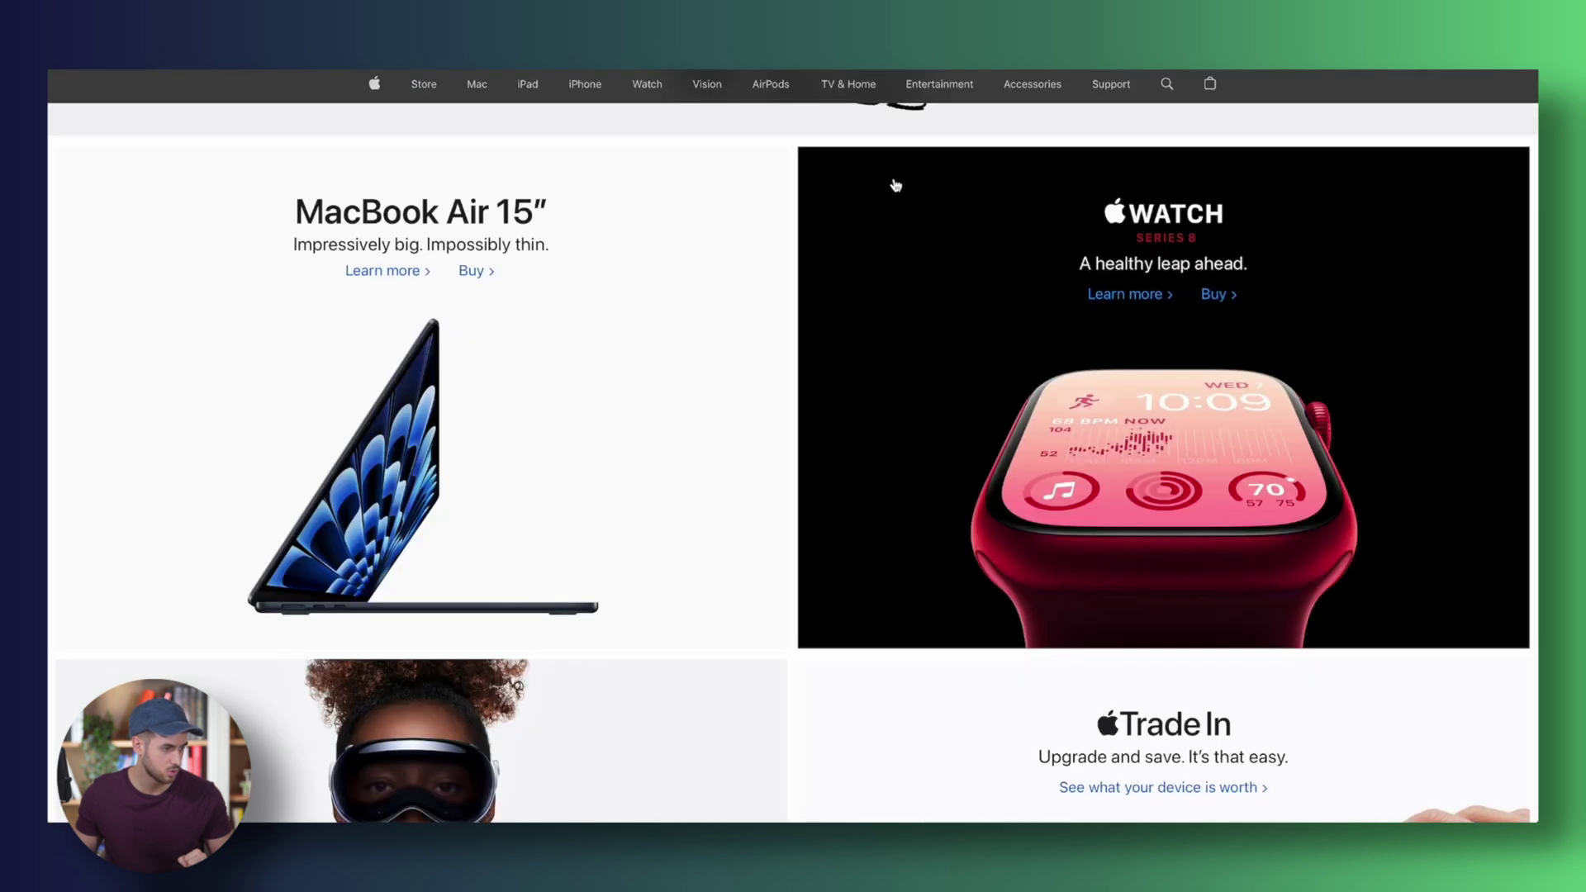
- Duplicate the iPhone 14 content box and drag the copy into the left column
scroll(839, 226, "up", 2)
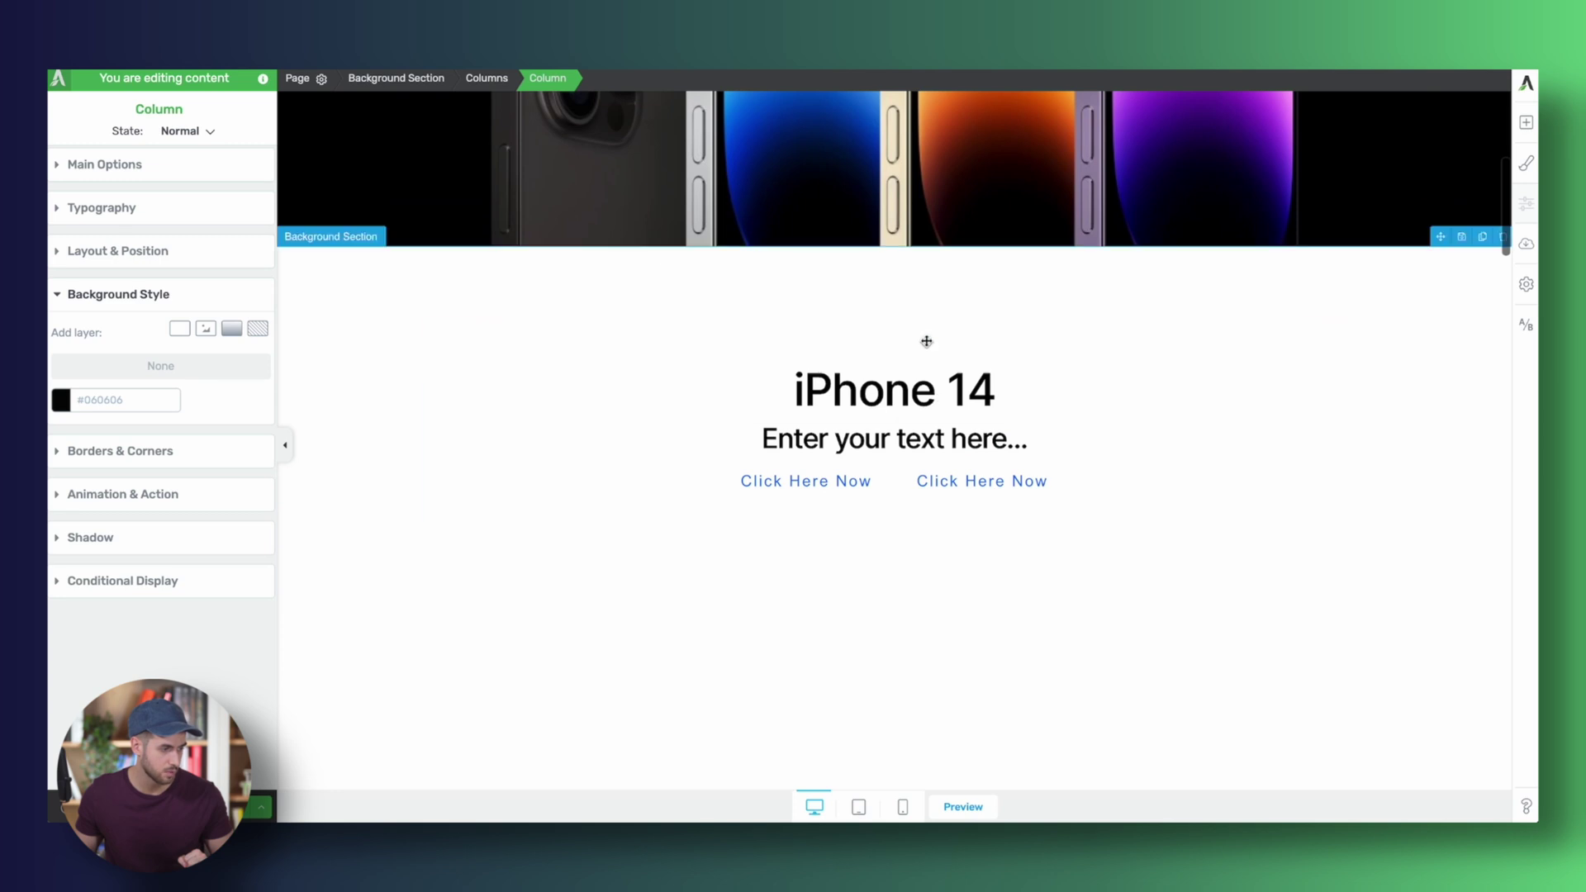
left_click(938, 360)
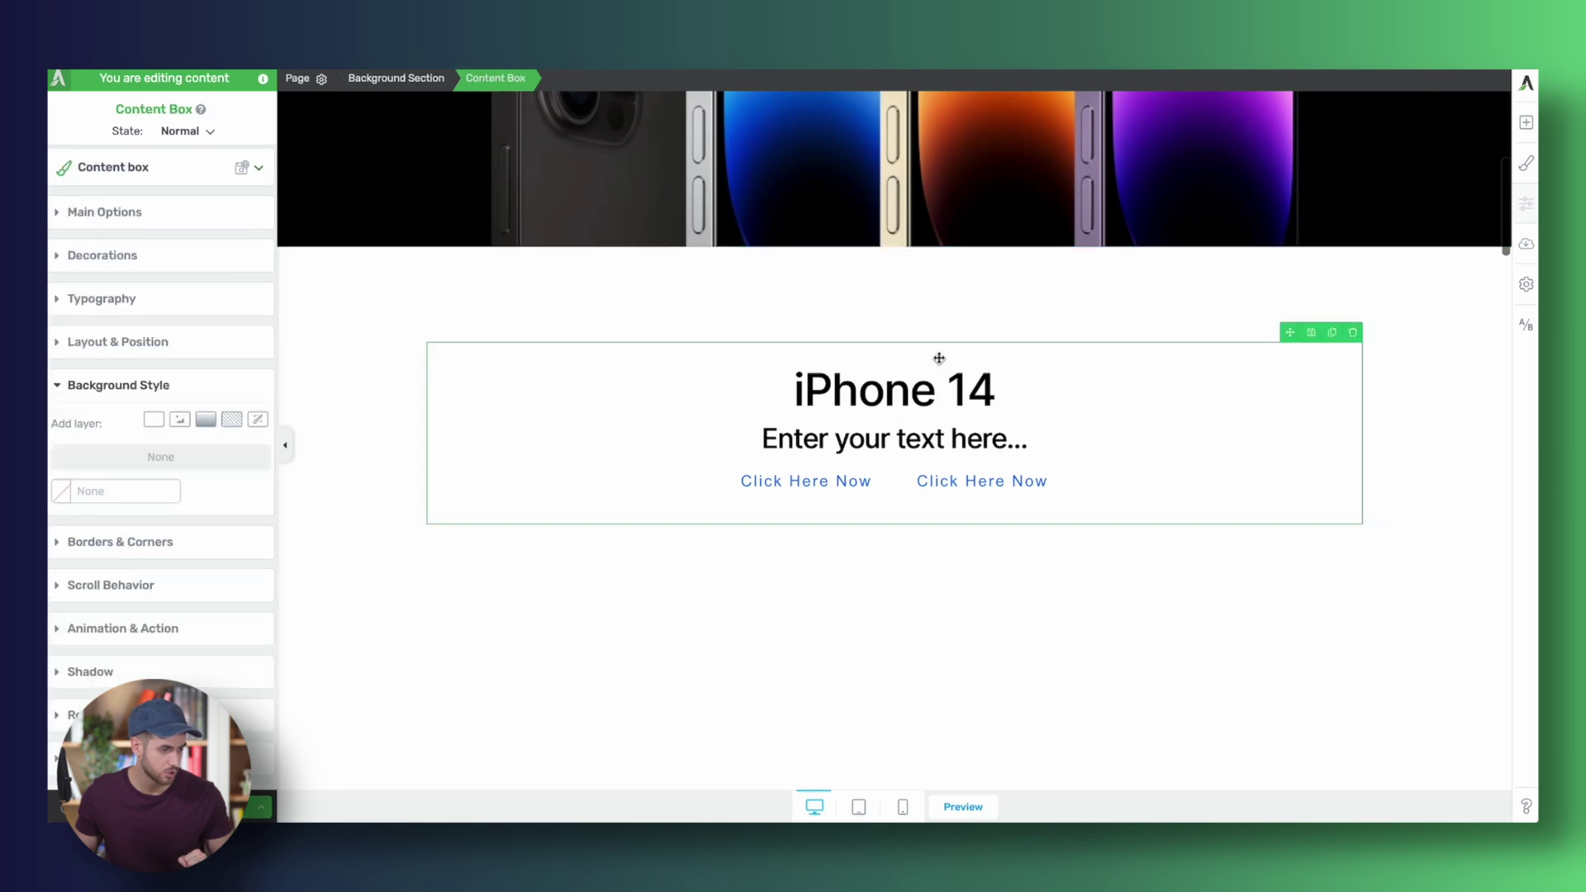
left_click(1332, 333)
left_click_drag(1290, 222, 1022, 748)
left_click_drag(980, 664, 724, 653)
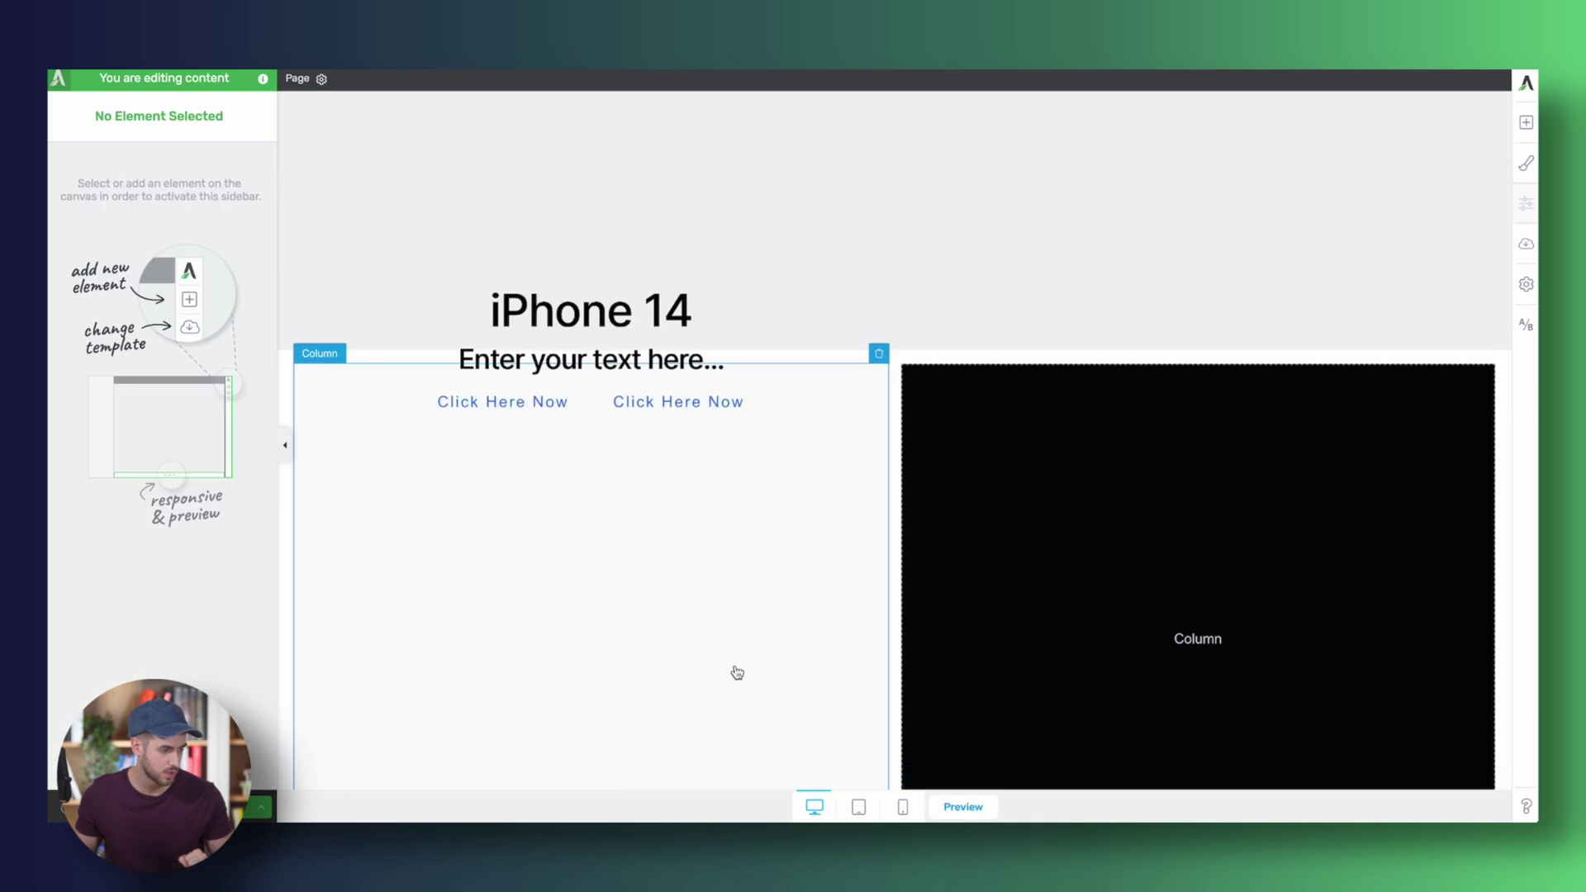
- Change the copied block's Advanced vertical position from -136 to 0
left_click(808, 392)
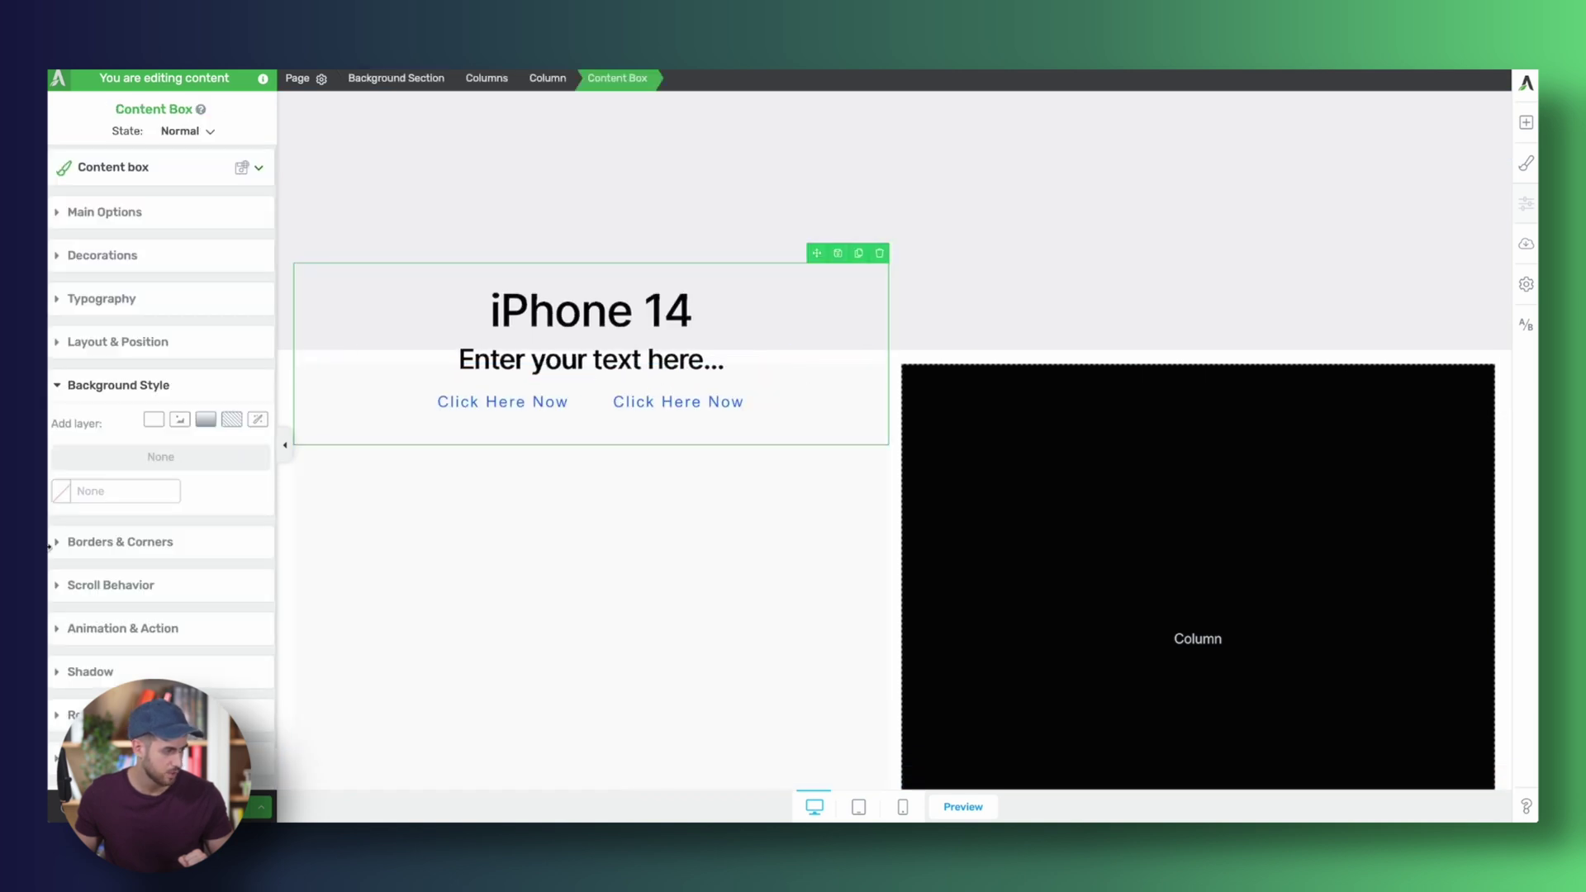
left_click(149, 342)
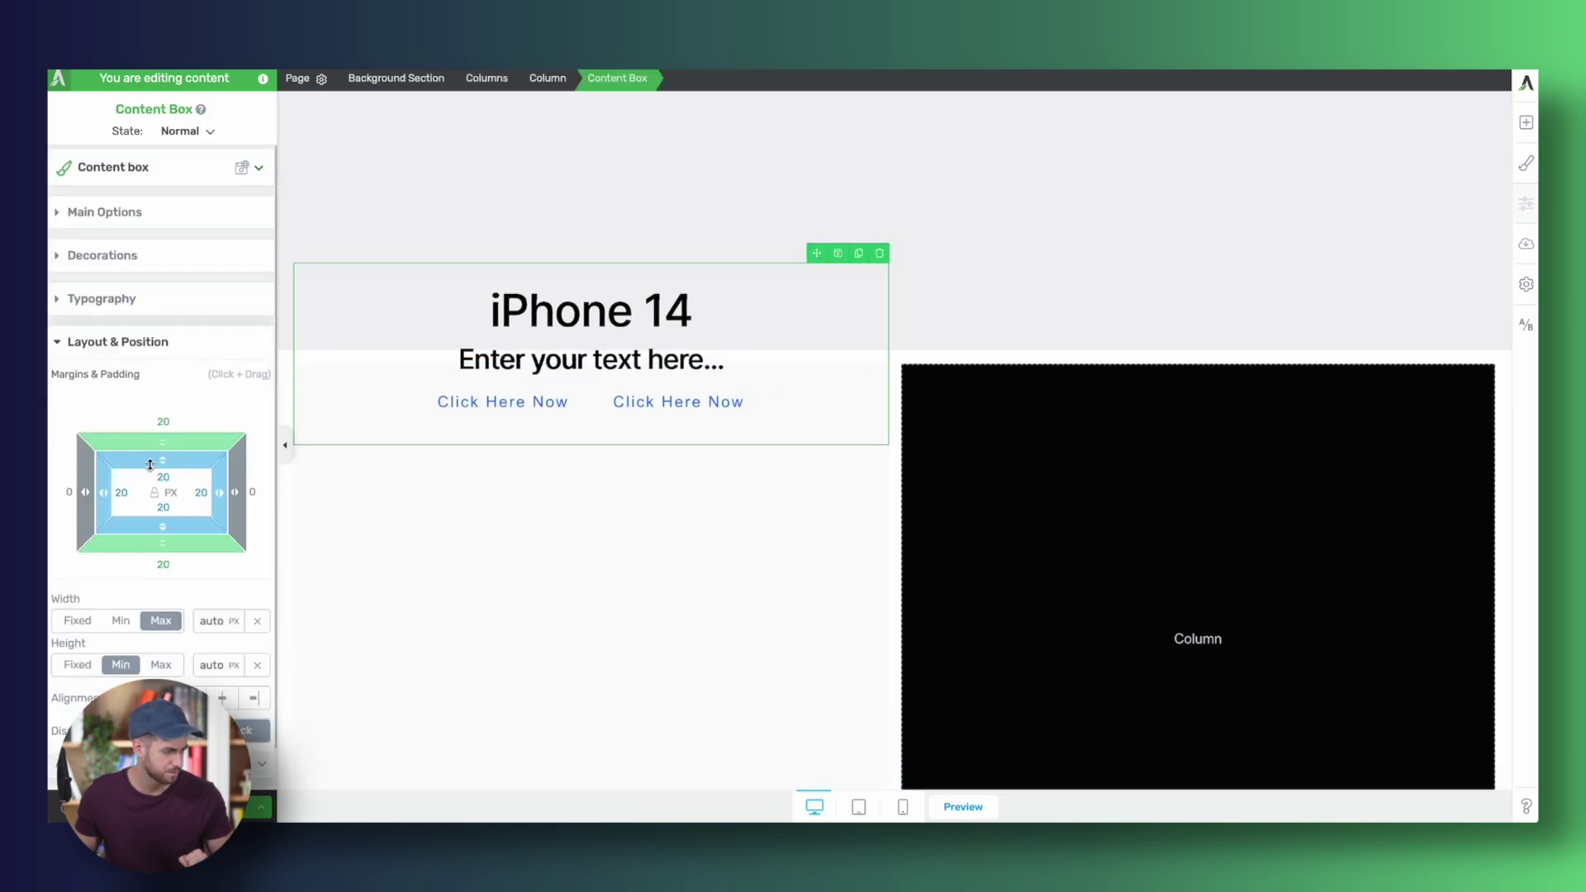
scroll(214, 489, "down", 3)
left_click(195, 450)
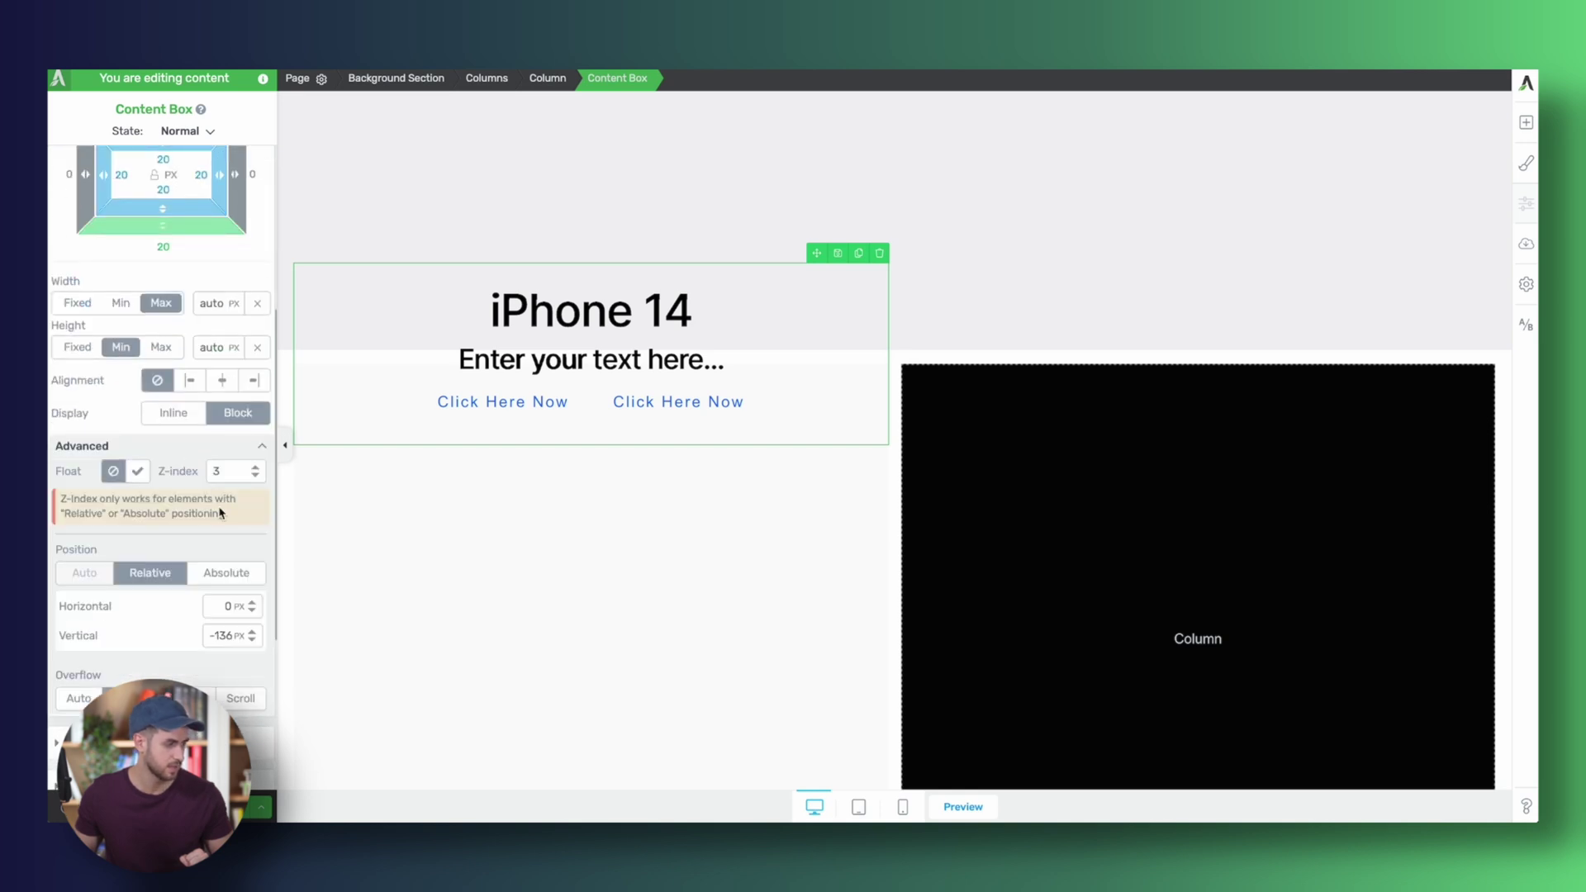
double_click(222, 638)
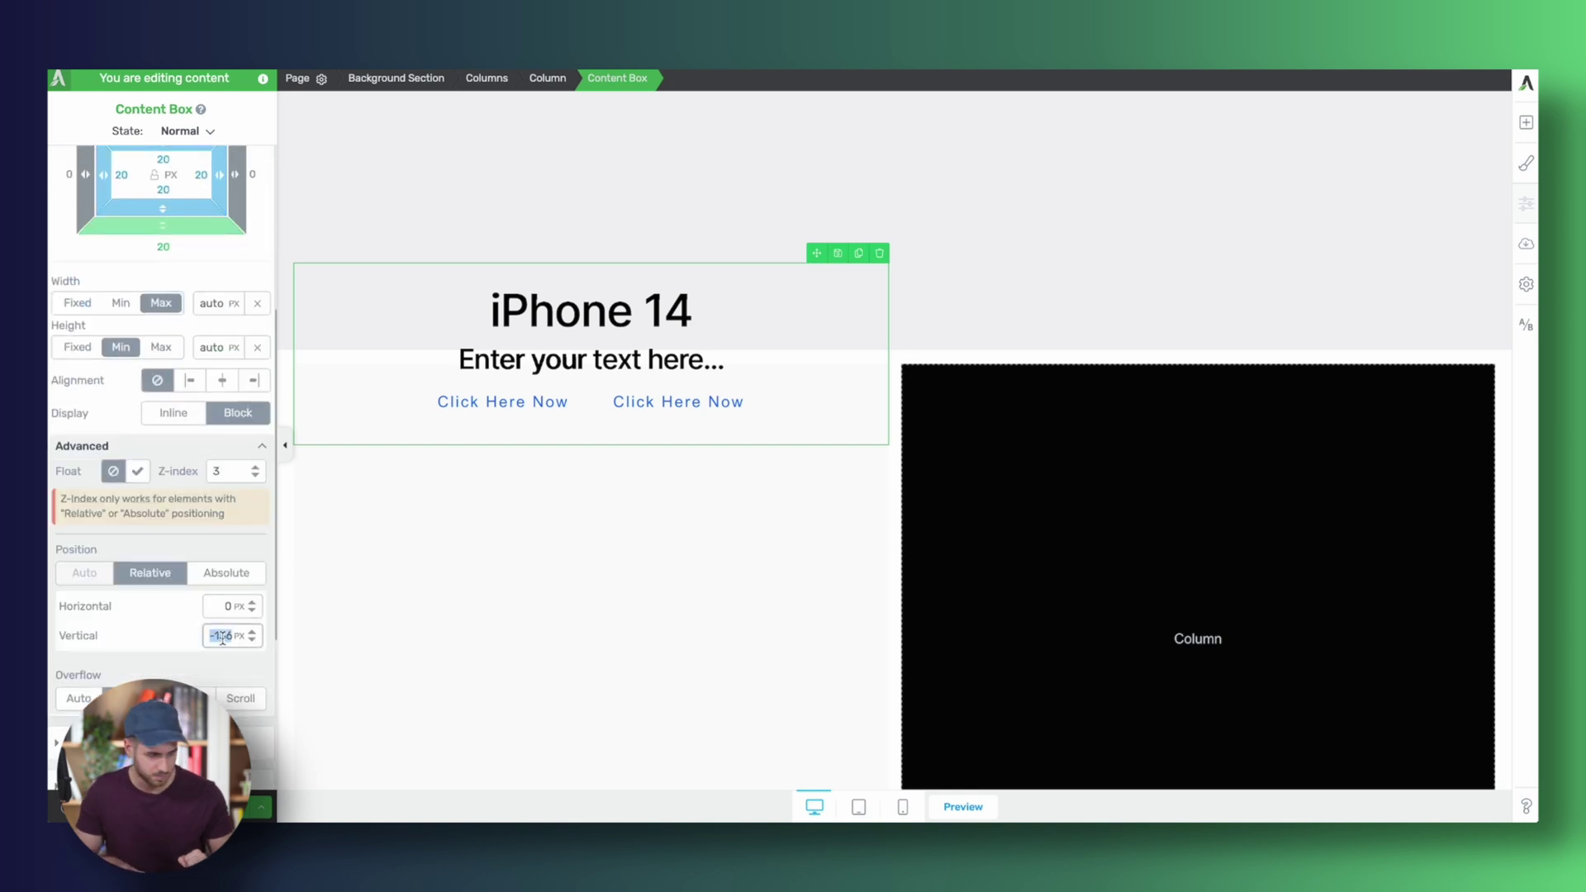
type("0")
left_click(460, 719)
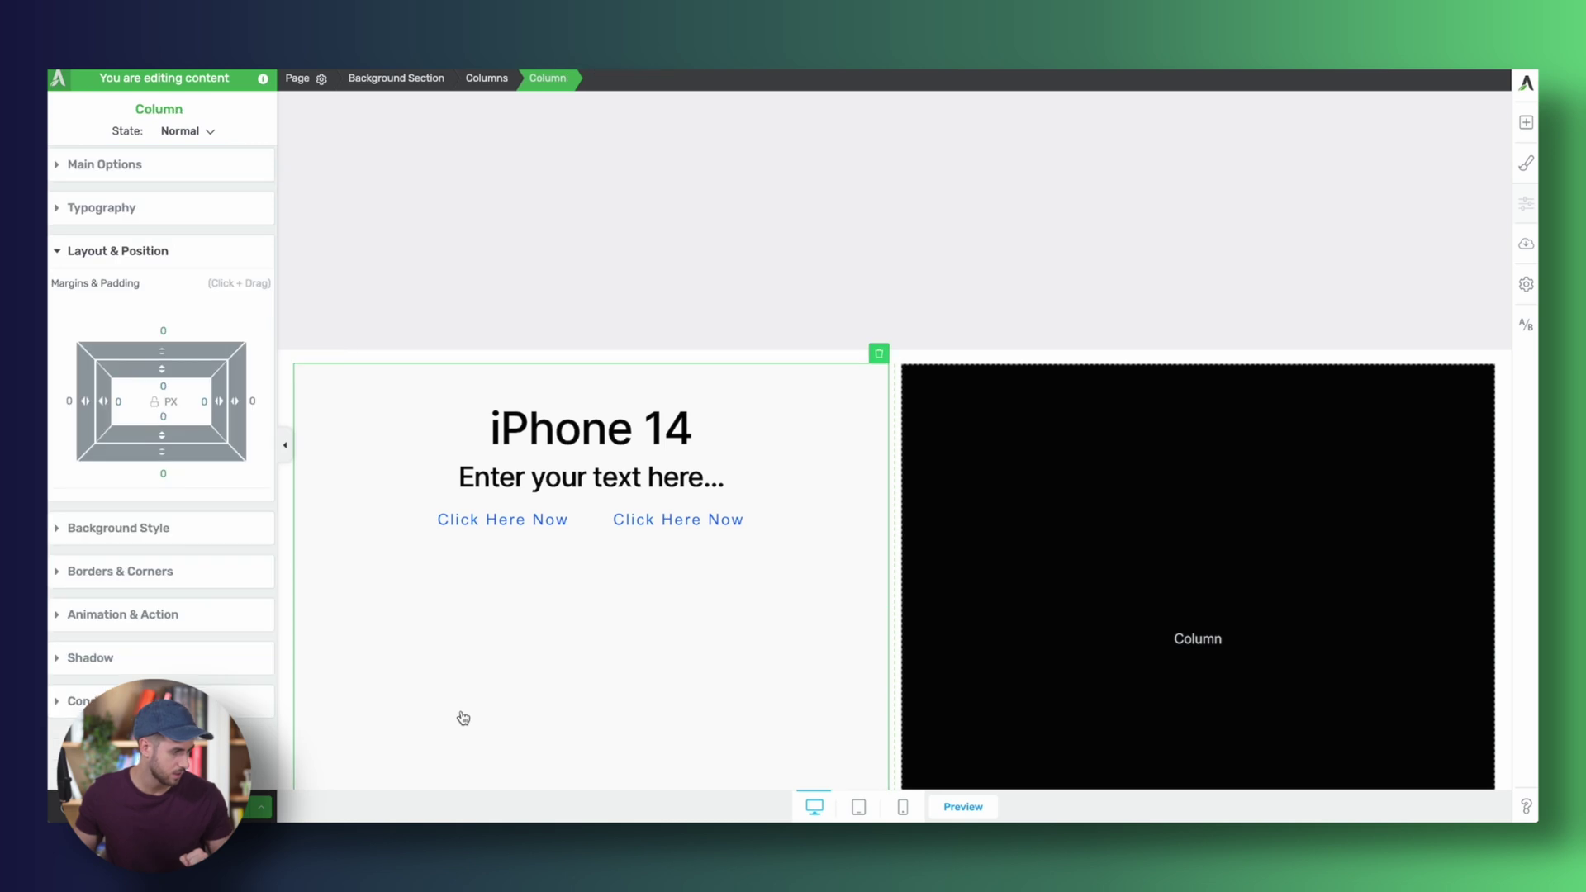
scroll(460, 719, "down", 5)
scroll(701, 359, "up", 5)
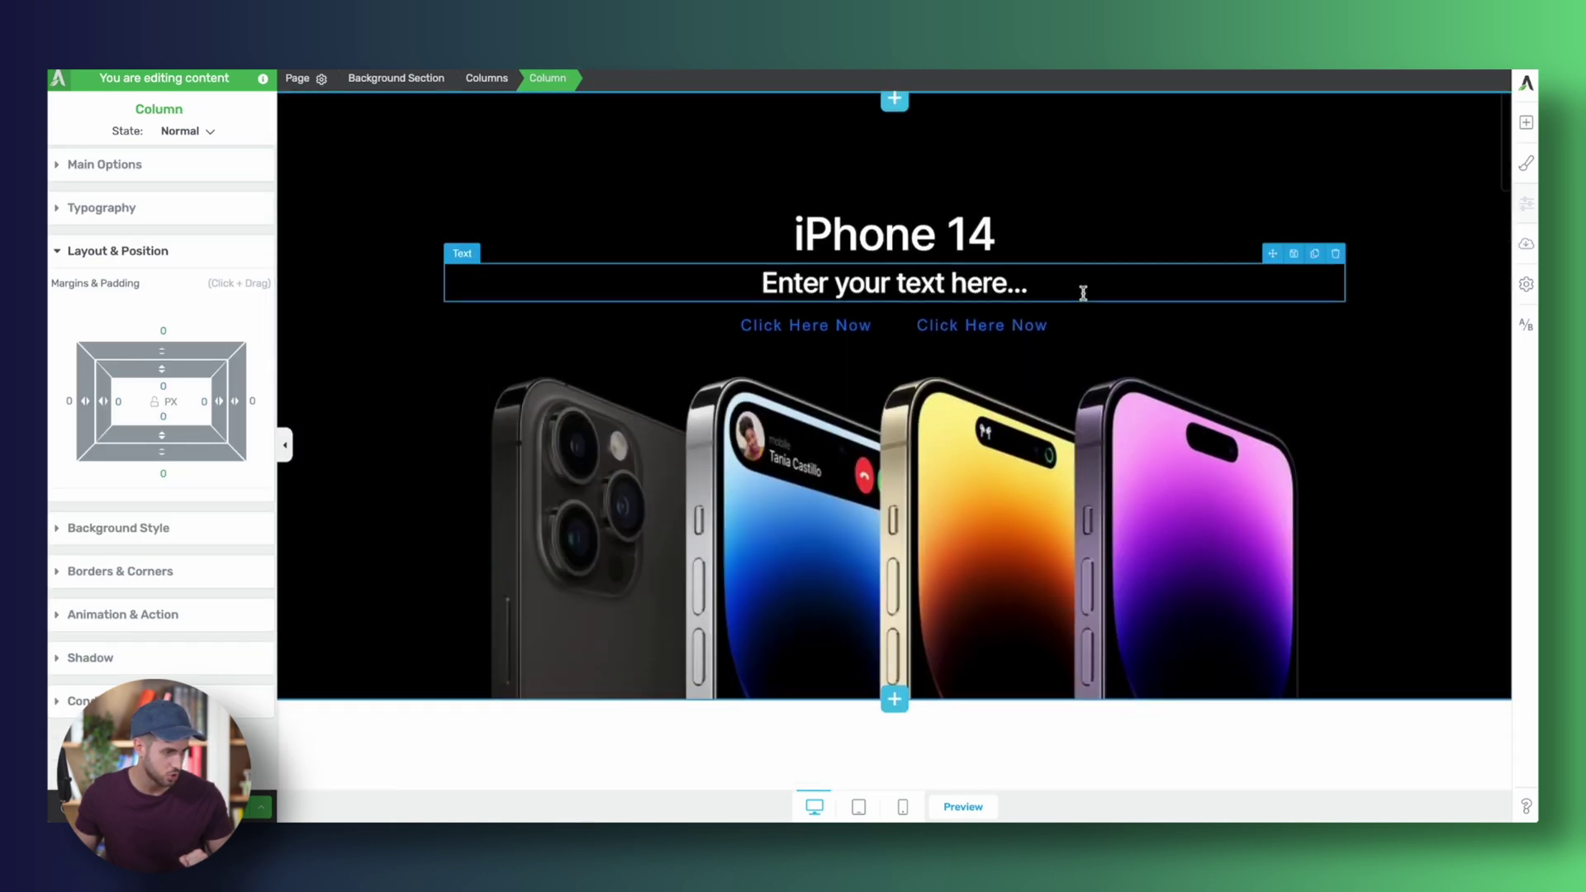
- Duplicate the hero's heading, text and buttons block and drag it into the black right column
left_click(1082, 294)
left_click(491, 80)
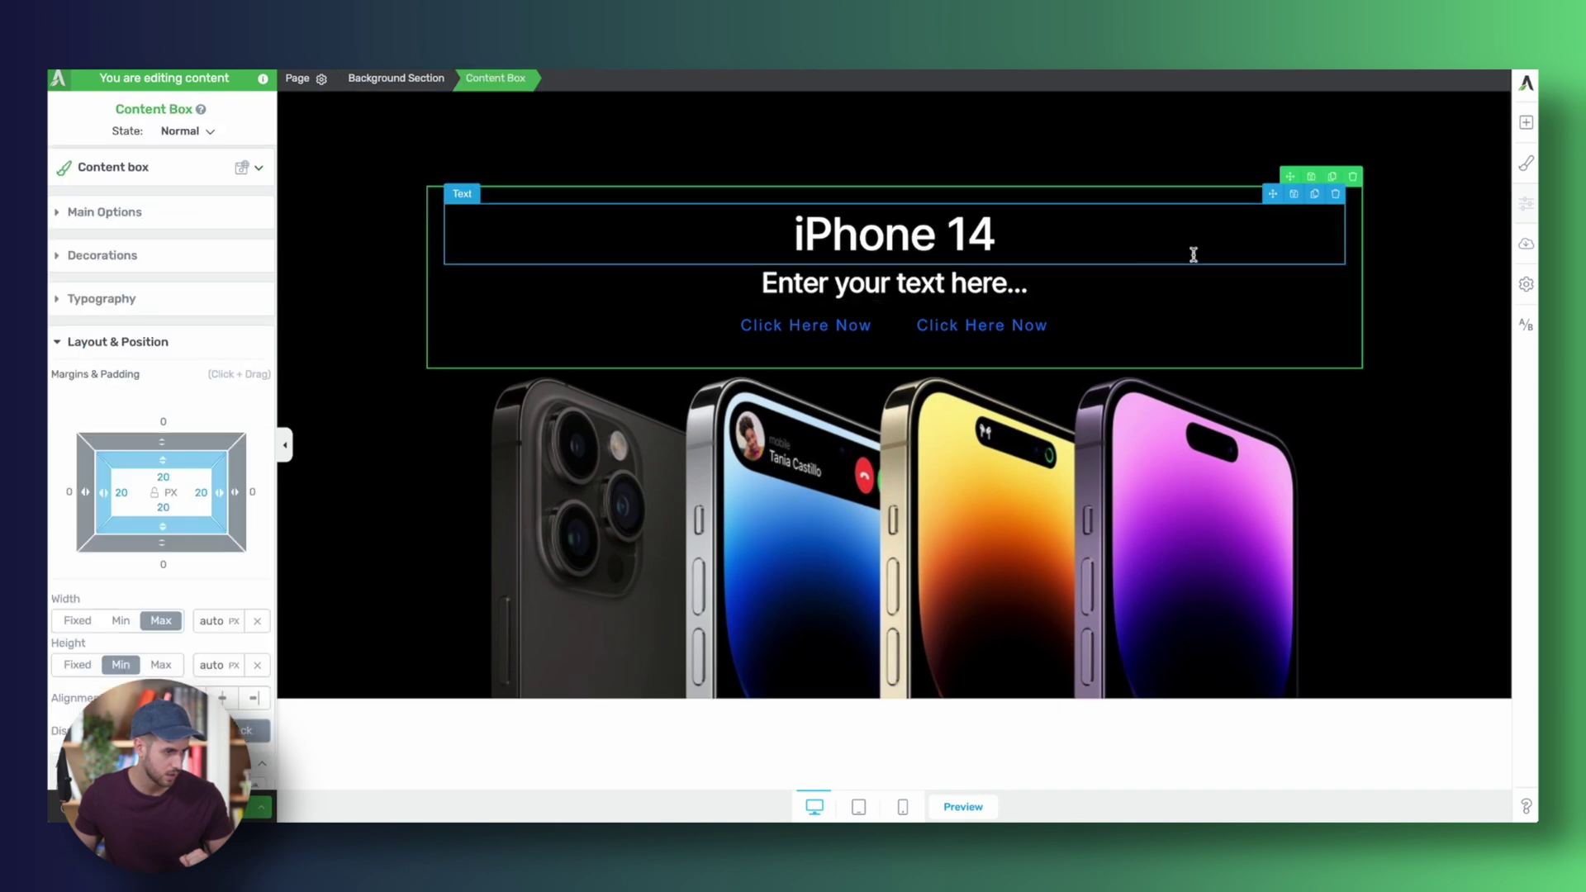
left_click(1333, 178)
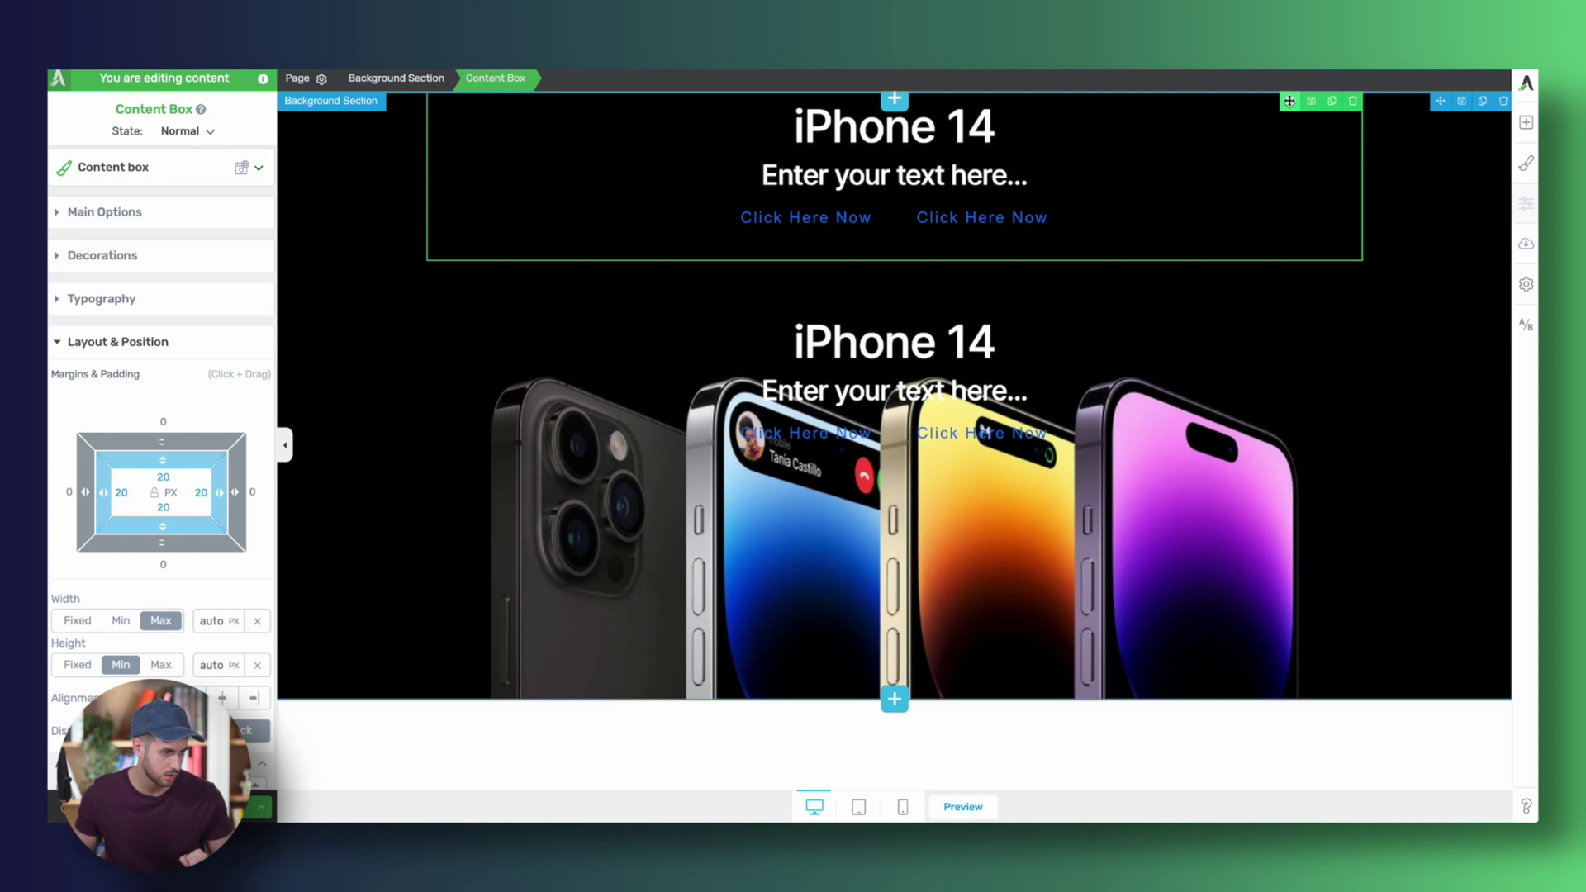
left_click_drag(1290, 100, 1278, 652)
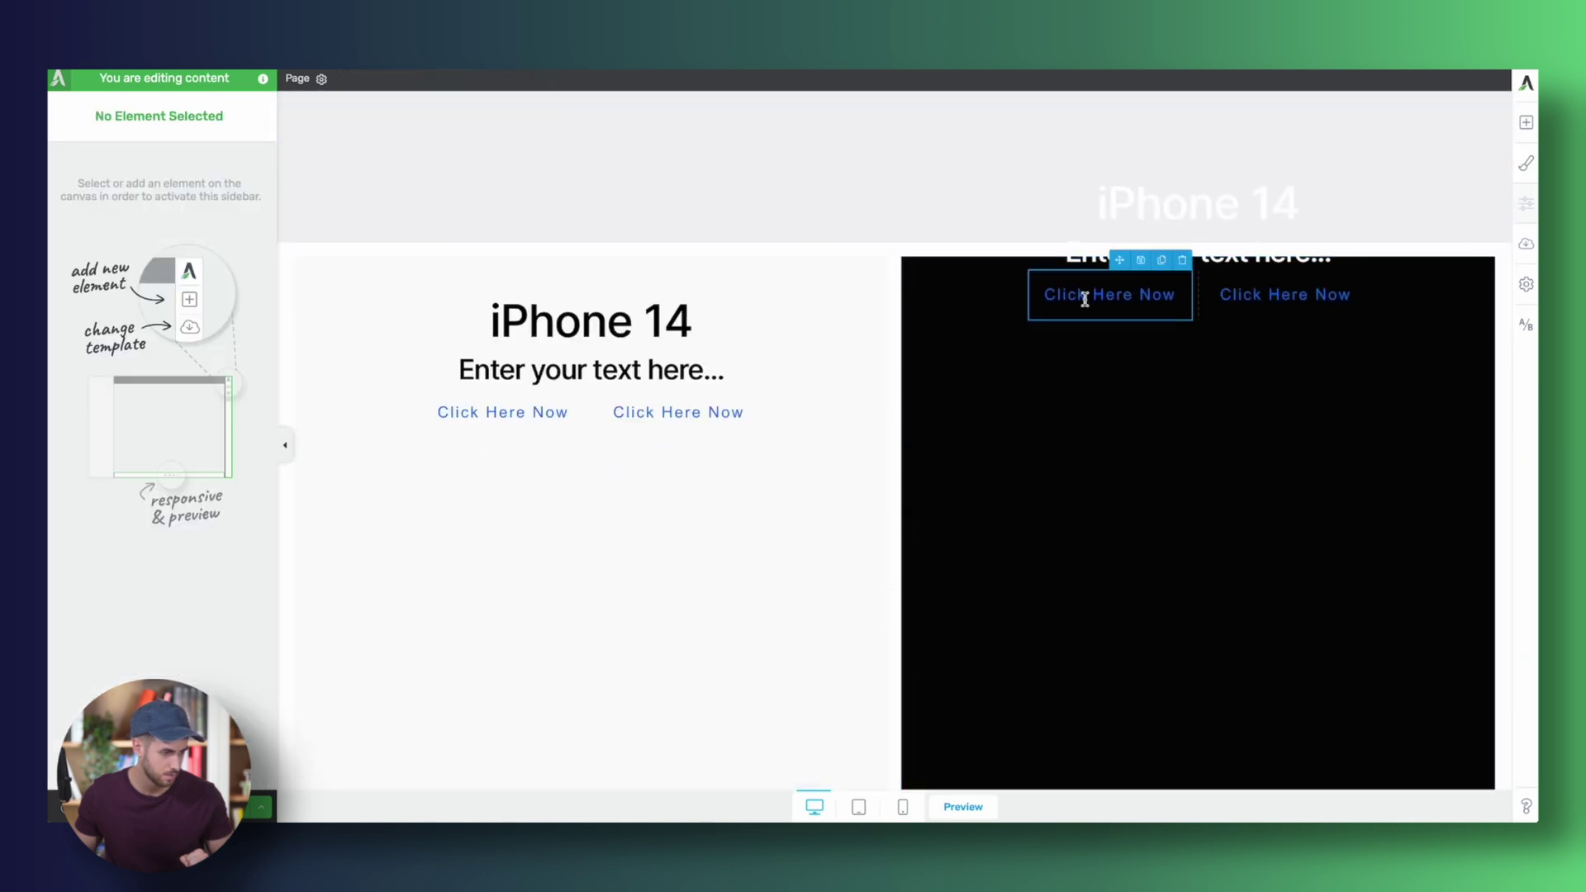
- Clear the copied block's -156 vertical position so it sits at the column top
left_click(1385, 303)
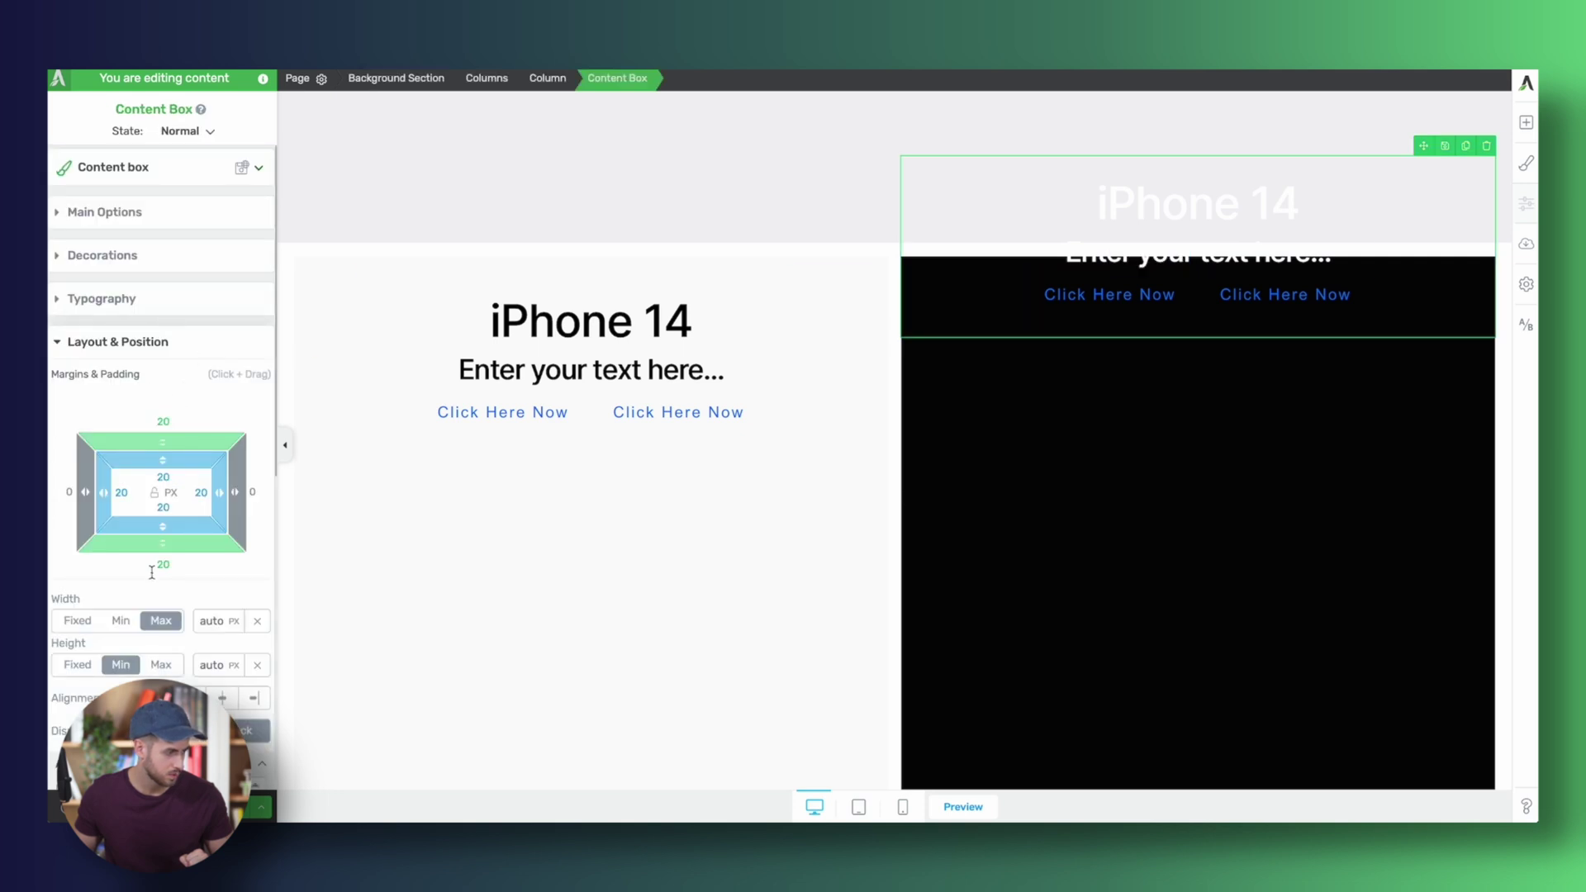
scroll(229, 647, "down", 4)
double_click(219, 628)
key("BackSpace")
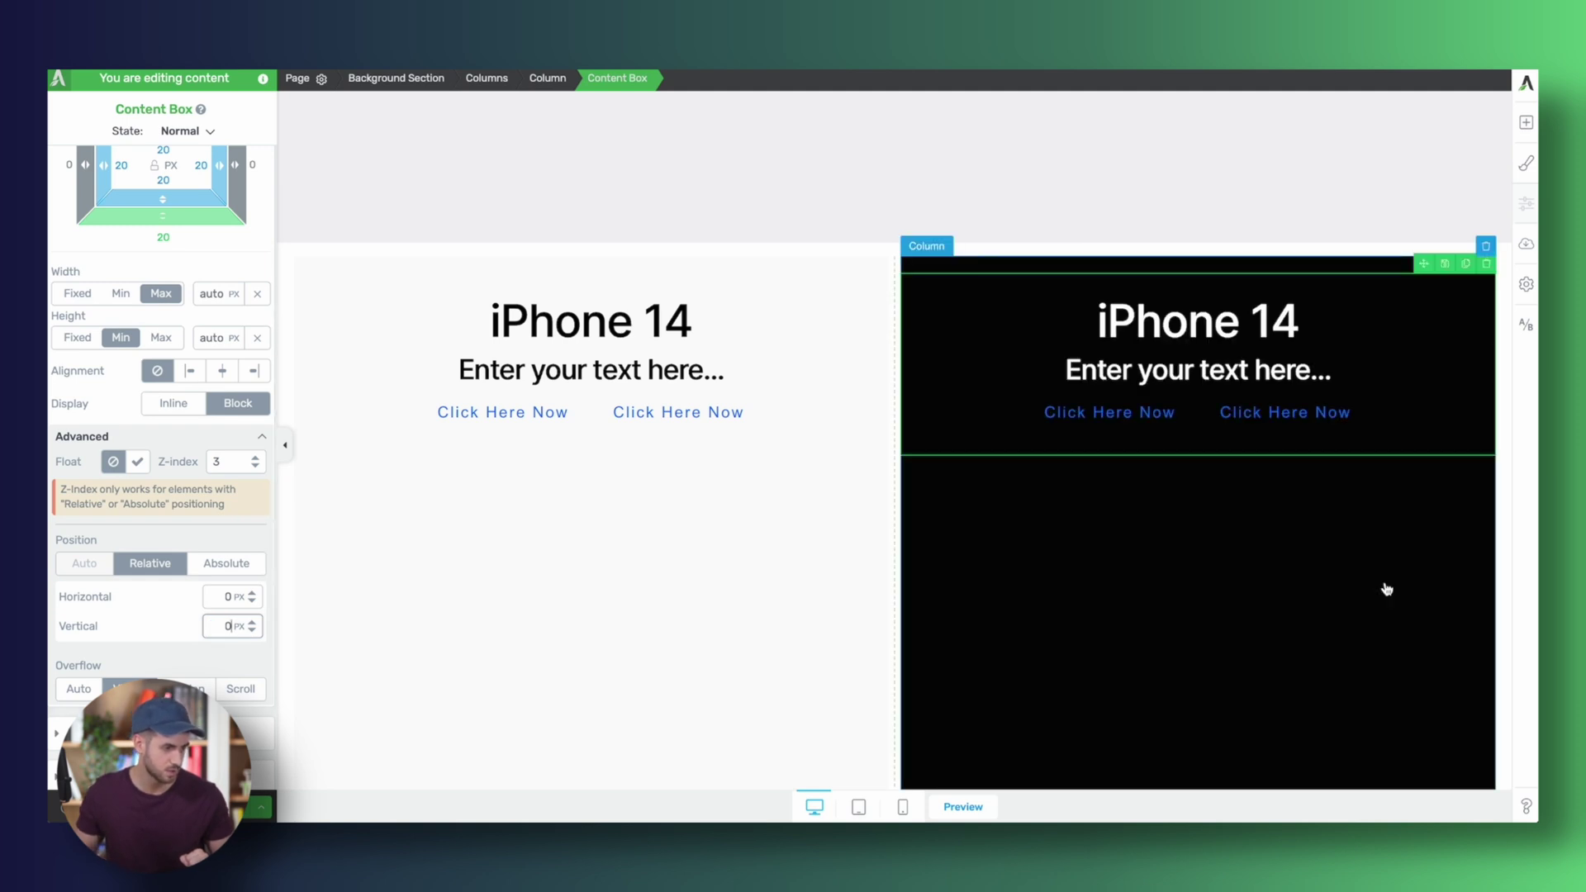
left_click(1386, 588)
scroll(1386, 589, "down", 3)
scroll(1387, 589, "up", 3)
scroll(1386, 588, "down", 3)
scroll(1385, 588, "up", 3)
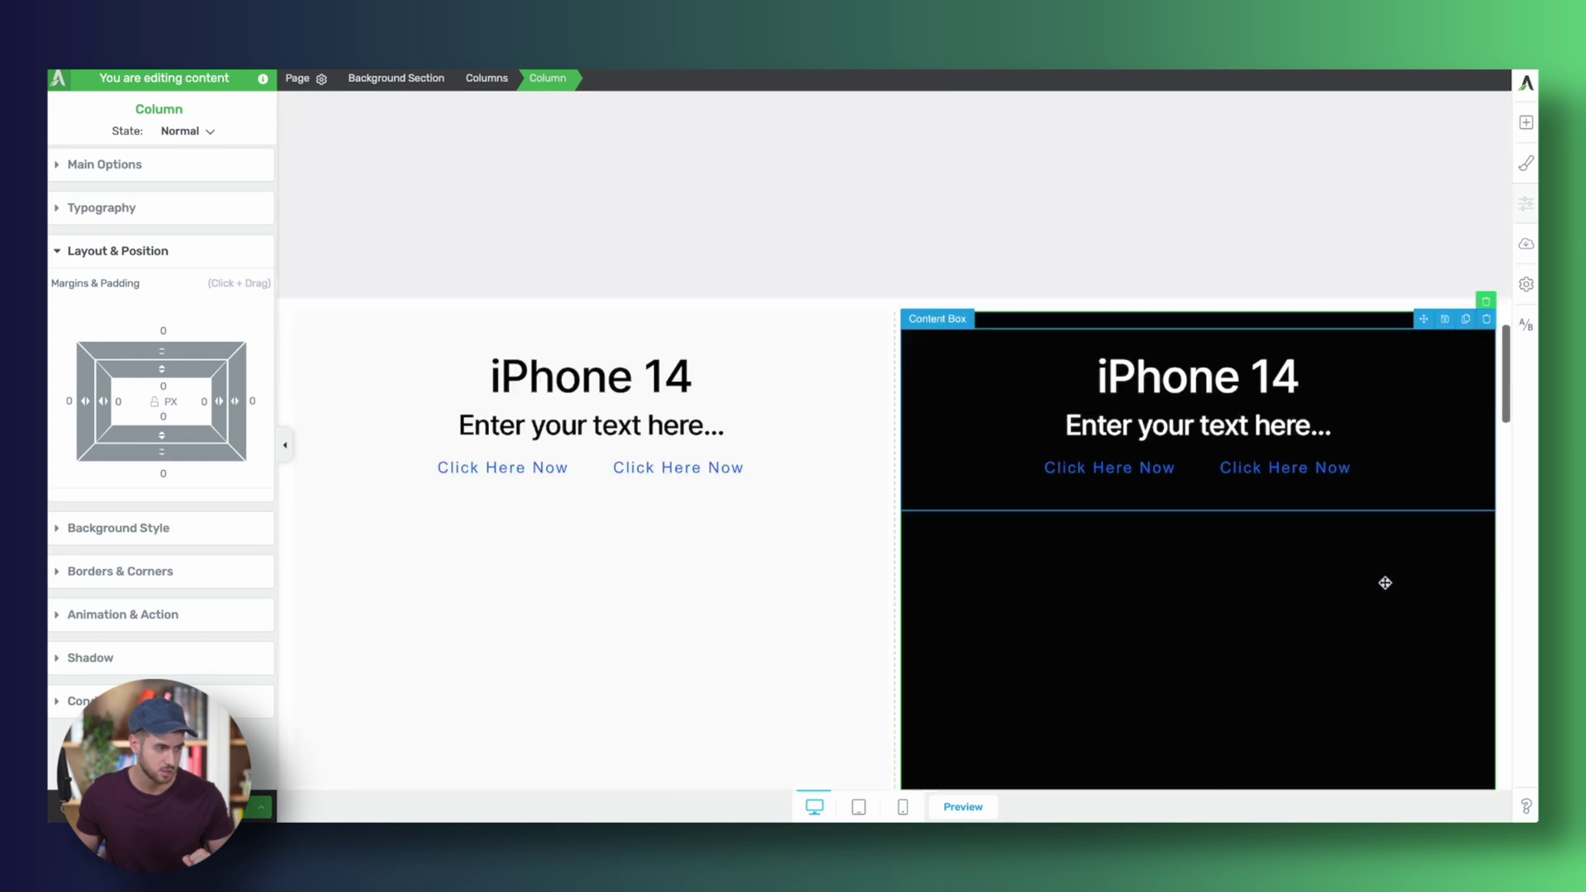
scroll(1385, 588, "down", 3)
scroll(652, 379, "up", 3)
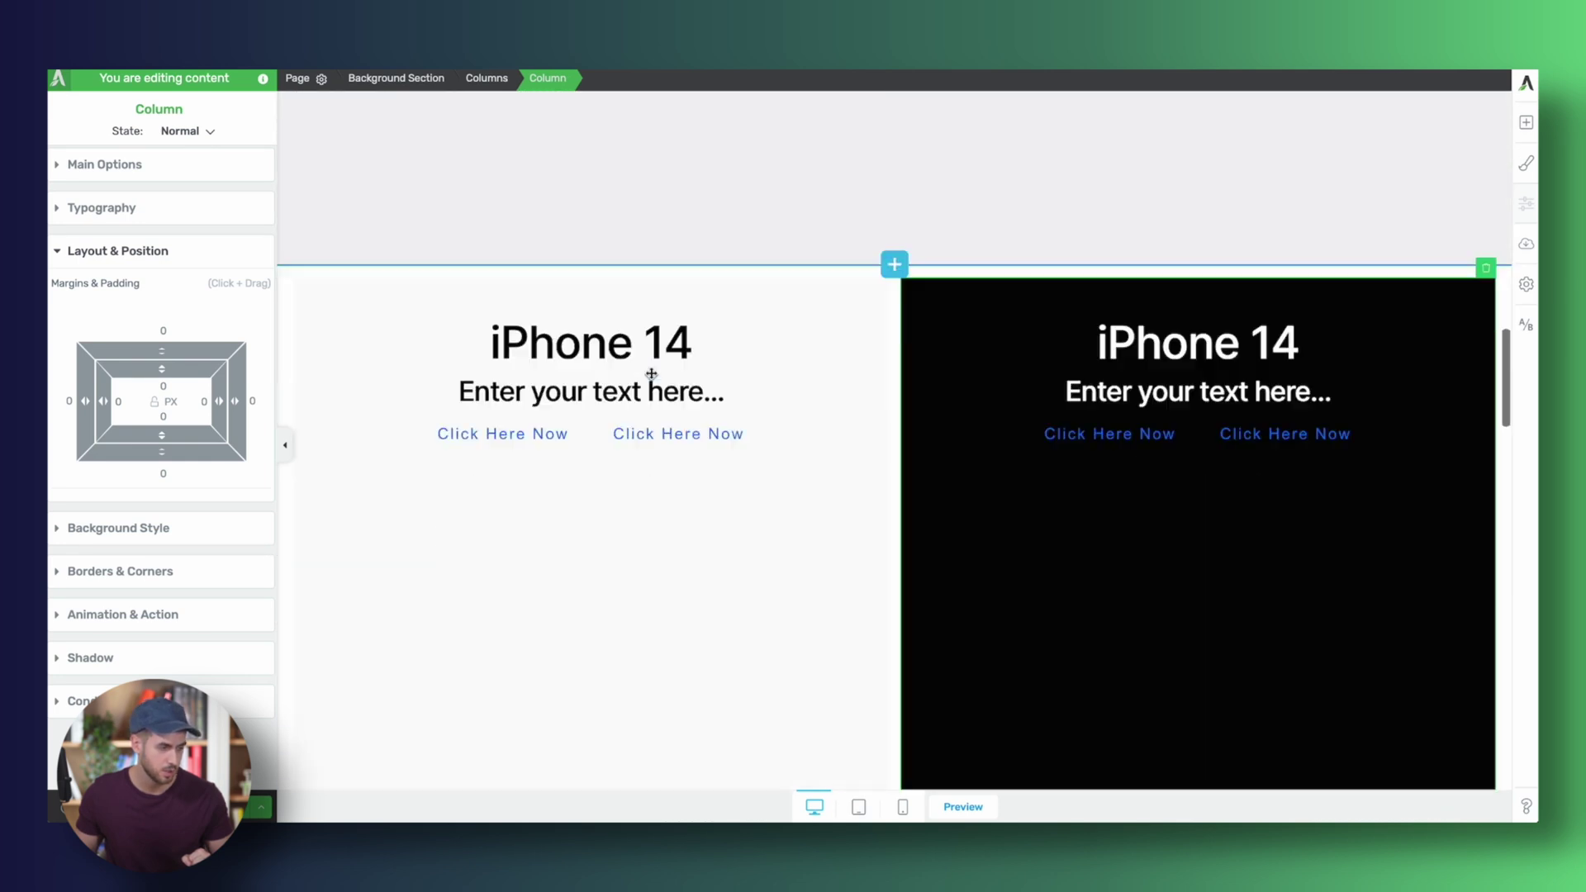
scroll(648, 368, "down", 3)
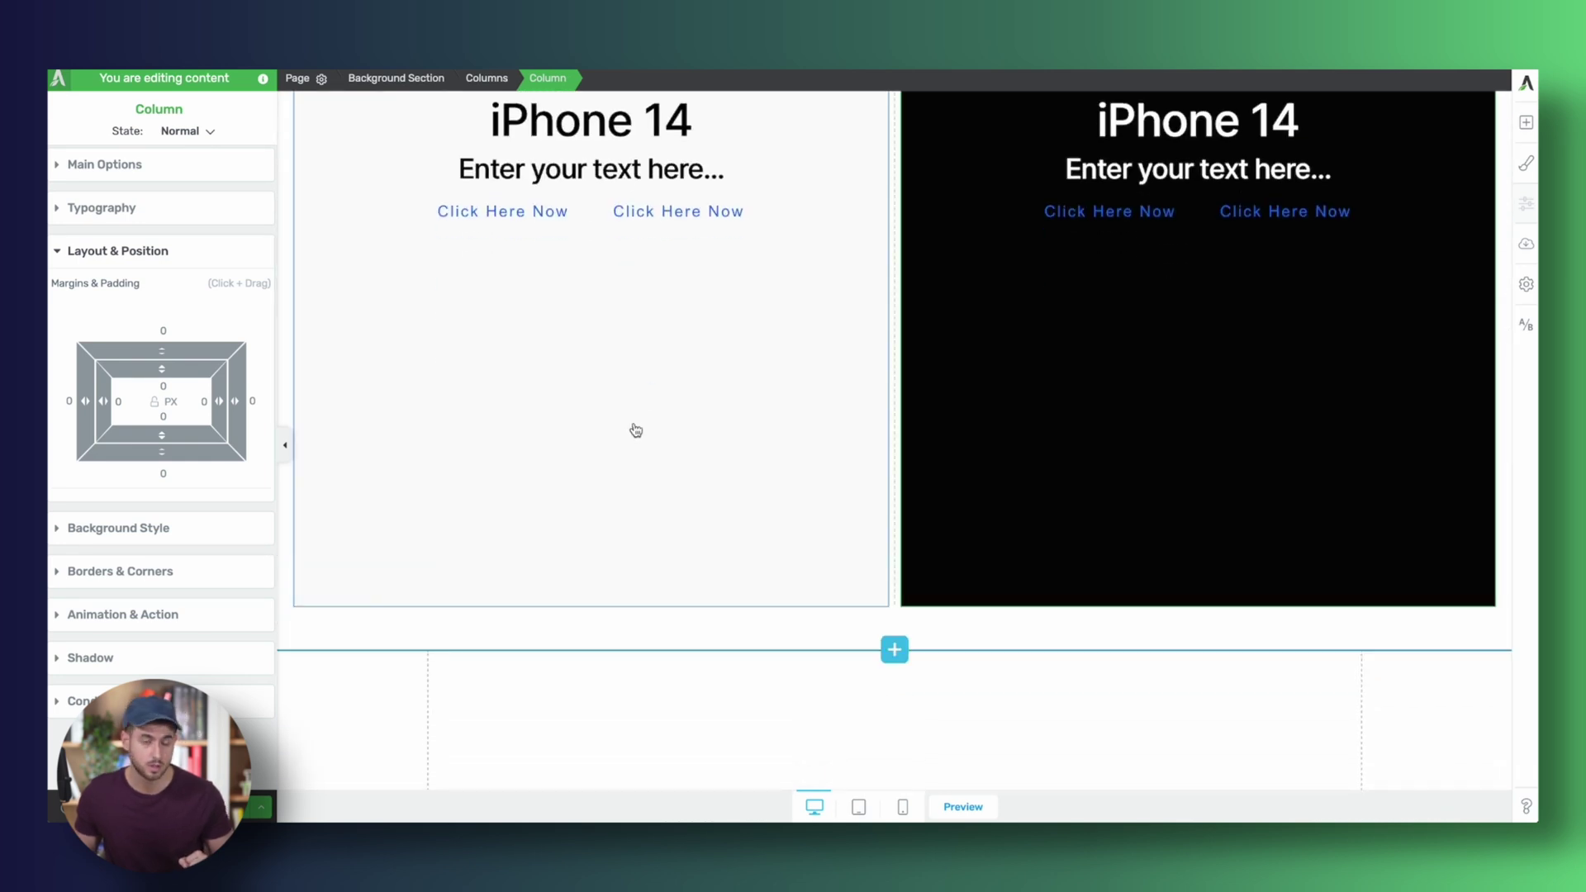
- Drop an Image element below the left column's buttons and insert the iPhone lineup image
scroll(636, 430, "up", 2)
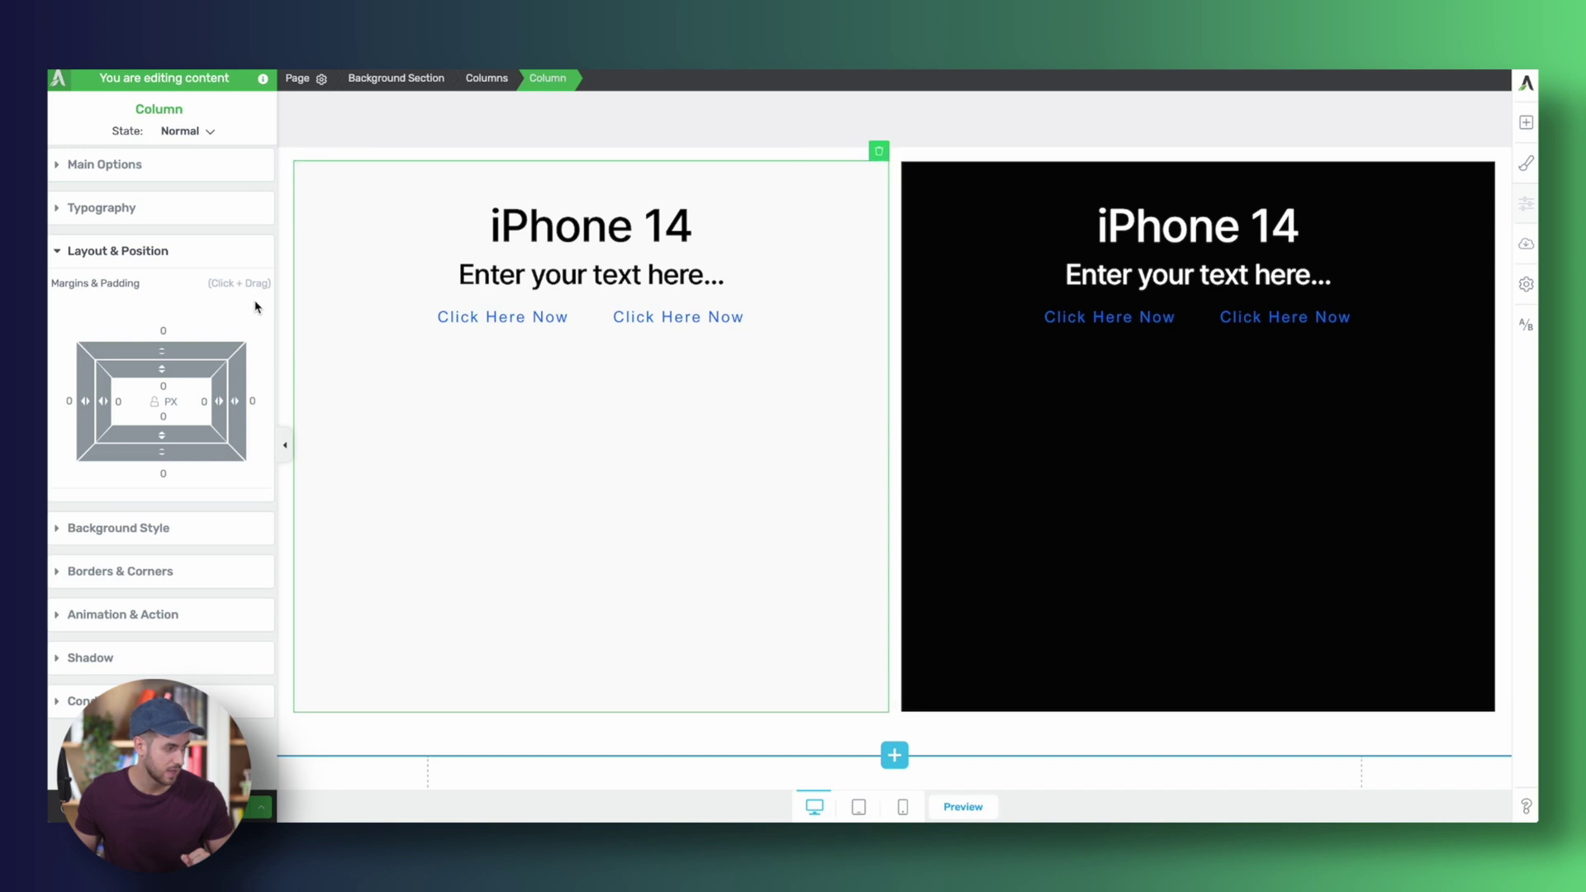
left_click(1526, 123)
left_click_drag(1459, 257, 618, 376)
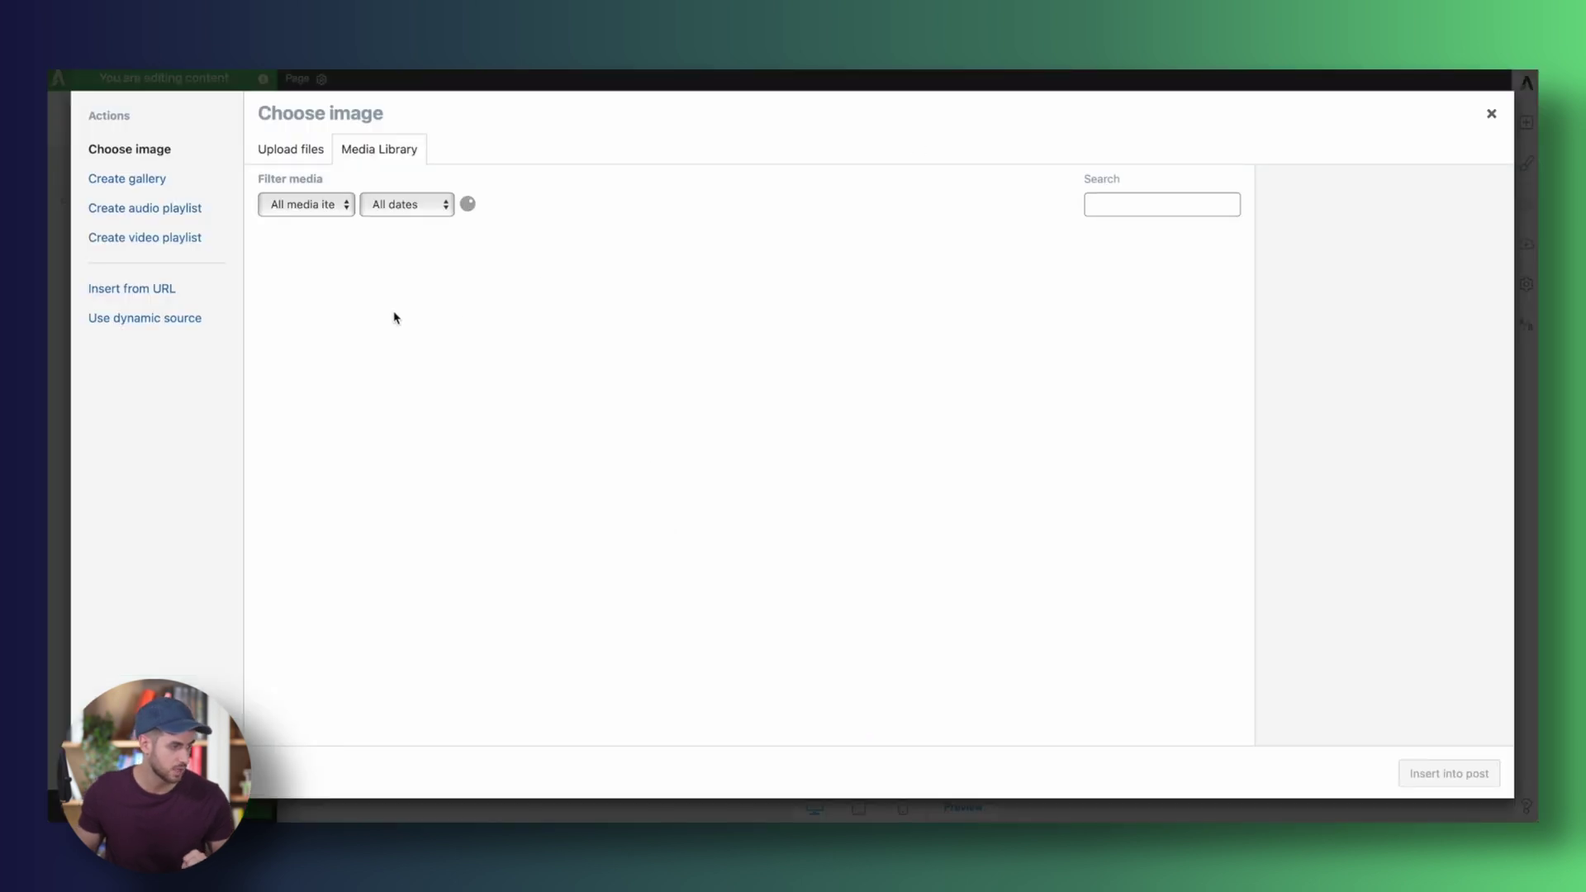
left_click(313, 291)
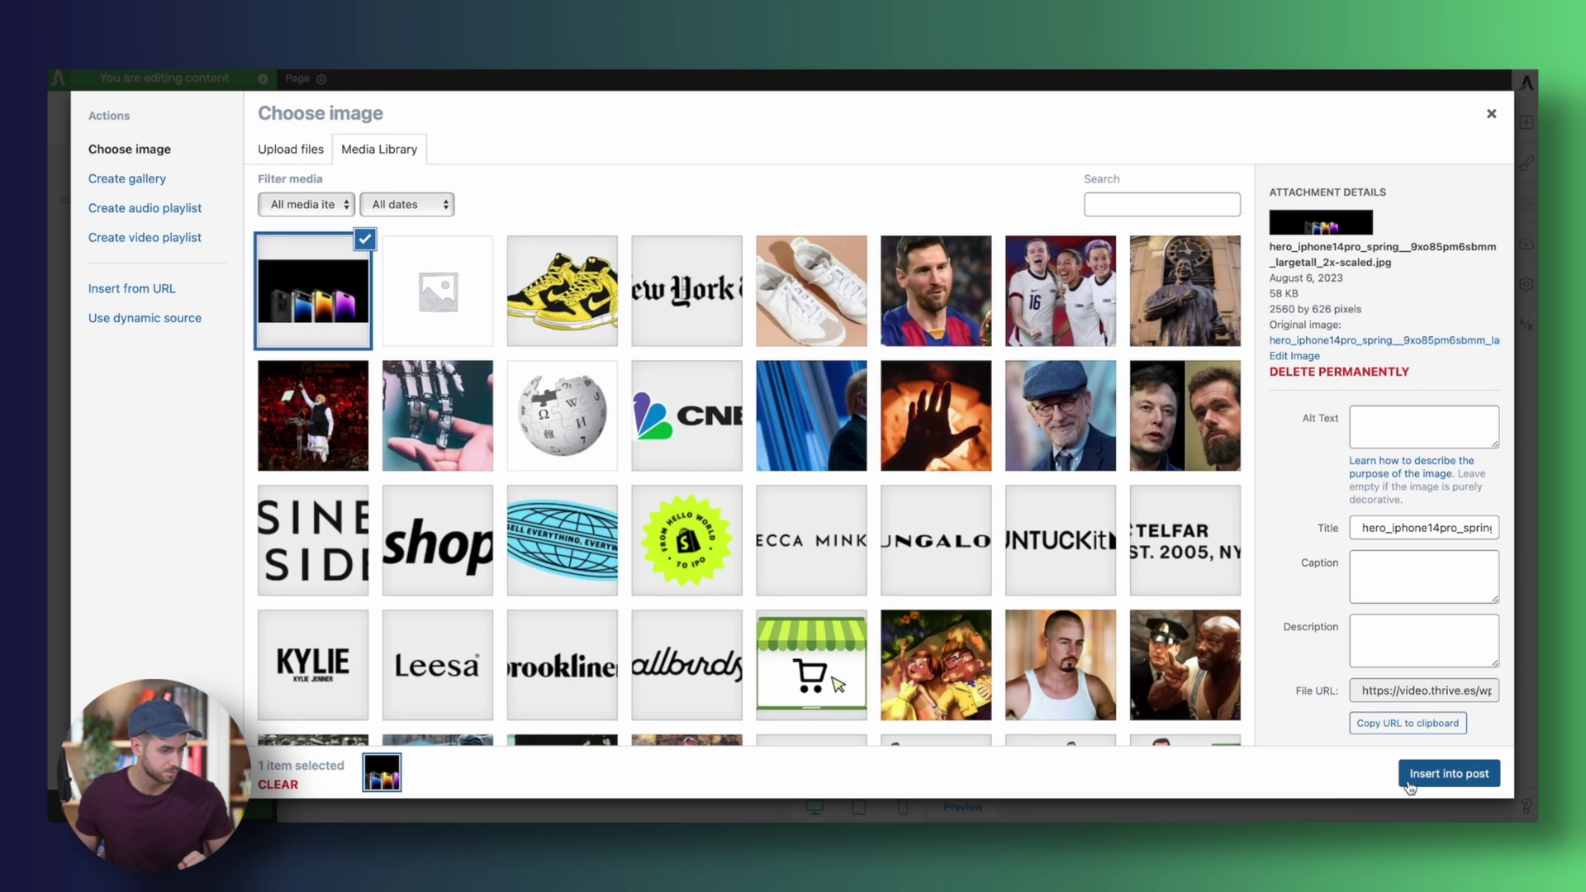
left_click(1449, 773)
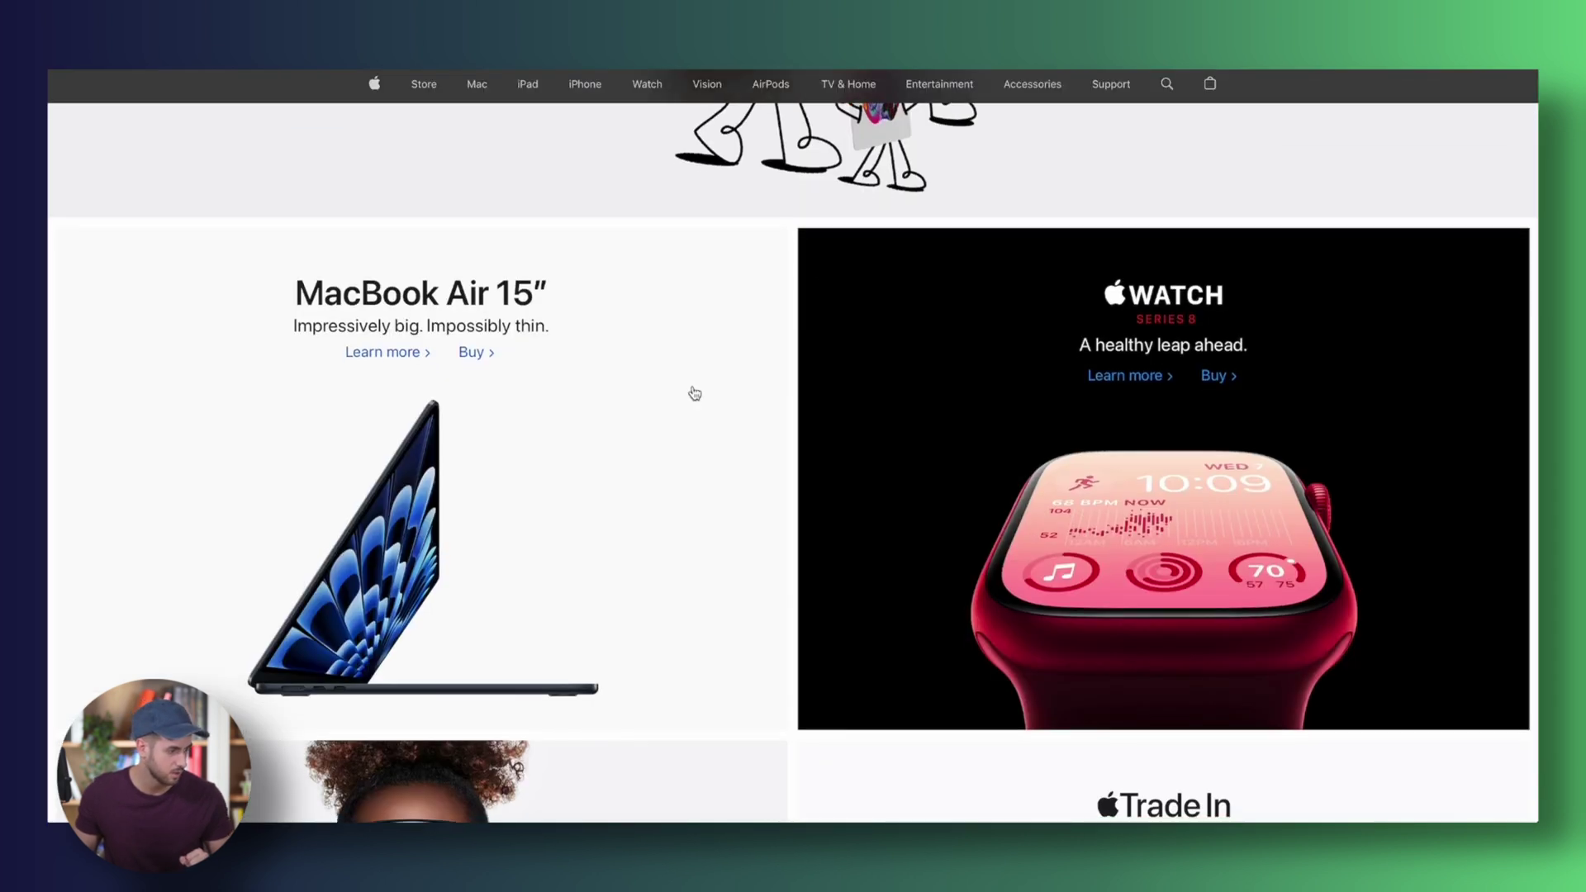
- Give the outer two-column row a 10 px top margin and duplicate it
scroll(347, 292, "down", 5)
scroll(347, 292, "up", 3)
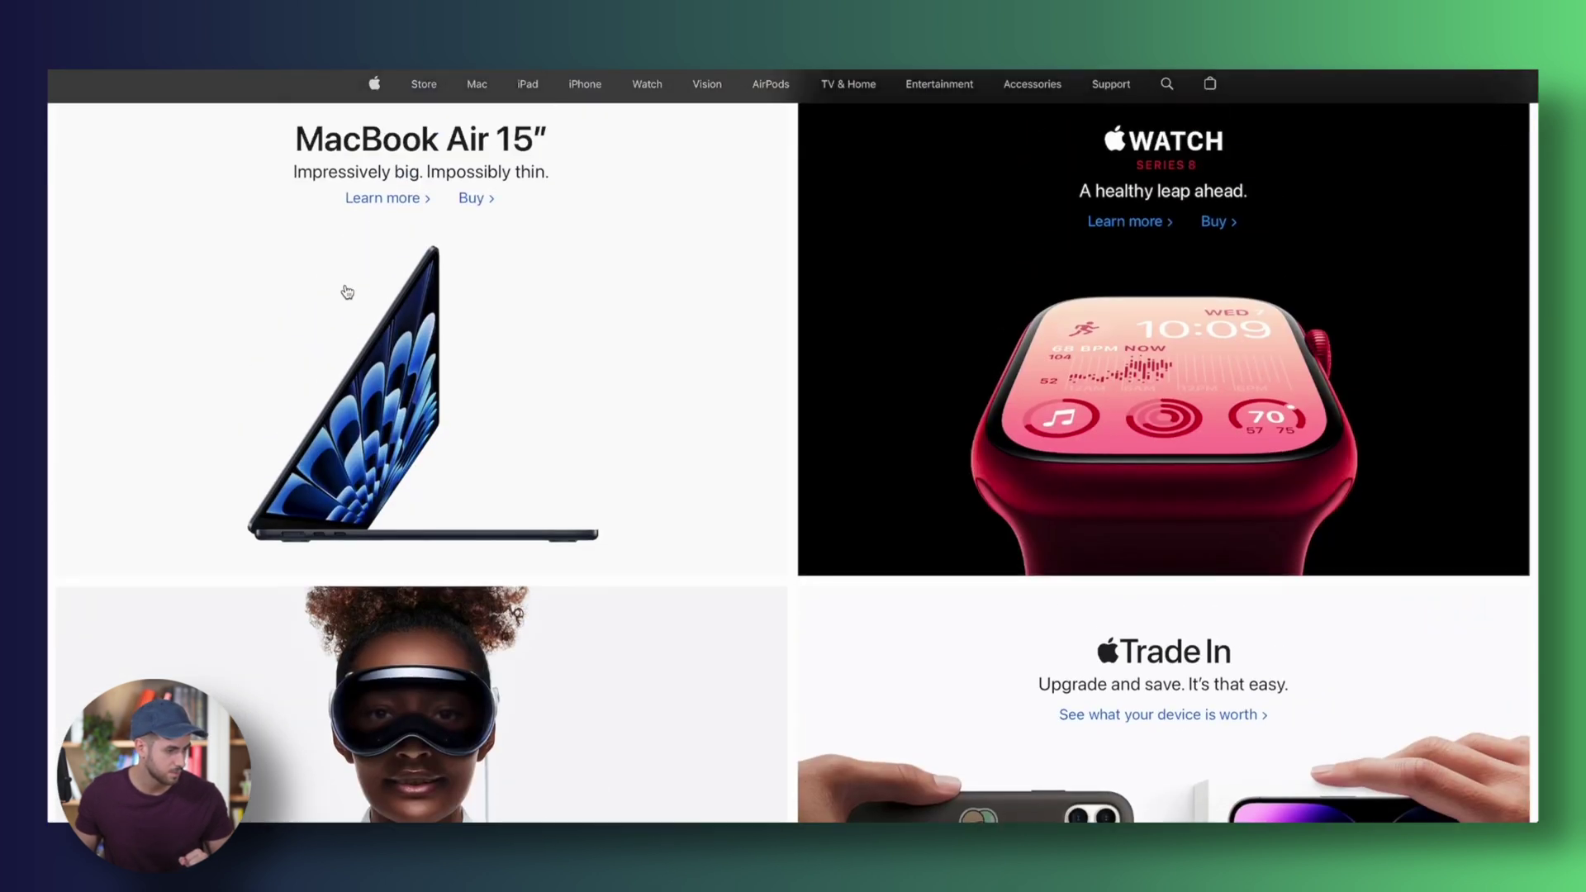
scroll(347, 293, "down", 4)
scroll(347, 293, "down", 3)
scroll(367, 278, "up", 1)
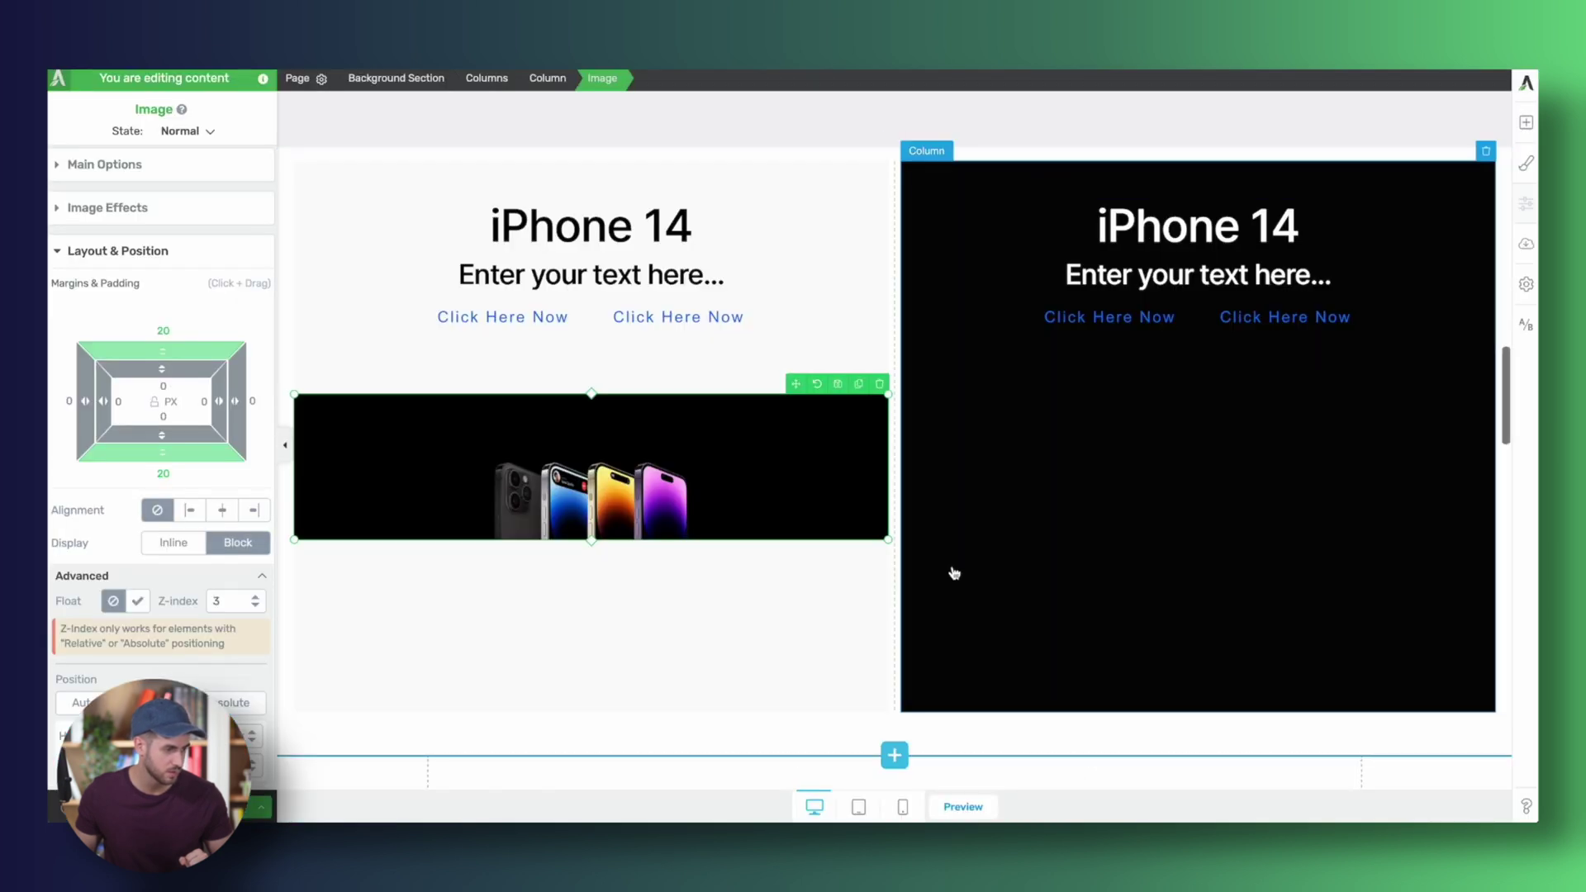
left_click(947, 590)
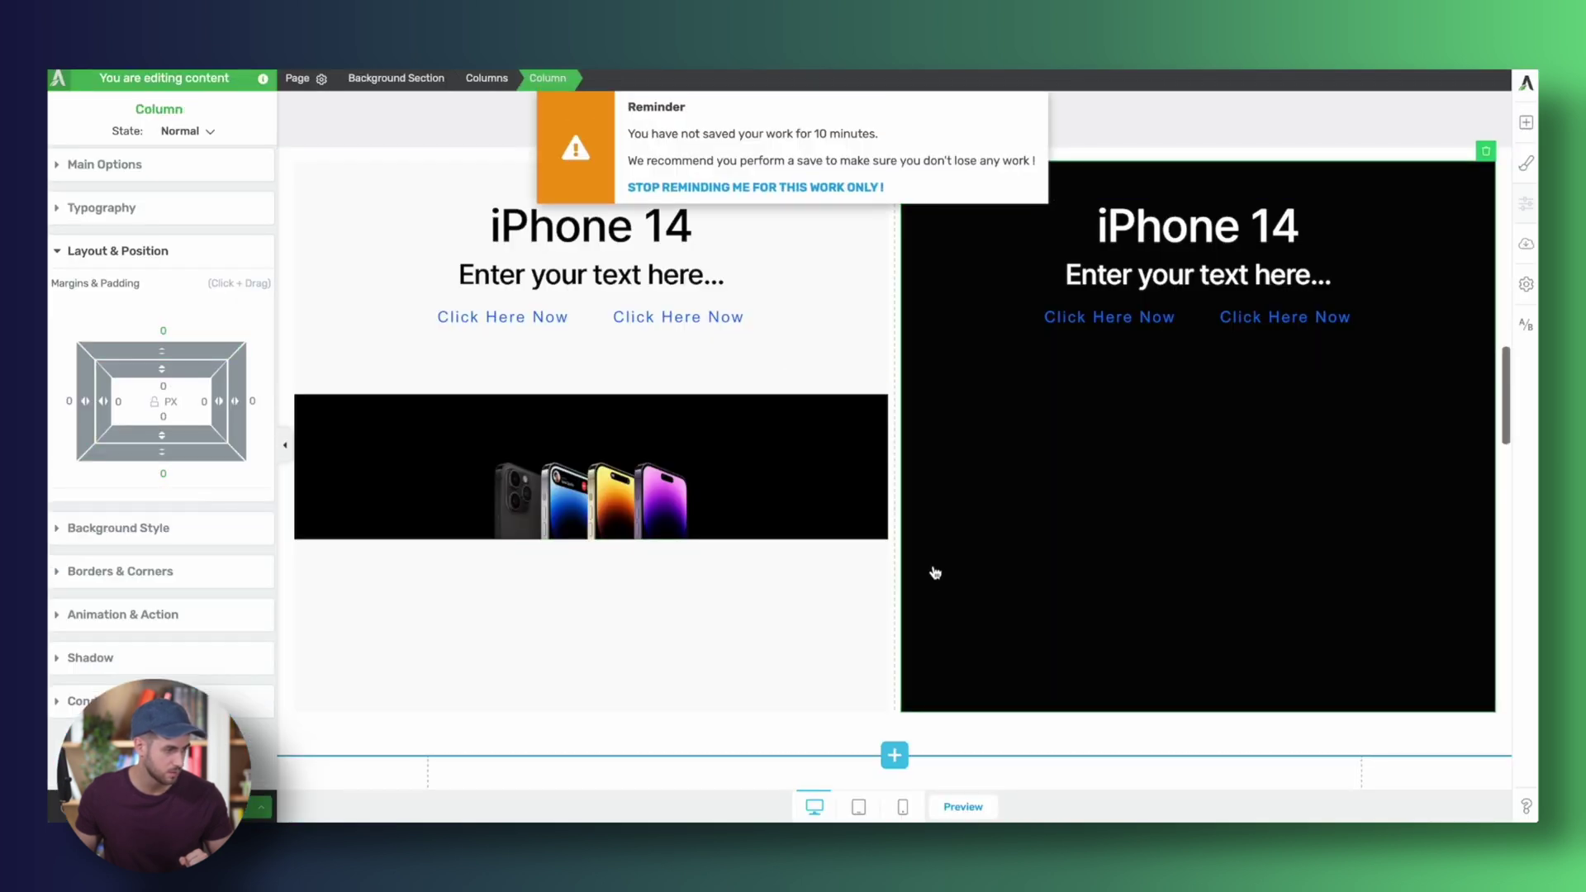
left_click(396, 77)
left_click(678, 317)
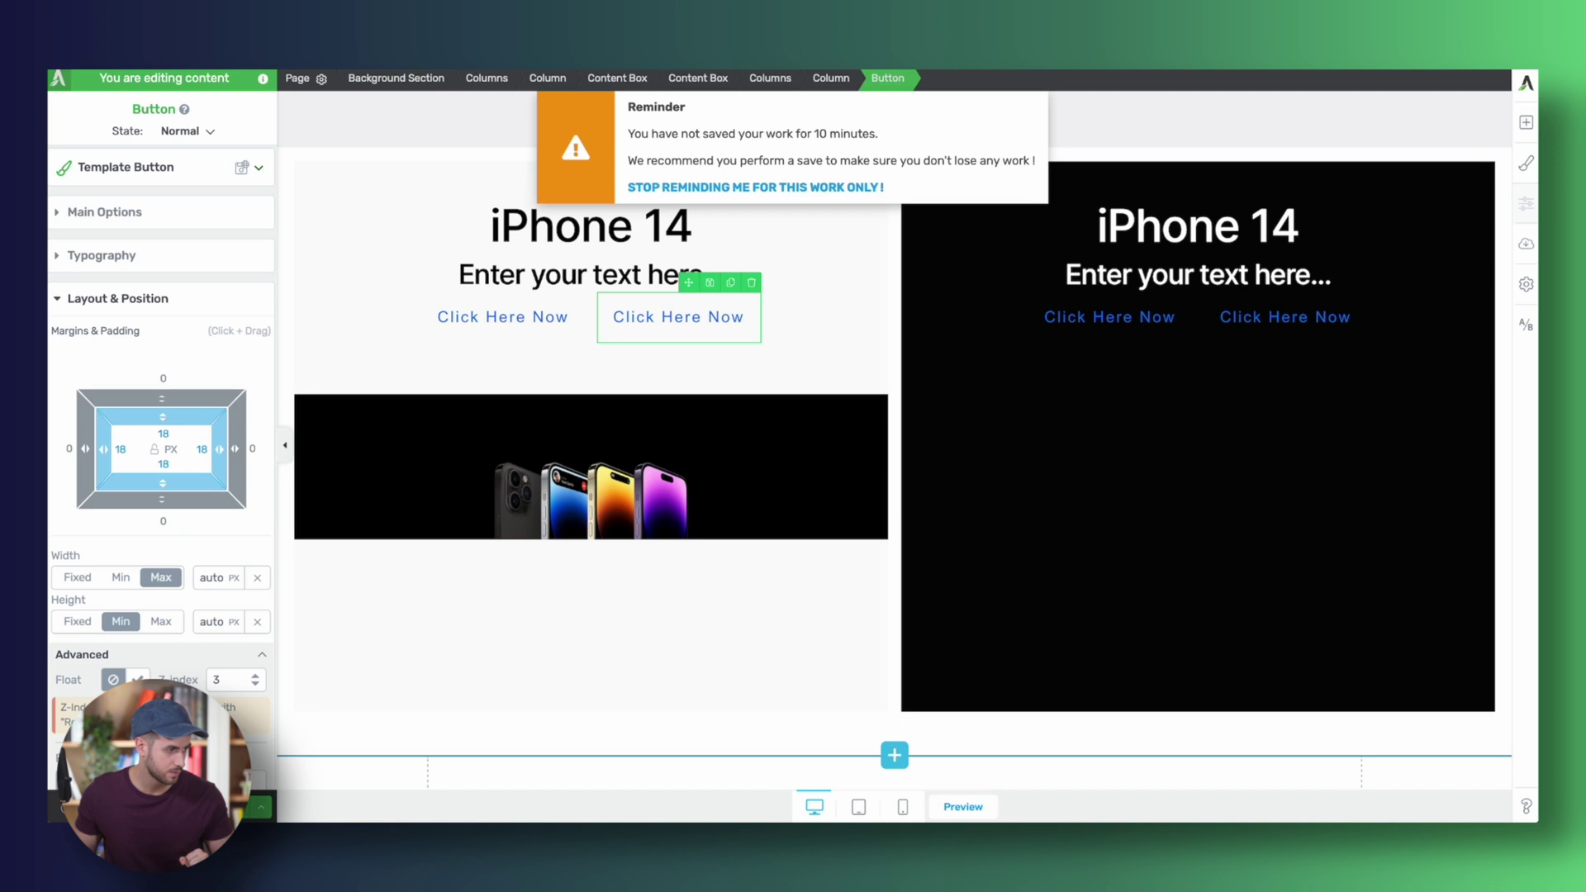
left_click(770, 78)
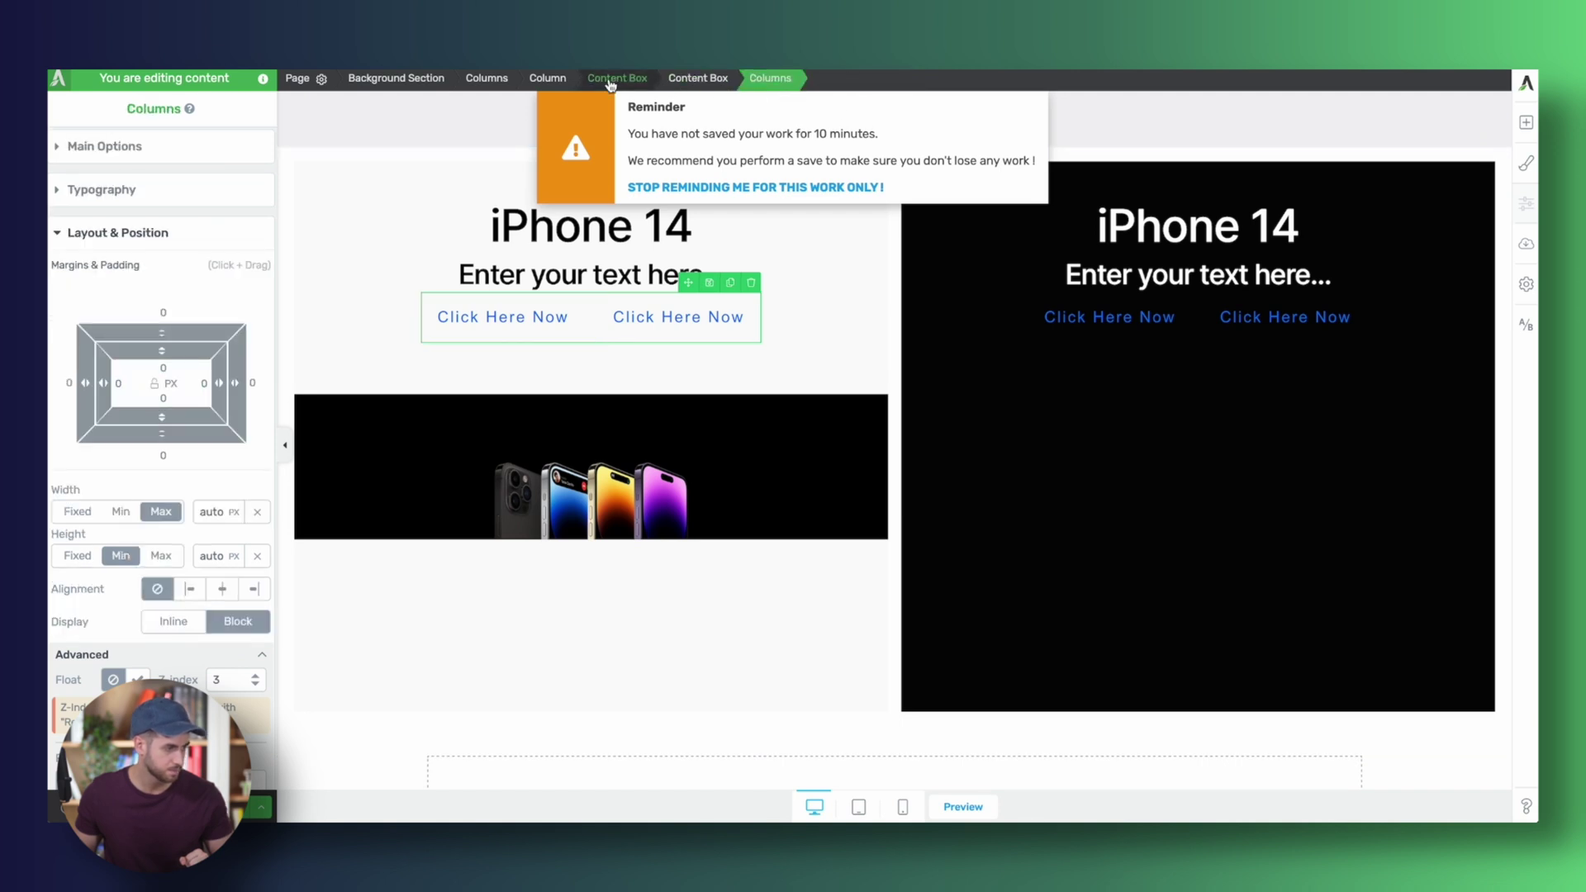
left_click(487, 78)
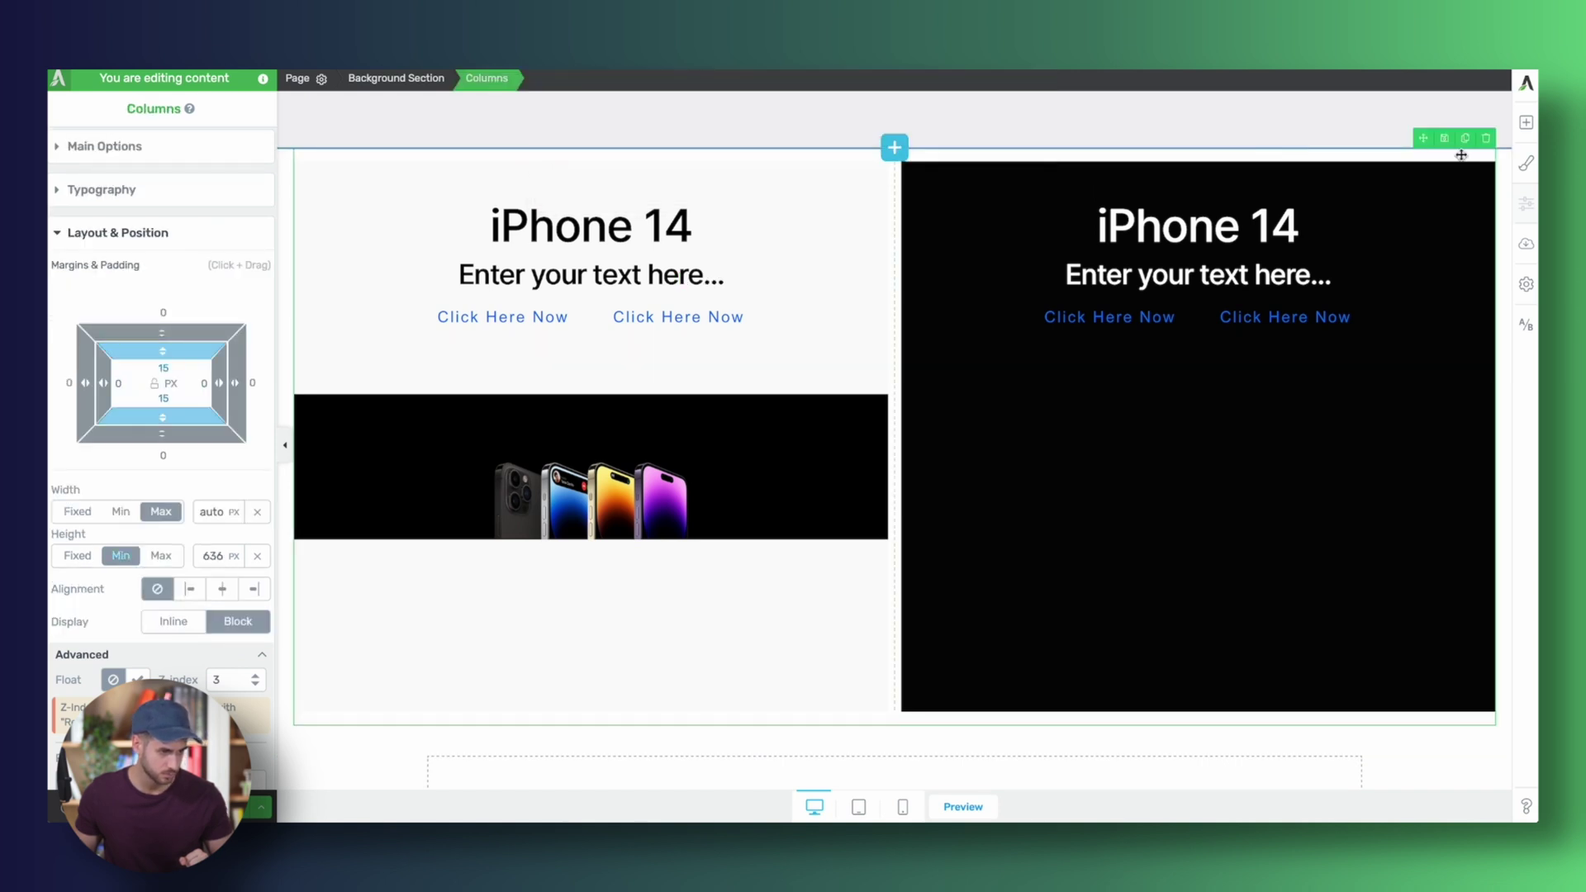
scroll(1462, 155, "down", 2)
scroll(1461, 155, "up", 1)
scroll(1462, 155, "down", 1)
left_click(973, 549)
left_click_drag(162, 332, 162, 322)
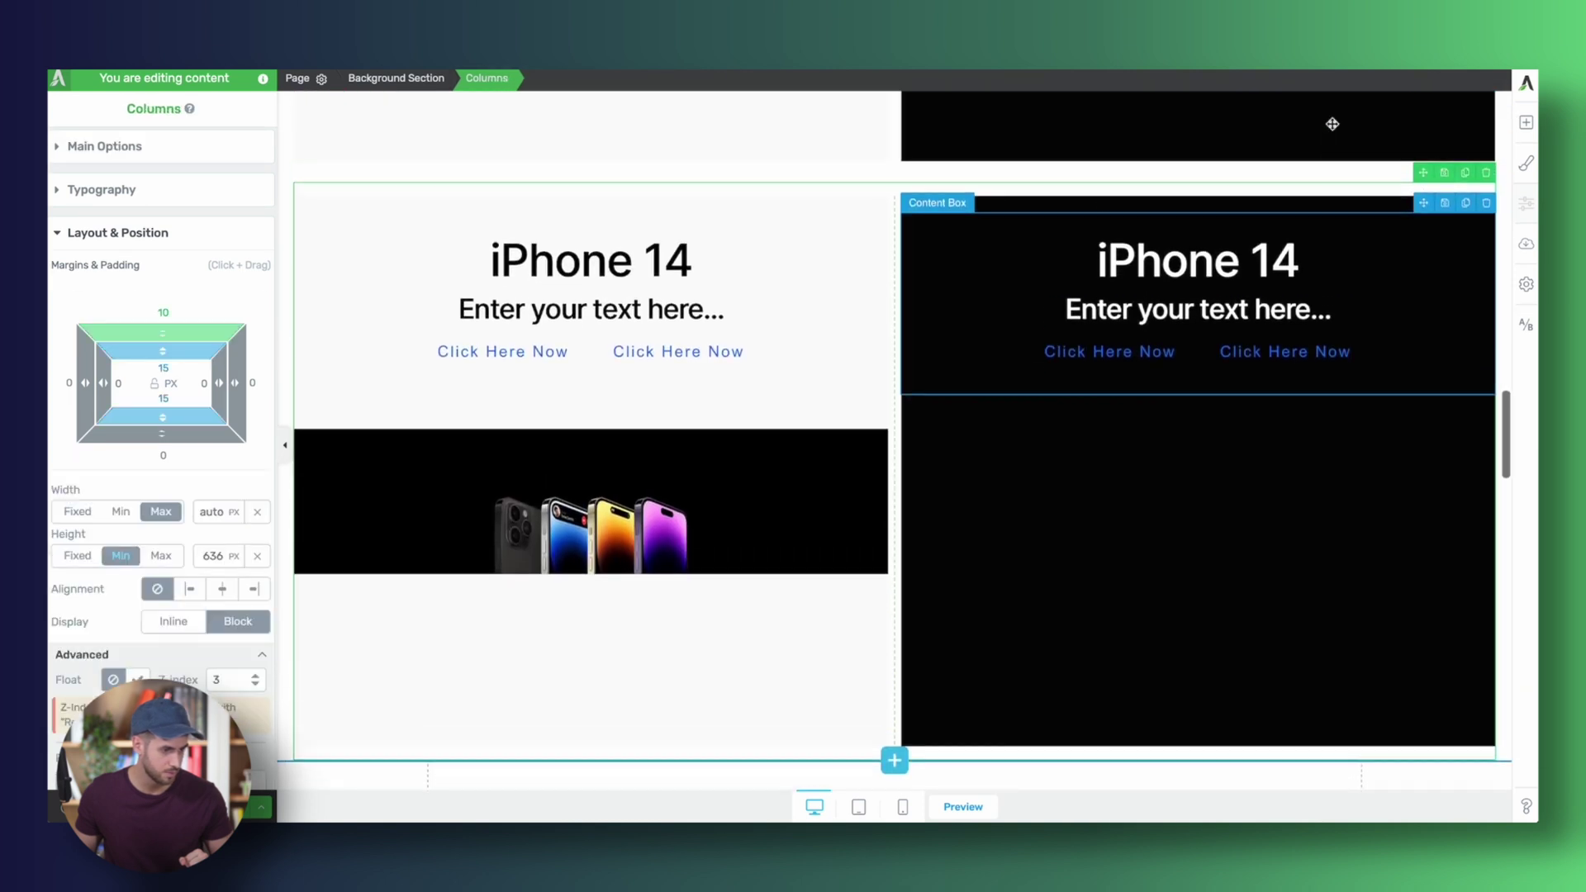
left_click(1464, 175)
- Search elements for 'image' and drop an Image Gallery into the empty section below
scroll(959, 446, "up", 3)
scroll(957, 447, "down", 5)
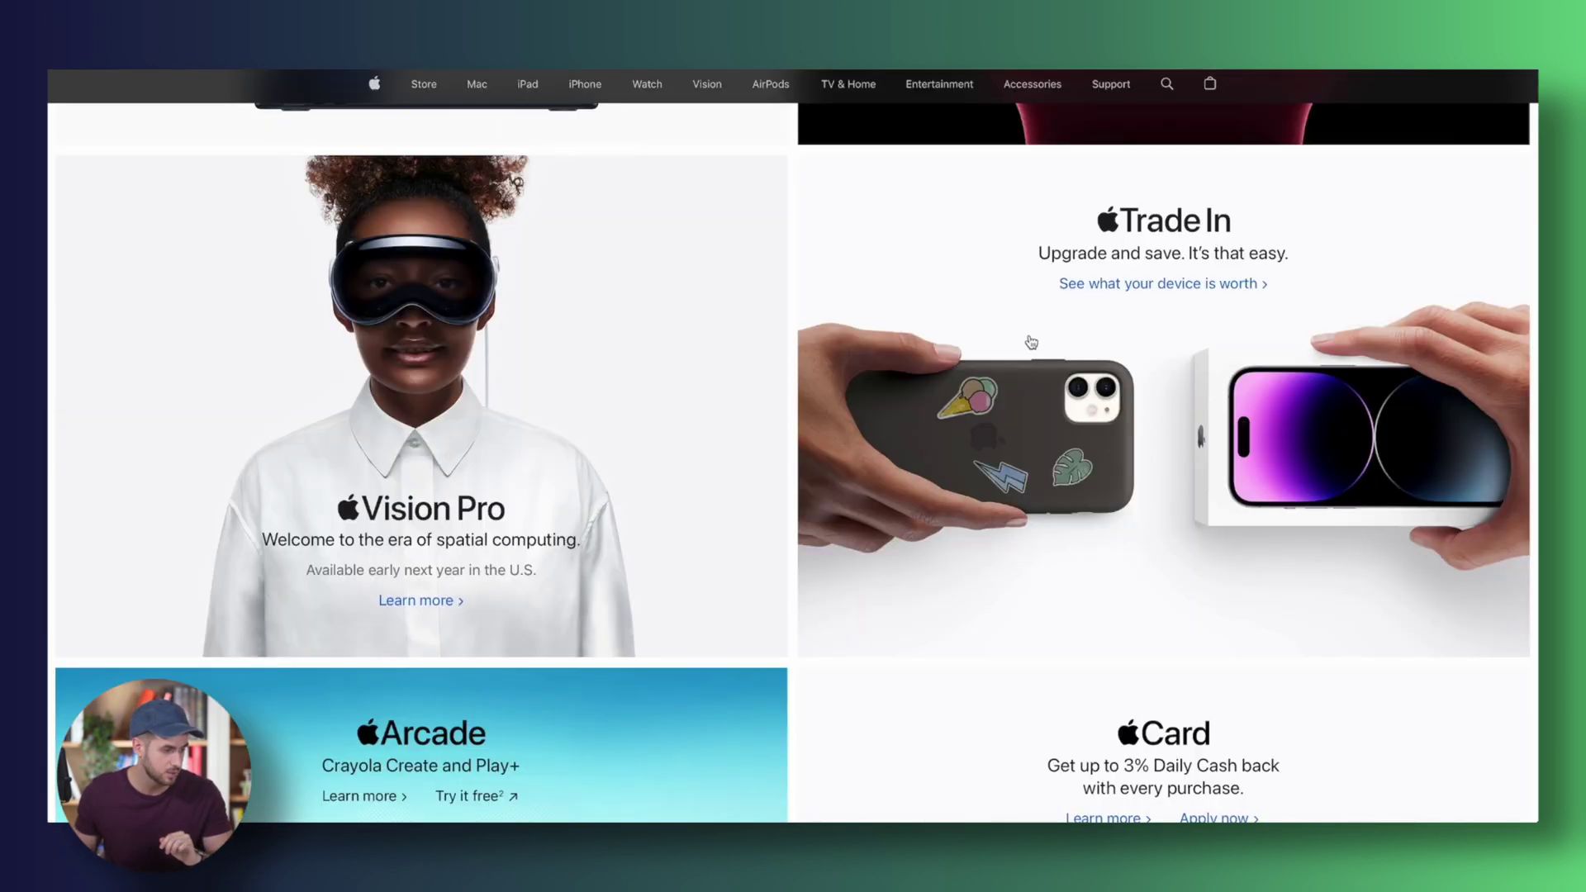
scroll(1027, 344, "down", 10)
scroll(988, 421, "down", 3)
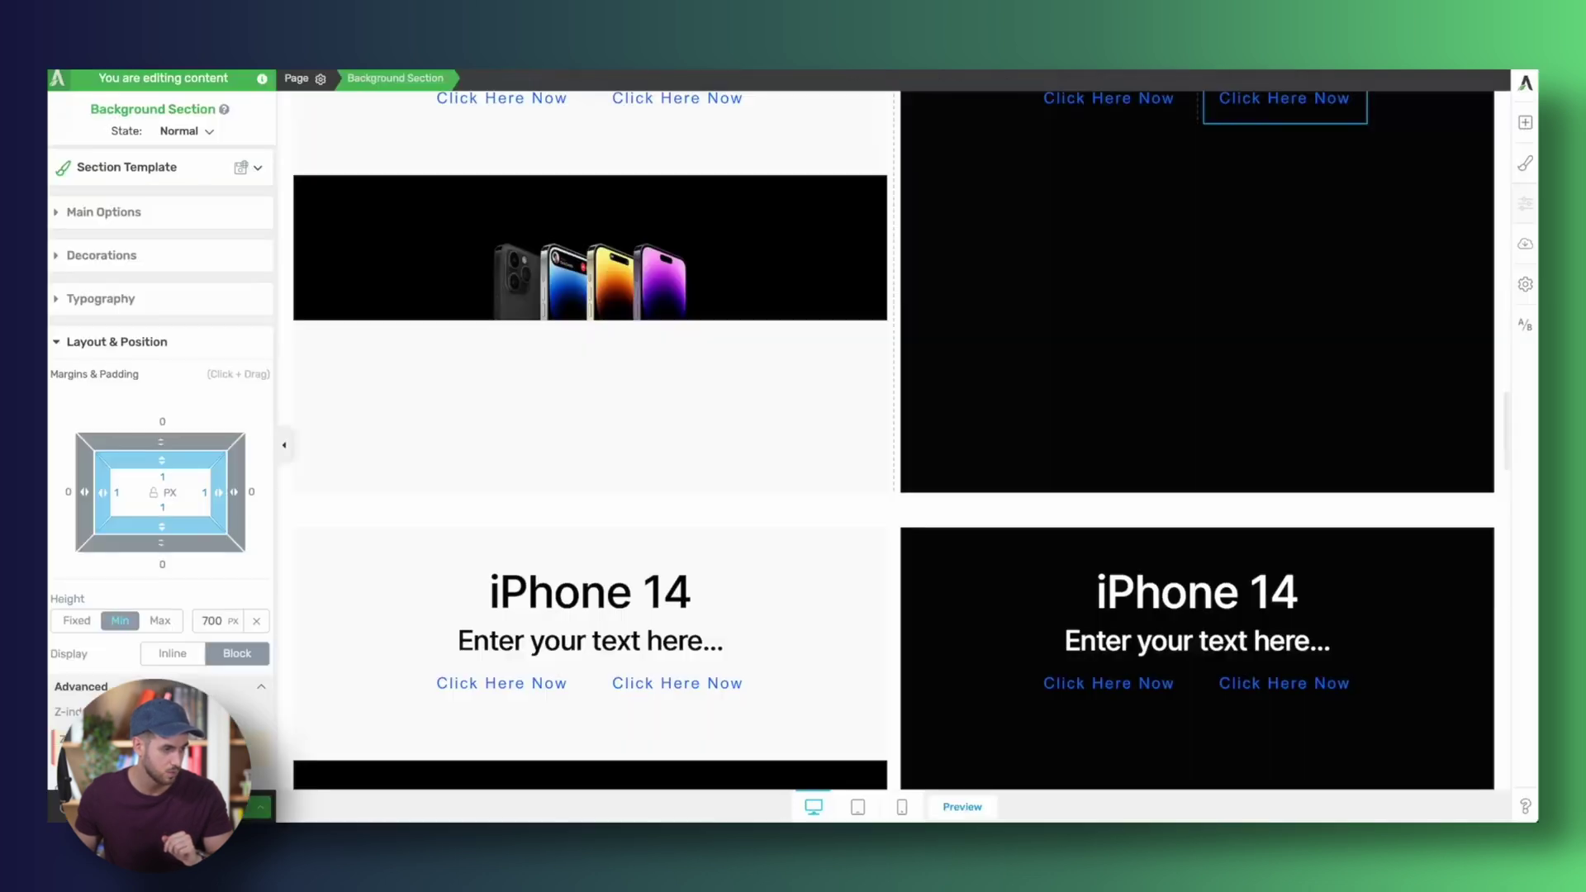
scroll(1067, 428, "down", 8)
left_click(1526, 122)
type("image")
left_click_drag(1391, 282, 1076, 634)
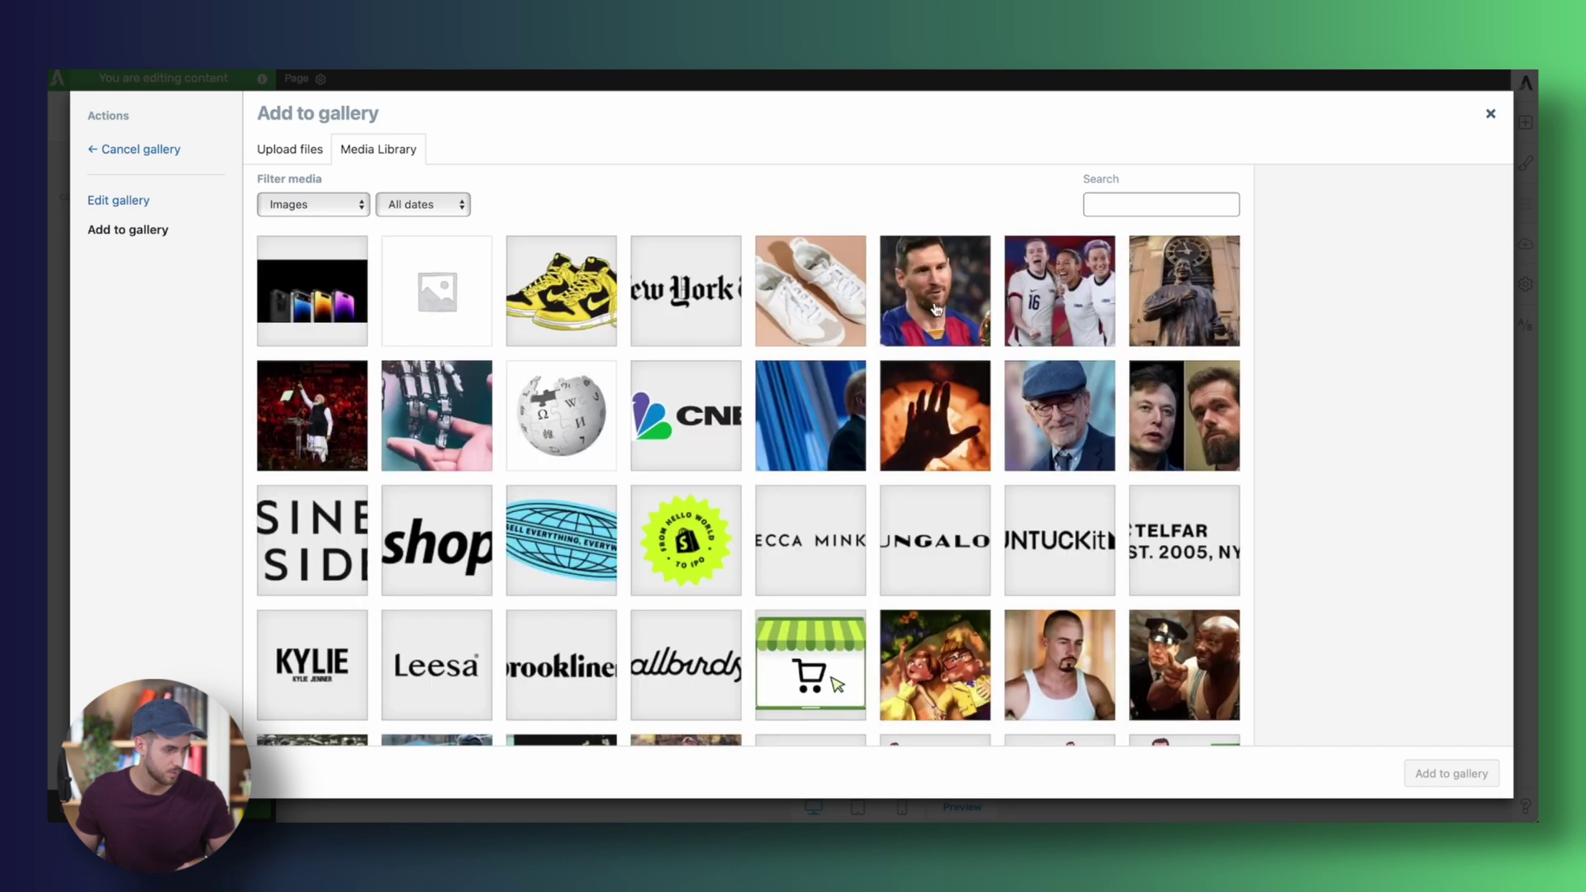
- Fill the gallery with the footballer portrait, women's team photo and white shoes images
left_click(936, 331)
left_click(1061, 337)
left_click(813, 321)
left_click(1442, 775)
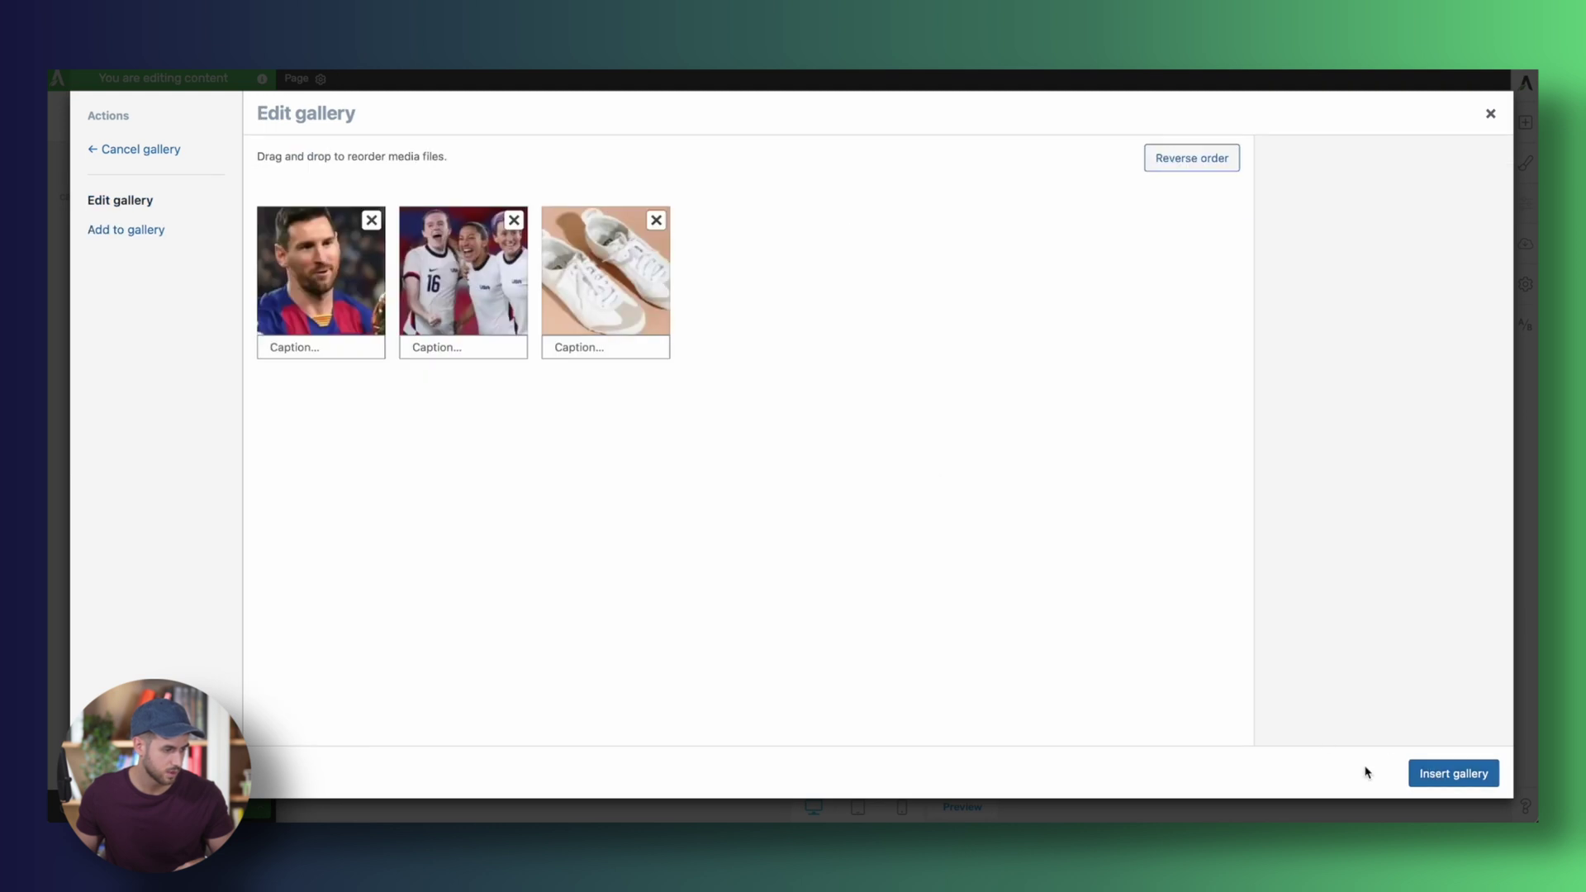
left_click(1424, 776)
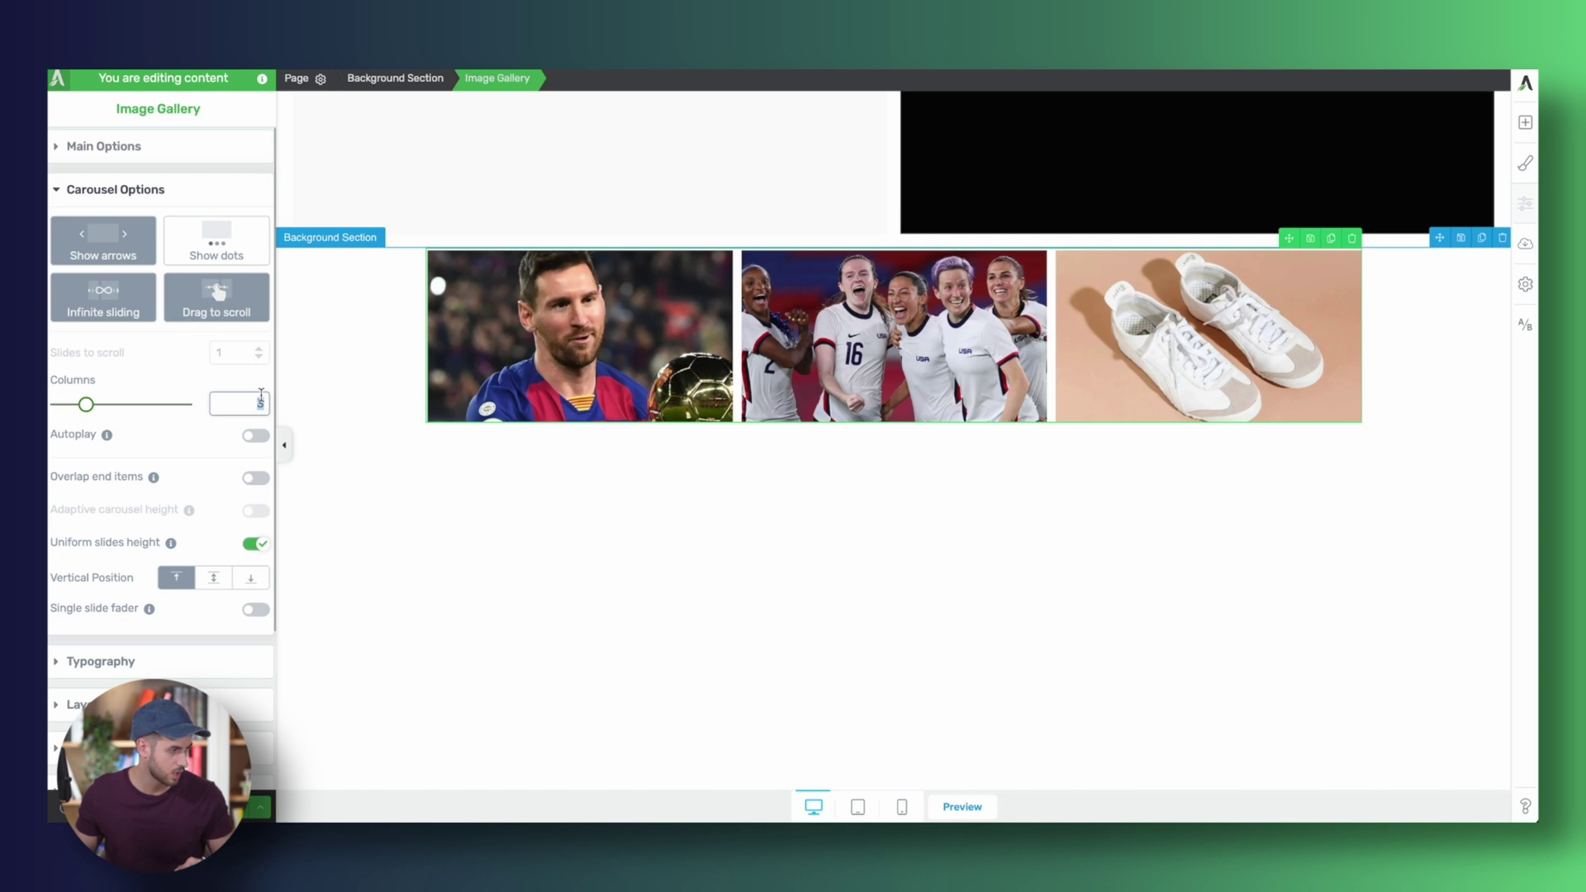
- Set the carousel to one column, turn on Overlap end items, and raise image height to about 543 px
type("1")
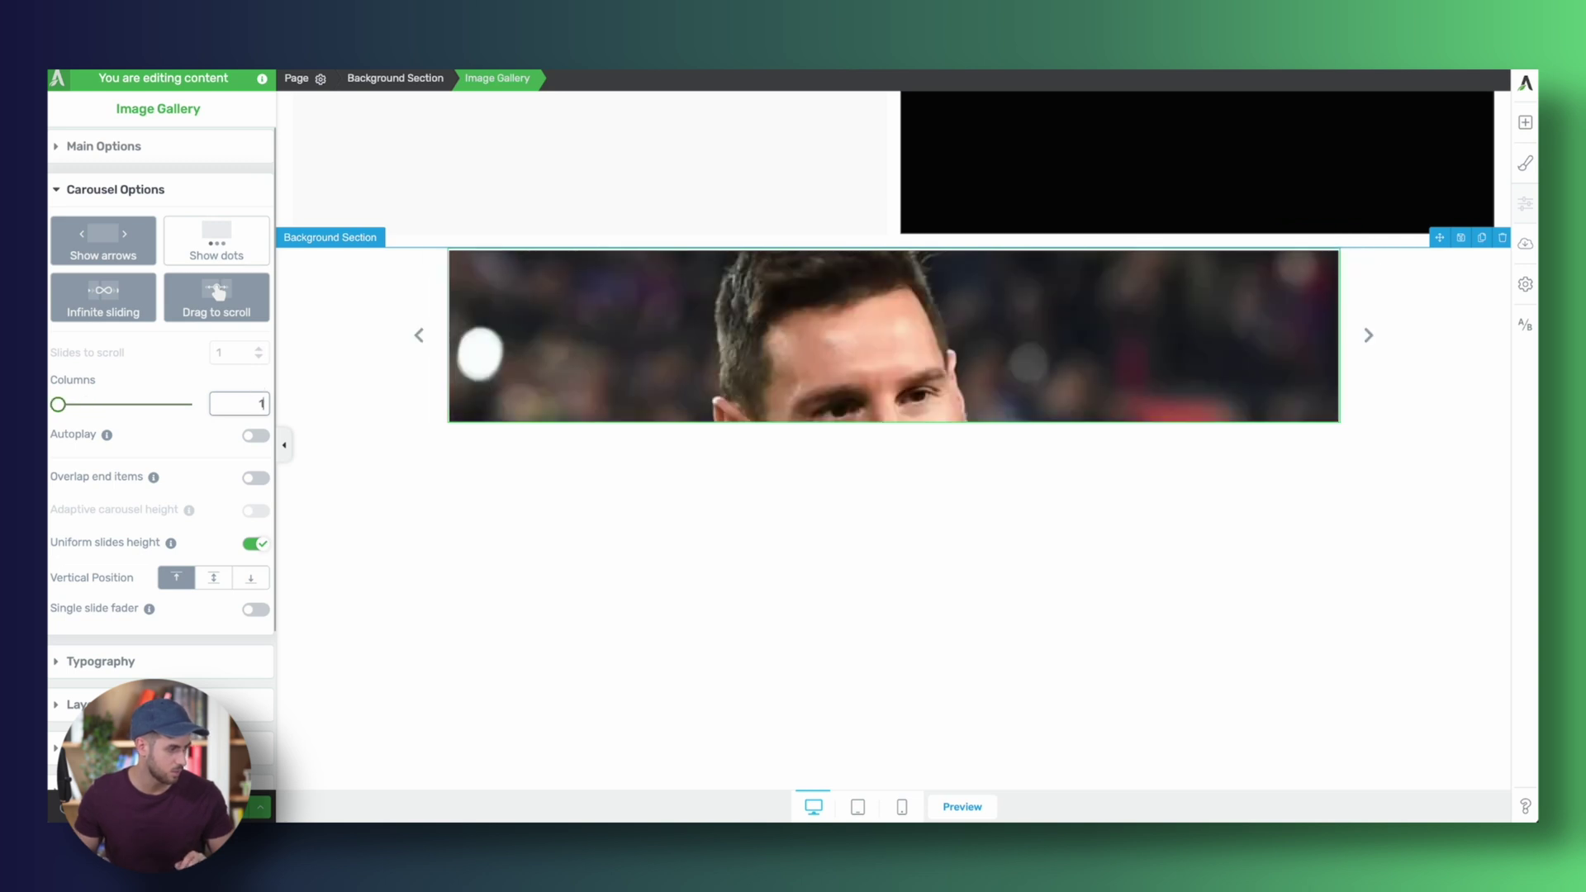
left_click(543, 452)
left_click(513, 405)
left_click(256, 478)
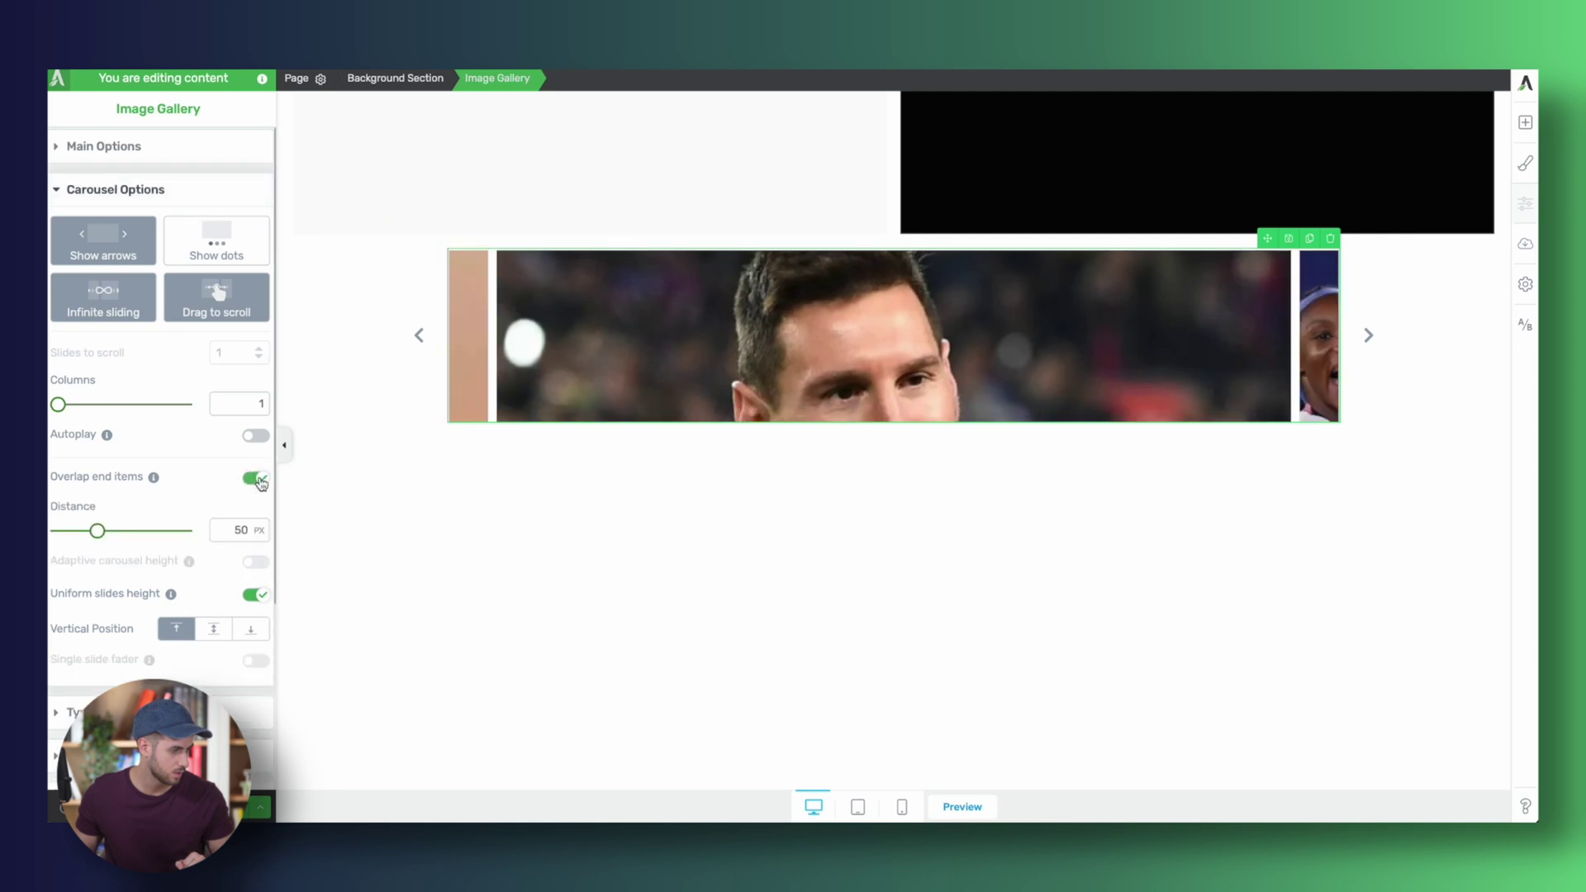
left_click(224, 149)
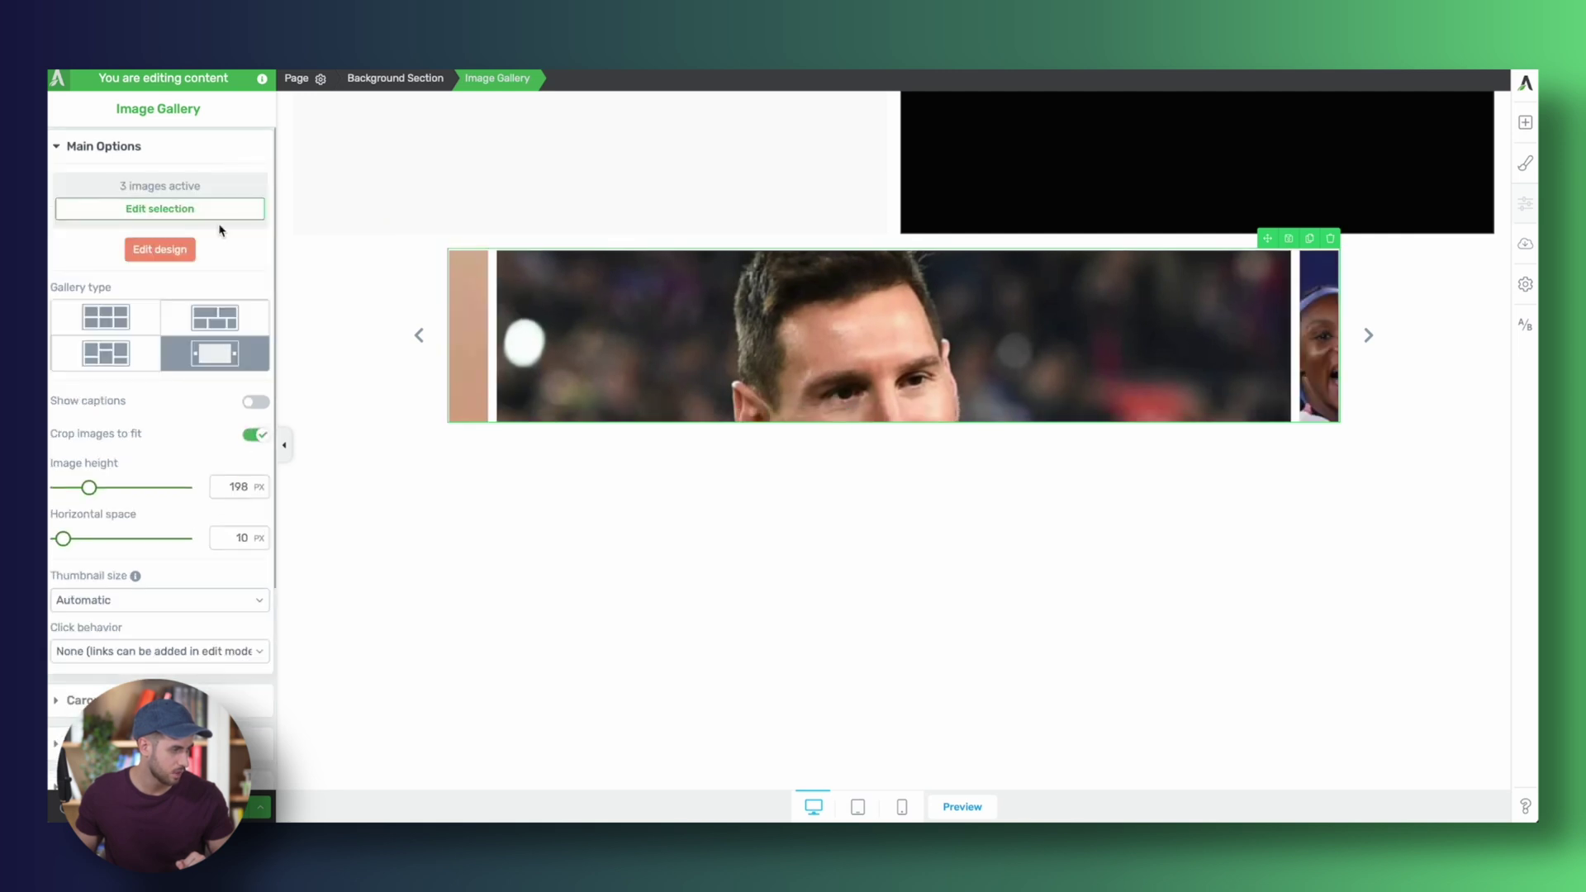
left_click_drag(94, 492, 144, 506)
- Scroll through the page to review the finished gallery wireframe
scroll(410, 496, "up", 10)
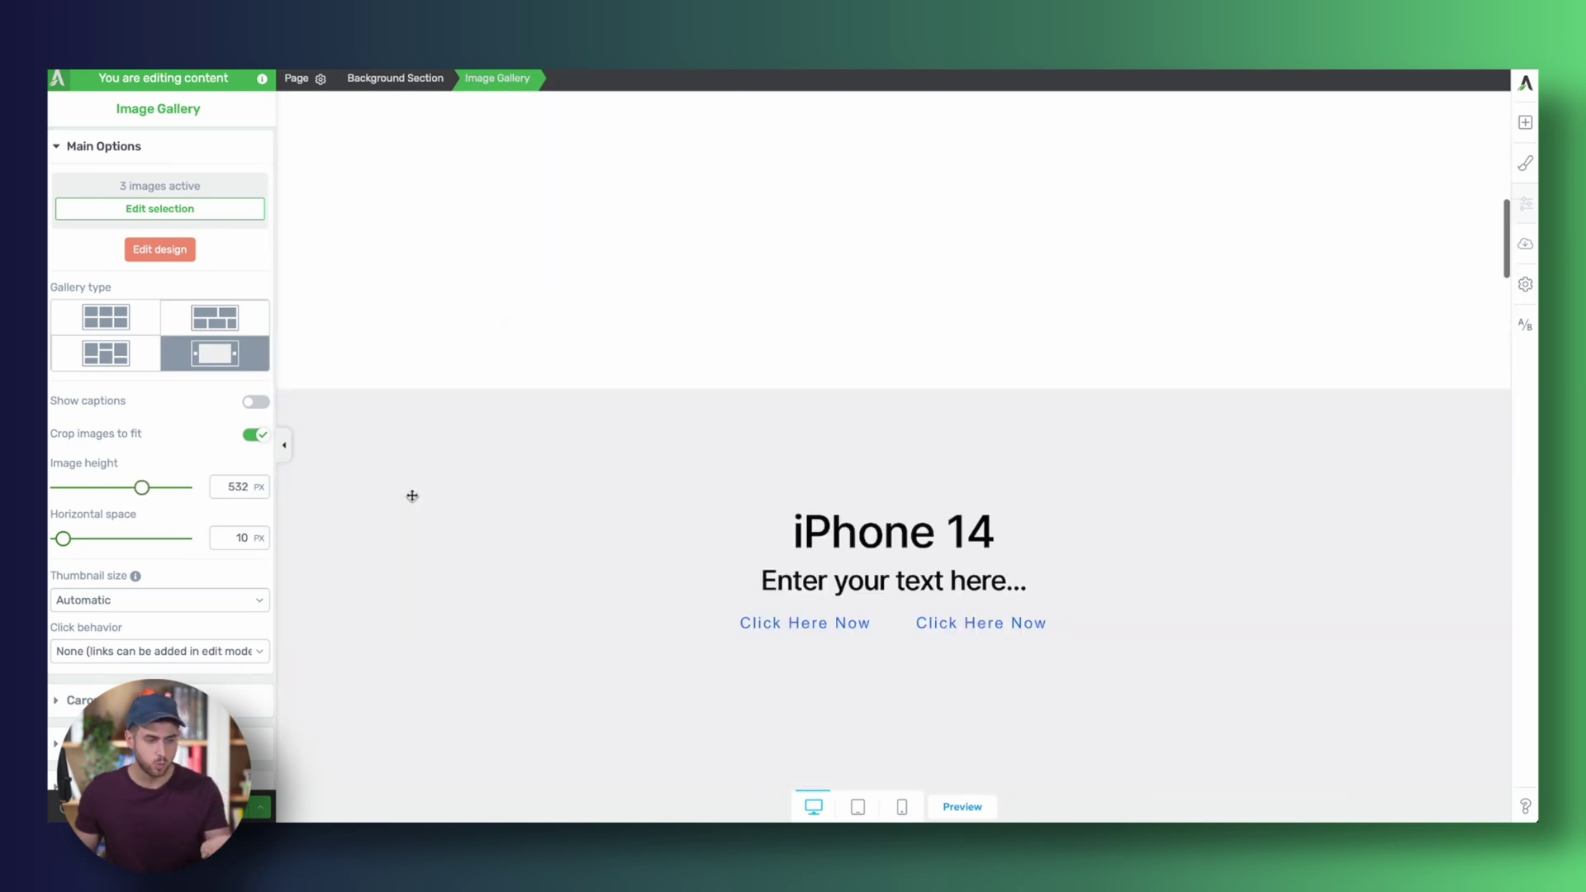
scroll(411, 496, "down", 4)
scroll(411, 494, "up", 4)
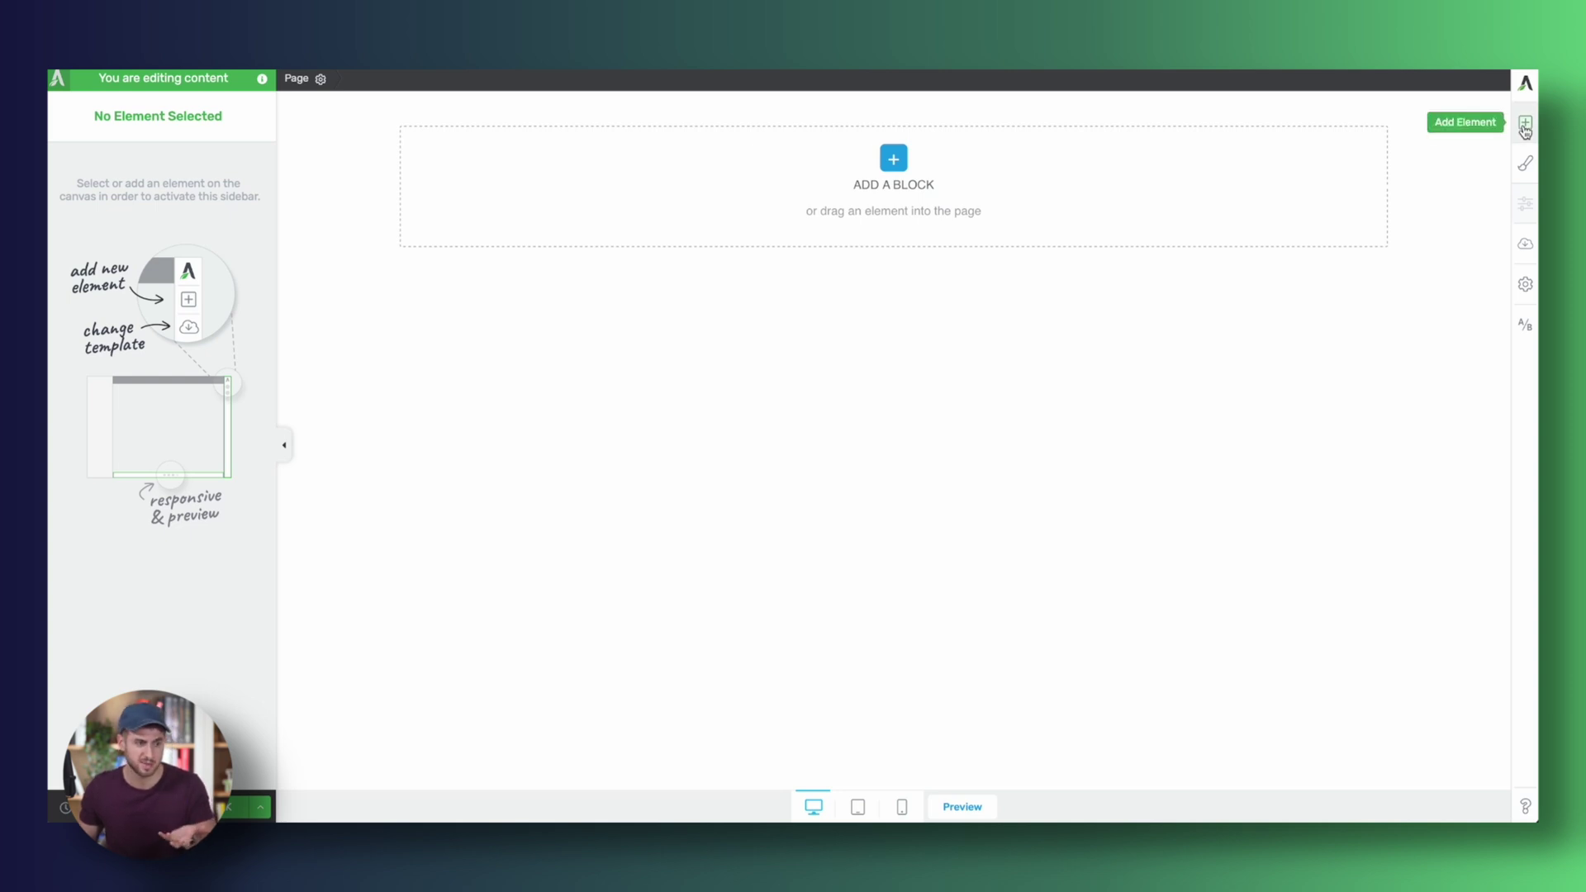
- Check the Apple homepage tab for reference
mouse_move(1400, 72)
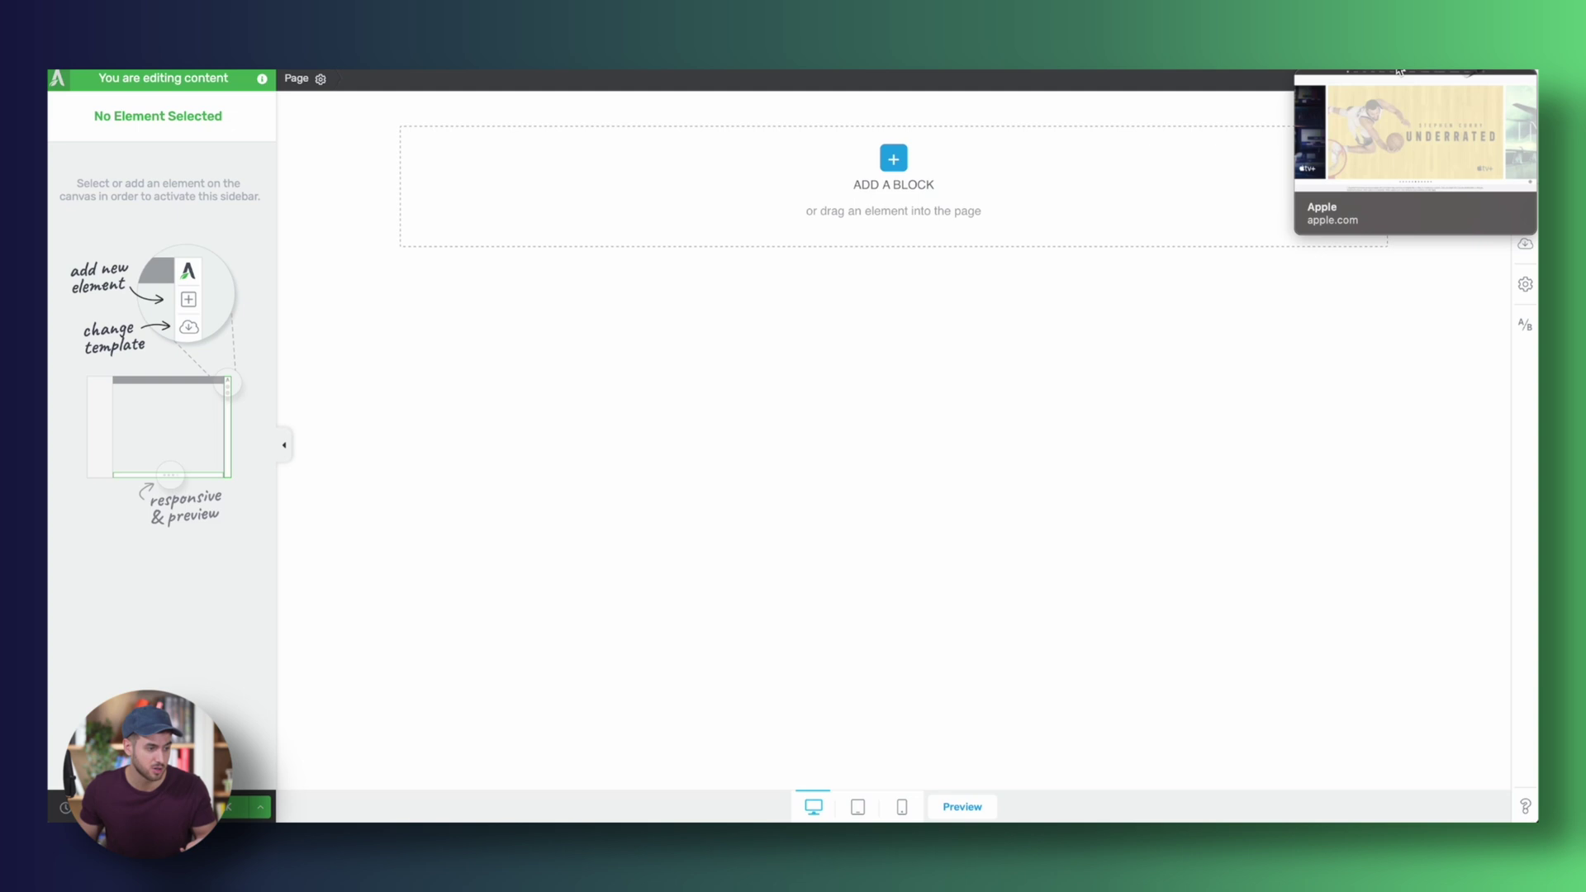
left_click(1400, 72)
scroll(1087, 259, "up", 15)
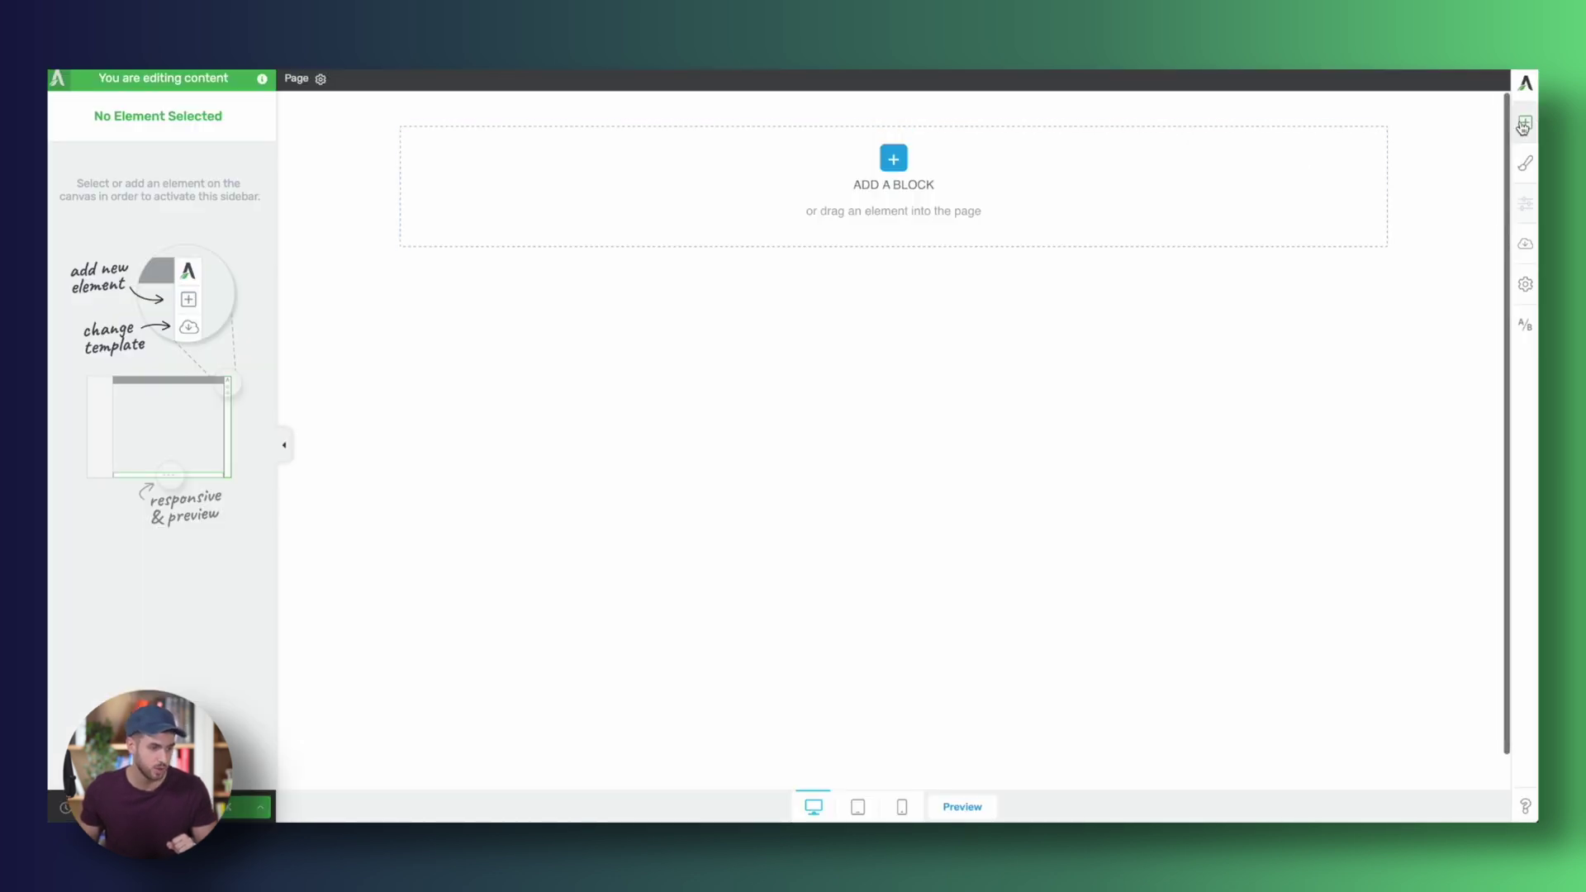
- Add a Block at the top of the page and browse the Kwik Theme Hero designs
left_click(1525, 123)
left_click_drag(1371, 176, 1118, 265)
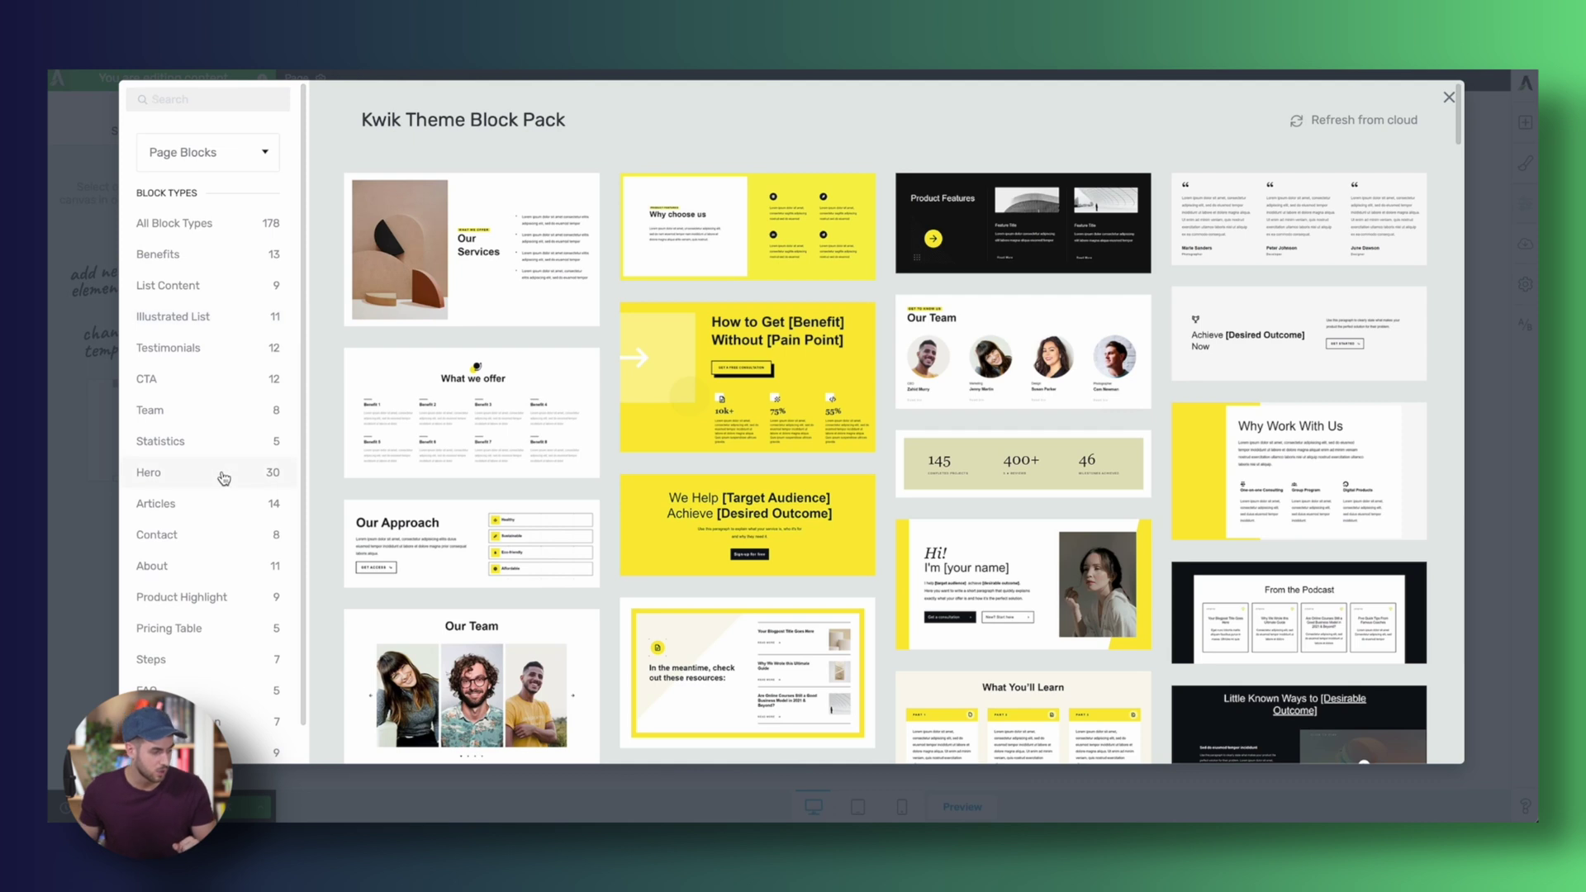
left_click(223, 476)
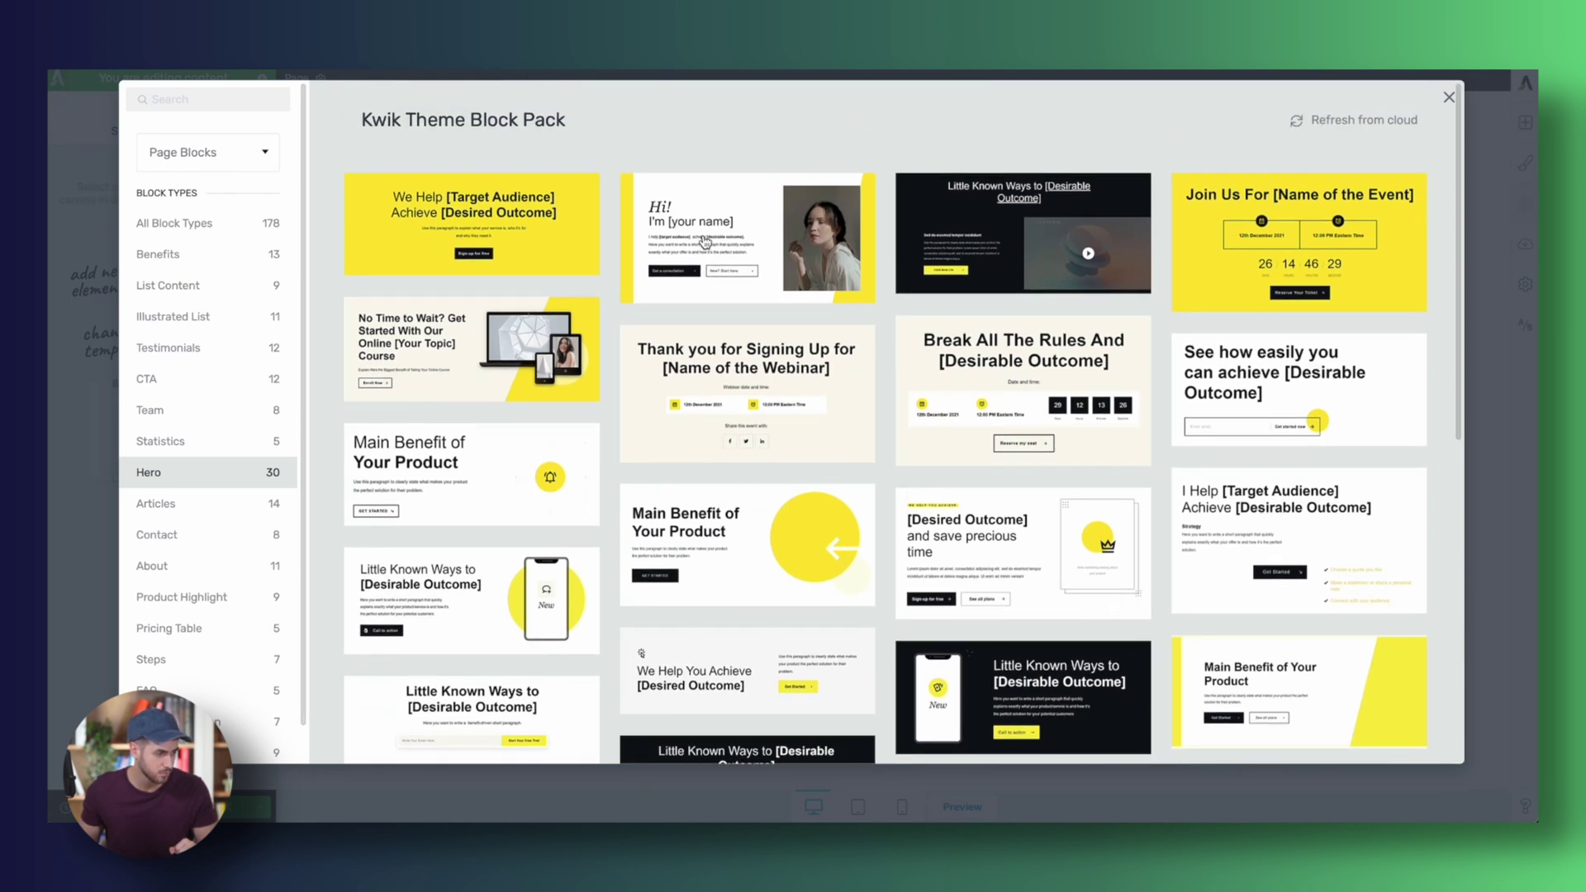
scroll(704, 241, "down", 7)
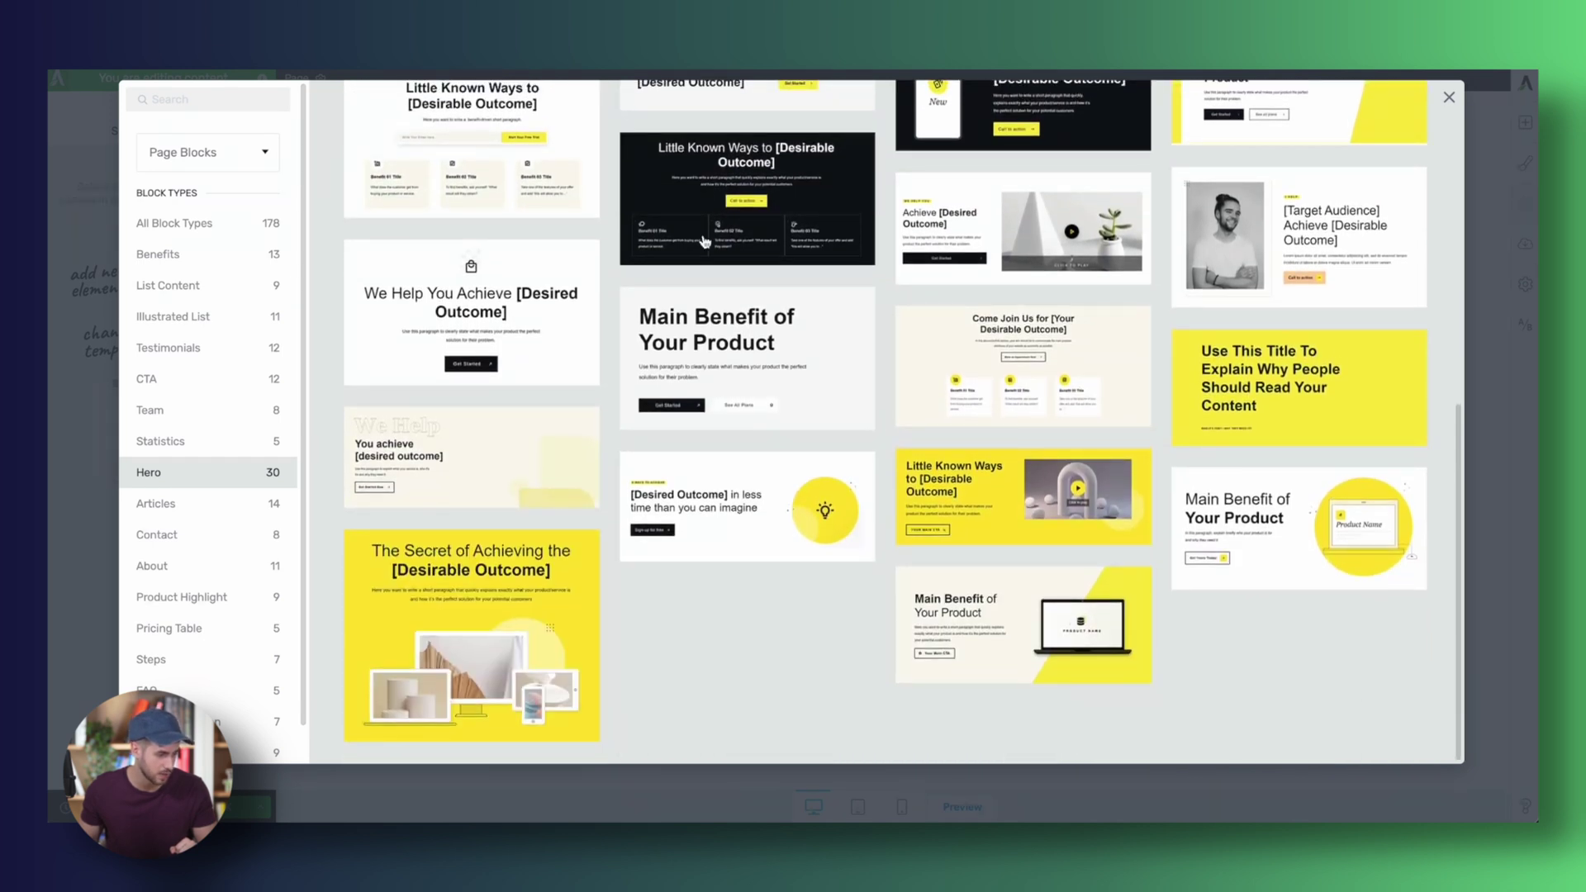
scroll(705, 241, "up", 5)
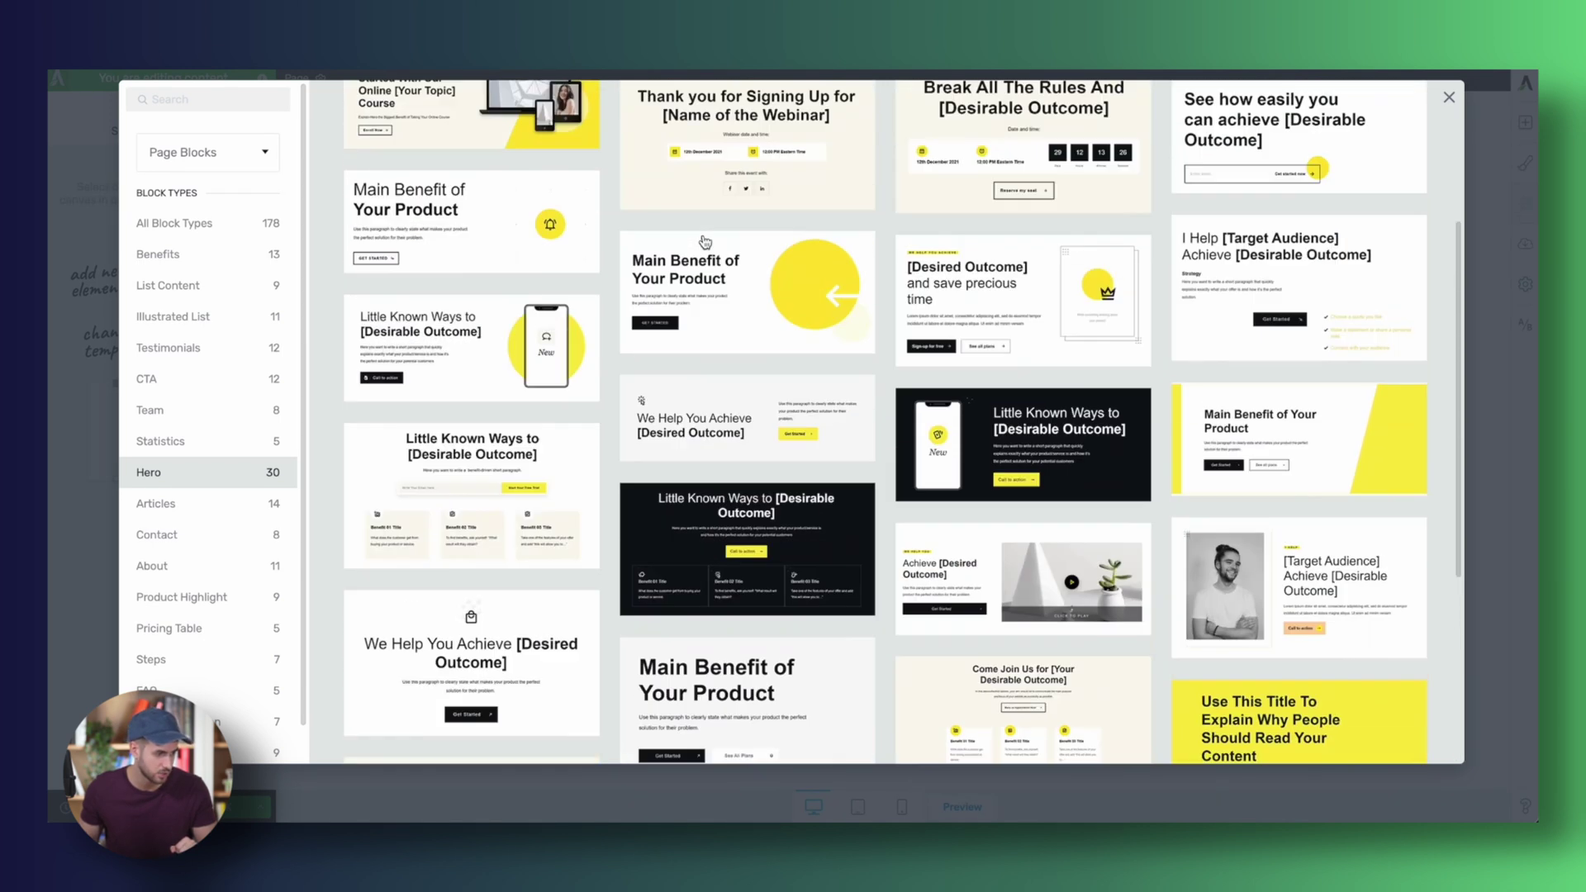
scroll(705, 242, "up", 3)
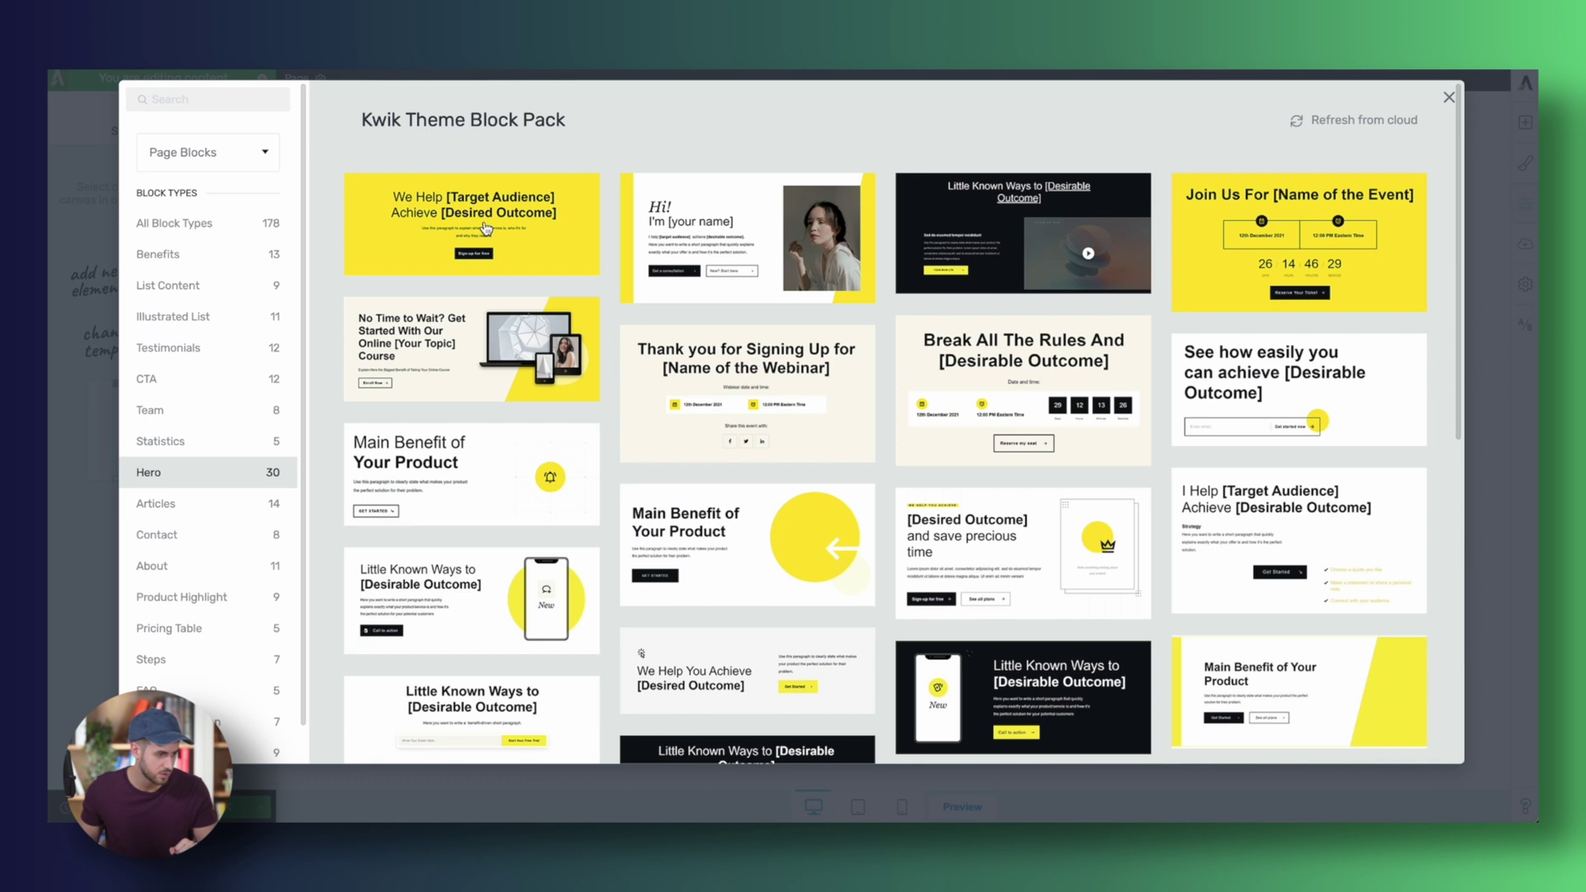
- Insert the We Help hero block and give it a #09053d dark navy background
left_click(444, 253)
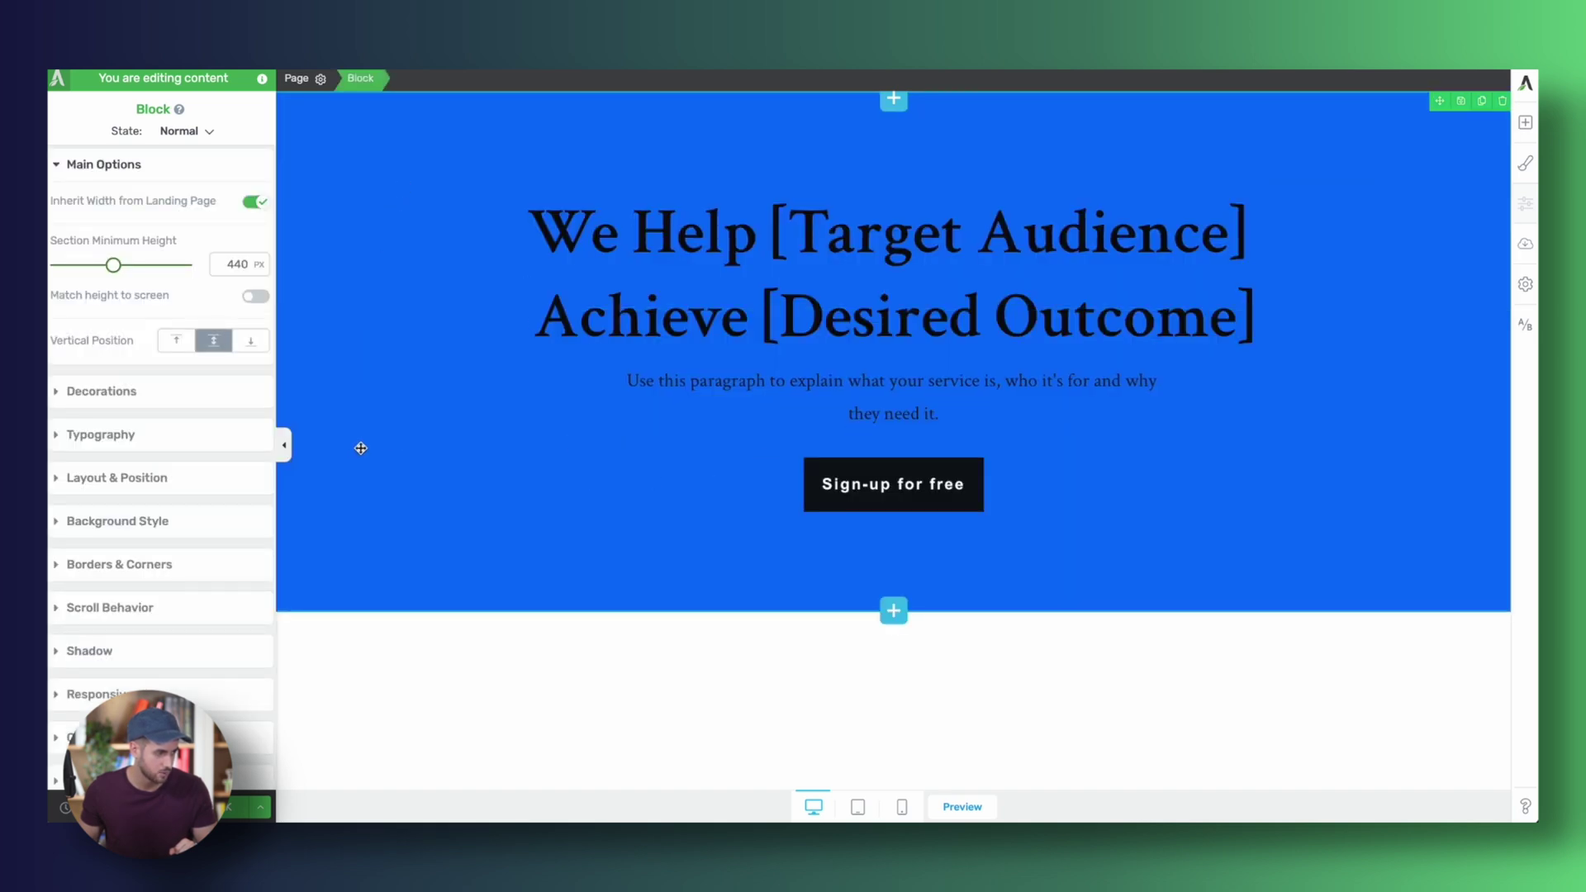
left_click(146, 522)
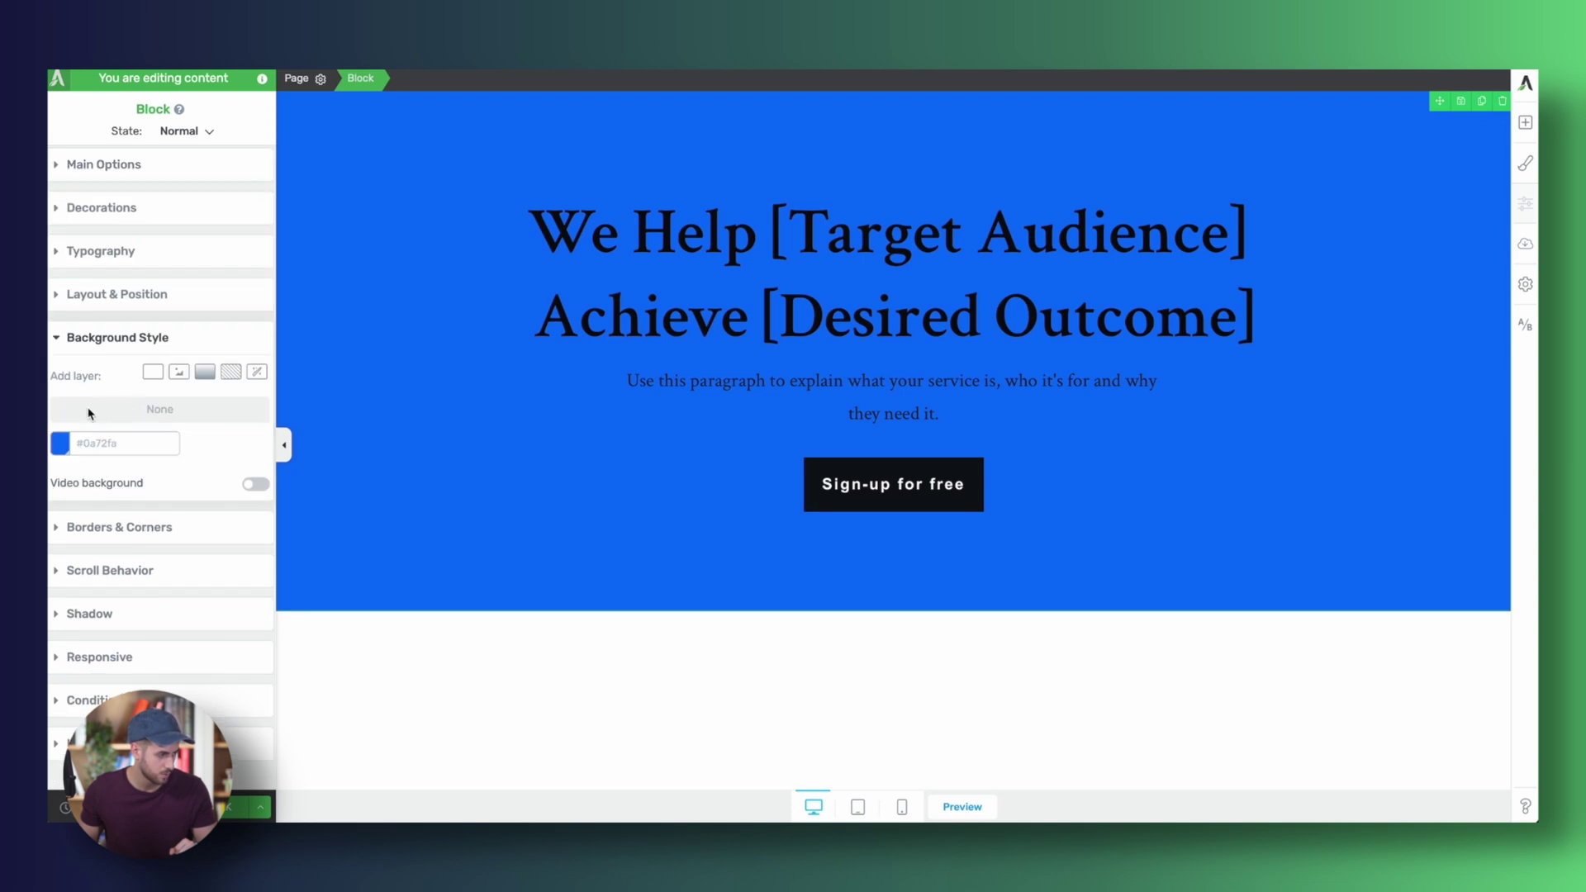
left_click(60, 443)
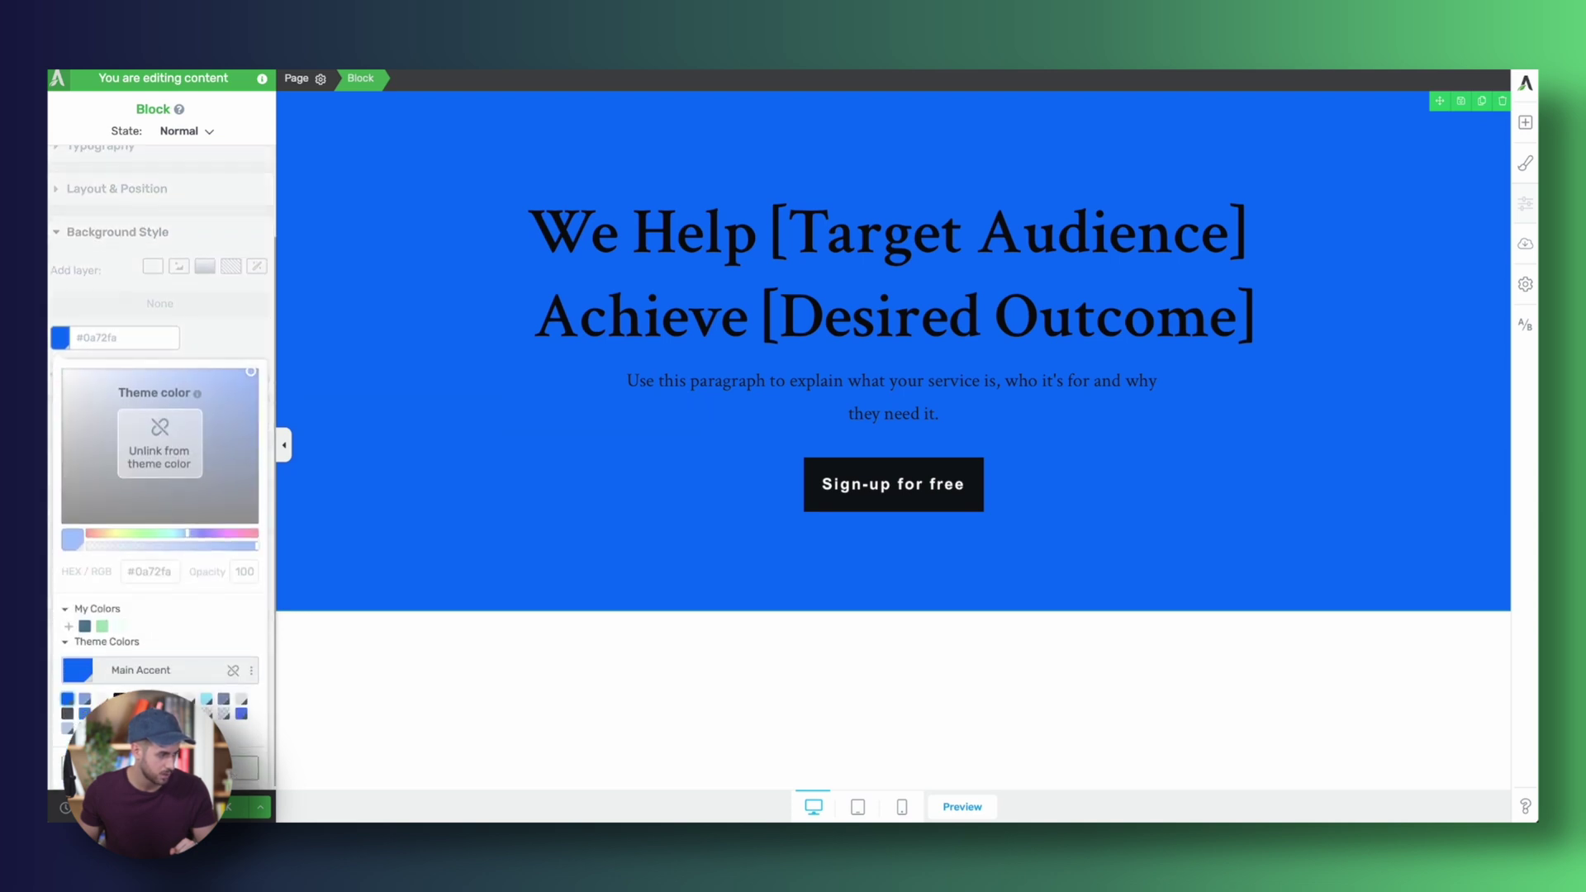
left_click(120, 699)
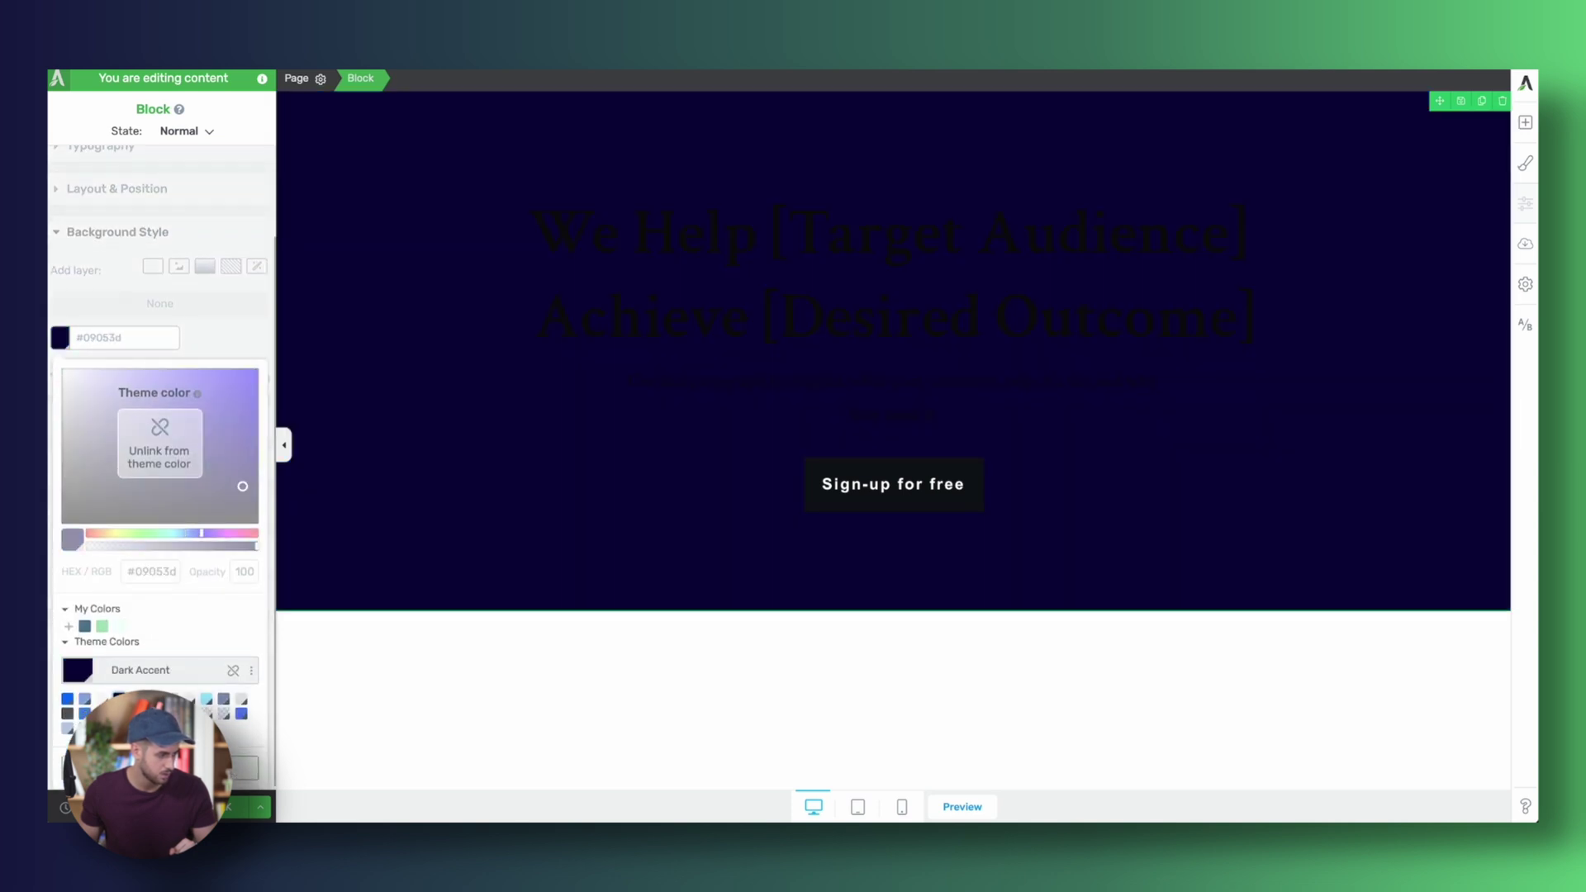
- Make the hero heading white (#ffffff) and add an image background layer to it
left_click(607, 216)
triple_click(607, 217)
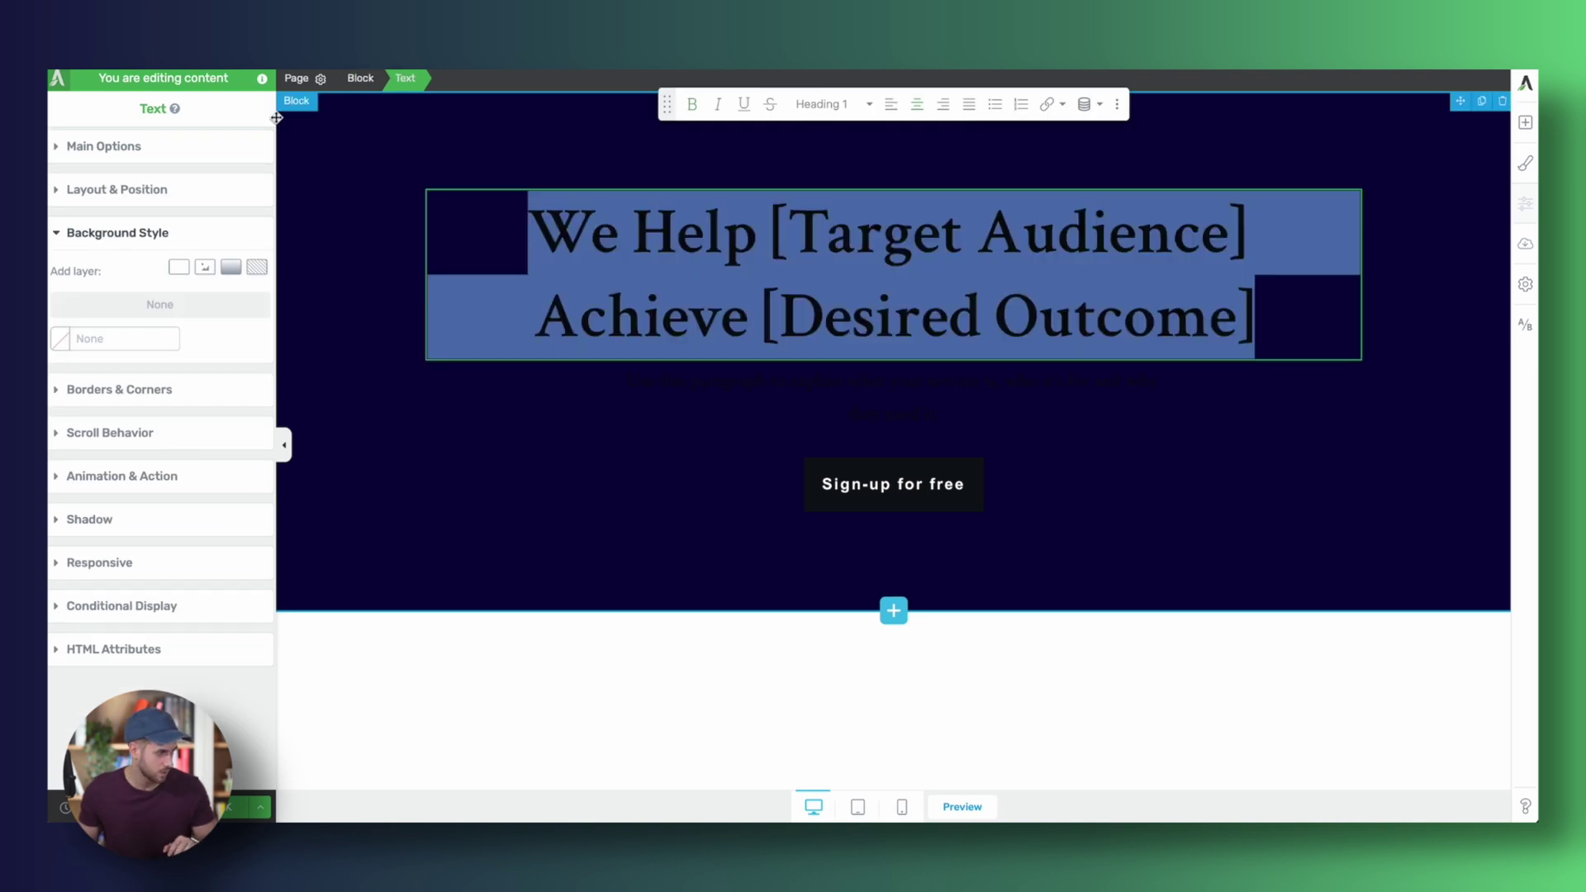
left_click(137, 145)
left_click(177, 217)
left_click_drag(190, 286, 63, 249)
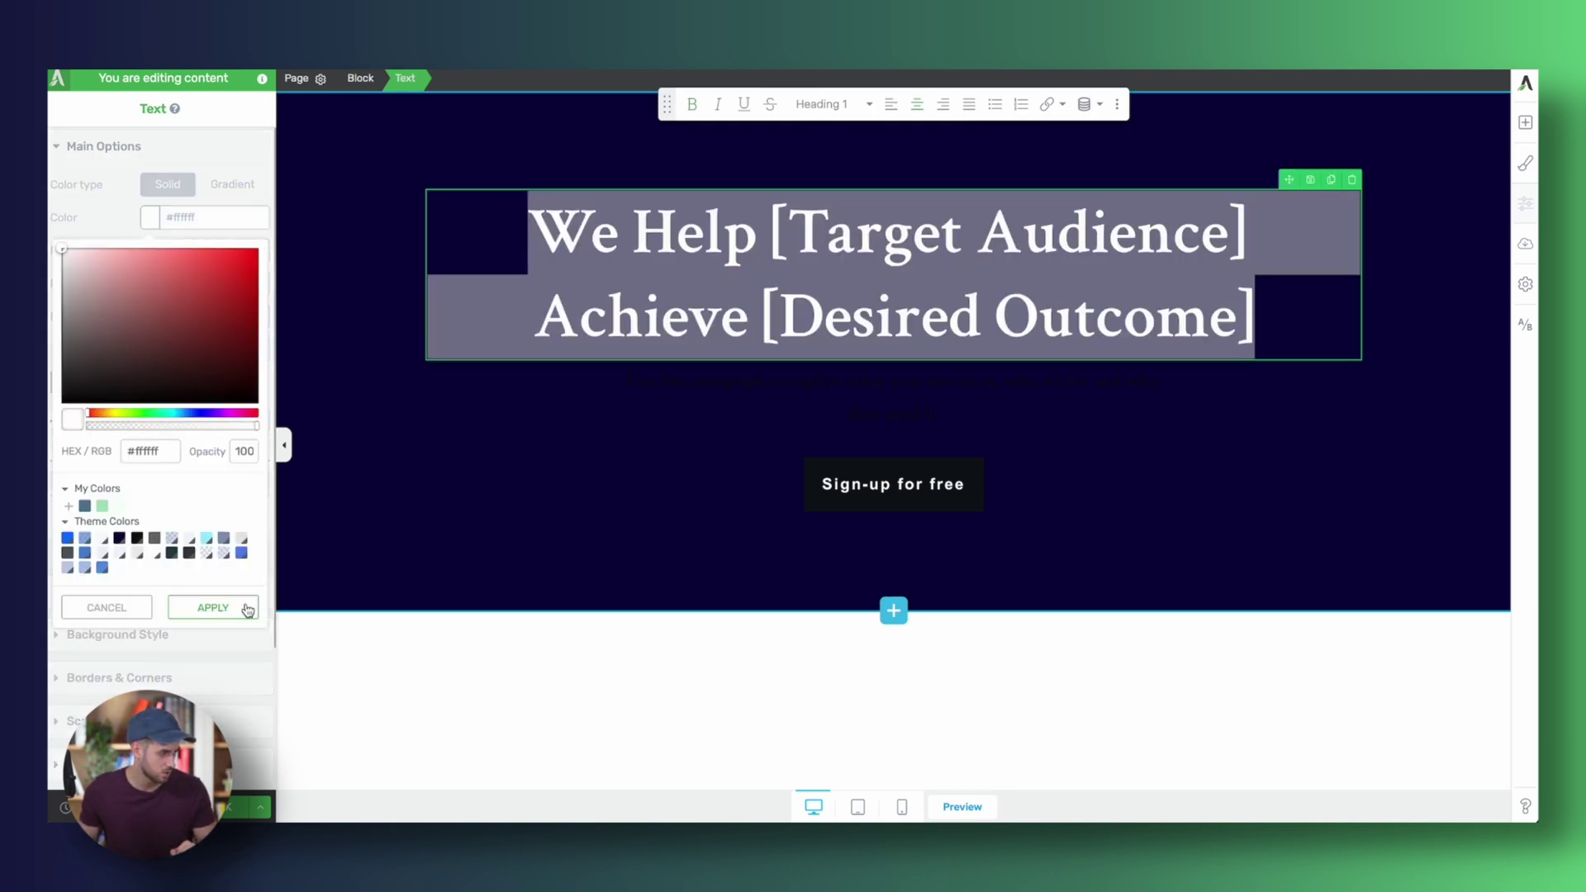
left_click(213, 608)
scroll(195, 570, "down", 2)
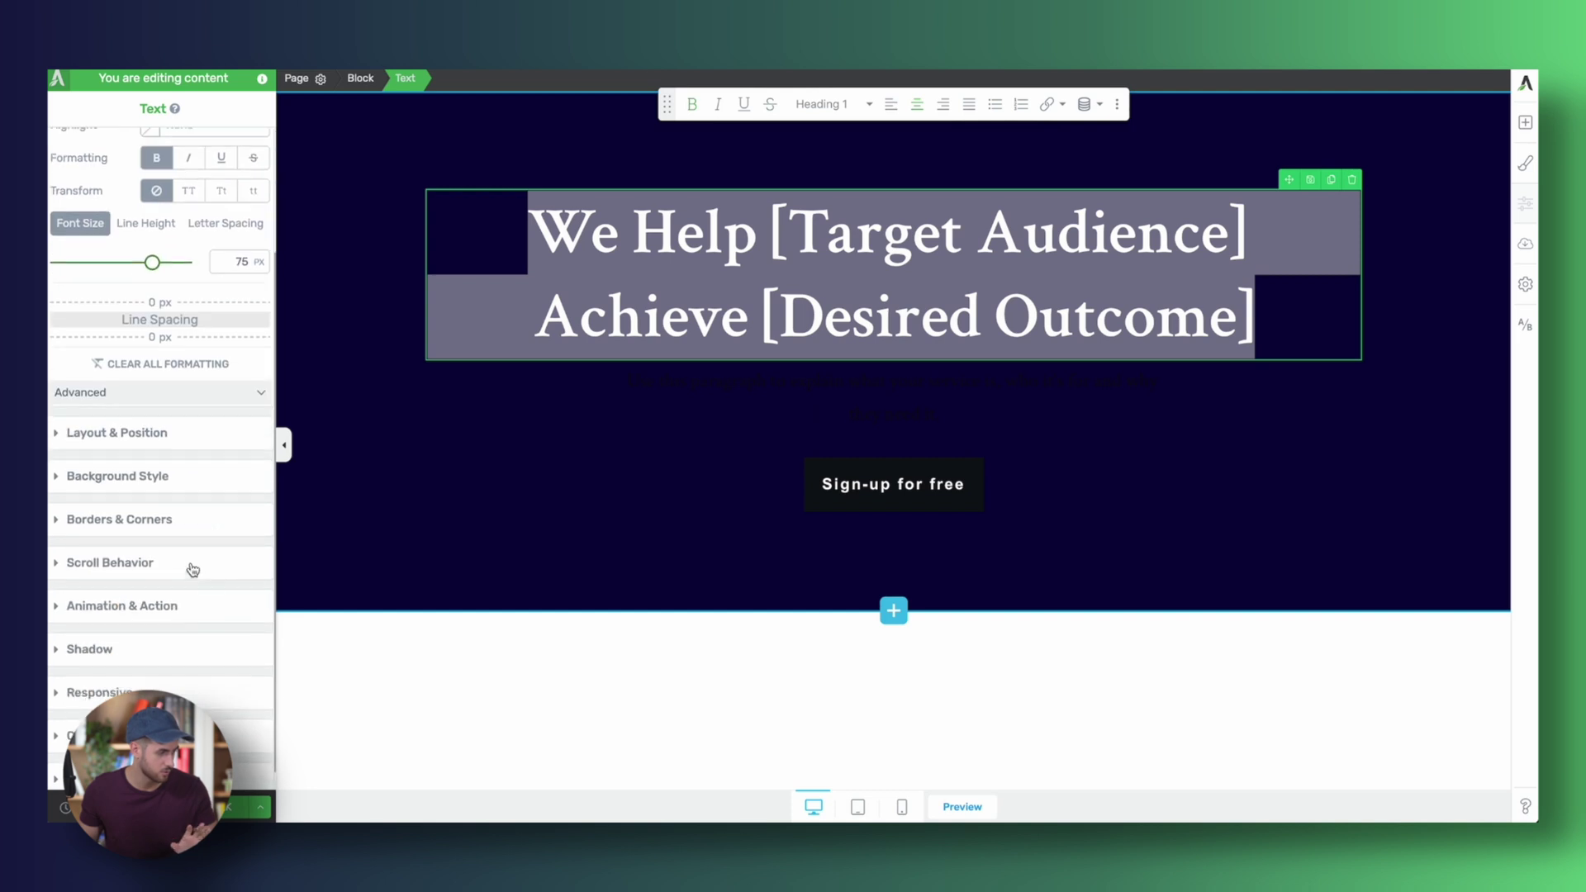
left_click(159, 480)
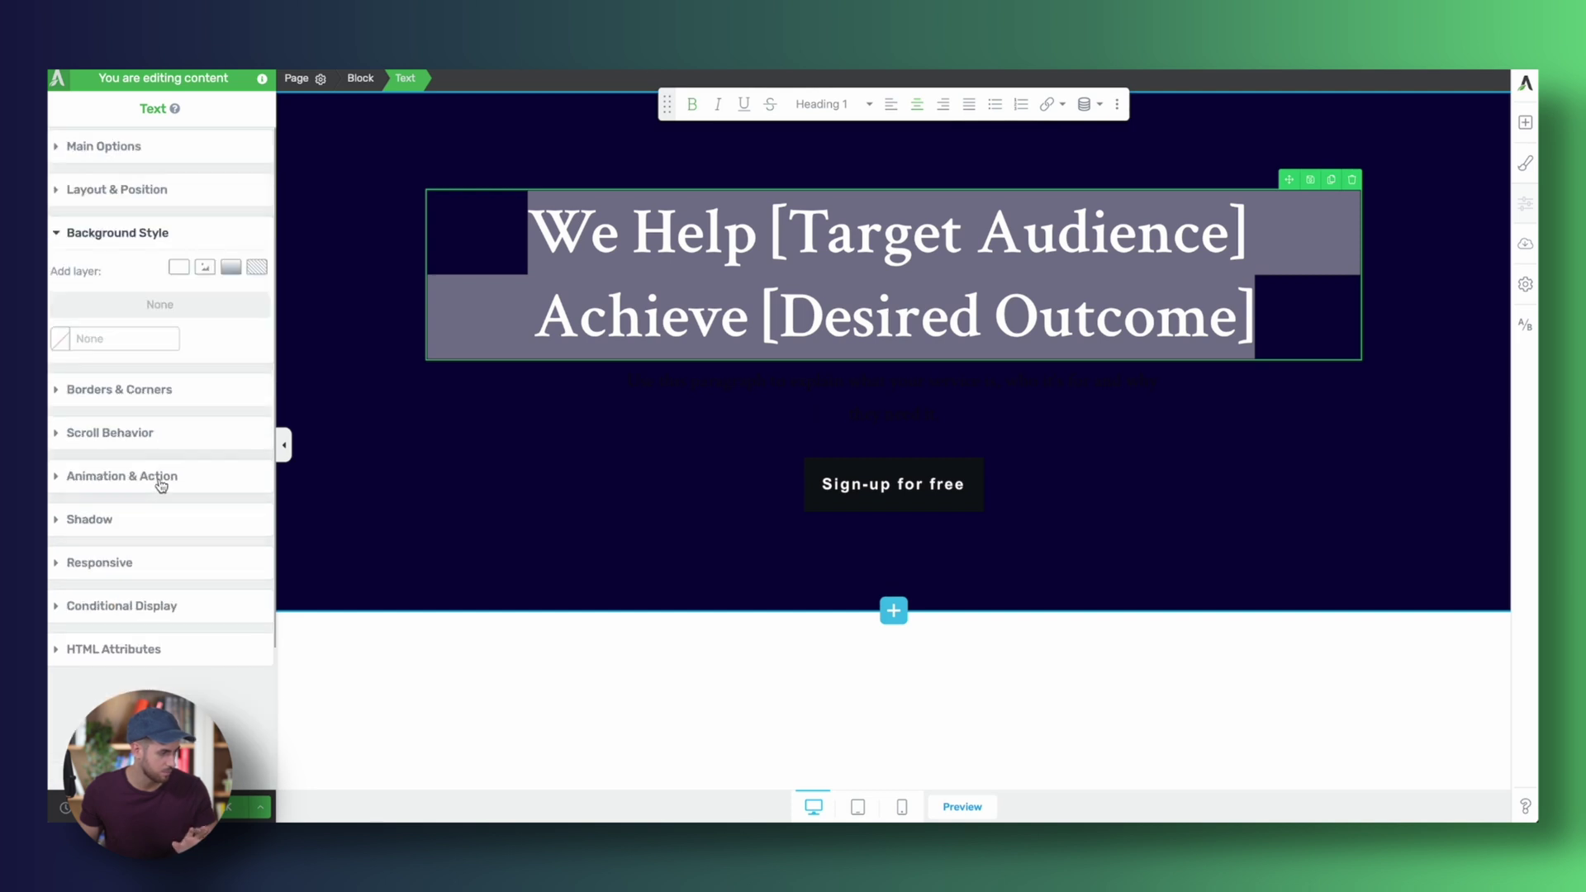
left_click(205, 268)
- Insert the iPhone 14 Pro lineup image on the heading's layer, then discard it
left_click(149, 361)
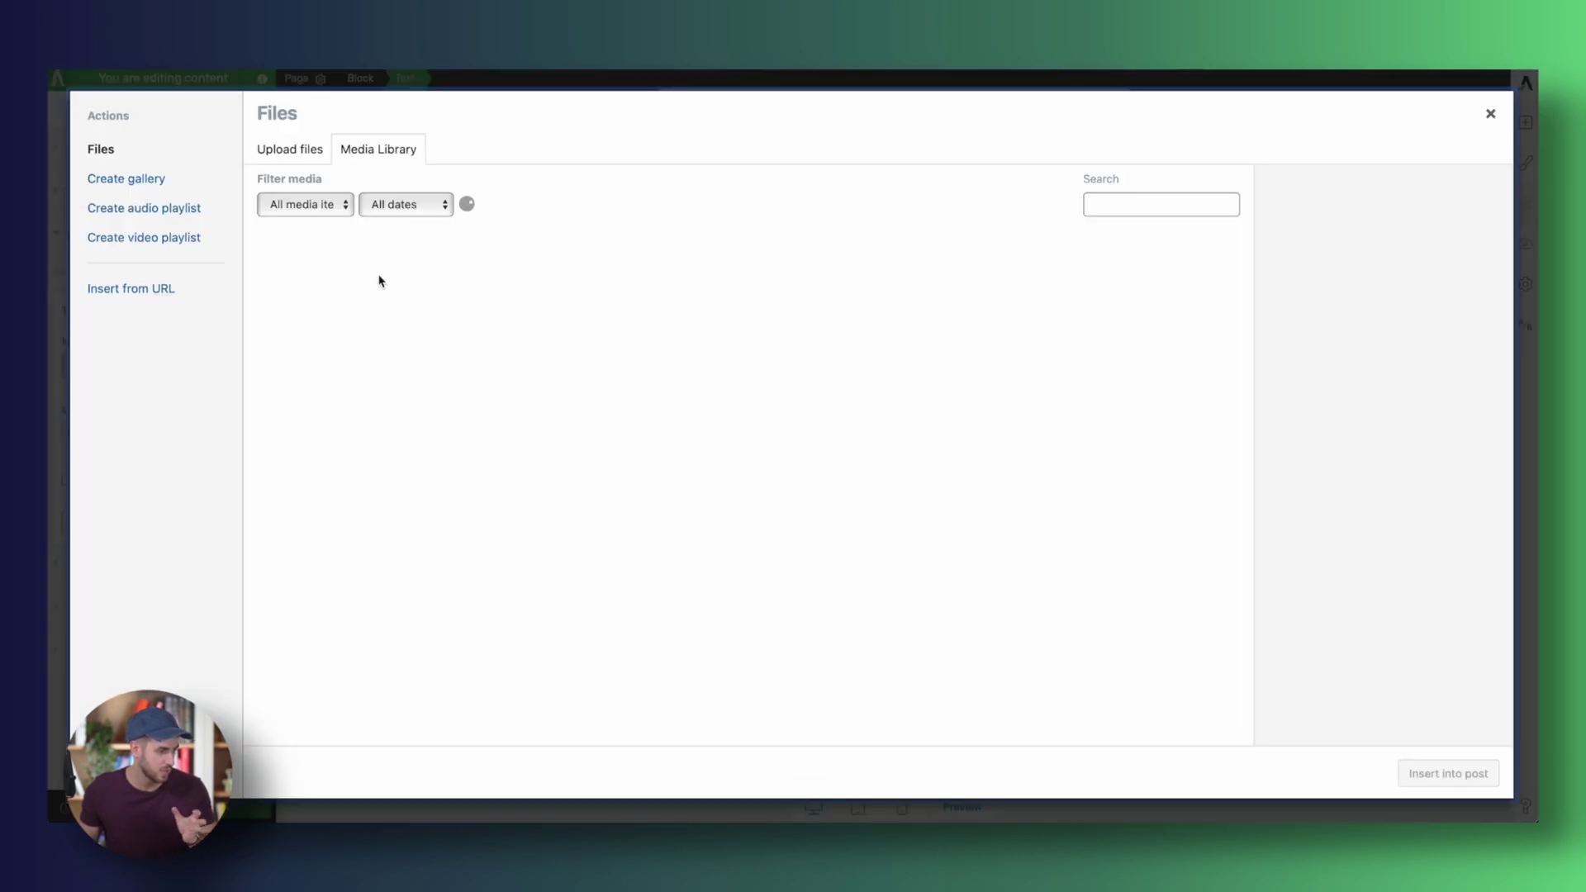
left_click(328, 286)
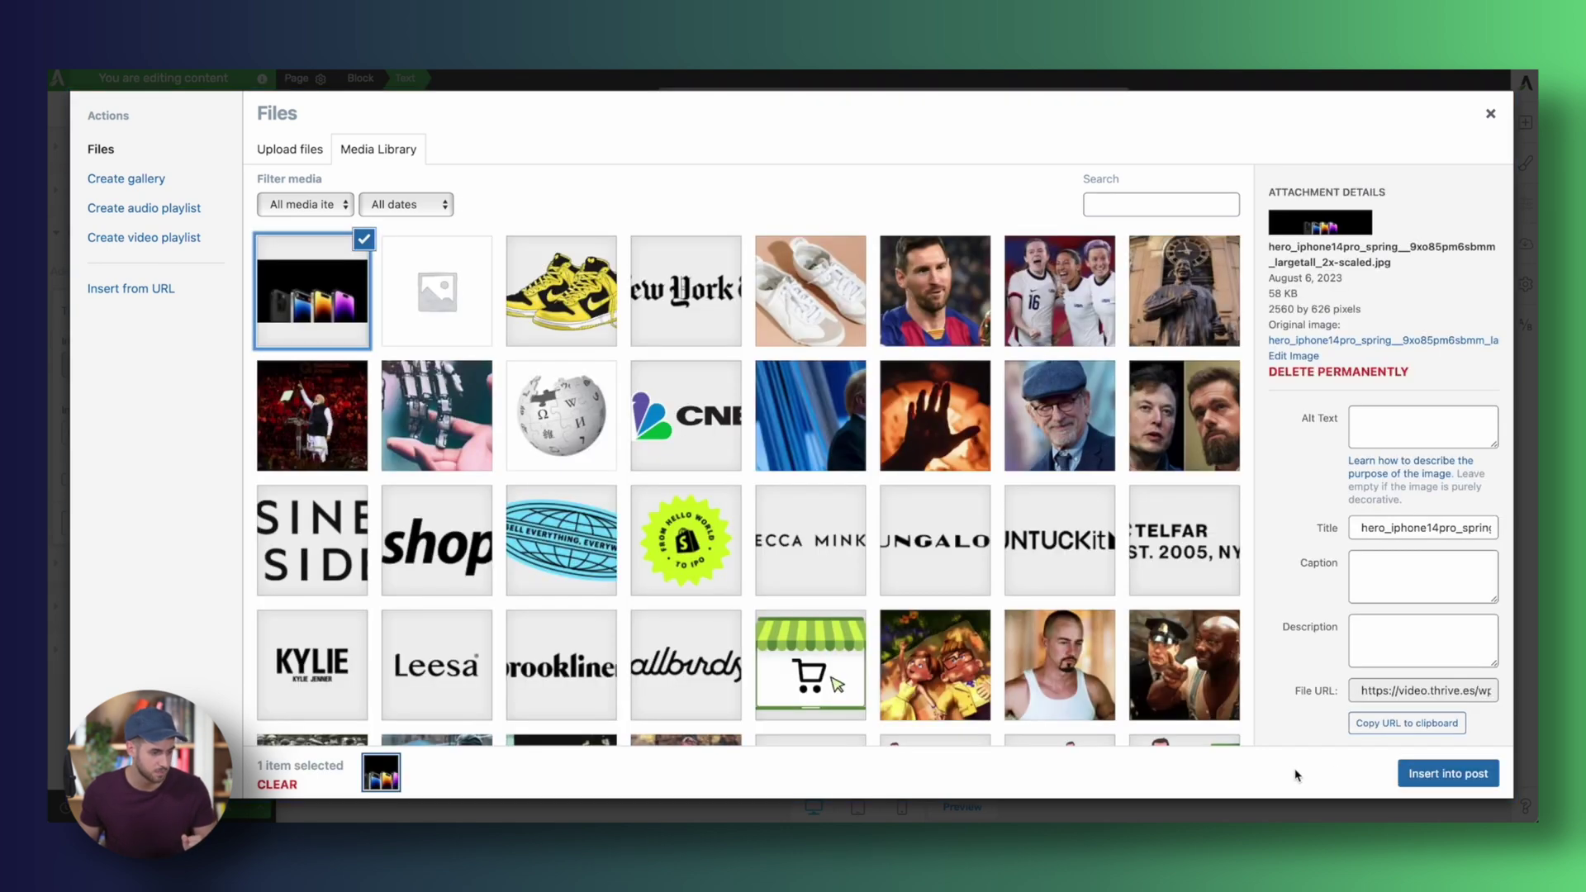
left_click(1449, 774)
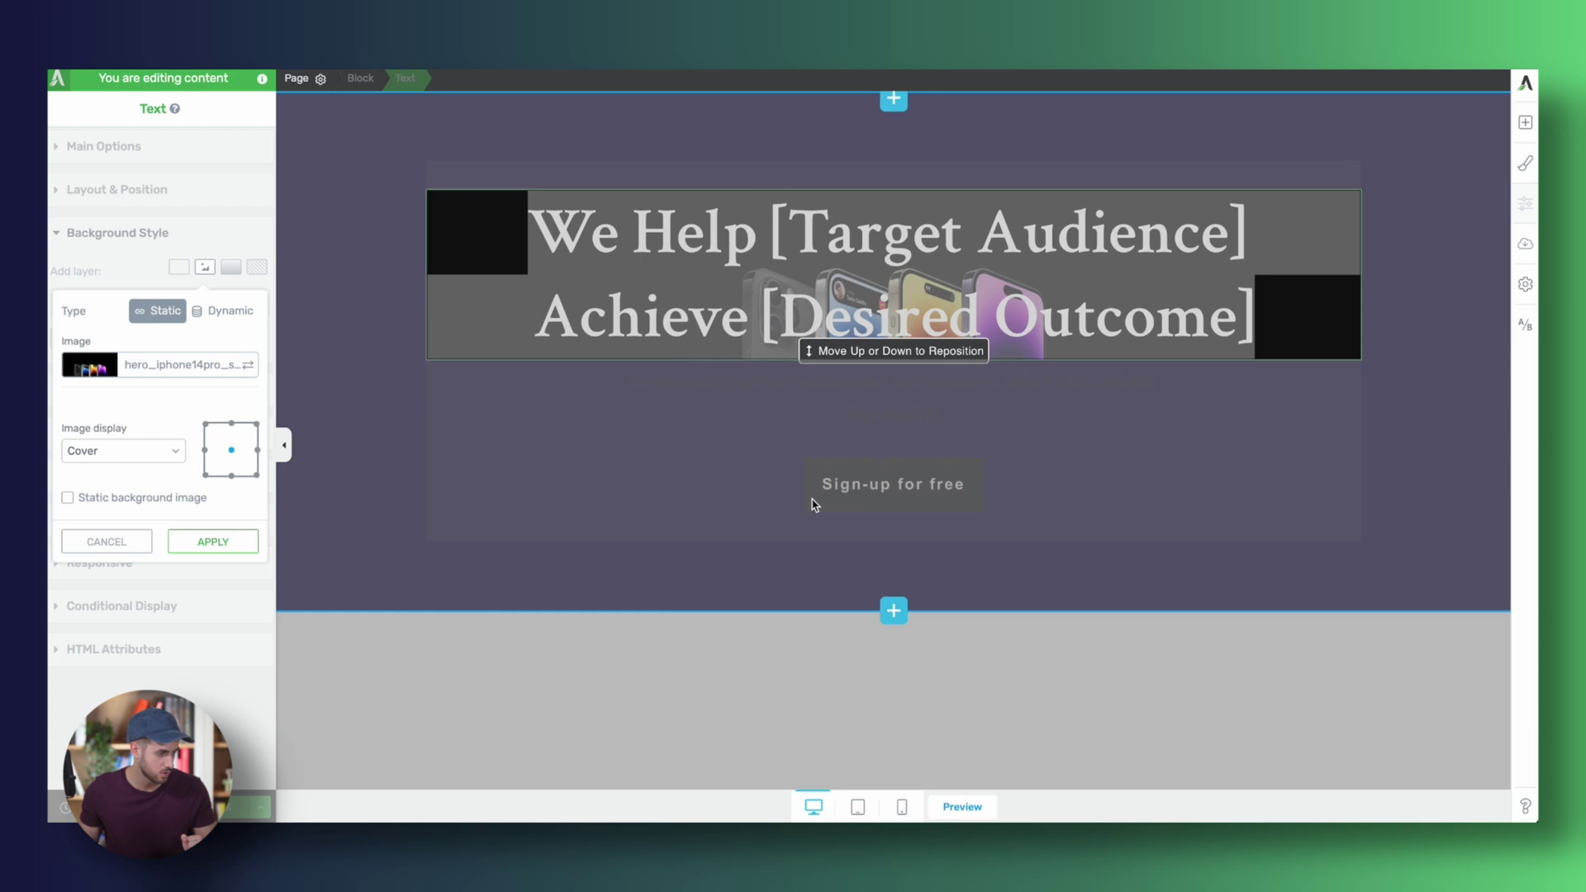
left_click(112, 542)
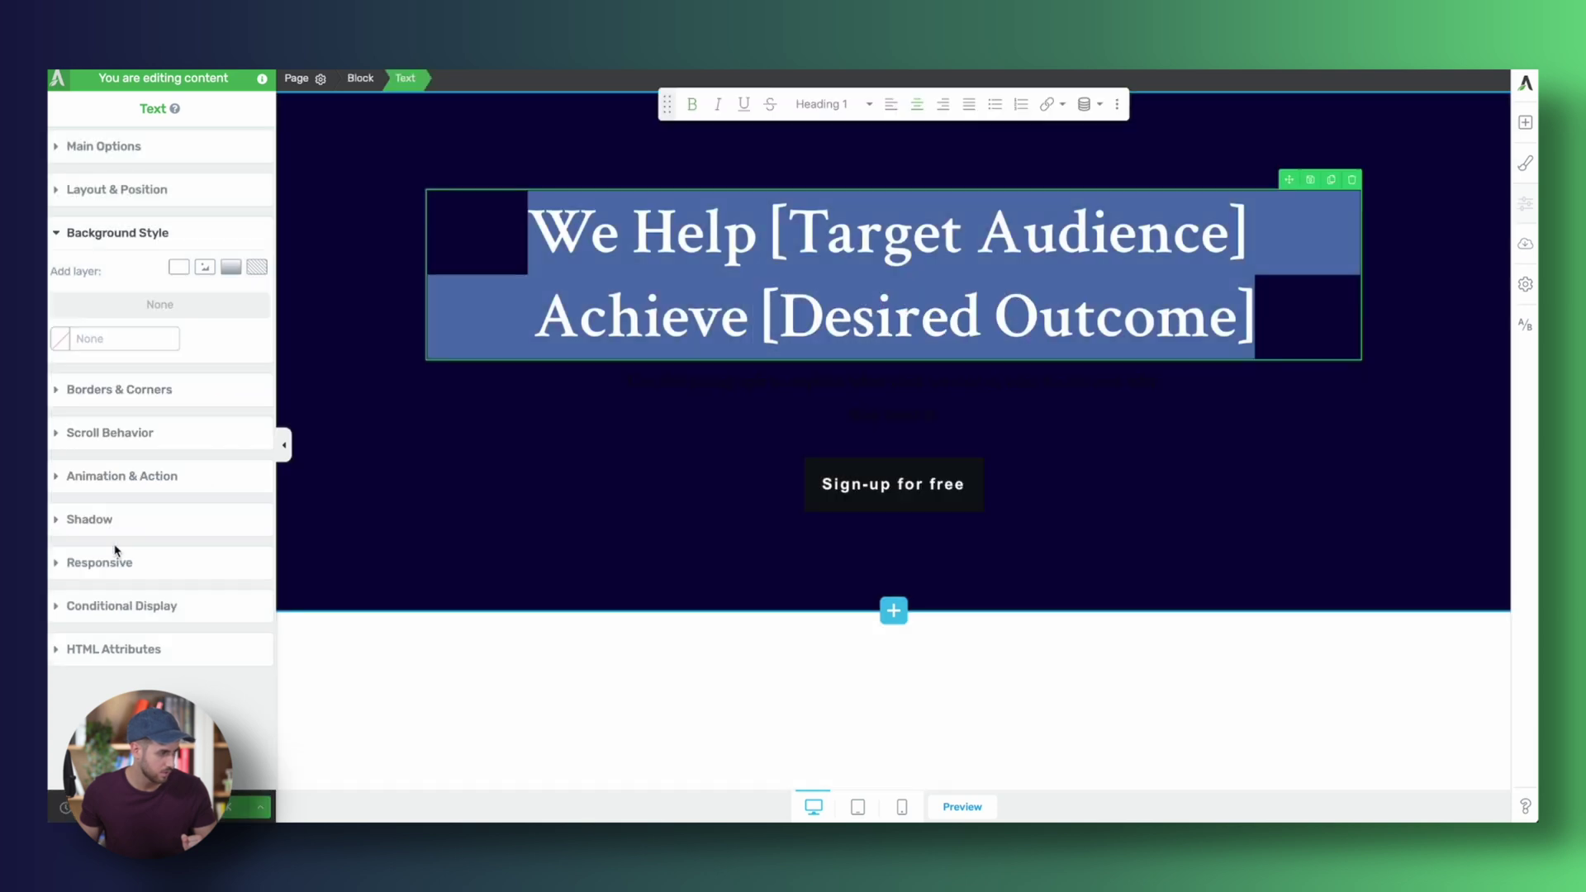
- Set the iPhone 14 Pro lineup image as the whole hero block's background
left_click(361, 78)
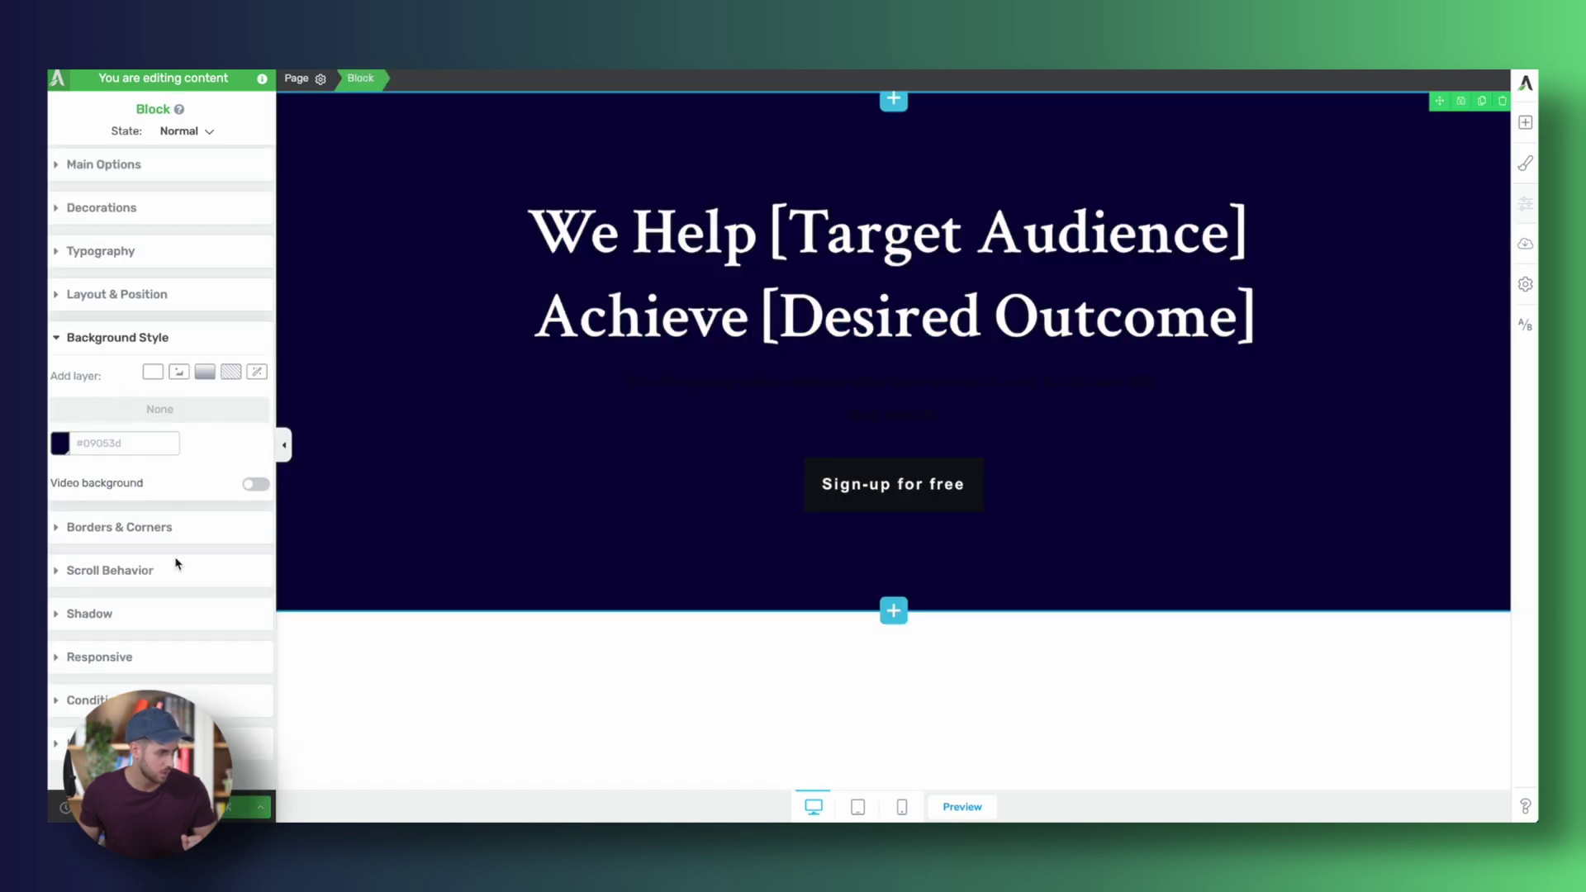
left_click(179, 374)
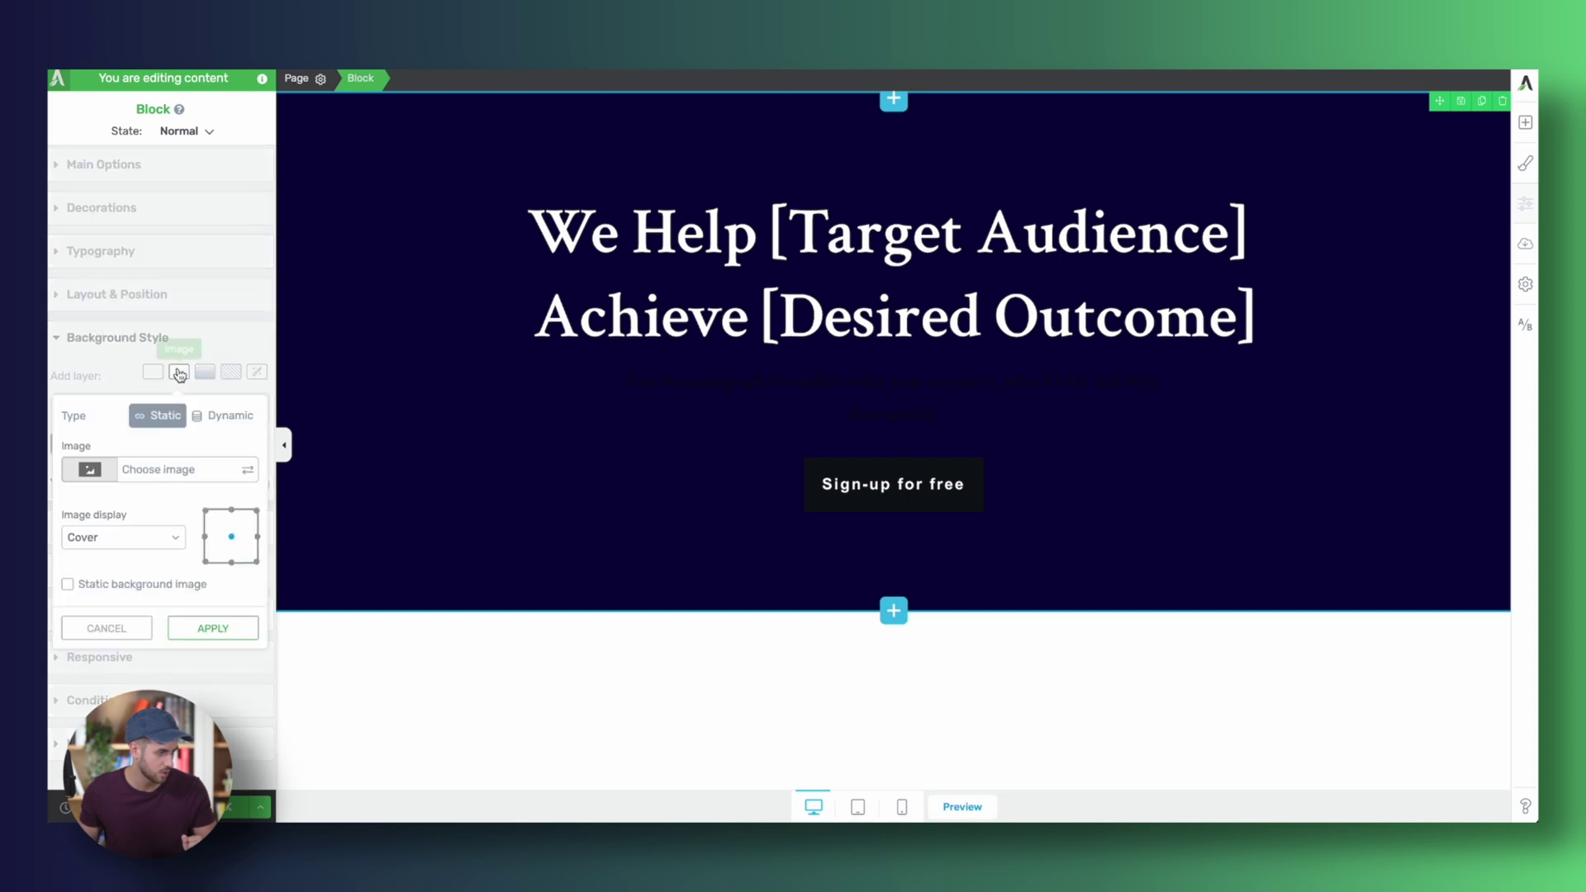
left_click(155, 483)
left_click(346, 296)
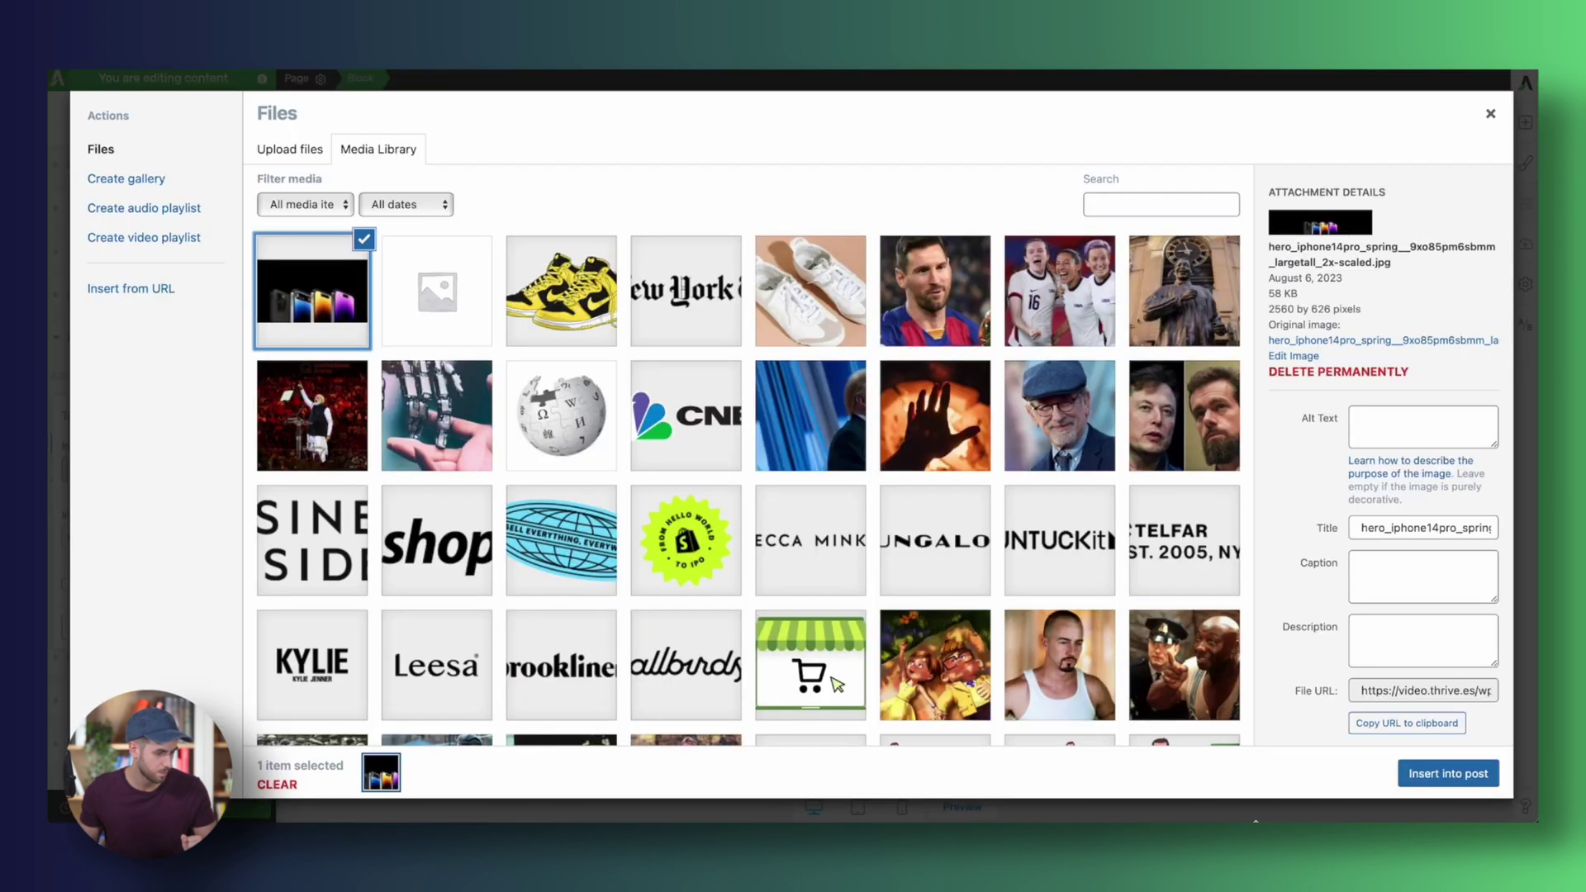
left_click(1440, 783)
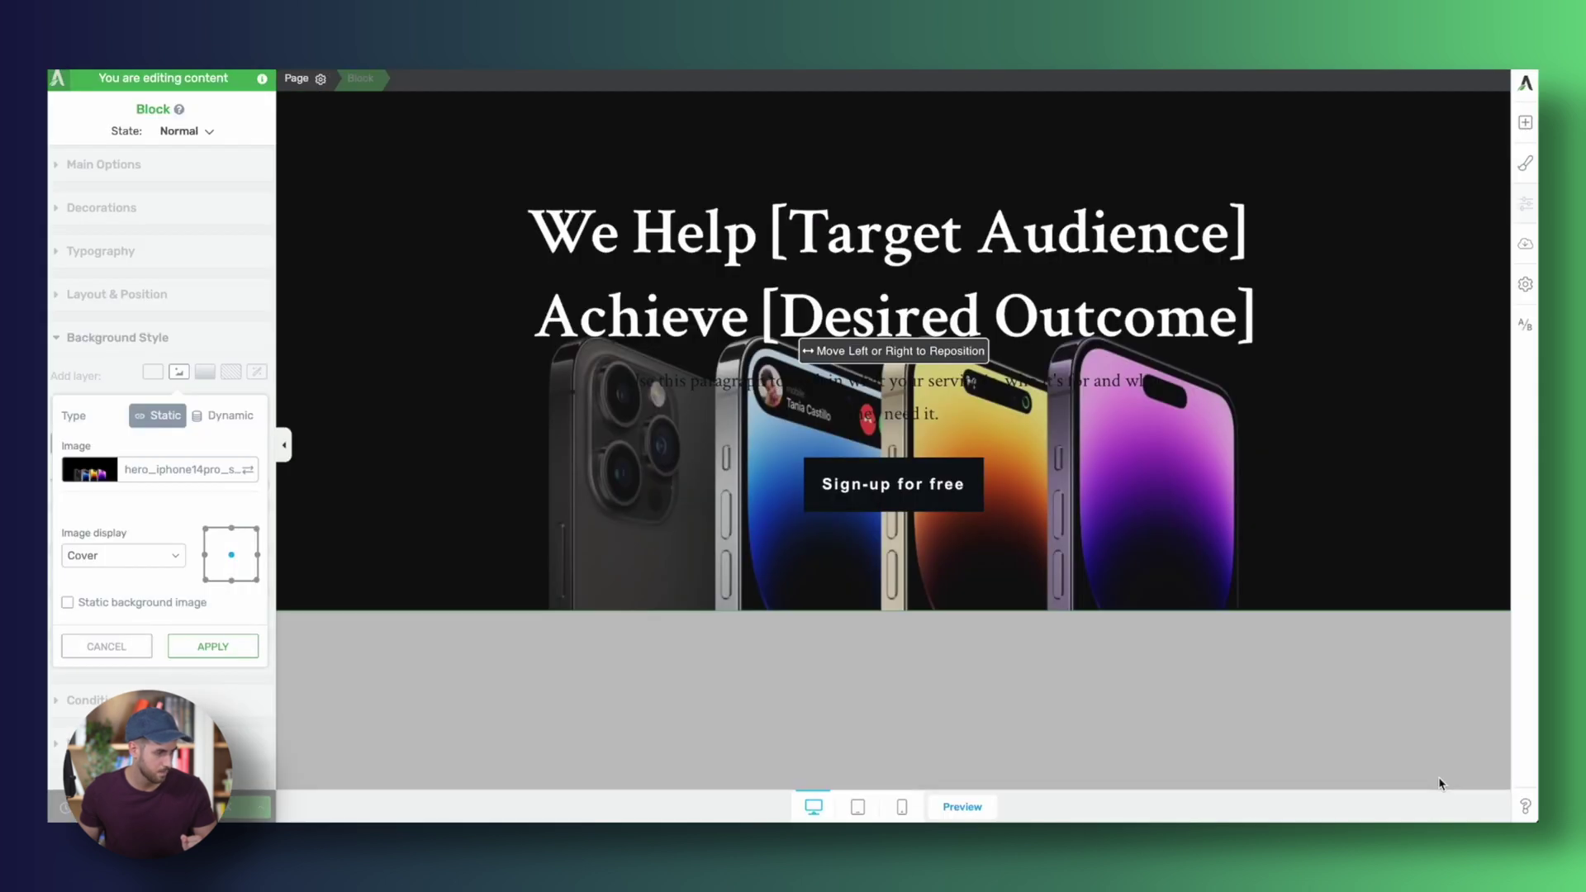
left_click(213, 646)
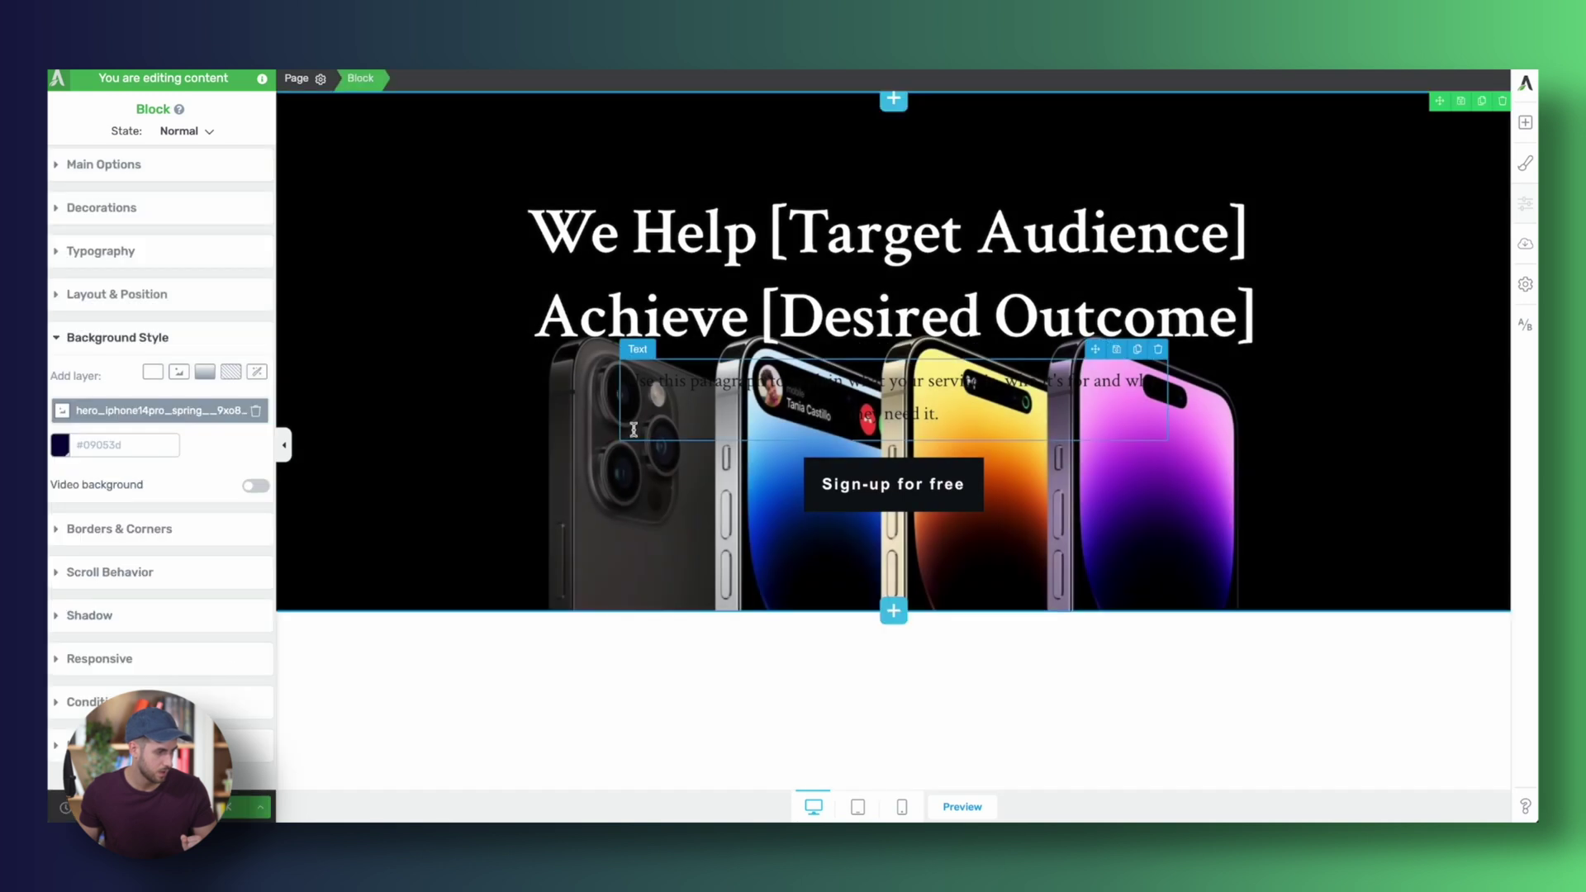
- Add a Content Box to the hero block and move the heading into it
left_click(494, 196)
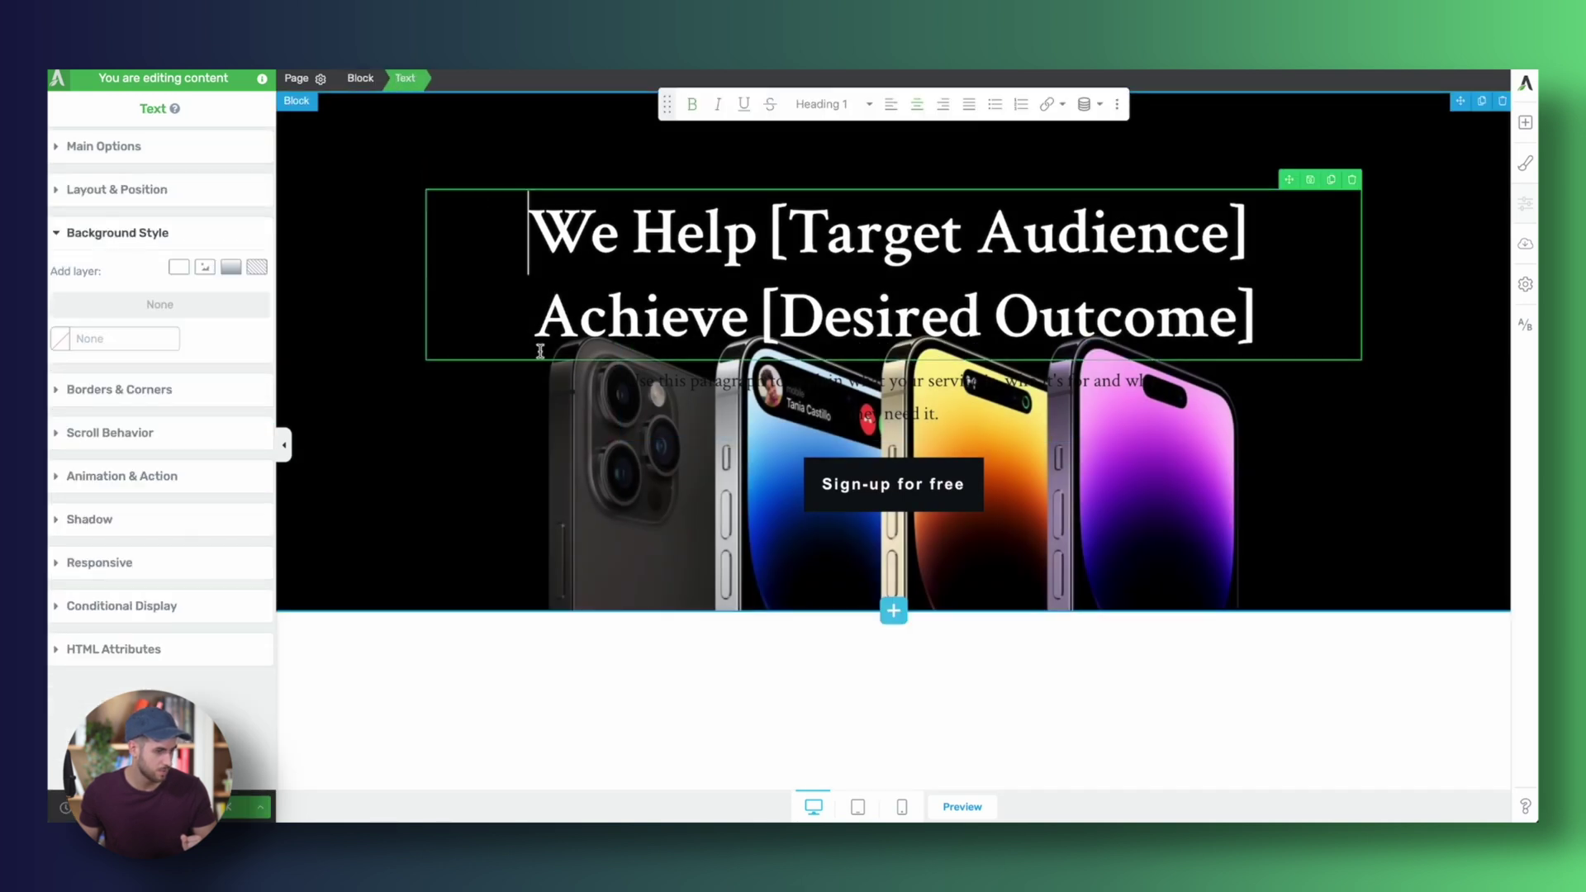
left_click(1525, 123)
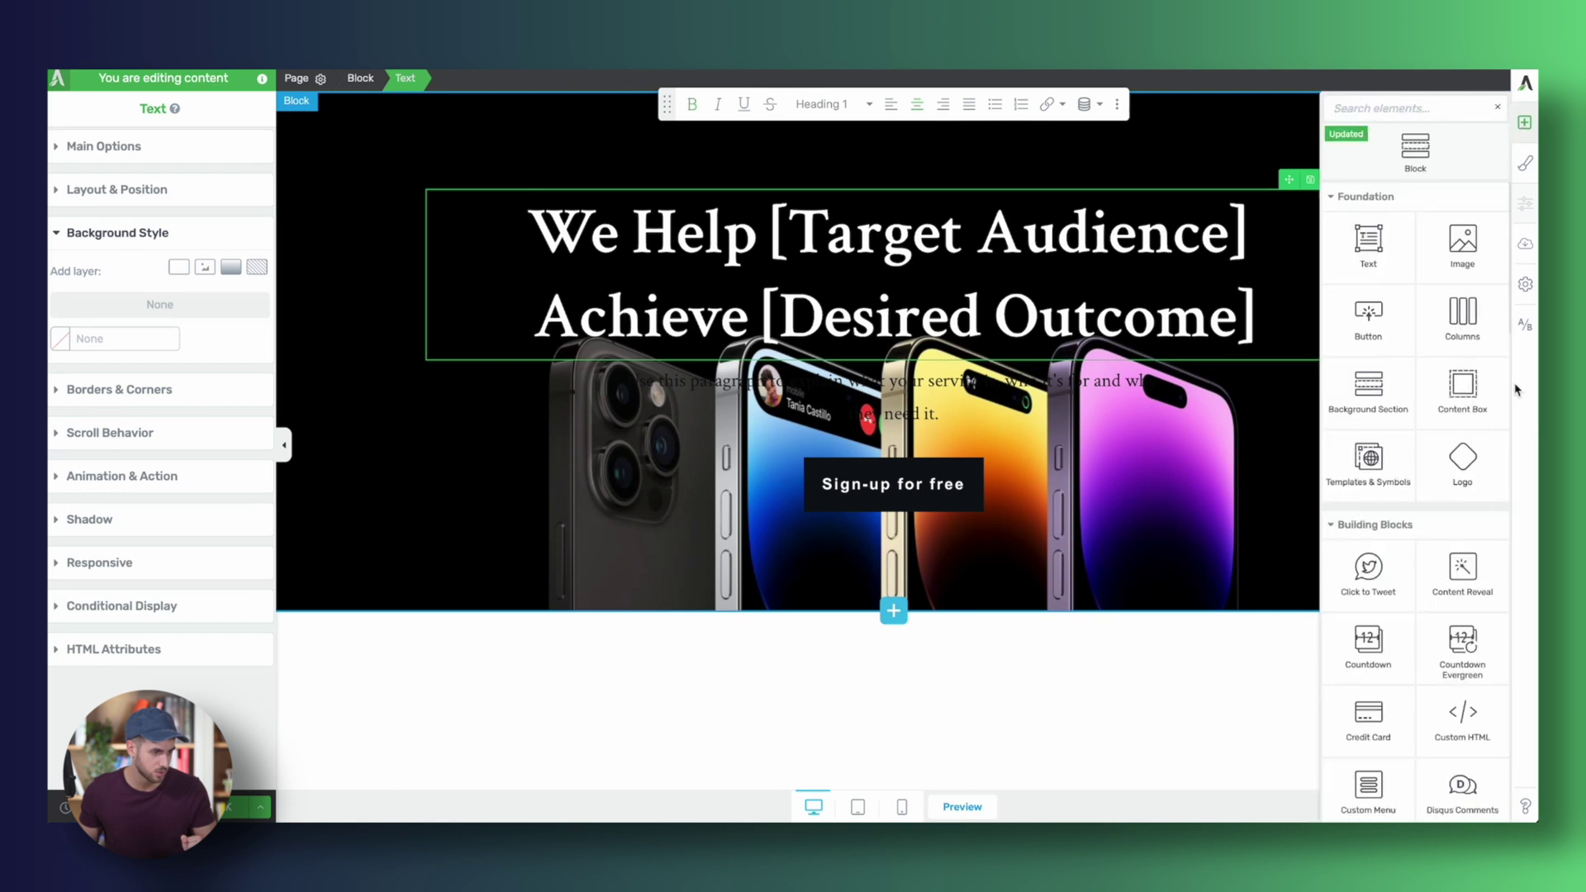
left_click_drag(1464, 384, 951, 190)
left_click(1110, 334)
left_click_drag(1289, 224, 1083, 240)
- Change the heading text to 'iPhone 14 Pro'
left_click(993, 255)
key("ctrl+a")
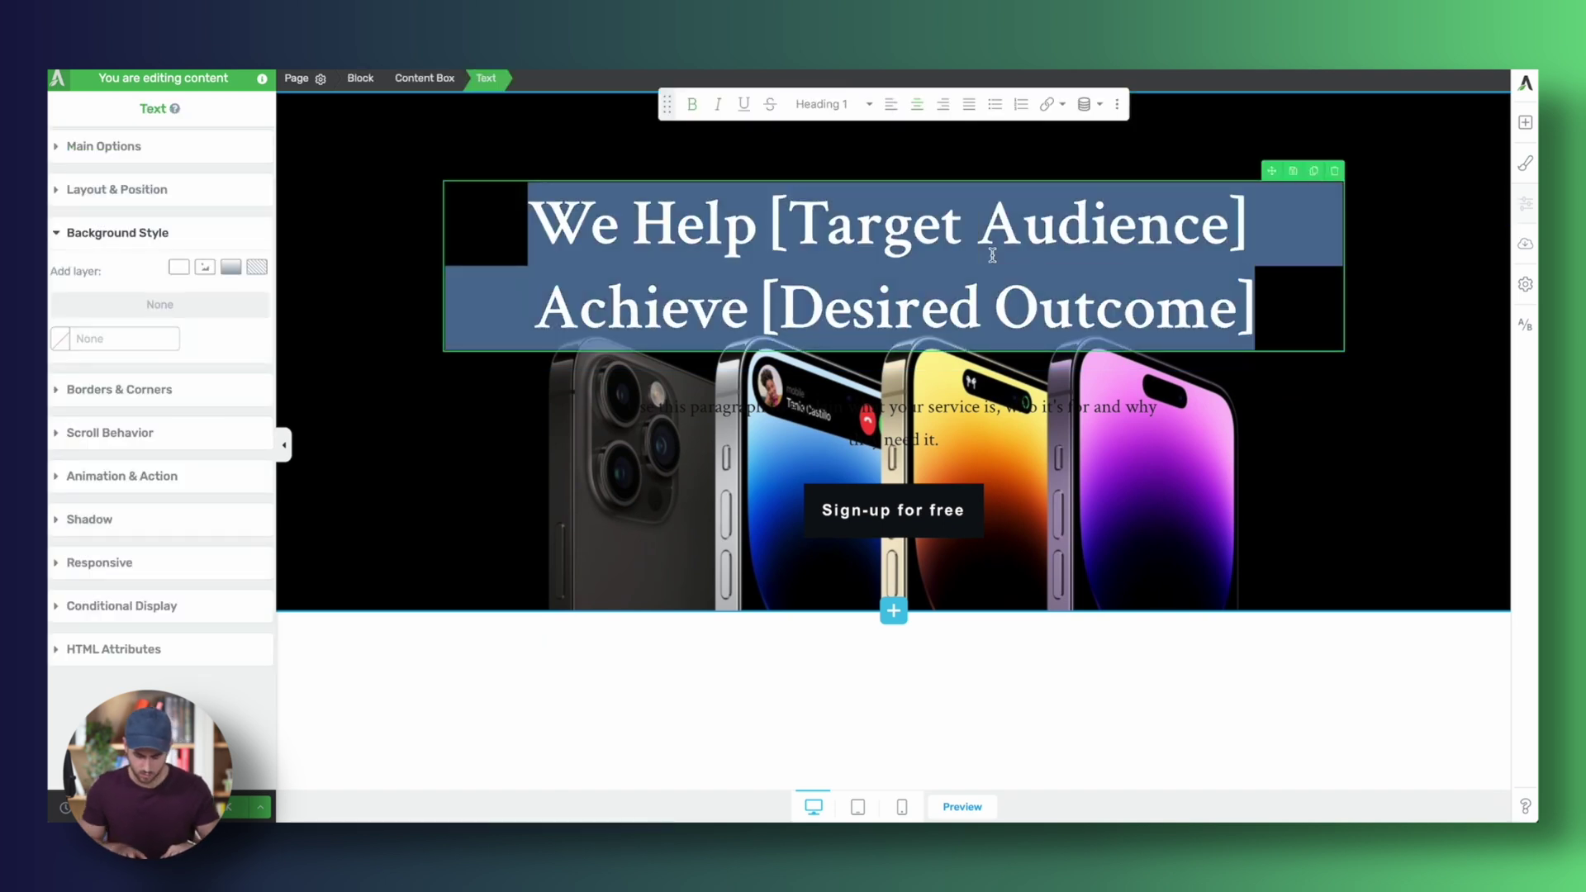
type("I")
key("BackSpace")
type("iPho")
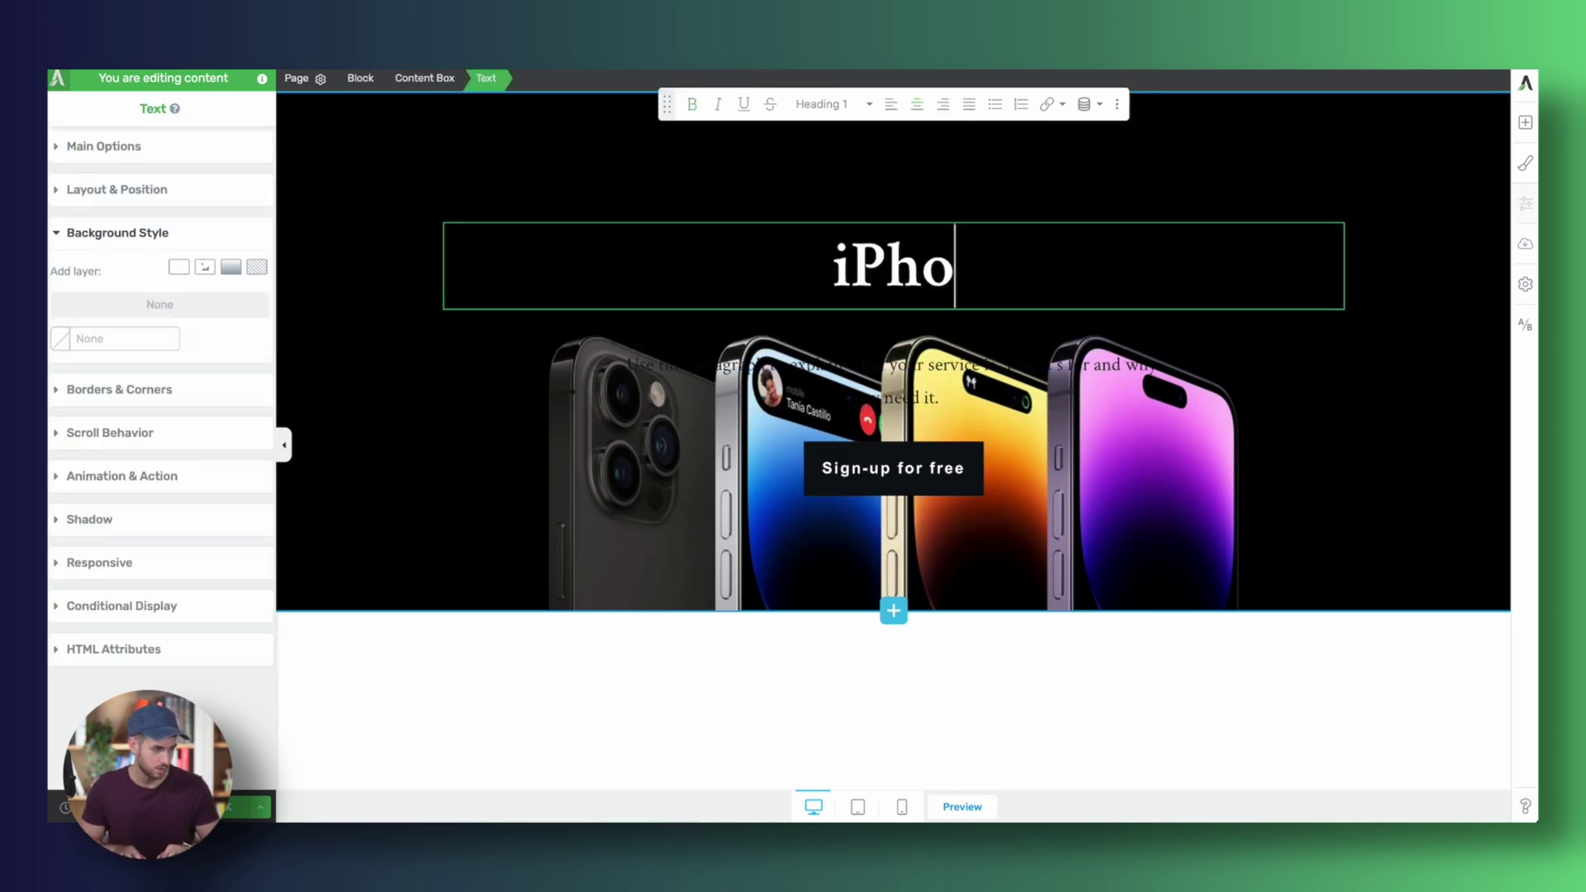
type("ne 14 Pro")
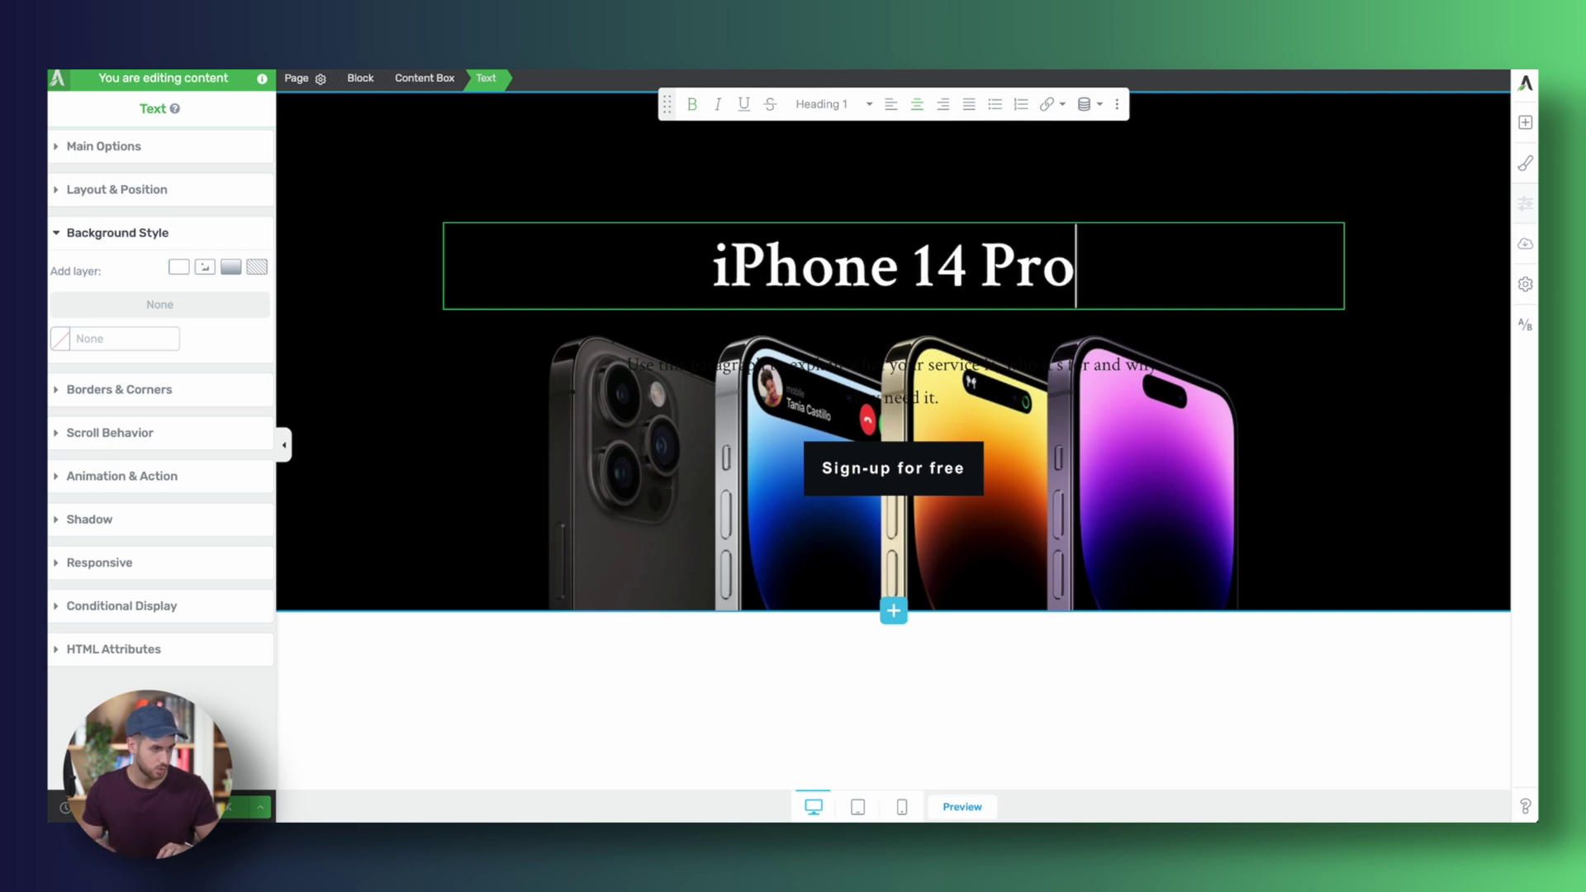
- Set the heading to Google Font Inter at 52 px with -2 letter spacing
key("ctrl+a")
left_click(155, 149)
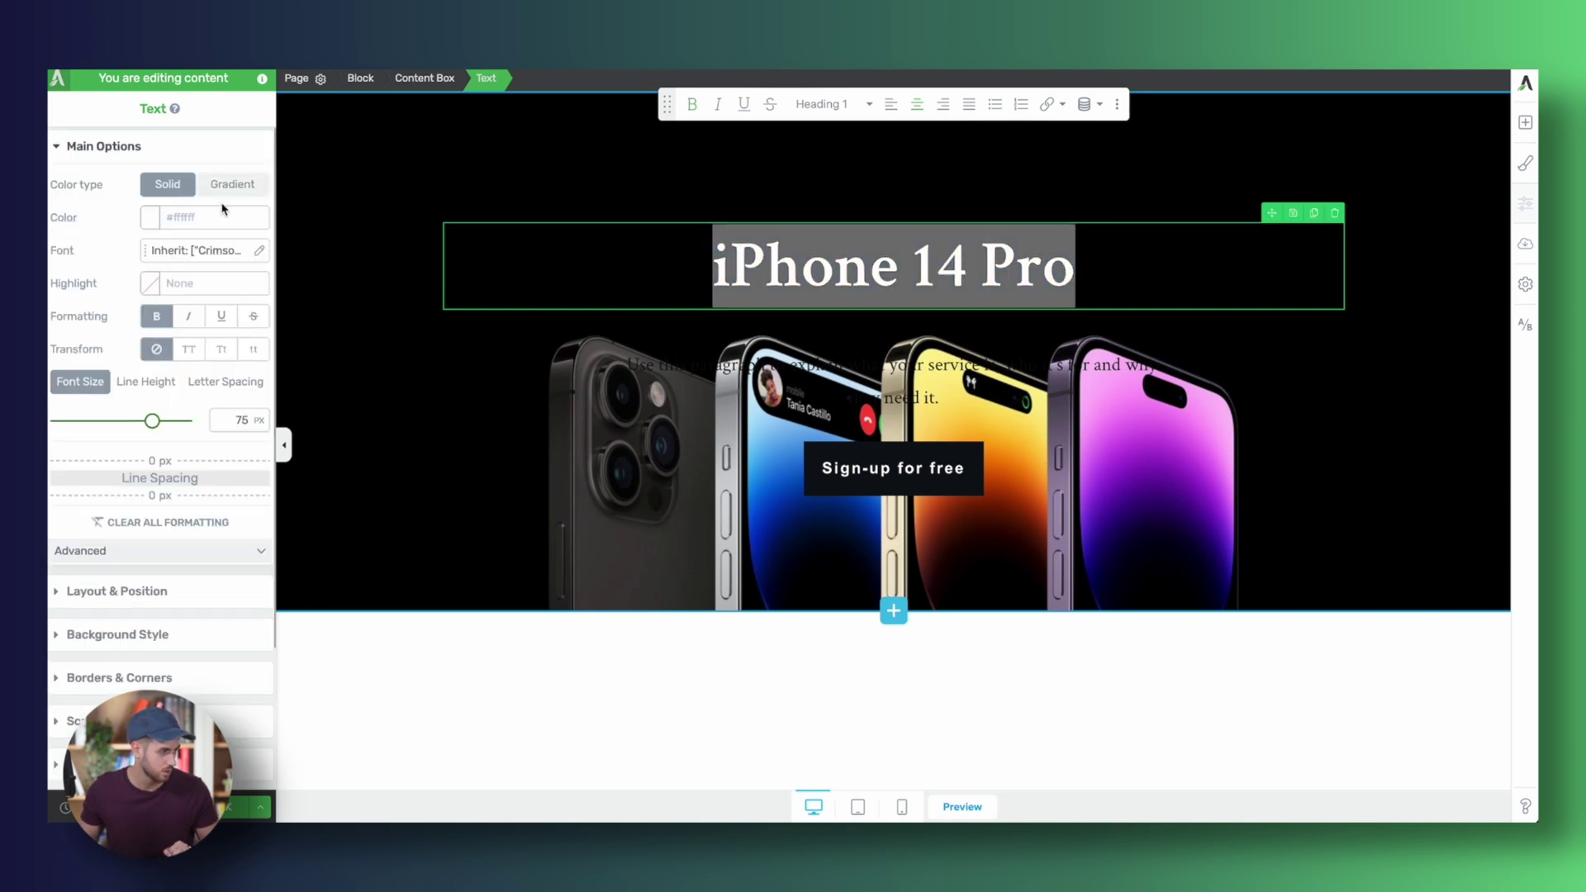
left_click(213, 259)
left_click(206, 310)
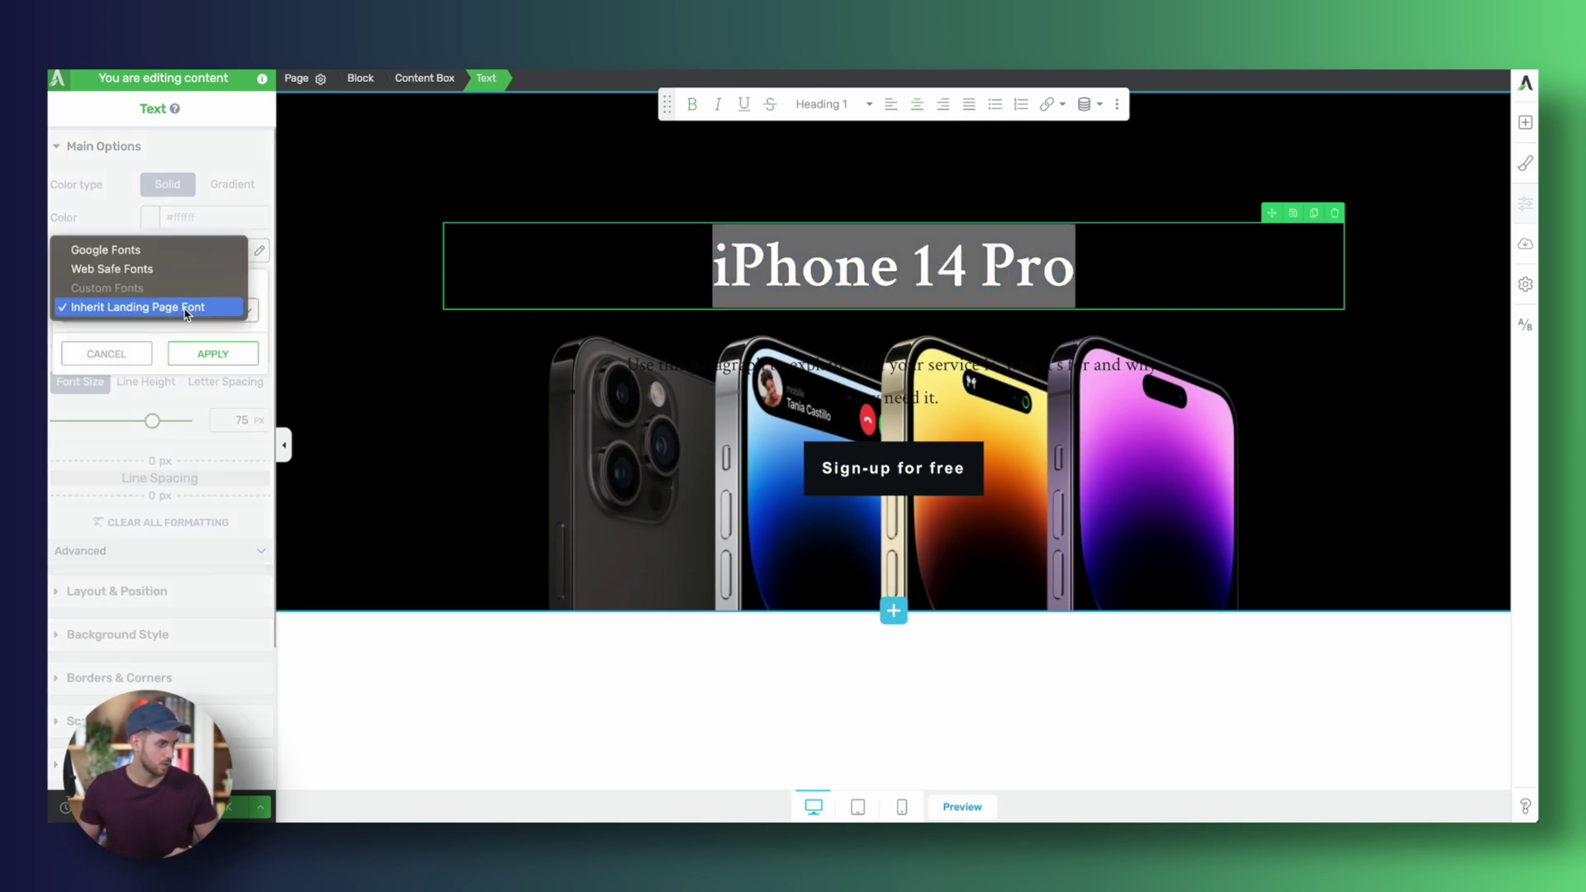
left_click(206, 278)
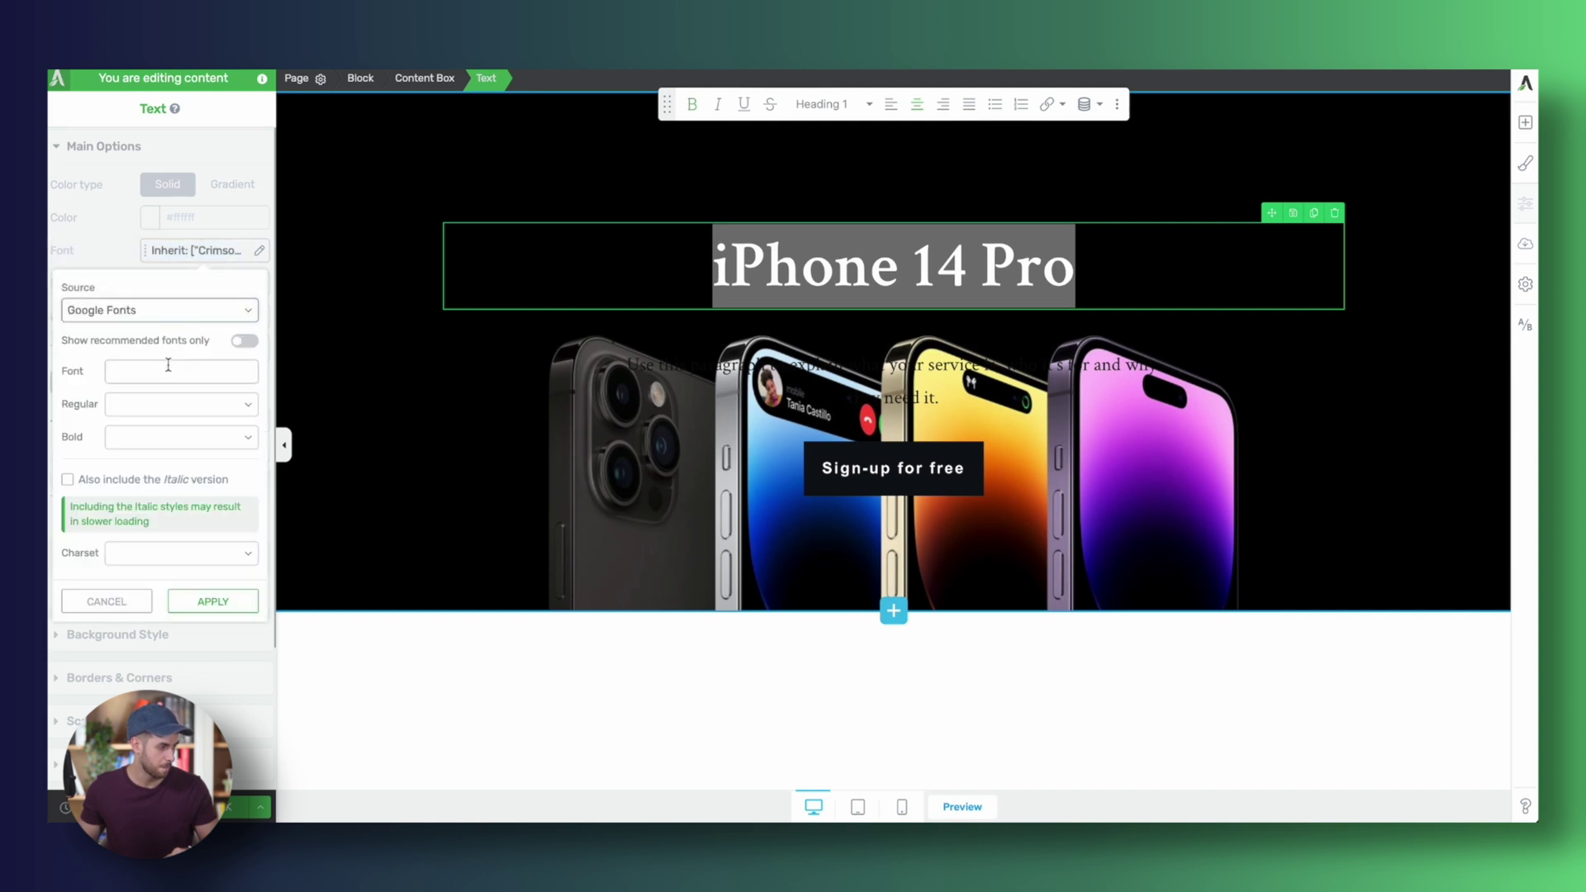
left_click(170, 371)
type("inte")
left_click(161, 443)
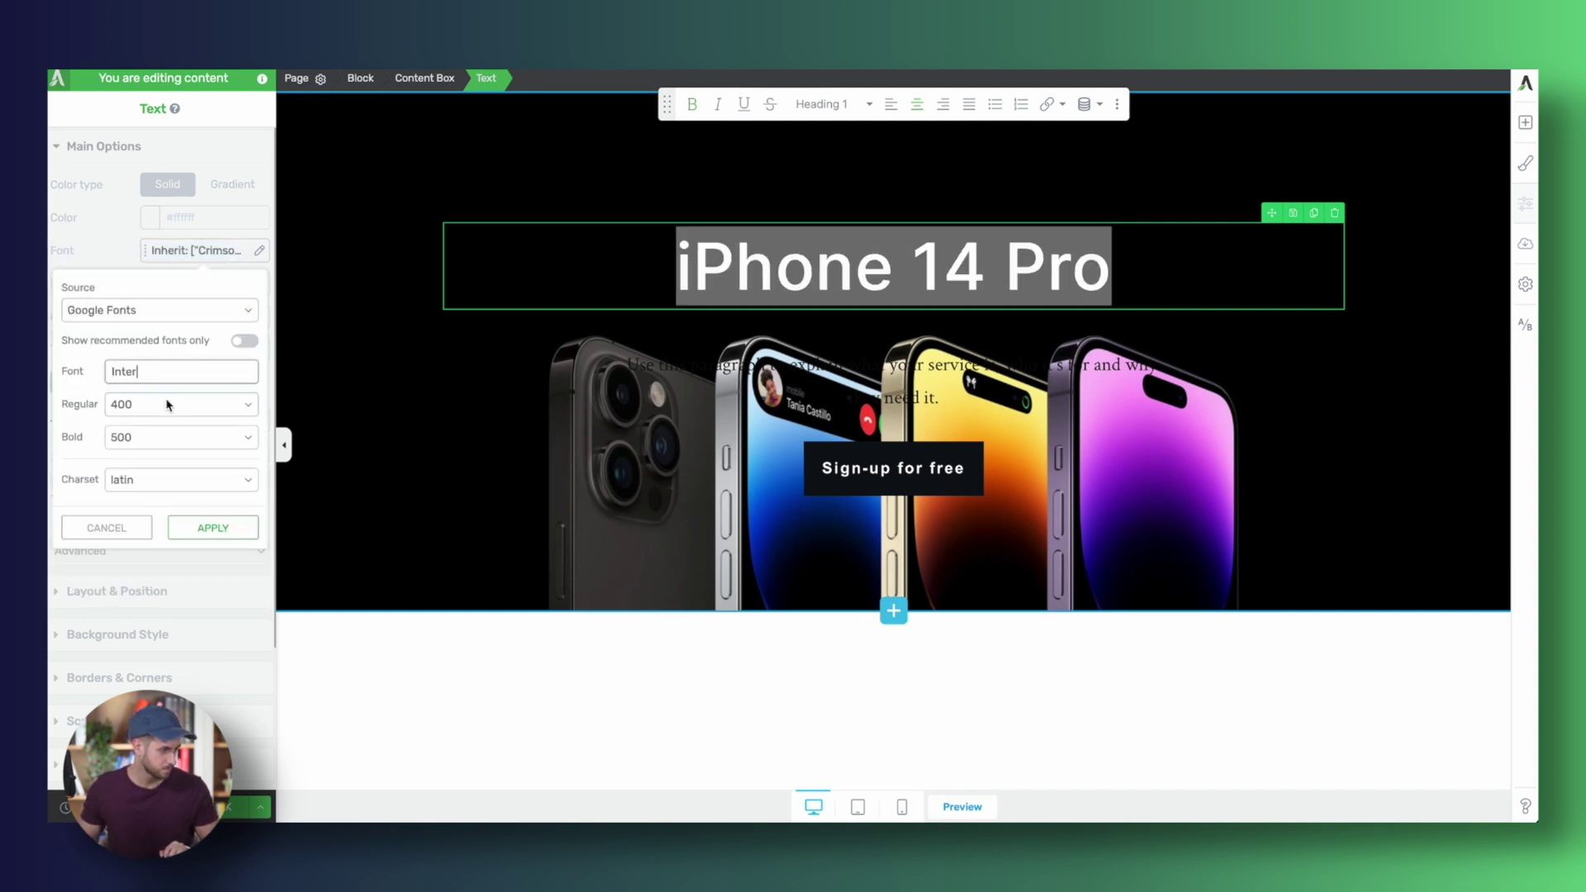
left_click(212, 526)
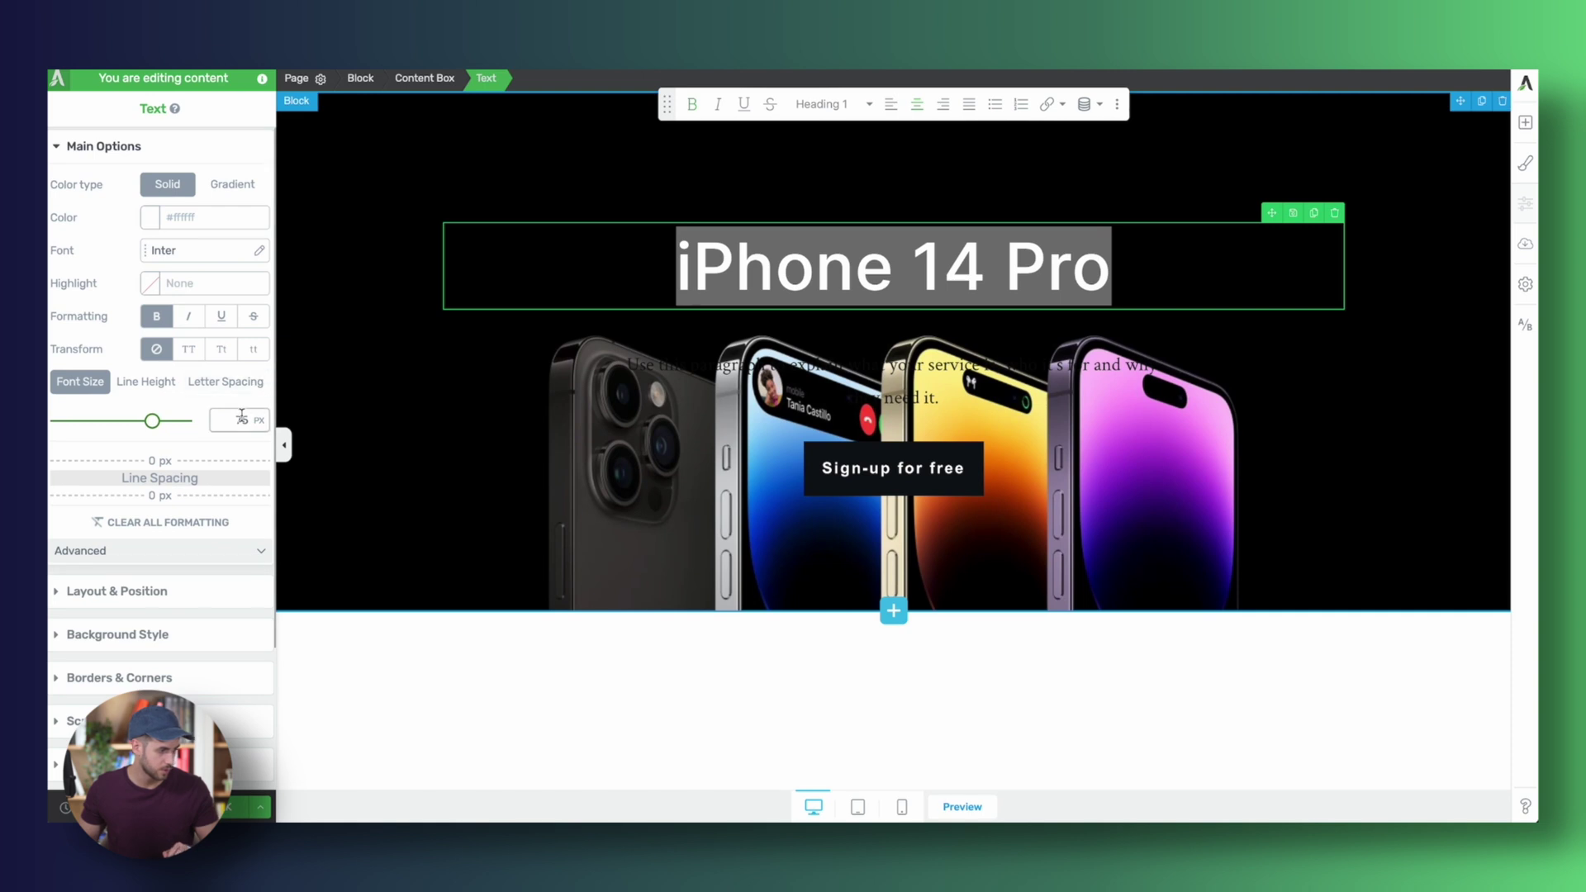
type("52")
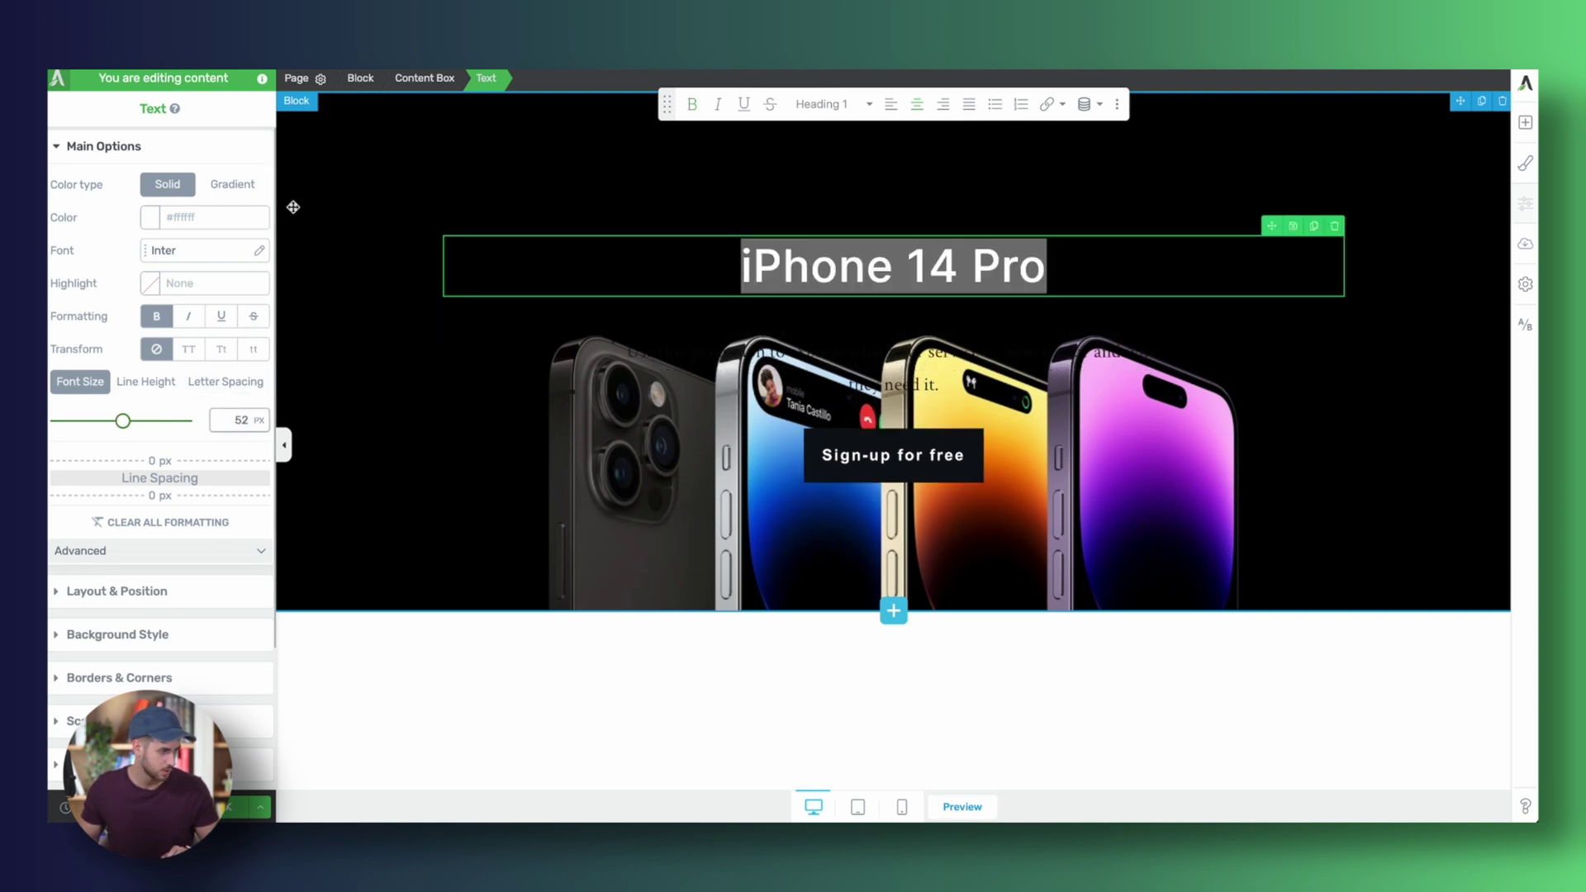
left_click(226, 381)
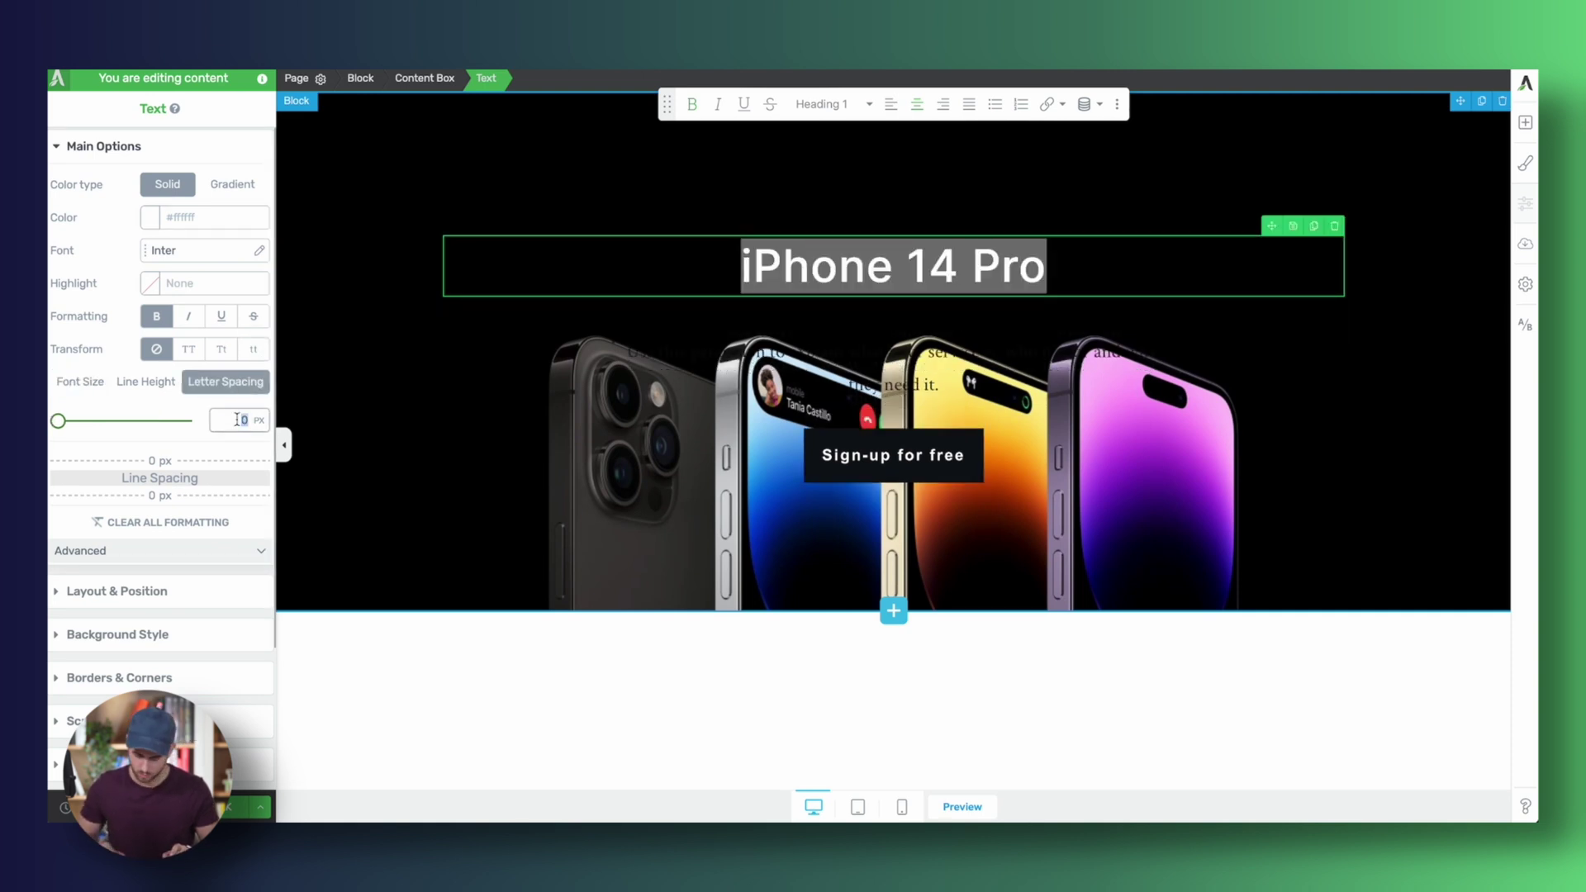
type("-2")
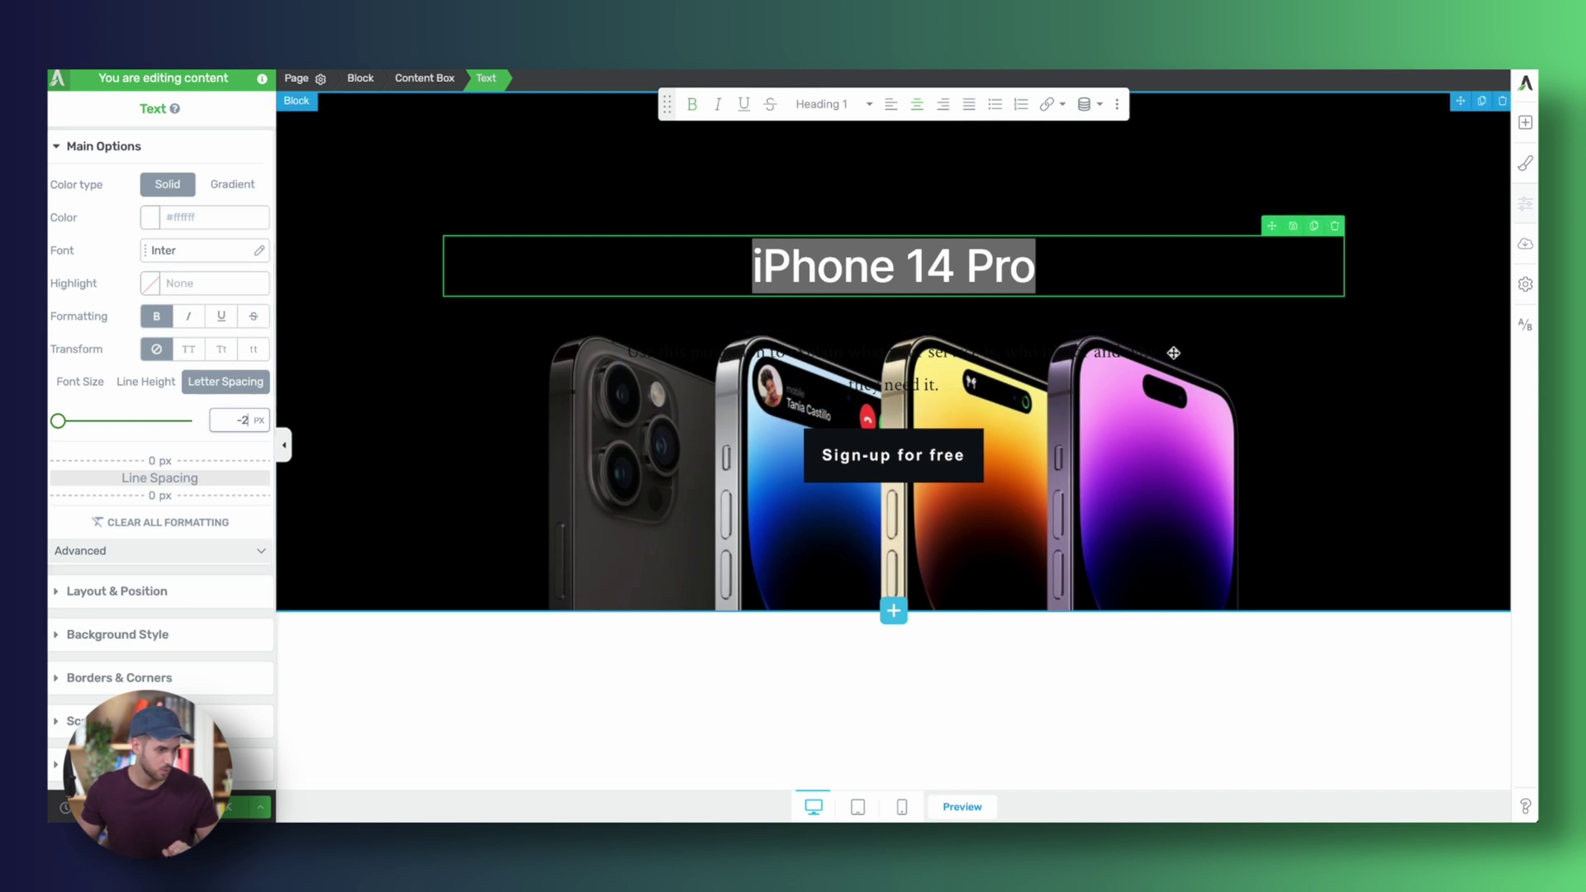
- Duplicate the iPhone 14 Pro heading and select its font size for resizing to 32 px
left_click(1228, 251)
left_click(1229, 294)
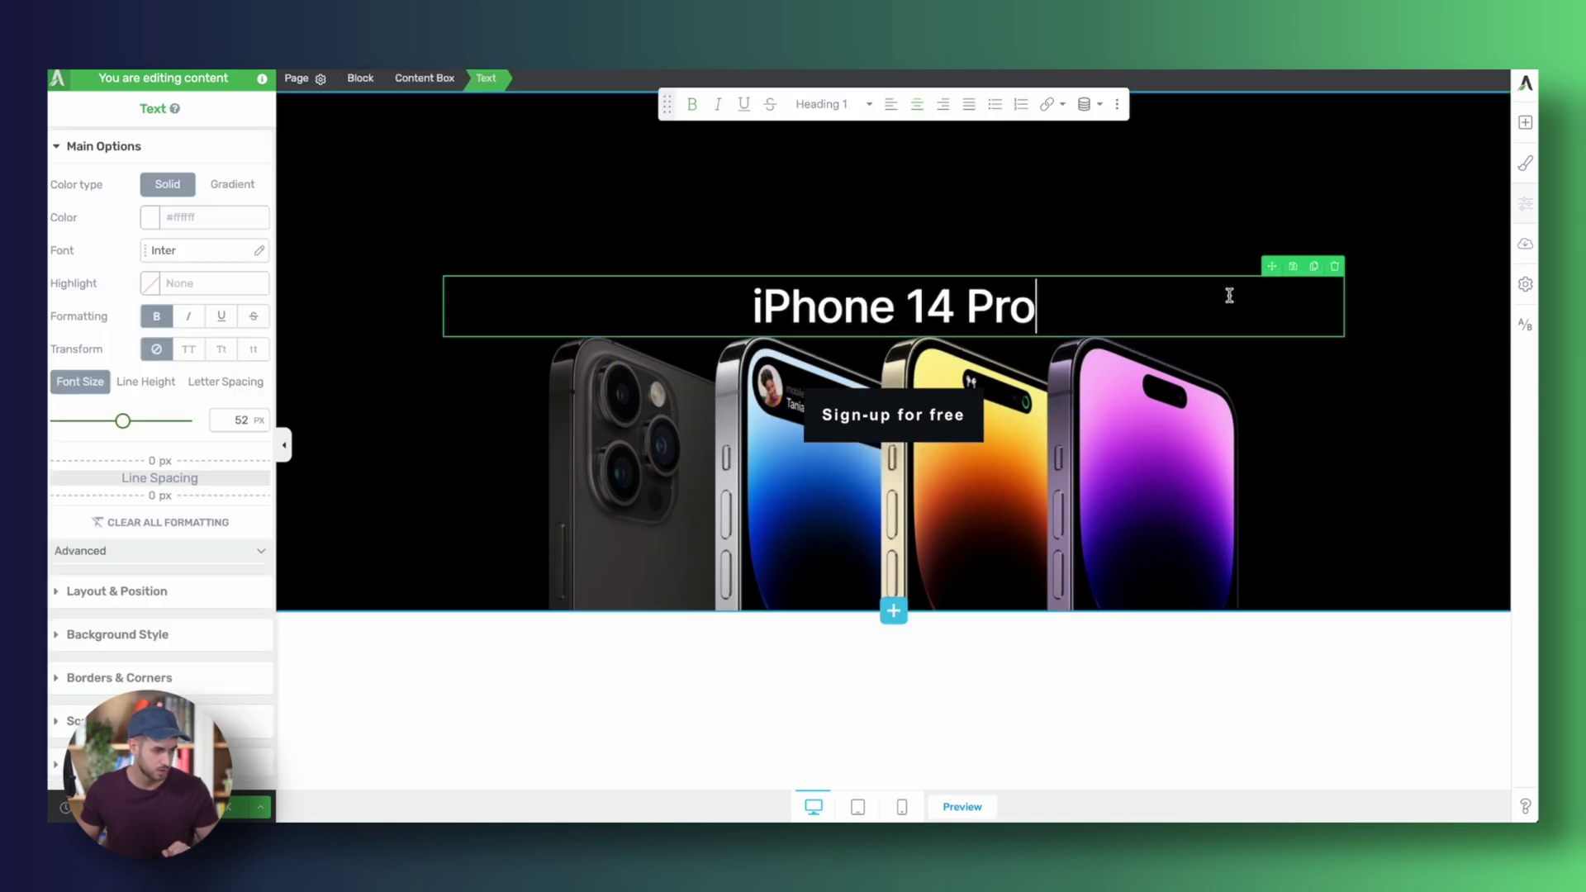
left_click(1314, 266)
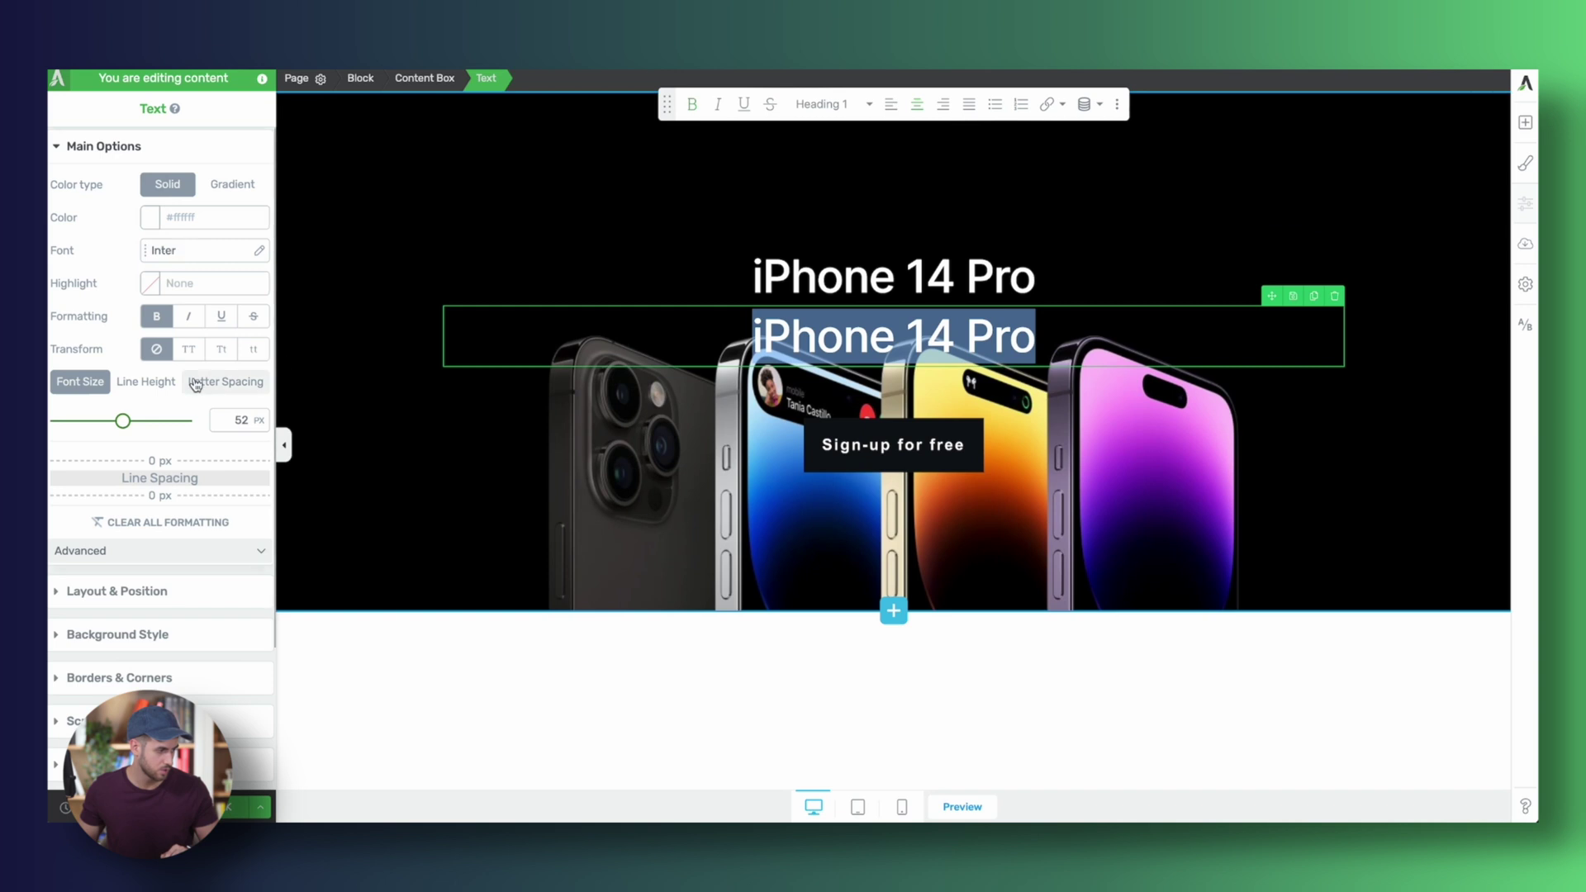
double_click(238, 420)
- Move the Sign-up for free button up beside the heading and select the heading's content box
type("32")
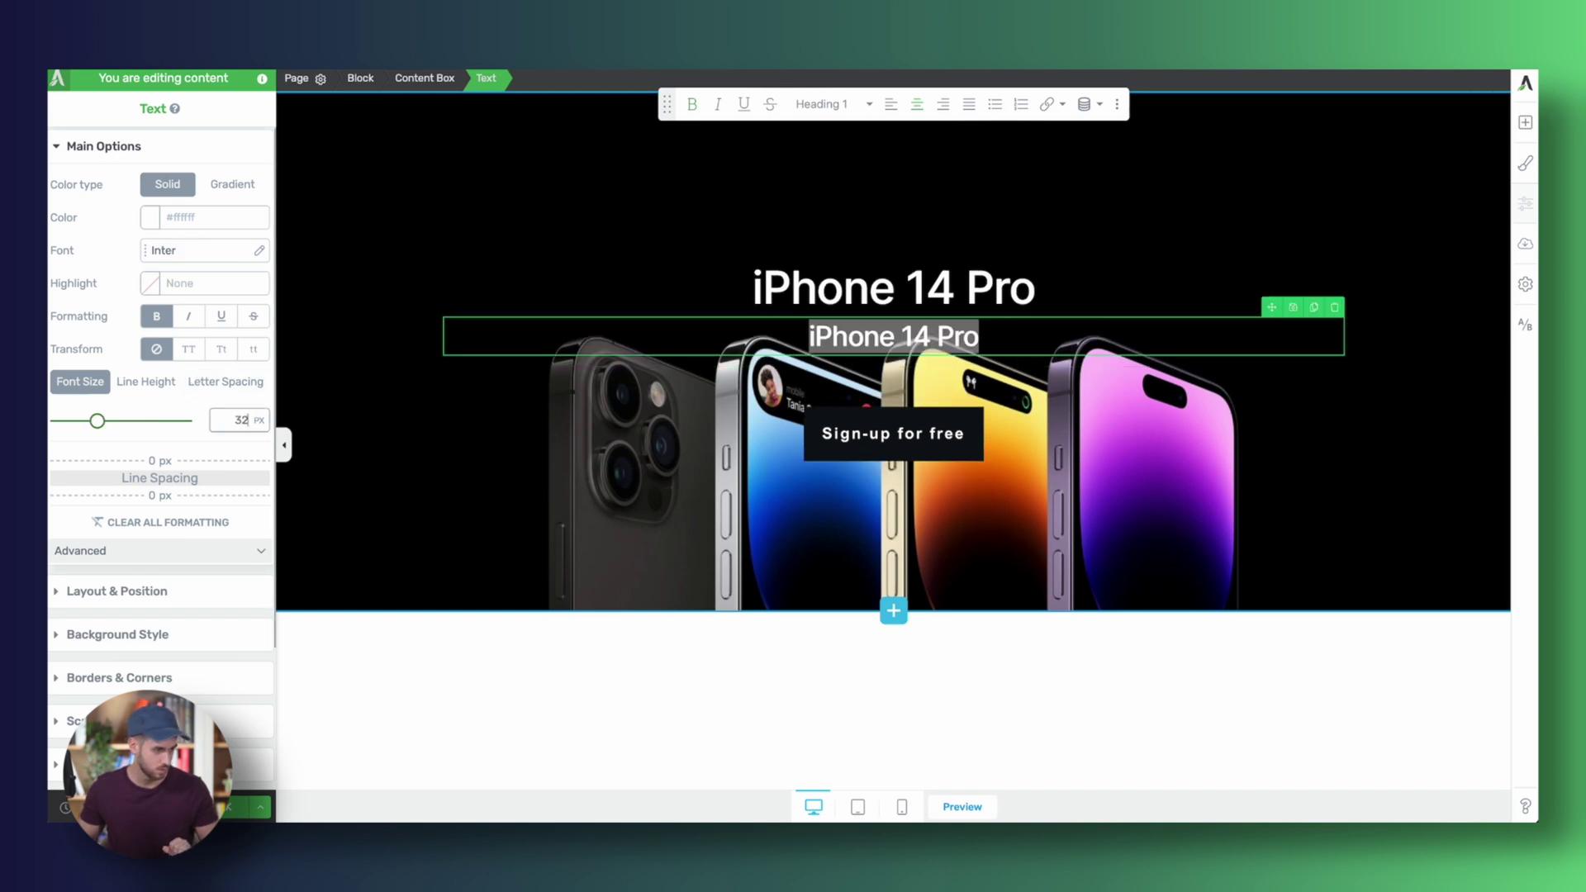
left_click(534, 244)
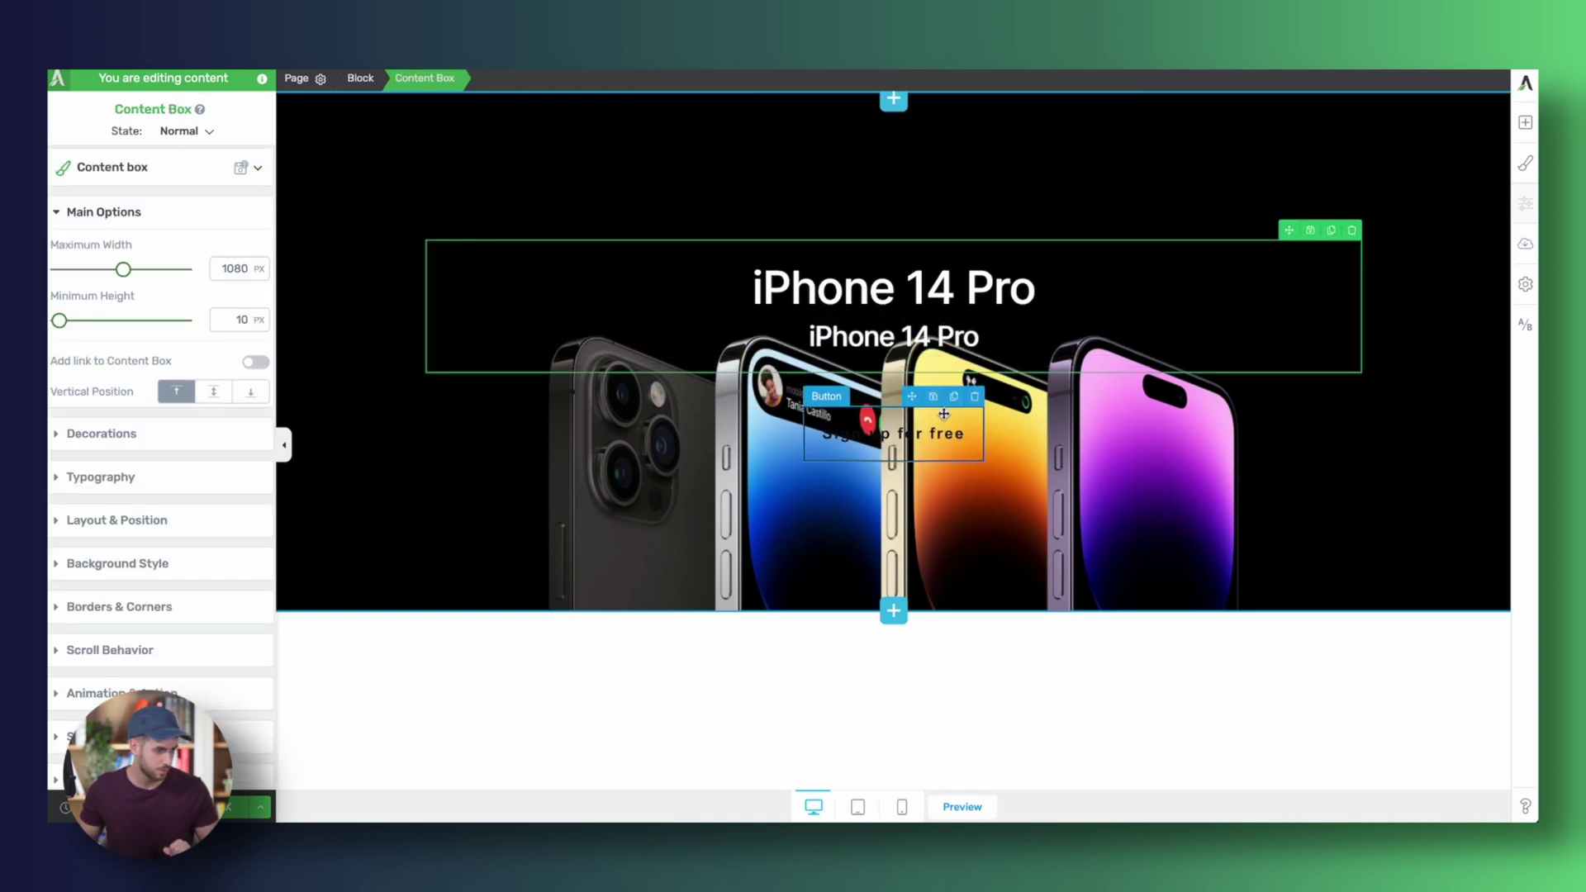
mouse_move(913, 397)
left_mouse_down()
mouse_move(920, 368)
mouse_move(932, 382)
left_mouse_up()
left_click(506, 253)
left_click(507, 252)
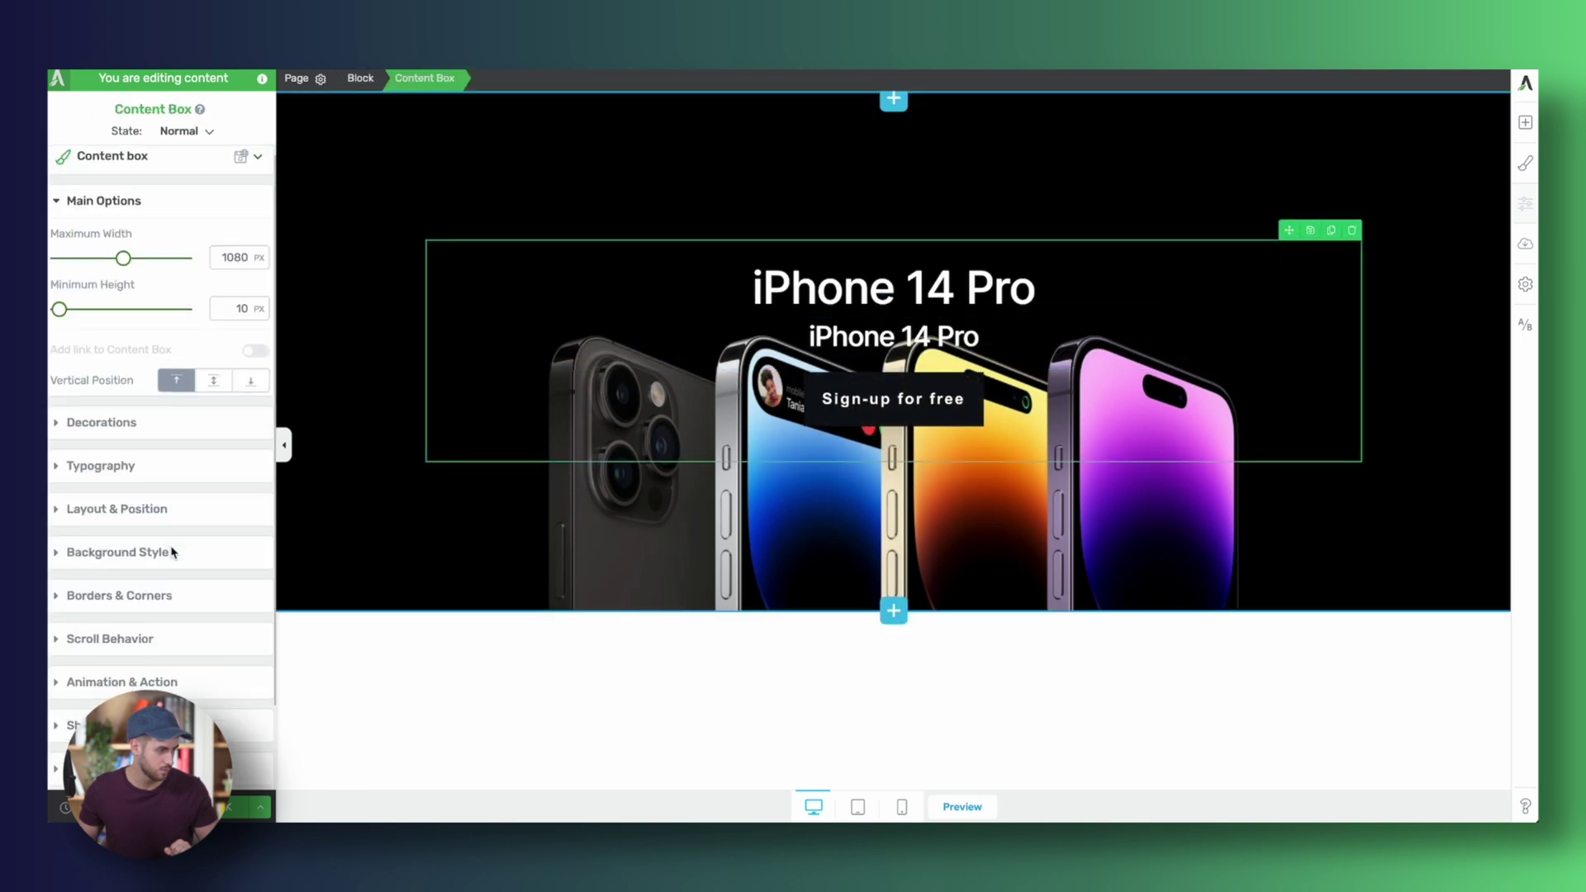
- Give the heading content box a -119 px vertical position offset
scroll(172, 552, "down", 1)
left_click(142, 413)
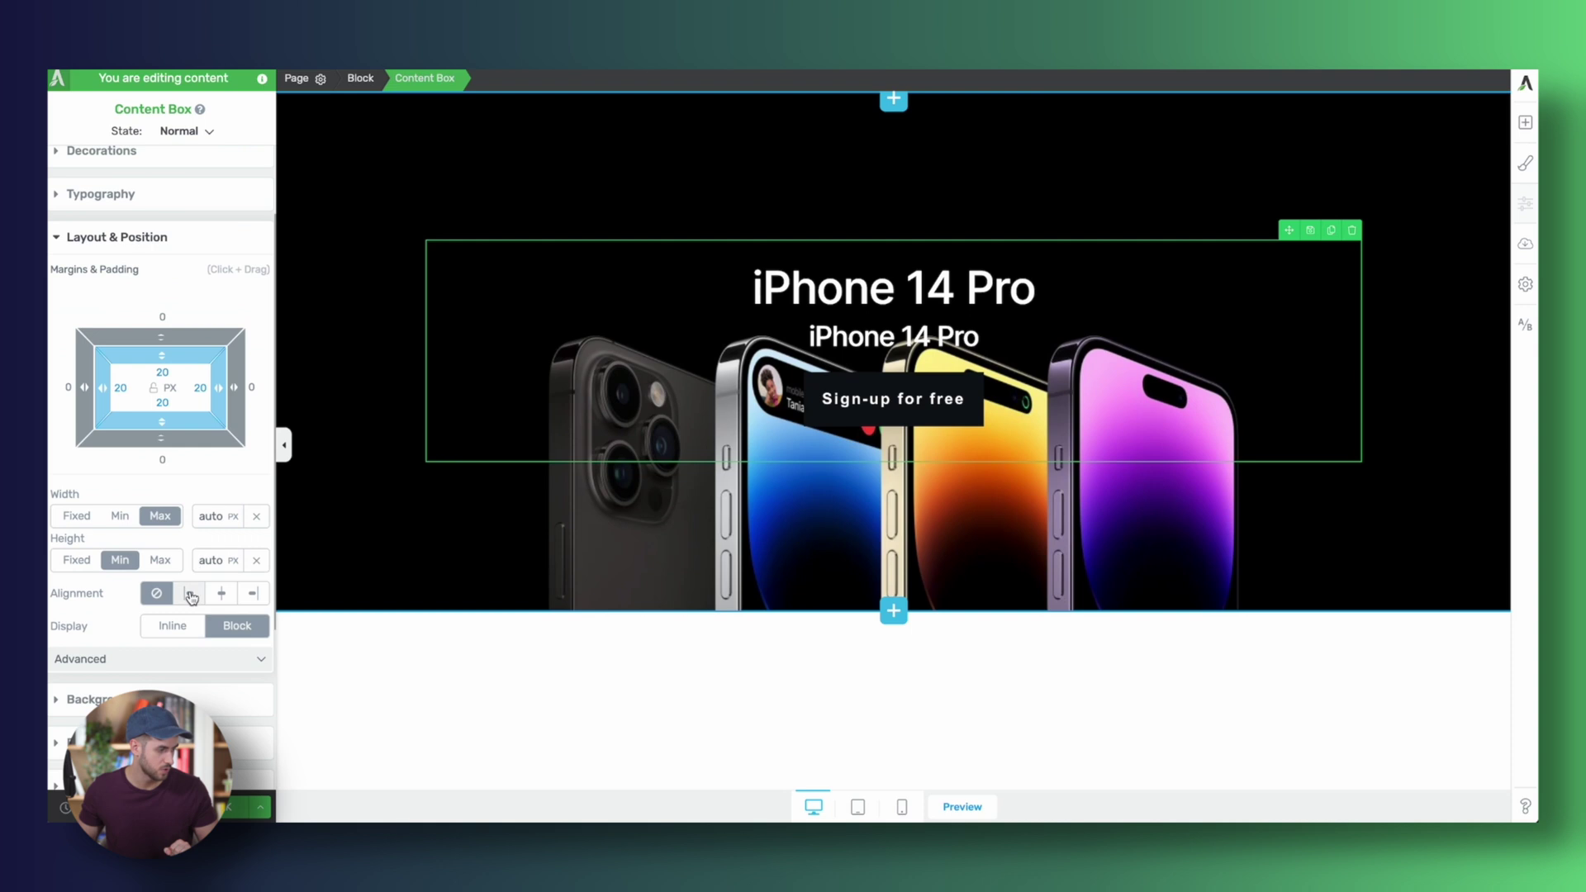
scroll(165, 579, "down", 2)
scroll(228, 643, "down", 2)
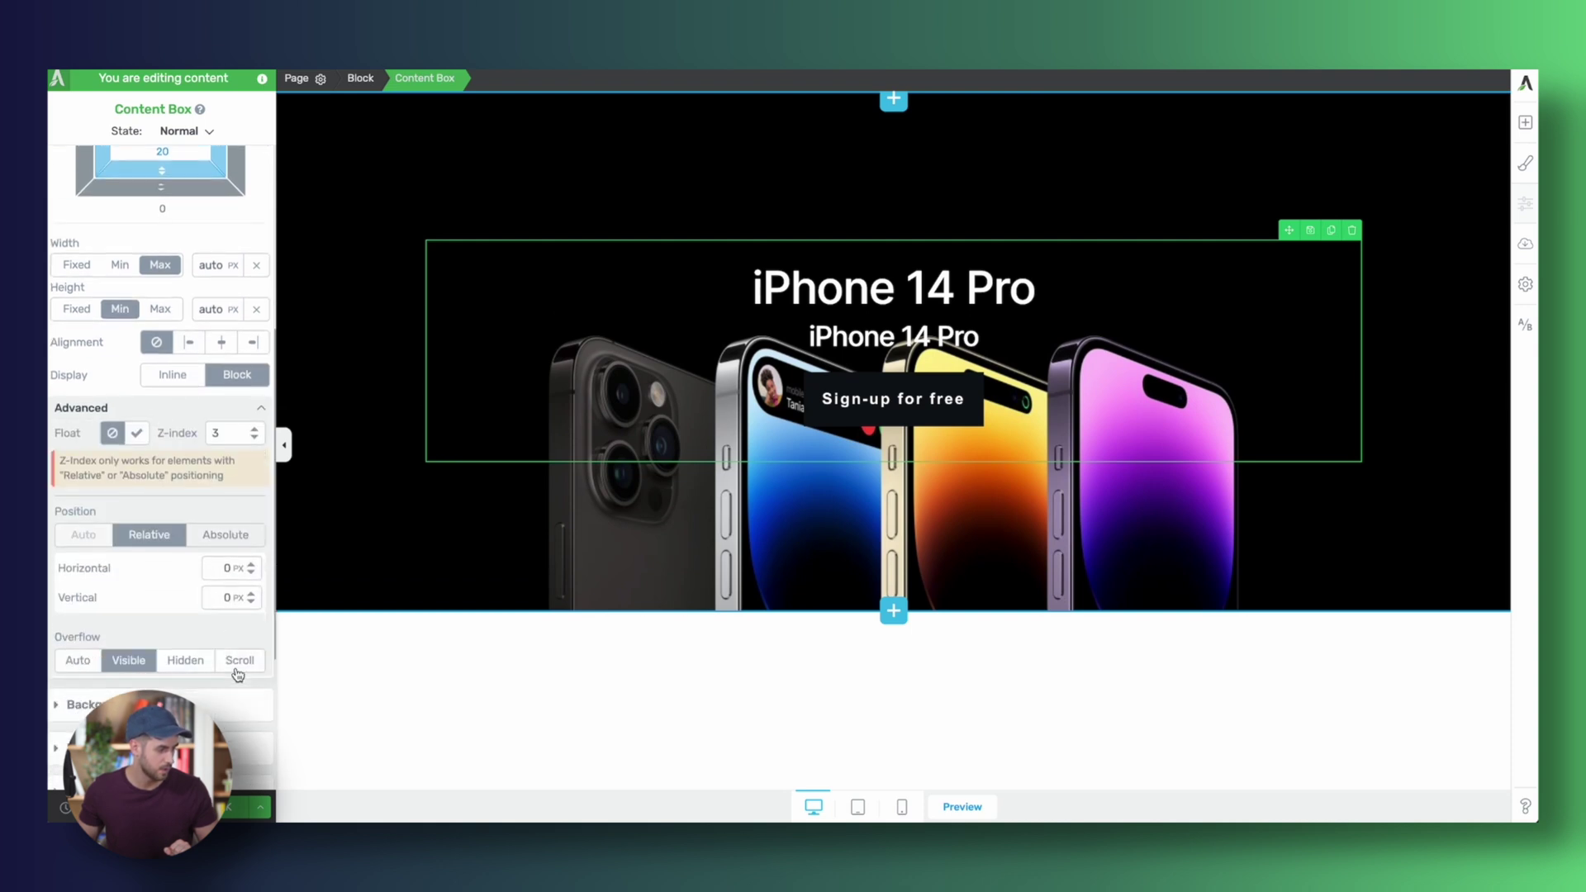
left_click_drag(248, 603, 688, 466)
left_click(246, 597)
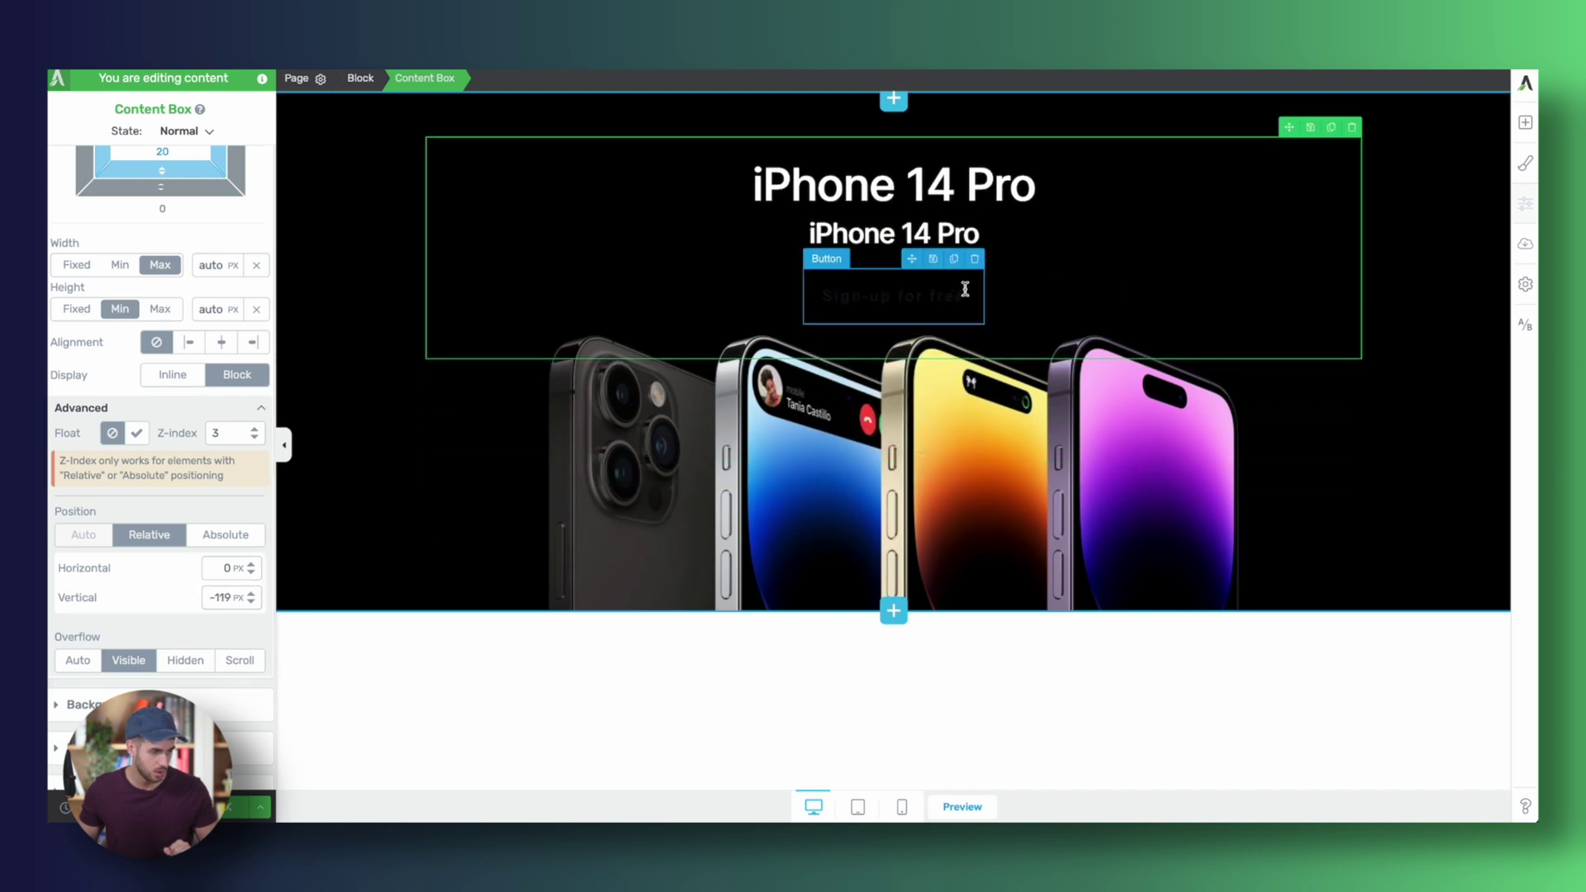
- Duplicate the Sign-up for free button into a second column beside the original
left_click(954, 259)
left_click_drag(912, 260, 983, 330)
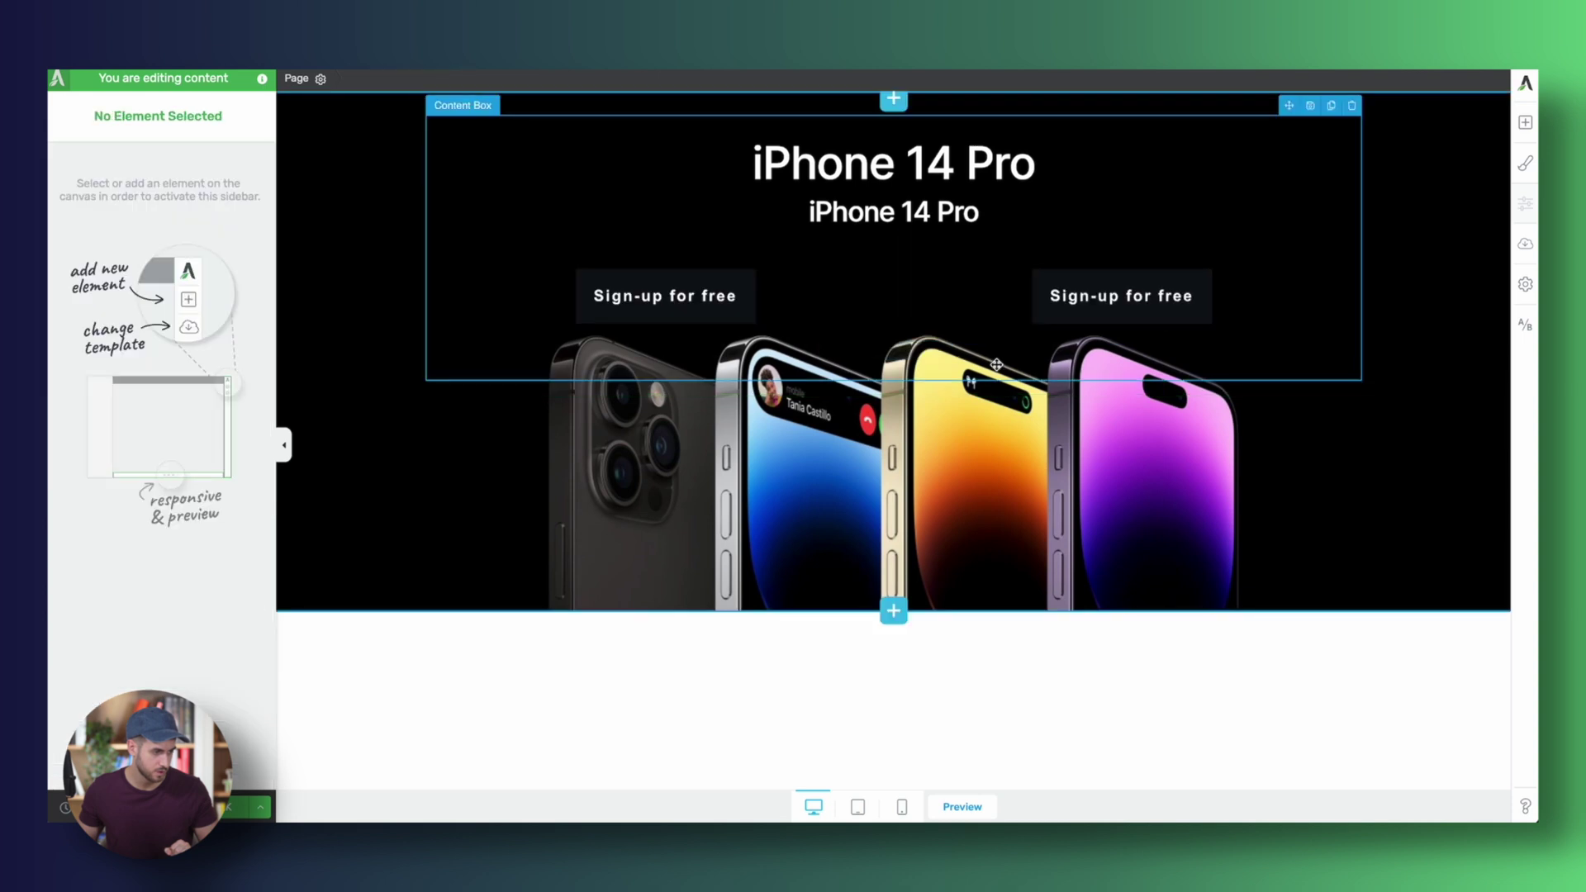
left_click(799, 282)
- Add a Content Box below the iPhone 14 Pro subheading and move the button columns into it
left_click(1525, 124)
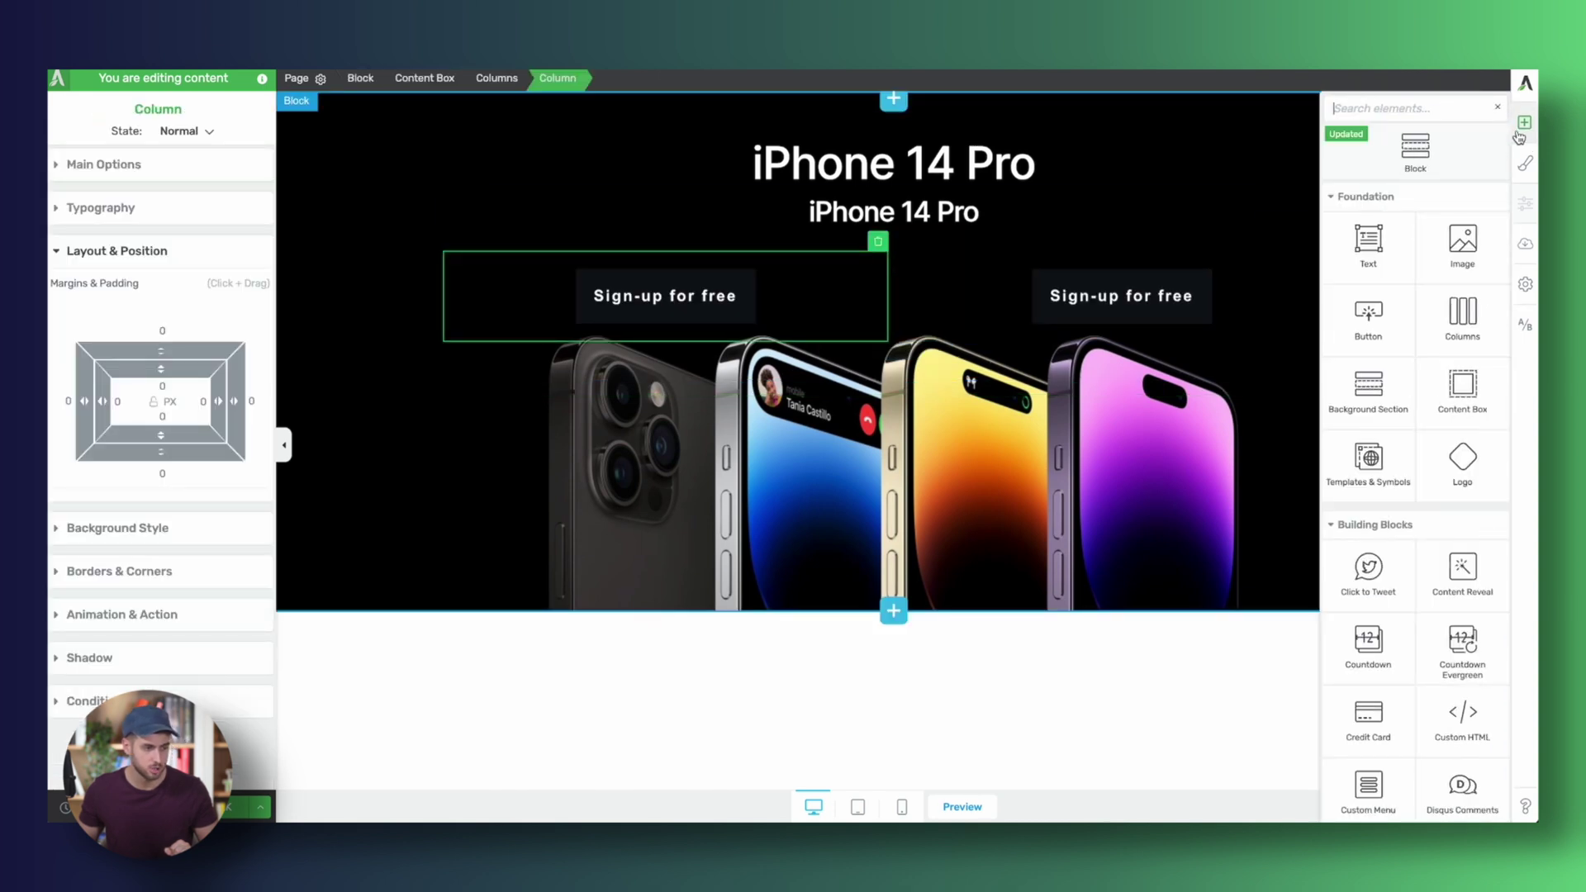
left_click_drag(1463, 388, 905, 228)
left_click(1009, 296)
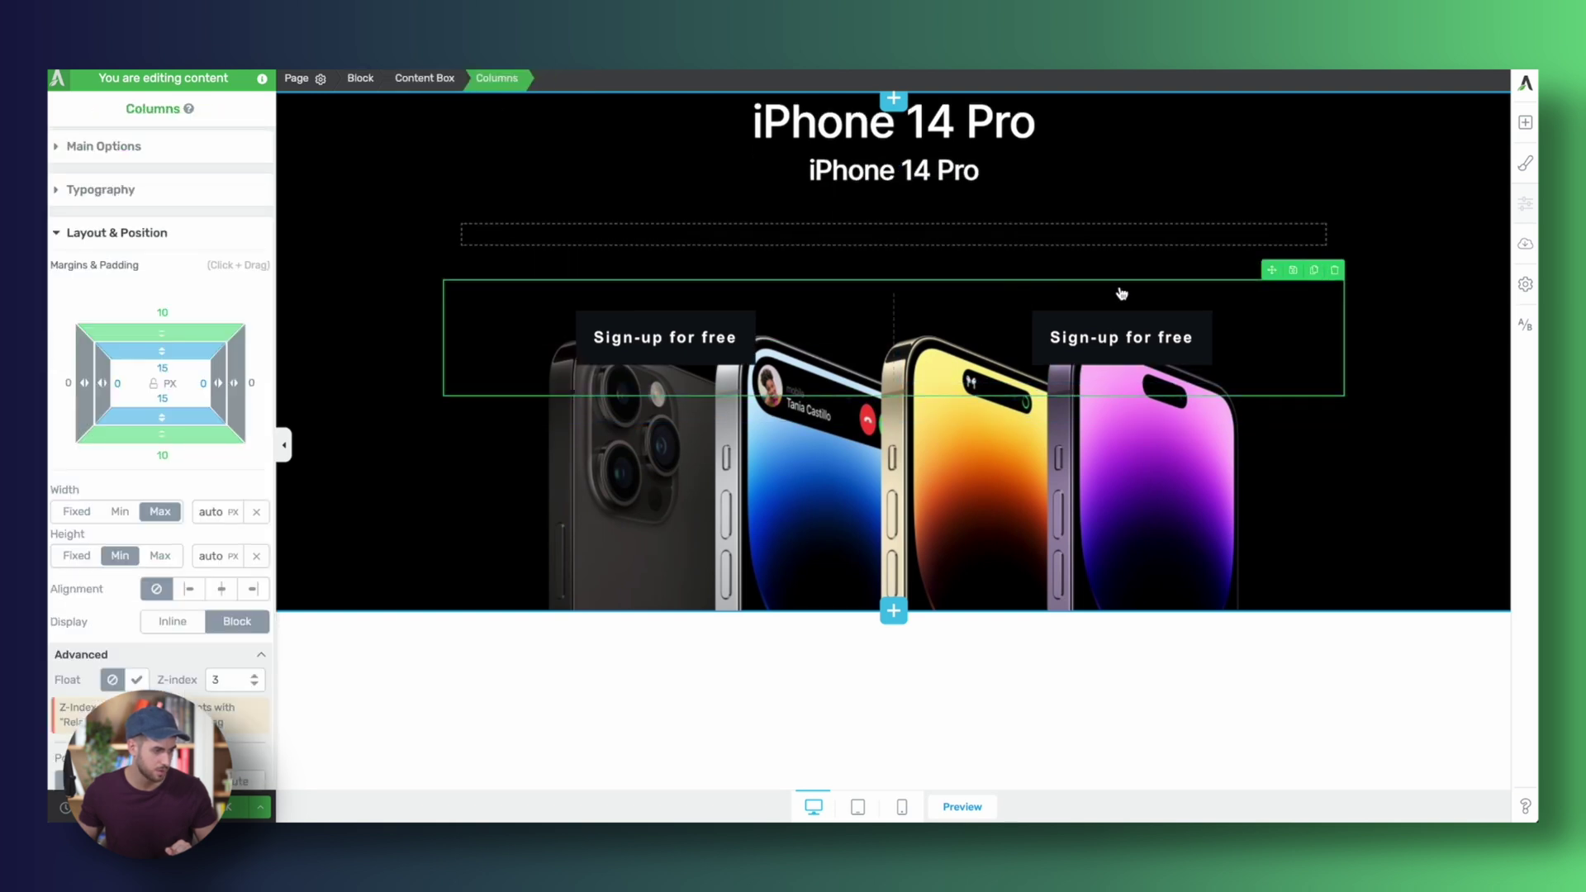
left_click_drag(1273, 270, 1149, 242)
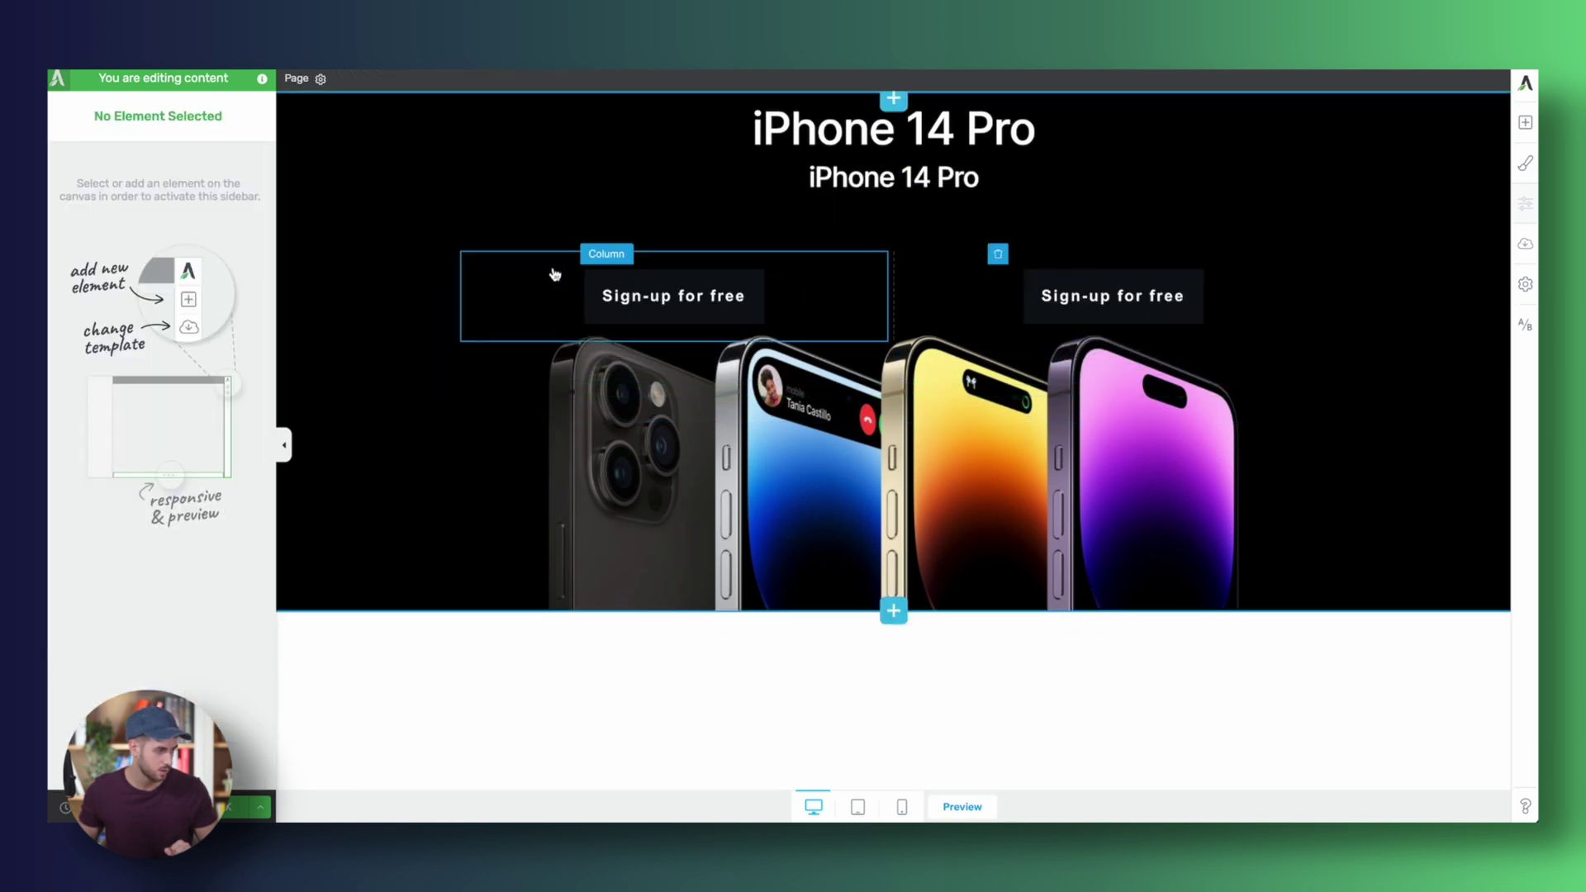
left_click(538, 242)
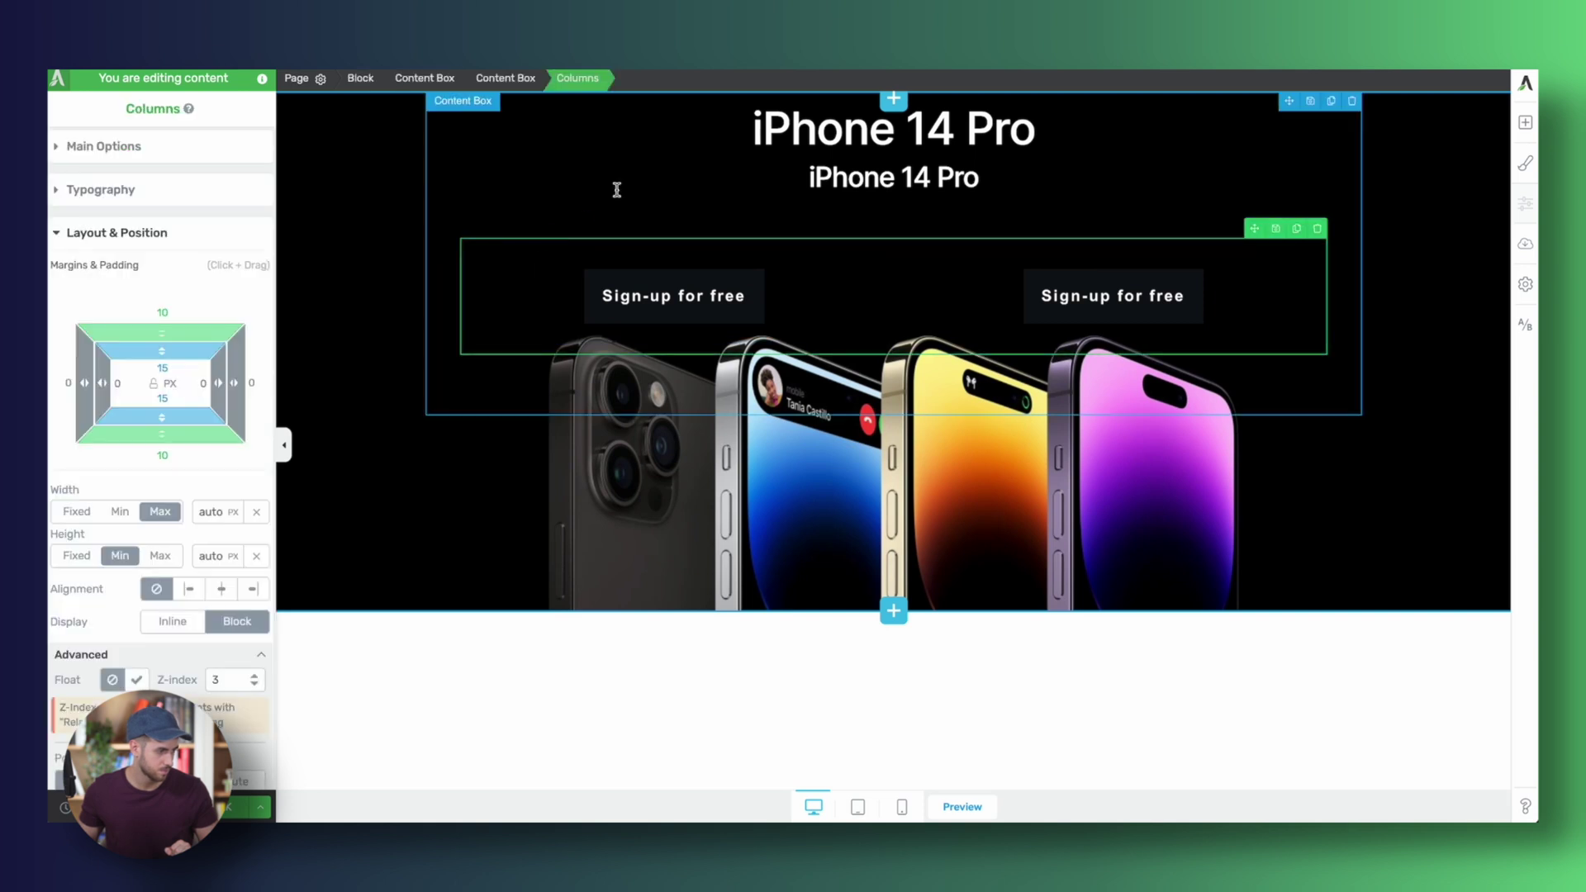
- Set the button content box to a 568 px max width and centre it in the hero
left_click(519, 78)
left_click(148, 212)
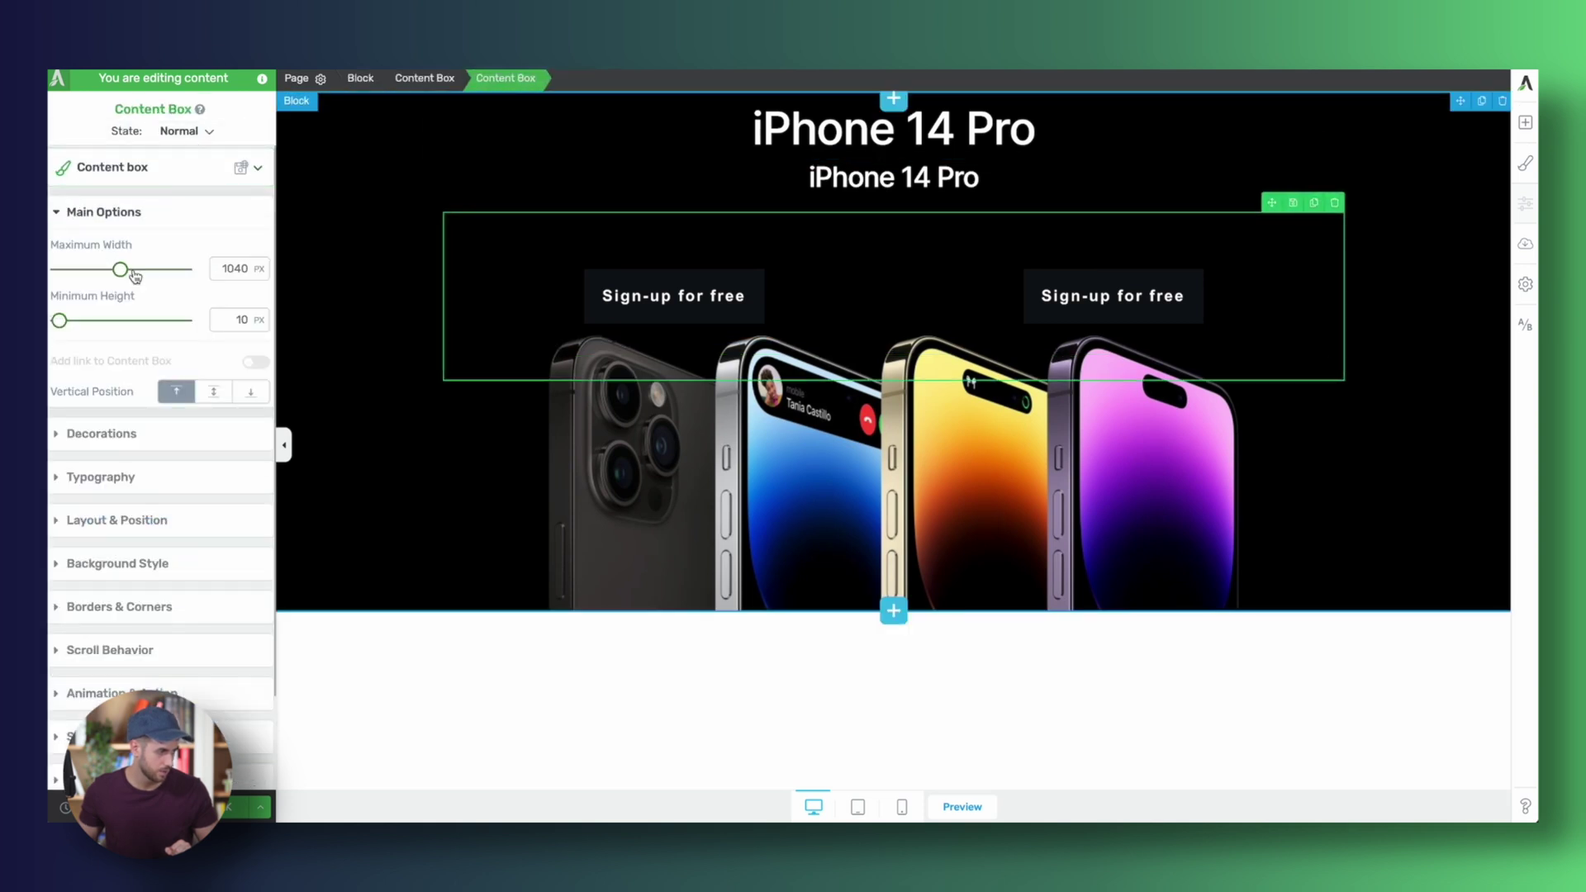
left_click_drag(130, 271, 89, 270)
left_click(195, 522)
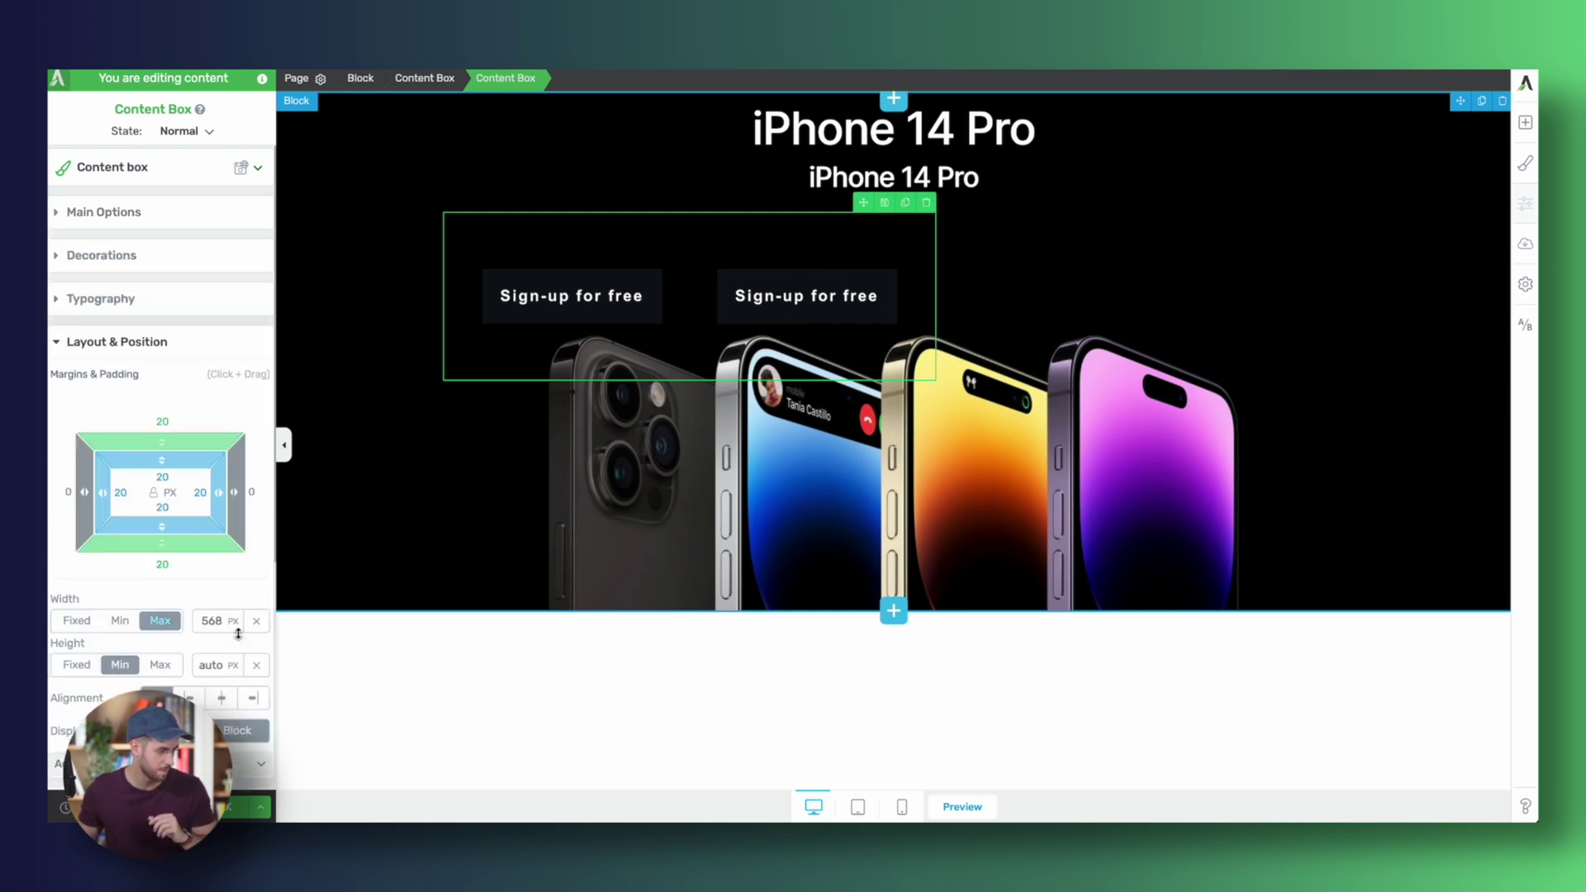
left_click(221, 699)
left_click(503, 283)
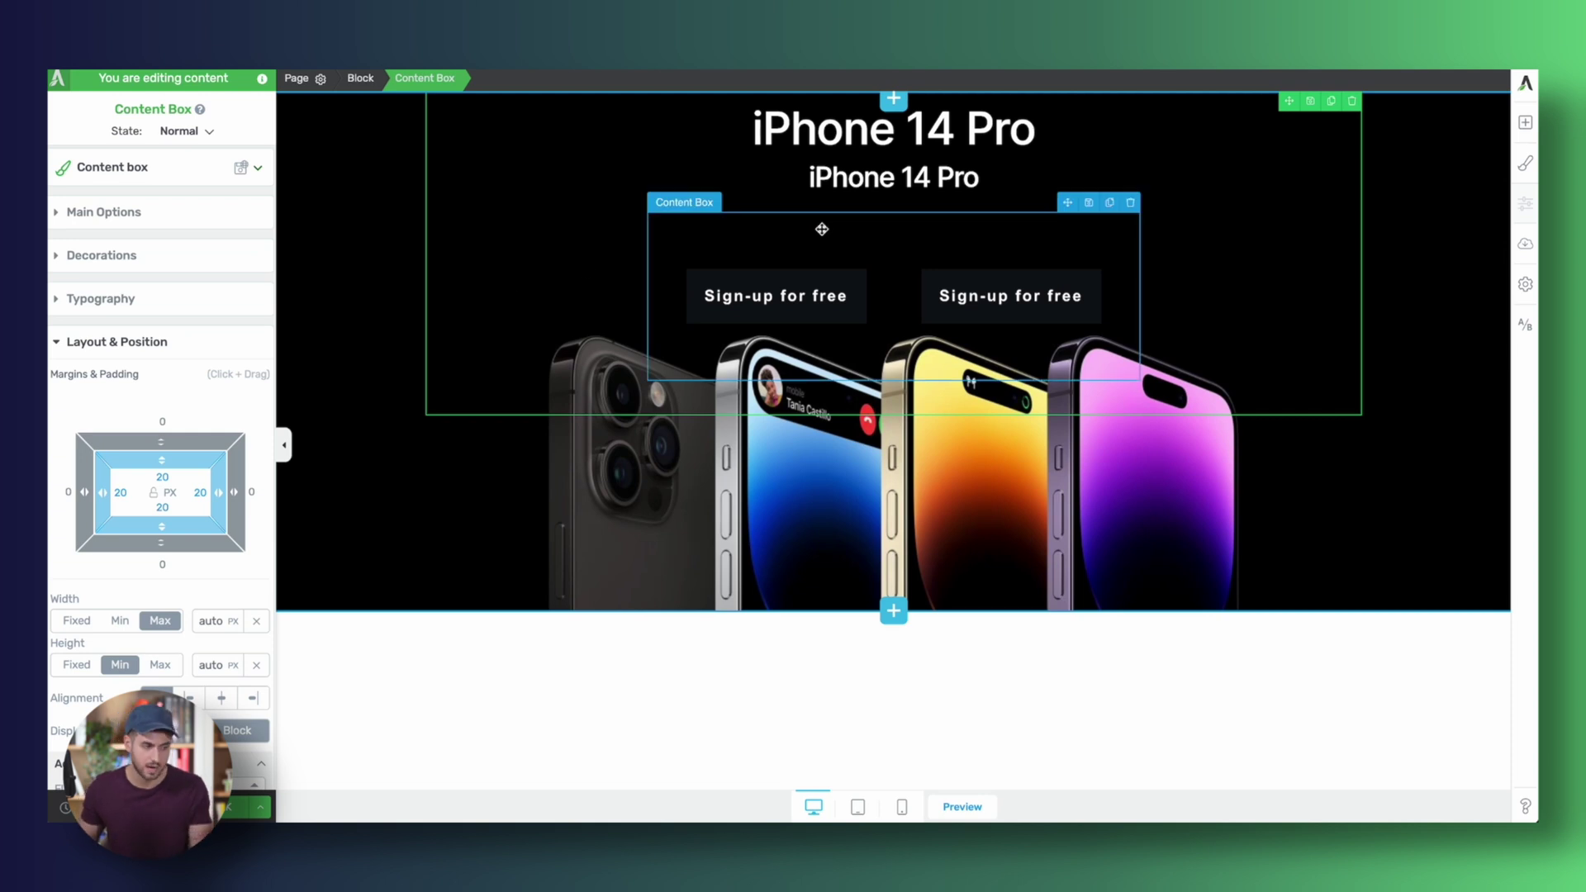
left_click(1354, 533)
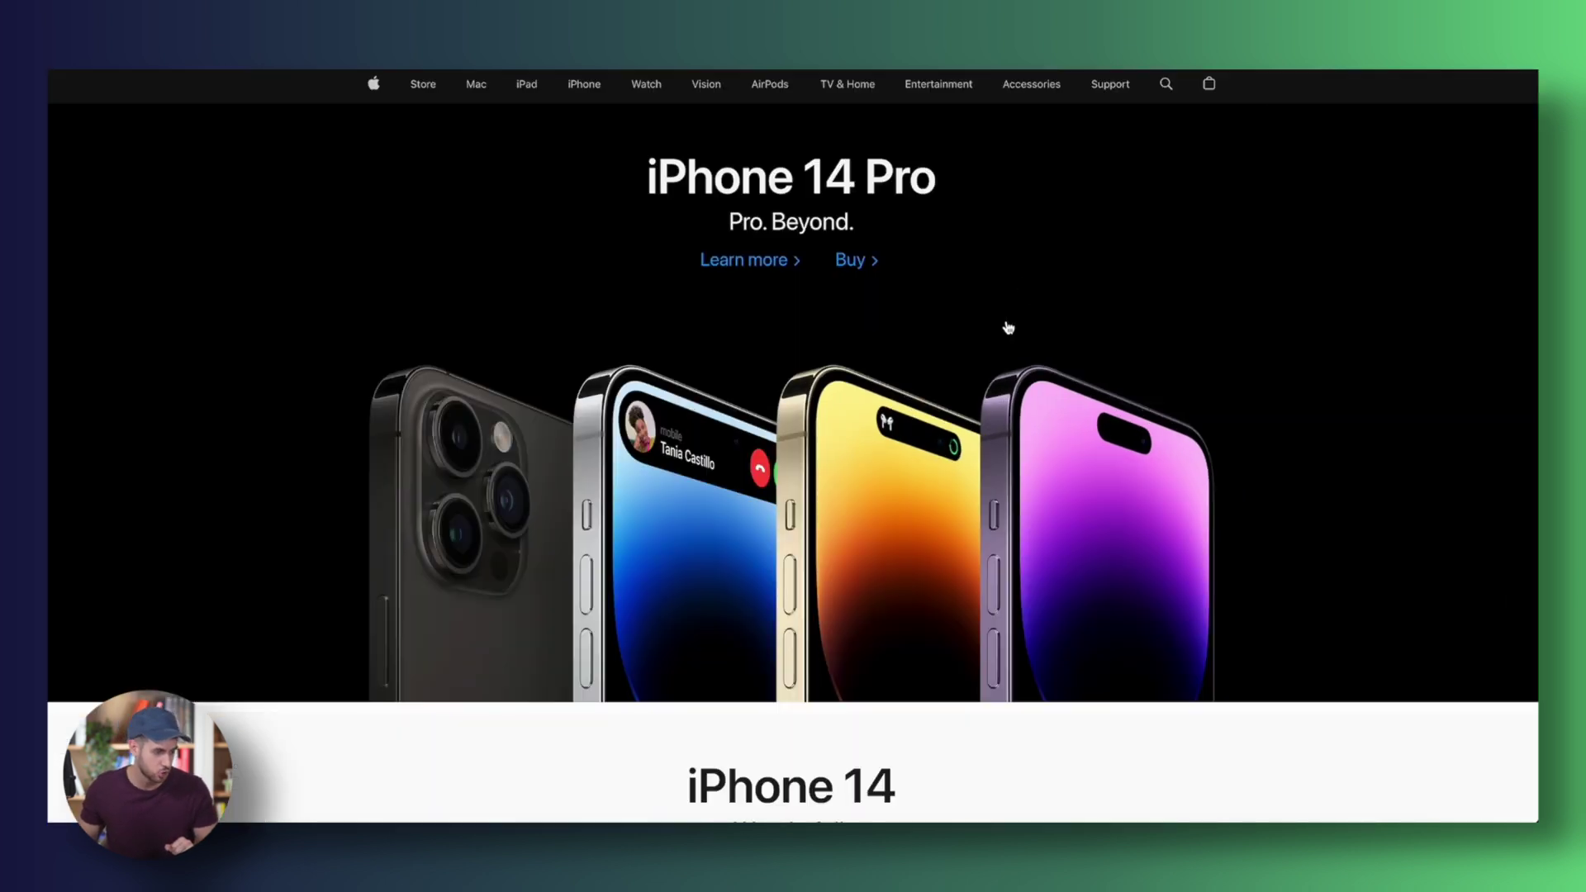
scroll(1008, 328, "down", 10)
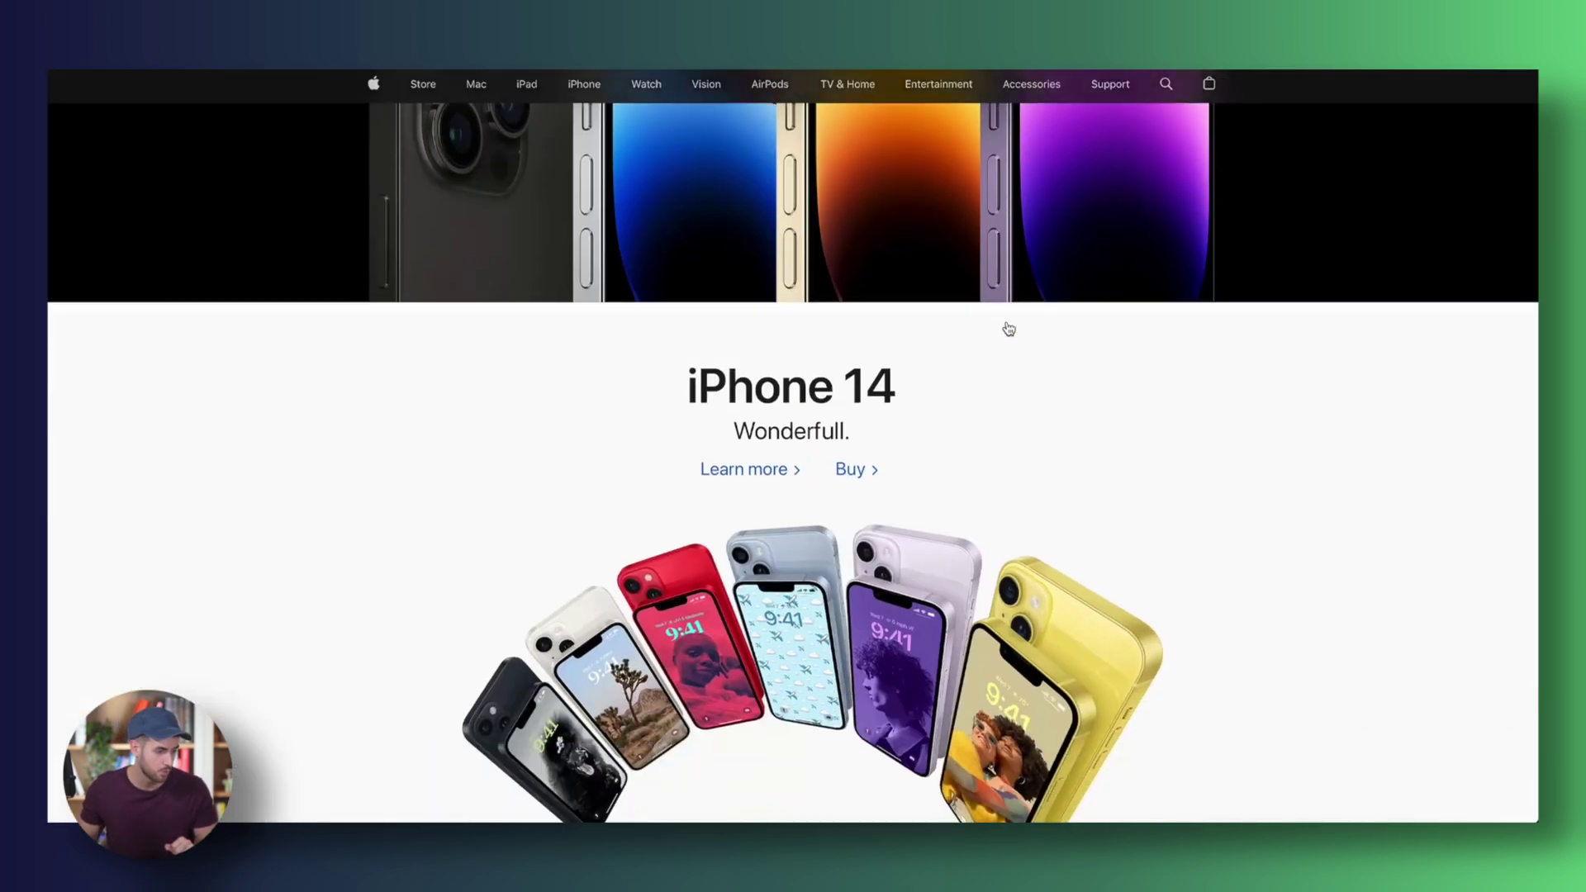
scroll(1008, 328, "down", 8)
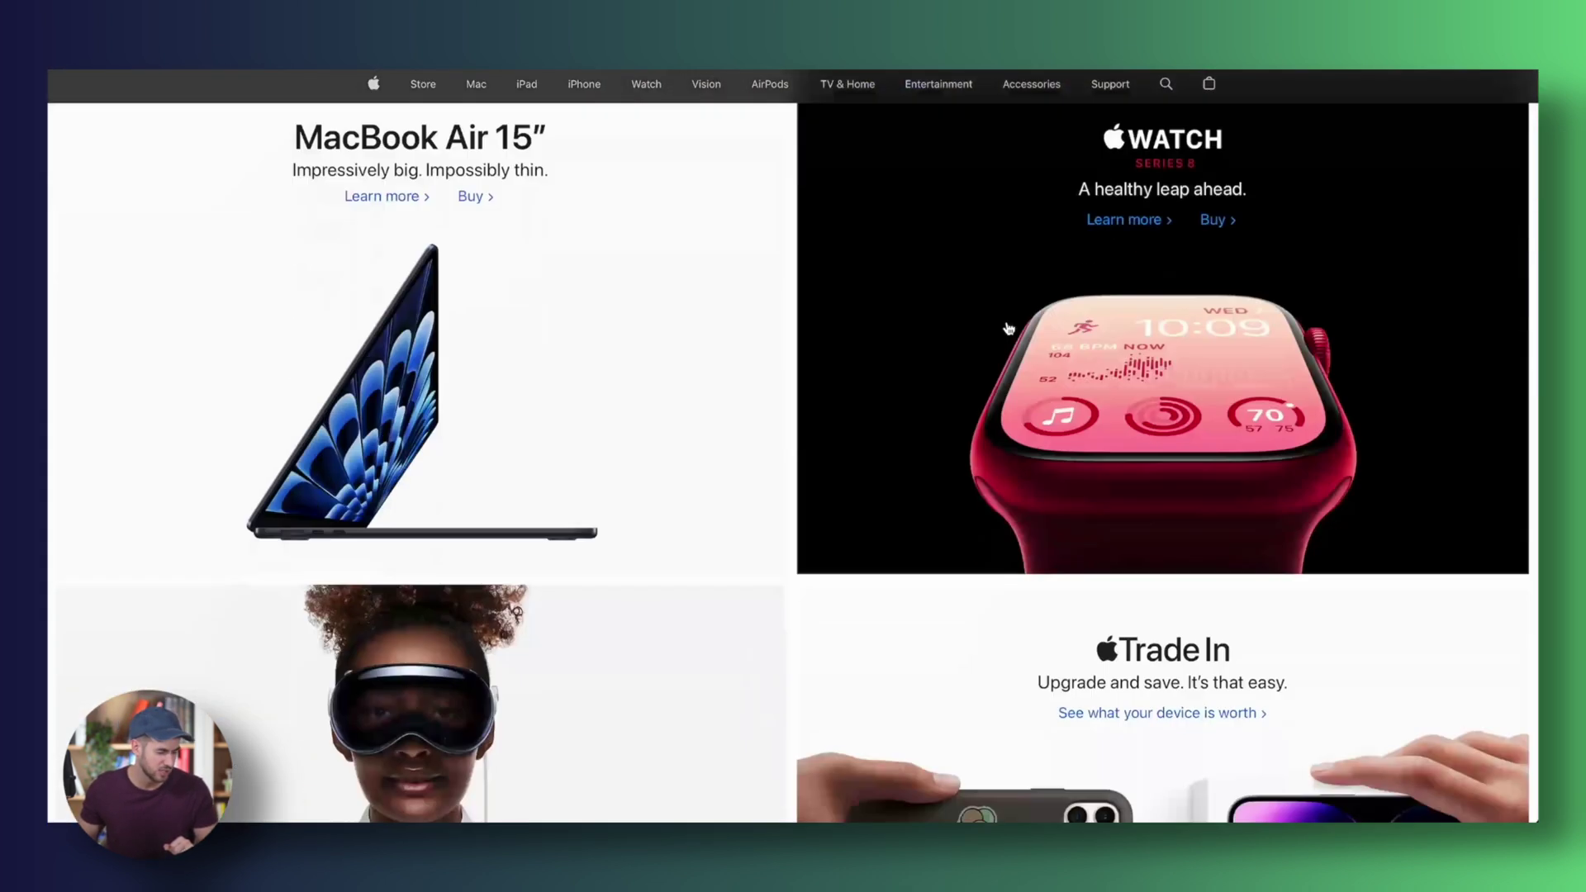
scroll(1008, 328, "up", 3)
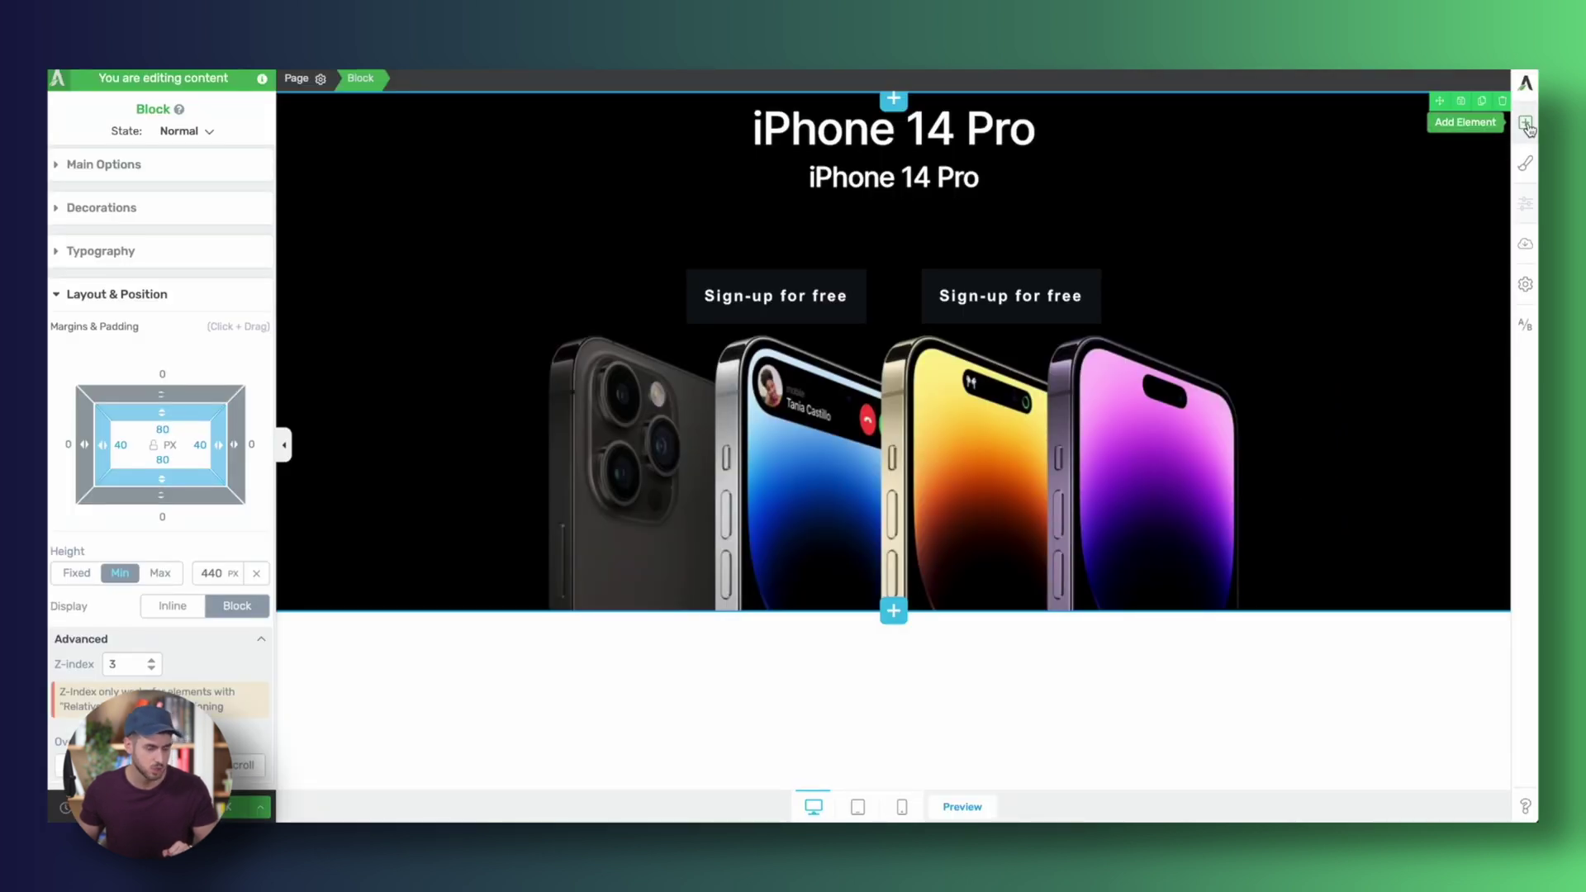
- Add a block below the hero and insert a Product Highlight template with a four-image gallery
left_click(1528, 128)
left_click_drag(1416, 149, 1016, 588)
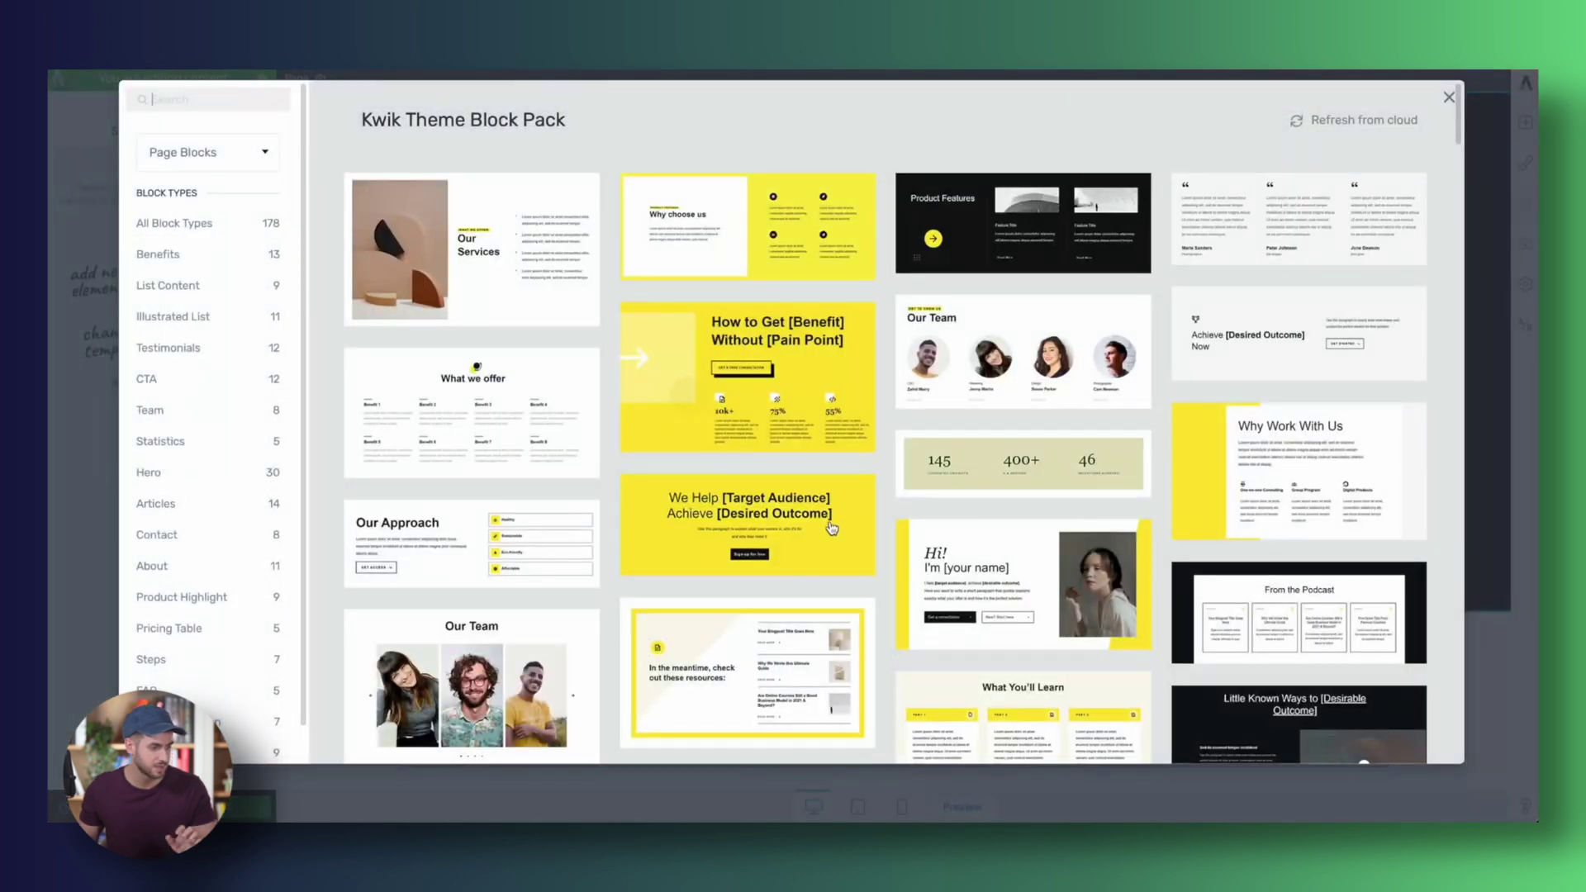
scroll(831, 529, "down", 1)
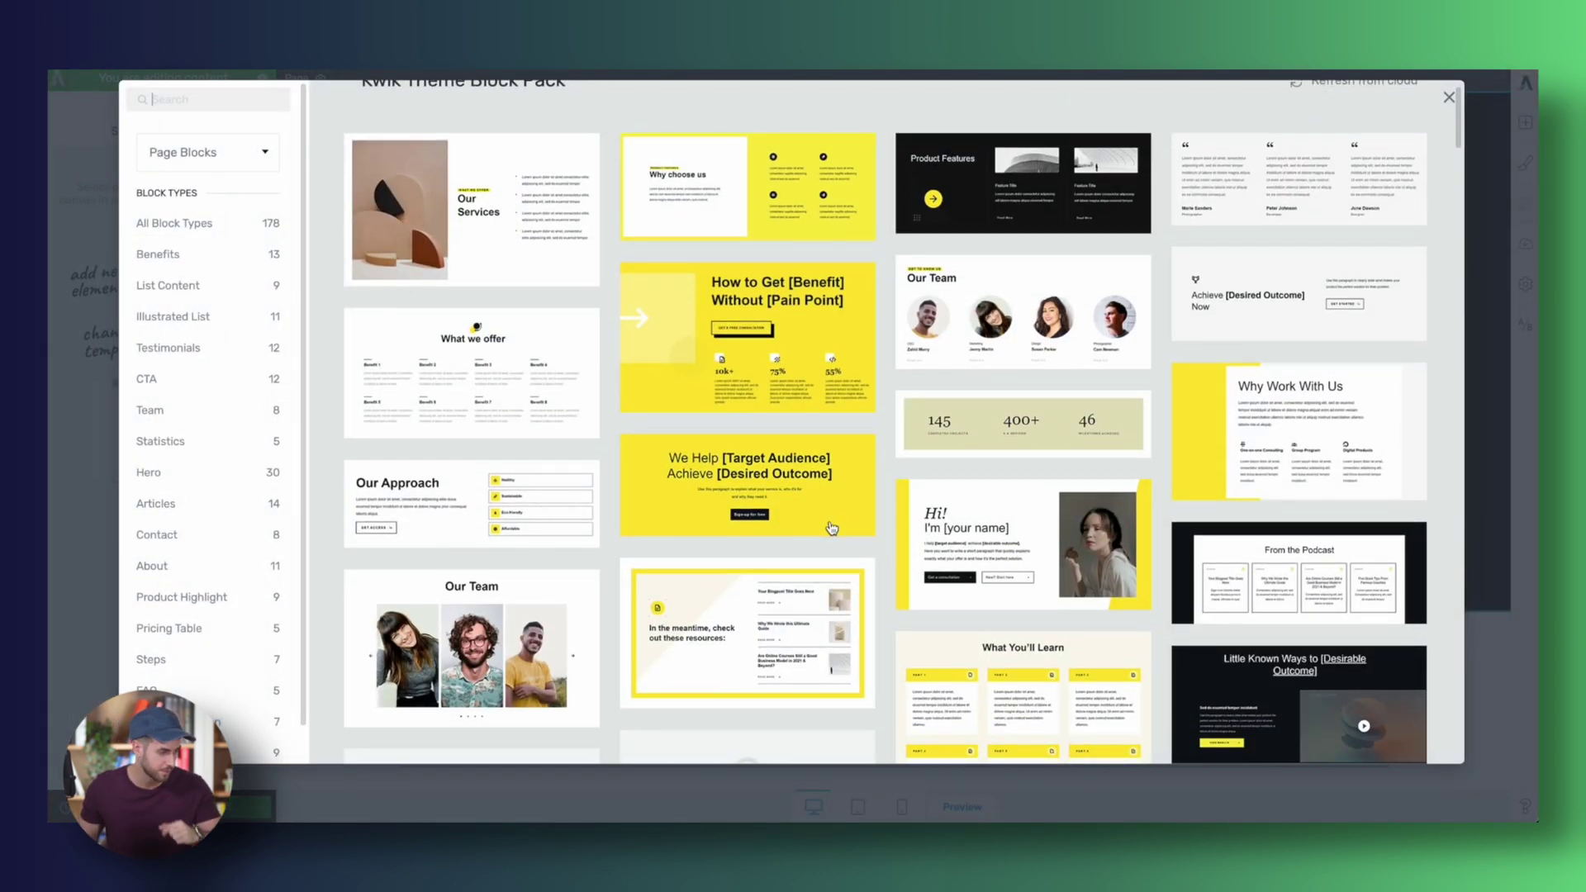
left_click(230, 595)
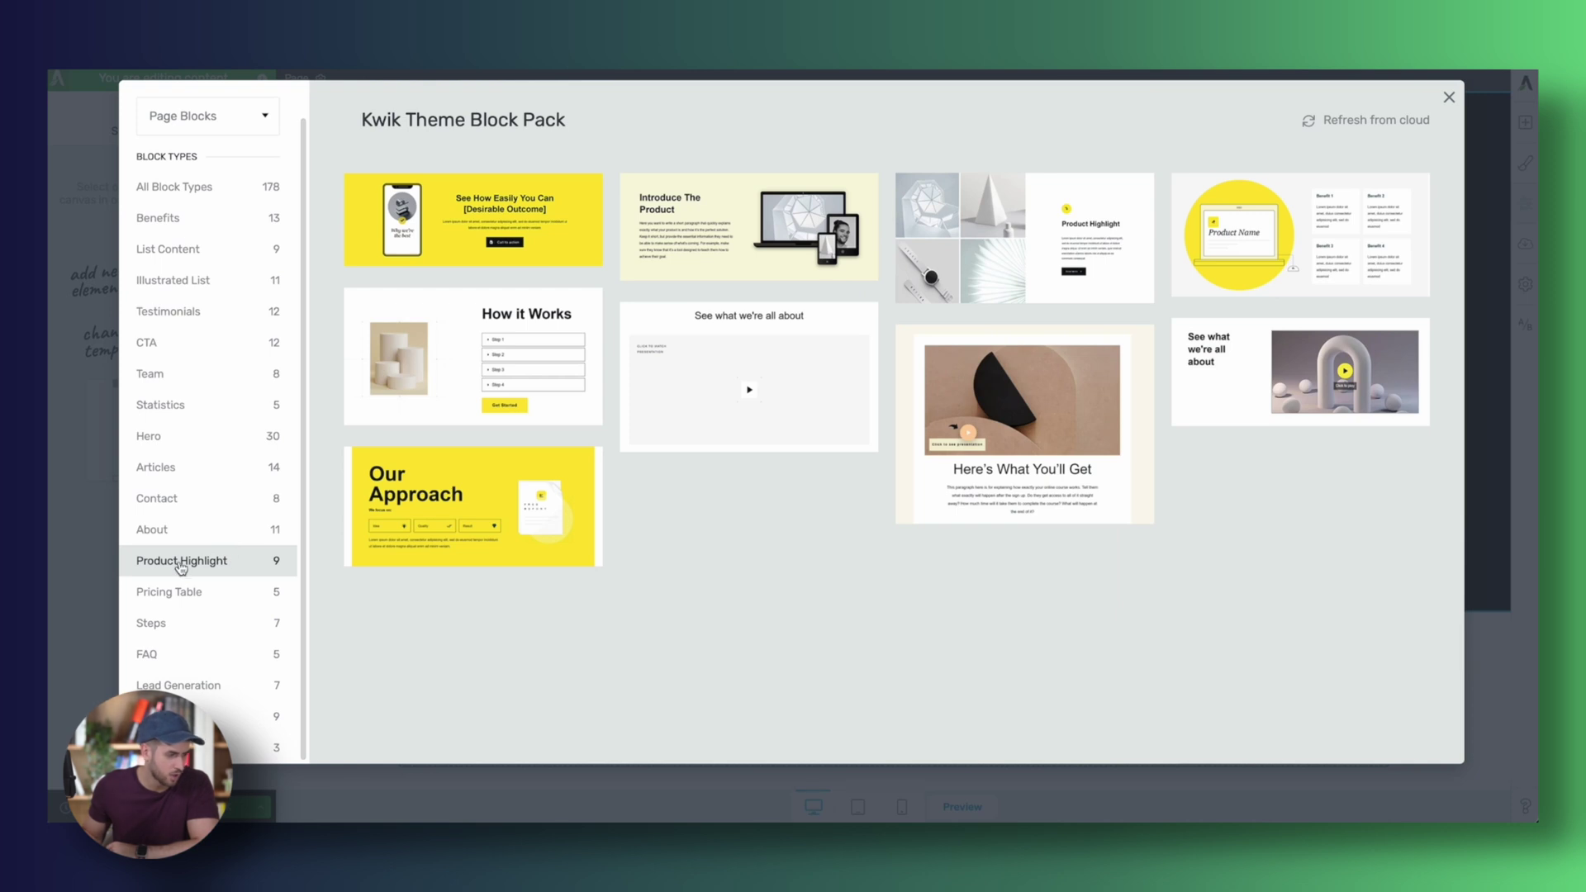
left_click(1014, 242)
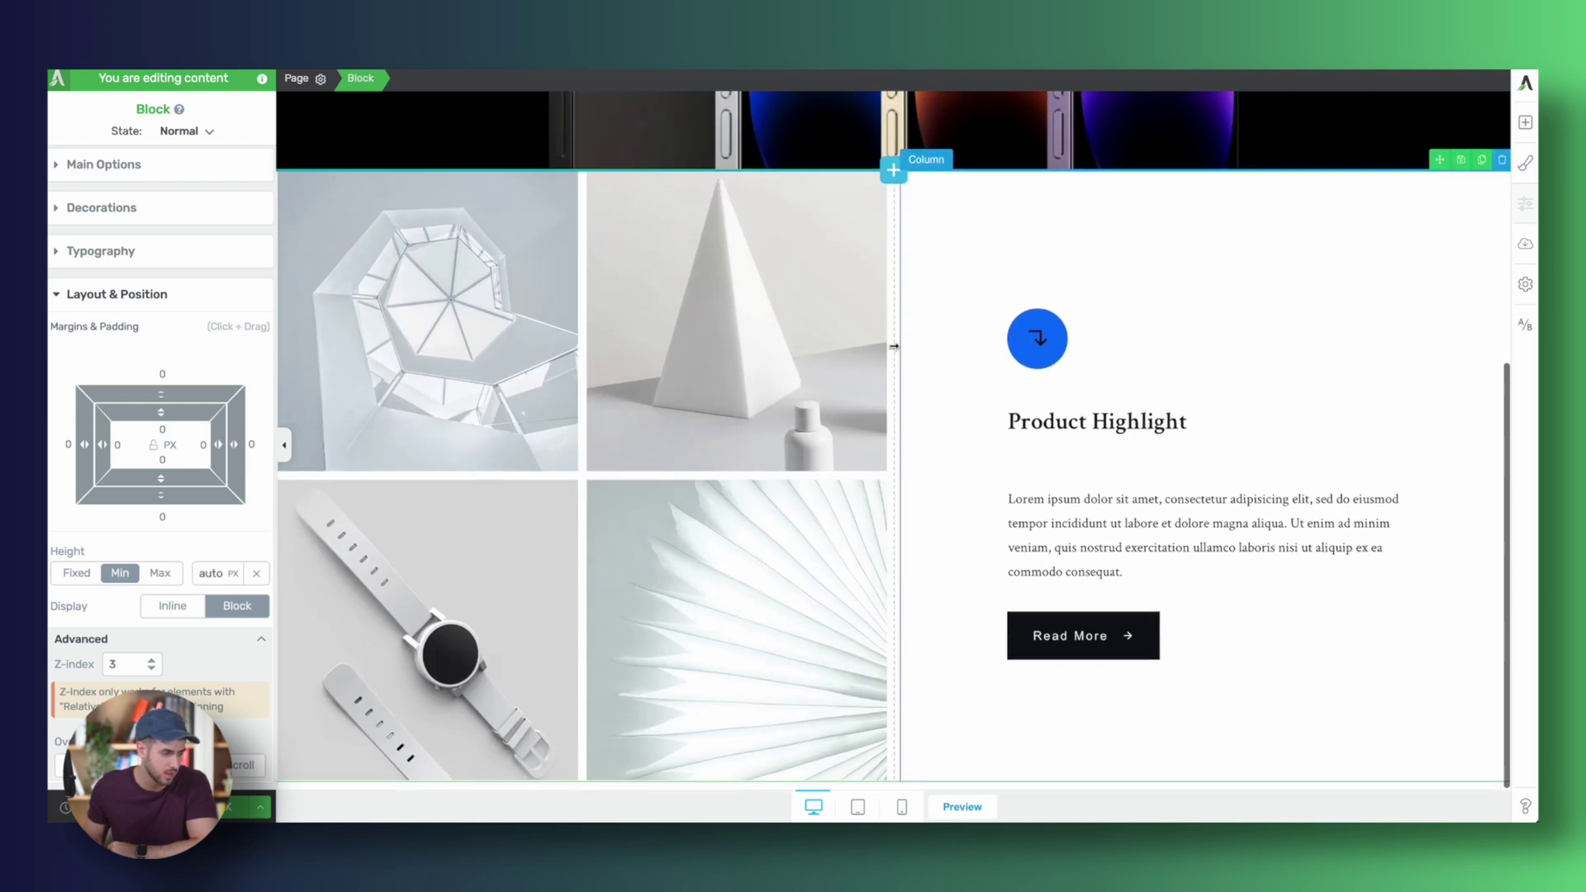
- Select the Product Highlight image gallery and scroll the canvas to review it
left_click(676, 331)
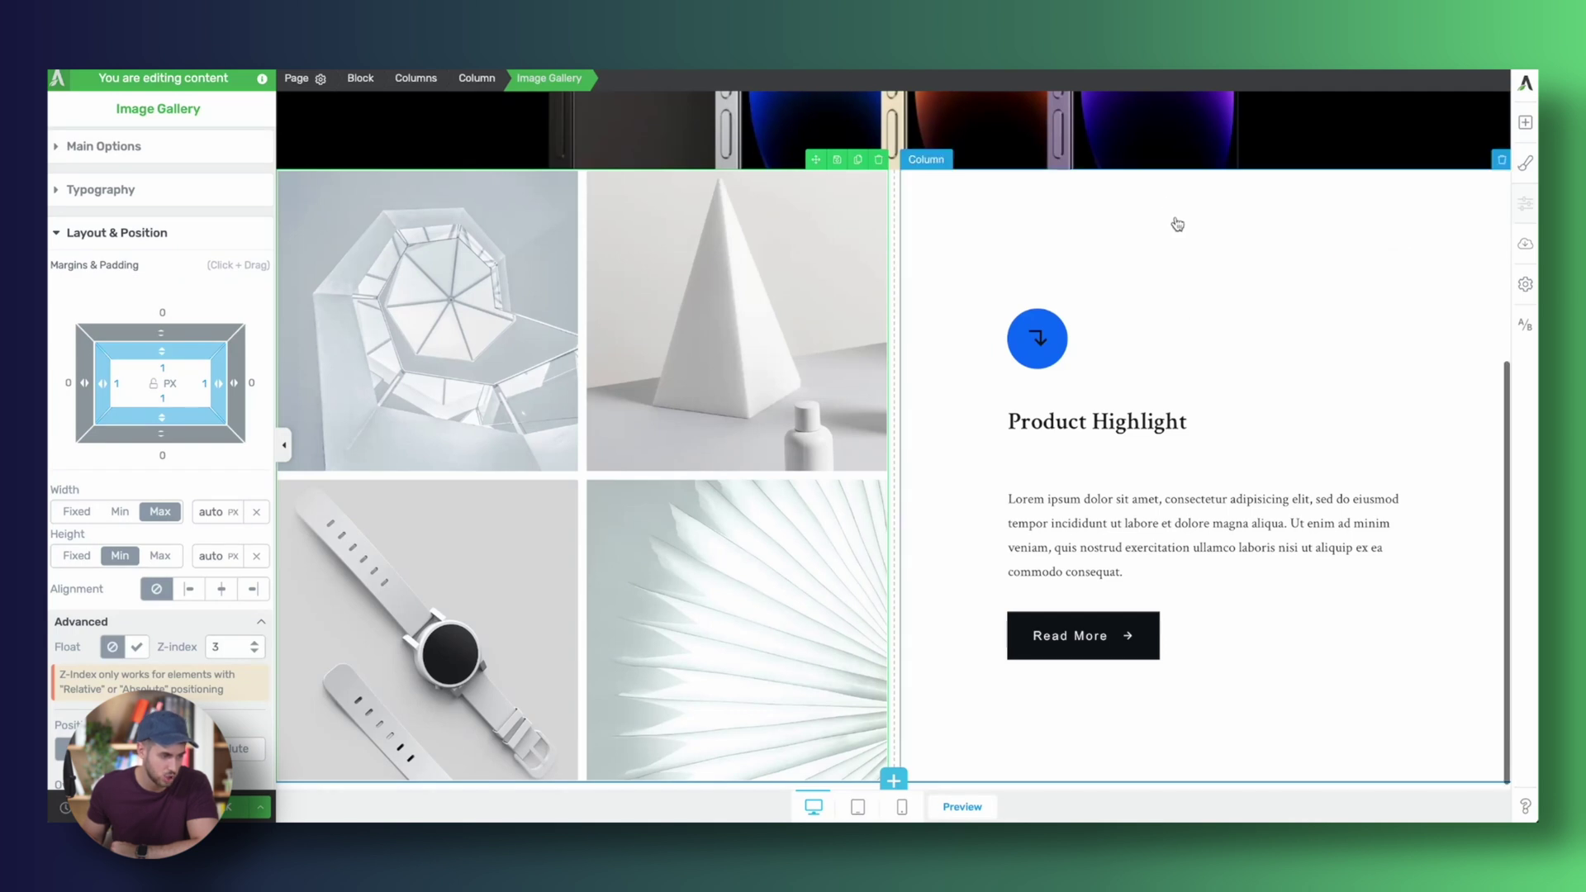
scroll(1173, 281, "down", 1)
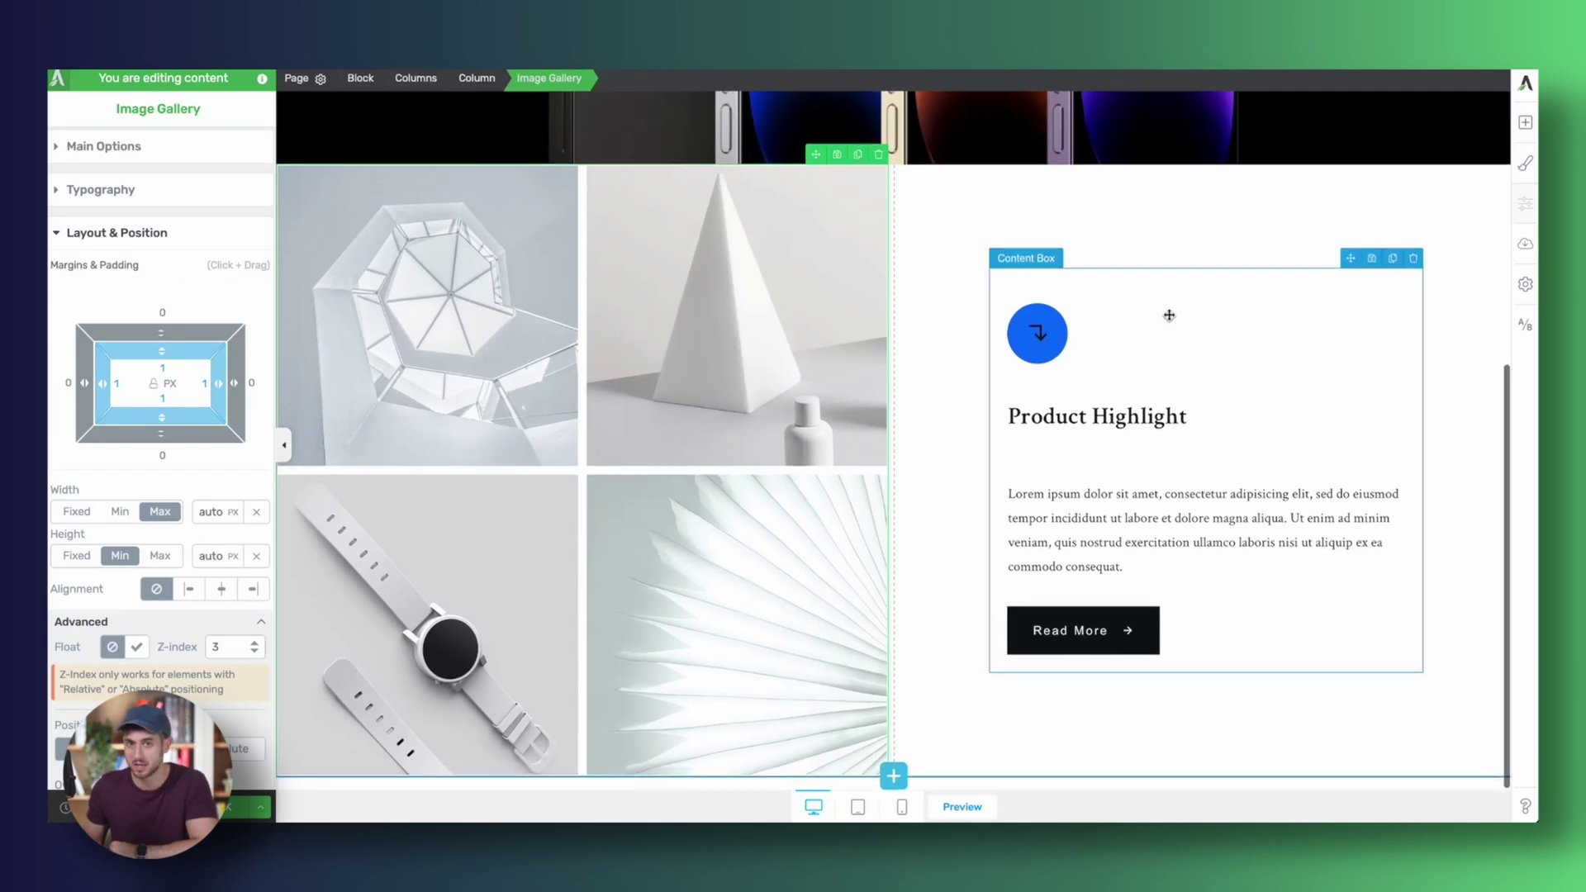
scroll(1041, 281, "up", 1)
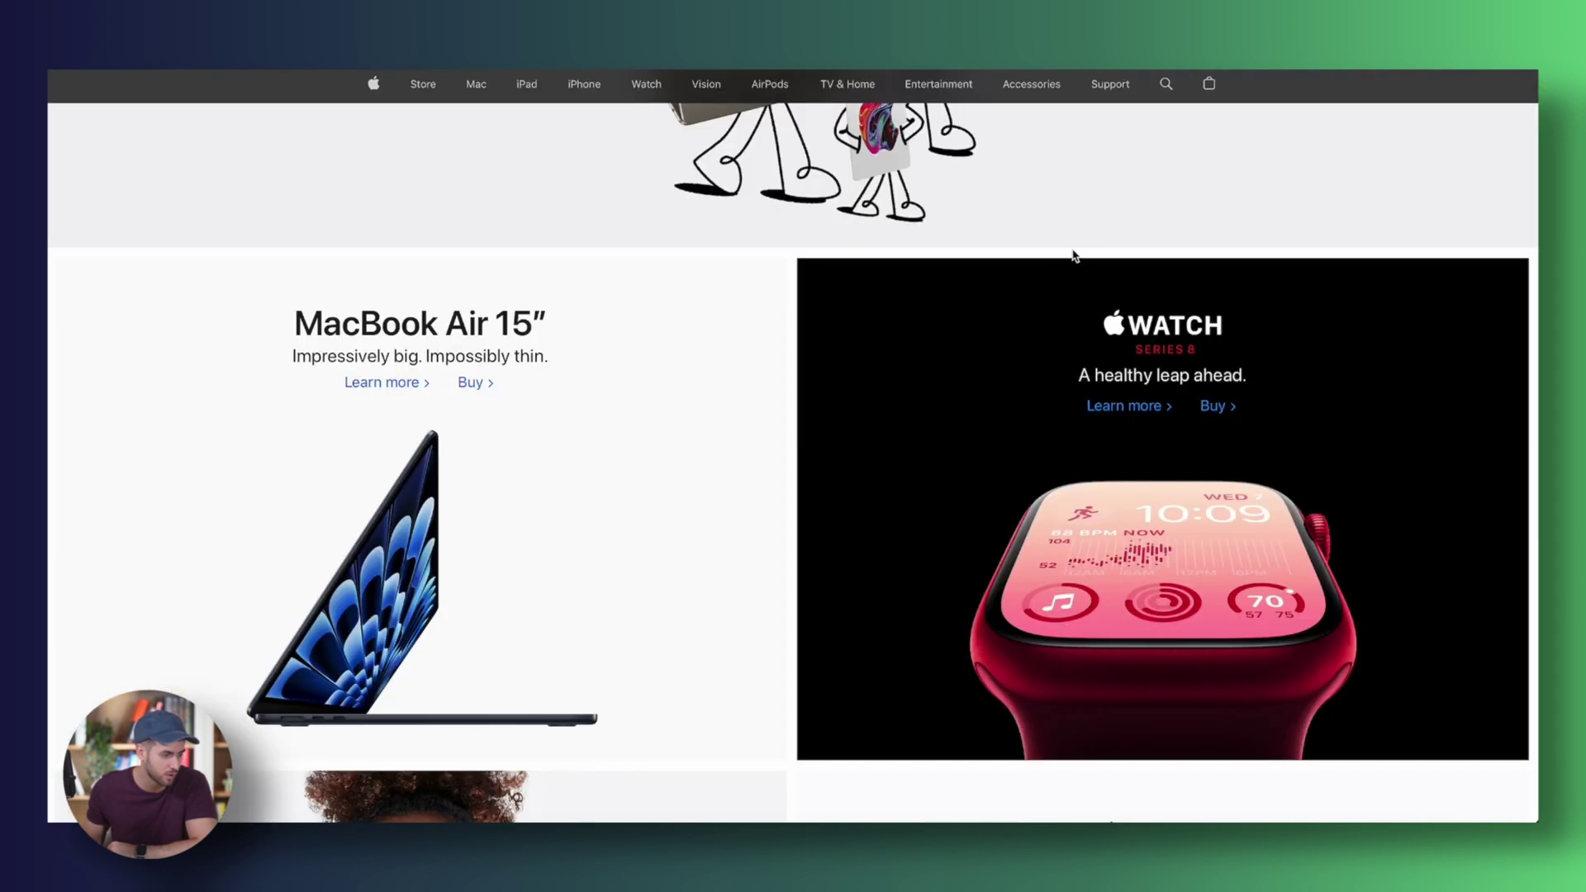
scroll(1073, 256, "down", 3)
scroll(1055, 279, "up", 2)
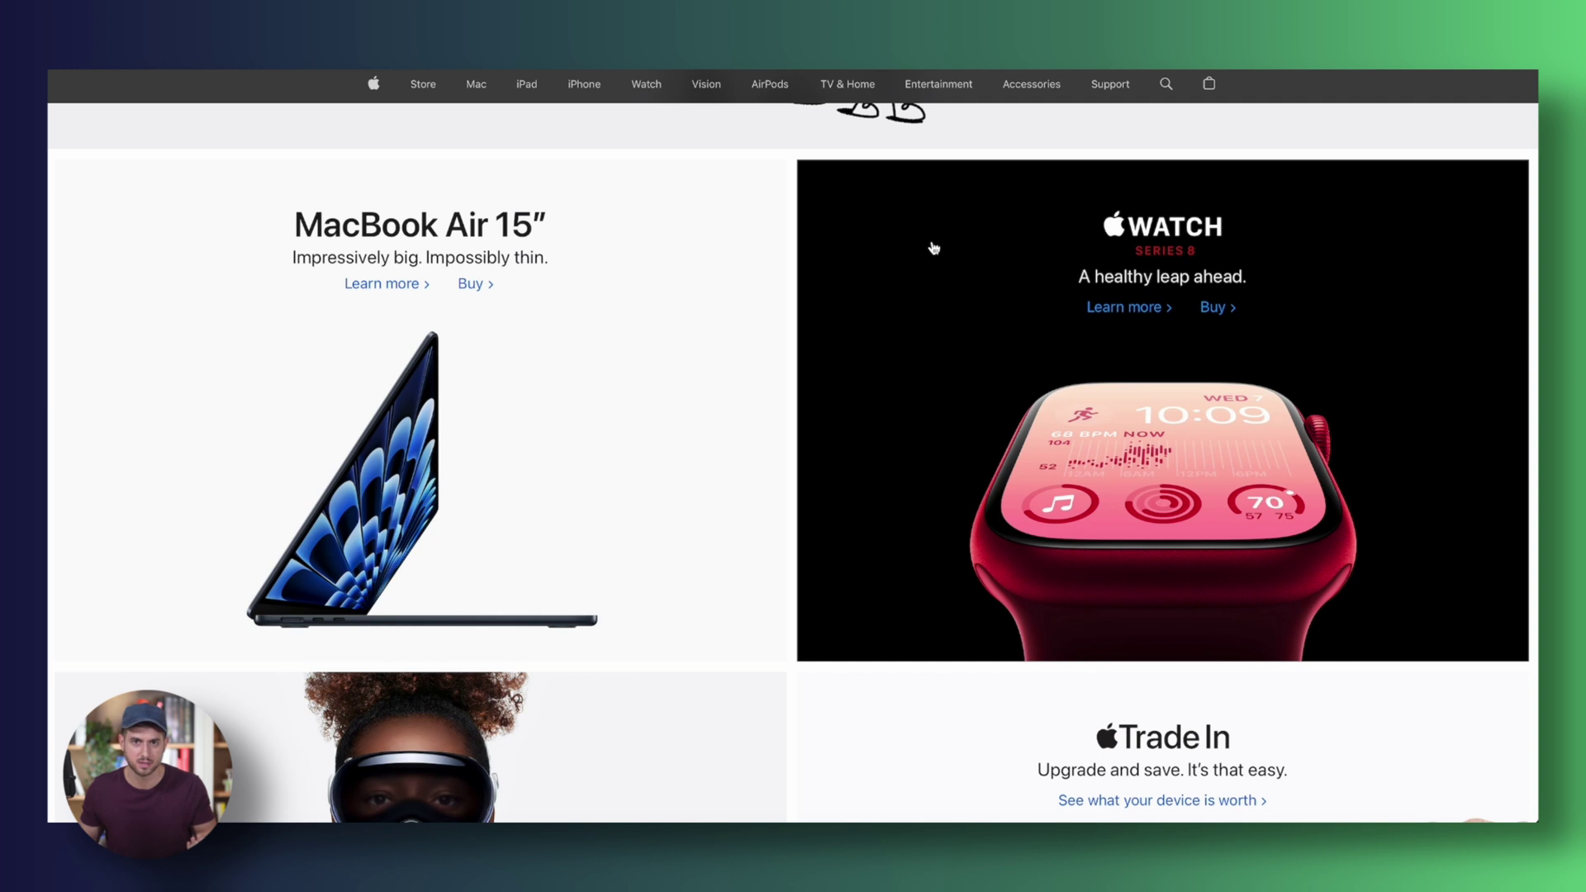
- Scroll through Apple's homepage hero and product tiles, then return to the wireframe editor tab
scroll(933, 248, "up", 5)
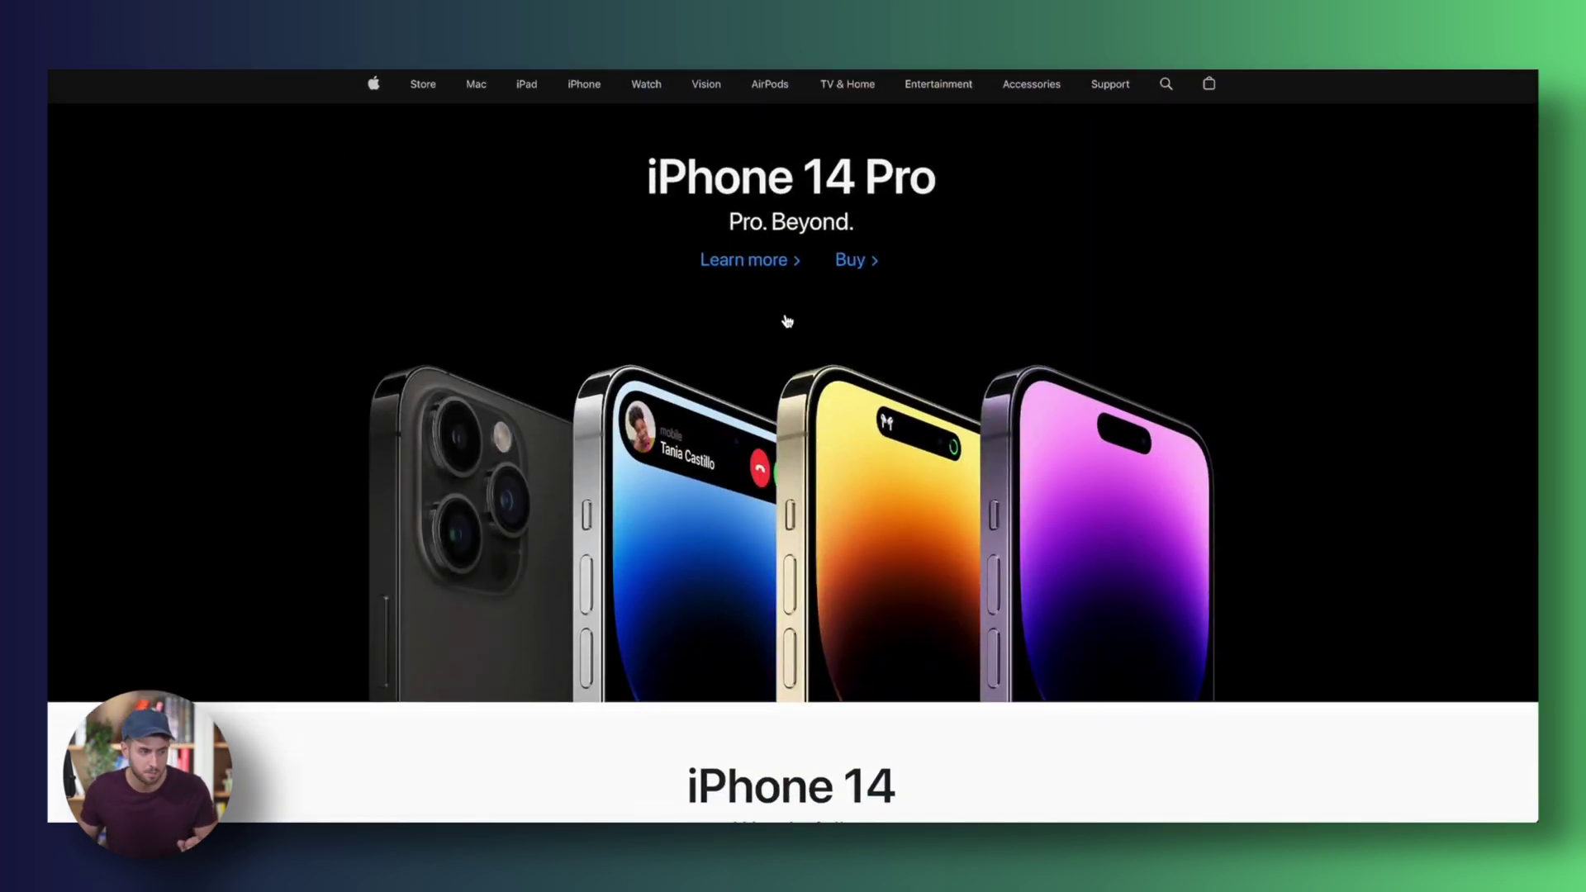
scroll(952, 473, "down", 5)
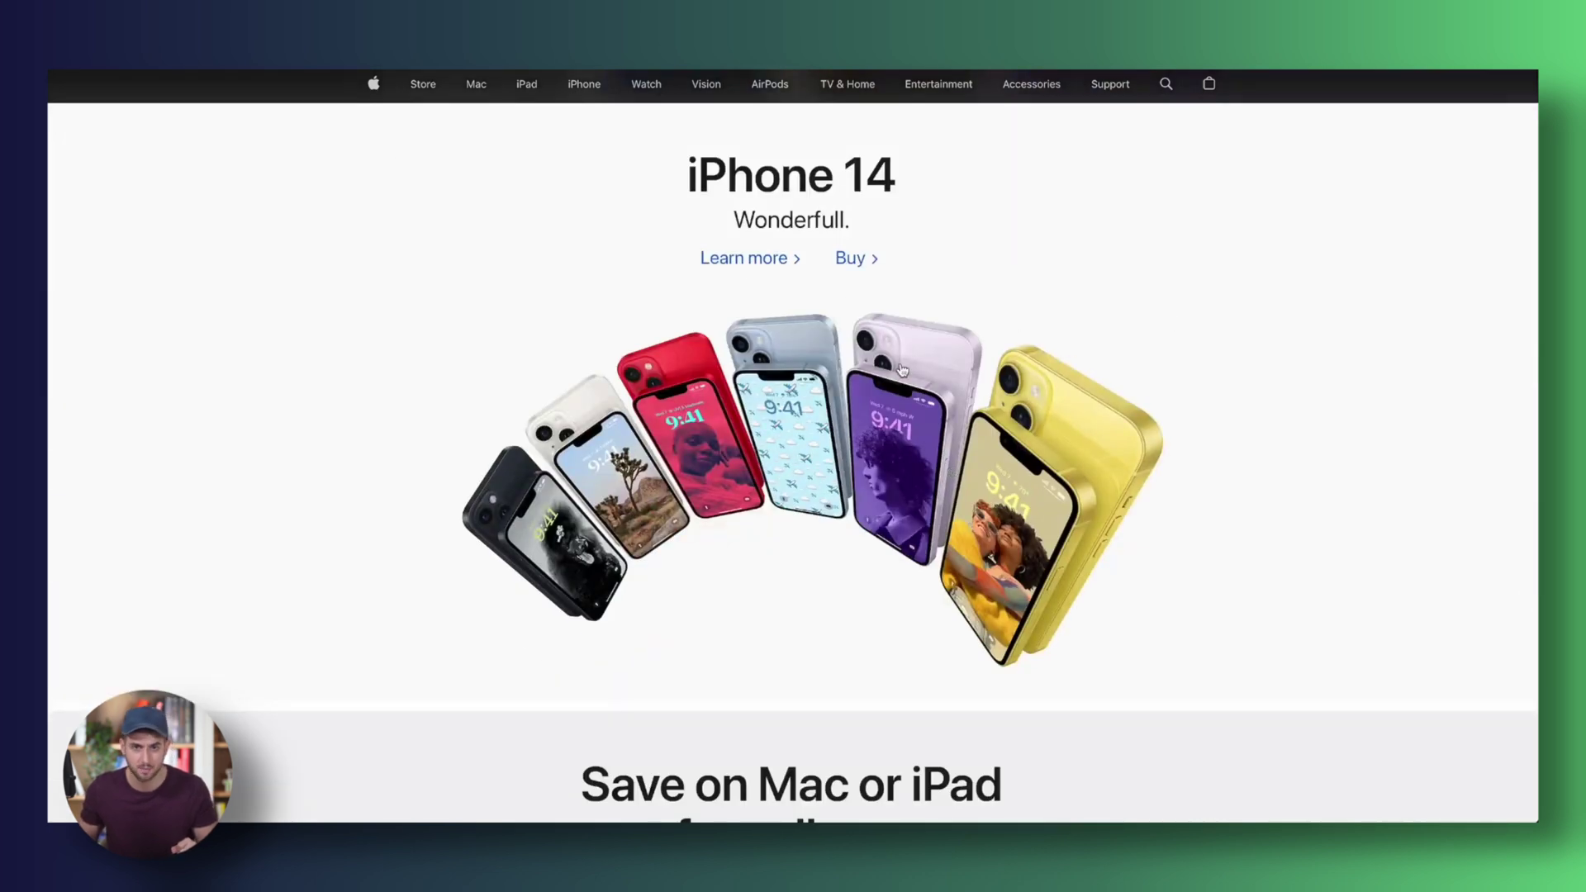
scroll(903, 370, "down", 5)
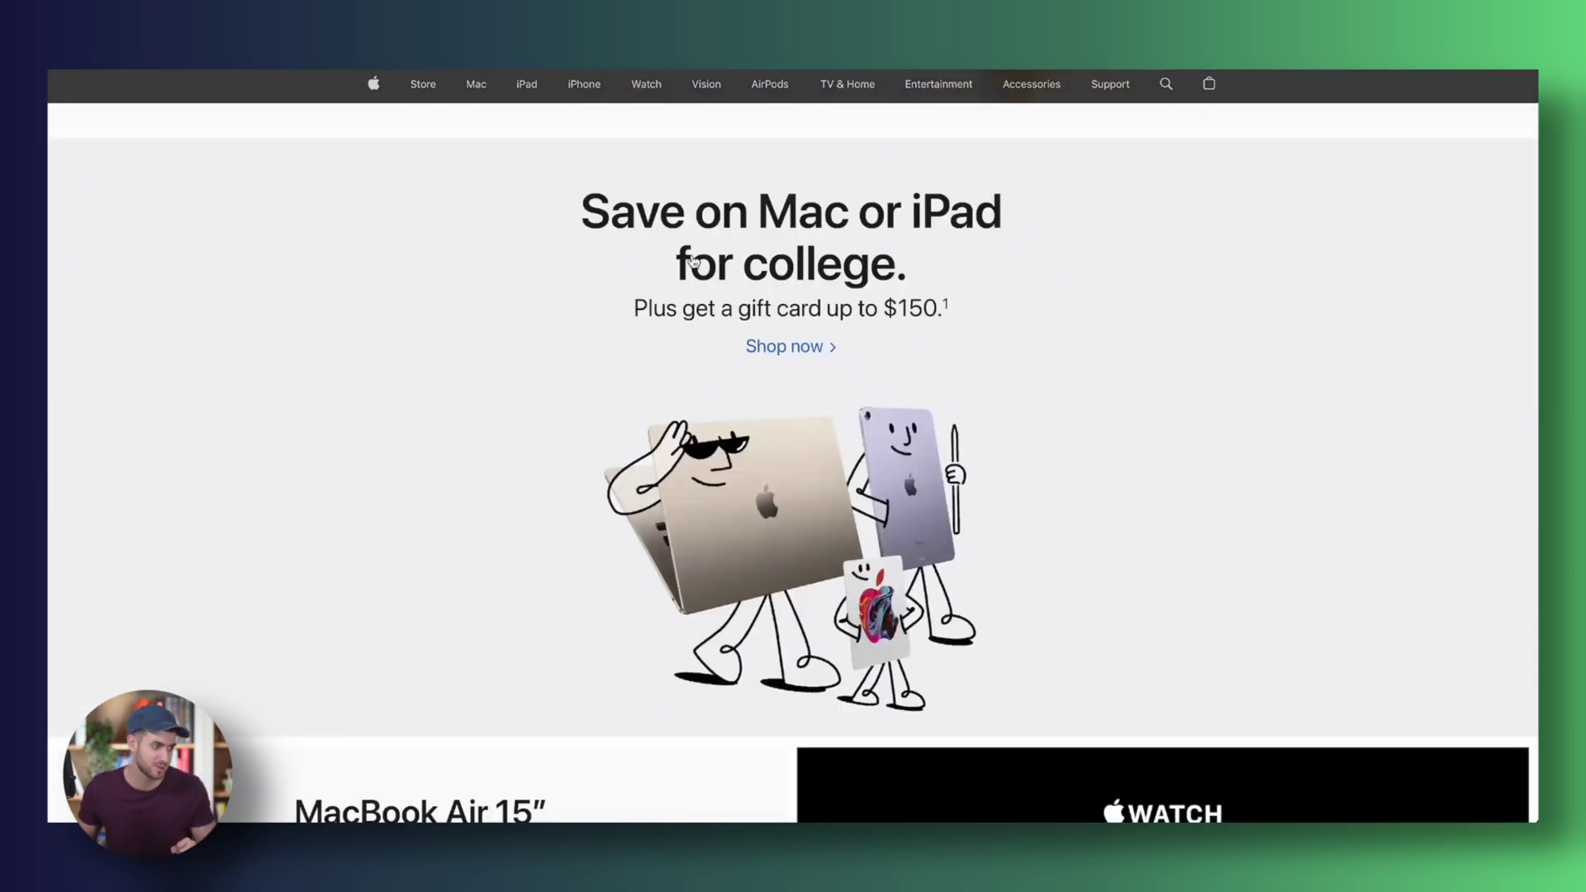
scroll(705, 287, "down", 2)
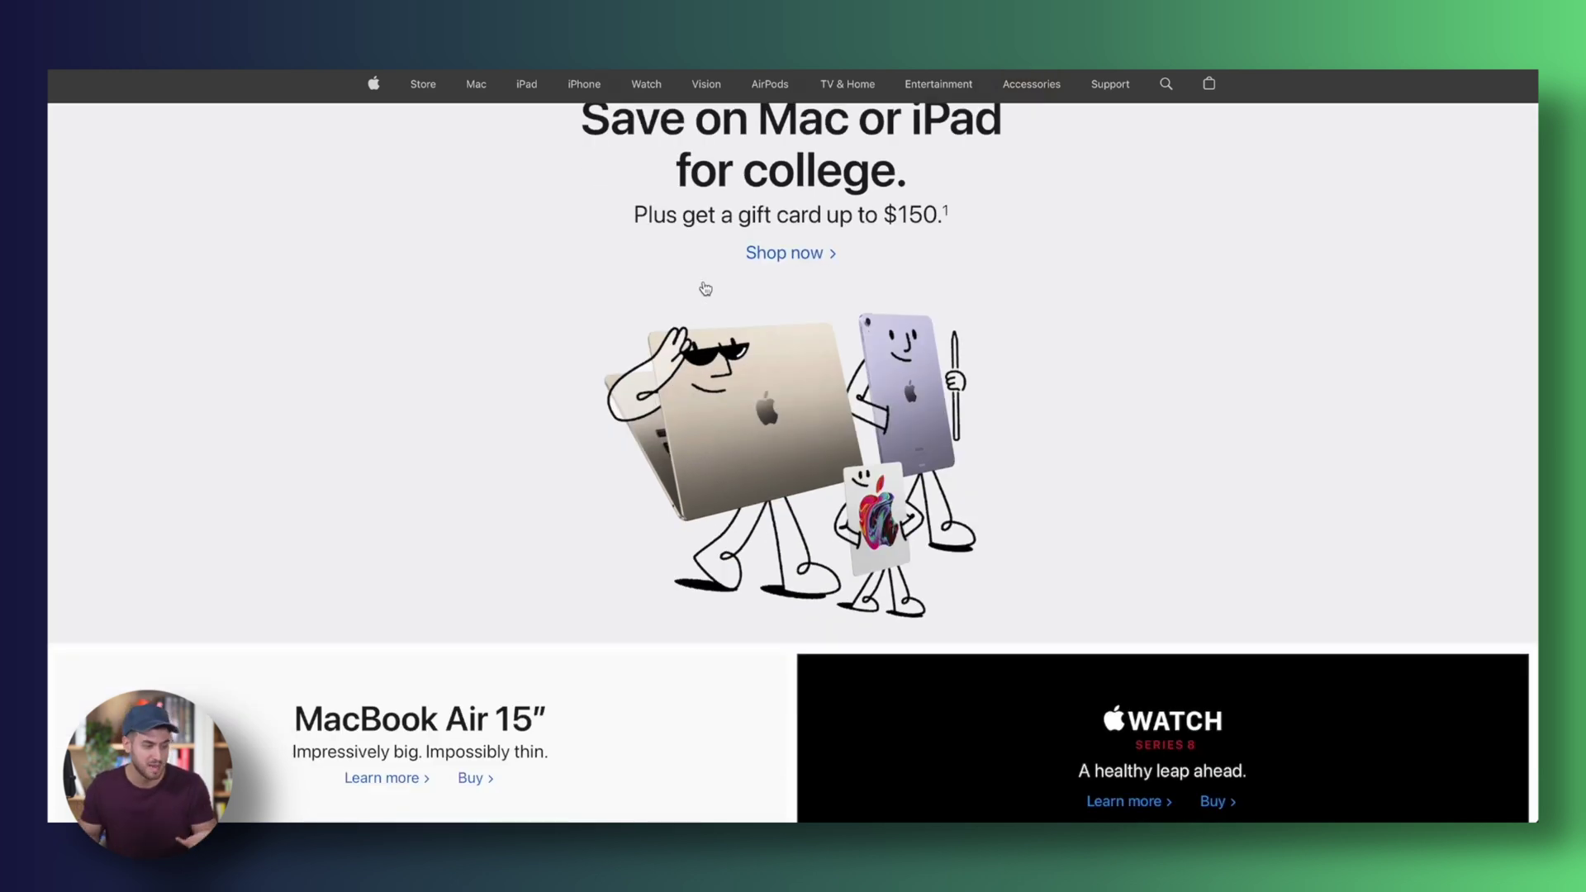
scroll(705, 290, "down", 8)
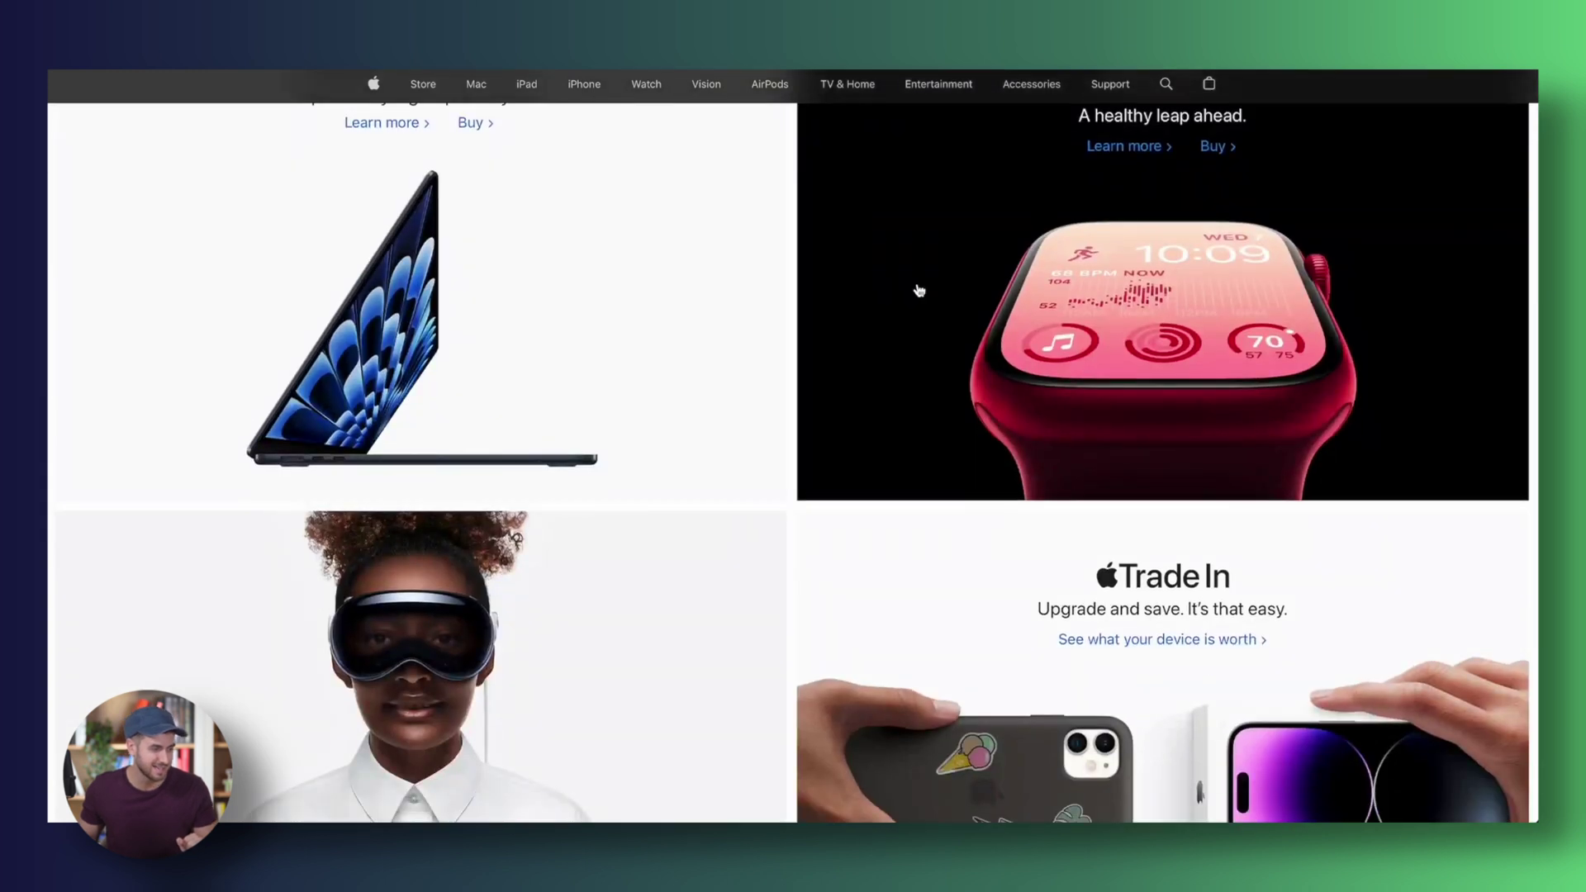
scroll(917, 290, "up", 2)
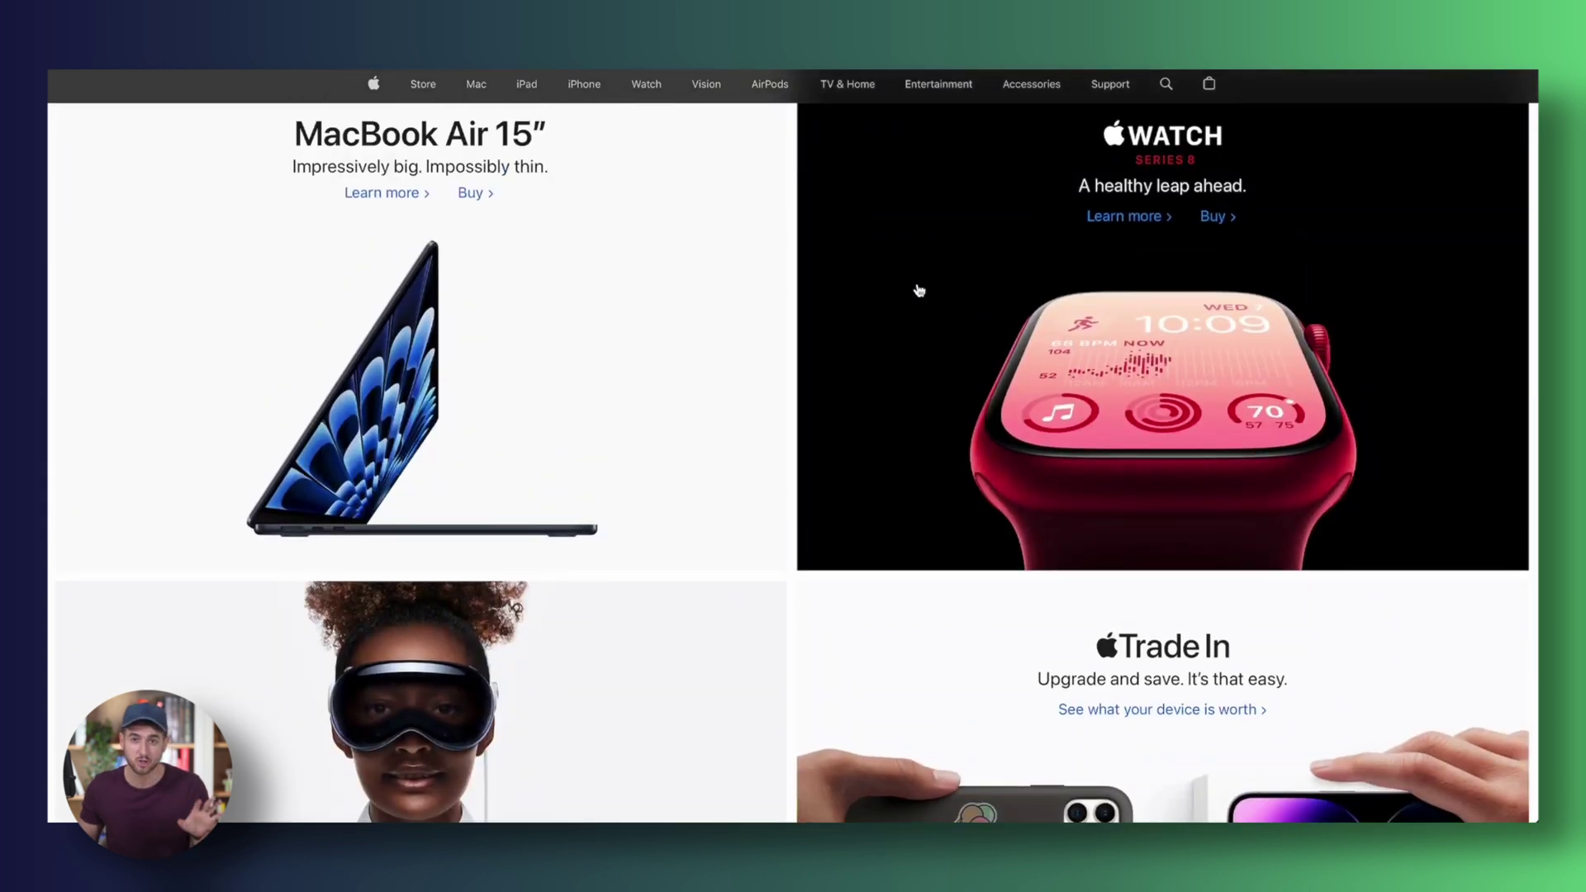
scroll(920, 290, "down", 2)
scroll(919, 290, "up", 3)
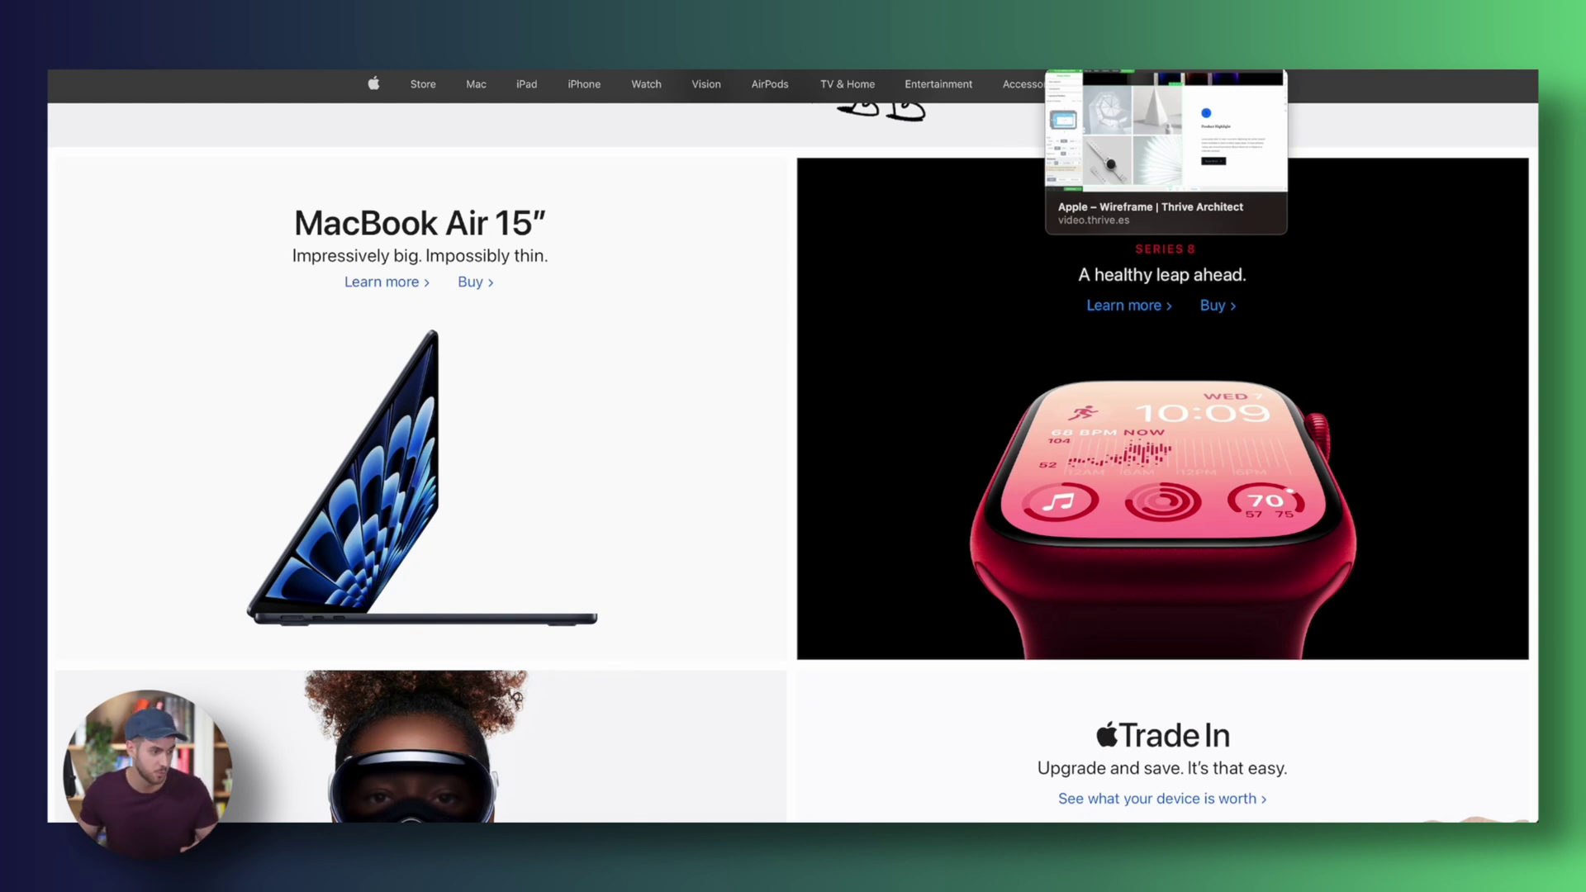
left_click(1099, 58)
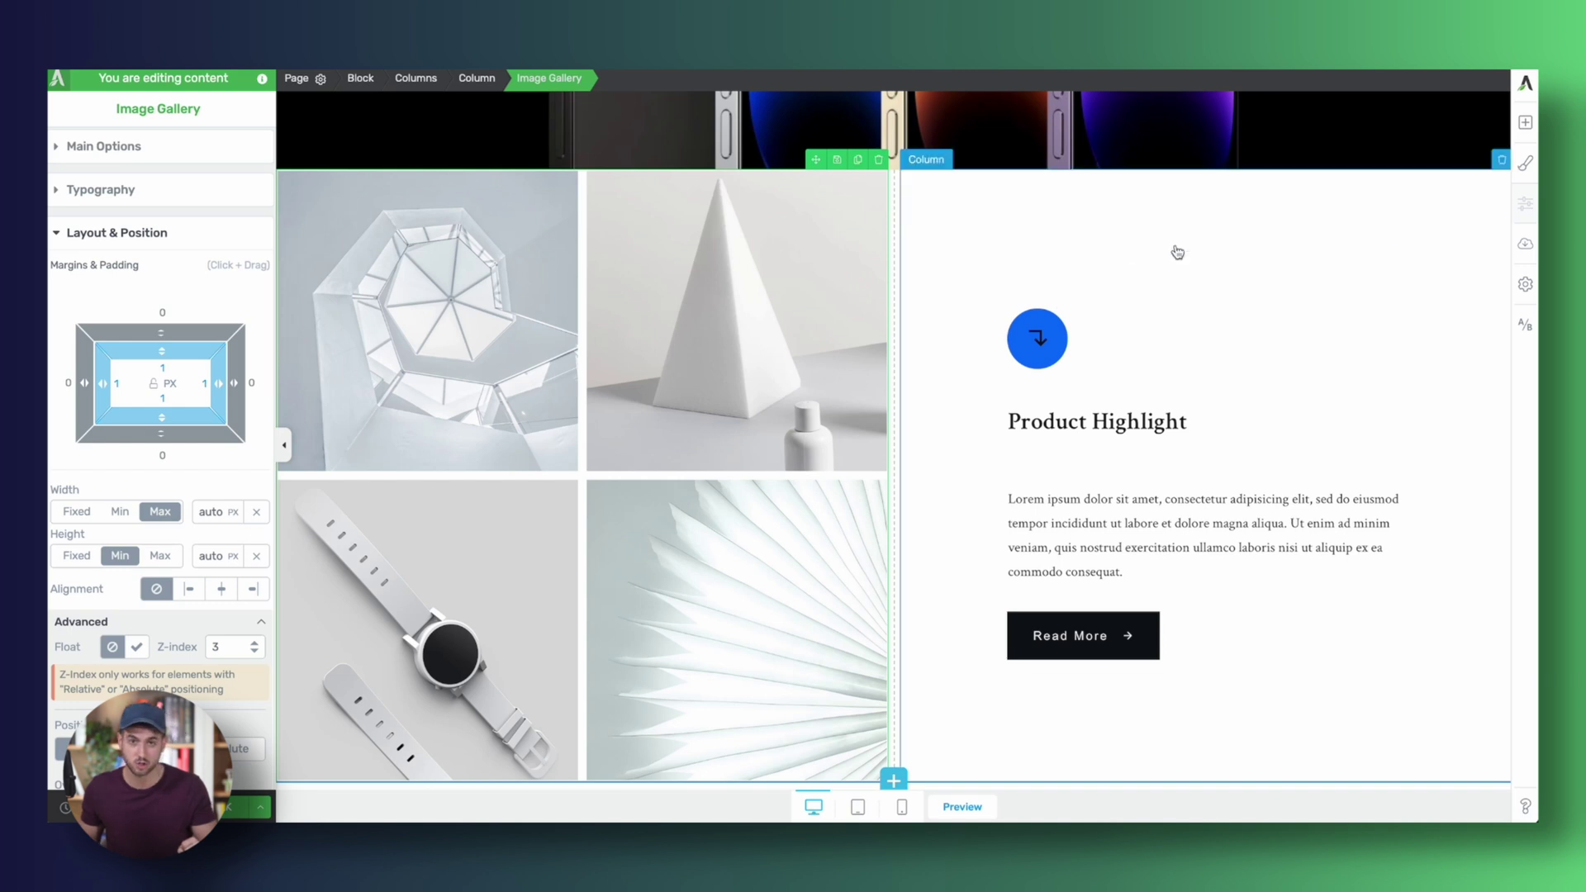
scroll(1177, 252, "up", 2)
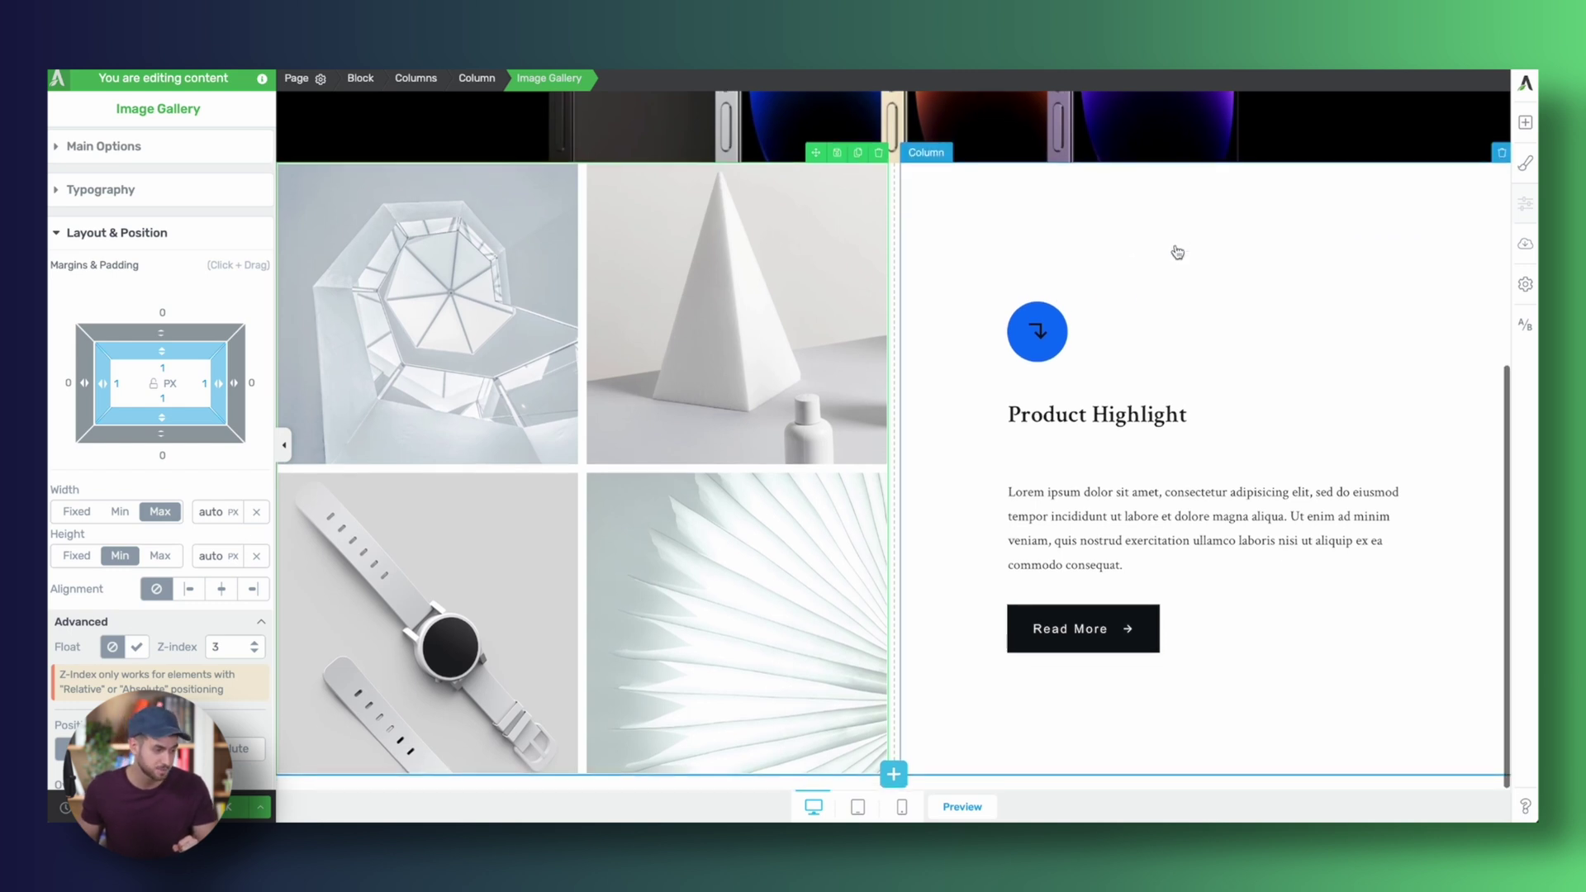
scroll(1177, 252, "up", 2)
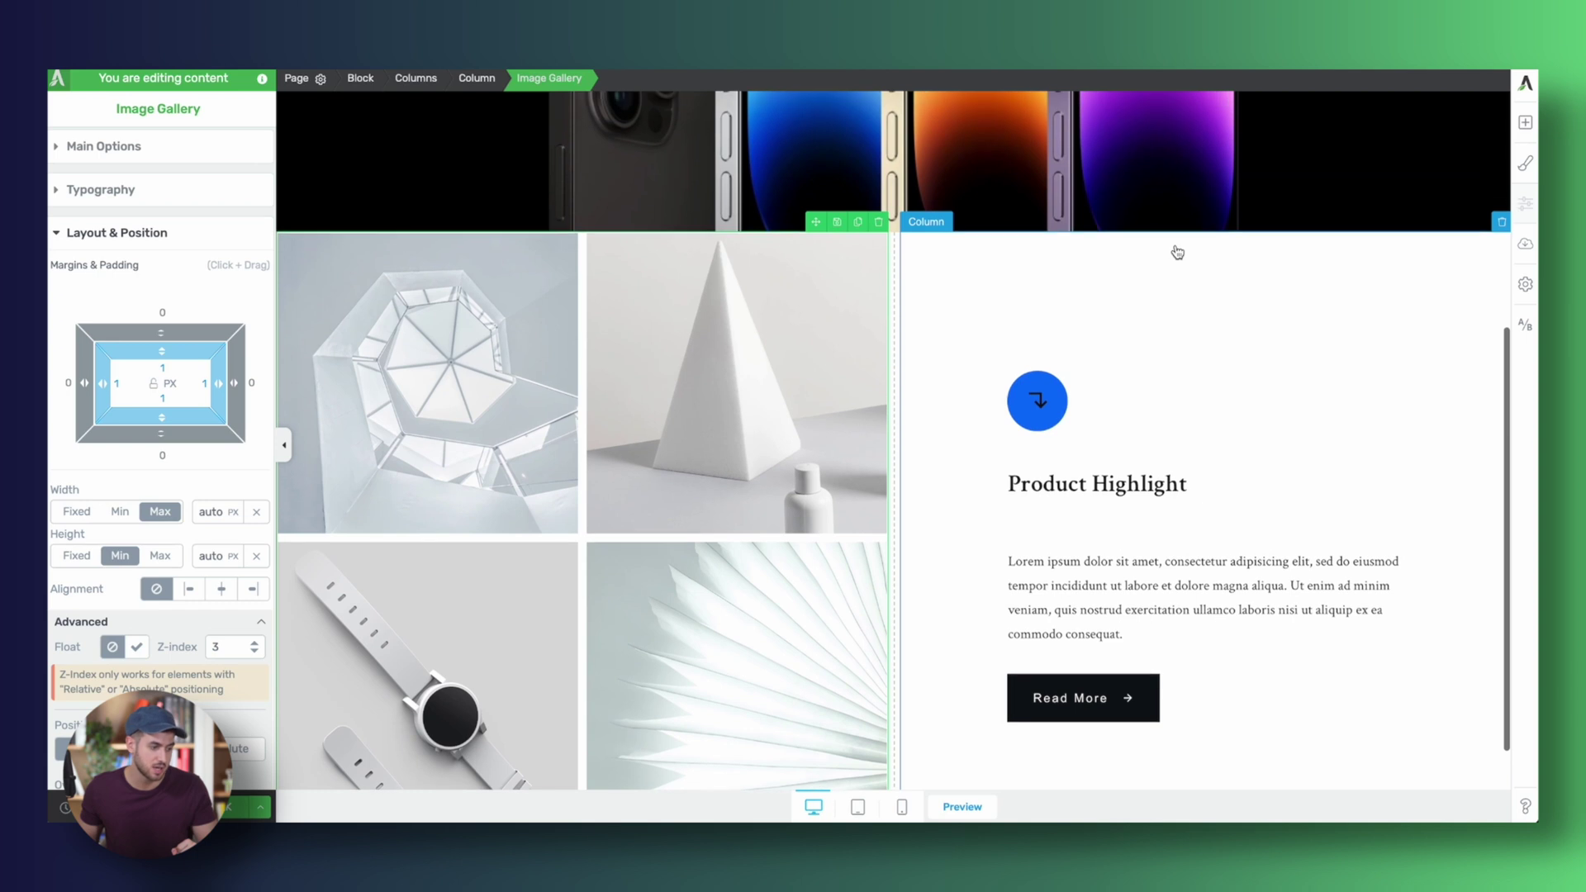
scroll(1176, 248, "down", 3)
scroll(1176, 246, "up", 4)
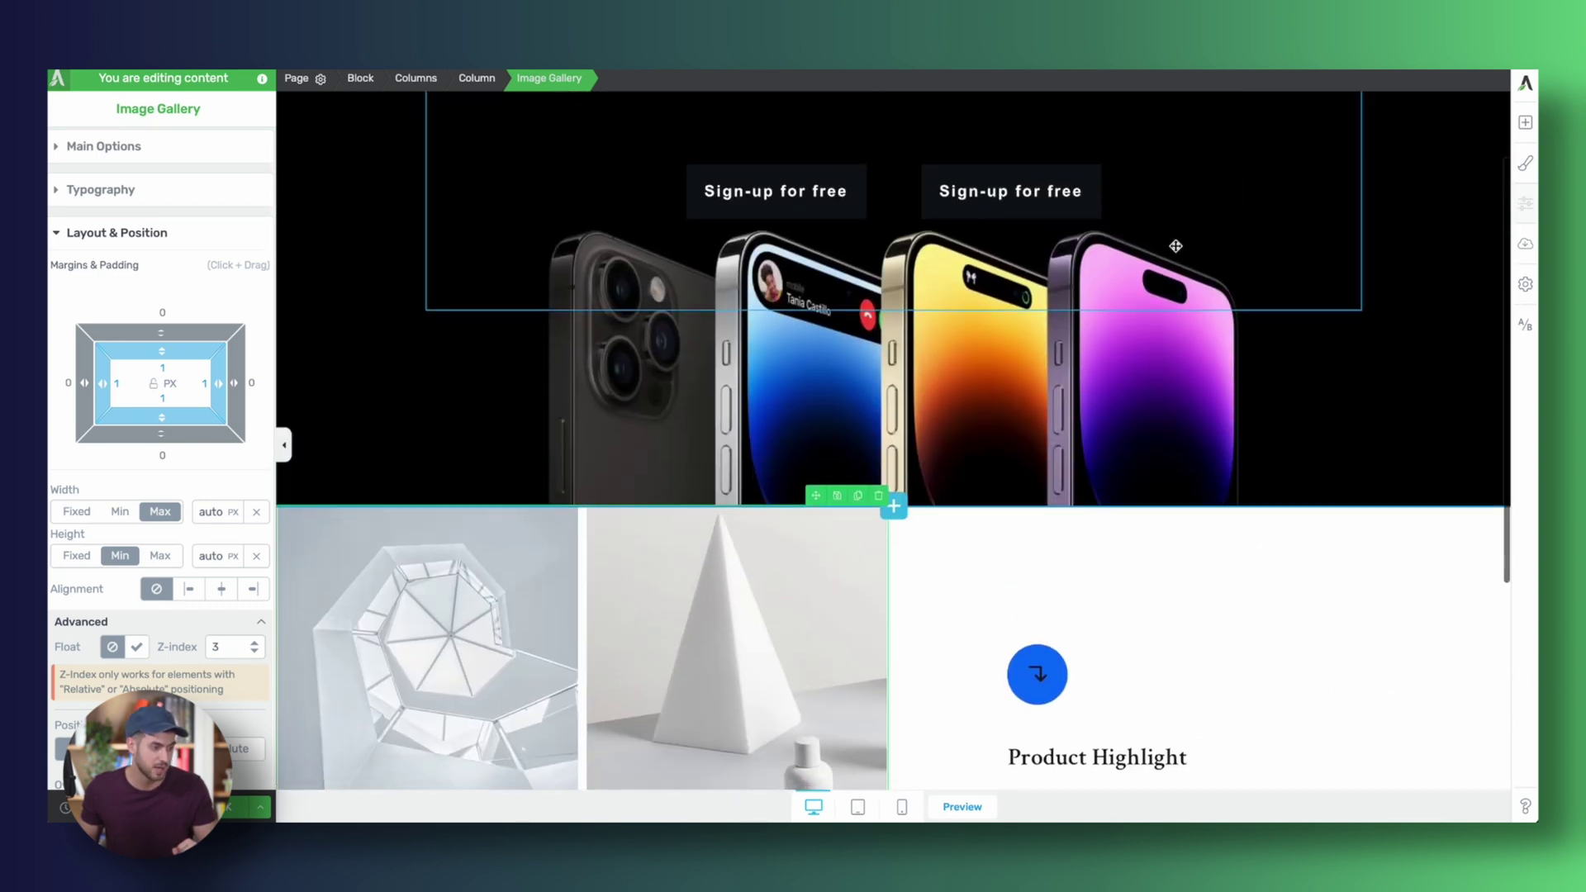
scroll(1175, 253, "down", 4)
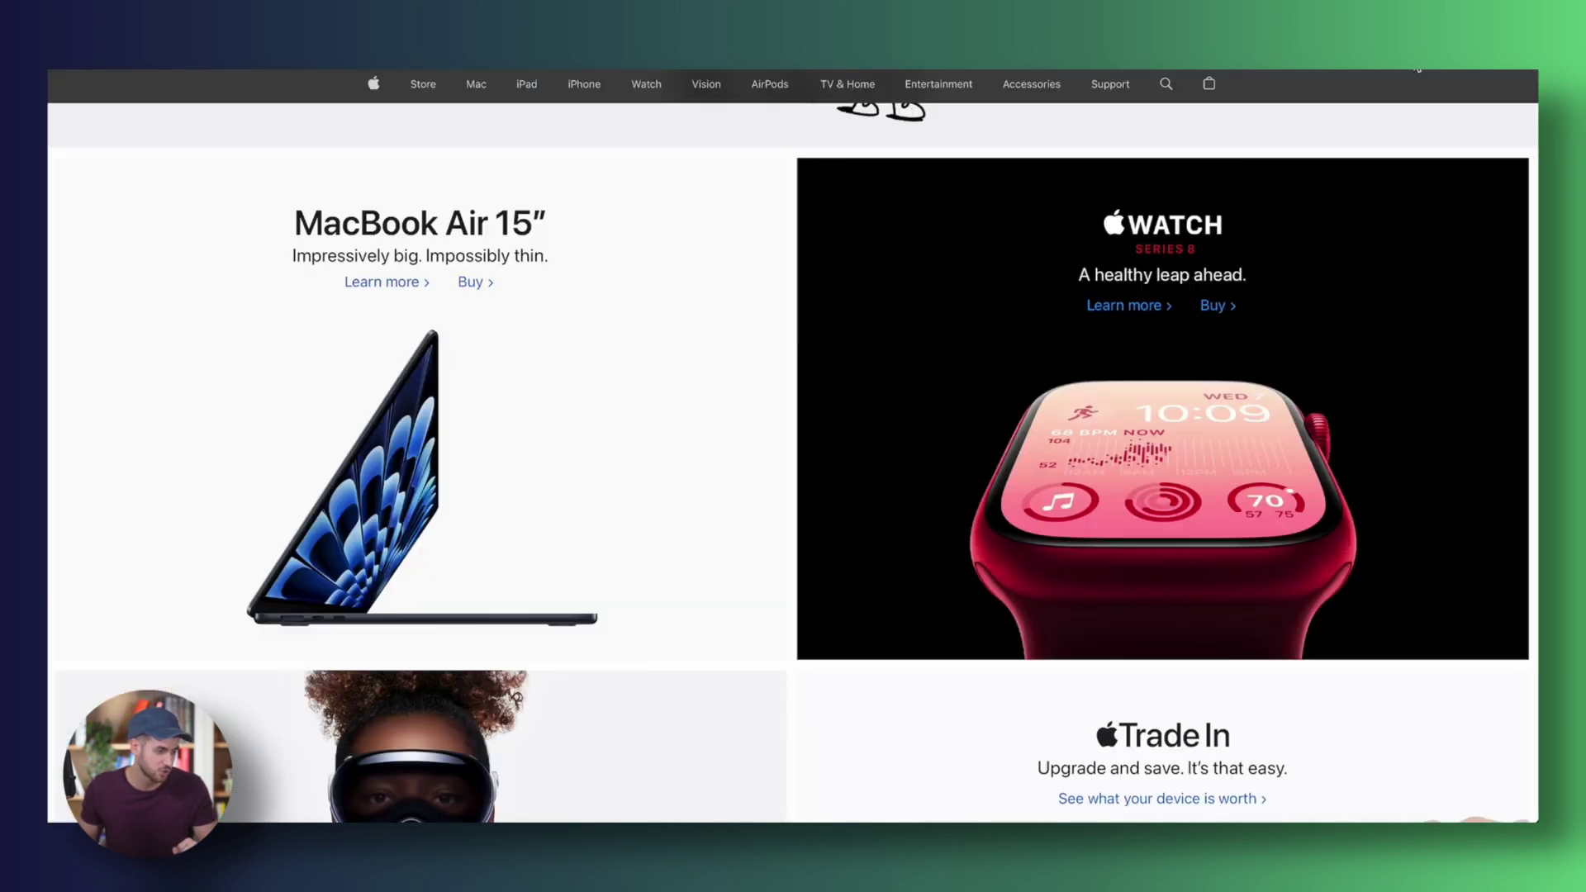
scroll(1023, 381, "down", 8)
scroll(1023, 381, "down", 10)
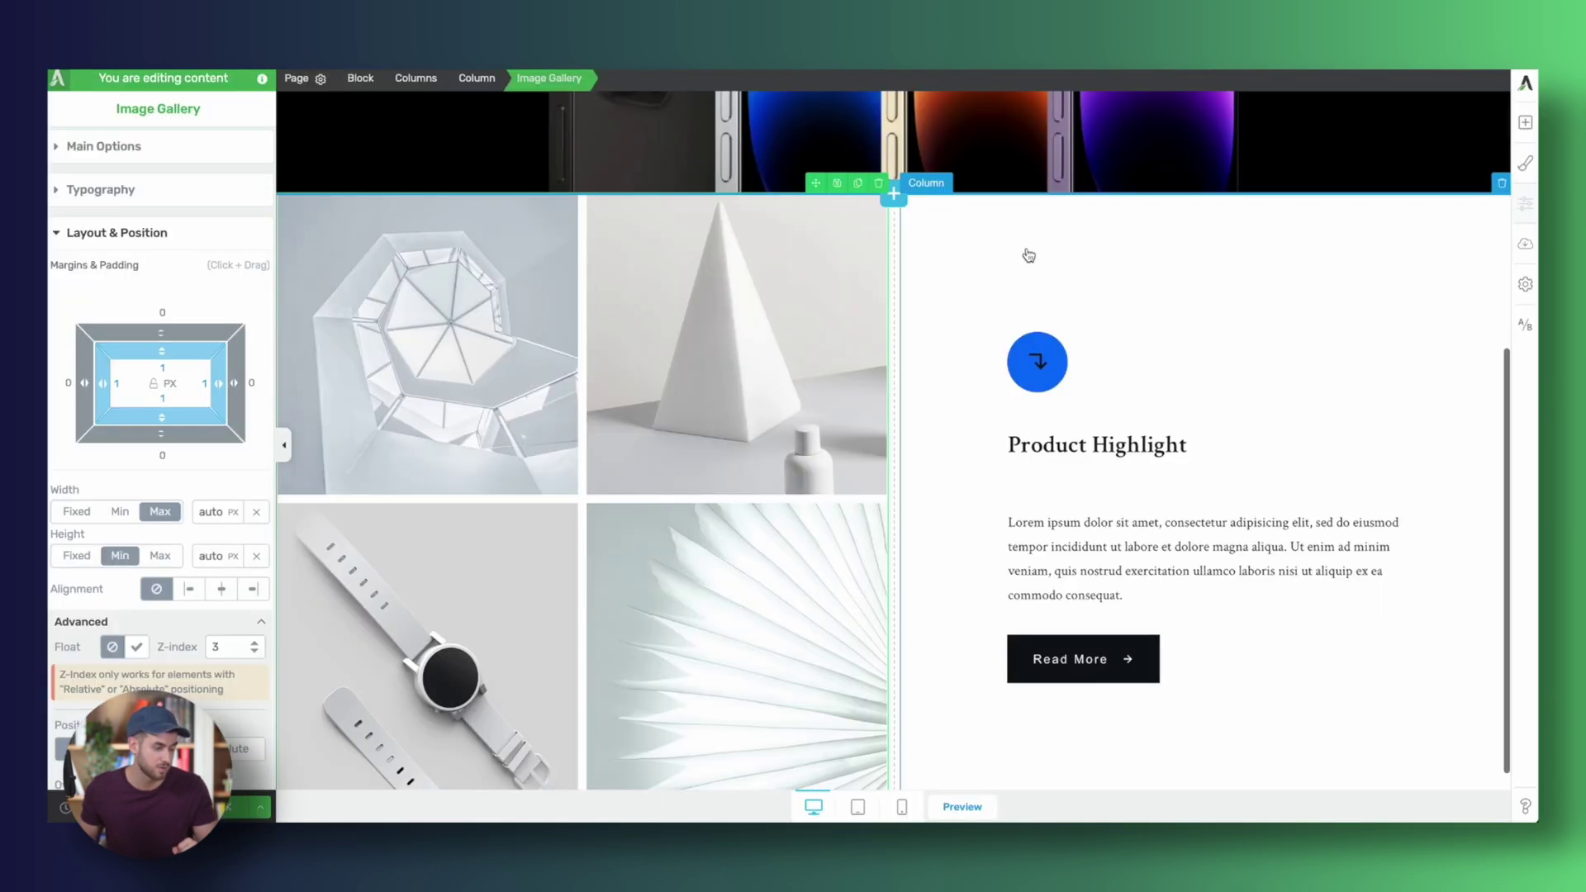
scroll(1027, 255, "down", 1)
scroll(1467, 116, "up", 1)
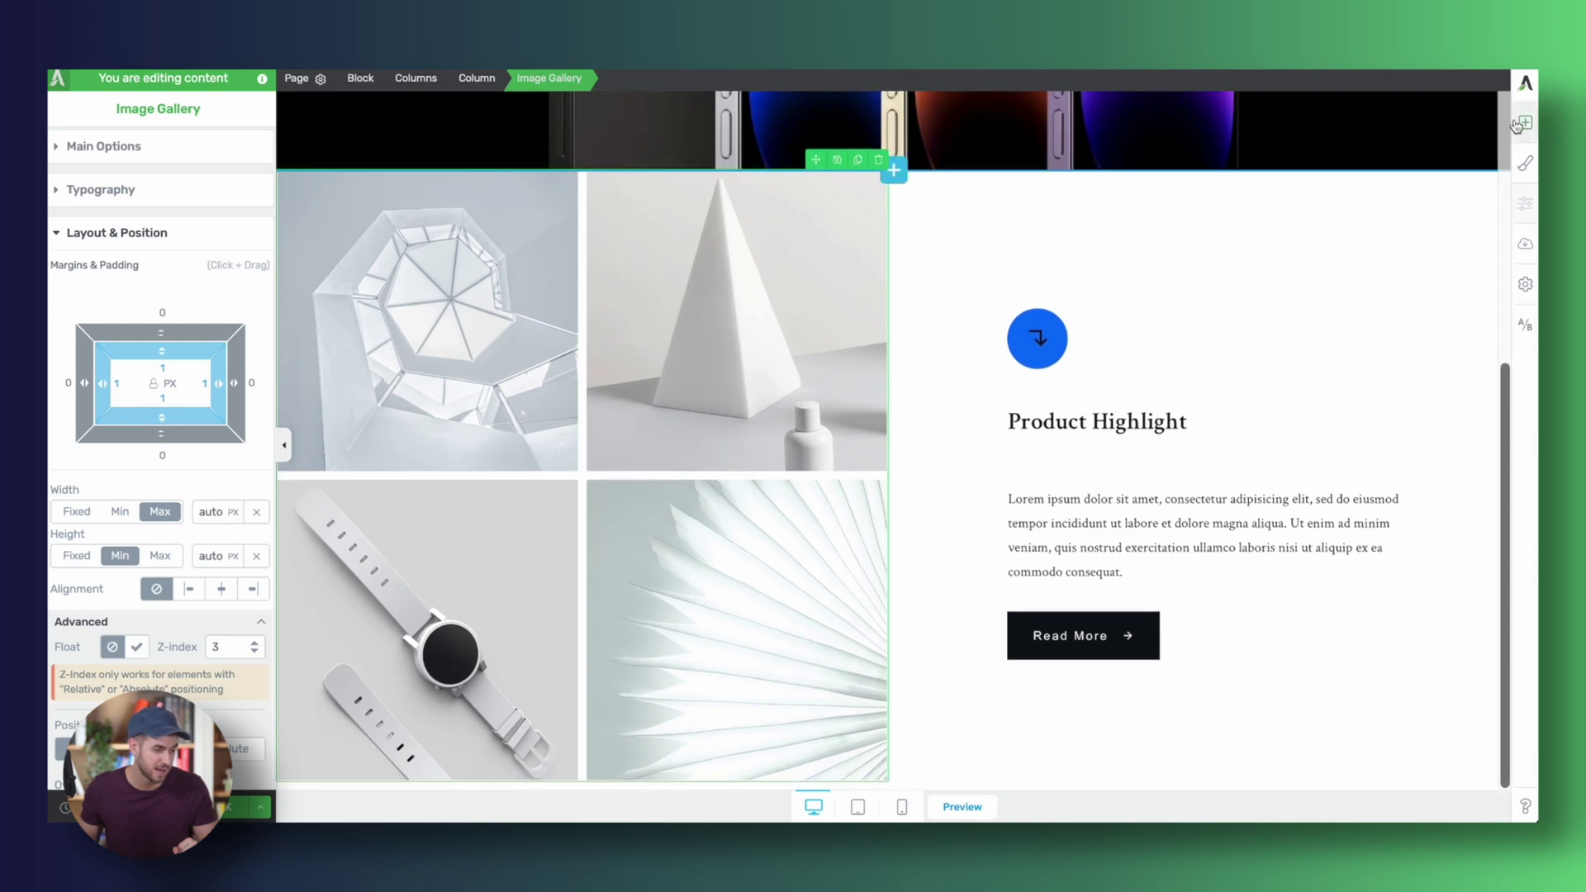
- Drop a new block below the Product Highlight section and pick the Feature Highlights template collection
left_click(1521, 124)
left_click_drag(1417, 139, 954, 716)
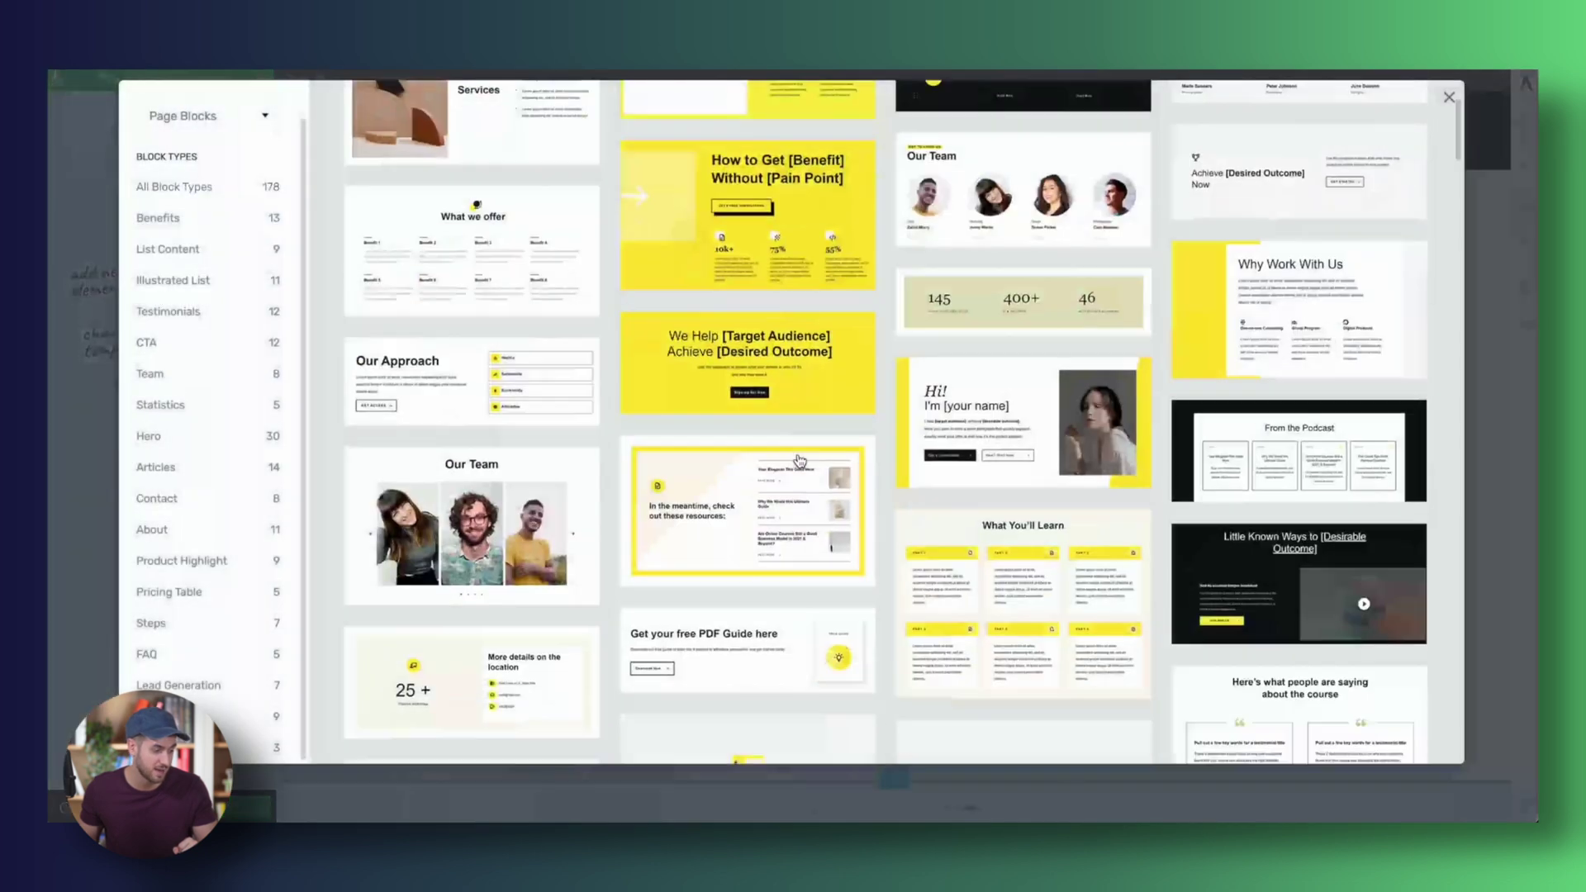
scroll(800, 460, "up", 5)
scroll(800, 460, "down", 1)
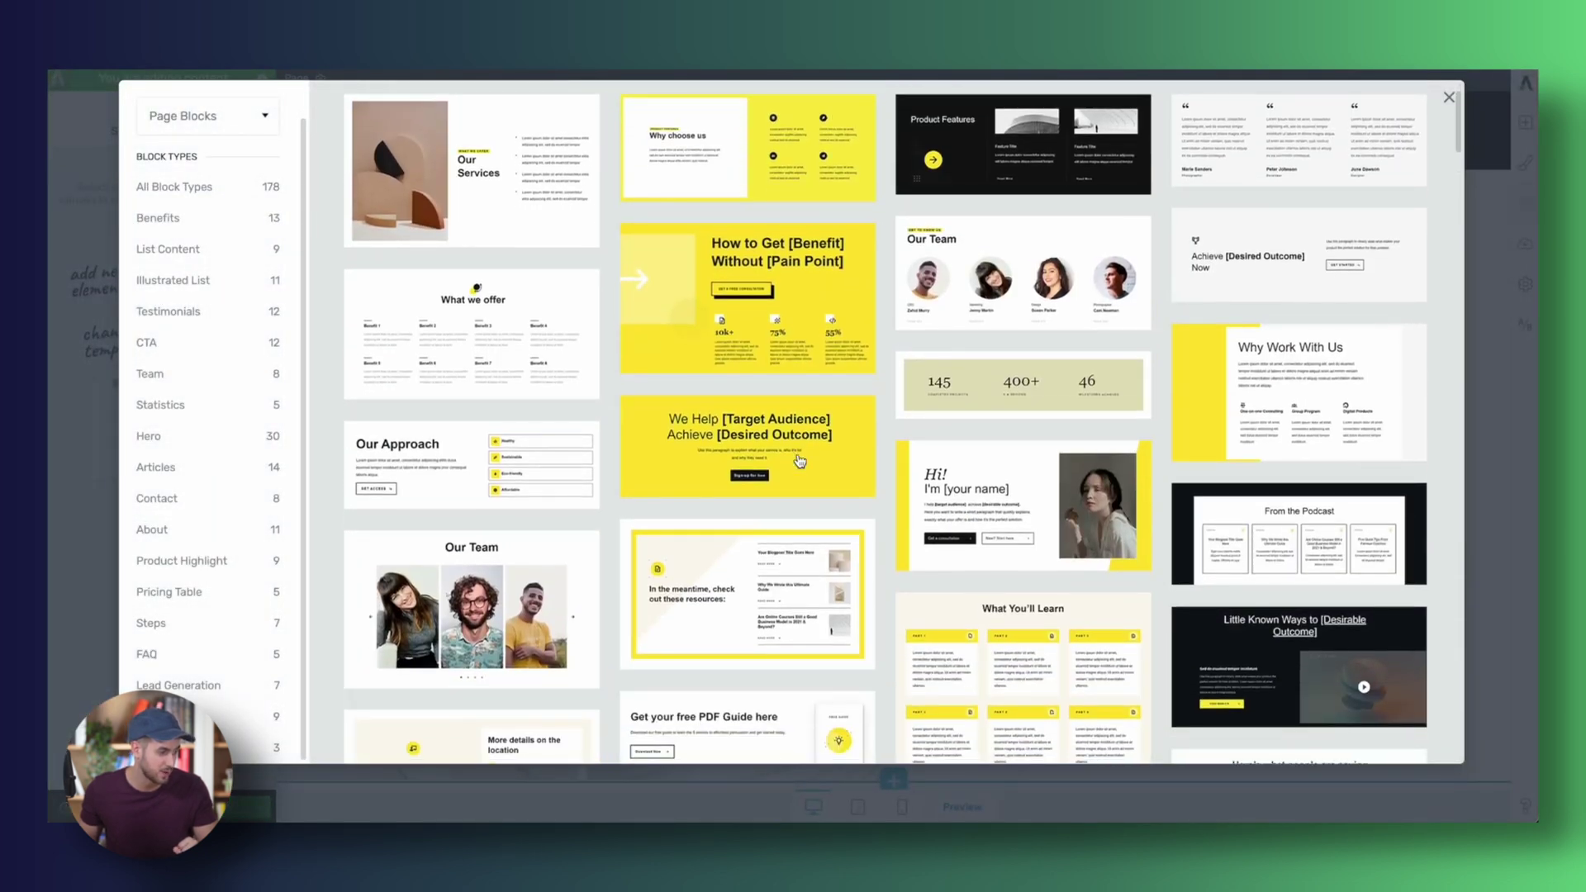
scroll(800, 460, "down", 1)
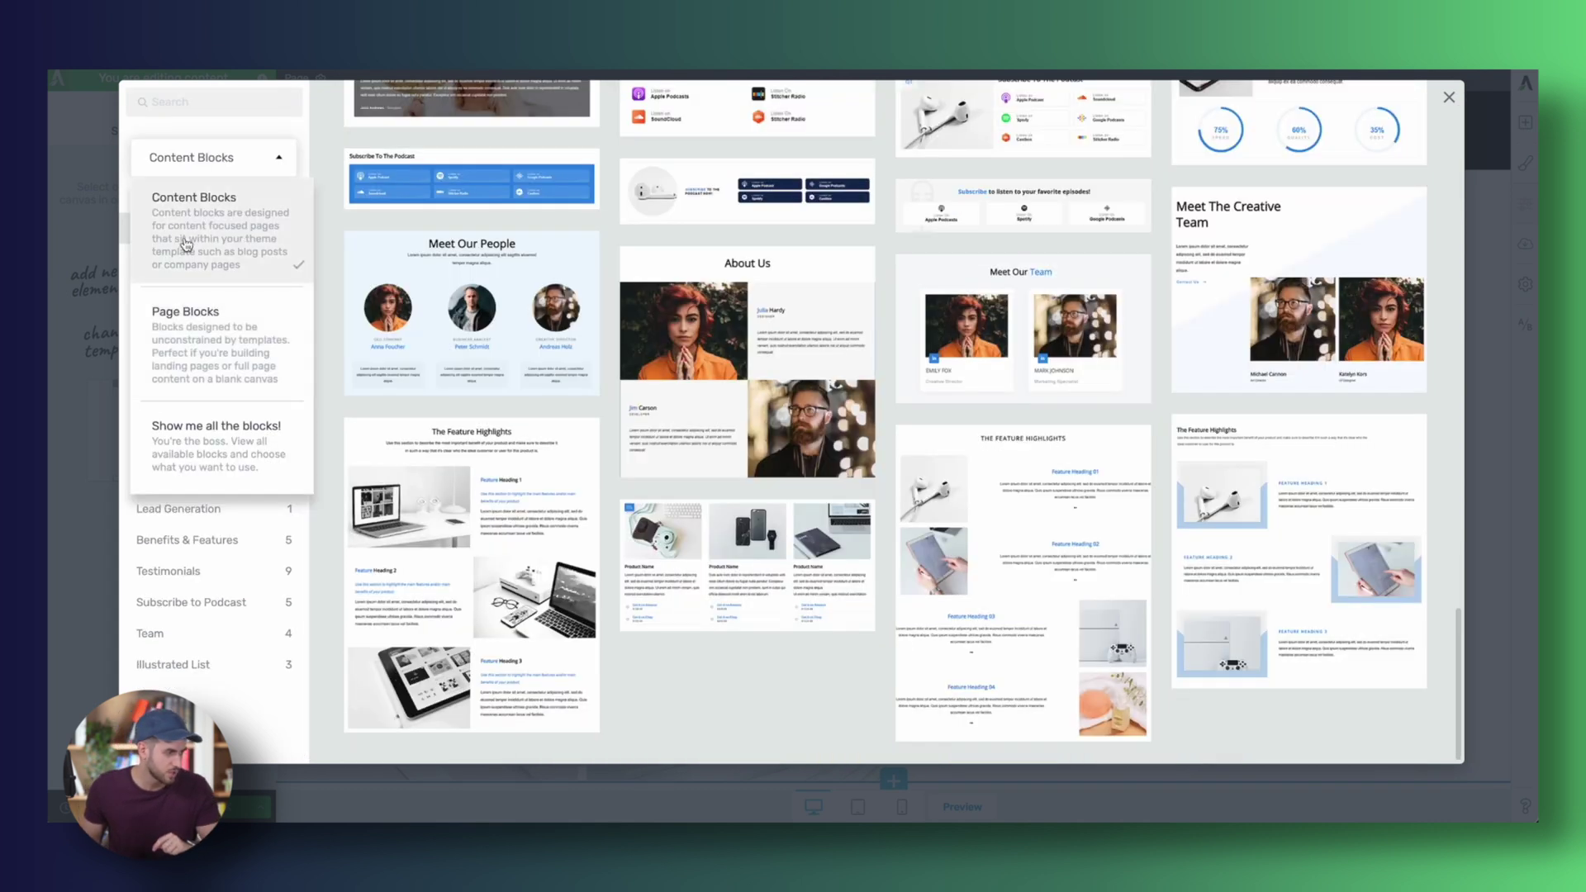
left_click(187, 244)
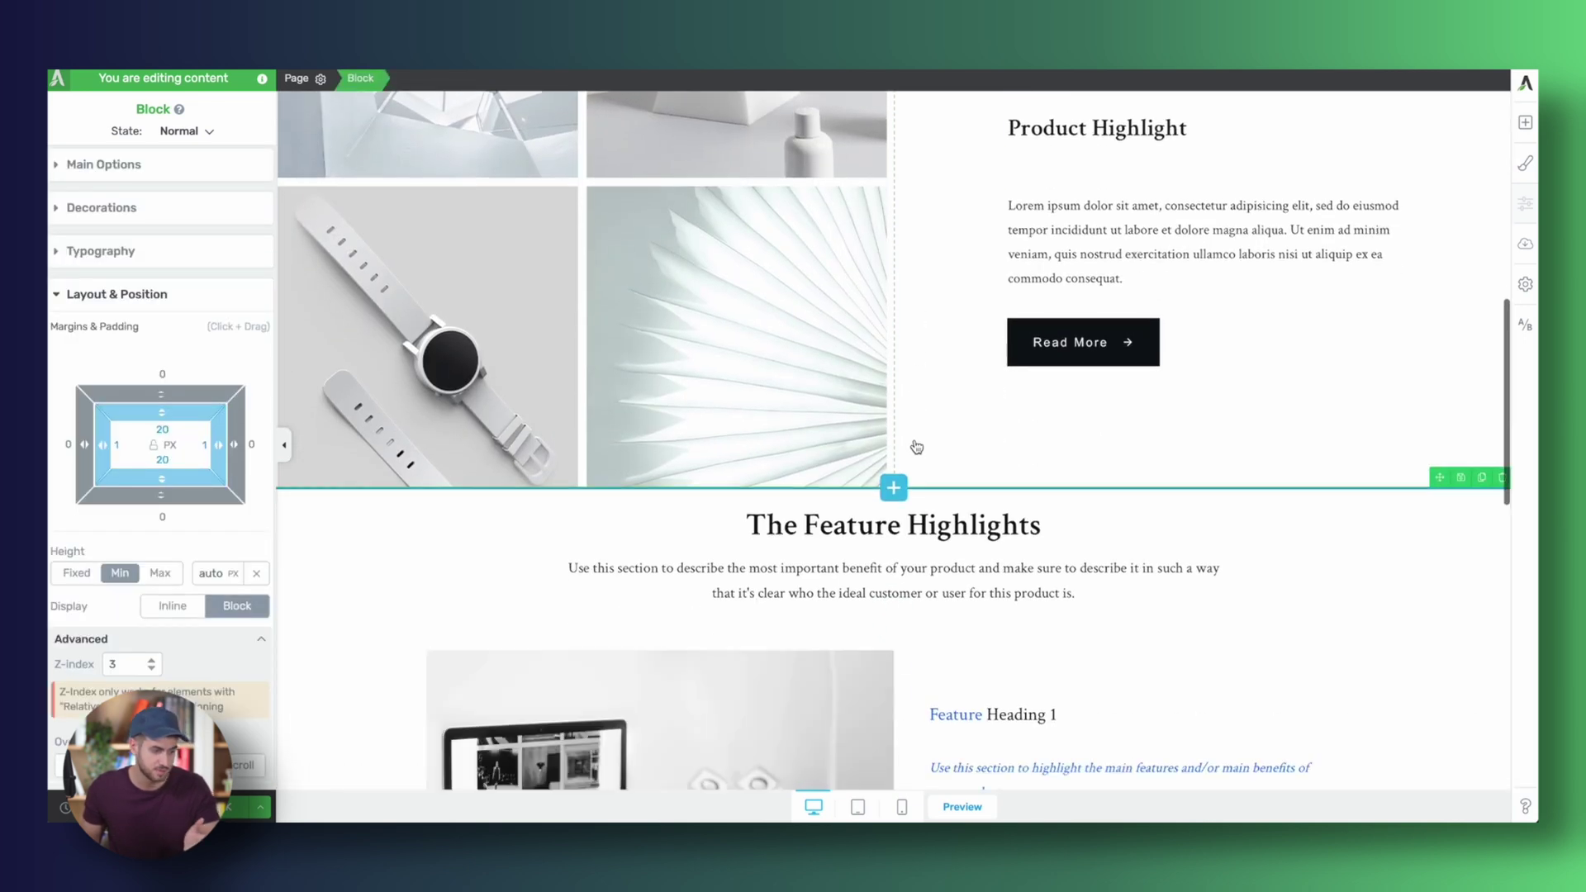
scroll(915, 442, "down", 6)
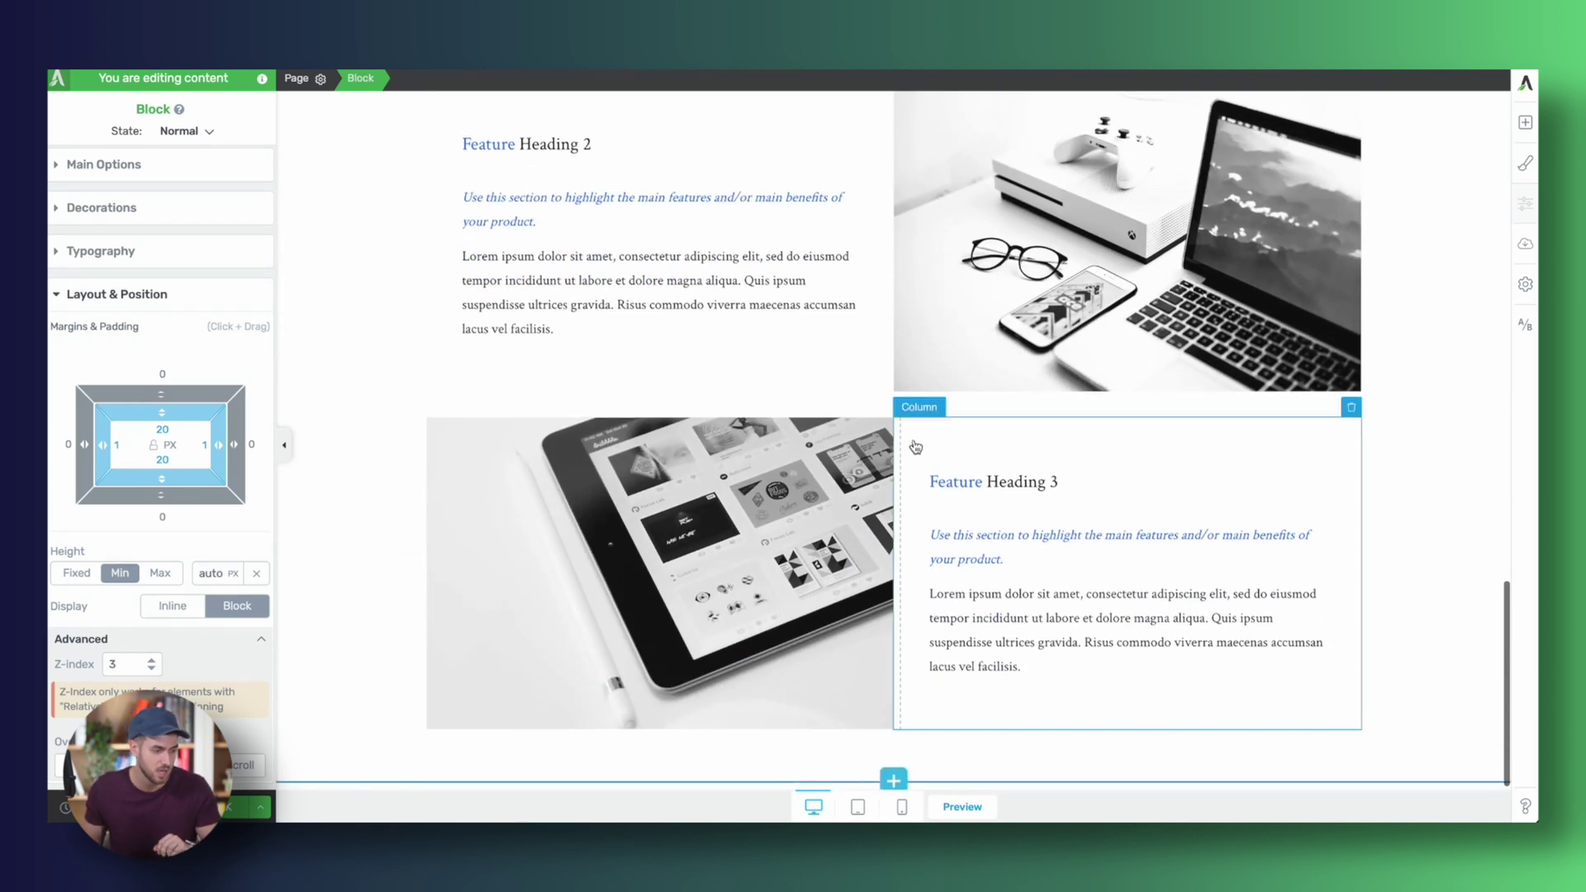
scroll(1066, 314, "up", 2)
scroll(1074, 299, "up", 1)
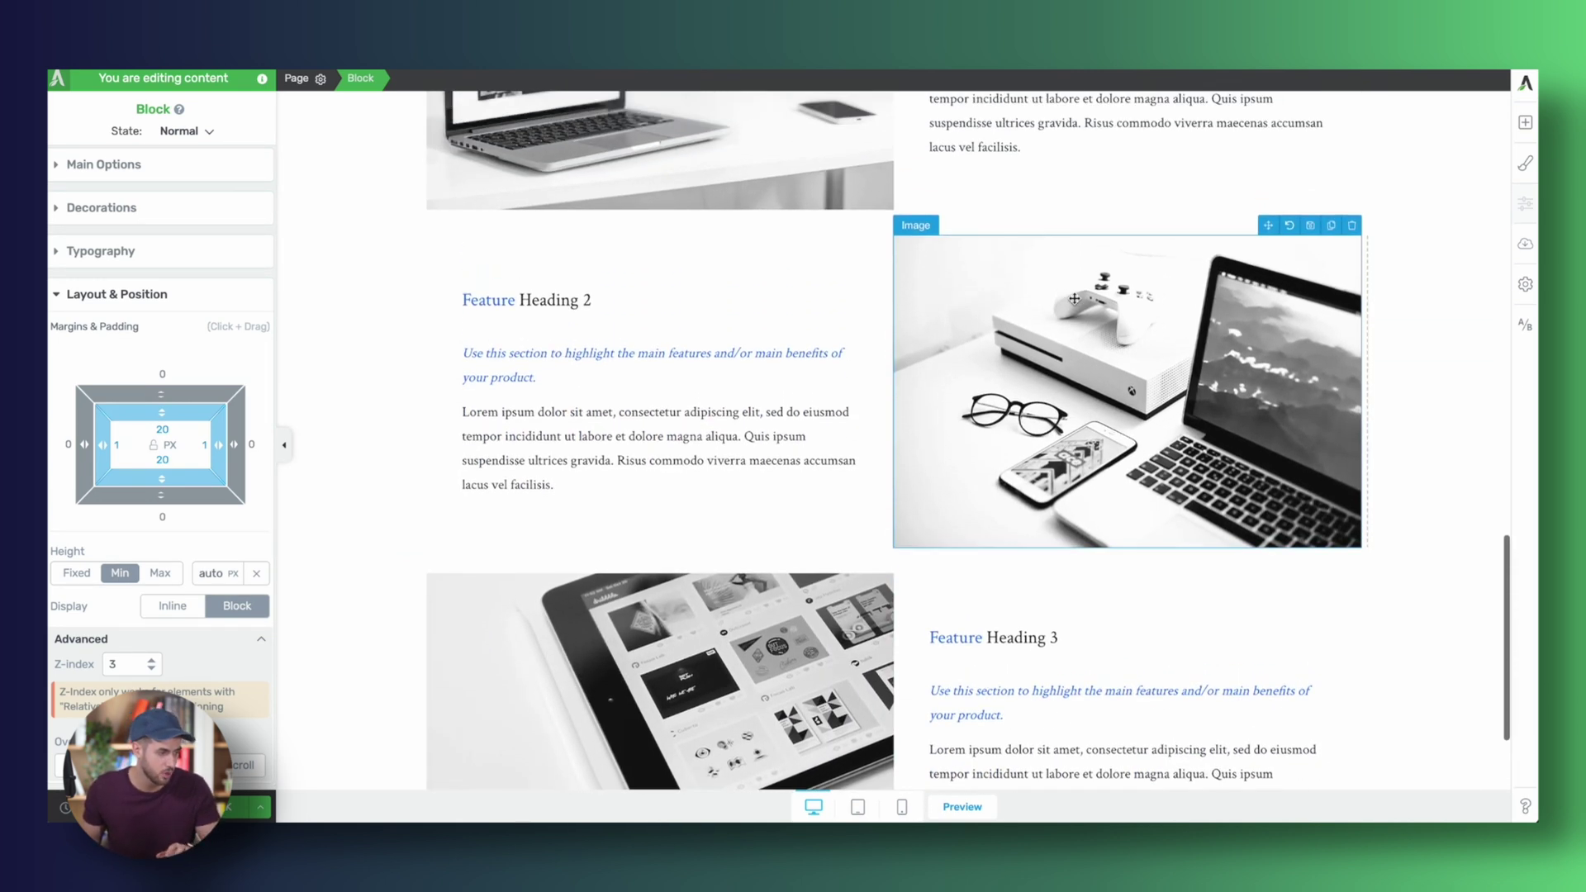
scroll(847, 328, "up", 7)
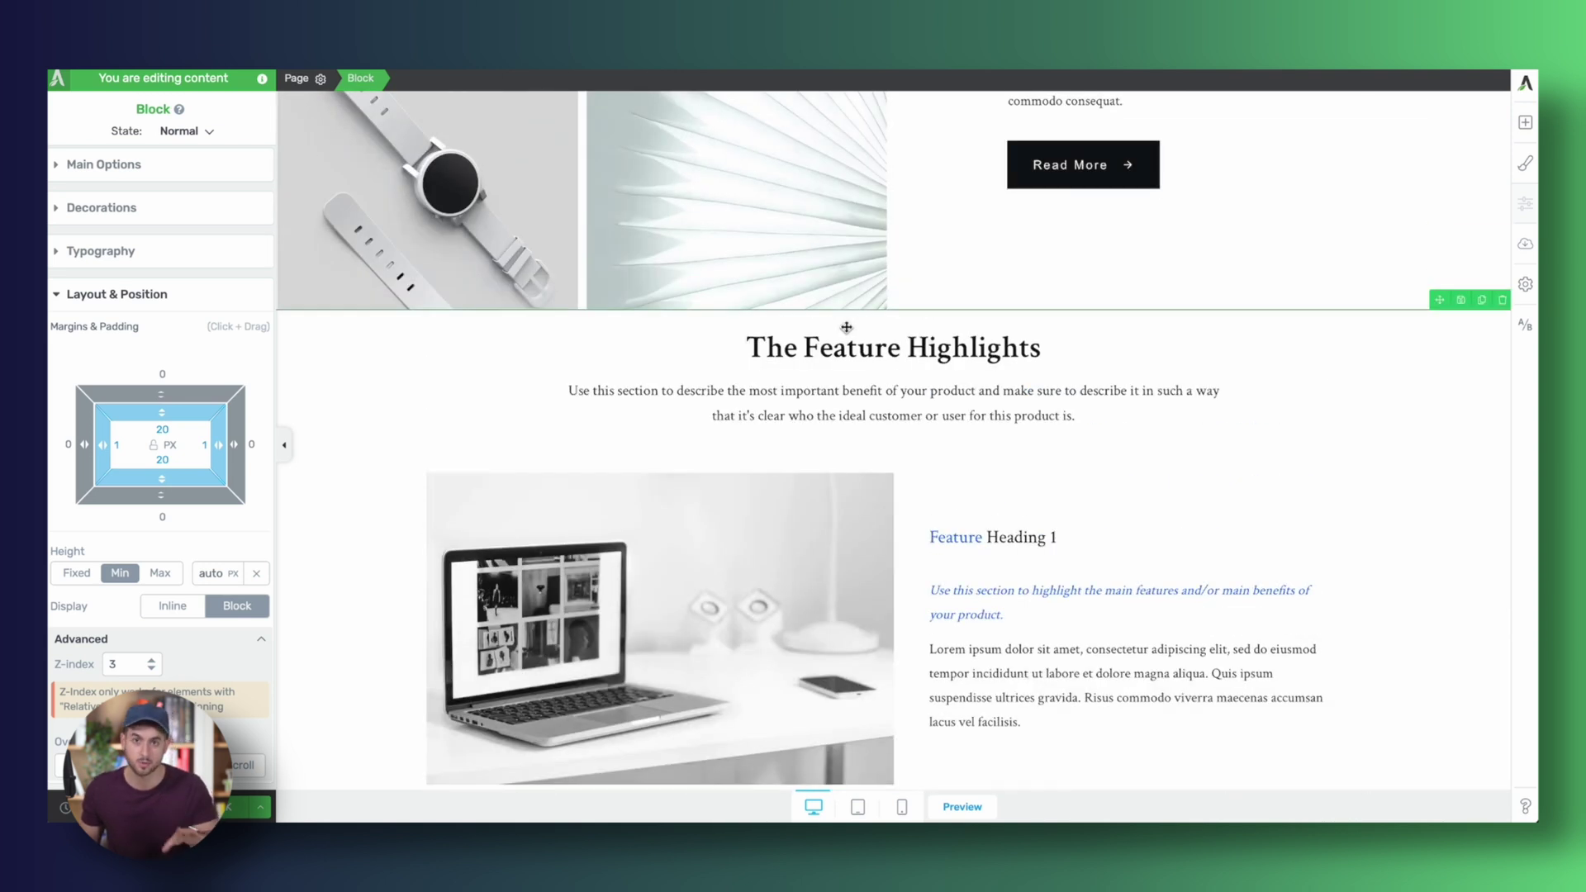